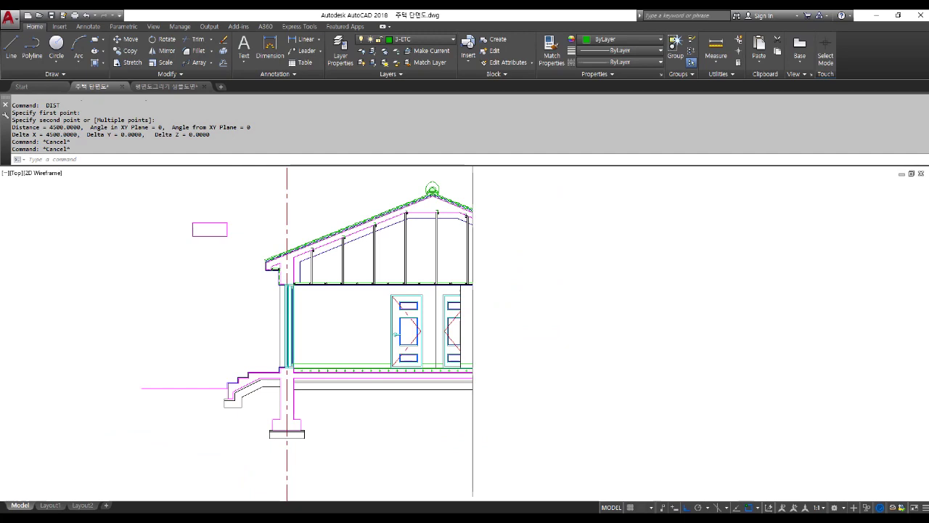
Make 2-CON the current layer.
scroll(119, 425, up, 4)
click(435, 42)
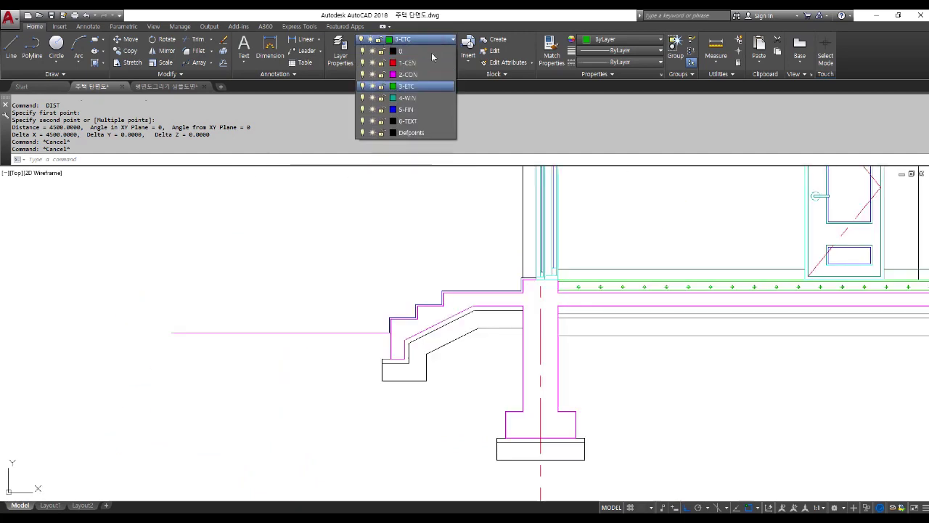
click(427, 76)
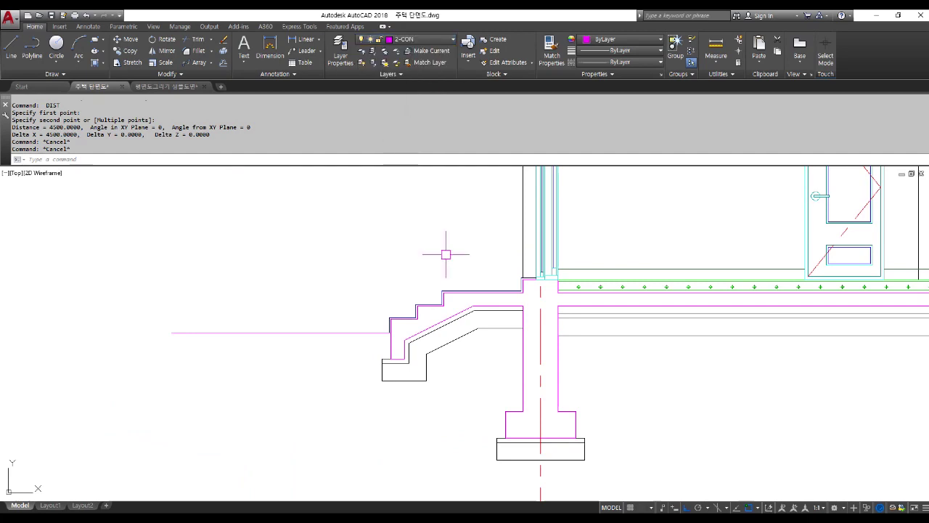
key(Escape)
key(Escape)
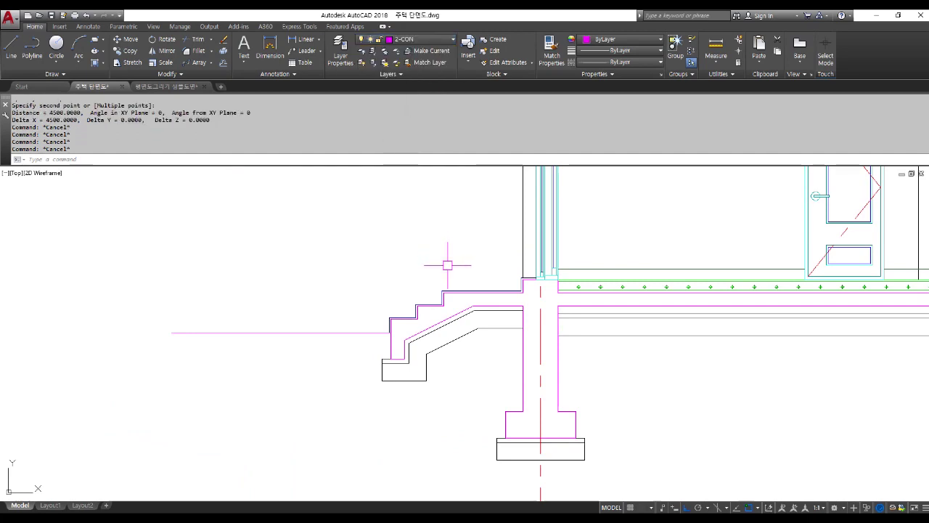
Draw a rectangle with opposite corner @-1600,-200 from the point where the ground line meets the lowest entrance step's vertical edge.
text(rec)
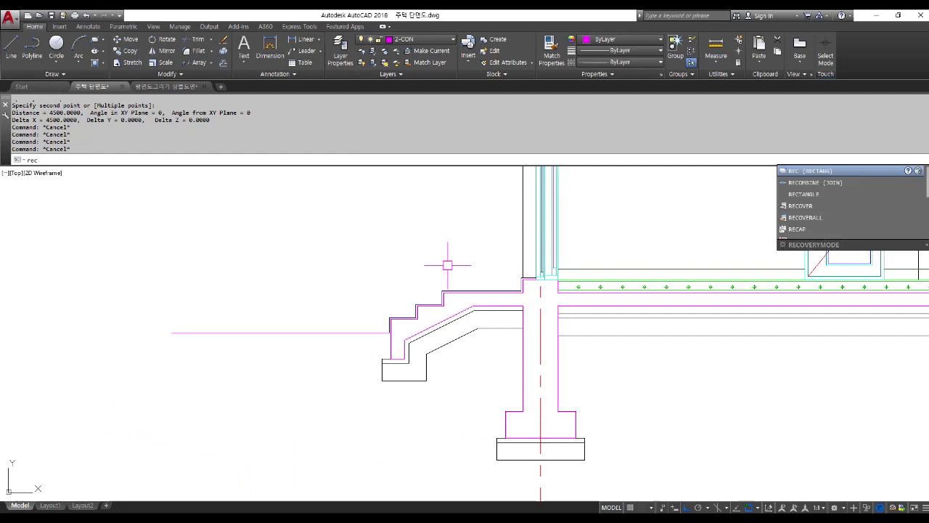
key(Return)
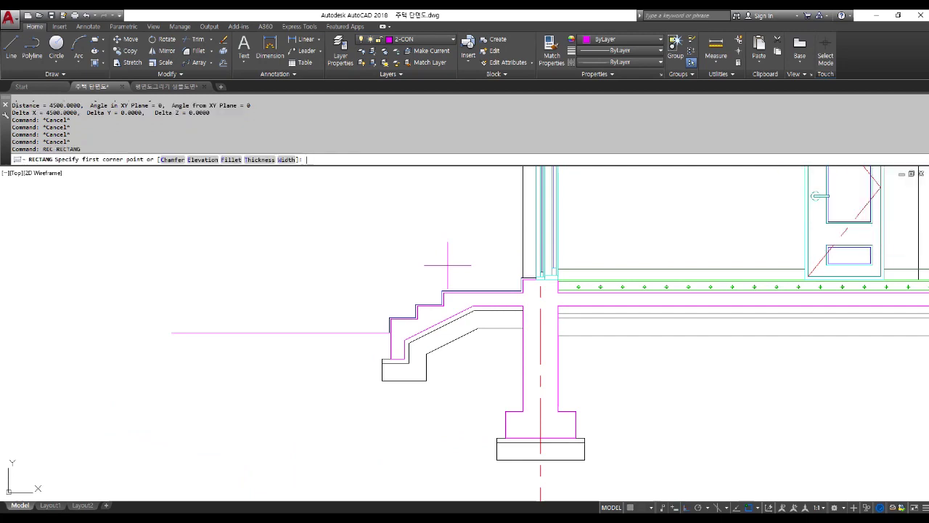
scroll(392, 334, up, 5)
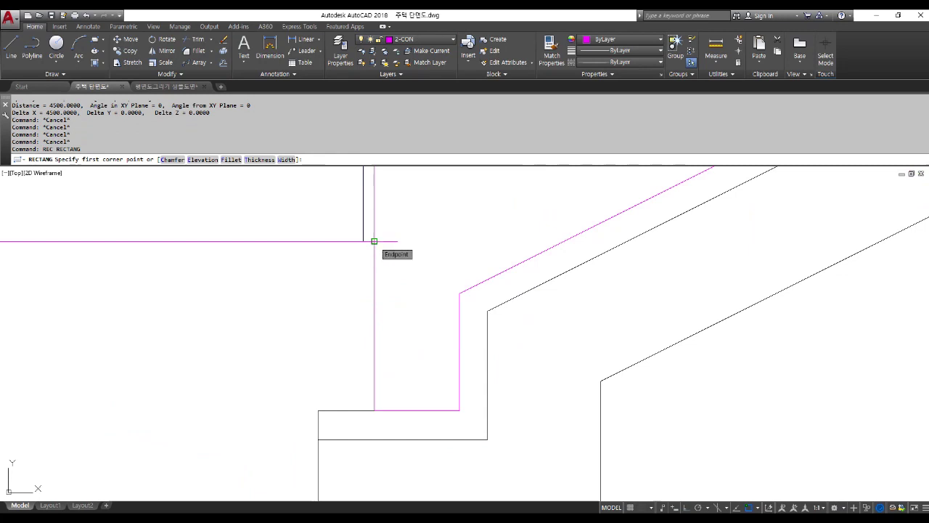
click(374, 241)
scroll(385, 261, down, 2)
scroll(390, 266, down, 2)
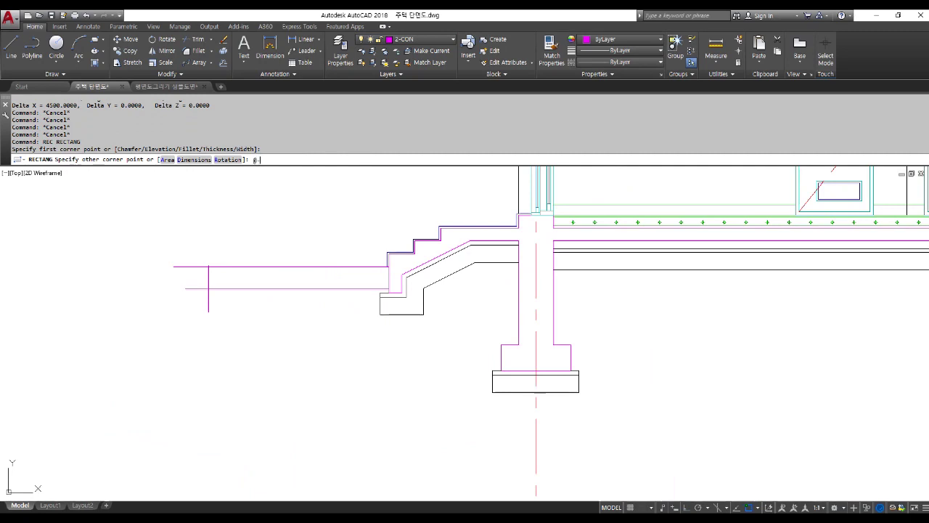
text(@-1600,)
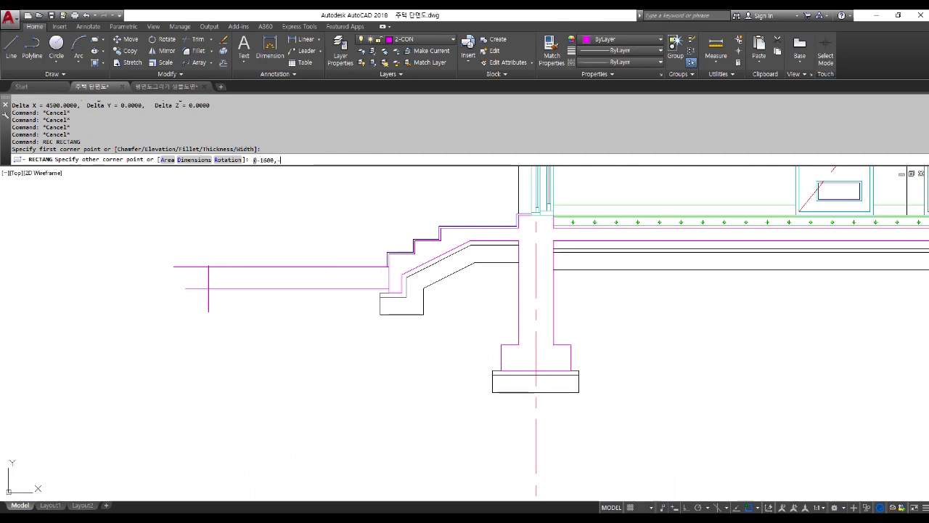
text(-200)
key(Return)
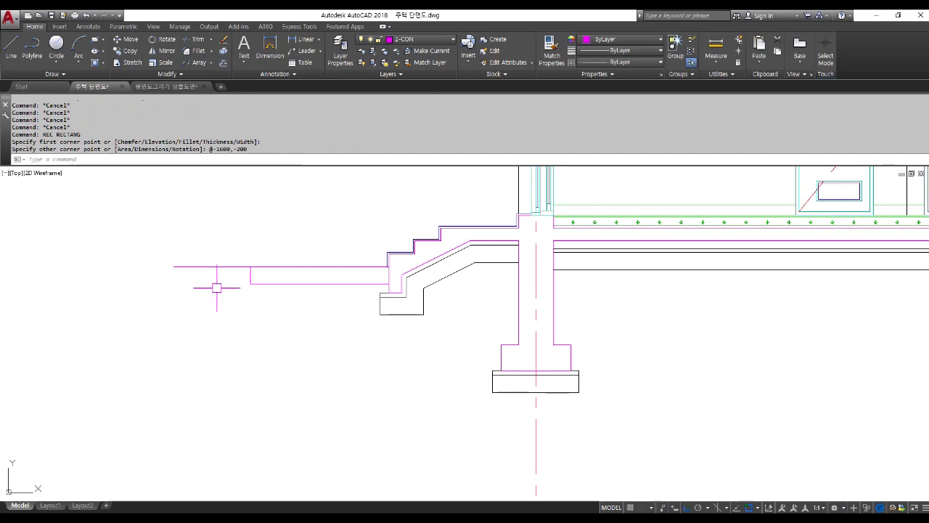
Stretch the outer end of the ground line about 708 toward the entrance steps, leaving it slightly past the rectangle.
text(s)
key(Return)
click(196, 291)
click(129, 221)
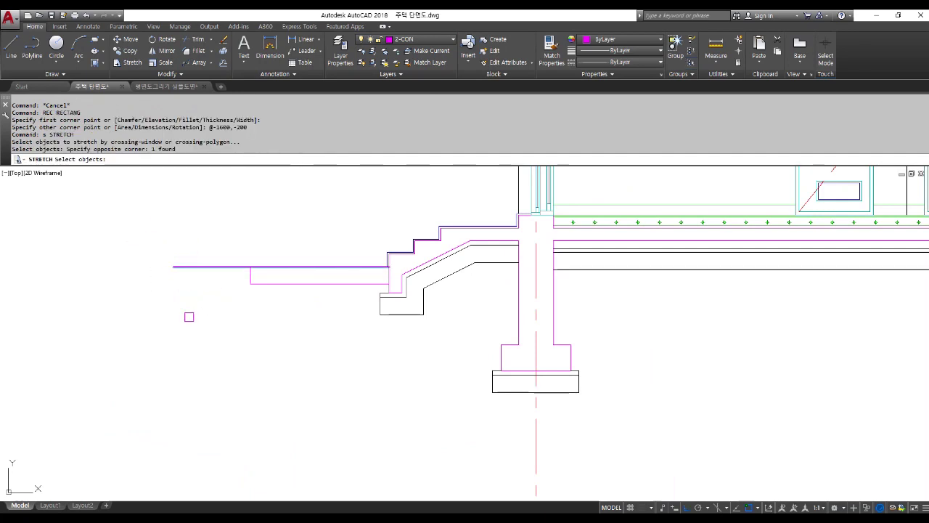
key(Return)
click(193, 342)
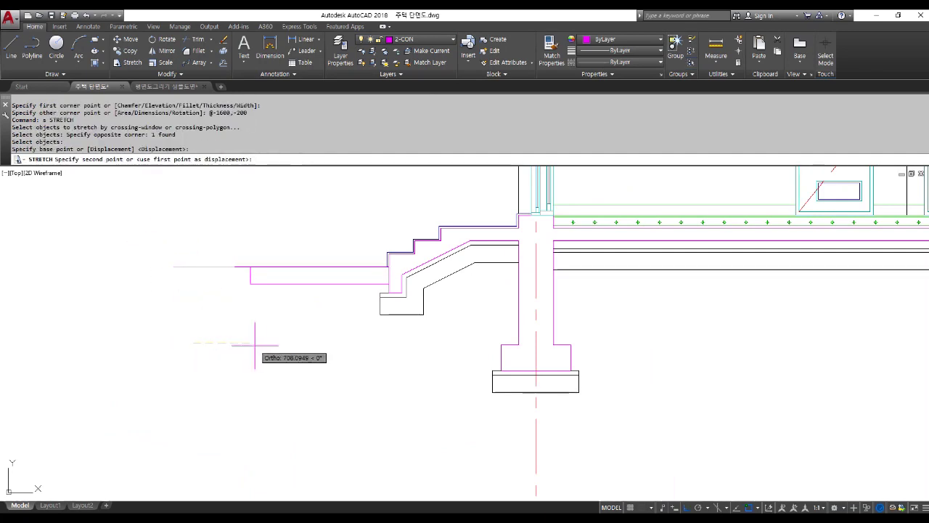
click(255, 341)
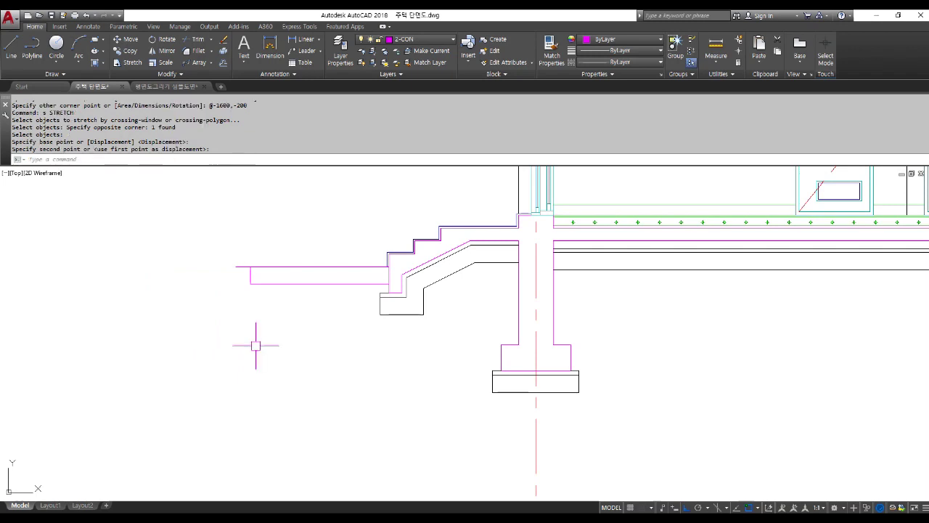
Draw a V-shaped polyline from the rectangle's upper corner at the steps, using relative points @-200,-200 and @-200,200.
scroll(287, 284, up, 5)
middle_drag(281, 279, 287, 317)
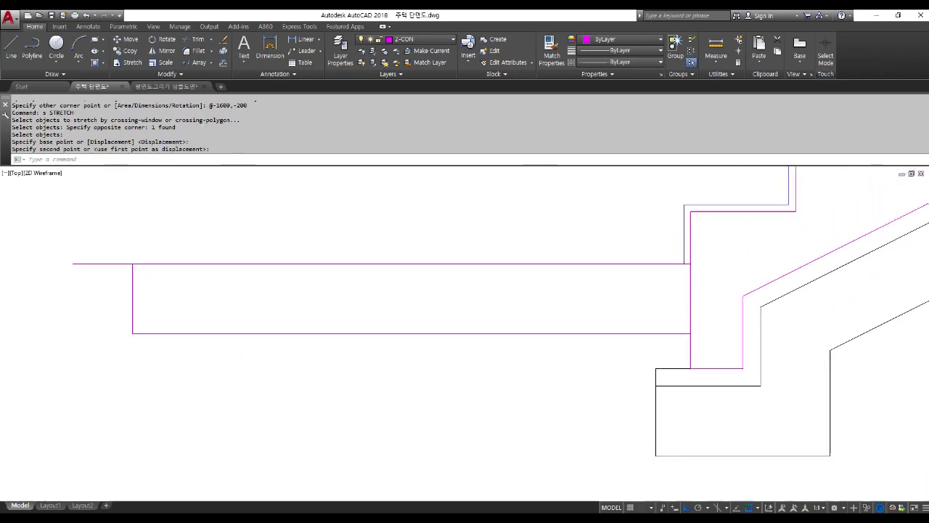
scroll(287, 317, down, 2)
key(Escape)
key(Escape)
text(pl)
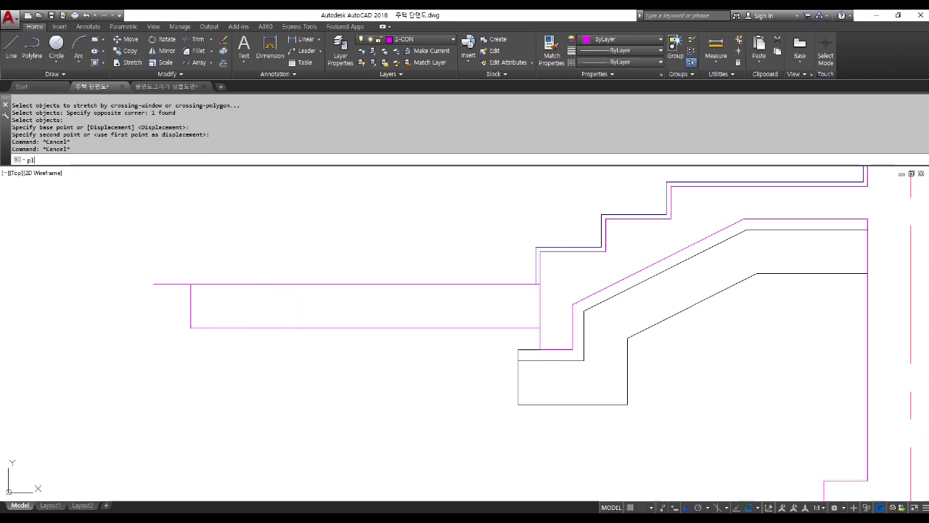
key(Return)
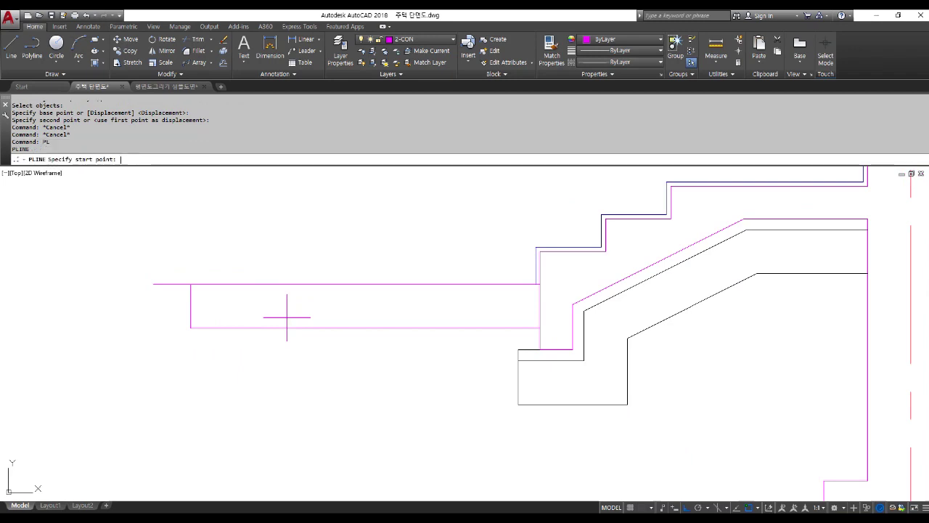
click(540, 284)
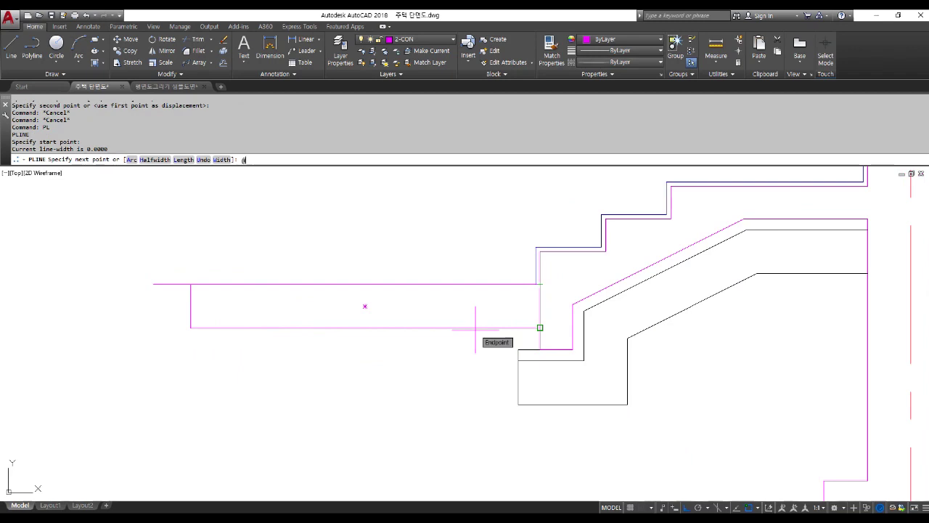
text(@-200,-2)
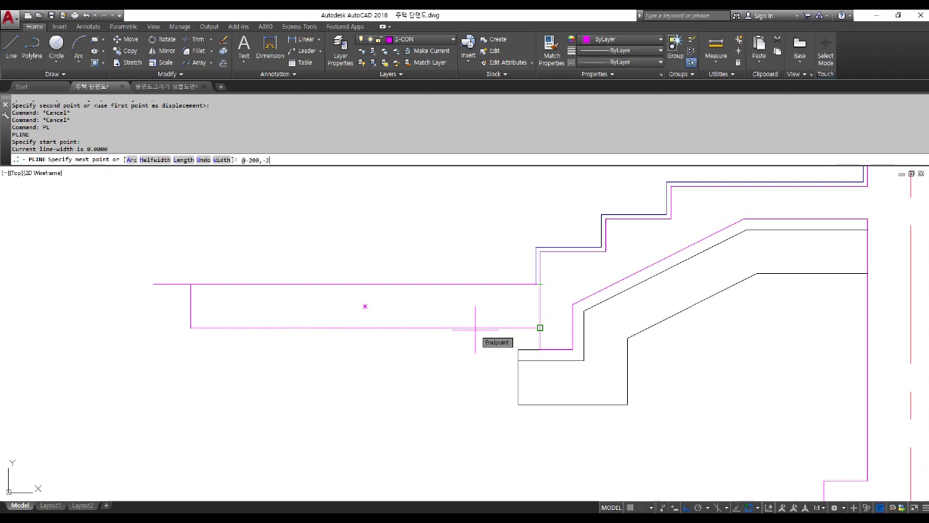
text(00)
key(Return)
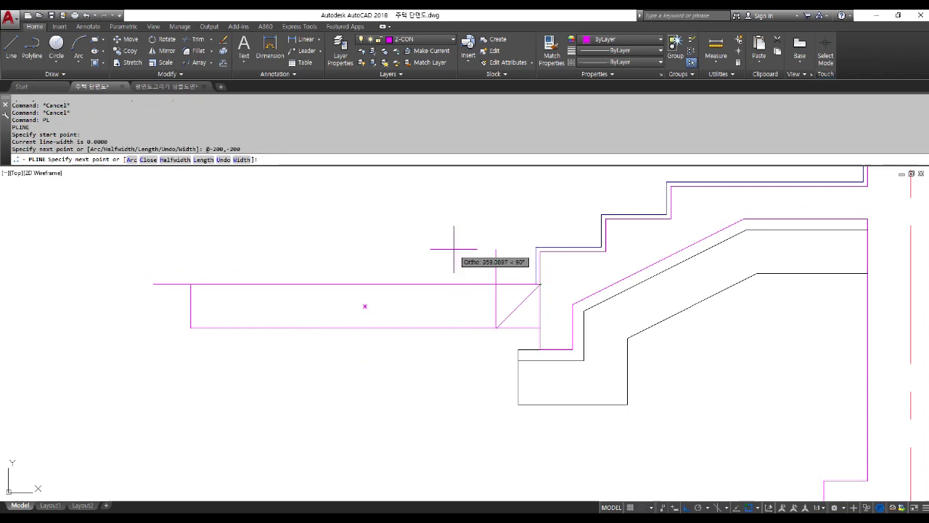
key(F8)
text(@-)
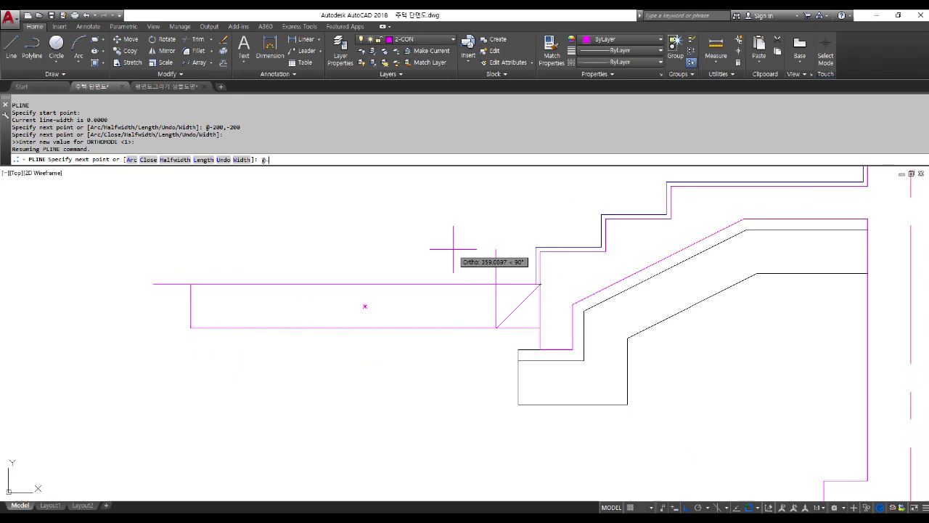
text(200,200)
key(Return)
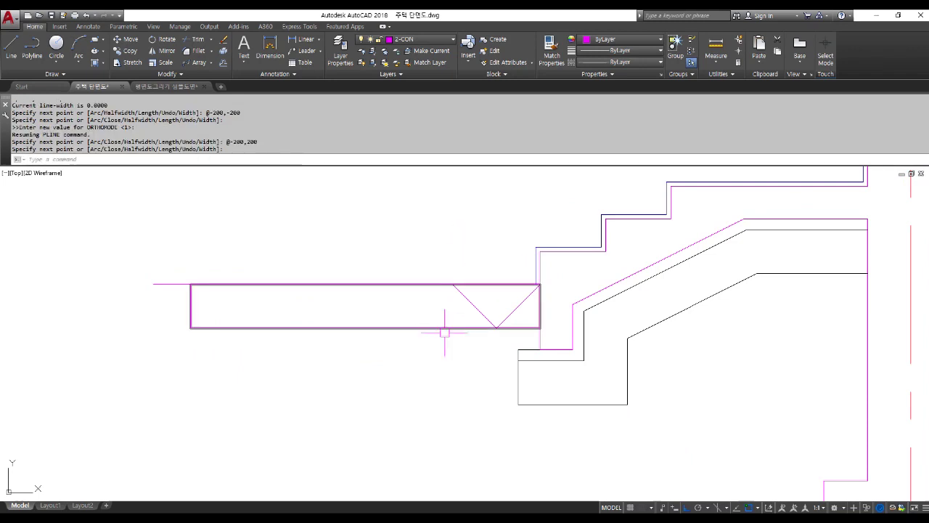
key(Escape)
key(Escape)
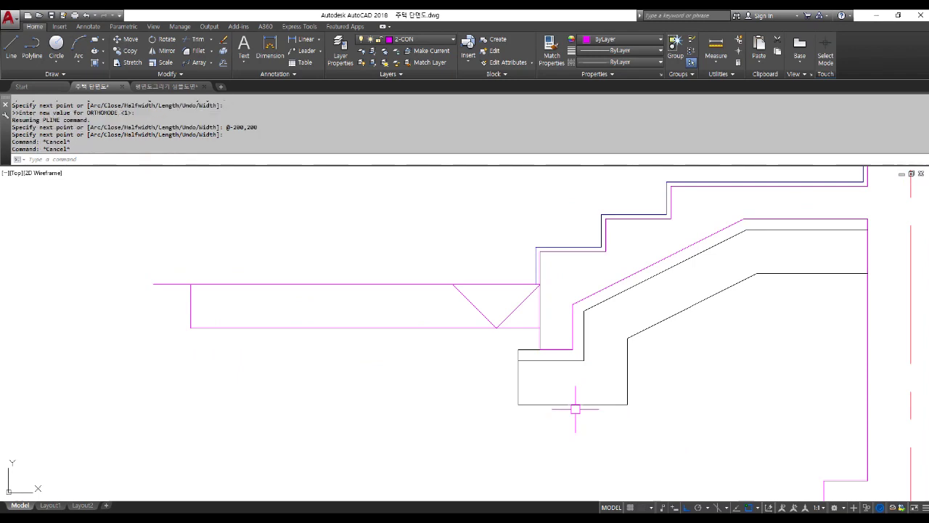
Copy the V-shaped polyline three times end to end along the ground line, filling the rectangle with a zigzag.
text(co)
key(Return)
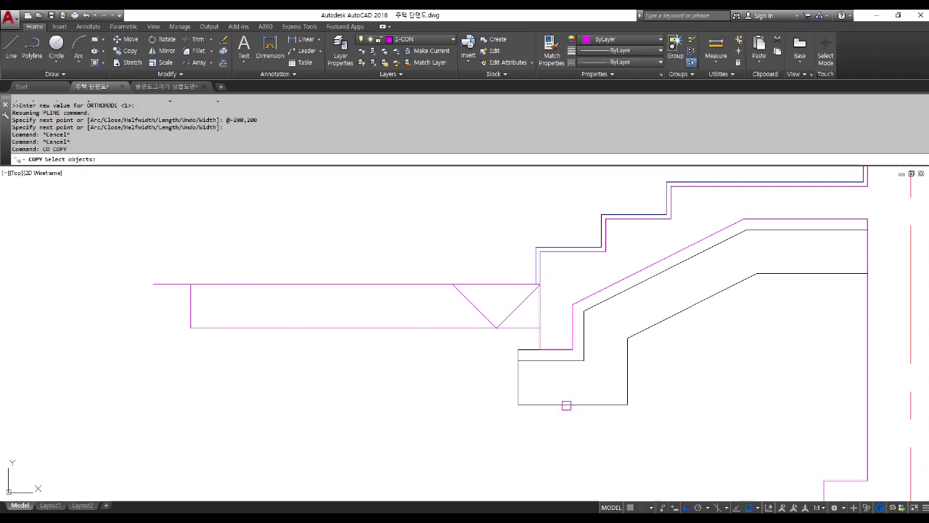
click(509, 315)
key(Return)
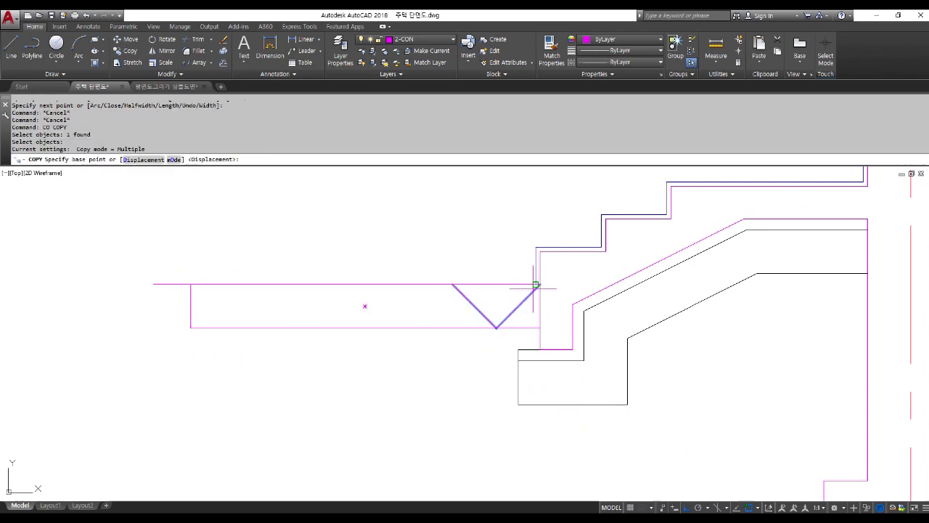
click(540, 284)
click(453, 284)
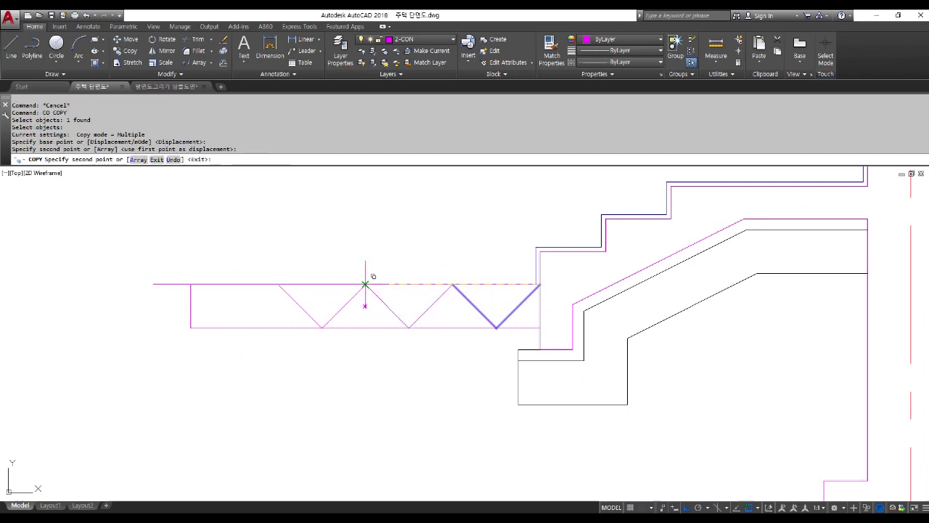
click(279, 284)
key(Return)
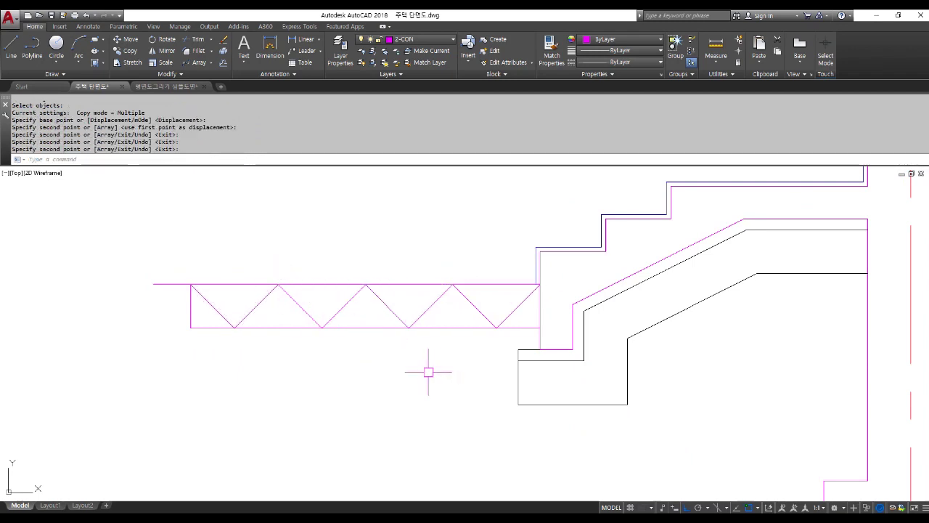
Make 5-FIN the current layer.
click(428, 41)
click(419, 109)
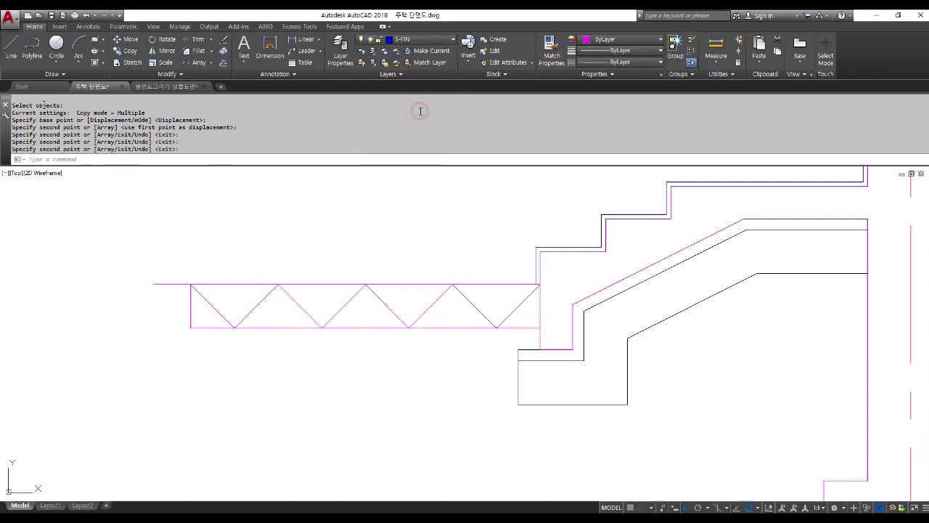
key(Escape)
key(Escape)
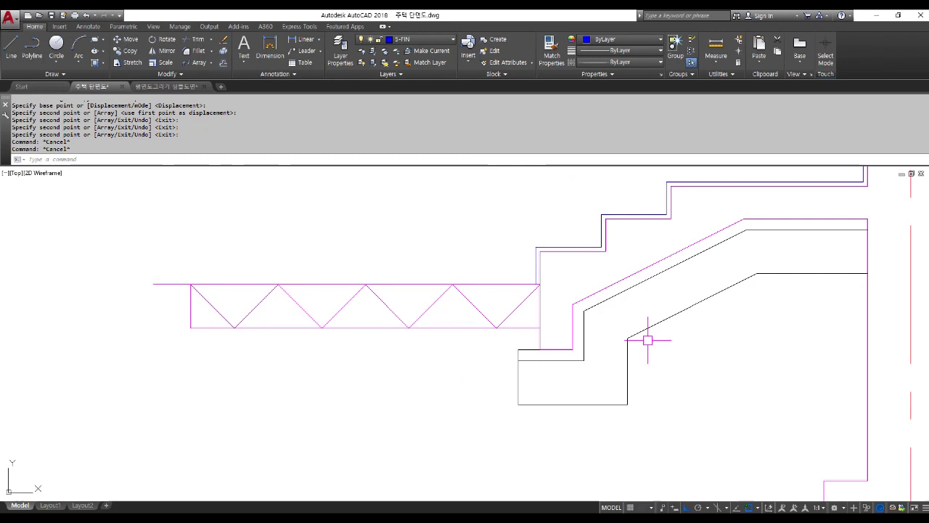
text(m)
key(Return)
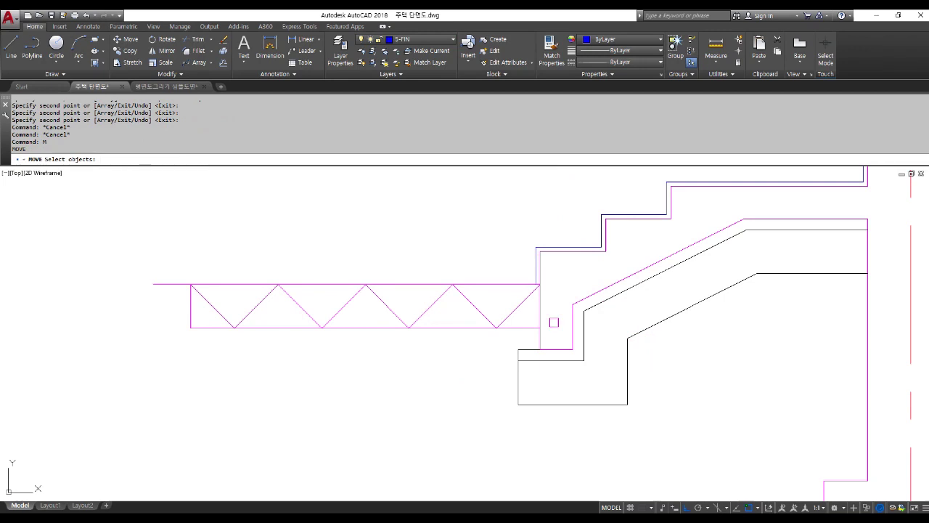
key(Escape)
key(Escape)
key(Escape)
Start a hatch with the User defined type at a 45° angle and set its spacing to 30.
text(h)
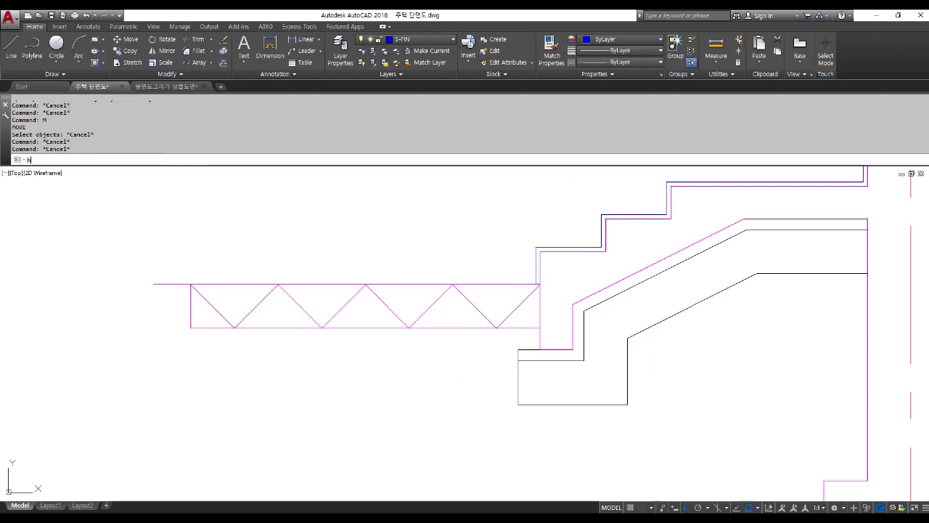
key(Return)
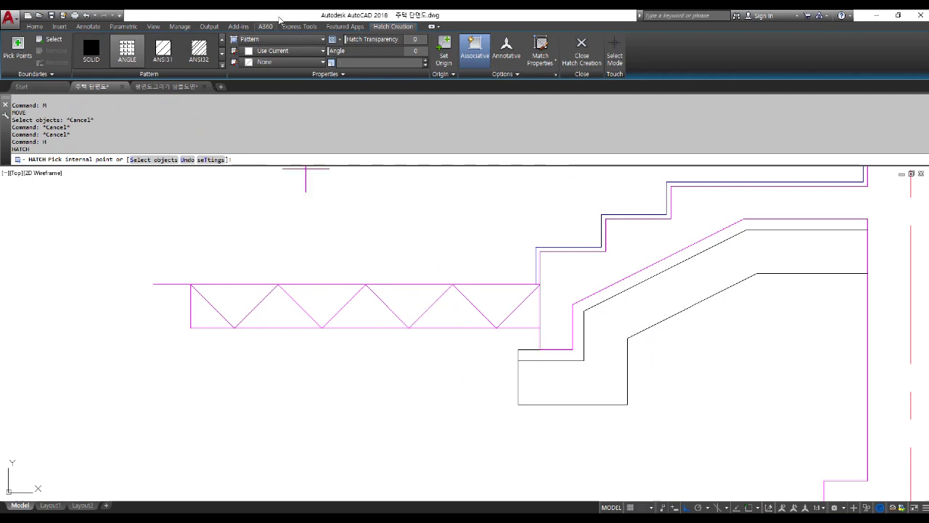
click(298, 40)
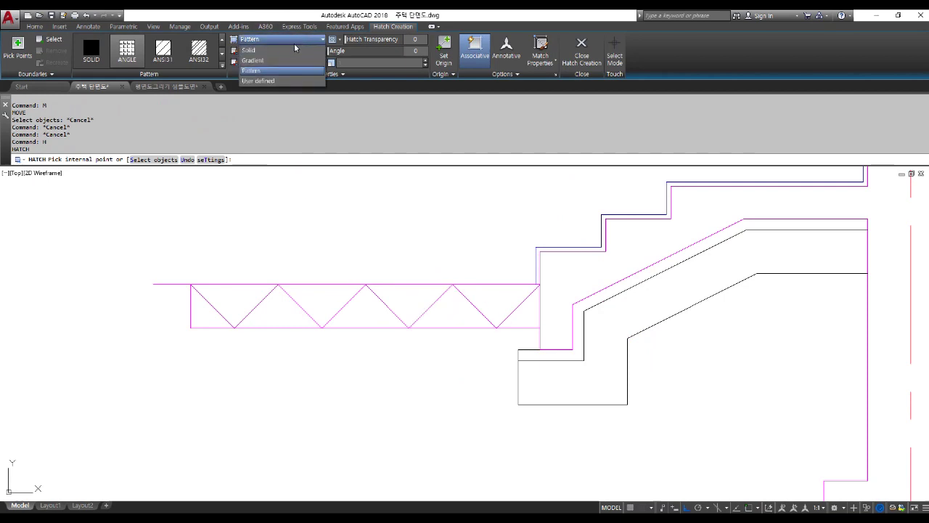
click(270, 82)
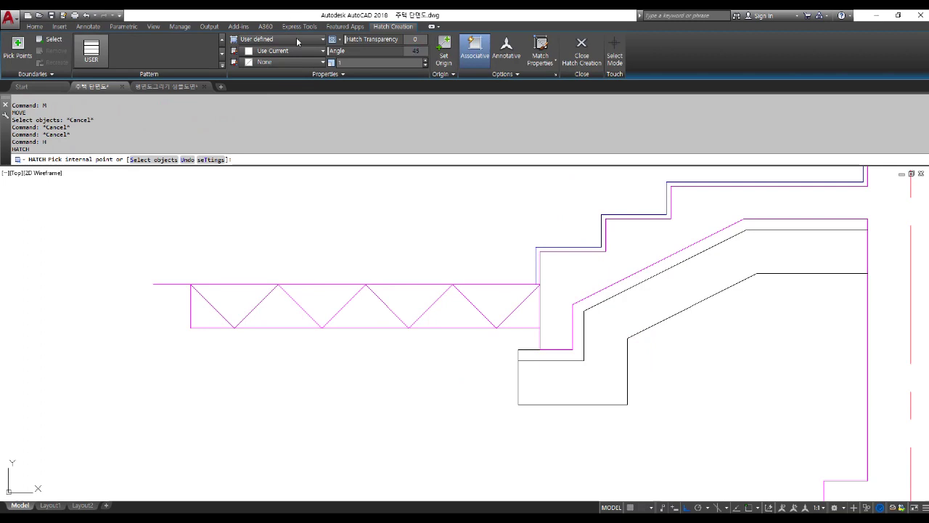
click(344, 63)
key(Return)
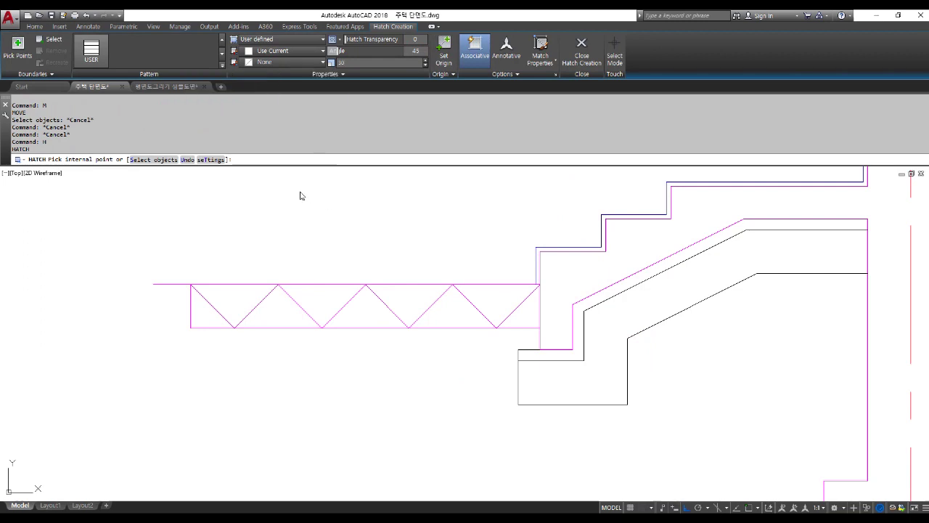
Hatch the five lower triangular areas of the zigzag under the ground line with the 45° lines.
click(205, 312)
click(270, 307)
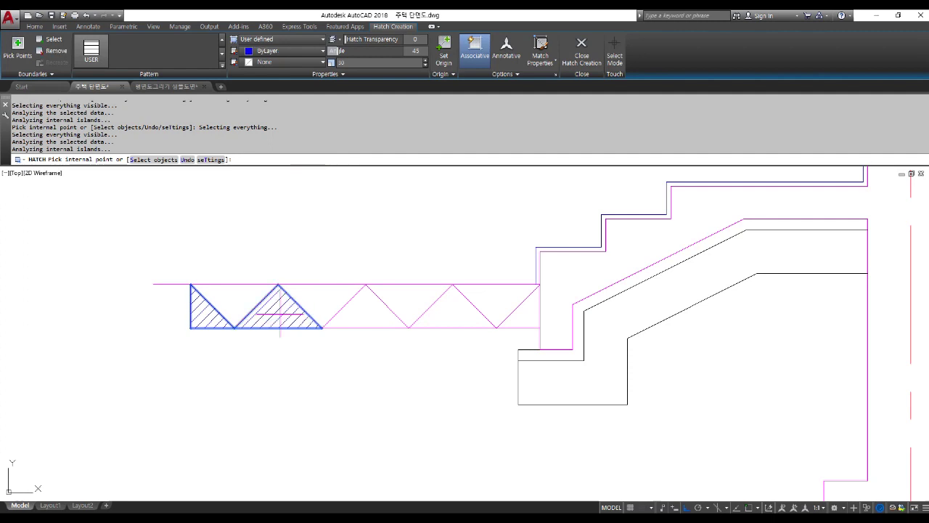
click(377, 309)
click(443, 315)
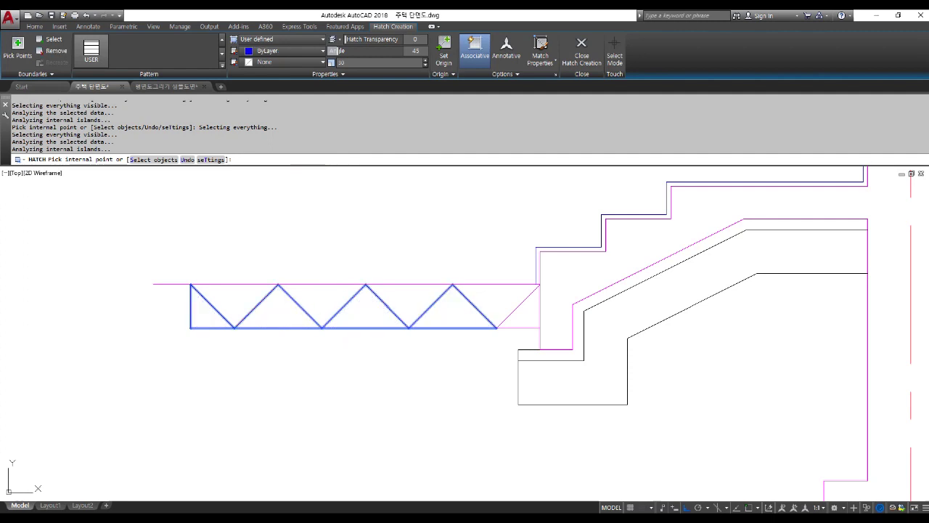
click(515, 315)
key(Return)
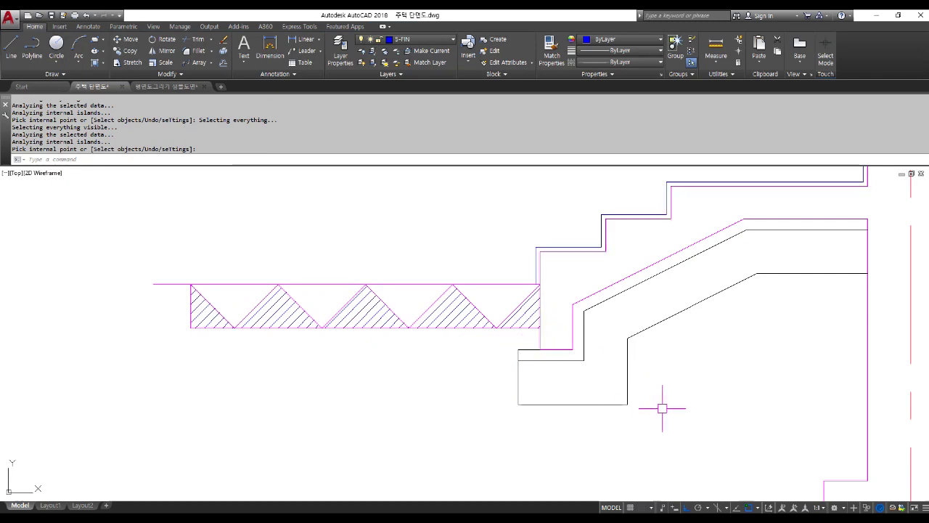
Hatch the four upper triangular areas of the zigzag with user-defined lines at a 135° angle.
text(H)
key(Return)
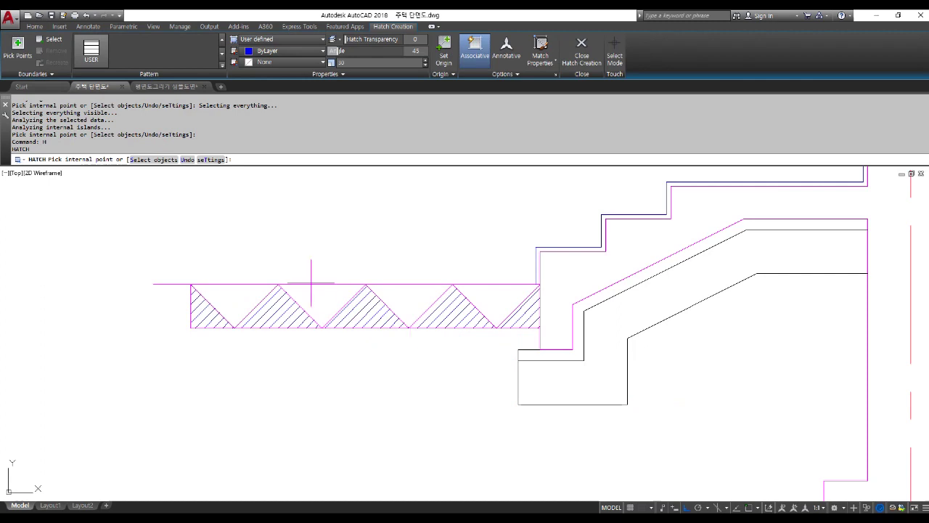
click(414, 52)
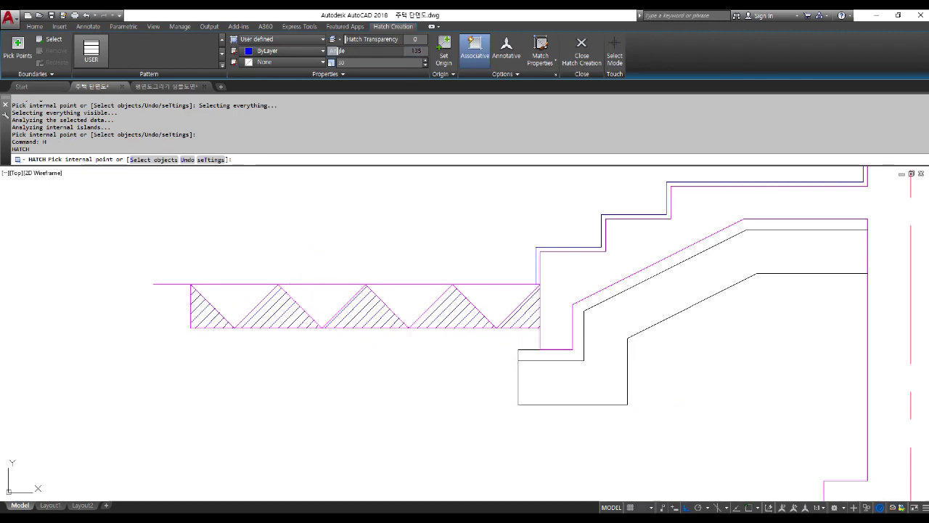
click(237, 307)
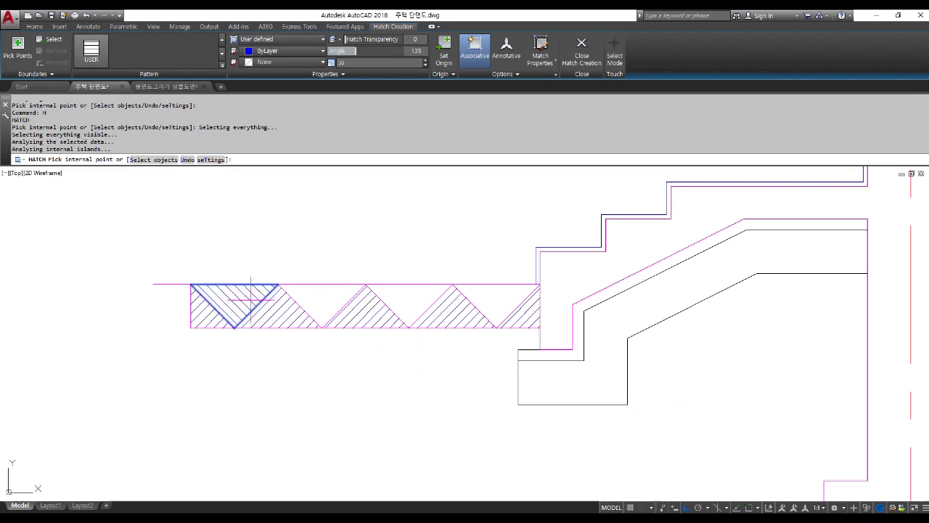
click(331, 299)
click(420, 299)
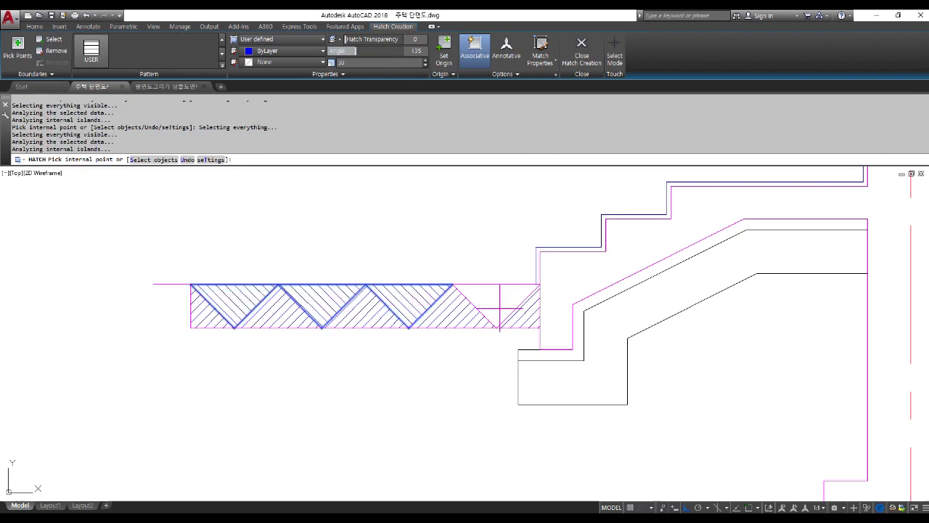
click(499, 306)
key(Return)
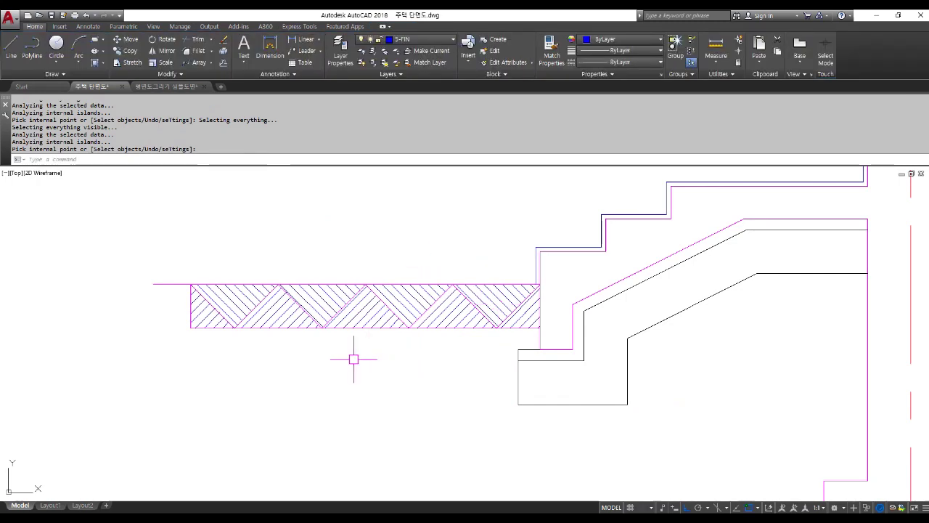
Delete the rectangle bounding the ground hatch, keeping the hatches and zigzag lines.
scroll(342, 332, up, 6)
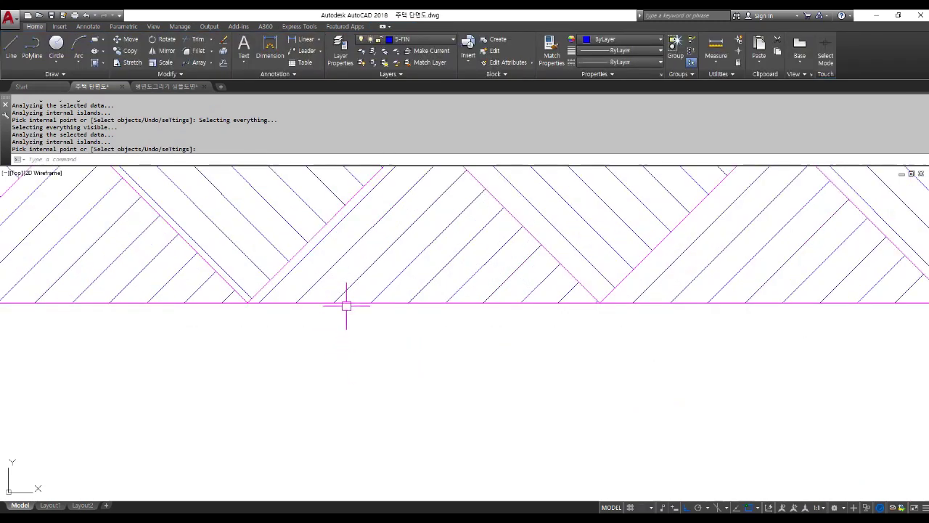
click(347, 302)
scroll(342, 301, down, 3)
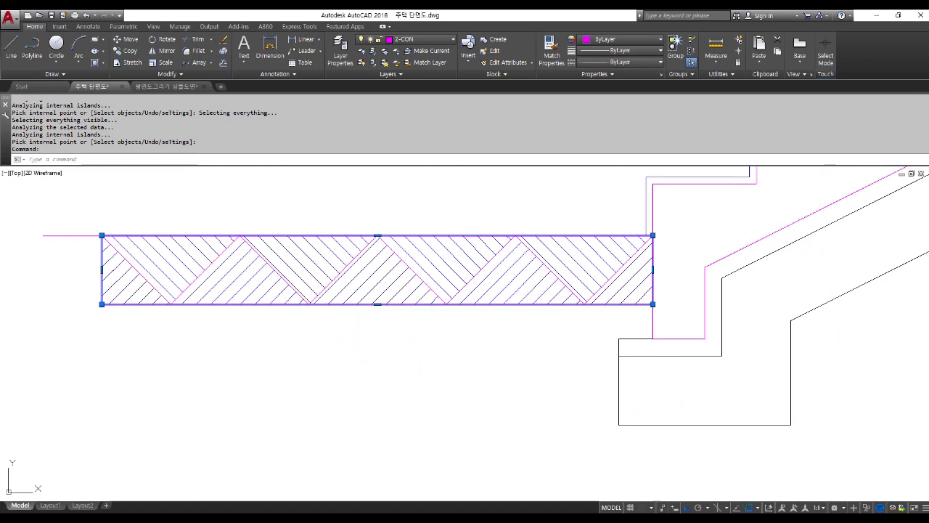
key(Delete)
scroll(363, 344, down, 3)
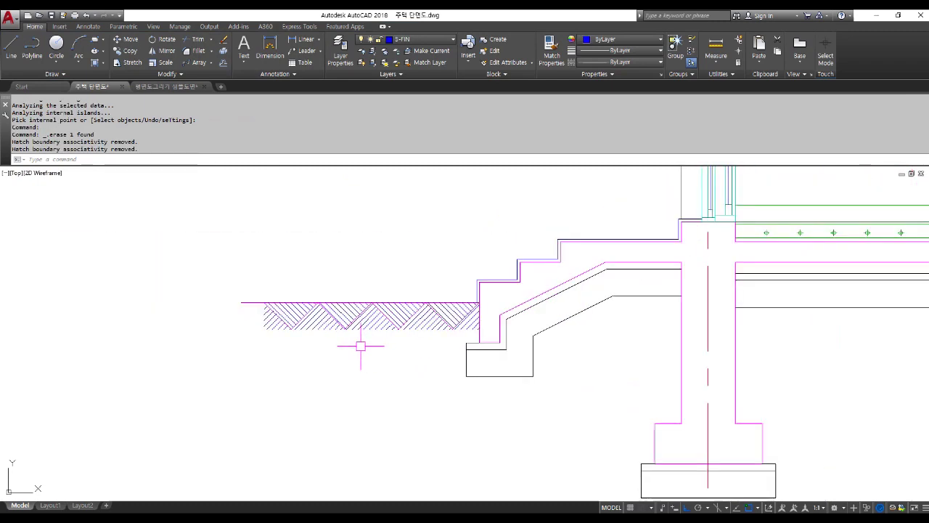
Make 2-CON the current layer.
click(419, 45)
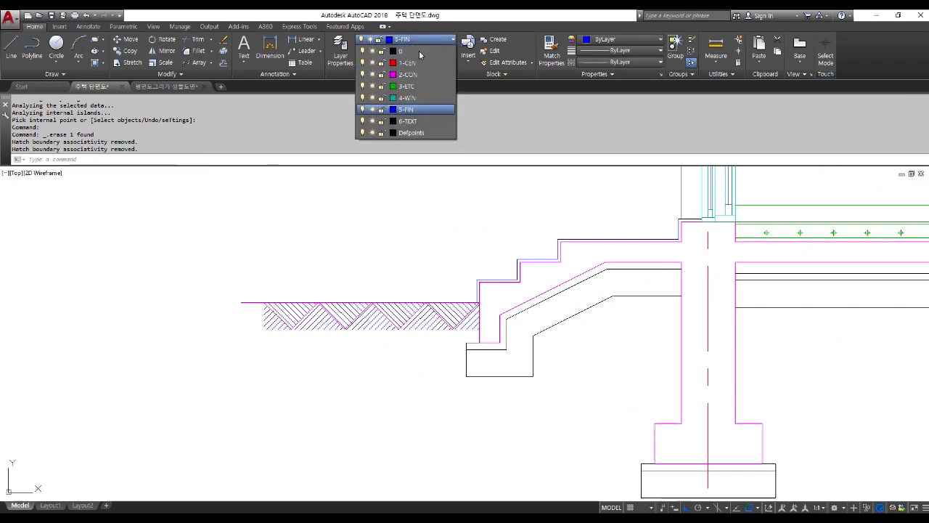
click(426, 76)
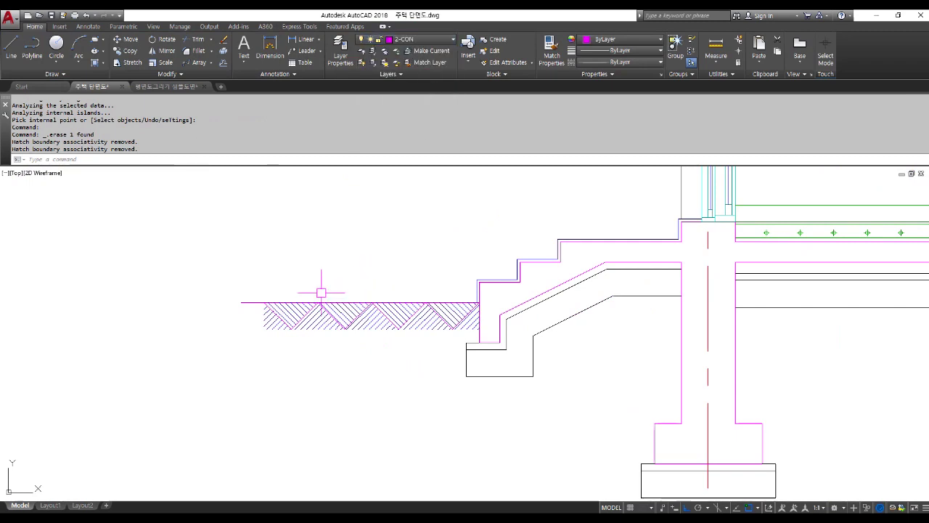
scroll(228, 311, up, 4)
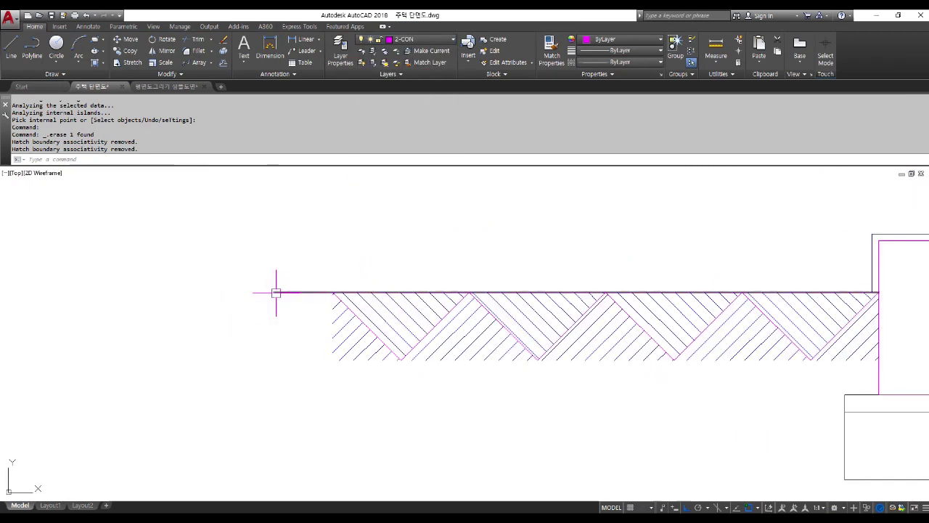
scroll(277, 294, down, 2)
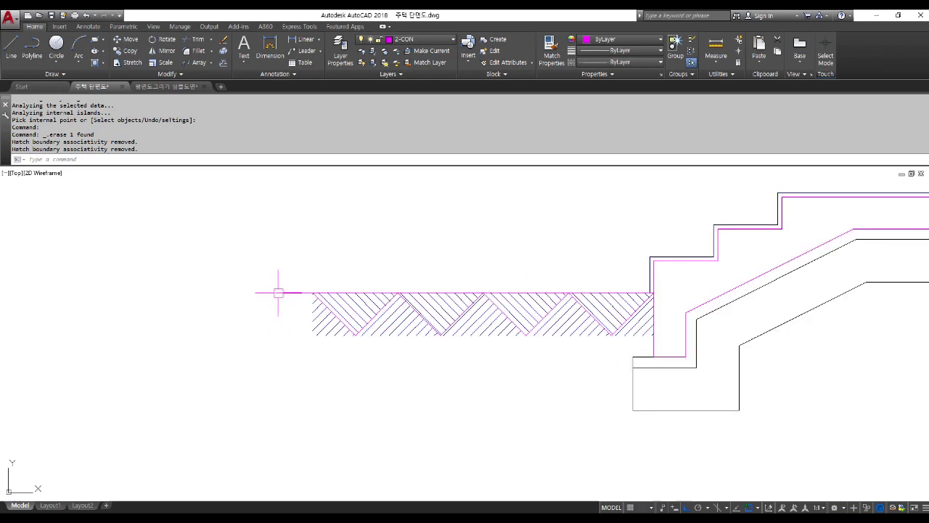
scroll(278, 292, down, 2)
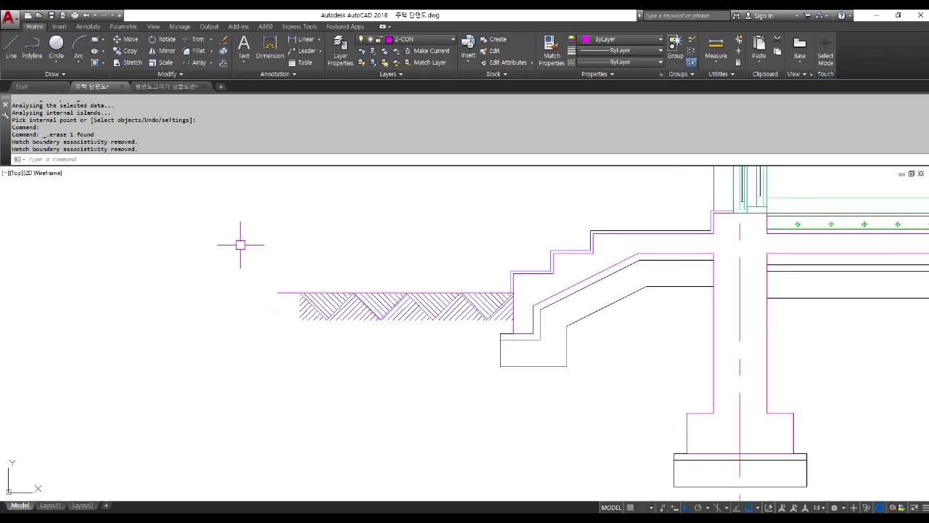
Start a polyline at the ground line's outer end with starting and ending widths of 40.
text(p)
key(Return)
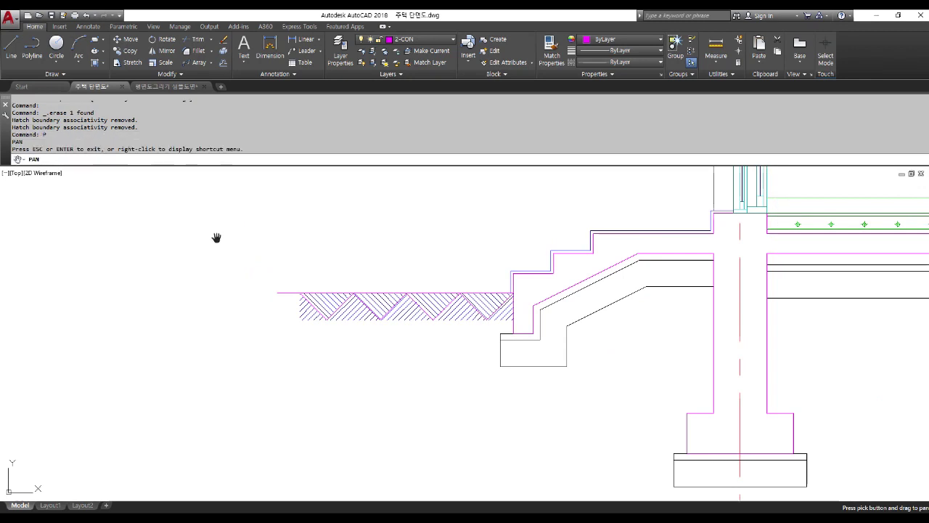
key(Escape)
text(pl)
key(Return)
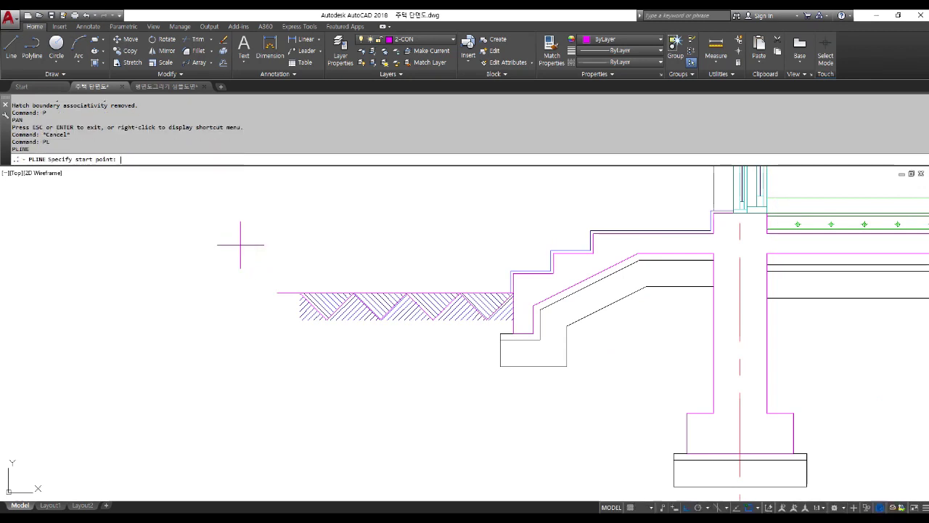
scroll(283, 298, up, 3)
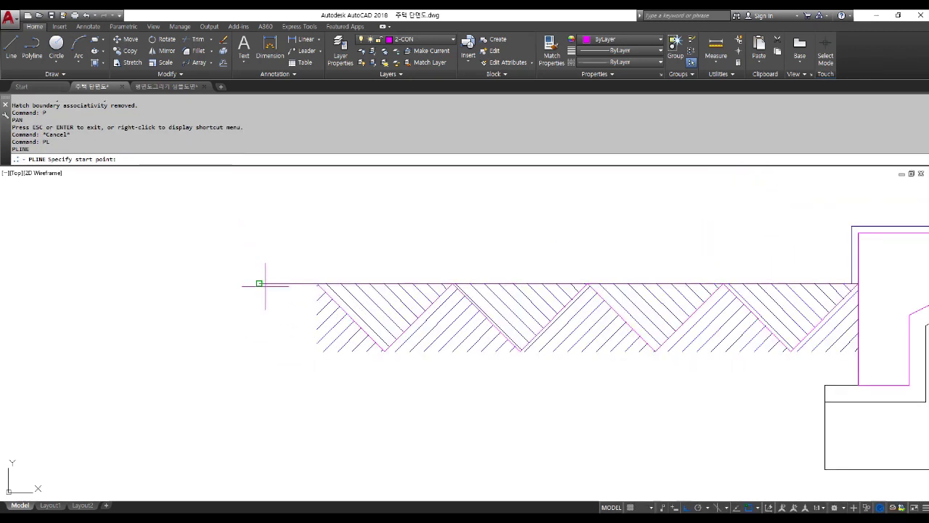
click(264, 284)
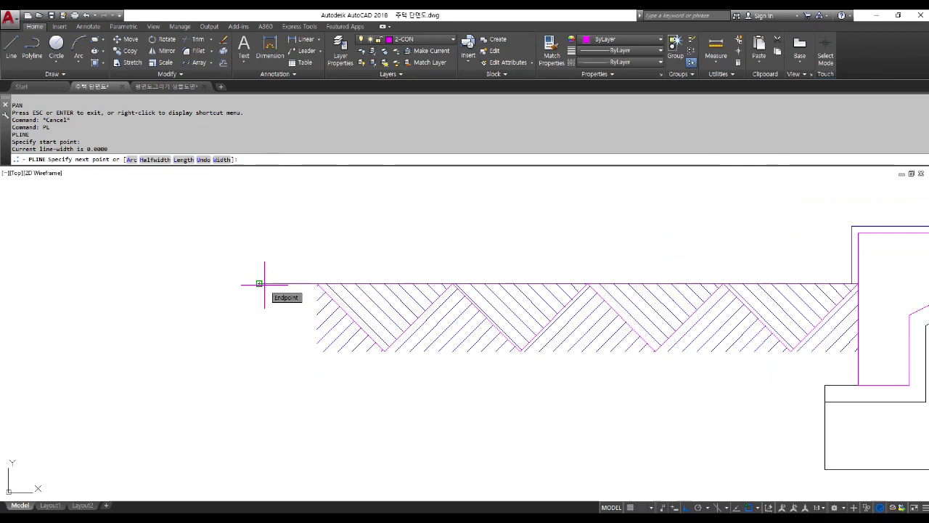
key(Return)
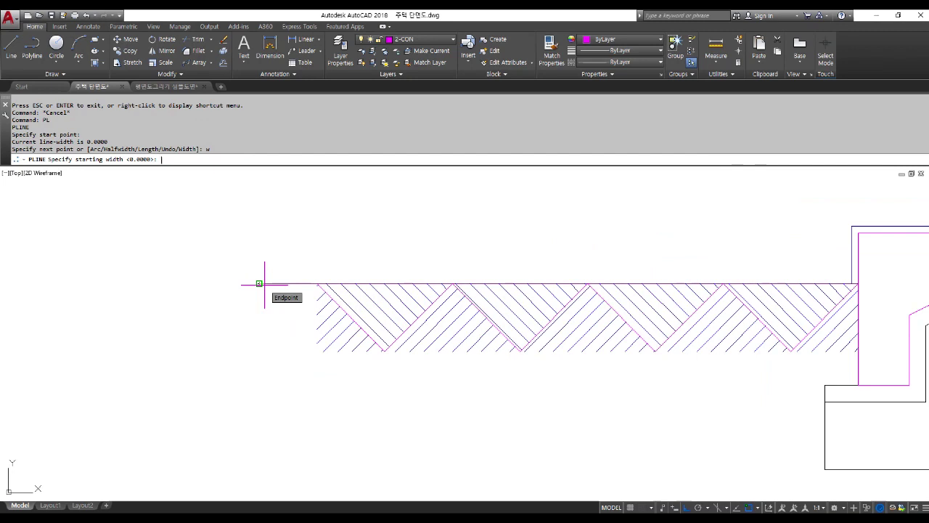
text(40)
key(Return)
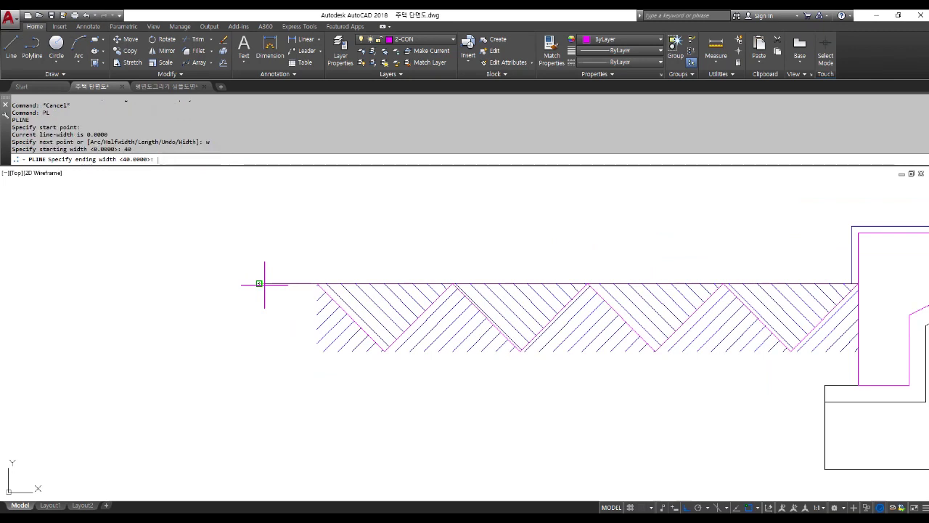
text(40)
key(Return)
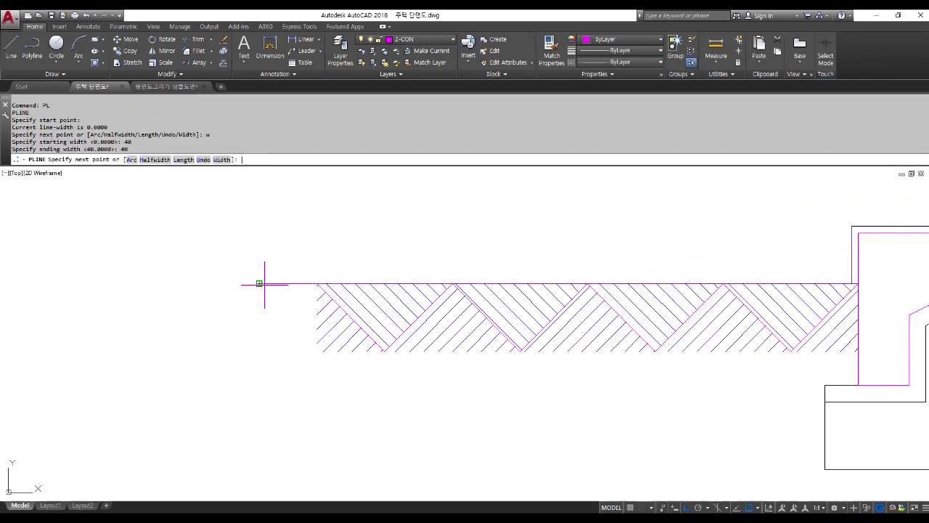
Finish the thick polyline along the ground line at the corner where it meets the entrance steps.
scroll(247, 284, down, 2)
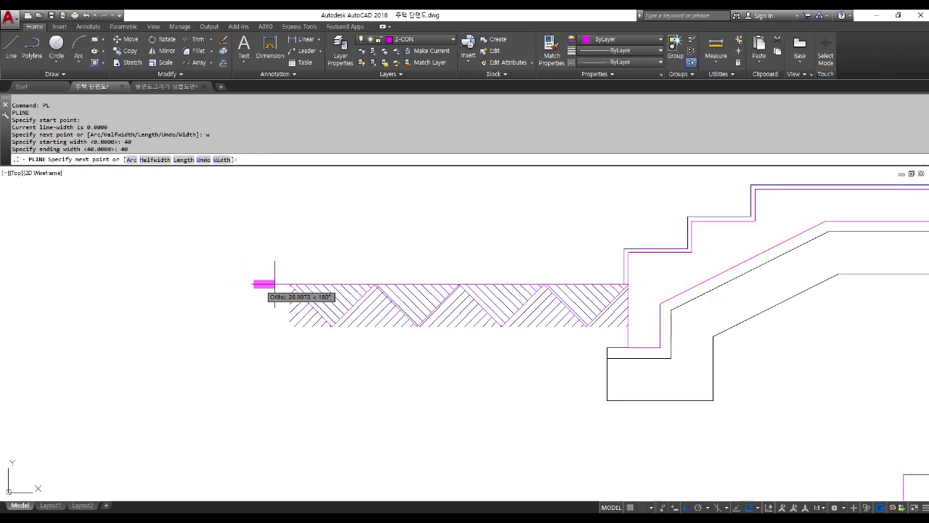
scroll(633, 283, up, 5)
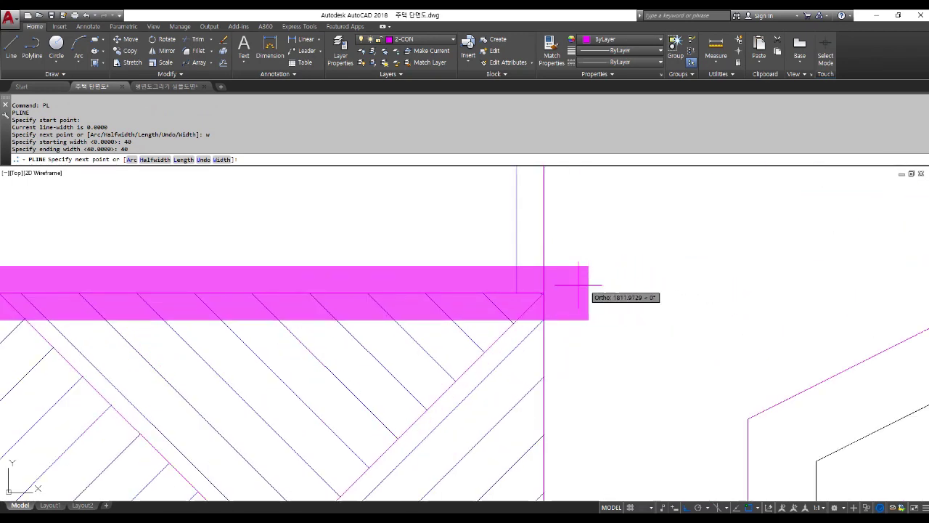
click(544, 286)
scroll(548, 290, down, 4)
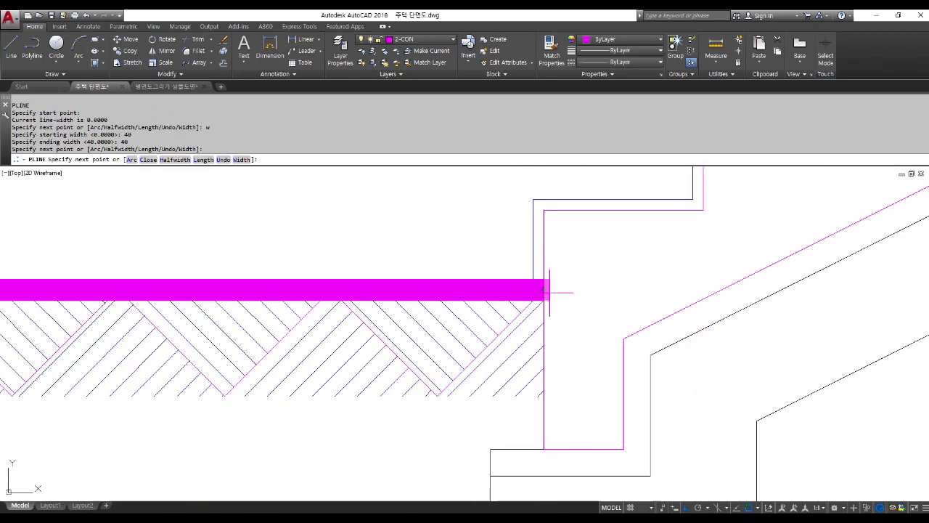
key(Return)
Make 5-FIN the current layer again, with the footing and floor slab area in view.
scroll(352, 387, down, 5)
scroll(384, 434, down, 2)
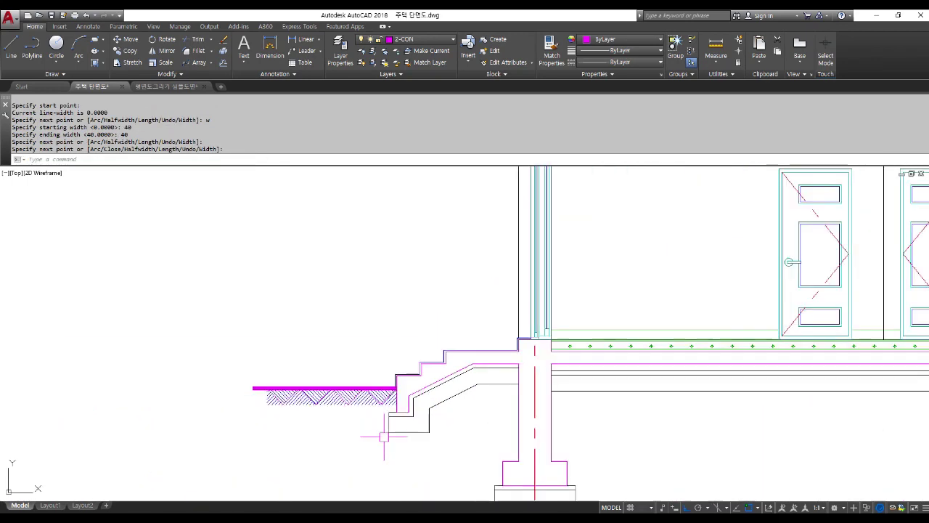
middle_drag(445, 436, 343, 395)
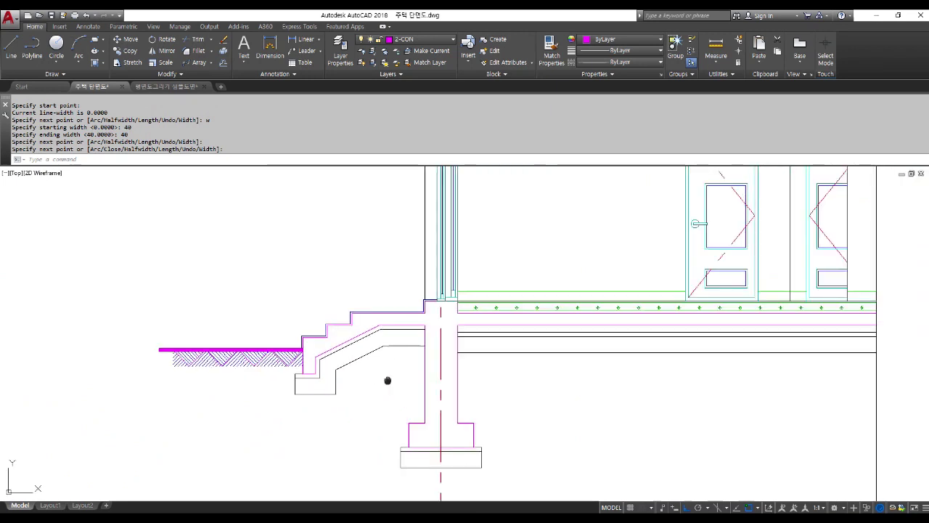
middle_drag(387, 380, 295, 372)
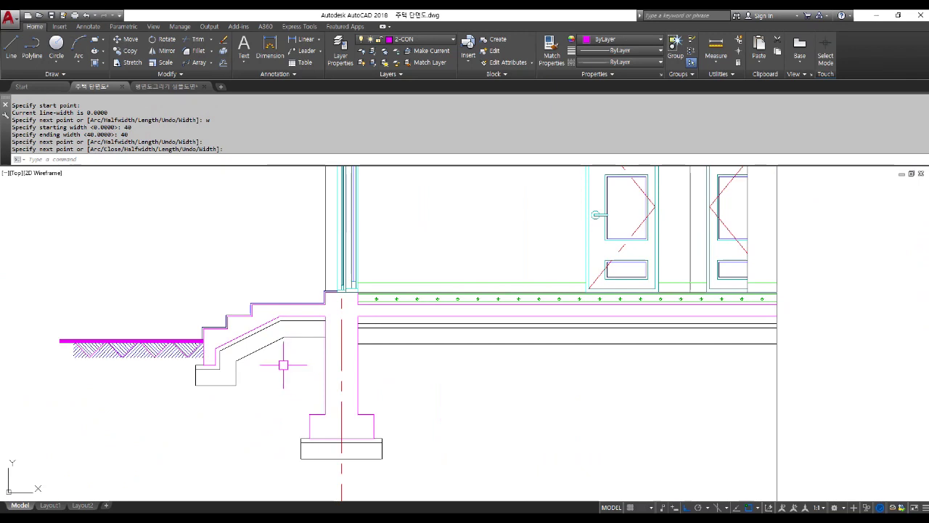
click(420, 39)
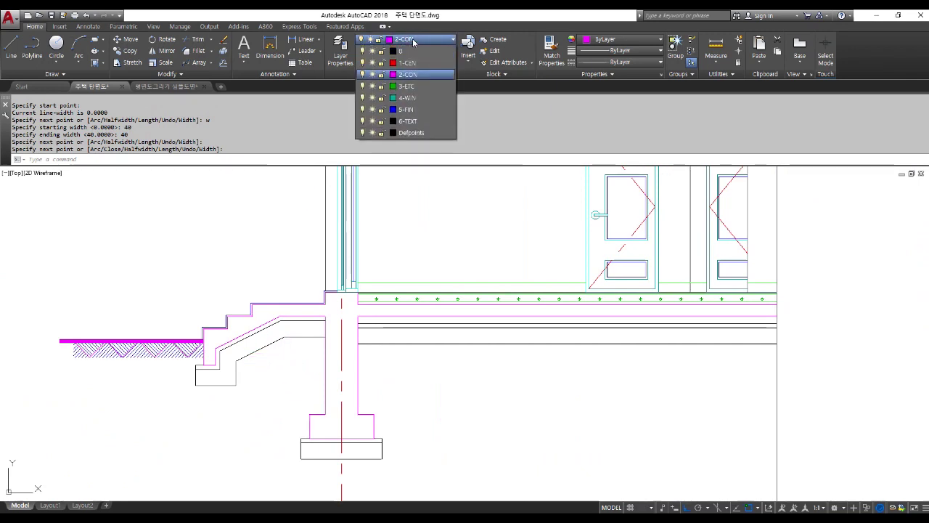
click(417, 109)
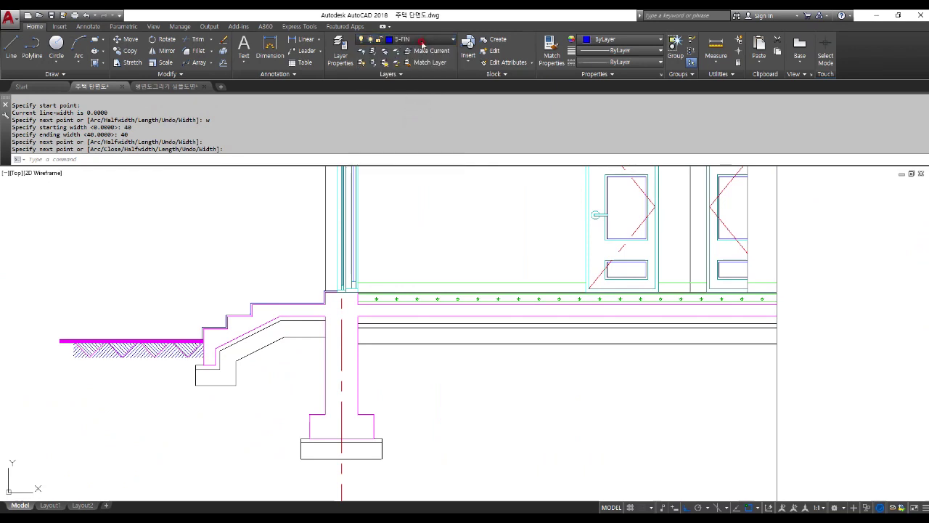
Turn off the layers 6-TEXT and 3-ETC.
click(420, 41)
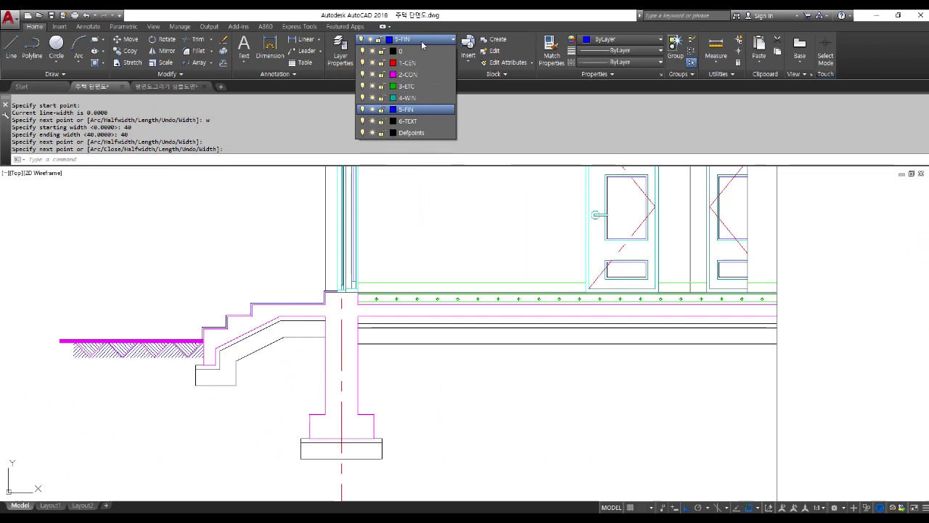
click(363, 121)
click(363, 86)
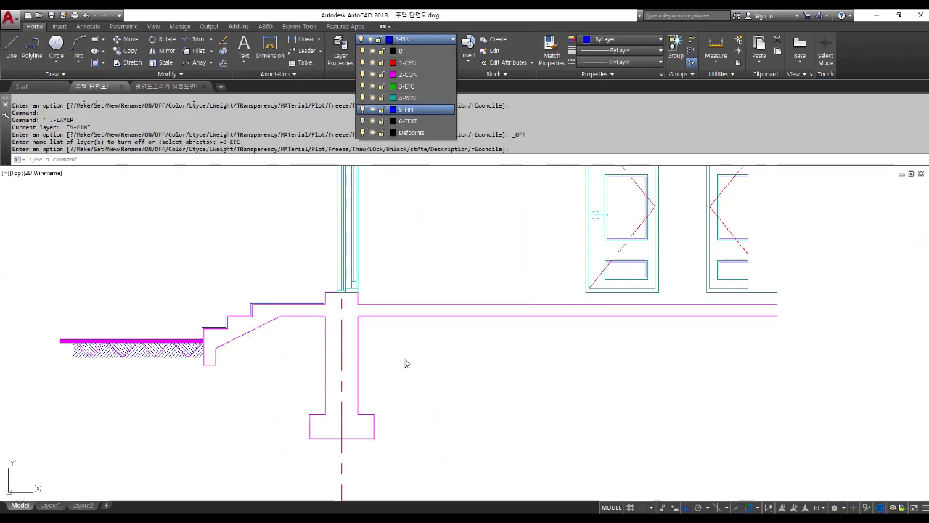
click(427, 365)
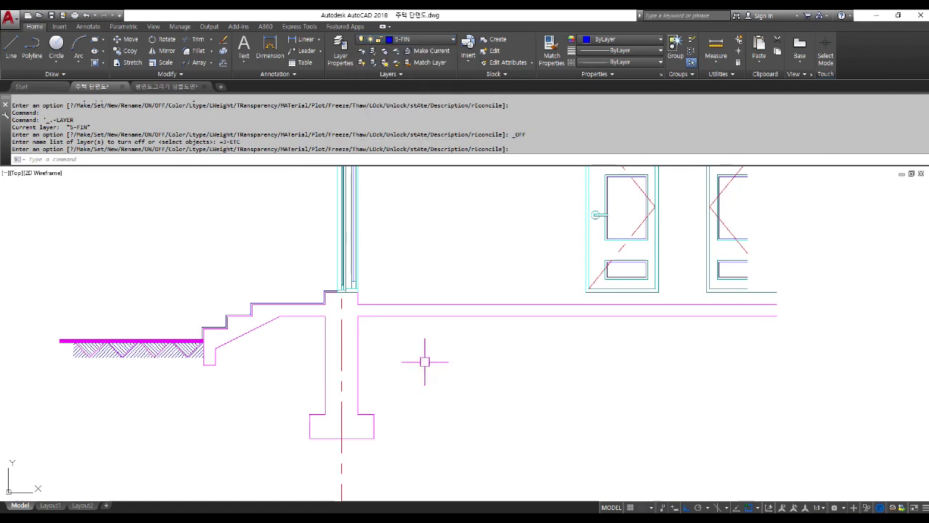
key(Escape)
key(Escape)
key(Escape)
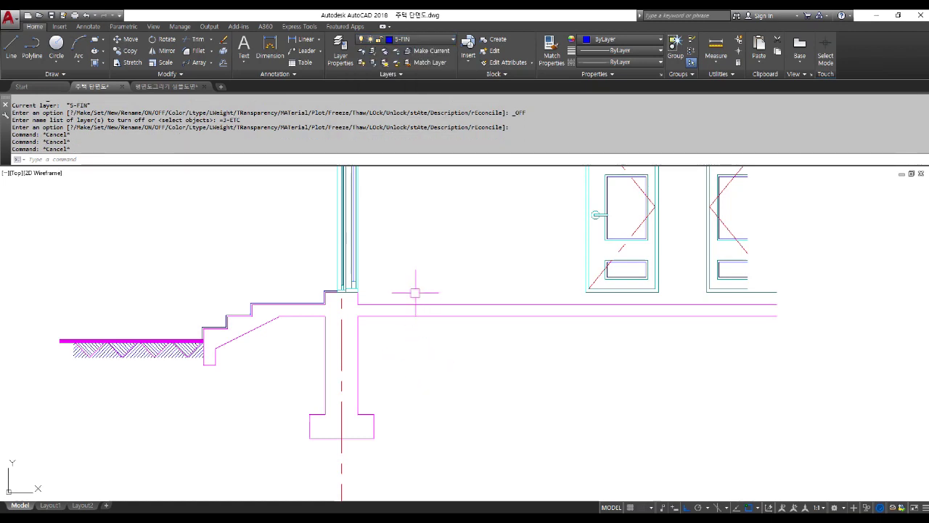
Draw a construction line at a 45-degree angle diagonally through the outer half of the footing.
middle_drag(378, 409, 382, 351)
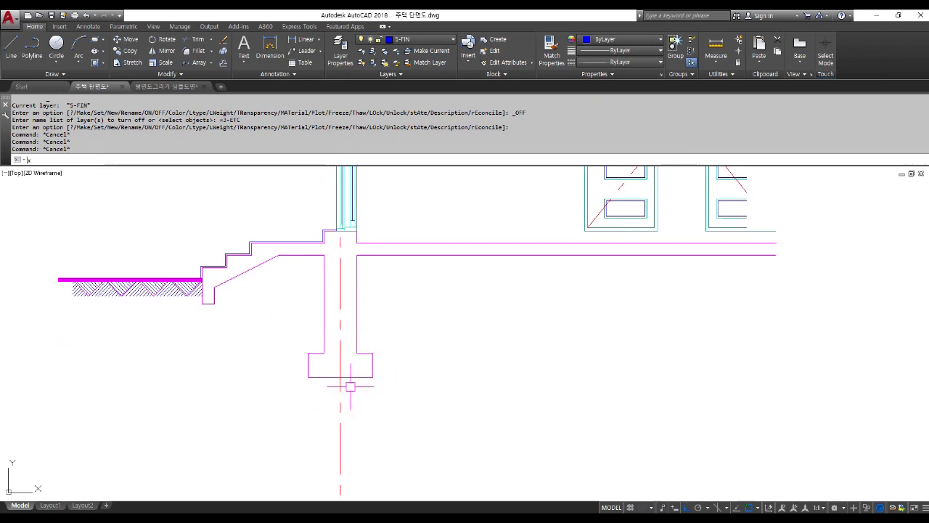
text(xl)
key(Return)
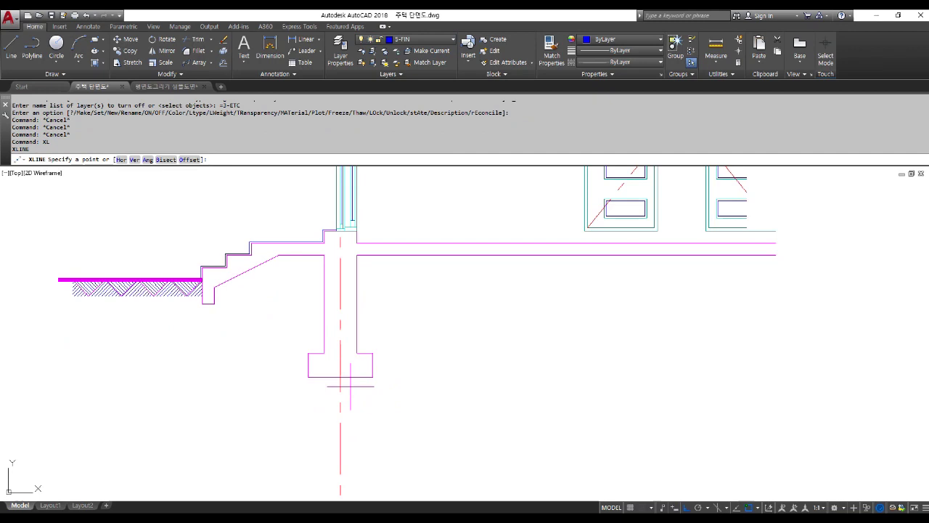
text(a)
key(Return)
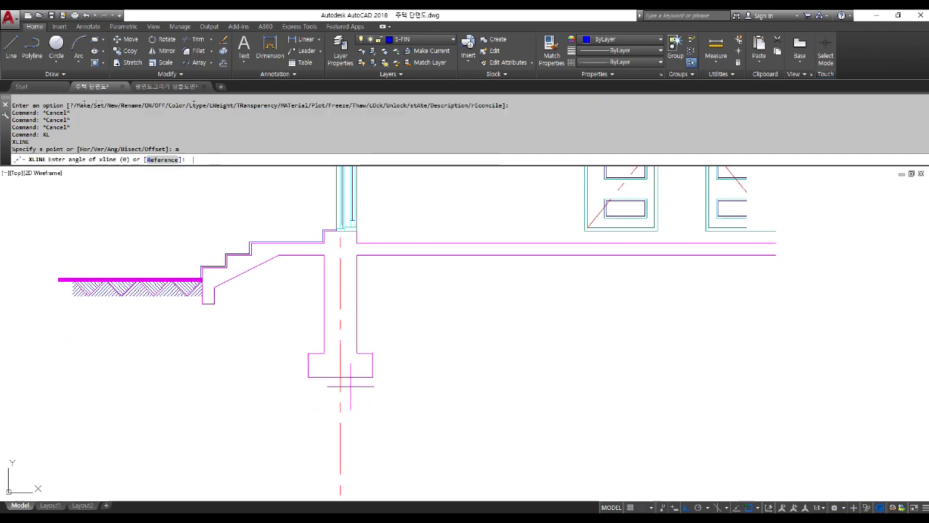
text(45)
key(Return)
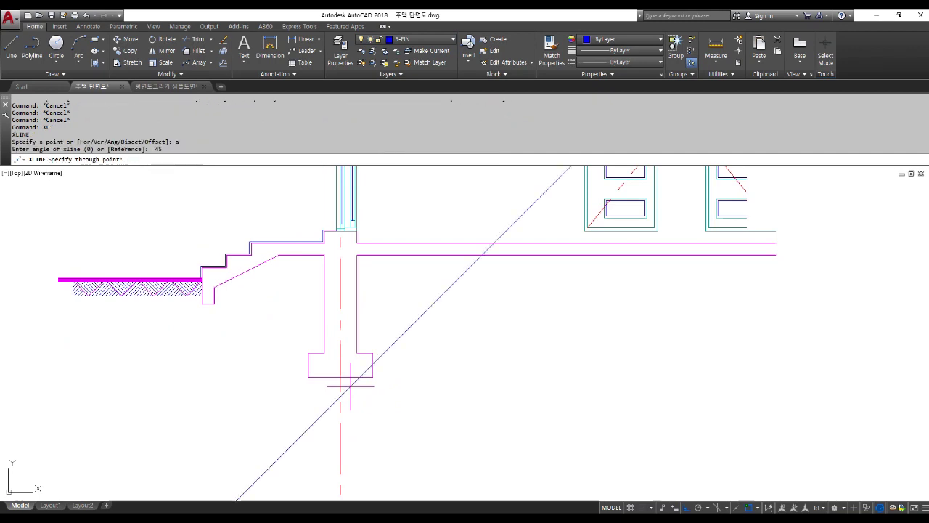
scroll(350, 386, up, 5)
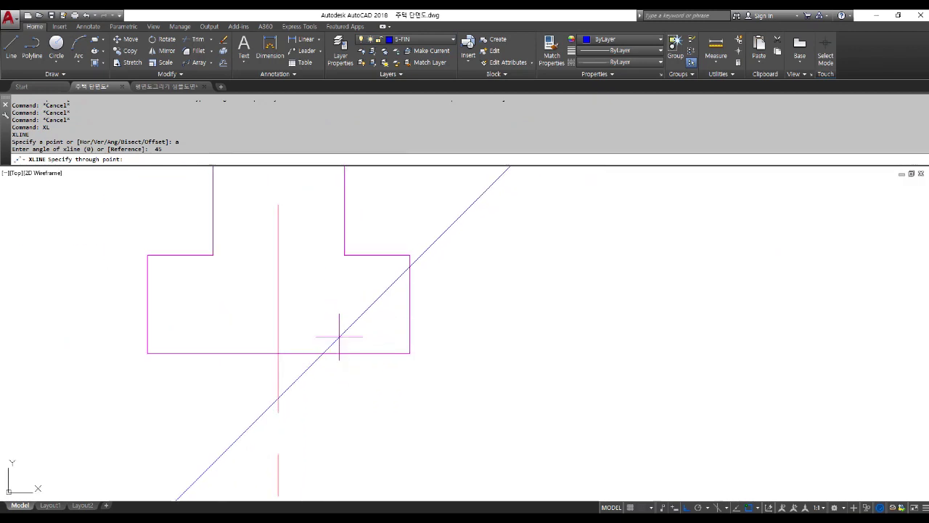
click(337, 338)
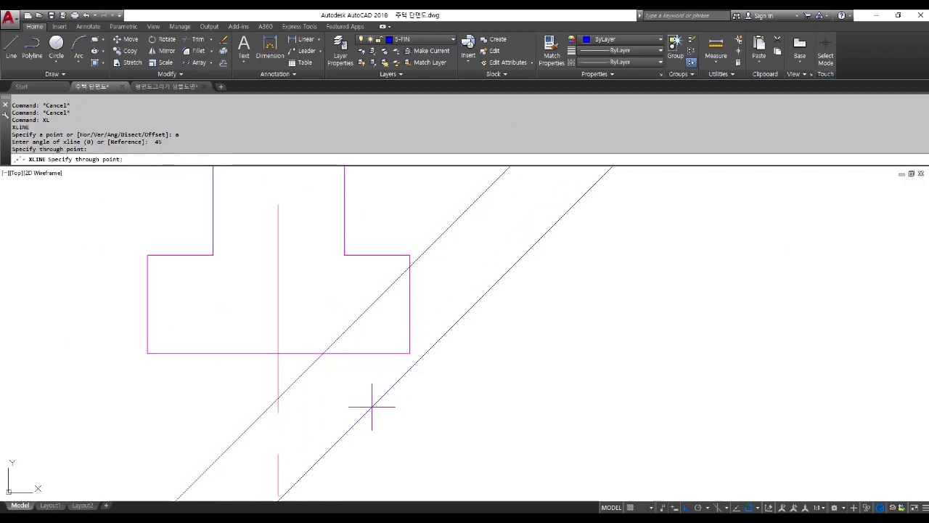
key(Return)
scroll(354, 411, down, 2)
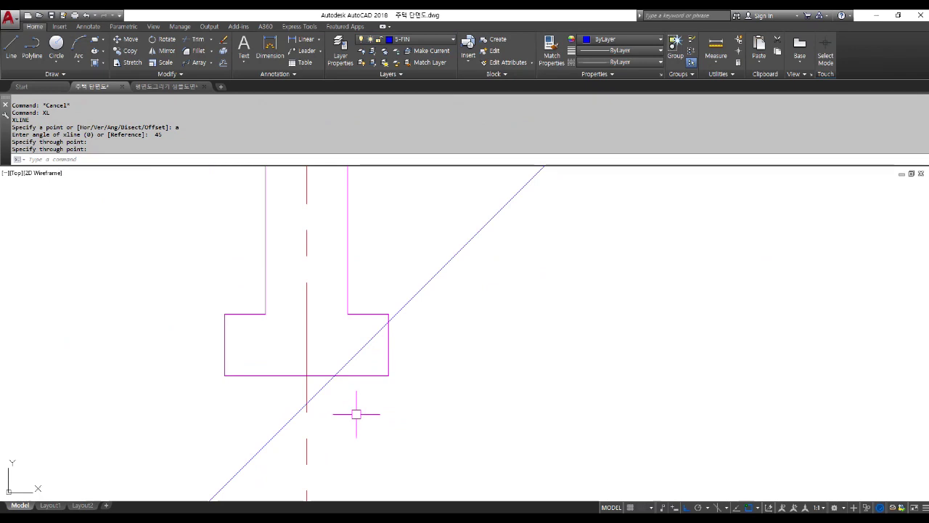
Trim the construction line to the segment inside the footing and delete the leftover line below it.
text(tr)
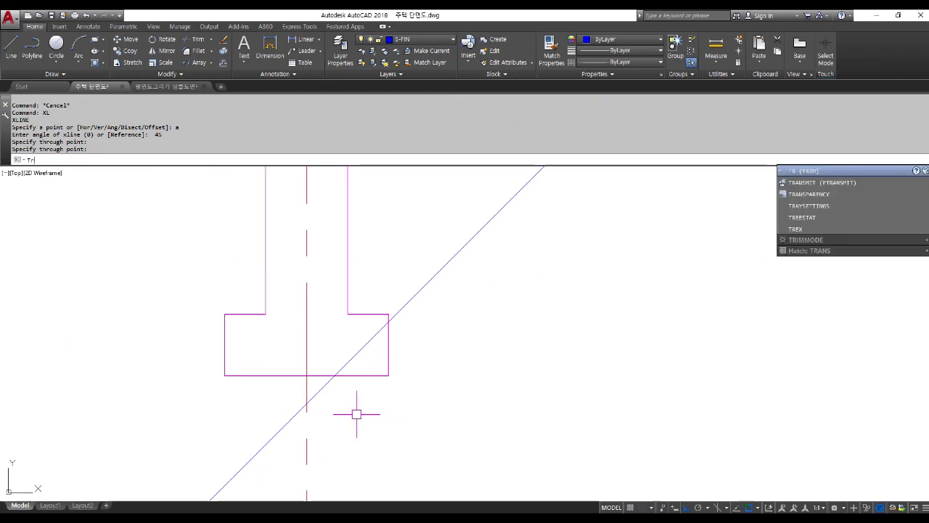
key(Return)
key(Return)
click(401, 310)
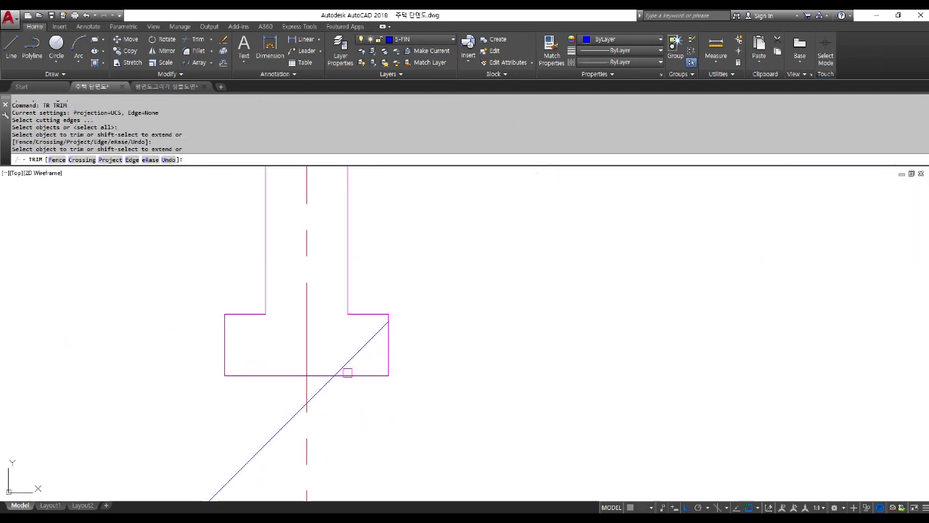
click(316, 396)
scroll(317, 393, down, 2)
click(338, 411)
key(Return)
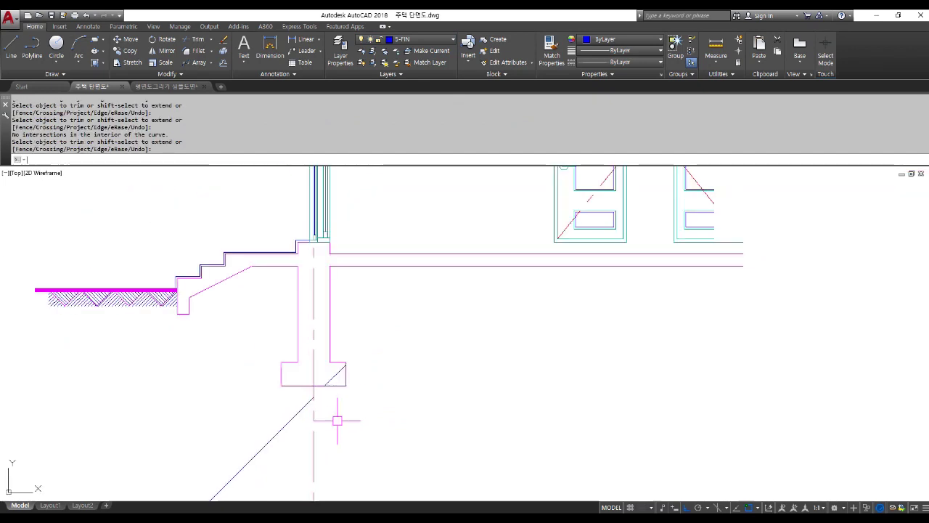
scroll(282, 423, down, 3)
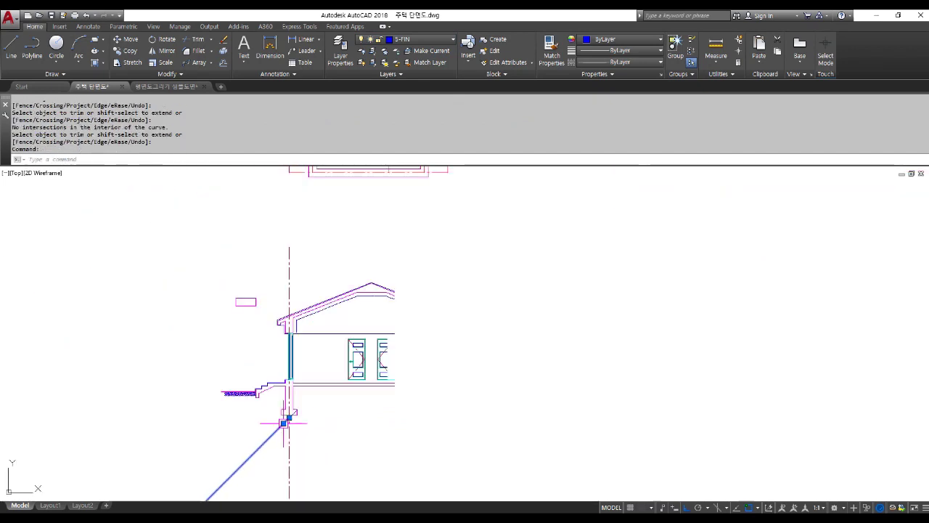
key(Delete)
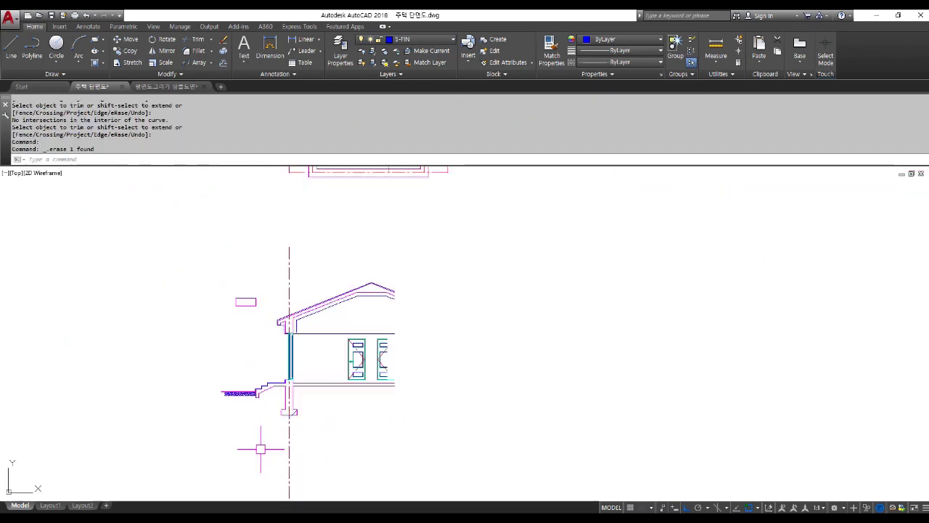
Offset the footing's diagonal line twice by 30 toward the wall side to form three parallel lines.
scroll(275, 428, up, 5)
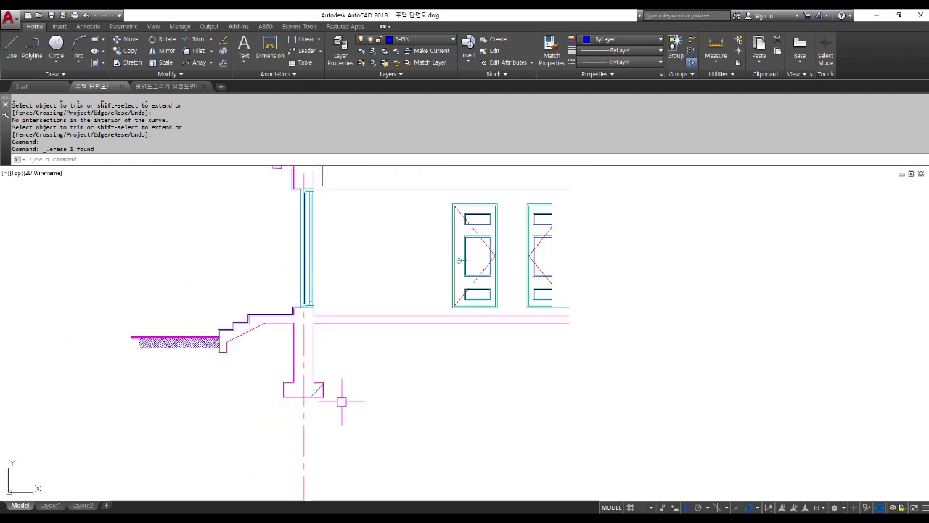
key(Escape)
key(Escape)
key(Escape)
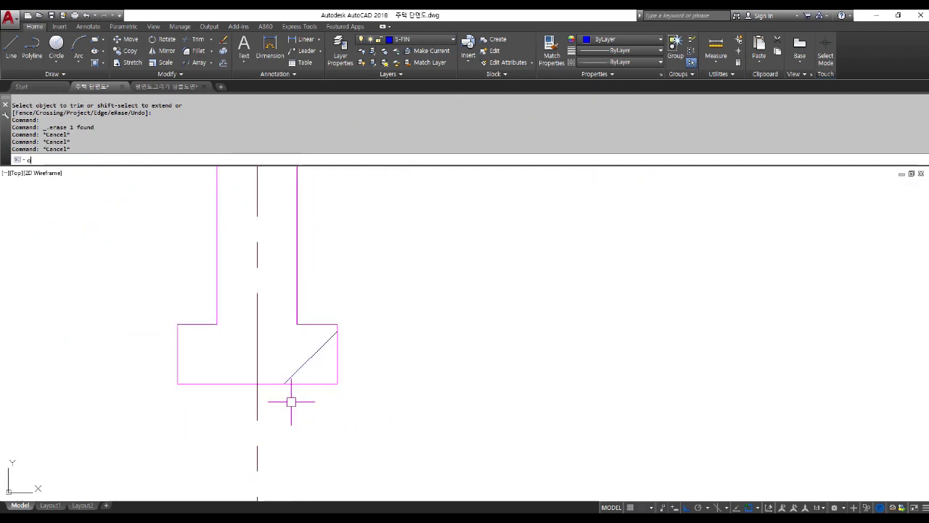
text(O)
key(Return)
text(50)
key(Return)
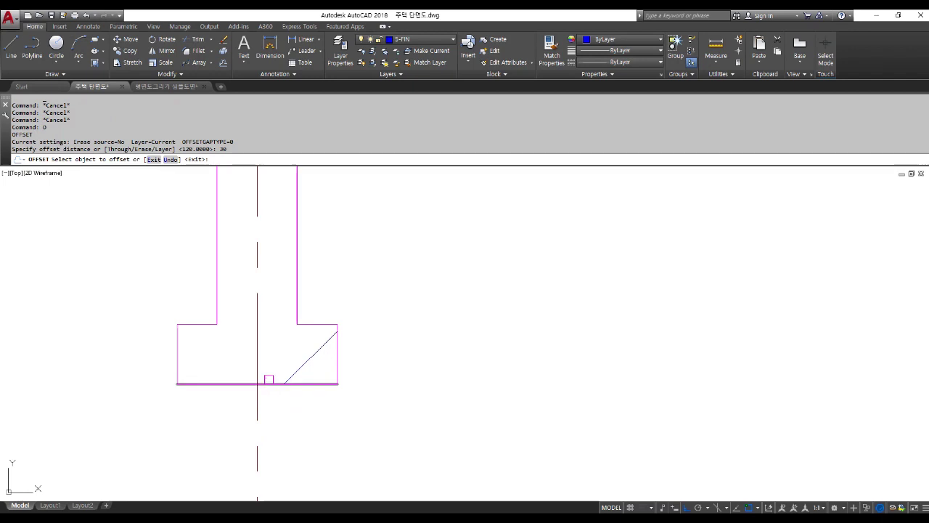
click(288, 378)
click(295, 351)
click(298, 360)
click(284, 340)
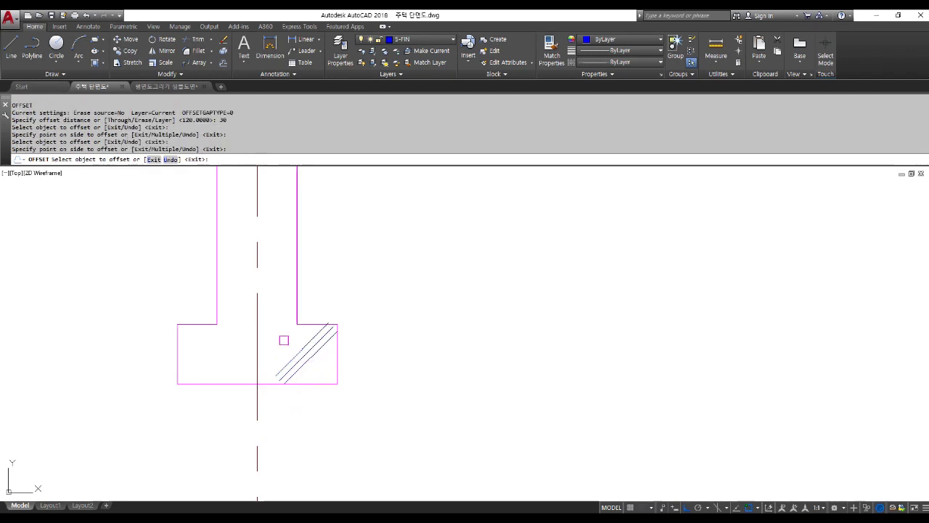
key(Escape)
key(Escape)
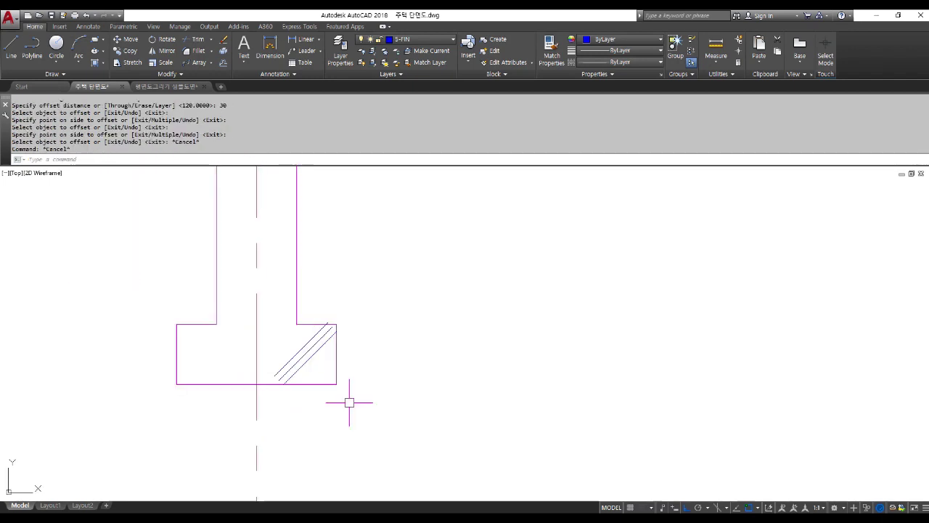
Turn off the layer 1-CEN.
scroll(347, 402, down, 1)
click(407, 39)
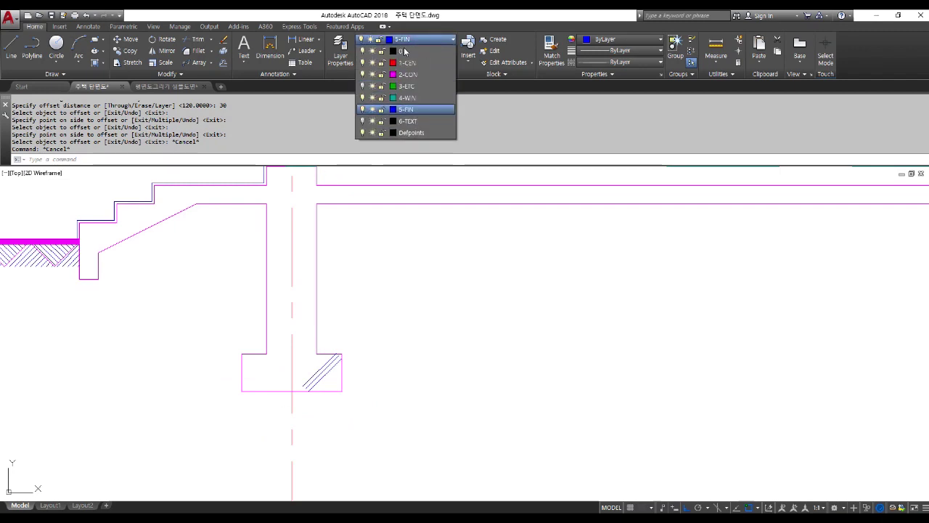
click(362, 62)
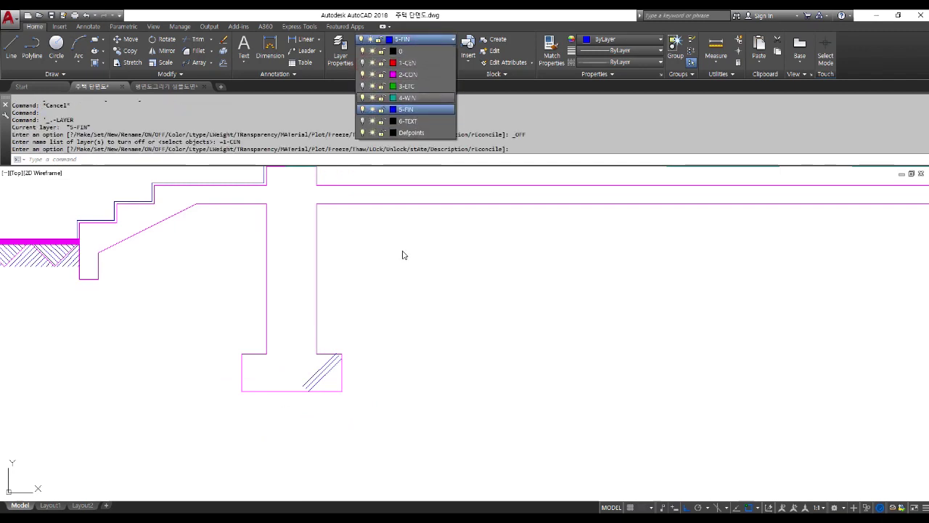
key(Escape)
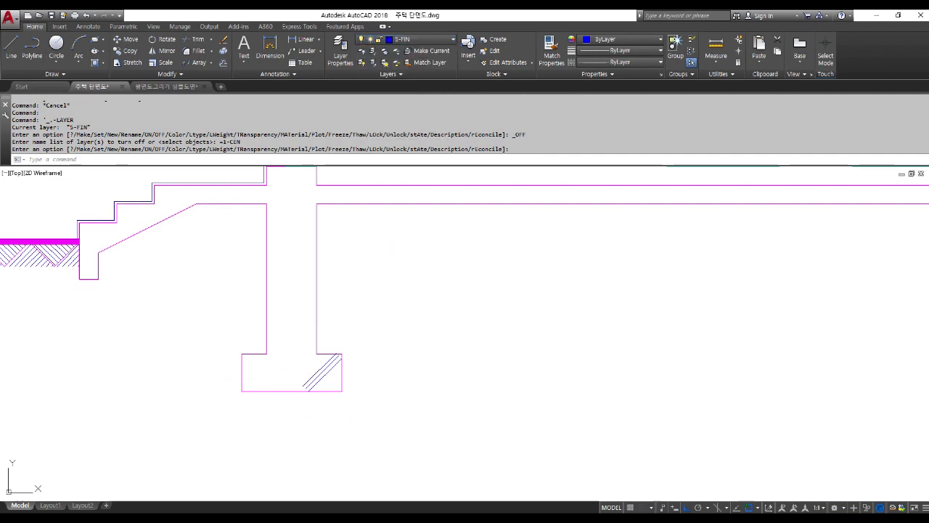
key(Escape)
key(Escape)
key(Escape)
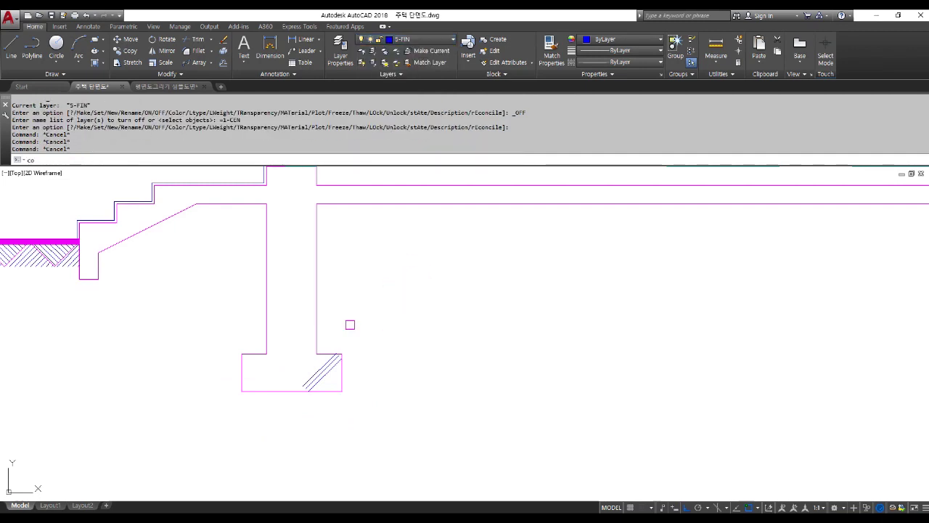
Copy the footing's three diagonal lines from the middle line's midpoint into the foundation wall, with object snap and ortho off.
text(co)
key(Return)
scroll(341, 375, up, 5)
click(327, 390)
click(244, 323)
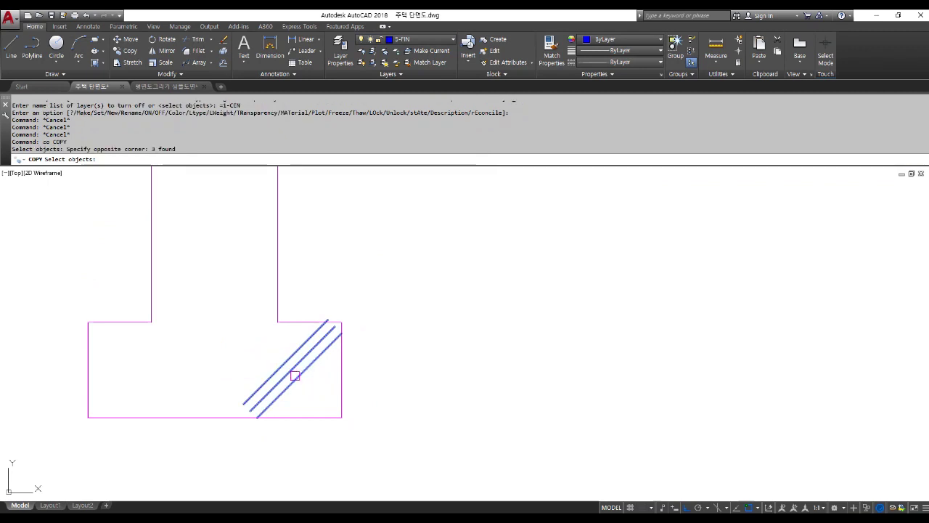
key(Return)
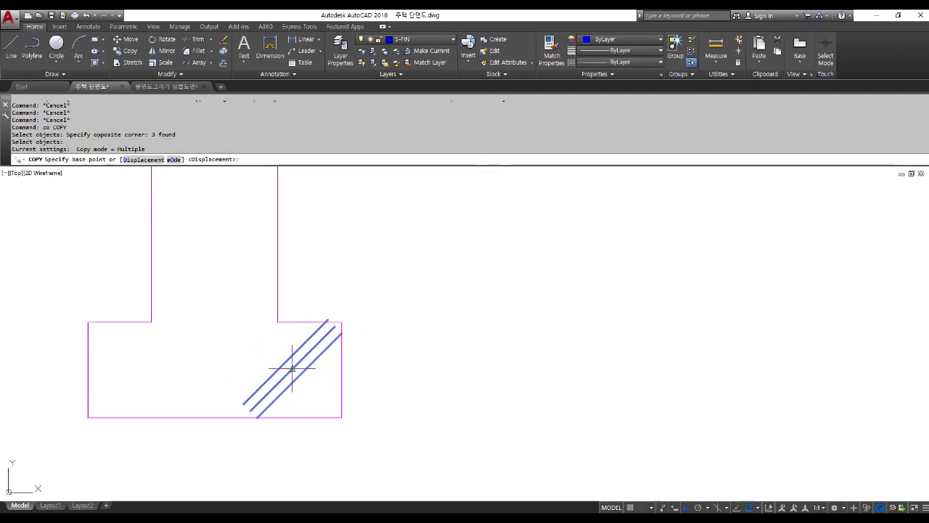
click(290, 369)
scroll(291, 371, down, 4)
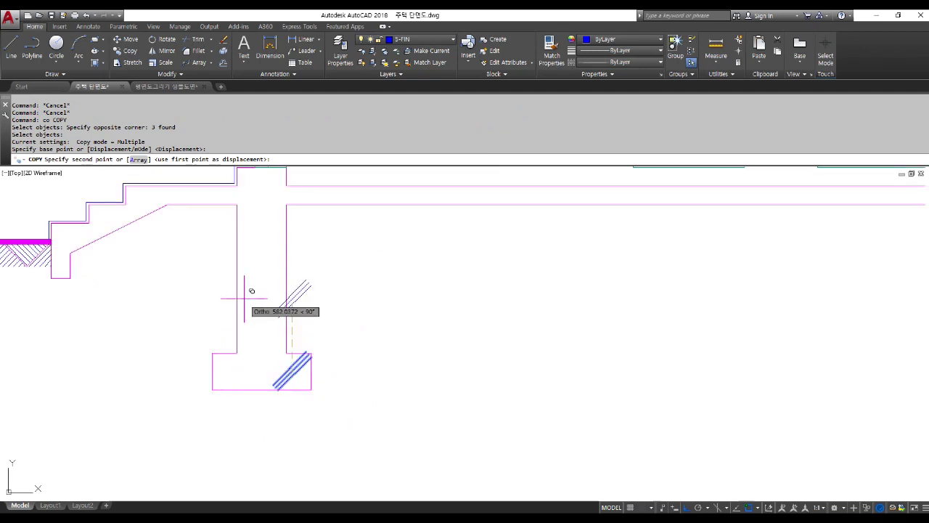
key(F3)
key(F8)
scroll(270, 302, down, 2)
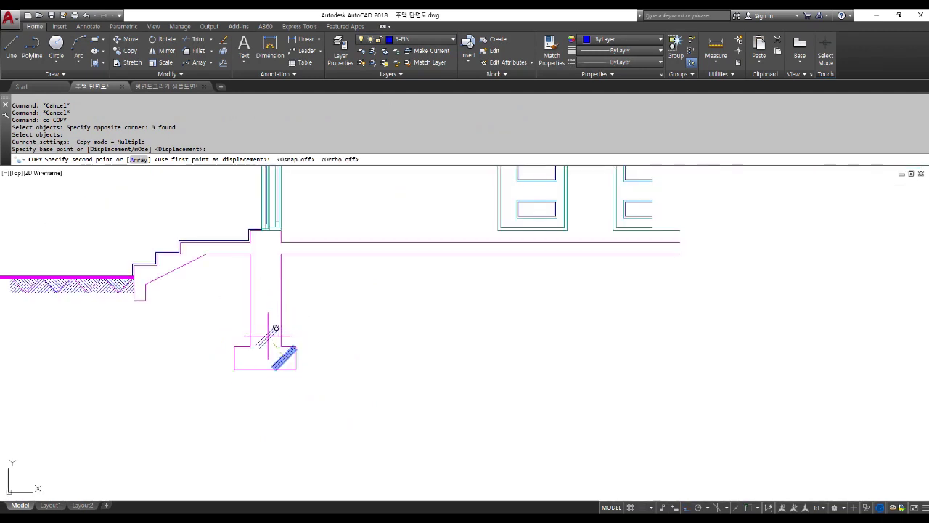
scroll(266, 289, up, 2)
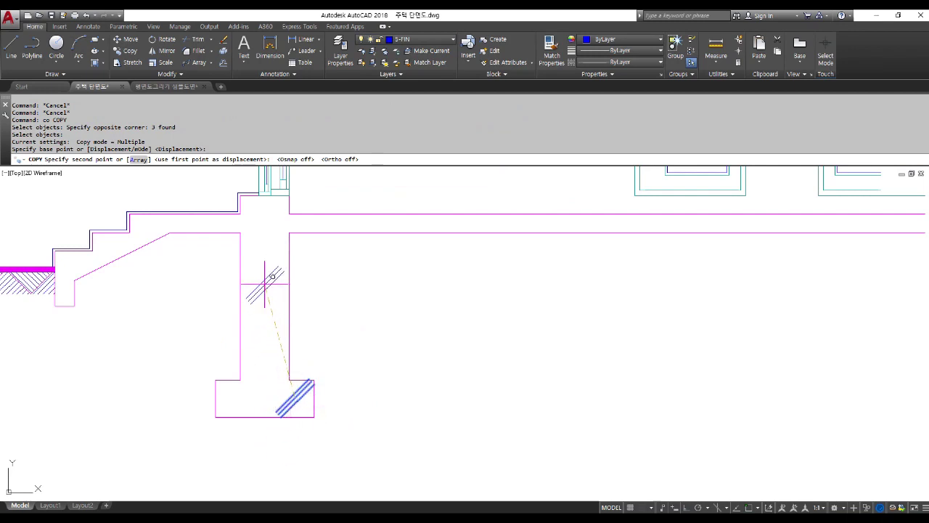
click(263, 281)
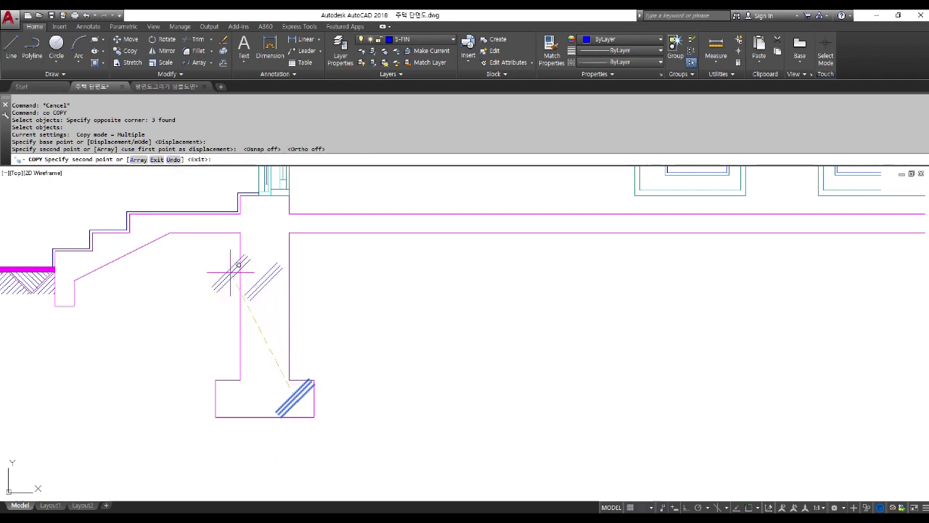
Place copies of the three diagonal lines across the concrete of the entrance landing and the lowest step.
click(193, 235)
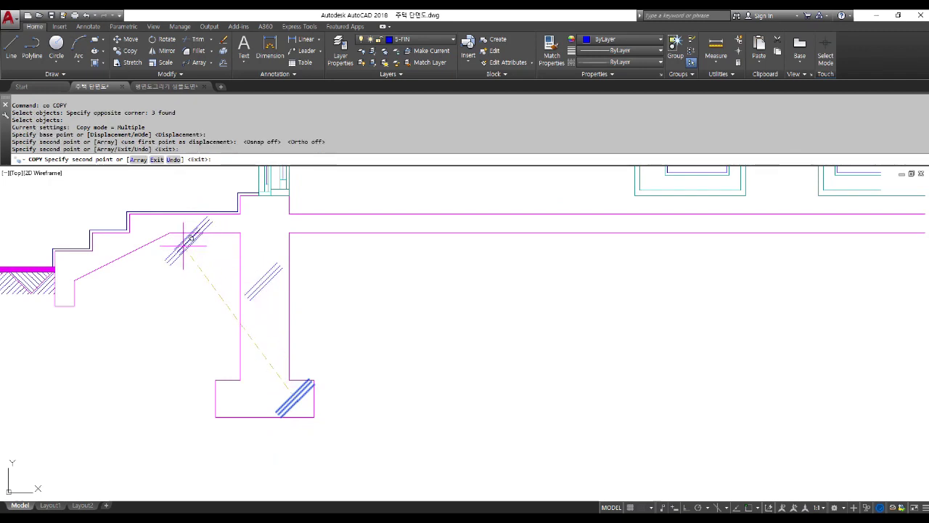
scroll(76, 259, up, 5)
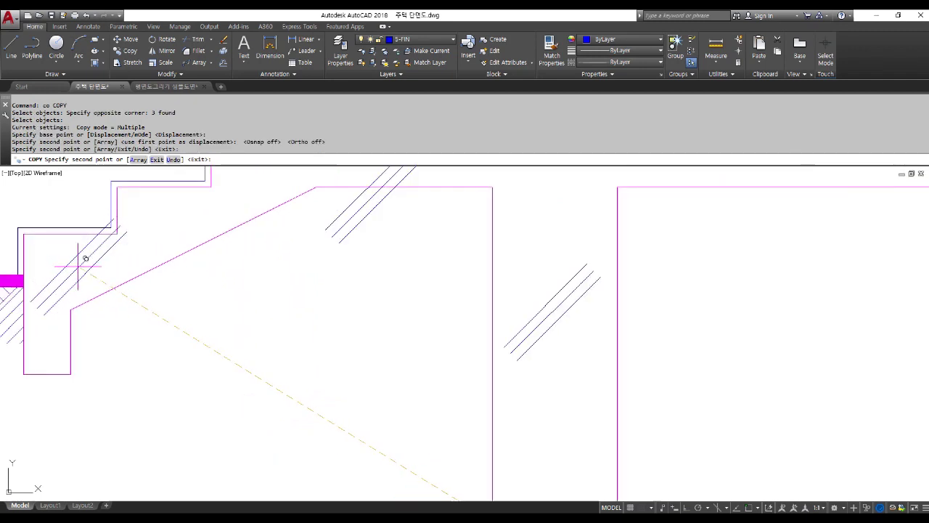
scroll(78, 258, down, 2)
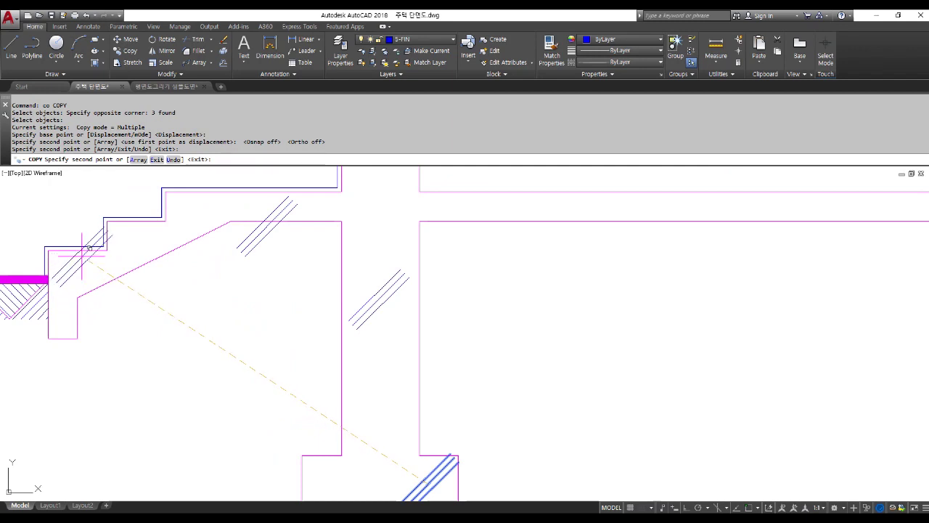
click(78, 256)
Place three copies of the diagonal lines spaced along the floor slab.
scroll(78, 256, down, 3)
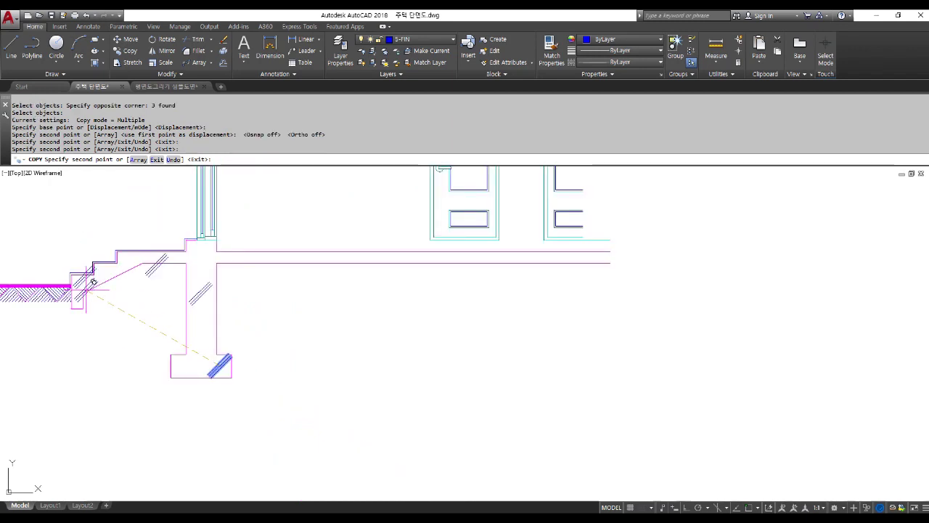
click(283, 263)
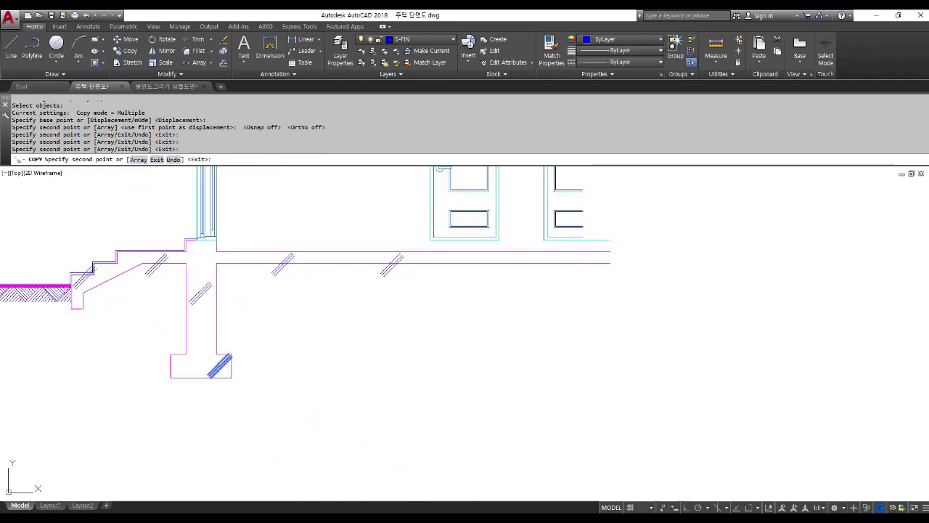
click(392, 264)
click(534, 263)
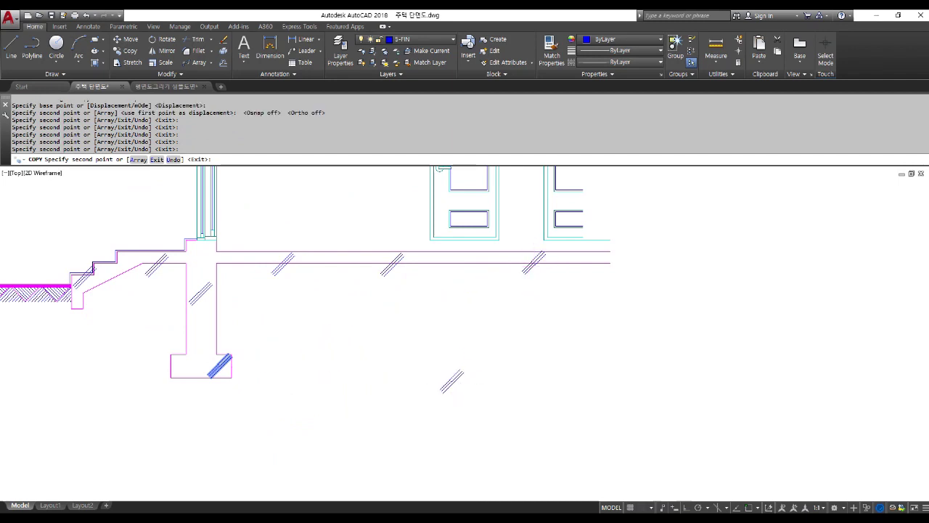
Place copies of the three diagonal lines in the beam above the window and along the sloping roof slab.
scroll(452, 379, down, 2)
scroll(356, 450, up, 5)
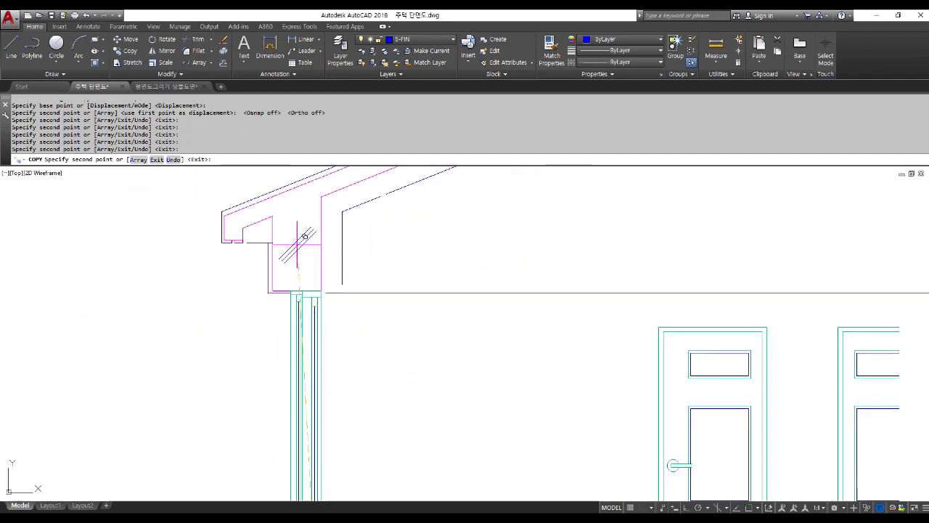
click(296, 245)
scroll(301, 245, down, 3)
scroll(330, 246, up, 3)
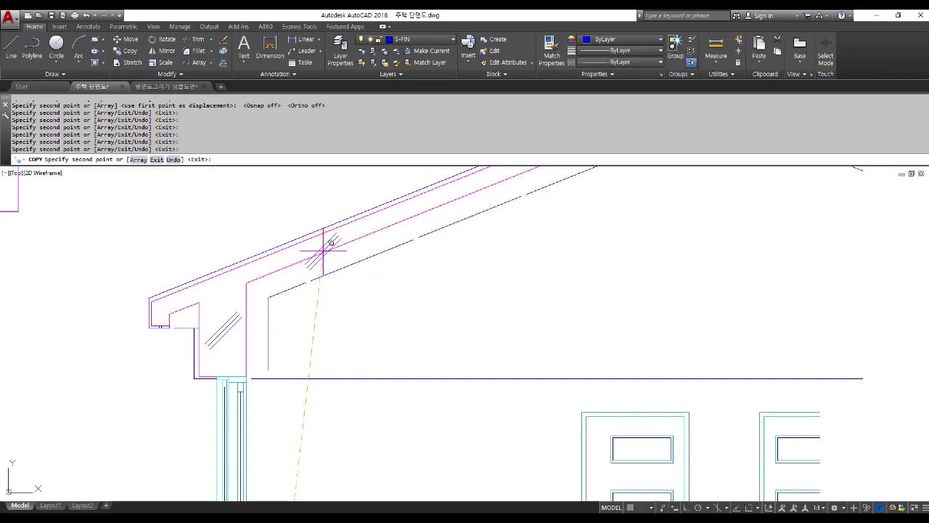
click(323, 250)
scroll(392, 236, down, 4)
scroll(392, 232, up, 3)
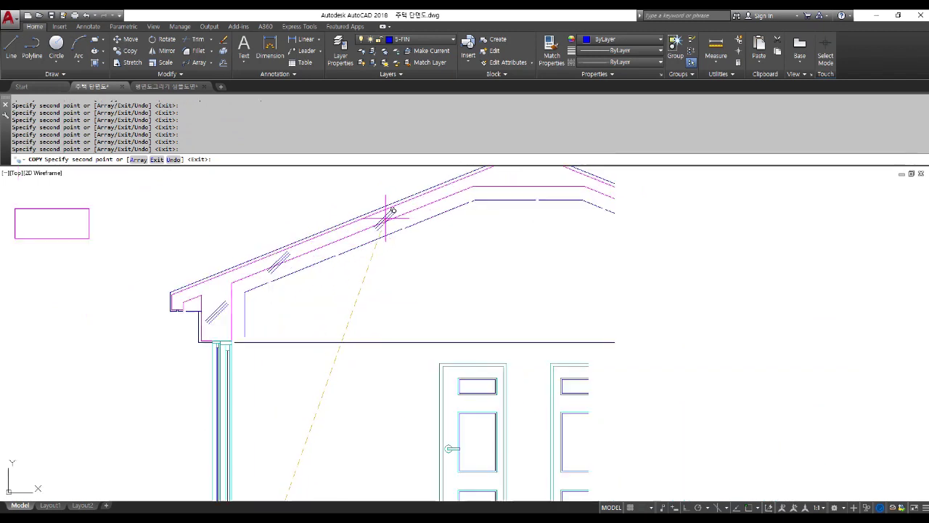
click(428, 196)
Place copies of the three diagonal lines under the roof ridge and on the opposite slope, and finish copying.
scroll(394, 235, down, 4)
scroll(456, 215, up, 4)
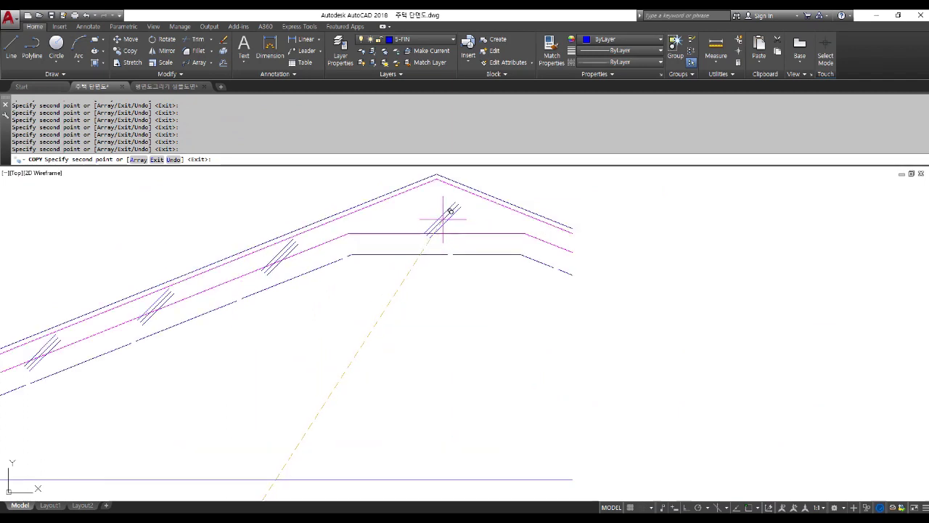
scroll(556, 236, up, 4)
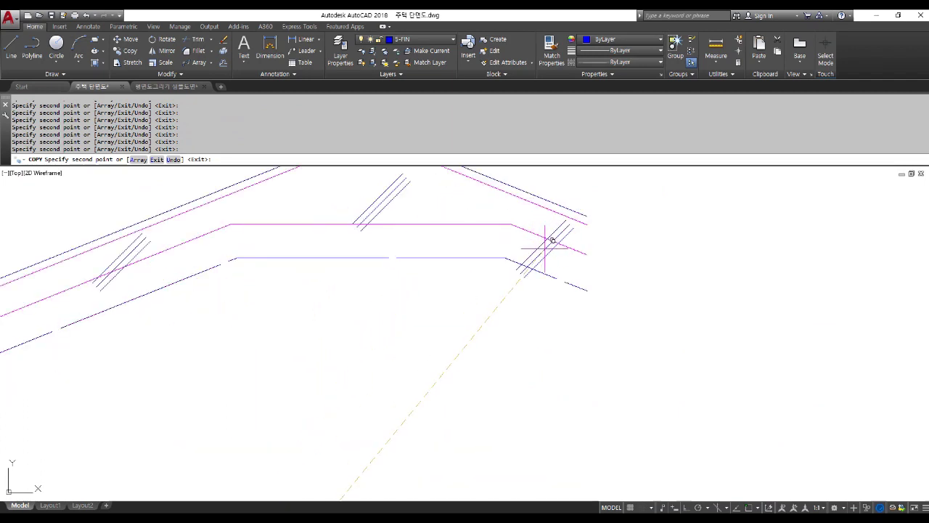
click(547, 251)
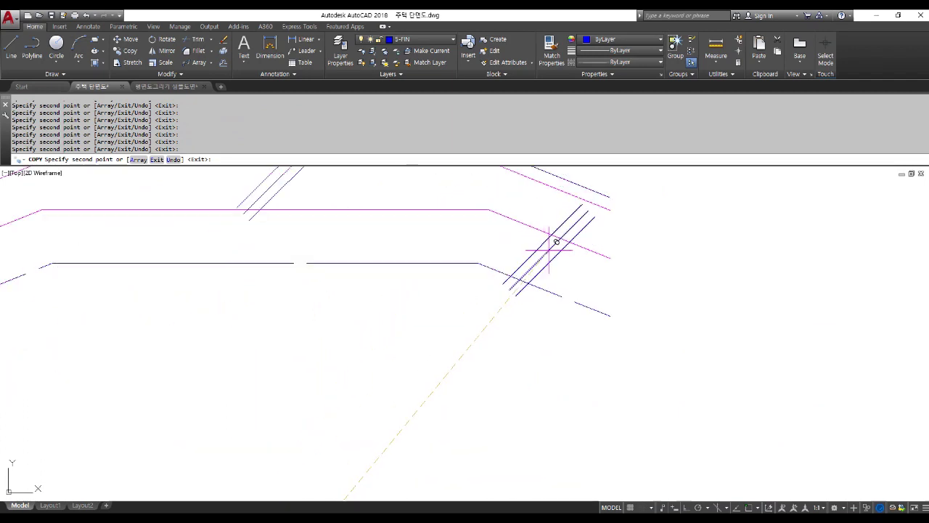
scroll(546, 252, down, 8)
key(space)
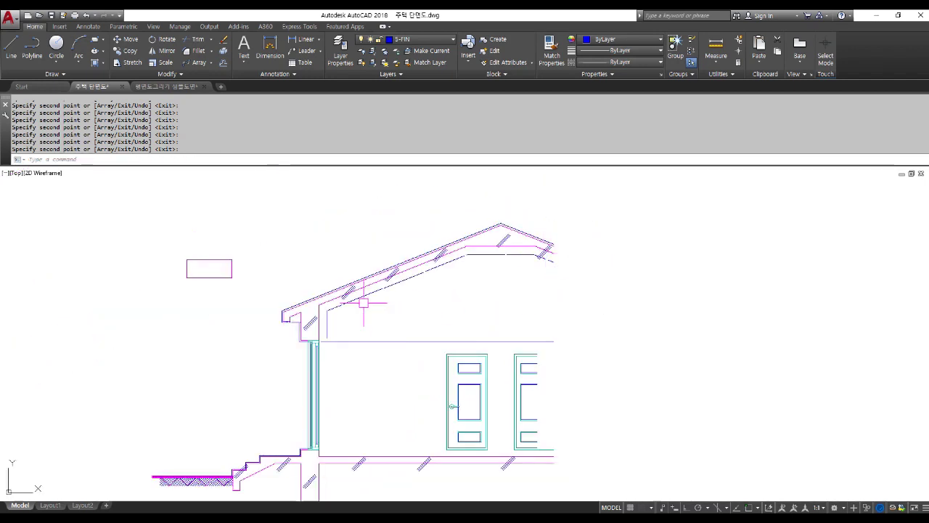
Extend both ends of the beam's three diagonal lines to its side faces, using all objects as boundary edges.
scroll(361, 308, up, 2)
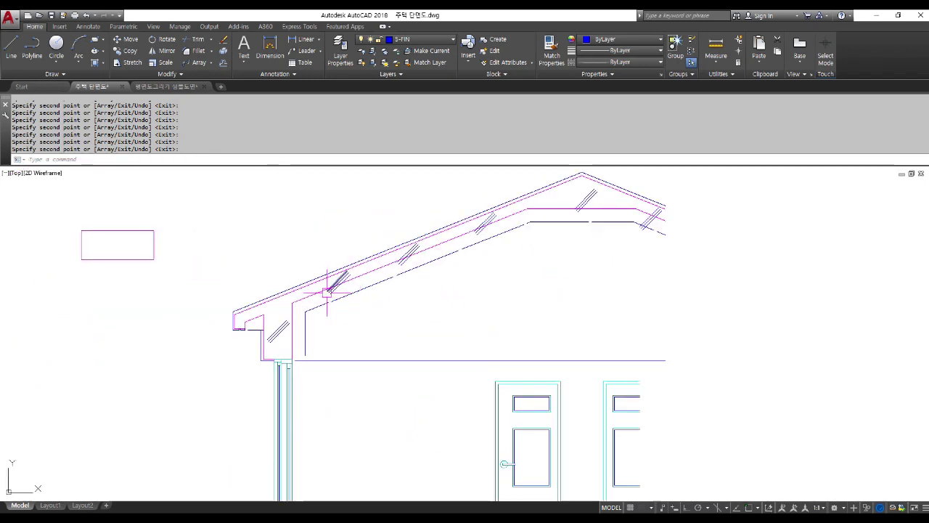
scroll(327, 294, up, 4)
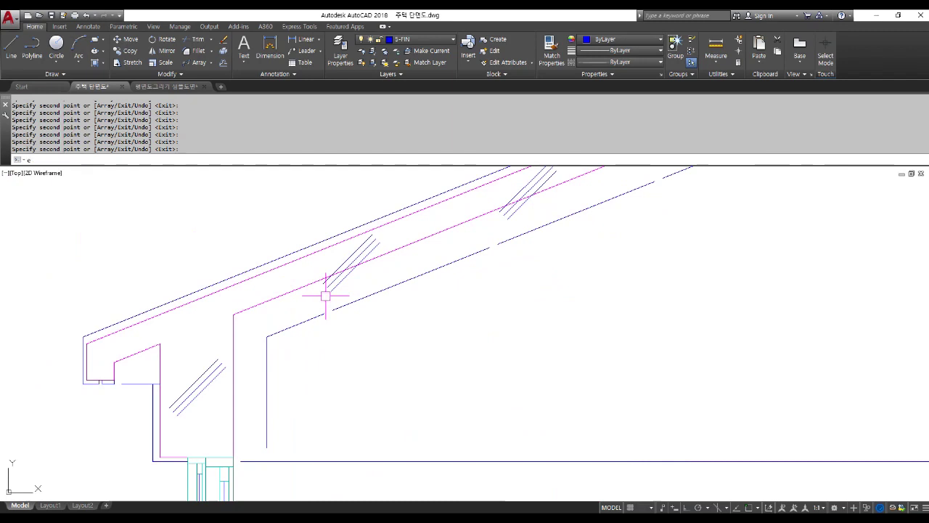
text(x)
key(Return)
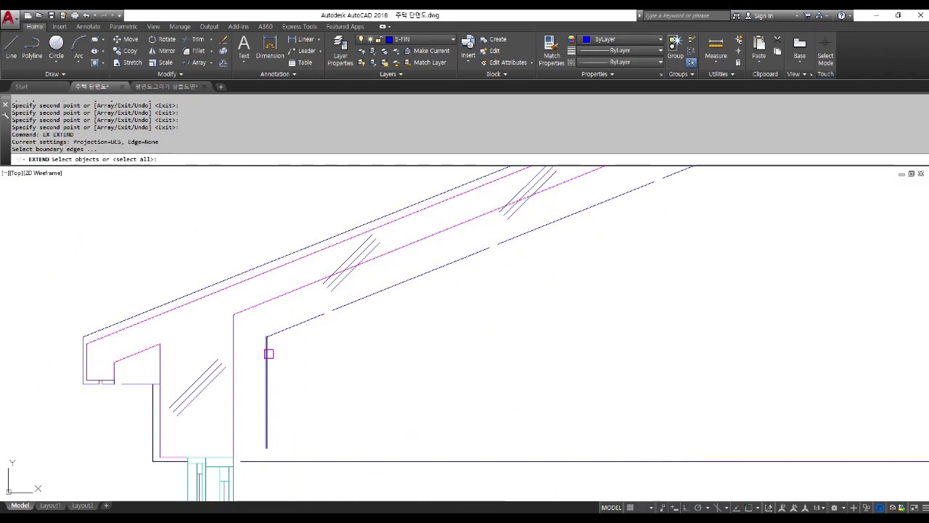
key(Return)
scroll(225, 392, up, 2)
click(221, 379)
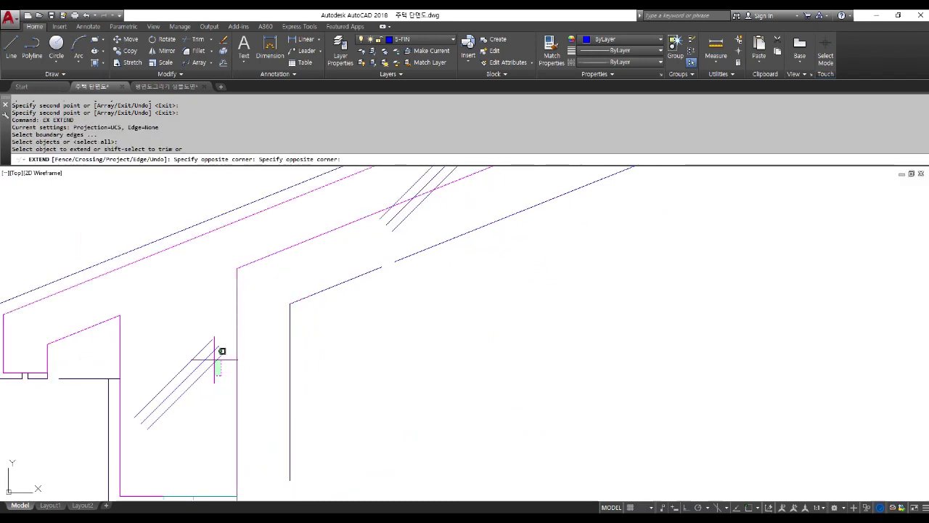
click(205, 339)
click(184, 457)
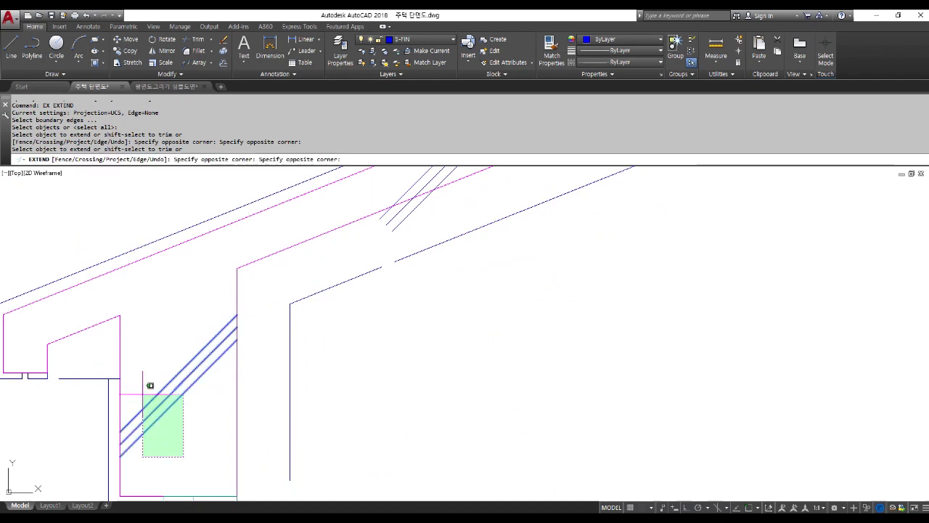
click(148, 383)
Extend the lowest roof set of diagonal lines to the slab's upper concrete edge and trim it at the underside.
scroll(167, 424, down, 2)
scroll(294, 296, up, 2)
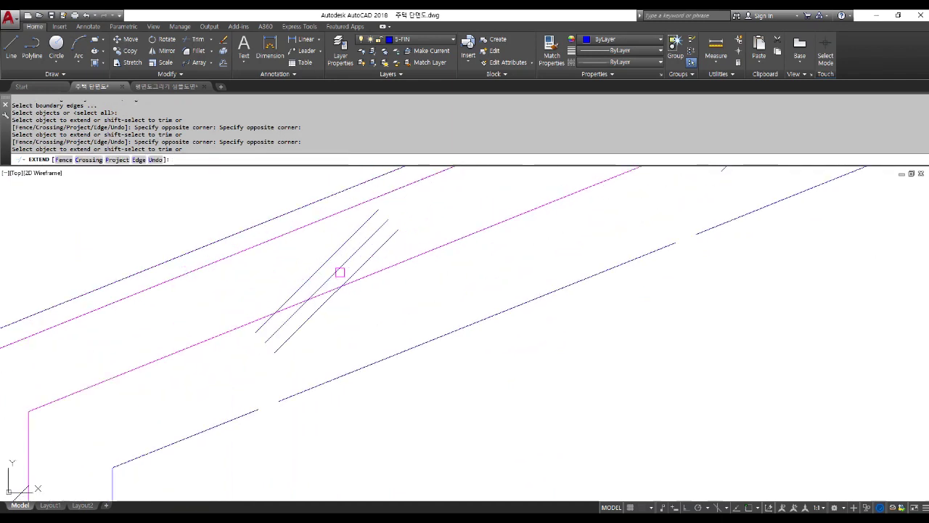
click(405, 242)
click(379, 204)
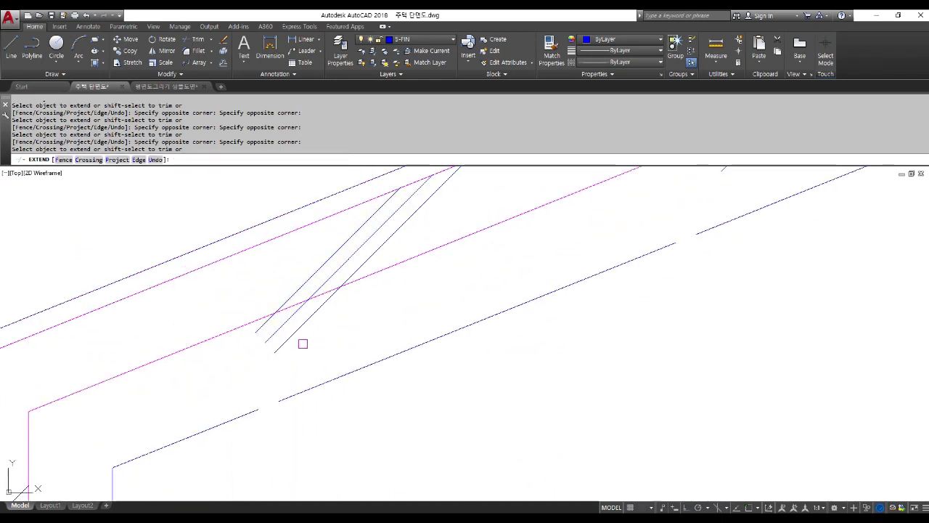
click(318, 348)
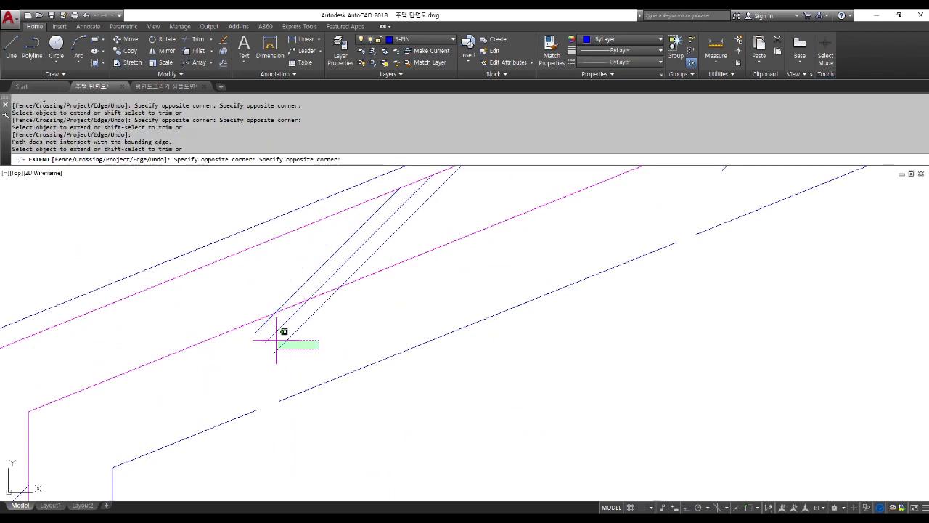
click(257, 327)
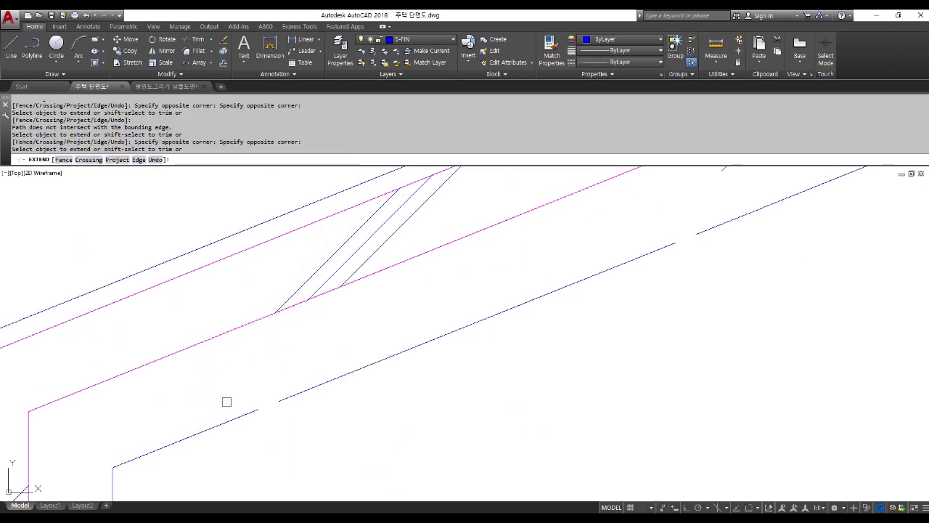
Fit the middle set of diagonal lines on the roof slope between the slab's upper concrete edge and its underside.
scroll(227, 402, down, 3)
scroll(446, 282, up, 2)
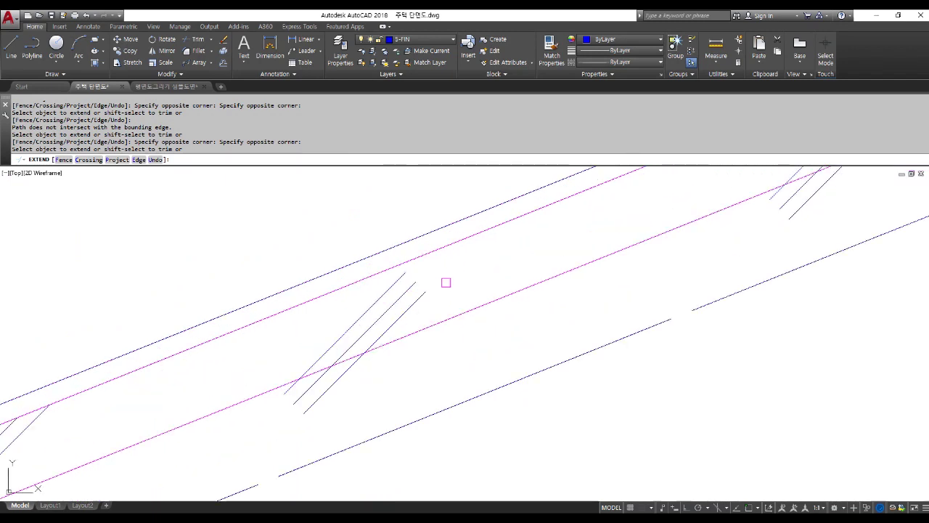
click(446, 296)
click(413, 260)
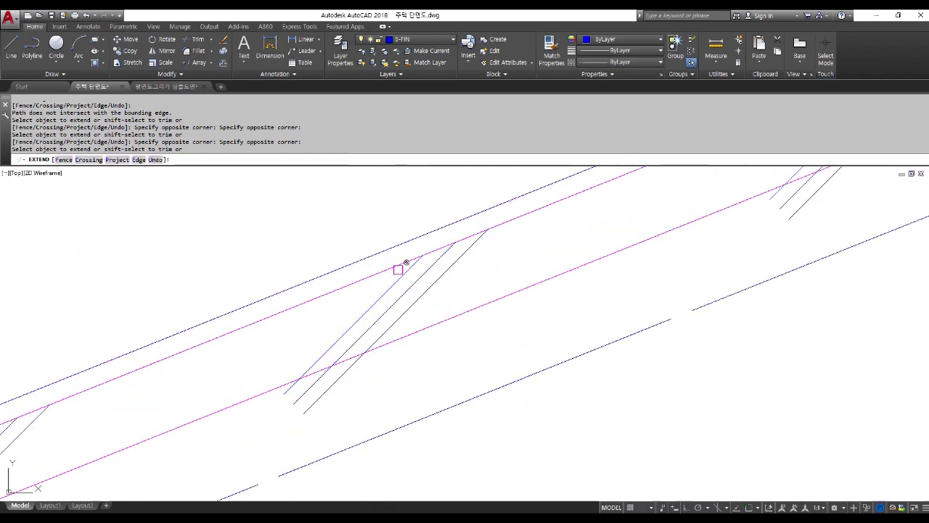
click(367, 405)
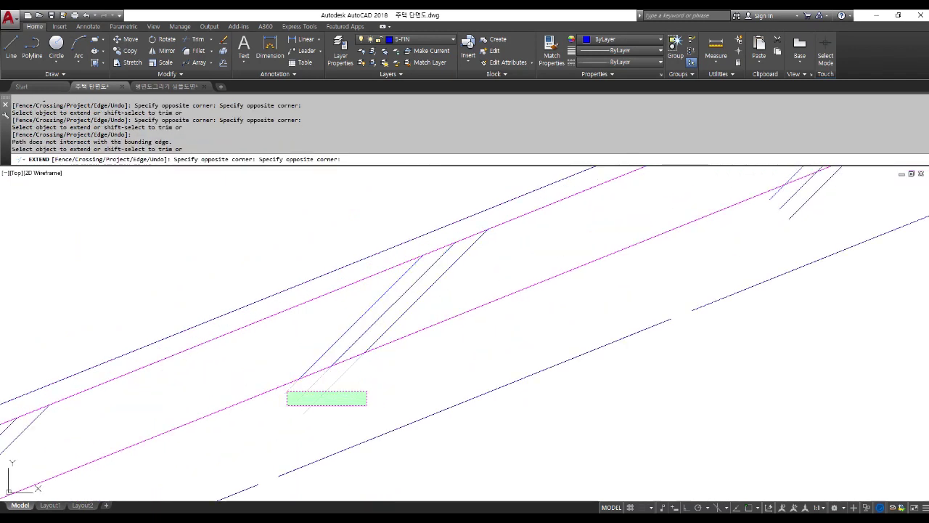
click(286, 395)
Extend the slope's uppermost set of diagonal lines to the slab's top concrete edge and trim the overhang below the underside.
scroll(407, 334, down, 3)
scroll(522, 296, up, 3)
click(508, 307)
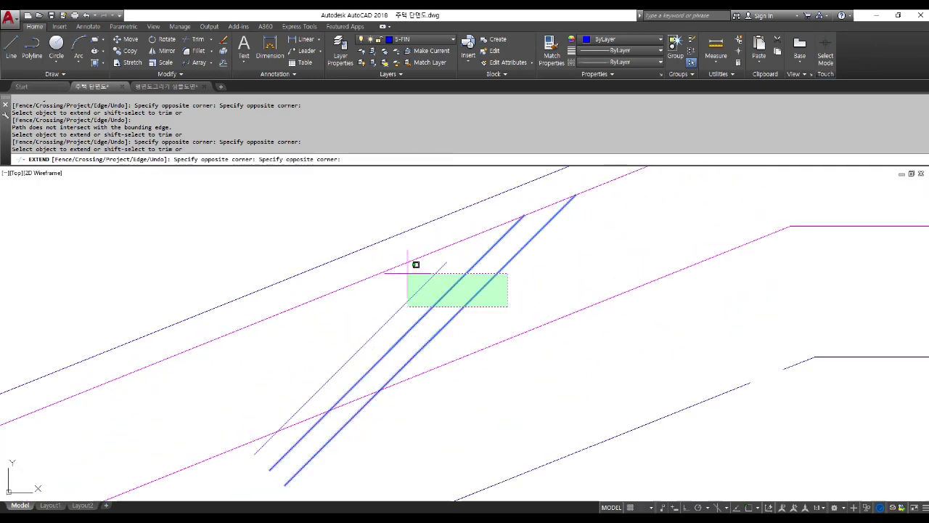
click(409, 270)
scroll(422, 271, down, 4)
click(401, 366)
shift+click(397, 366)
click(393, 362)
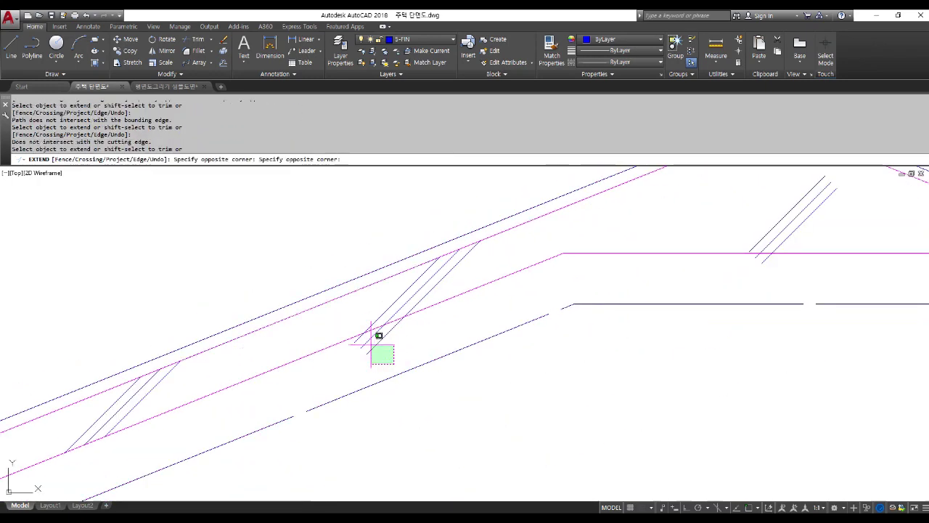
click(354, 339)
Fit the three diagonal lines under the ridge between the roof's upper concrete edge and the horizontal underside.
scroll(587, 271, down, 3)
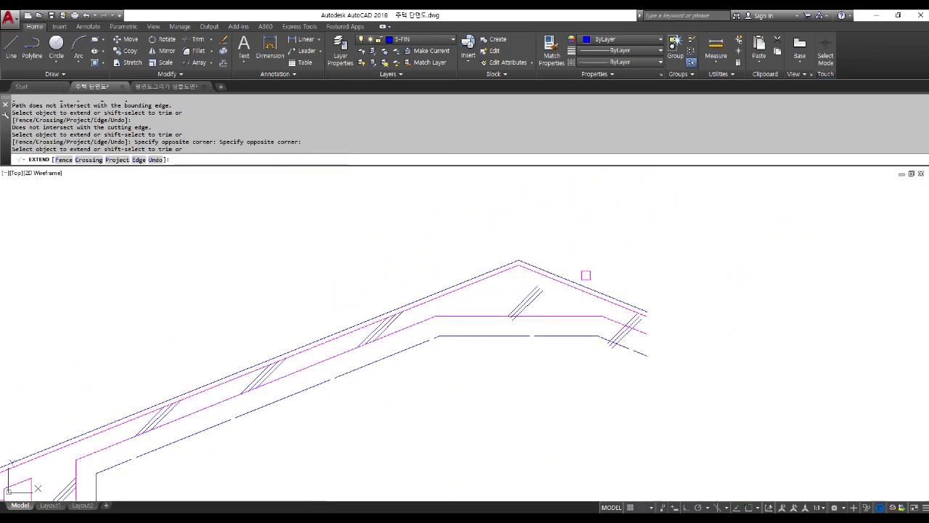
scroll(510, 314, up, 3)
click(429, 288)
click(361, 359)
middle_drag(383, 319, 440, 201)
click(371, 363)
click(338, 319)
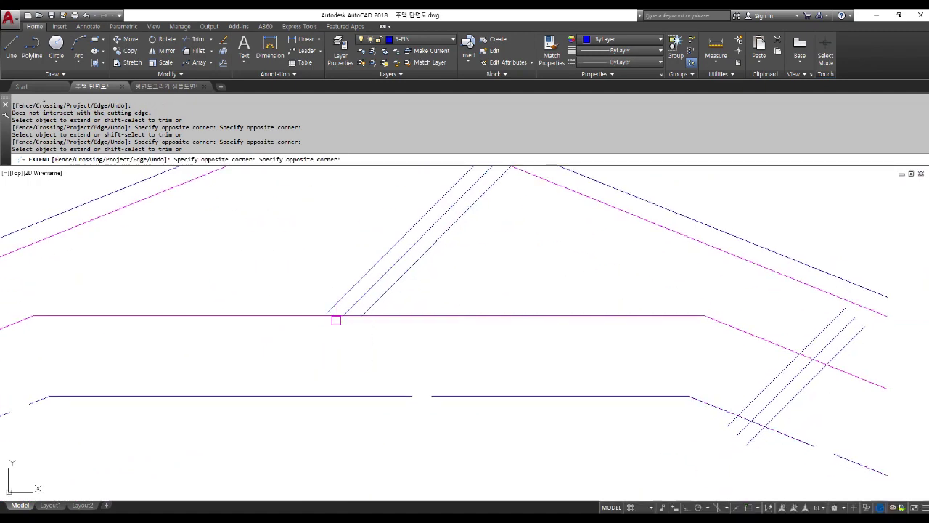
Extend the diagonal lines past the ridge to the opposite slope's upper concrete edge and trim them at its underside.
scroll(597, 305, down, 3)
scroll(514, 330, up, 2)
scroll(517, 331, up, 2)
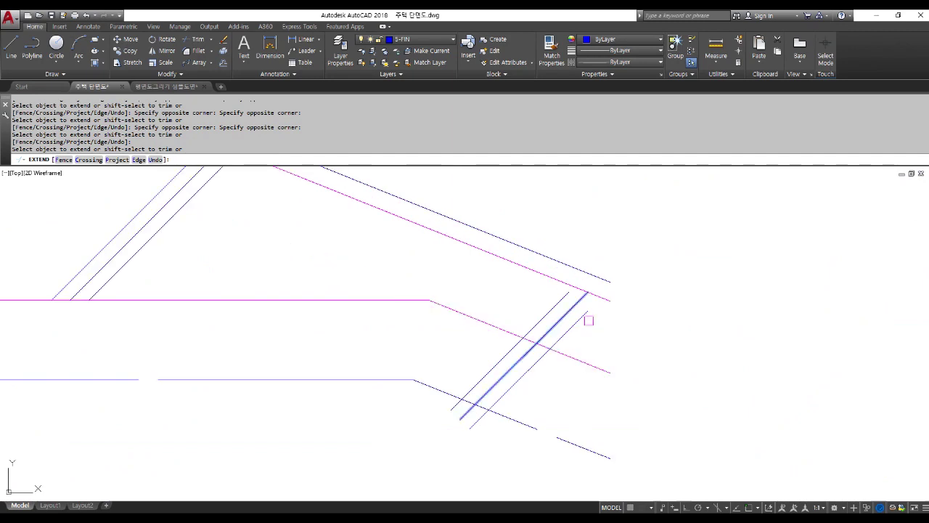
click(602, 326)
click(557, 285)
click(538, 385)
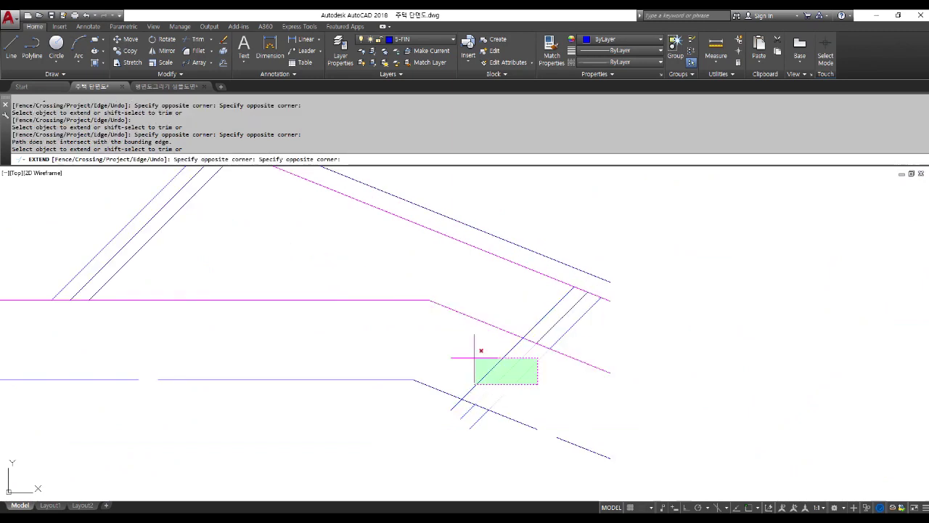
click(472, 356)
Extend the floor slab's set of diagonal lines nearest the foundation wall to the slab top and trim it at the underside.
scroll(498, 312, down, 5)
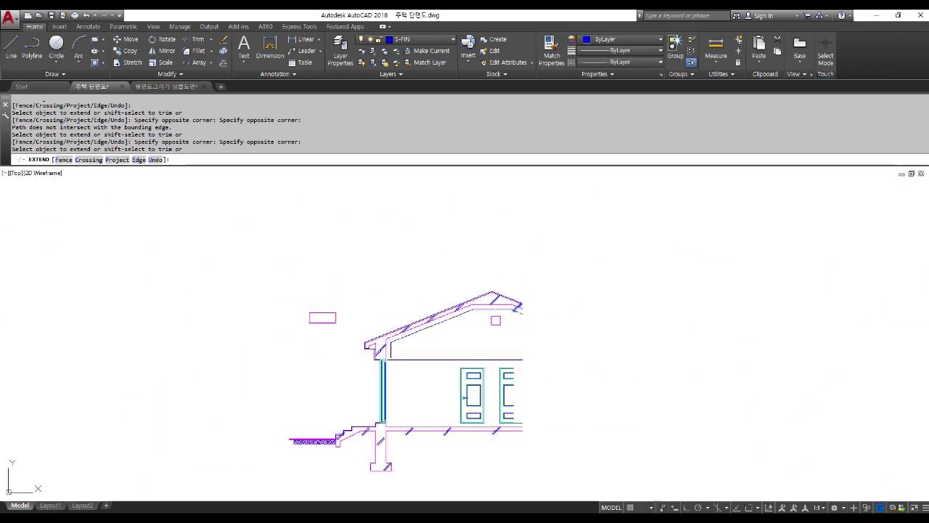
scroll(402, 438, up, 7)
click(462, 398)
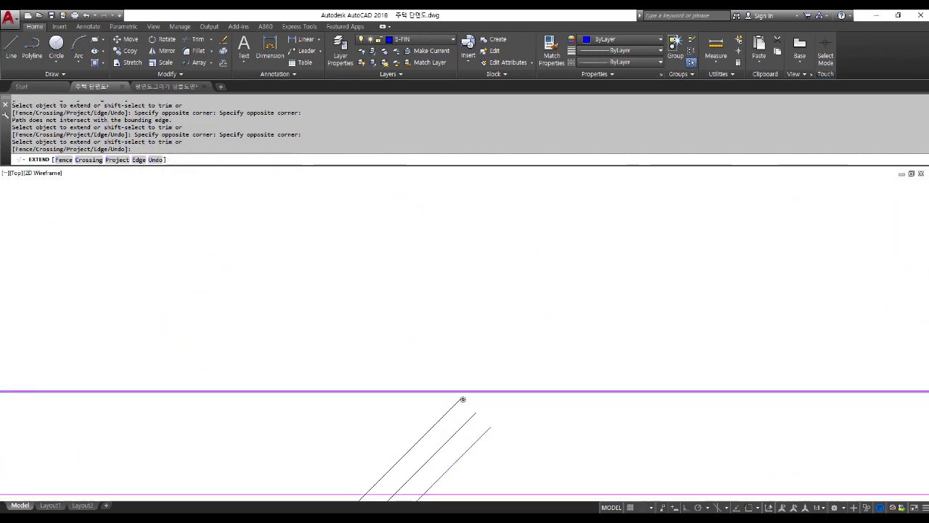
click(508, 444)
click(507, 444)
click(455, 400)
scroll(444, 406, down, 3)
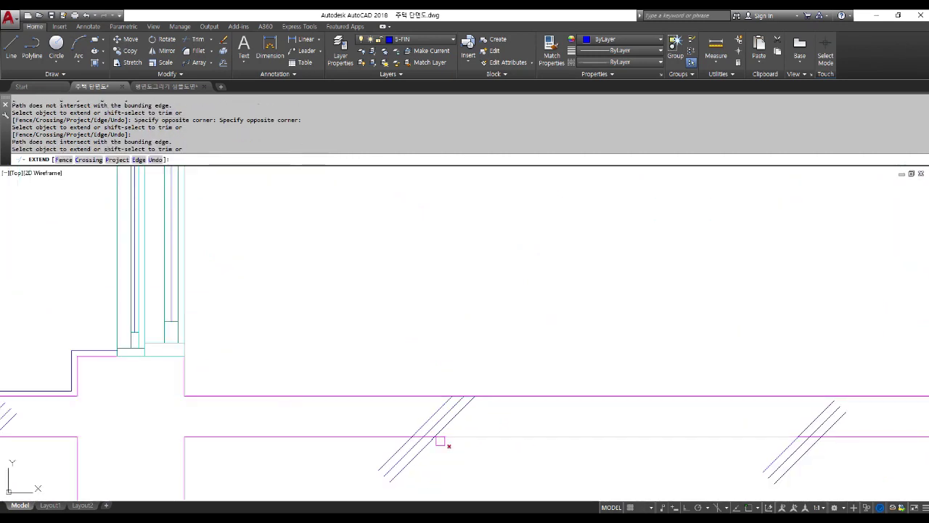
click(448, 463)
shift+click(384, 448)
Fit the floor slab's middle set of three diagonal lines between the slab's top and bottom edges.
scroll(361, 439, down, 2)
scroll(593, 436, up, 2)
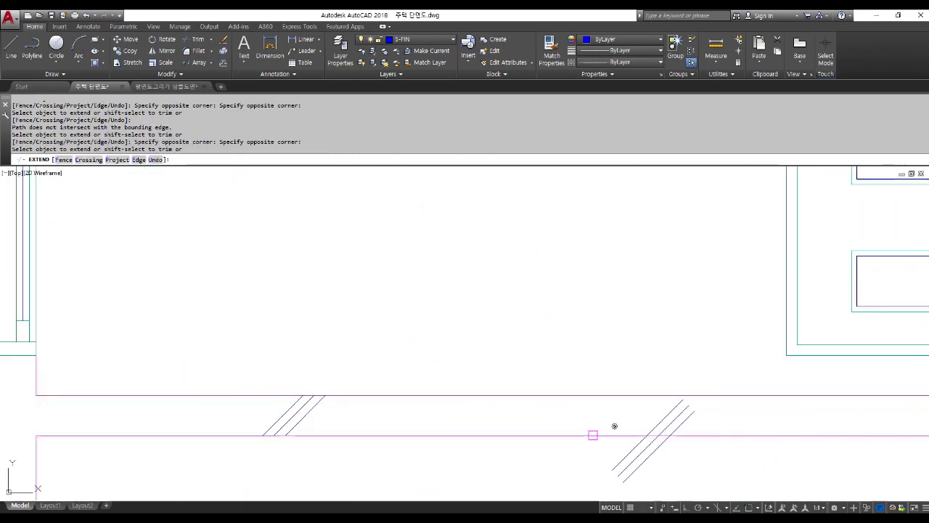
click(706, 420)
click(673, 400)
click(658, 470)
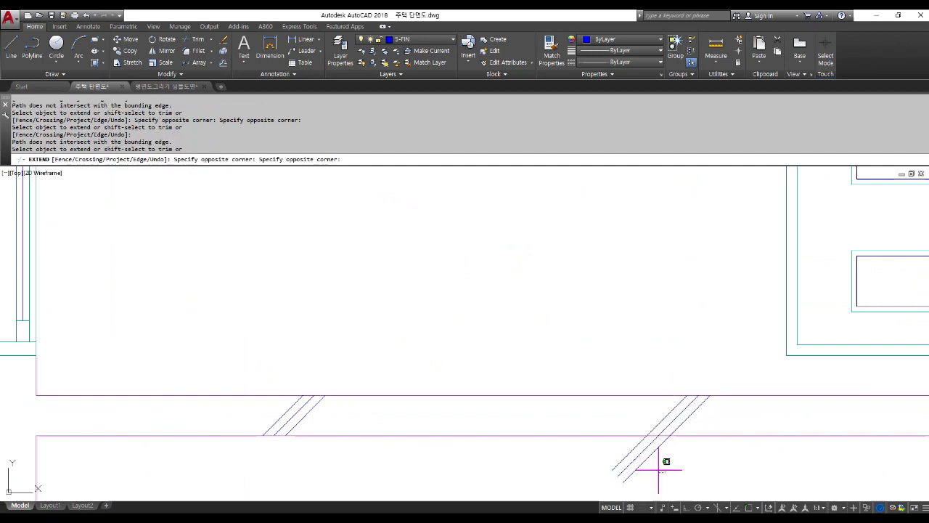
shift+click(616, 445)
Extend the floor slab's farthest set of diagonal lines to the slab top and trim the ends below the slab.
scroll(382, 438, down, 2)
scroll(693, 426, up, 2)
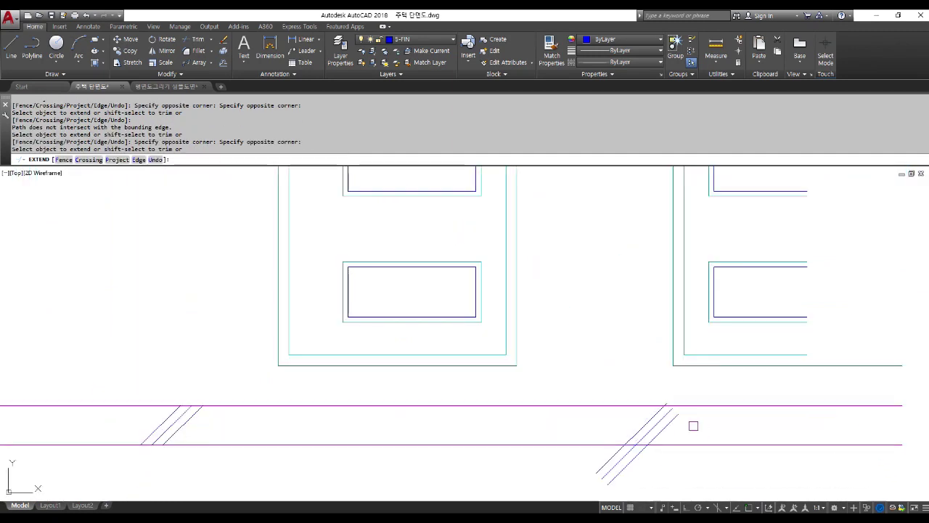
click(677, 416)
shift+click(668, 401)
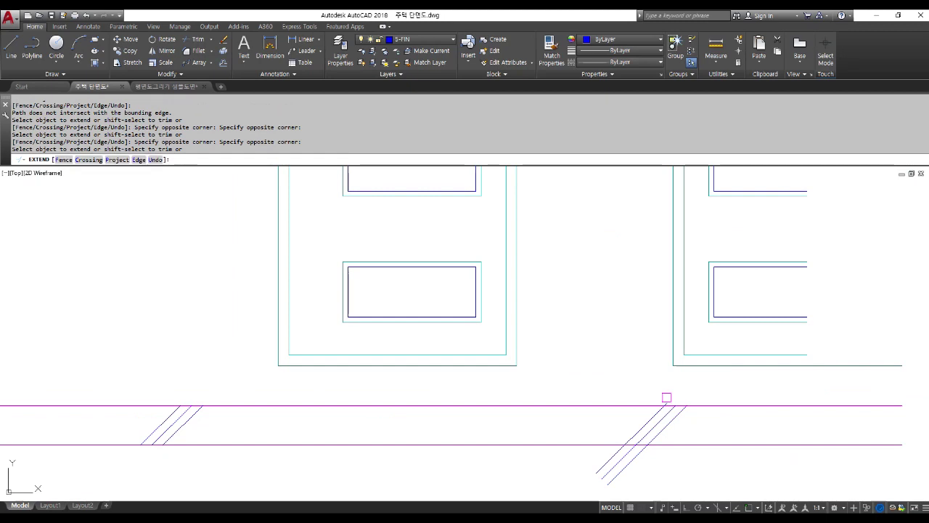
click(658, 423)
click(638, 471)
shift+click(586, 458)
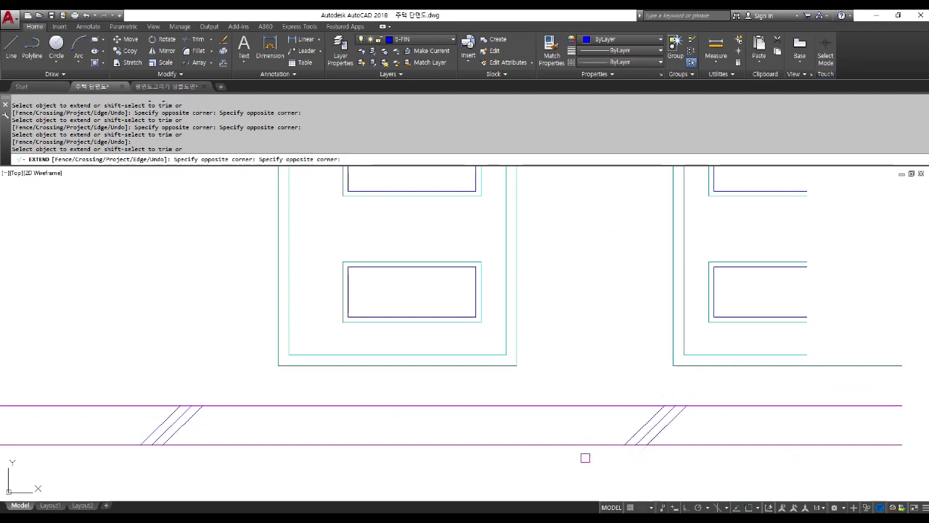
Extend the porch landing's three diagonal lines to the landing's upper concrete edge and trim their ends below the underside.
scroll(717, 352, down, 5)
click(717, 352)
scroll(511, 370, up, 5)
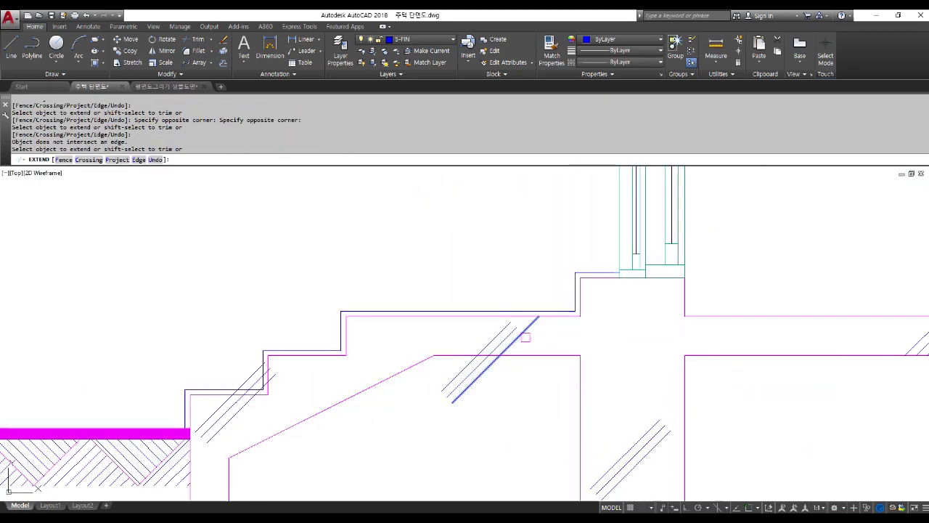
click(528, 339)
click(508, 322)
click(490, 399)
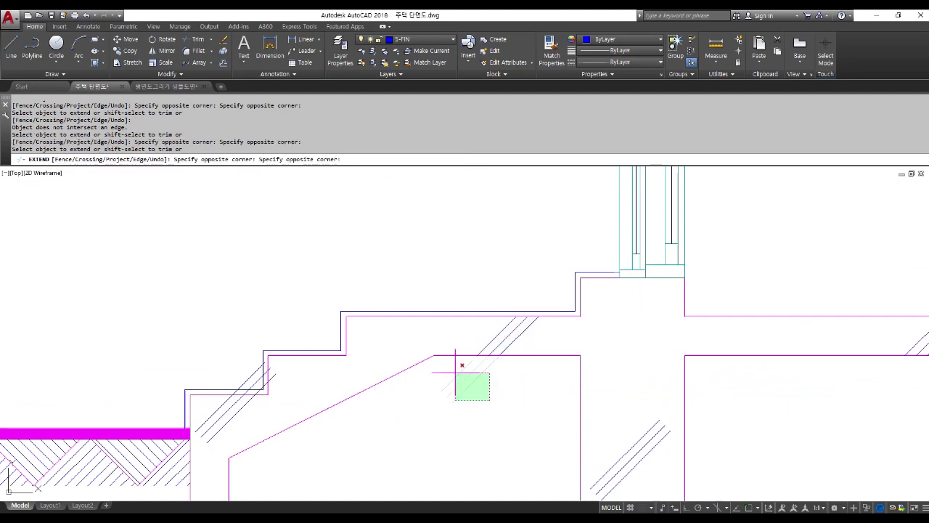
shift+click(432, 350)
Cut the stair's three diagonal lines at the lowest concrete step and extend their lower ends to the stair's outer edge.
scroll(276, 377, up, 4)
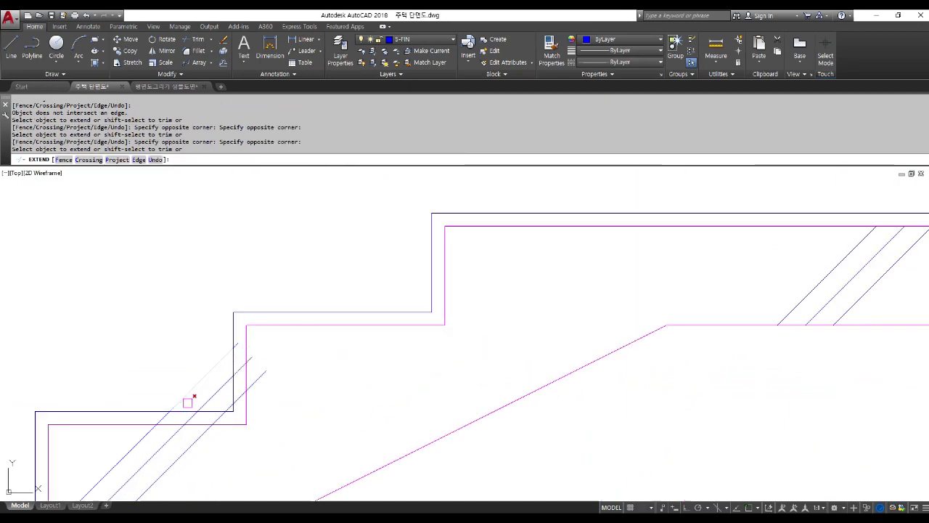
click(192, 415)
click(217, 417)
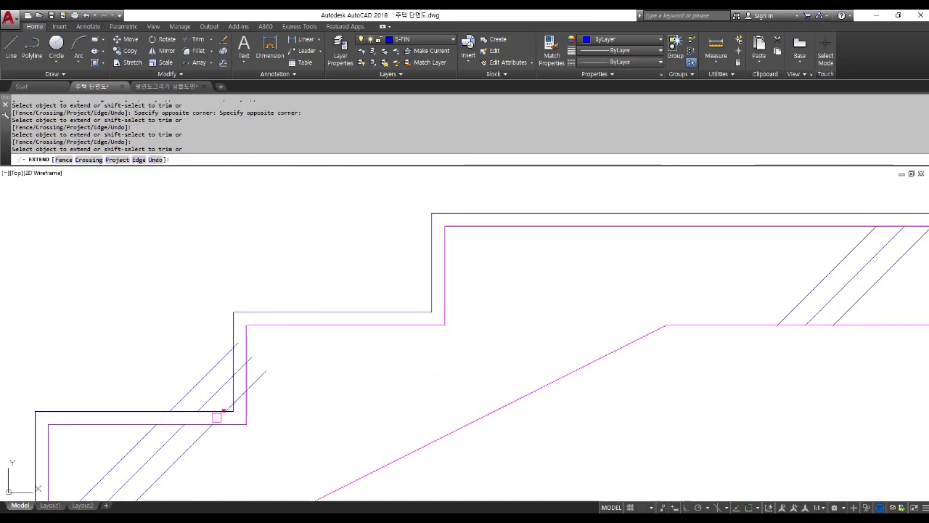
scroll(218, 414, down, 4)
click(281, 418)
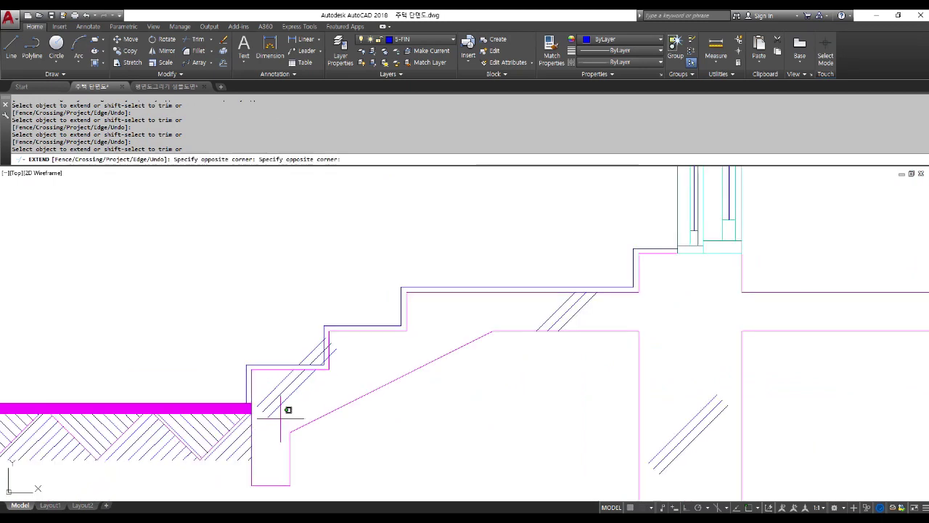
click(266, 396)
Extend the foundation wall's three diagonal lines at both ends to the two wall faces.
scroll(175, 334, down, 3)
scroll(419, 390, up, 3)
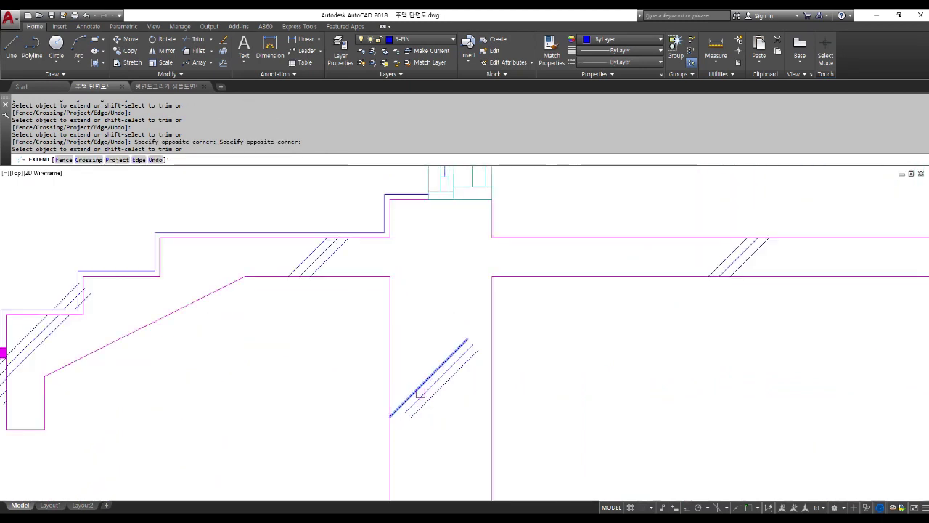
click(419, 446)
click(400, 385)
click(468, 369)
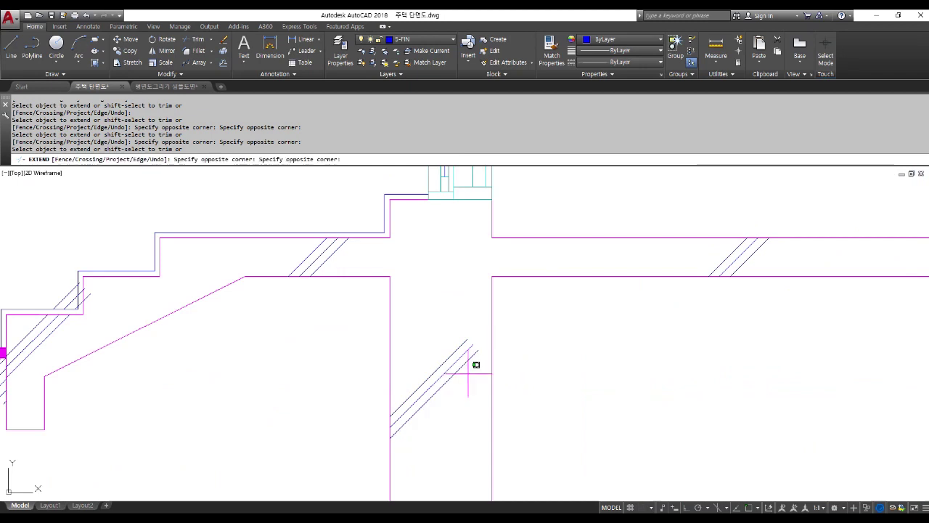
click(448, 317)
Fit the footing's three diagonal lines to its bottom, top and side edges, then finish the Extend command.
scroll(448, 312, down, 5)
scroll(463, 378, up, 5)
click(451, 364)
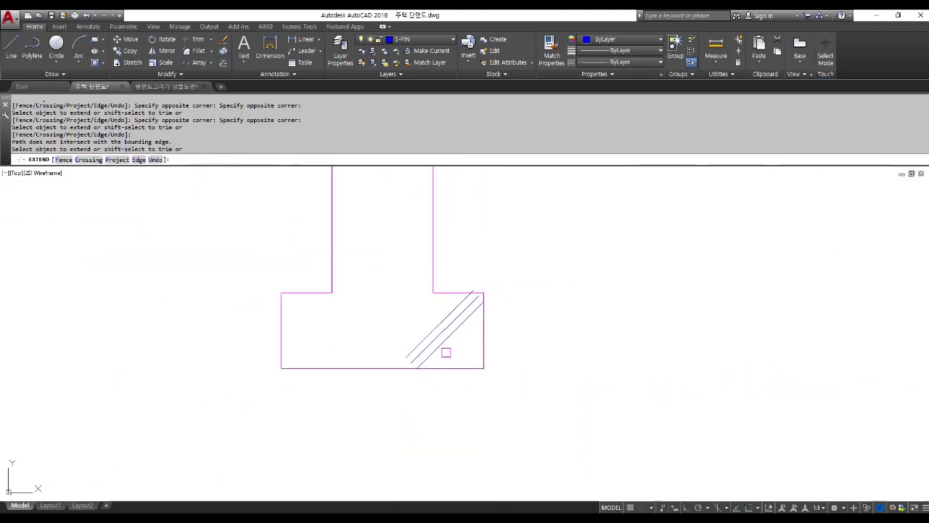
click(448, 358)
click(387, 341)
click(471, 307)
click(473, 313)
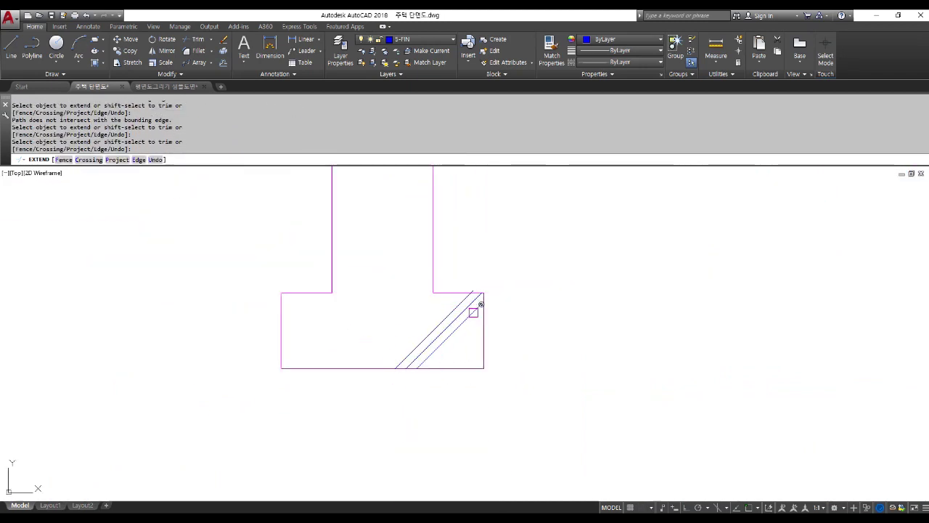
scroll(469, 287, up, 4)
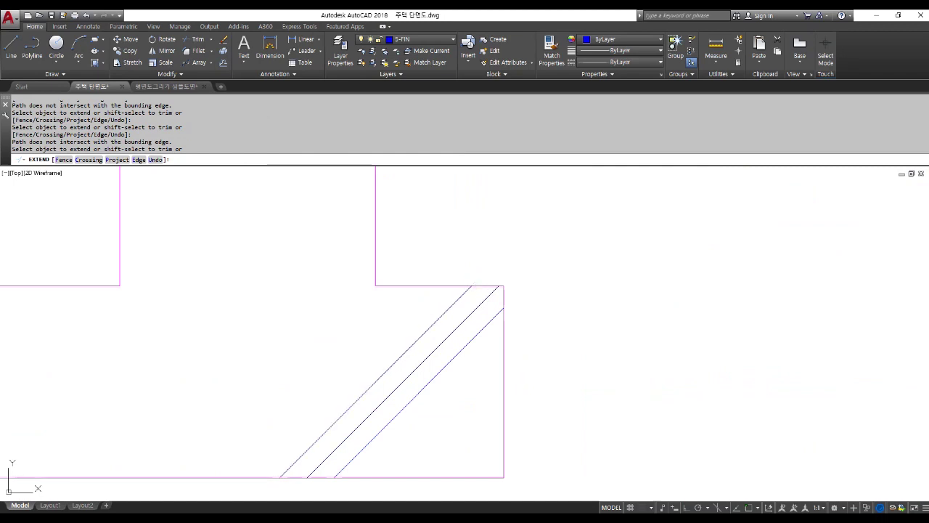
scroll(365, 383, down, 10)
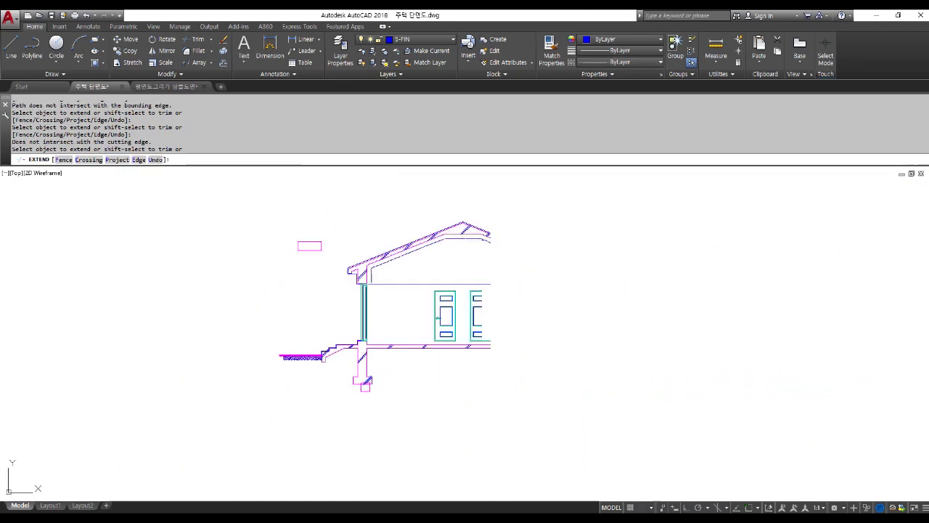
key(Return)
Erase the three leftover diagonal pieces above the lowest concrete step of the porch stair.
scroll(373, 354, up, 4)
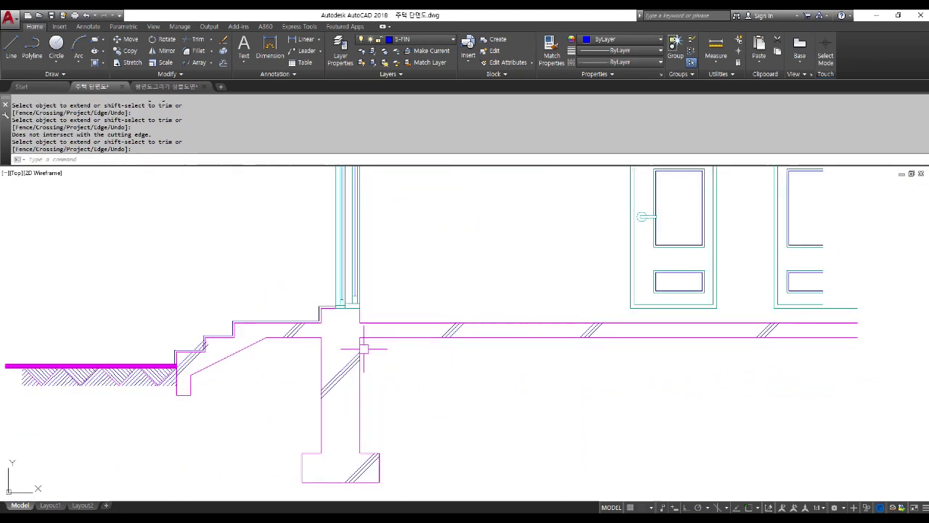
scroll(363, 356, up, 6)
scroll(231, 362, up, 2)
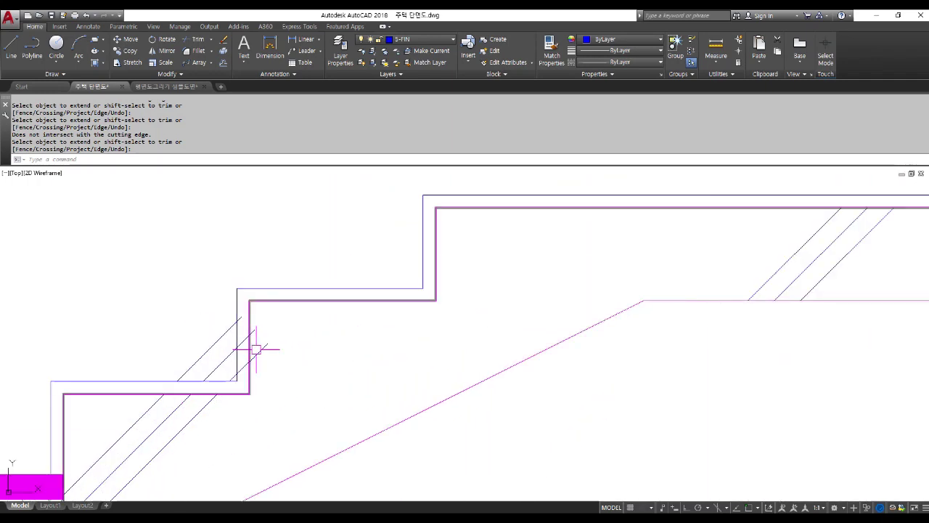
click(255, 354)
key(Delete)
click(228, 356)
key(Delete)
click(209, 350)
key(Delete)
scroll(240, 381, down, 6)
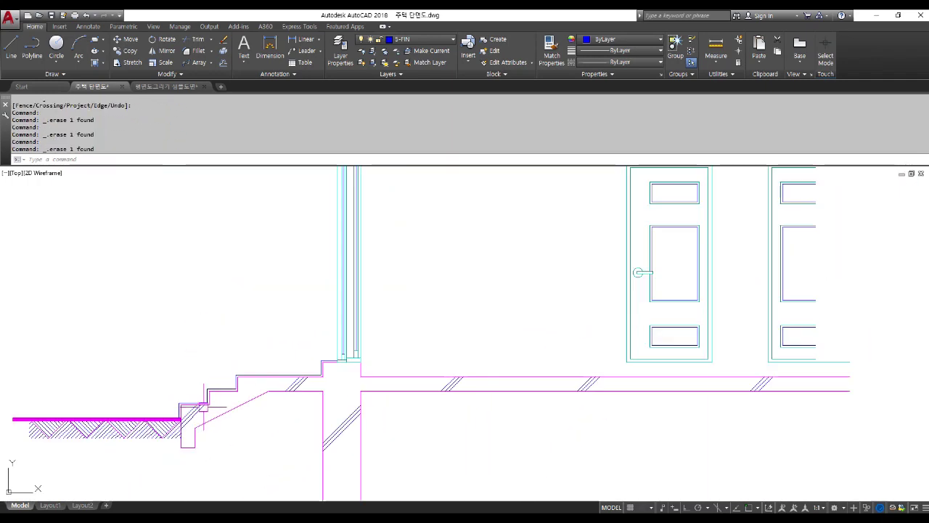
Erase the three leftover diagonal stubs below the sloping ceiling line near the section's cut edge.
scroll(438, 261, up, 4)
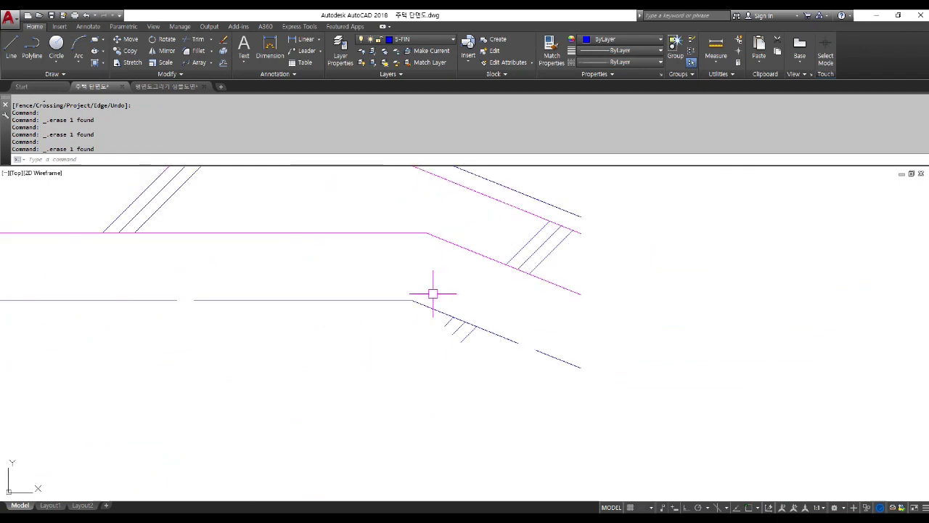
click(432, 290)
click(482, 339)
key(Delete)
scroll(420, 285, down, 6)
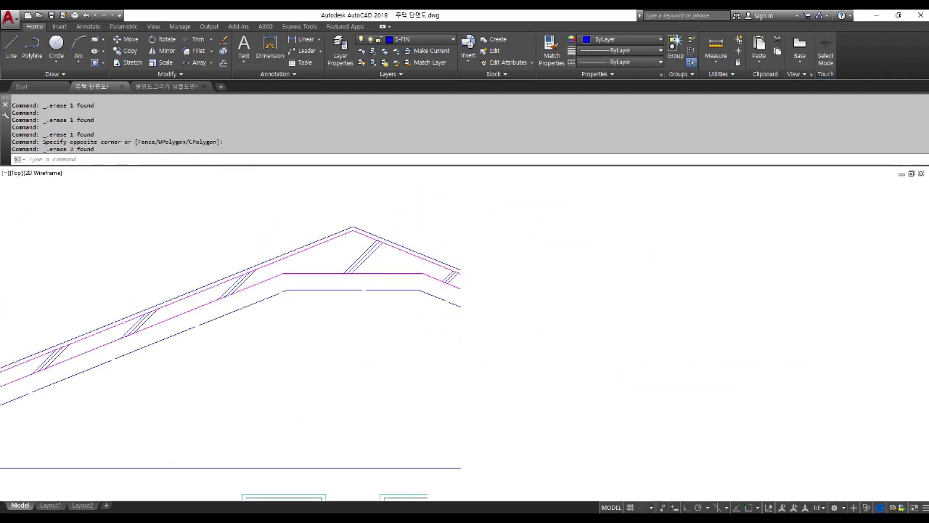
Turn on the 3-ETC and 6-TEXT layers so the full house section is displayed.
scroll(417, 302, down, 2)
middle_drag(436, 369, 455, 293)
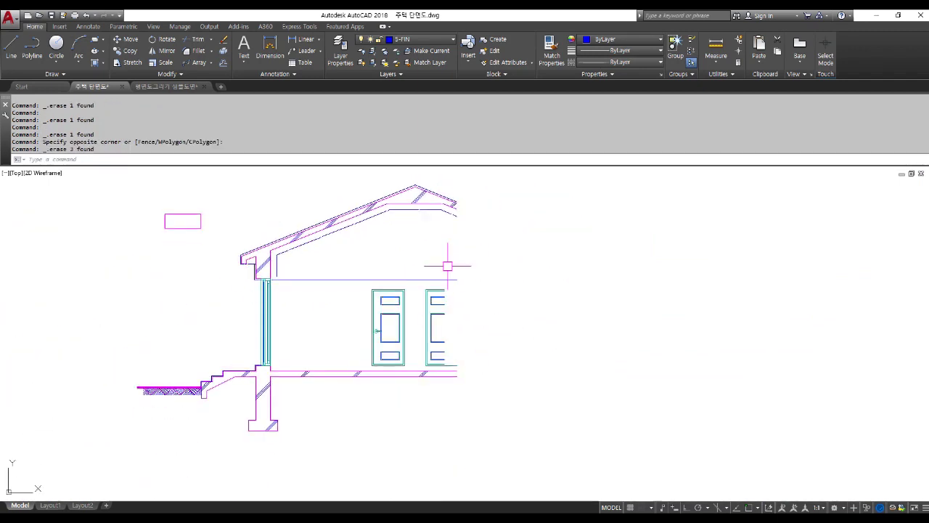
click(428, 39)
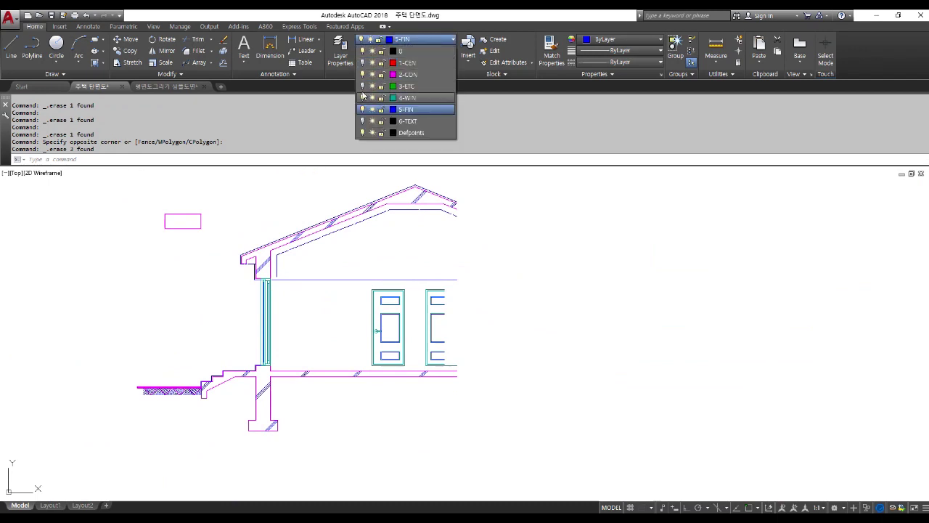
click(362, 87)
click(363, 122)
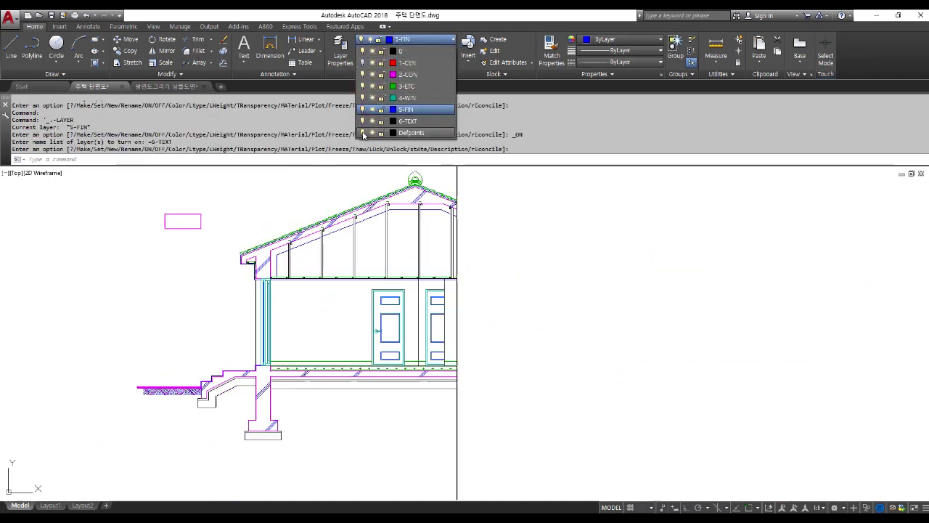
click(331, 408)
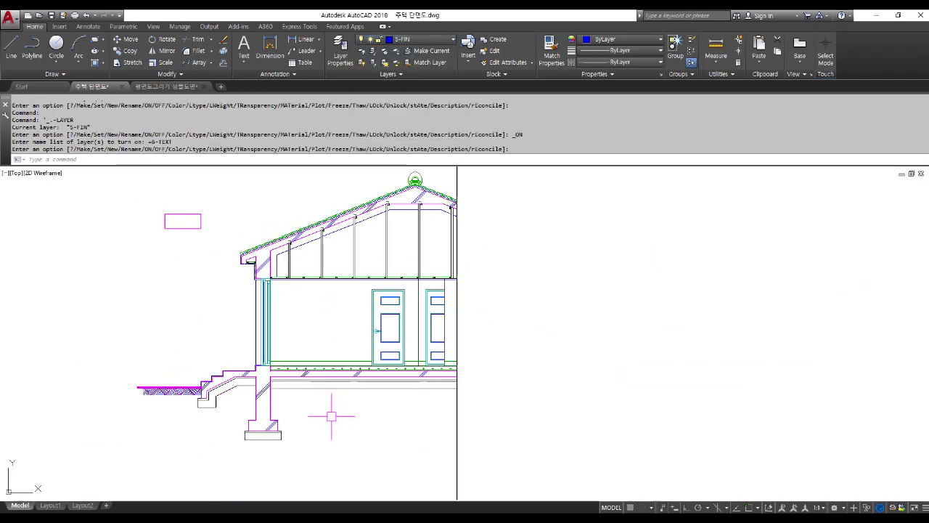
scroll(293, 449, up, 5)
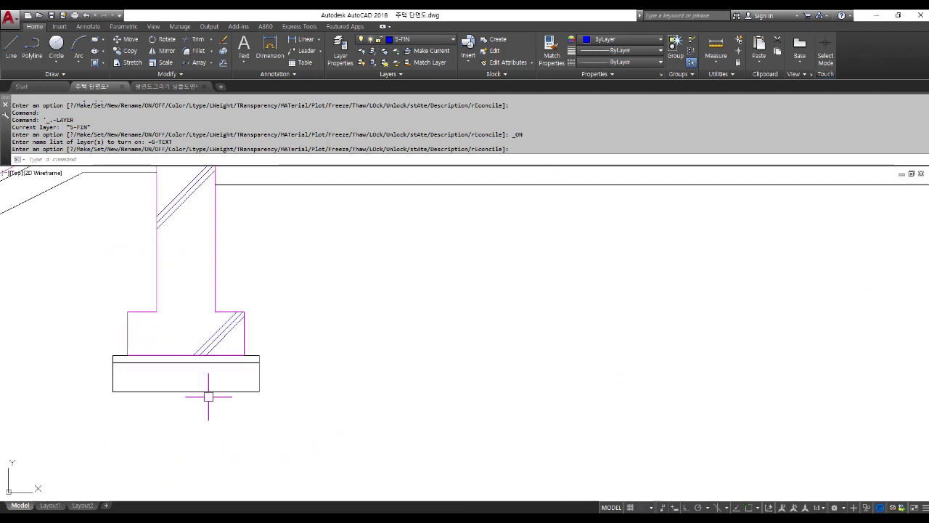
key(Escape)
key(Escape)
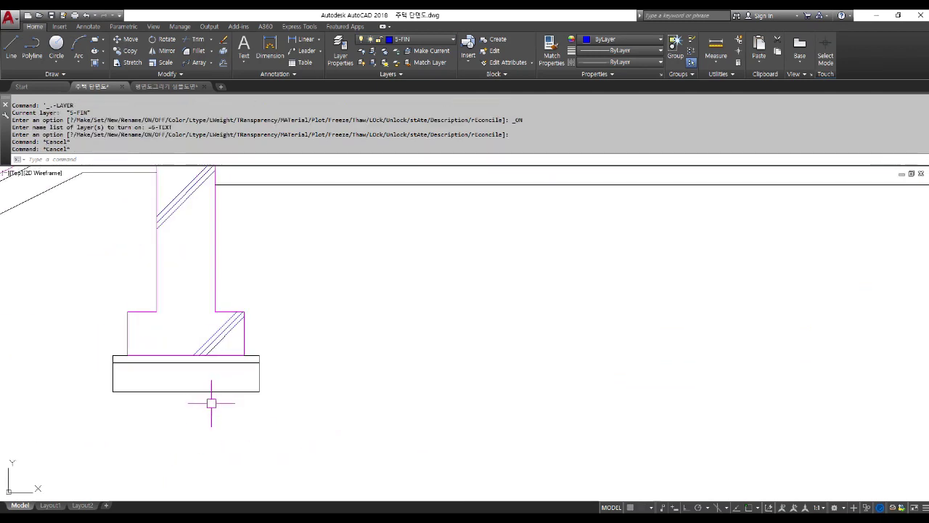
key(Return)
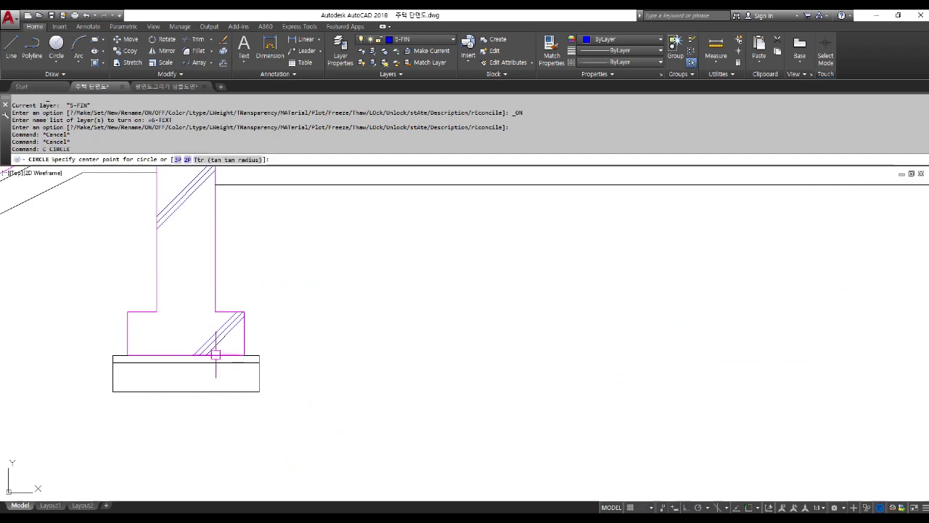
key(Escape)
key(Escape)
key(Return)
key(Escape)
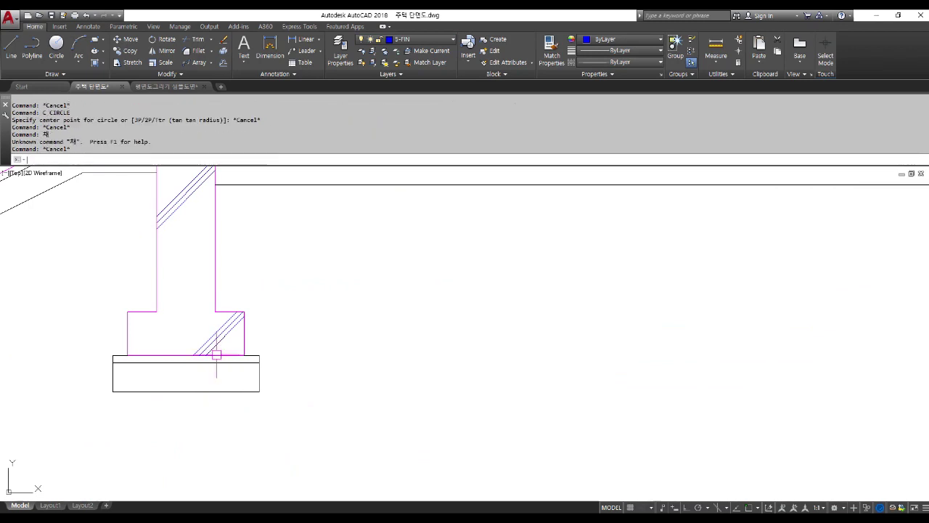
Copy the footing's first diagonal line from its lower end onto the bottom edge of the bed beneath the footing.
text(co)
key(Return)
scroll(283, 349, up, 3)
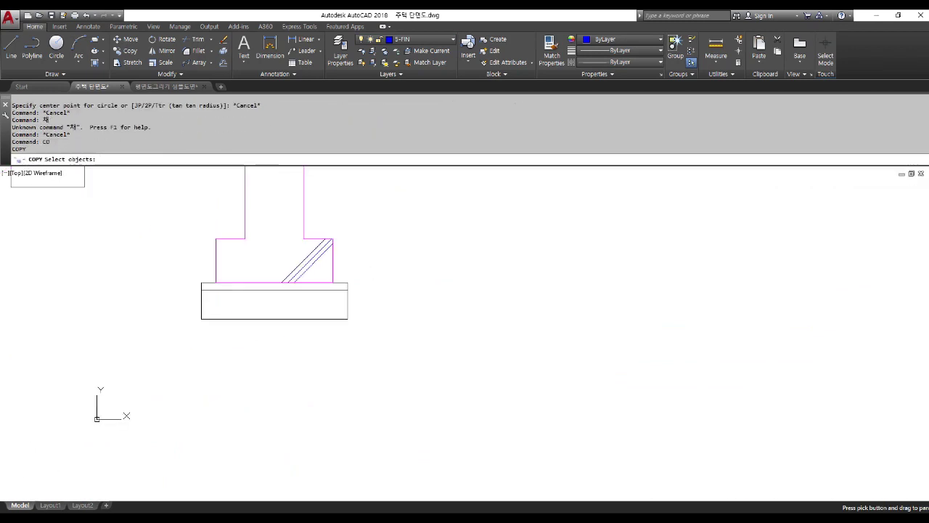
click(301, 260)
key(Return)
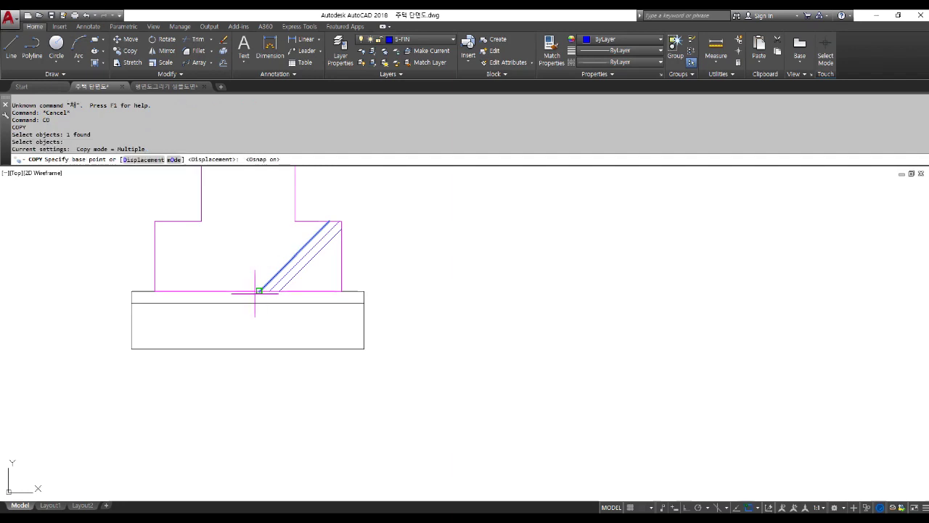
click(260, 290)
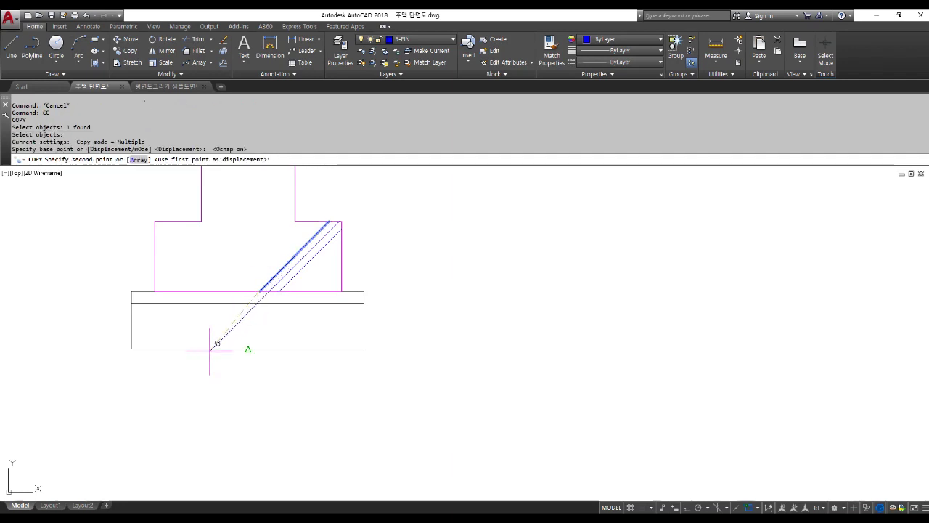
key(Escape)
key(Escape)
Trim the copied diagonal line where it rises above the lower bed layer's top line.
scroll(311, 315, up, 4)
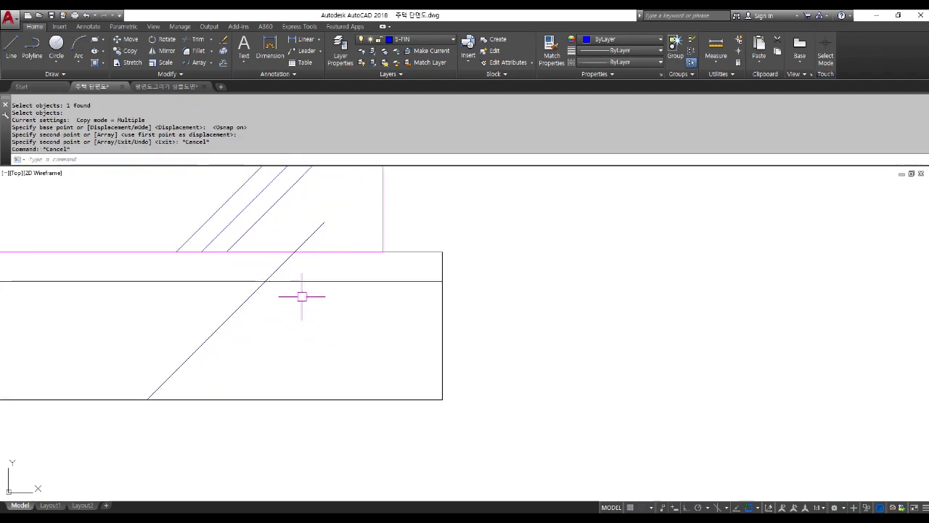
text(tr)
key(Return)
click(295, 280)
key(Return)
click(291, 263)
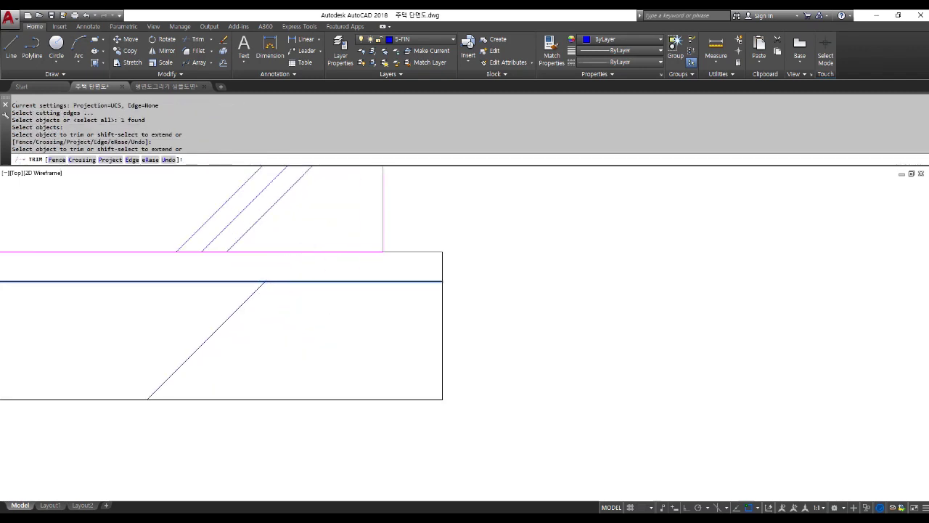
scroll(372, 270, down, 6)
click(389, 317)
key(Return)
Draw a circle of radius 50 at each end of the diagonal line in the bed below the footing.
scroll(337, 293, up, 4)
text(k)
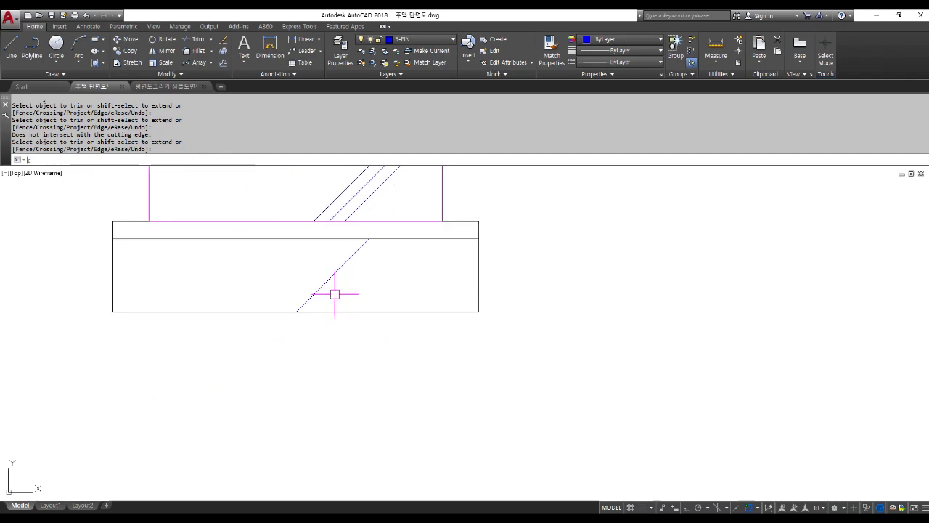
key(Return)
click(296, 312)
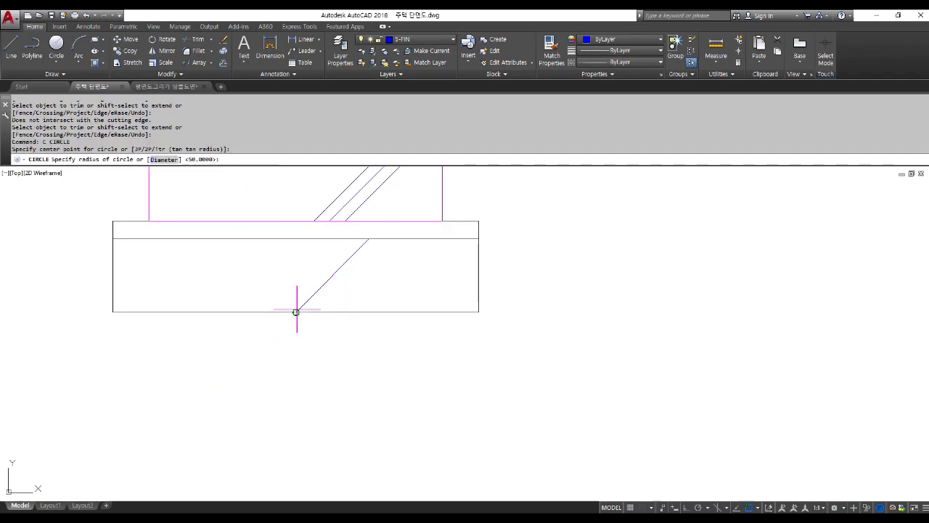
text(50)
key(Return)
key(Return)
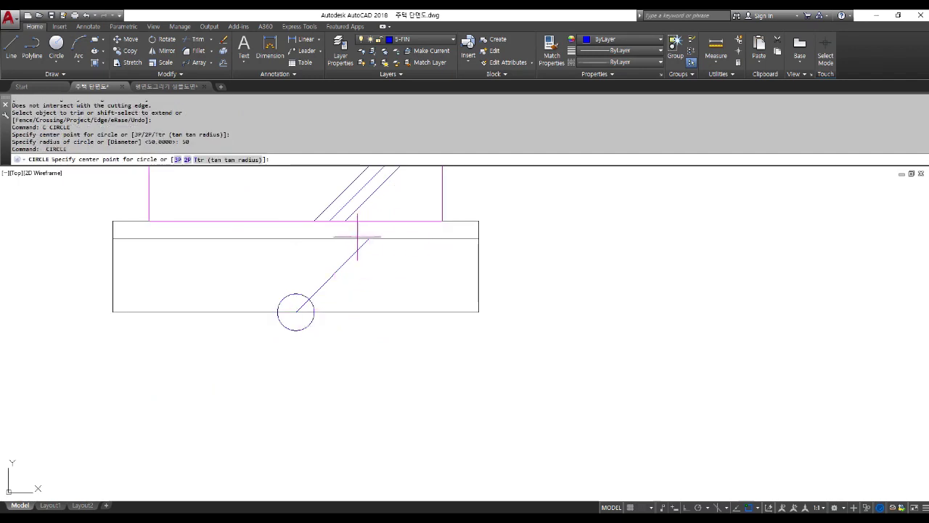
click(369, 238)
text(50)
key(Return)
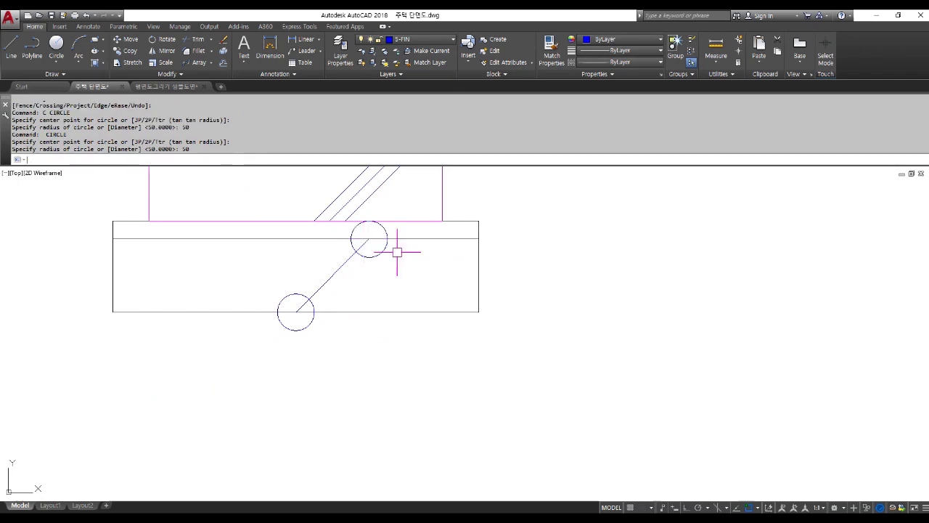
Trim both circles to small arcs between the diagonal line and the bed's horizontal edges.
text(tr)
key(Return)
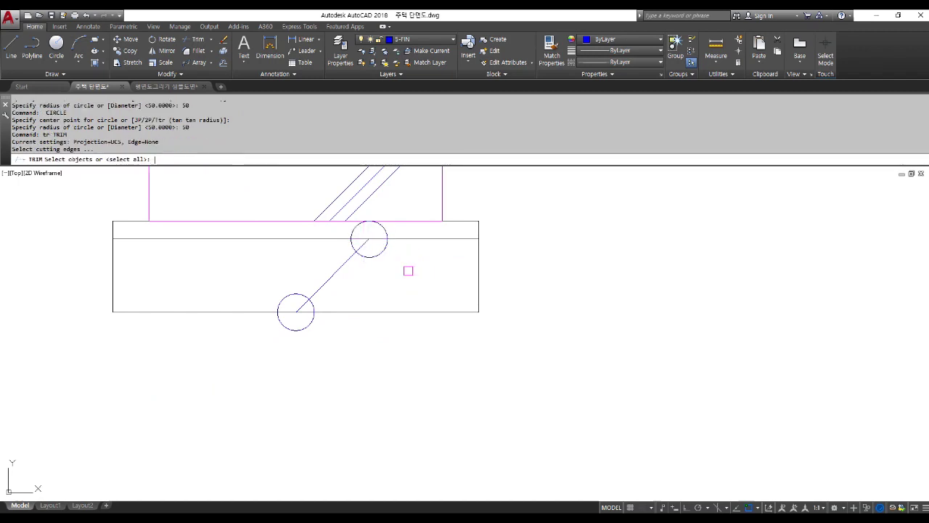
key(Return)
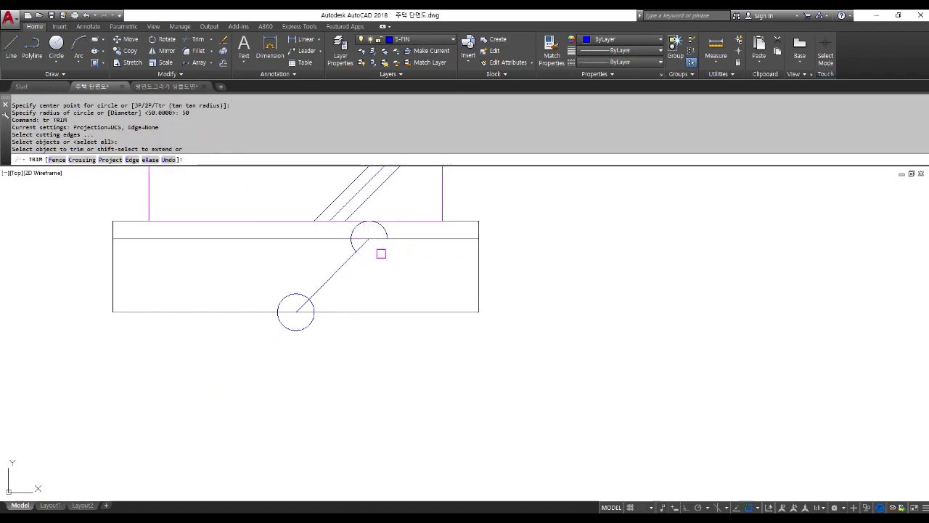
click(381, 254)
click(383, 225)
click(357, 220)
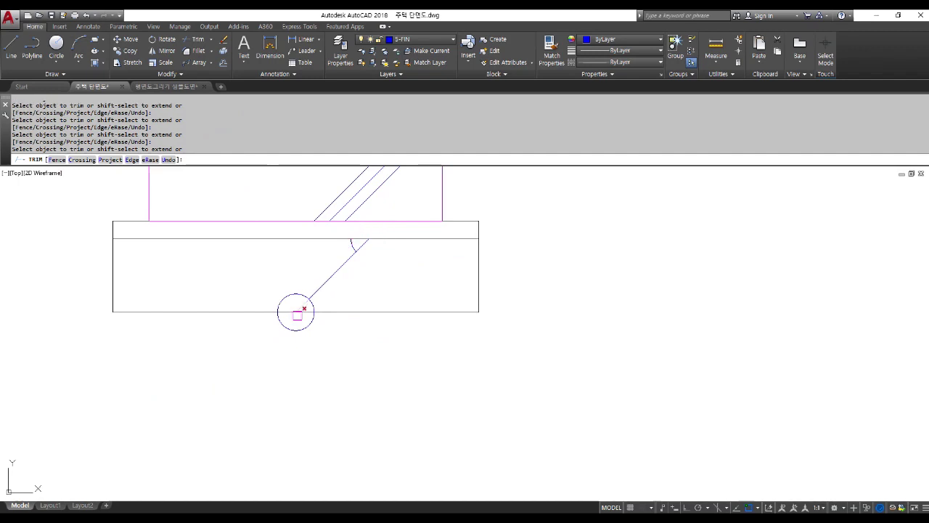
key(Return)
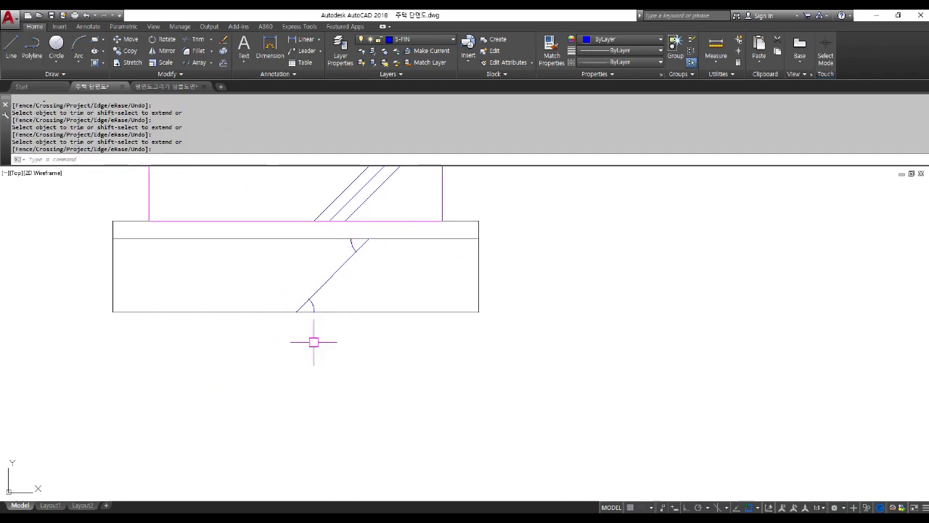
With Ortho on, copy the diagonal line and its two arcs 250 horizontally to each side within the bed below the footing.
scroll(390, 347, down, 2)
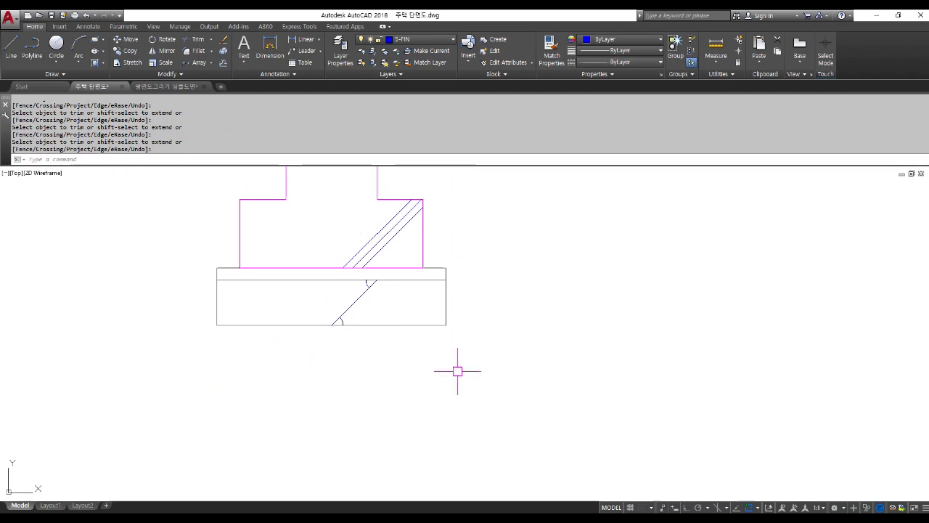
key(F8)
text(c)
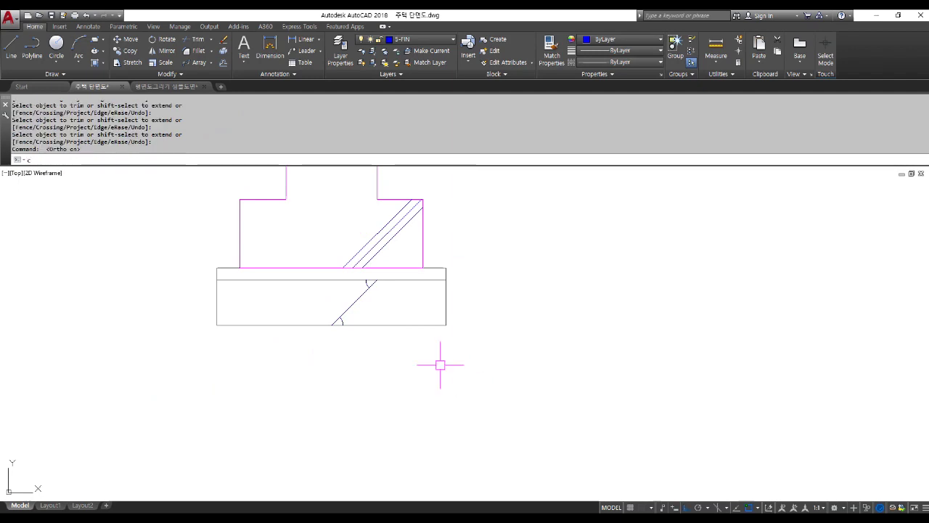
text(o)
key(Return)
scroll(309, 292, up, 4)
scroll(329, 288, down, 4)
click(312, 275)
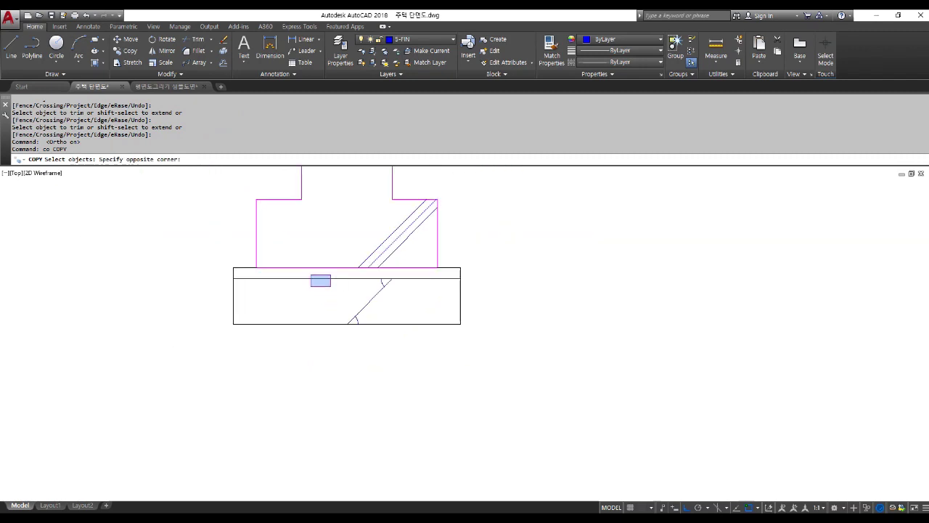
click(432, 366)
key(Return)
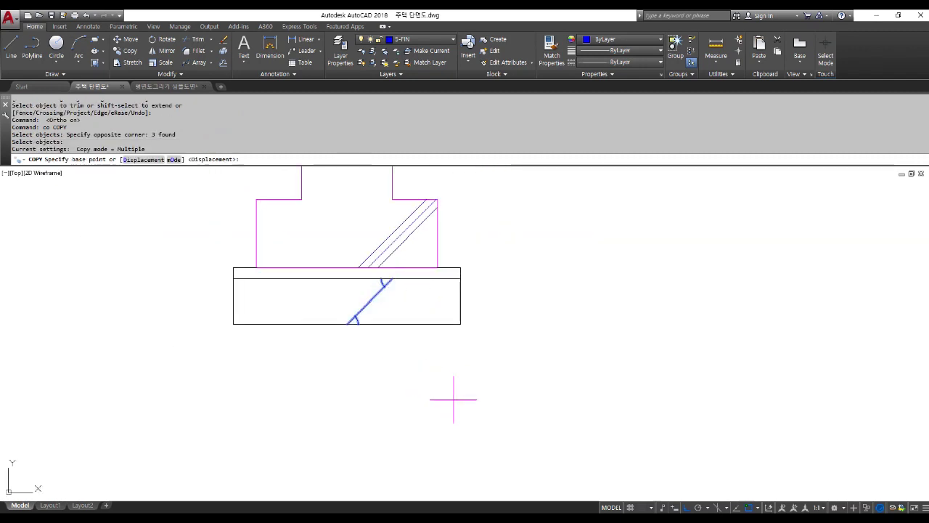
click(434, 398)
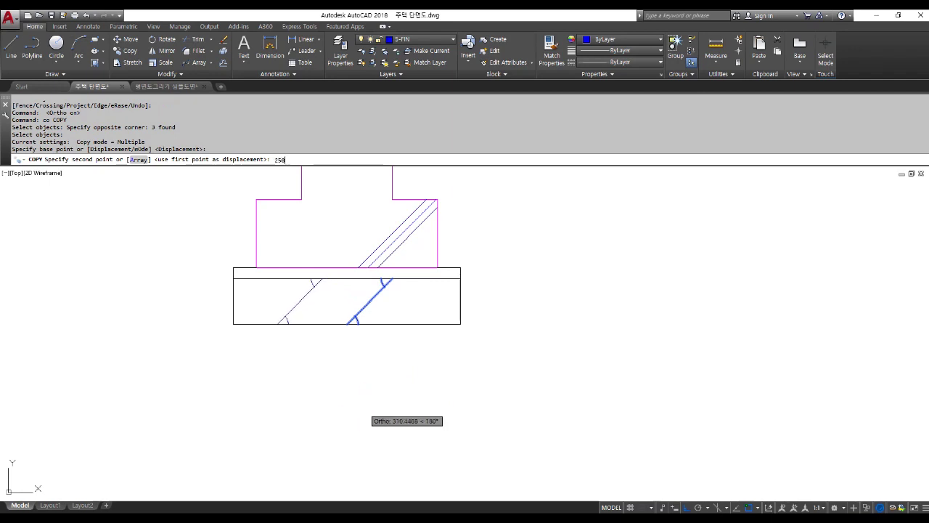
text(250)
key(Return)
text(250)
key(Return)
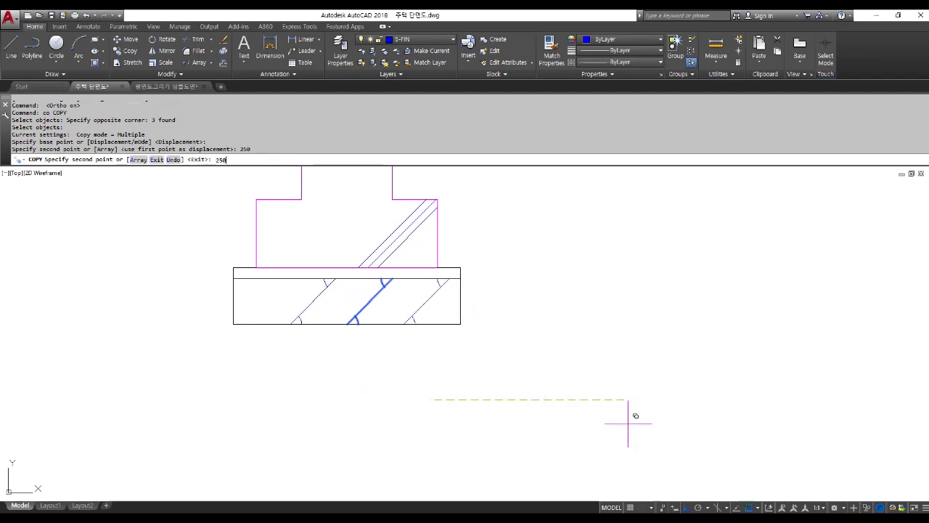
key(Return)
key(Escape)
key(Escape)
key(Escape)
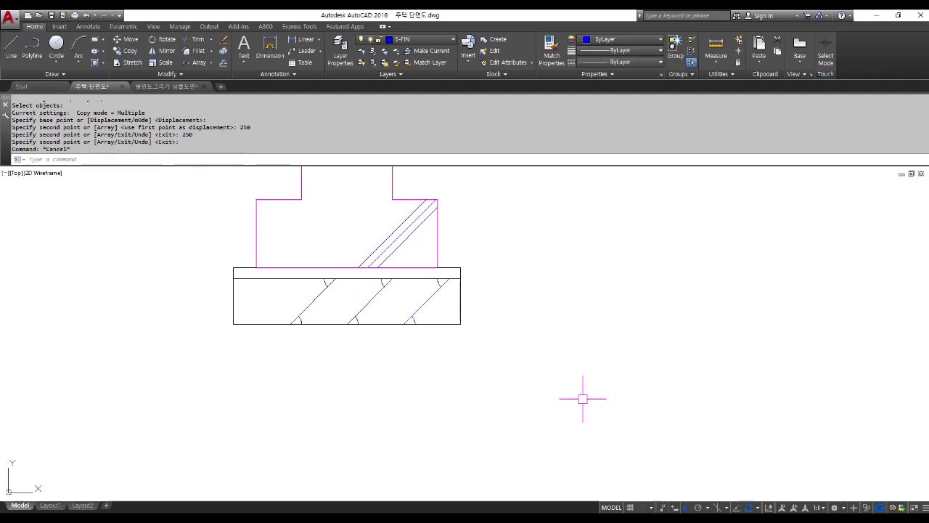
Move the three rubble symbols horizontally to the left so they sit centred in the bed below the footing.
text(m)
key(Return)
scroll(257, 269, up, 5)
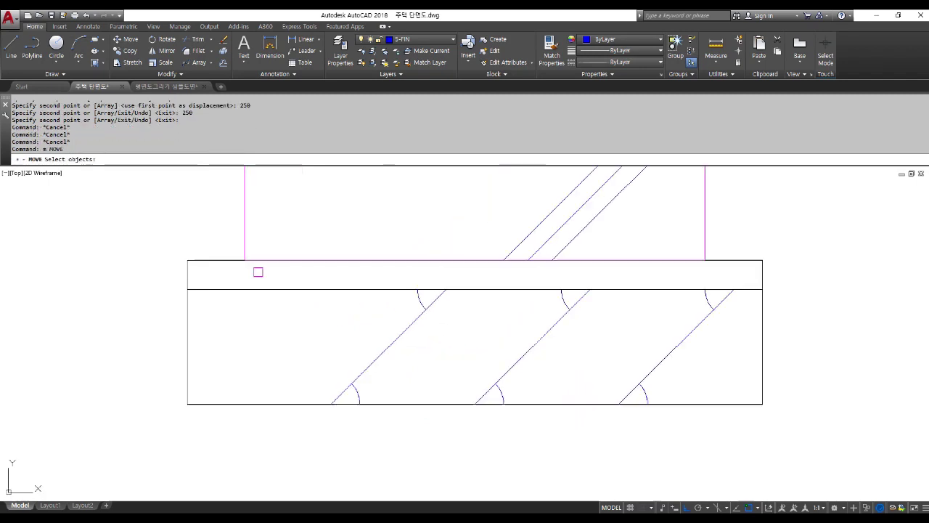
scroll(266, 265, down, 2)
click(258, 272)
click(575, 376)
key(Return)
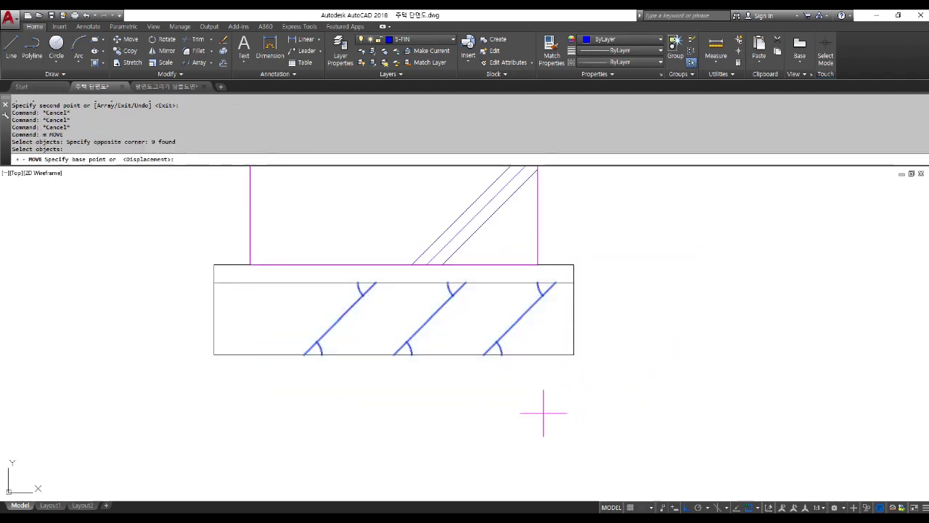
click(546, 409)
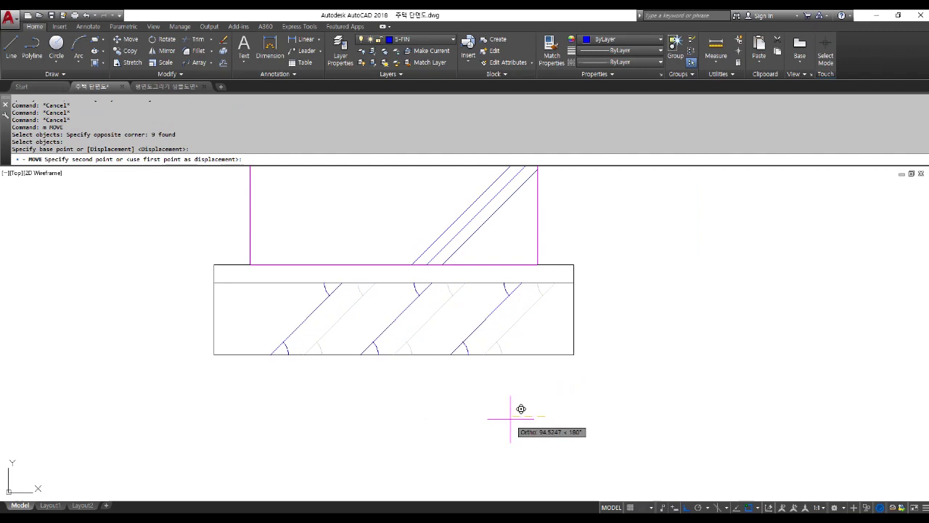
click(521, 409)
scroll(371, 355, down, 5)
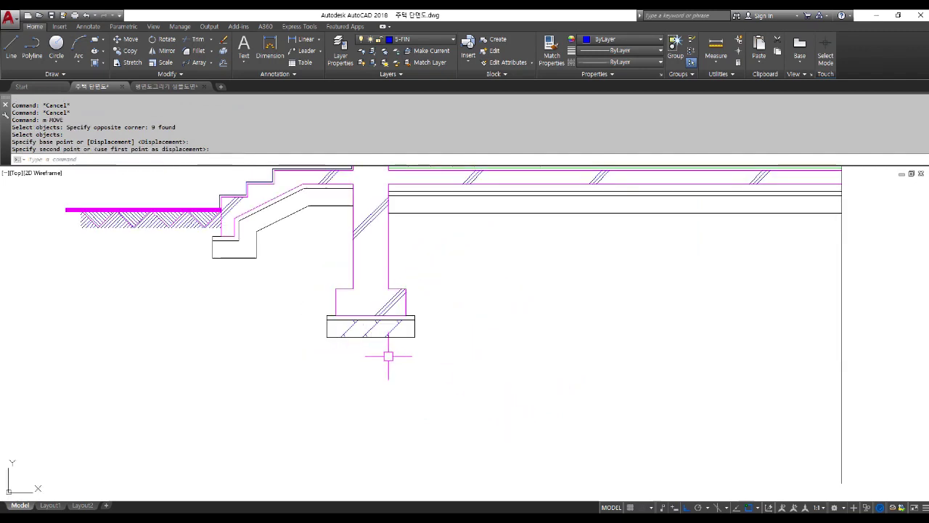
text(c)
key(Return)
scroll(345, 334, up, 2)
key(Escape)
Copy the set of three rubble symbols from the footing bed into the beds below the floor slab, the entrance landing and the bottom of the steps.
text(c)
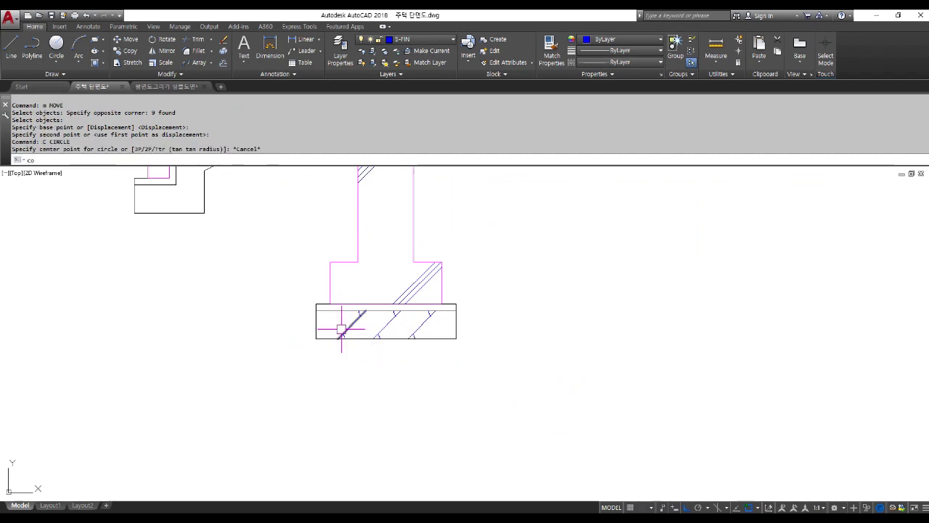
text(o)
key(Return)
scroll(328, 307, up, 4)
click(317, 303)
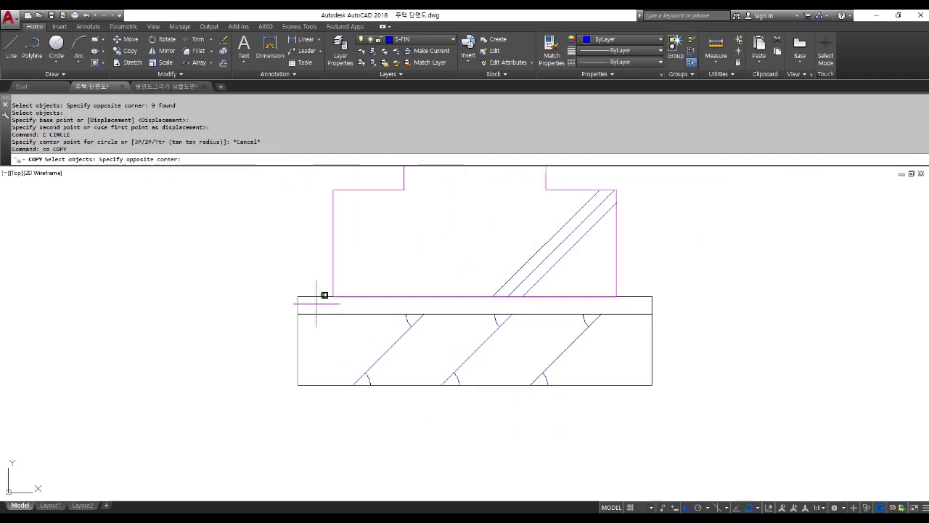
click(618, 406)
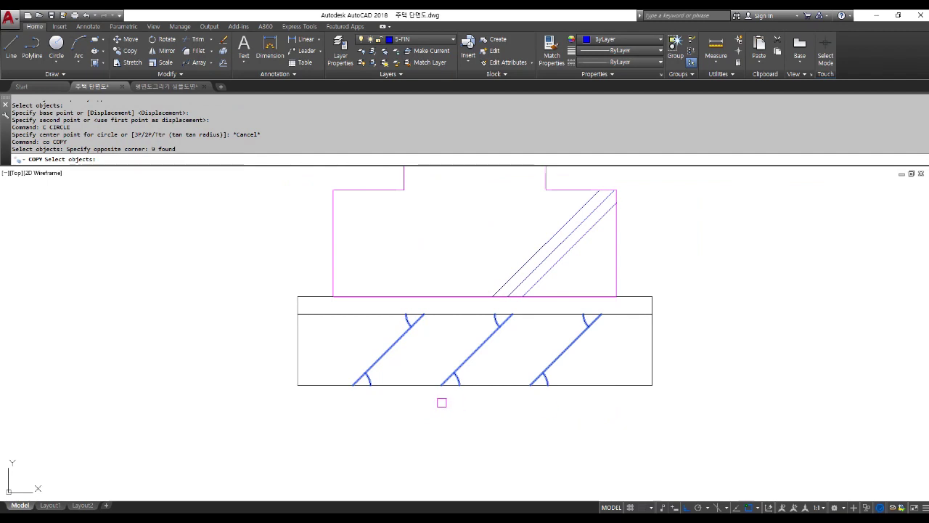
key(Return)
click(441, 385)
scroll(441, 385, down, 6)
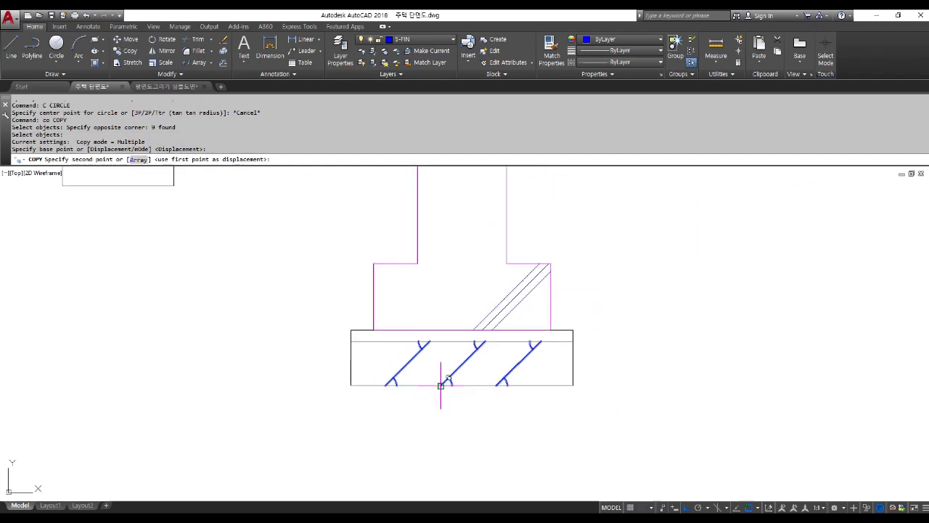
click(587, 264)
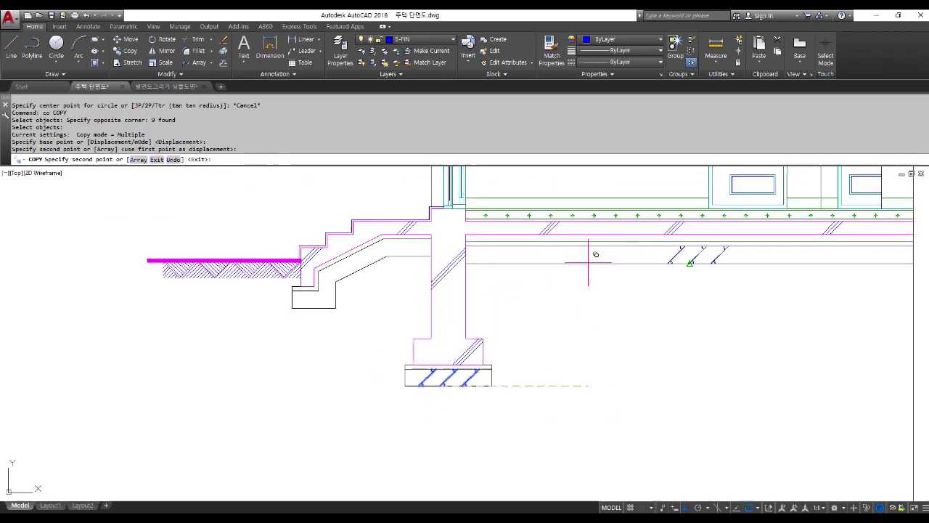
click(305, 311)
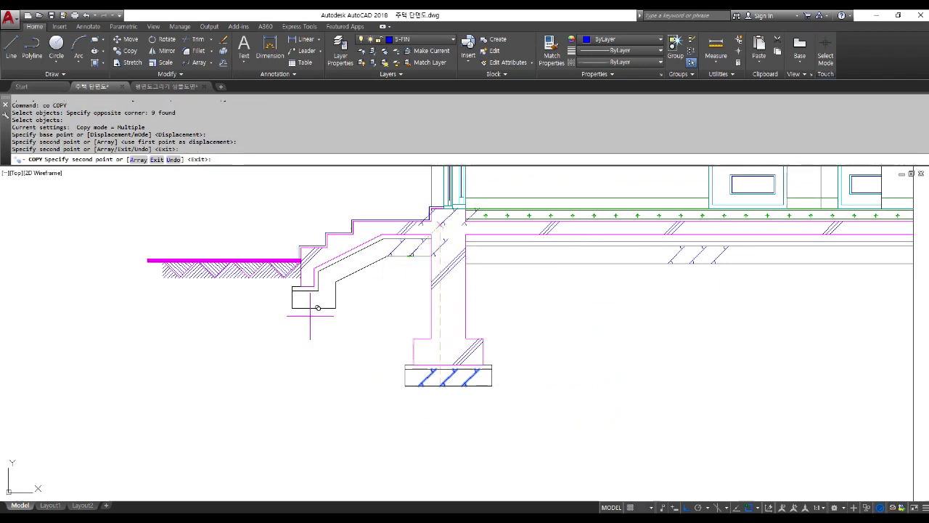
scroll(305, 312, up, 2)
click(251, 429)
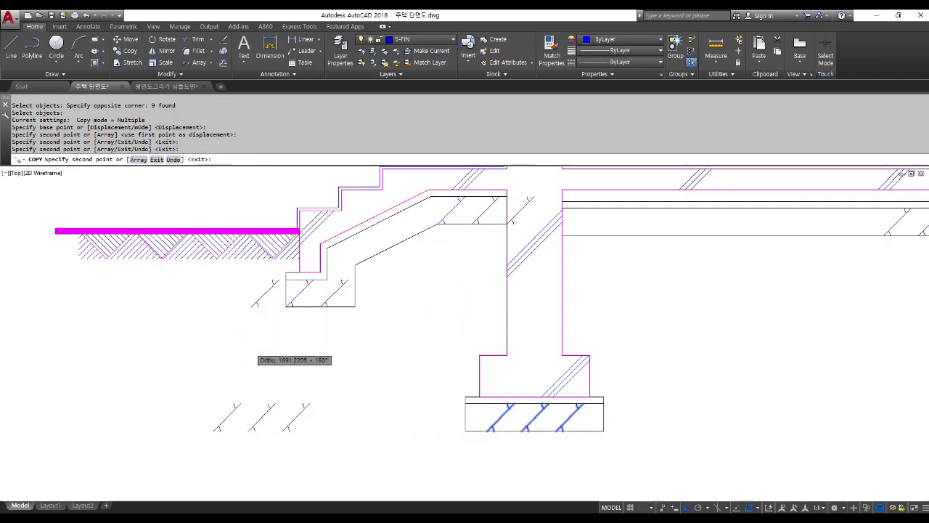
scroll(241, 346, down, 2)
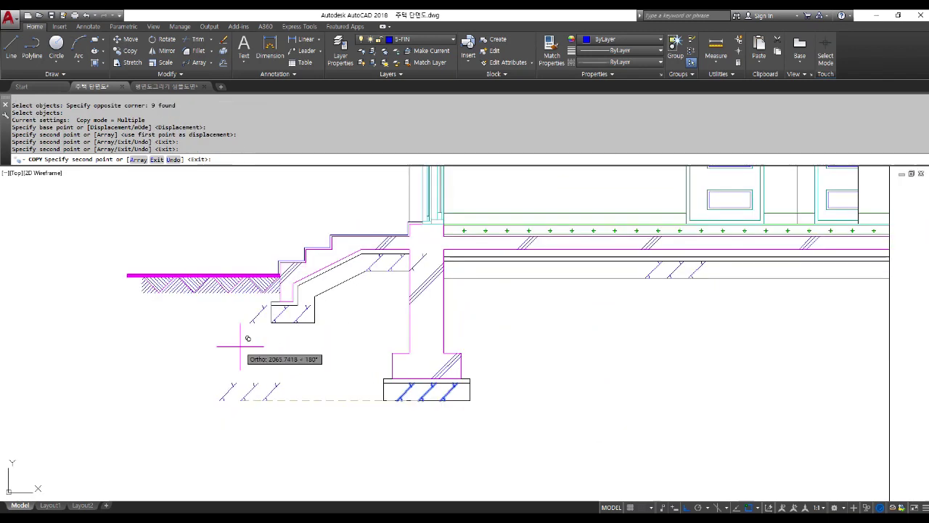
key(Return)
Erase the rubble symbol outside the bed at the bottom of the steps and the second symbol inside it, leaving one.
scroll(246, 320, up, 2)
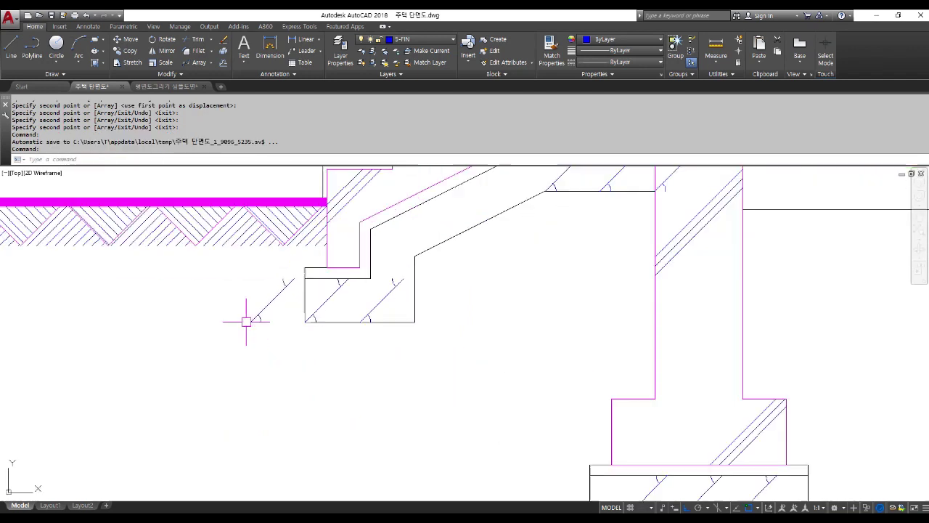
click(227, 267)
click(308, 332)
key(Delete)
scroll(413, 295, up, 2)
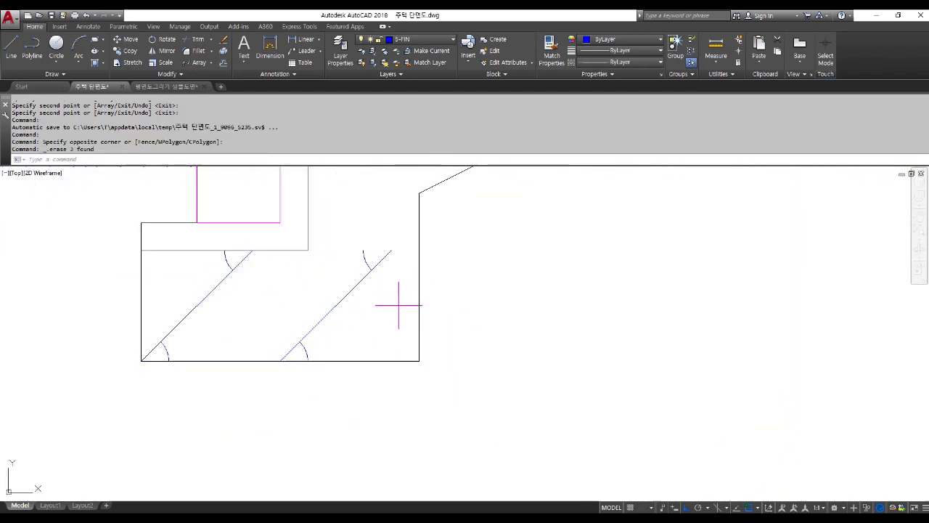
click(399, 305)
click(343, 241)
key(Delete)
click(245, 302)
click(372, 415)
key(Delete)
Erase the rubble symbol that falls inside the foundation wall beside the landing bed.
scroll(274, 394, down, 3)
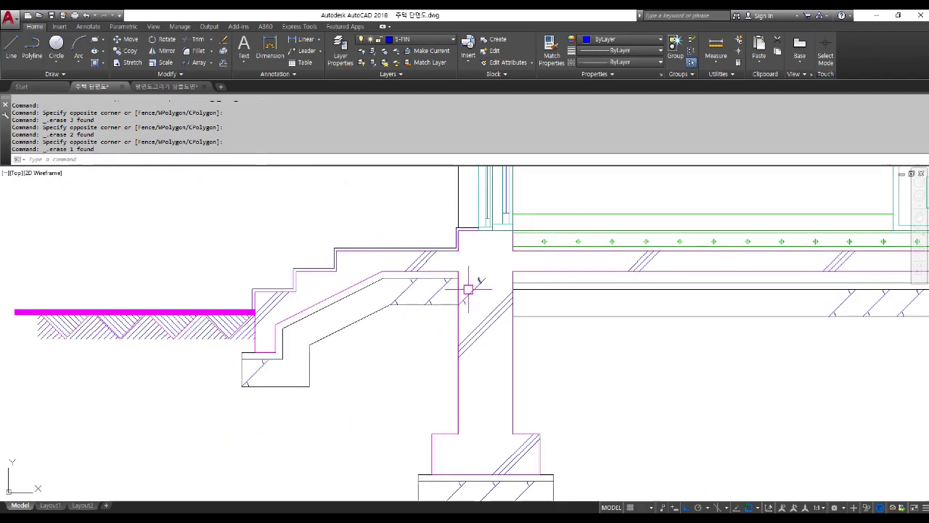
scroll(355, 317, up, 3)
click(563, 322)
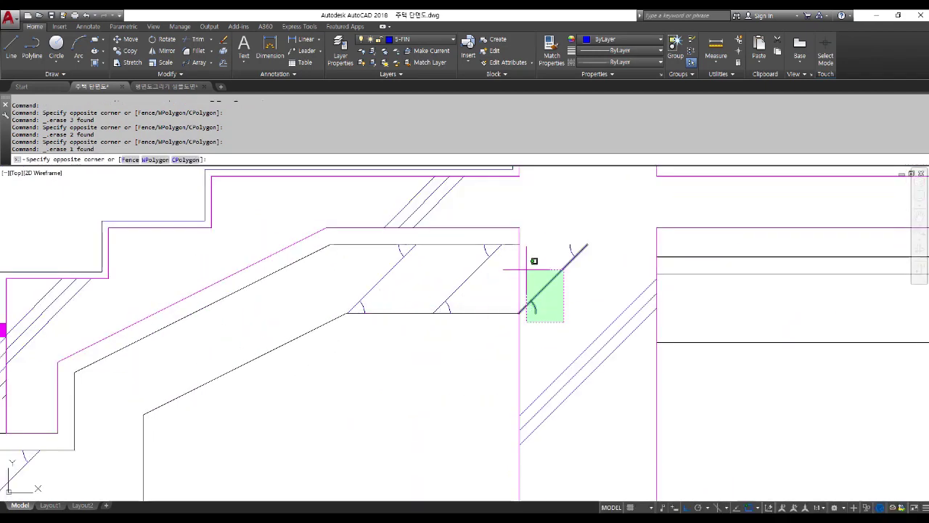
click(526, 270)
key(Delete)
click(591, 272)
click(548, 228)
key(Delete)
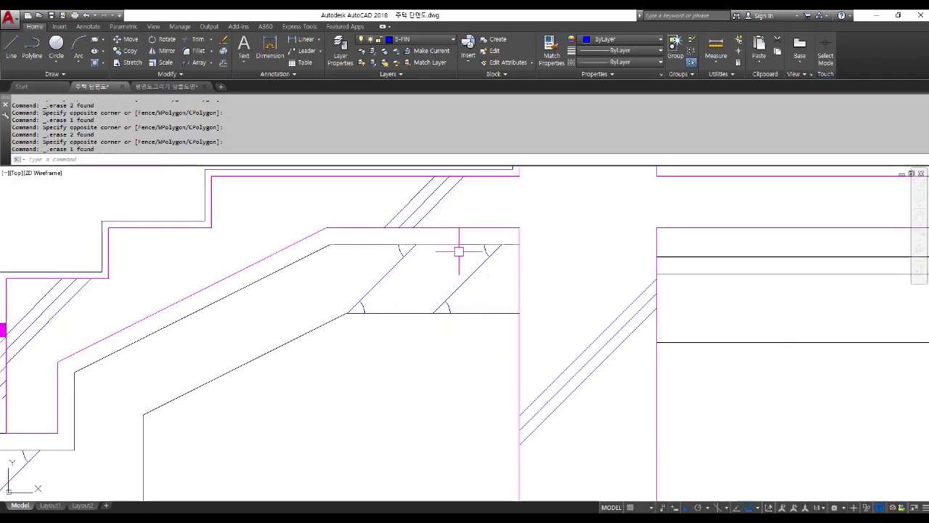
Copy the floor slab bed's set of three rubble symbols horizontally, once to each side along the bed.
scroll(270, 322, down, 5)
scroll(502, 321, up, 3)
text(c)
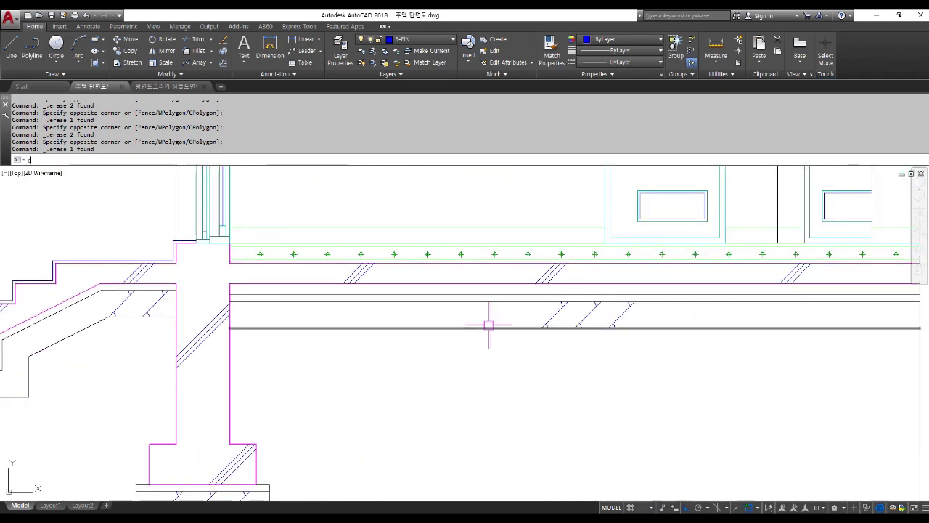
text(o)
key(space)
scroll(529, 290, up, 3)
click(503, 290)
scroll(503, 291, down, 6)
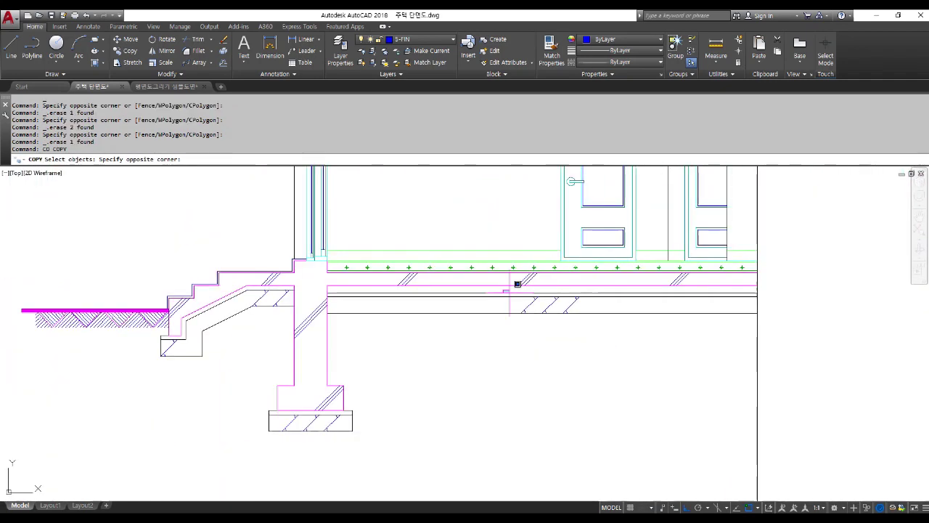
click(619, 354)
key(space)
click(653, 385)
click(504, 408)
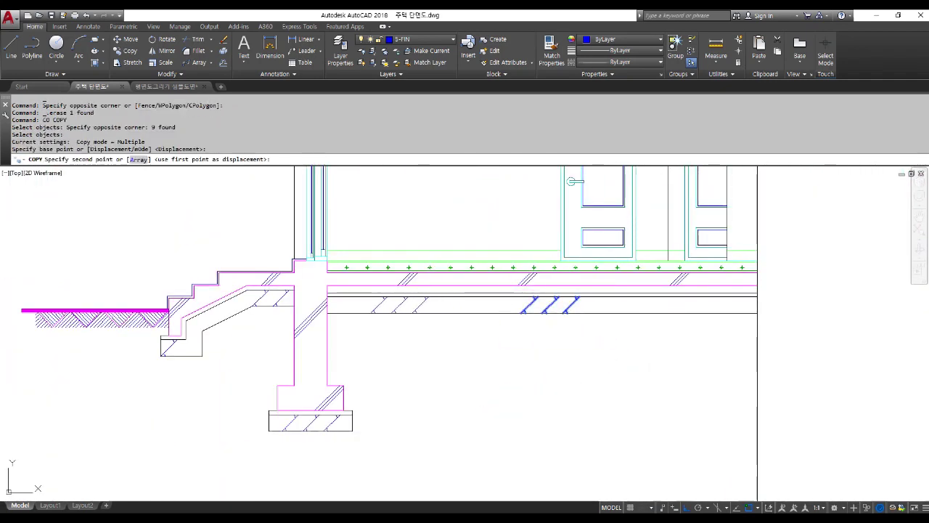
click(790, 409)
key(Escape)
key(Escape)
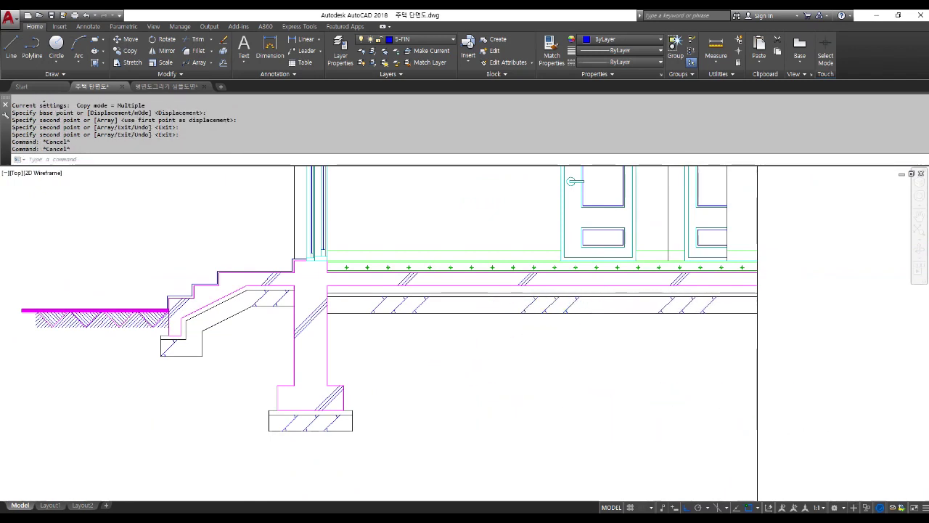
Crosshatch the insulation layer under the floor slab and the thin layer above it, user-defined double hatch at 45 degrees, spacing 30.
scroll(480, 411, down, 2)
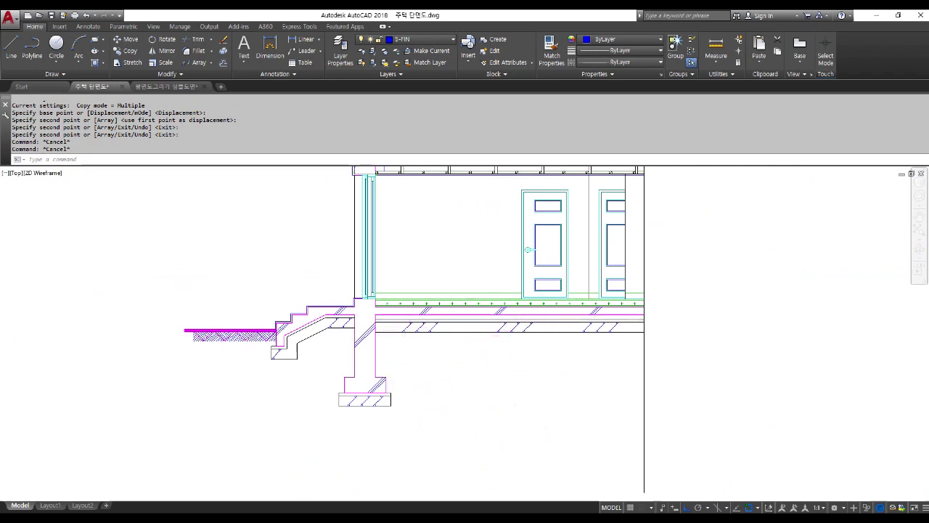
scroll(398, 386, down, 2)
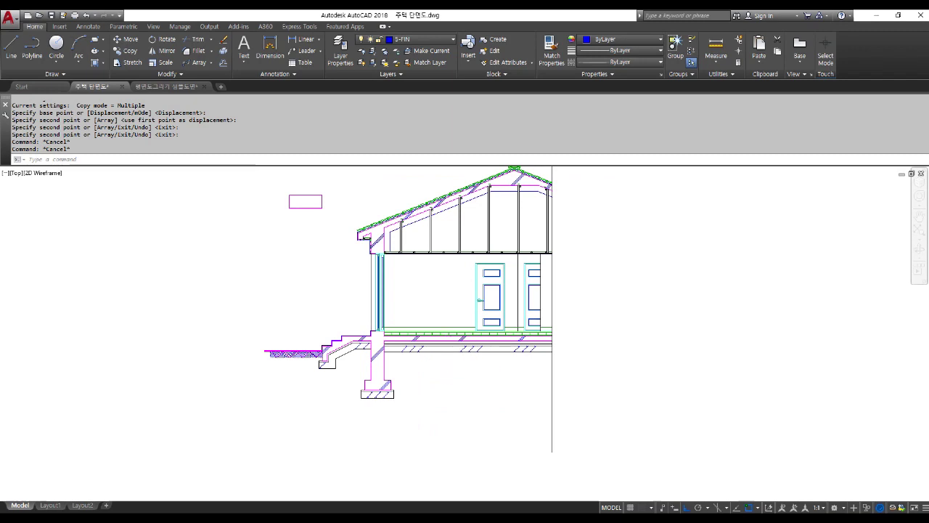
scroll(475, 371, up, 2)
key(Escape)
key(Escape)
text(H)
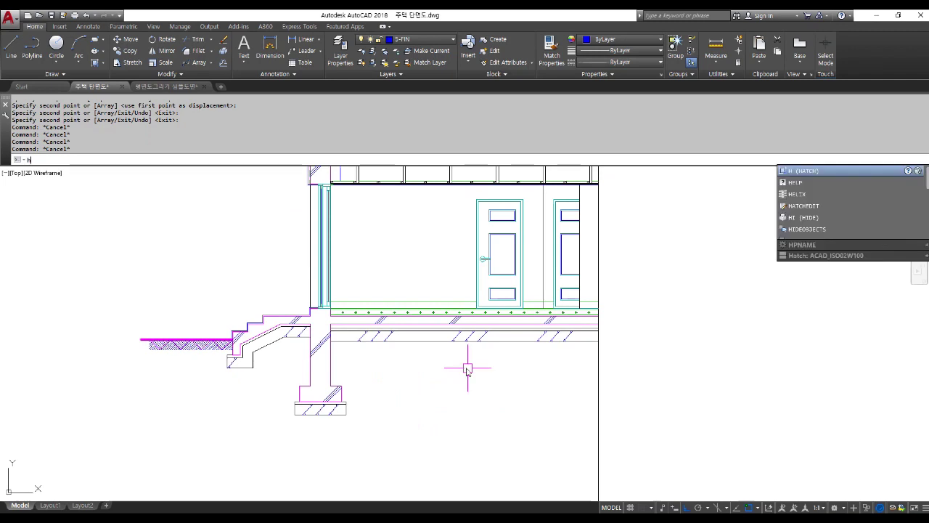
key(Return)
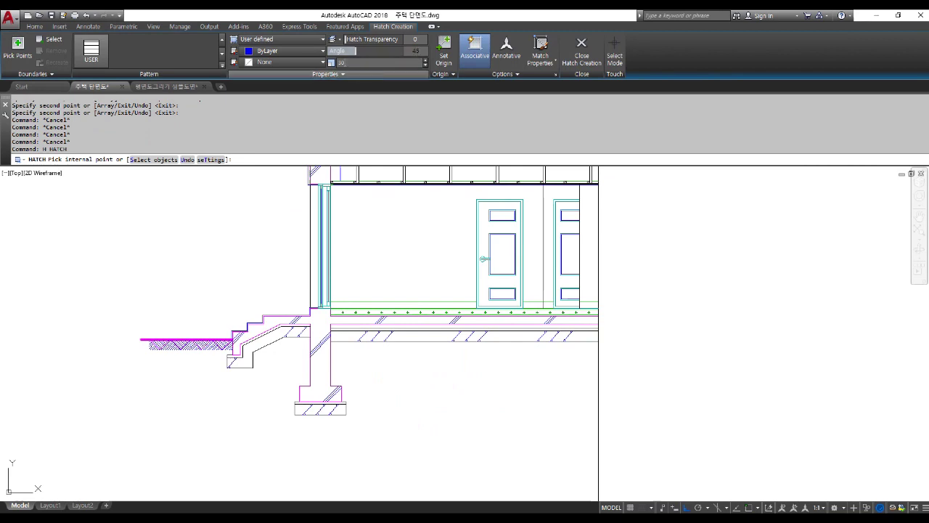
click(342, 74)
click(244, 109)
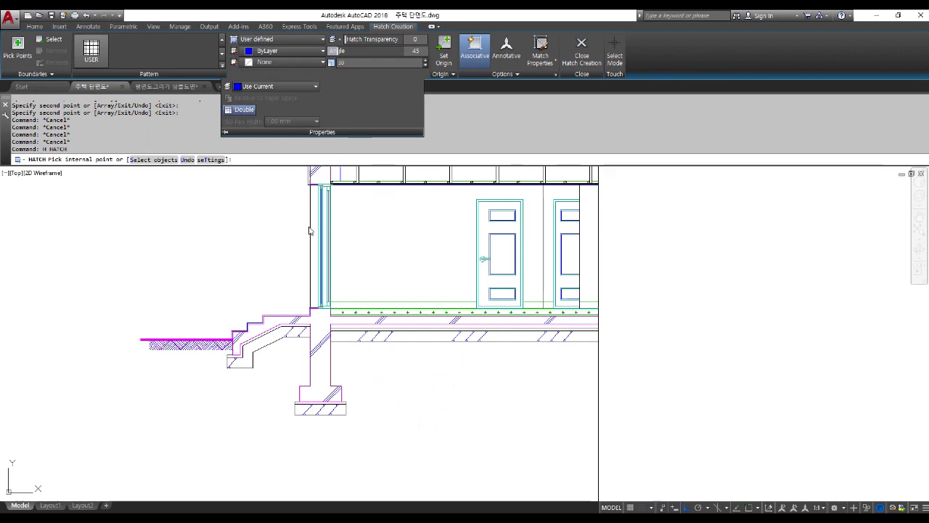
scroll(427, 349, up, 2)
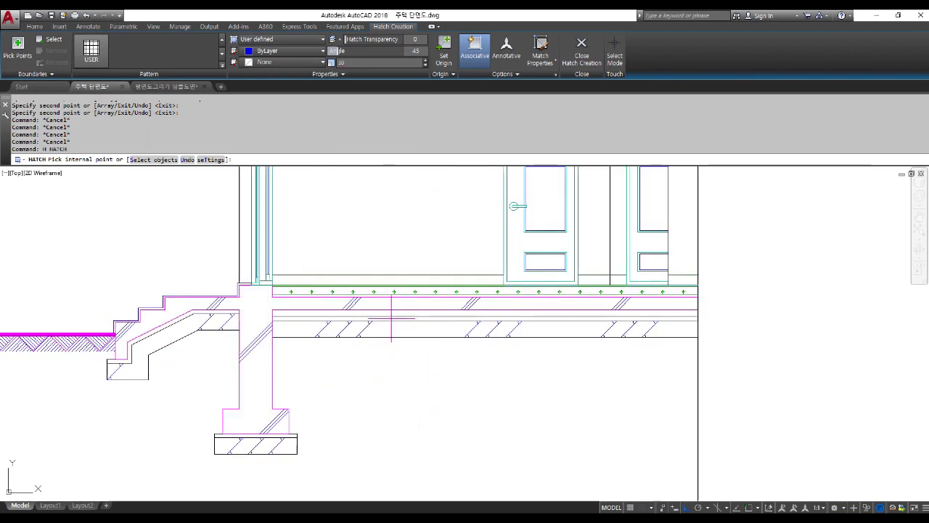
click(393, 314)
scroll(389, 296, up, 3)
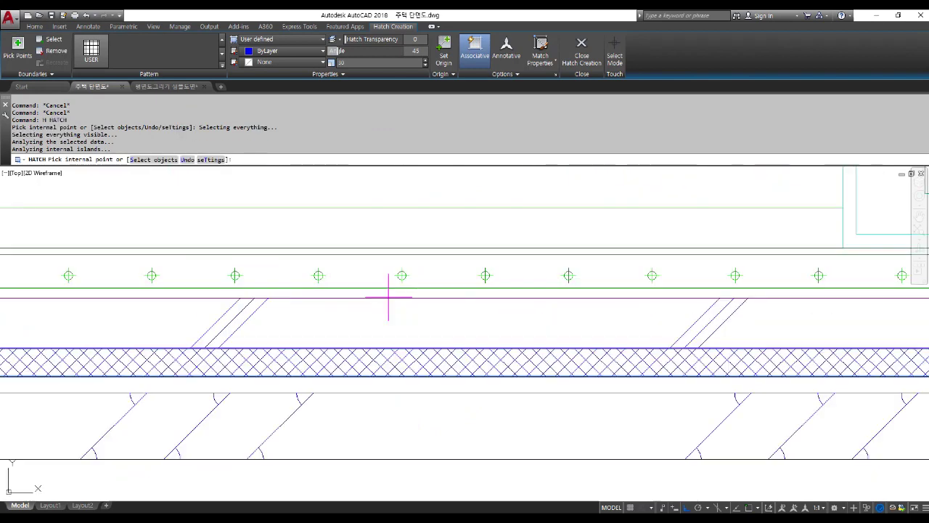
click(387, 293)
scroll(389, 293, down, 2)
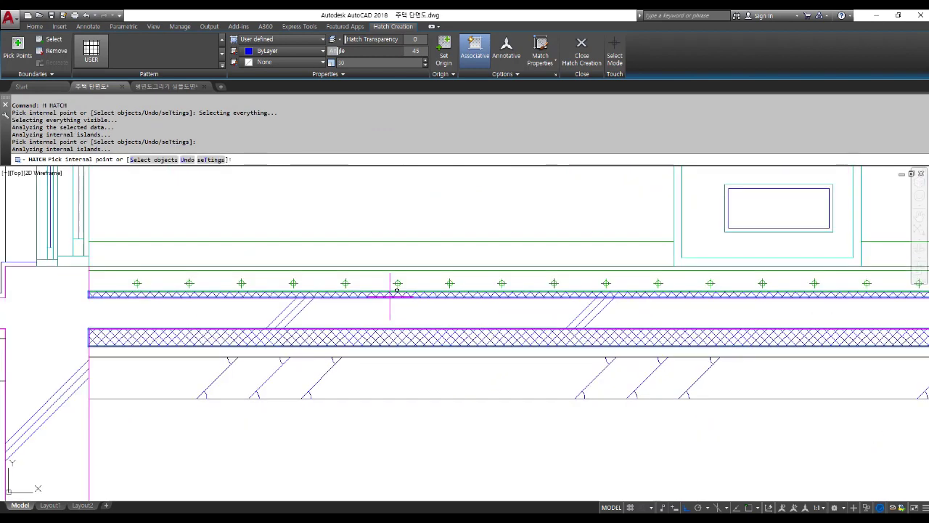
key(Return)
scroll(391, 386, up, 1)
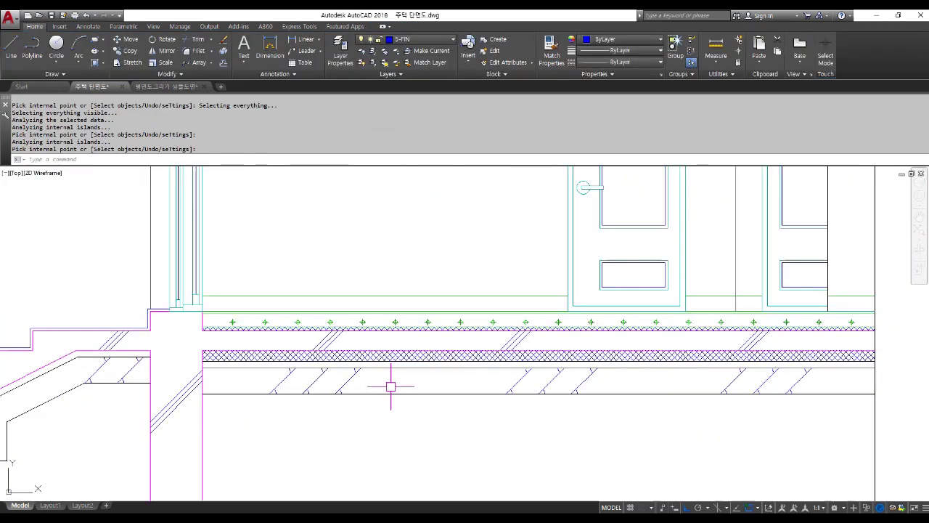
Crosshatch the insulation band along the inner eave wall and beneath the sloping roof slab, with a user-defined double hatch at 45 degrees, spacing 40.
scroll(402, 414, down, 2)
scroll(403, 413, down, 2)
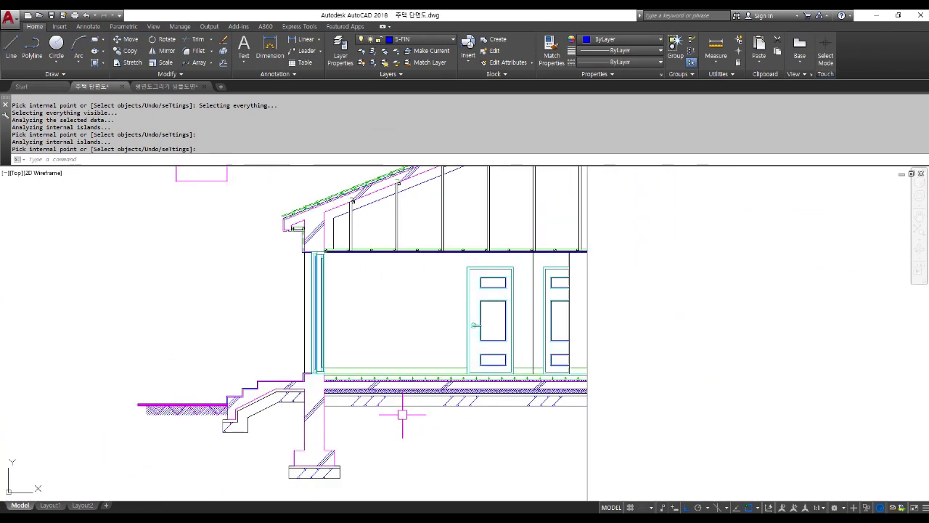
scroll(441, 254, up, 3)
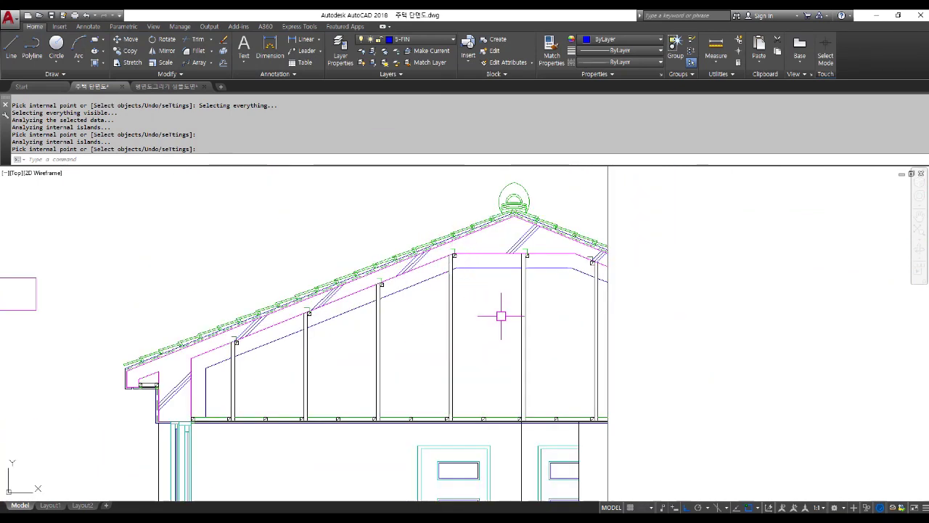
key(Escape)
key(Escape)
text(H)
key(Return)
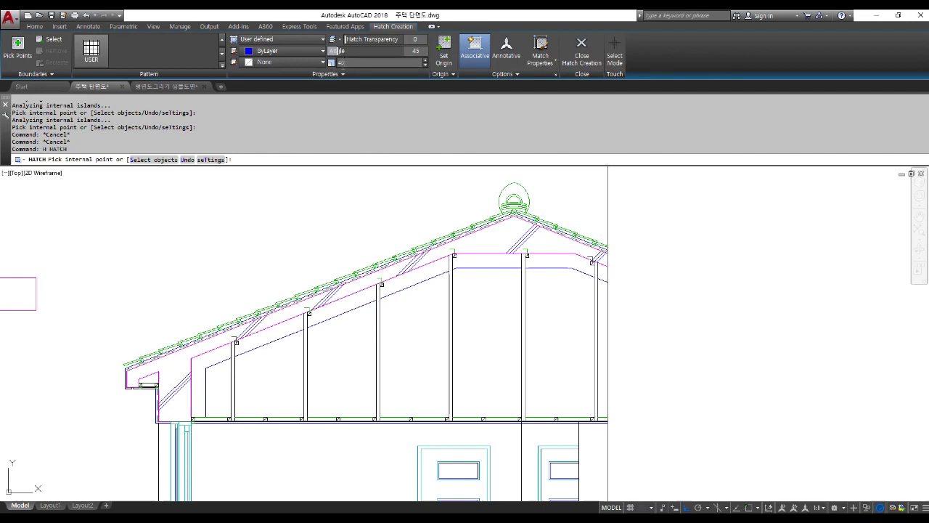
click(340, 75)
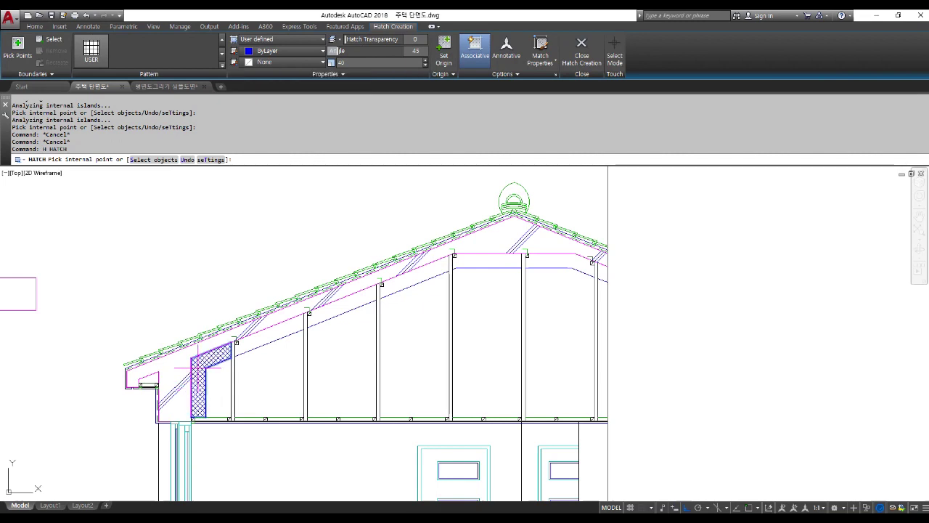
click(198, 374)
click(267, 334)
click(345, 312)
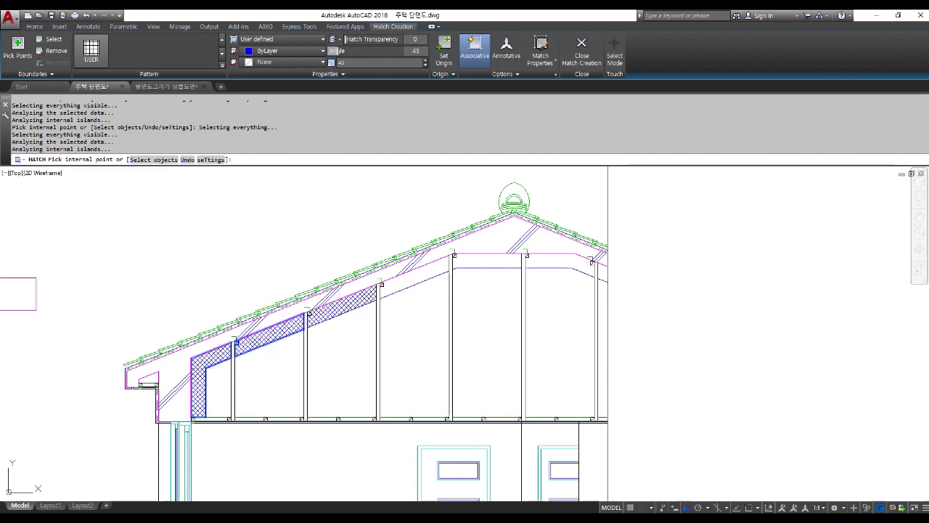
click(413, 279)
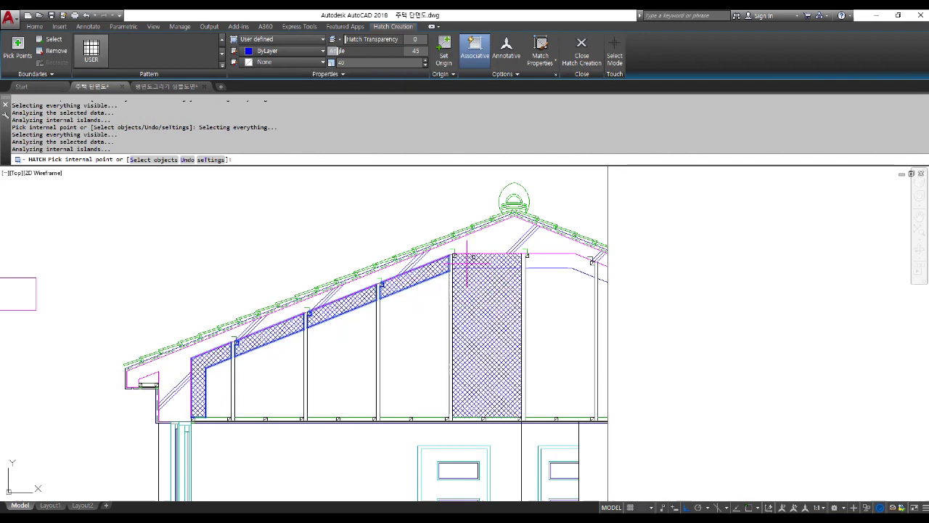
click(467, 263)
text(u)
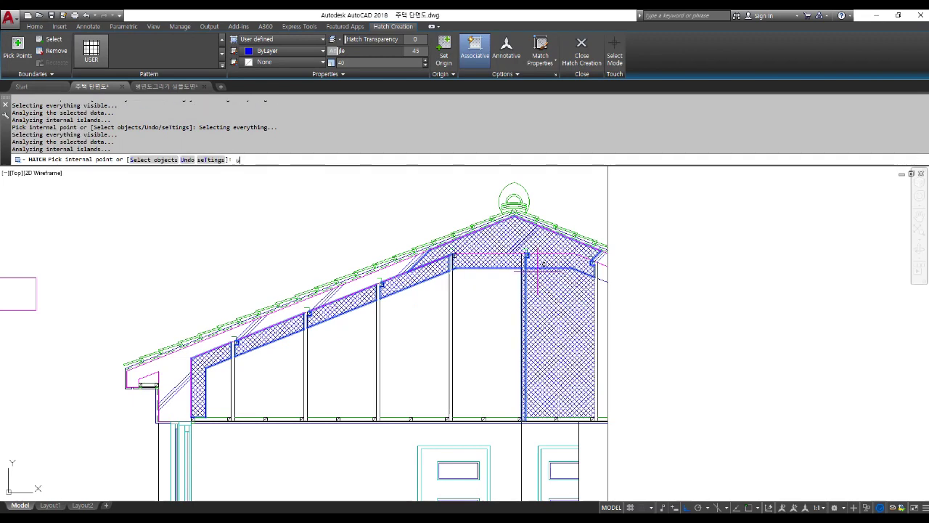
key(Return)
click(417, 280)
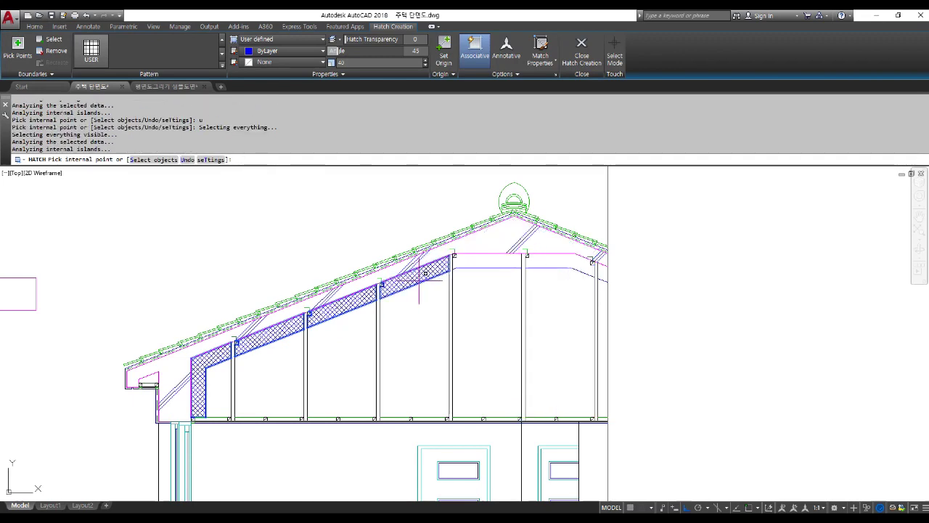
key(Return)
Crosshatch the two insulation bays below the ridge and the short bay beside the cut line with the same user-defined double hatch, spacing 40.
scroll(512, 286, up, 4)
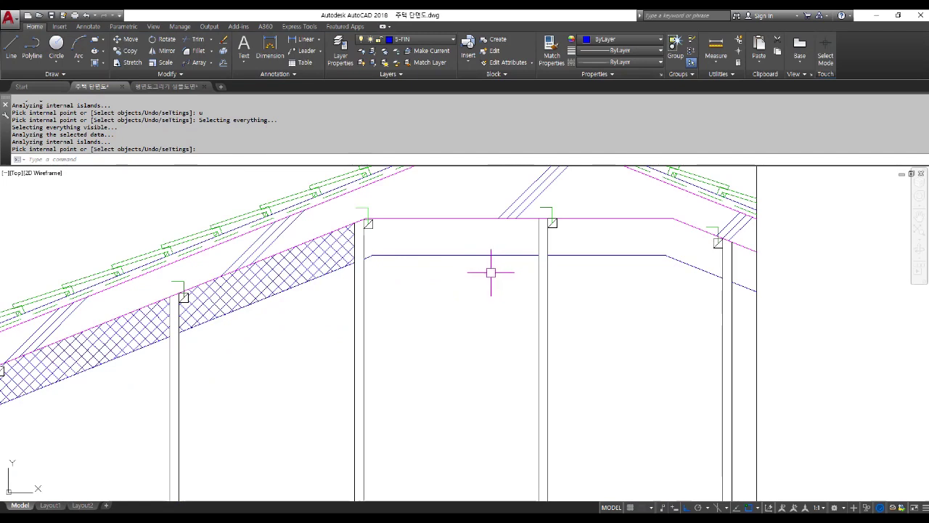
middle_drag(521, 255, 452, 292)
scroll(442, 293, up, 2)
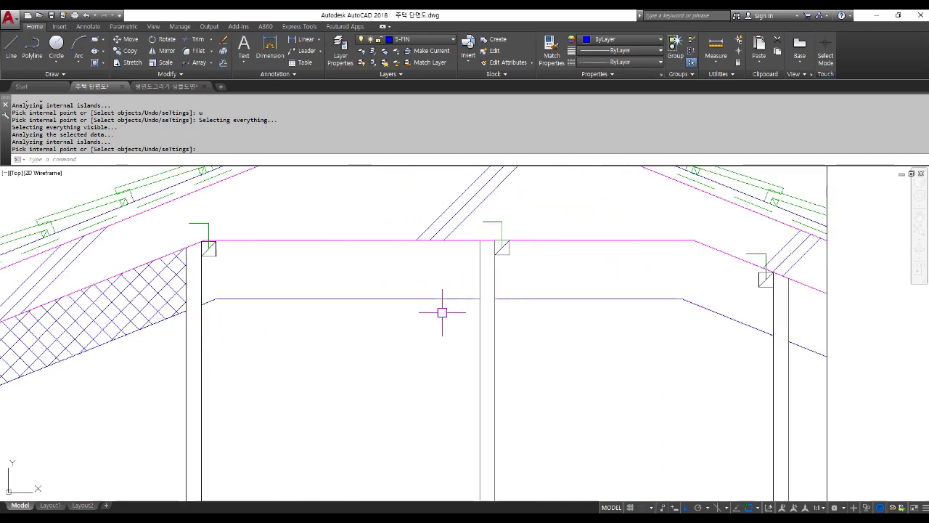
text(H)
key(Return)
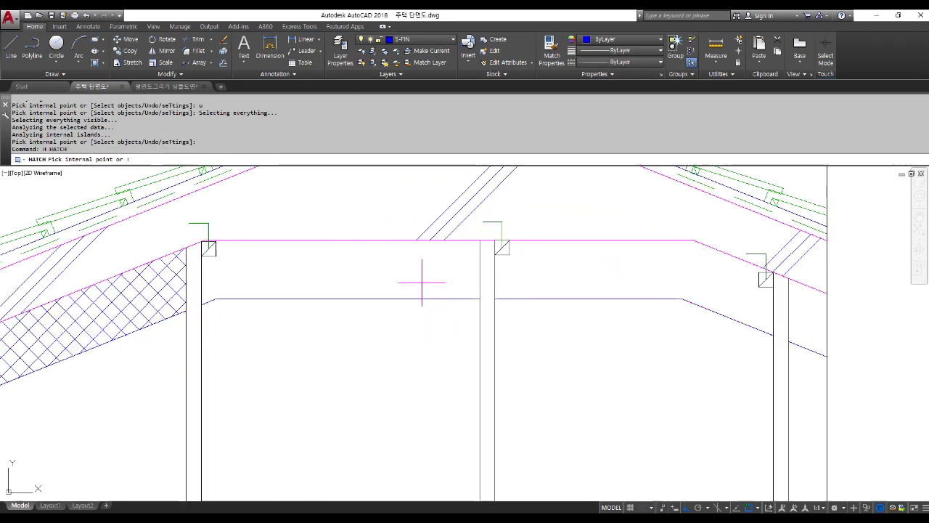
click(421, 276)
click(549, 285)
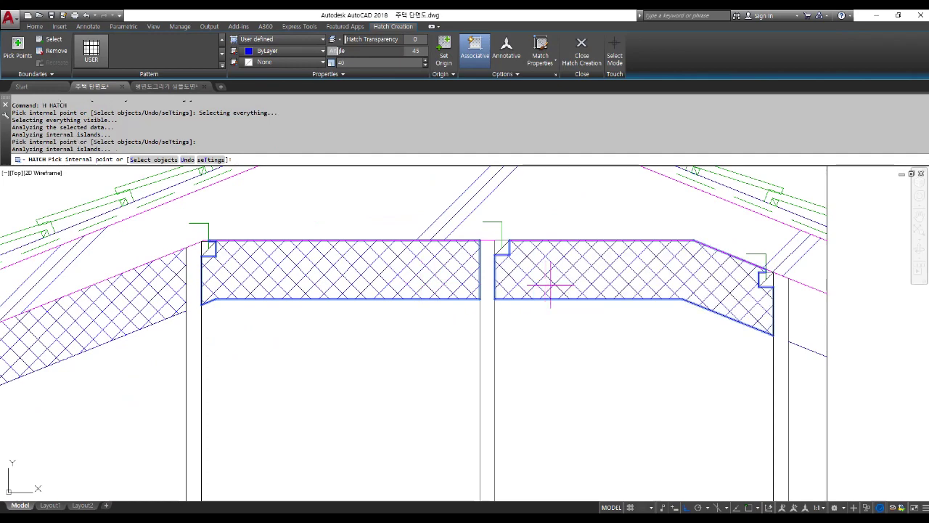
click(803, 321)
key(space)
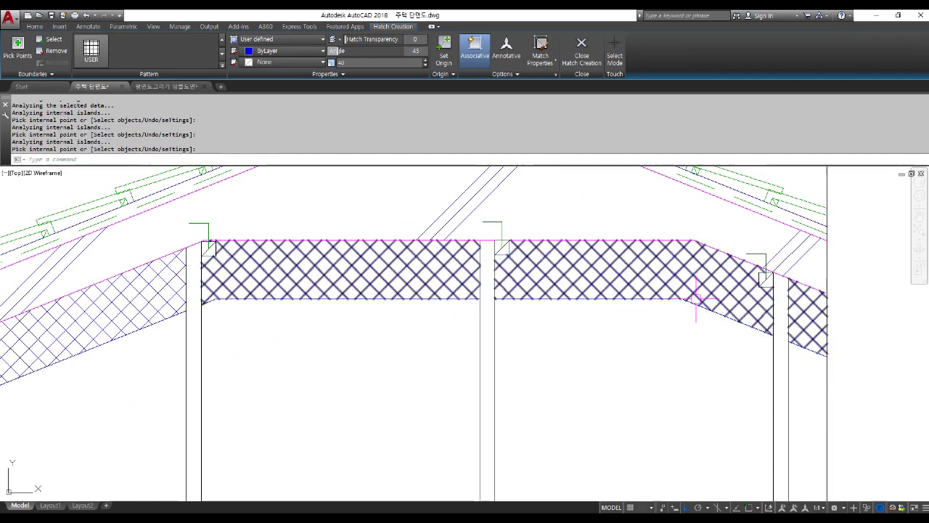
Examine the hatched section as a whole, including the roof insulation, floor layers, steps, footing and eave.
scroll(406, 284, down, 2)
scroll(407, 283, down, 2)
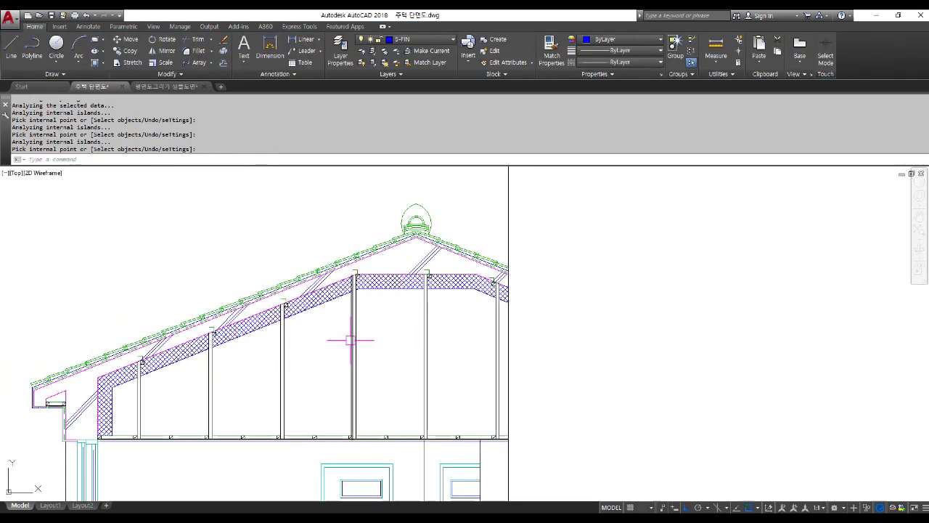
scroll(403, 299, down, 2)
middle_drag(338, 367, 358, 307)
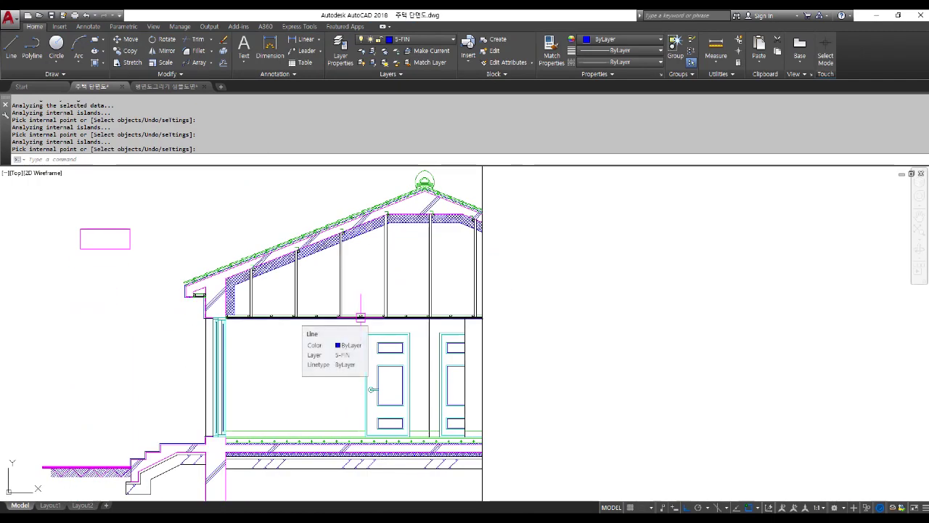
scroll(361, 317, down, 4)
scroll(337, 357, up, 2)
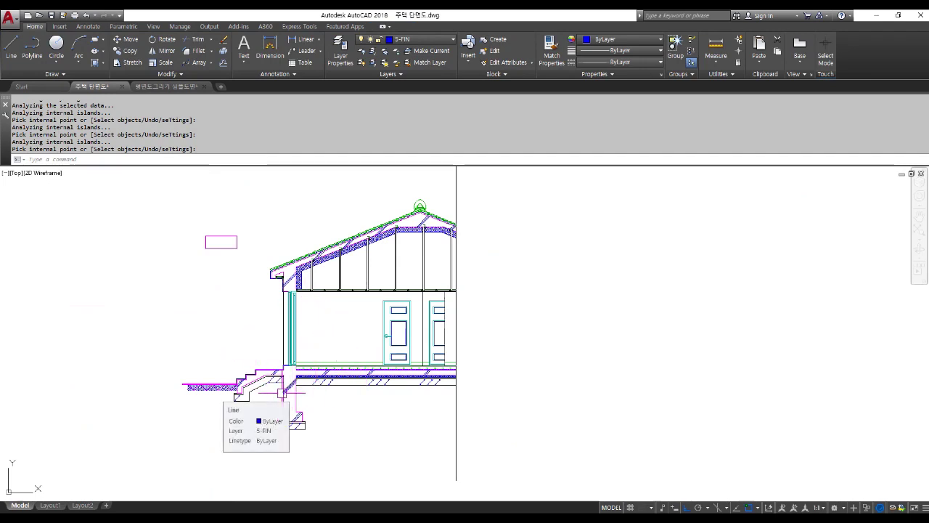
key(Return)
scroll(424, 428, up, 2)
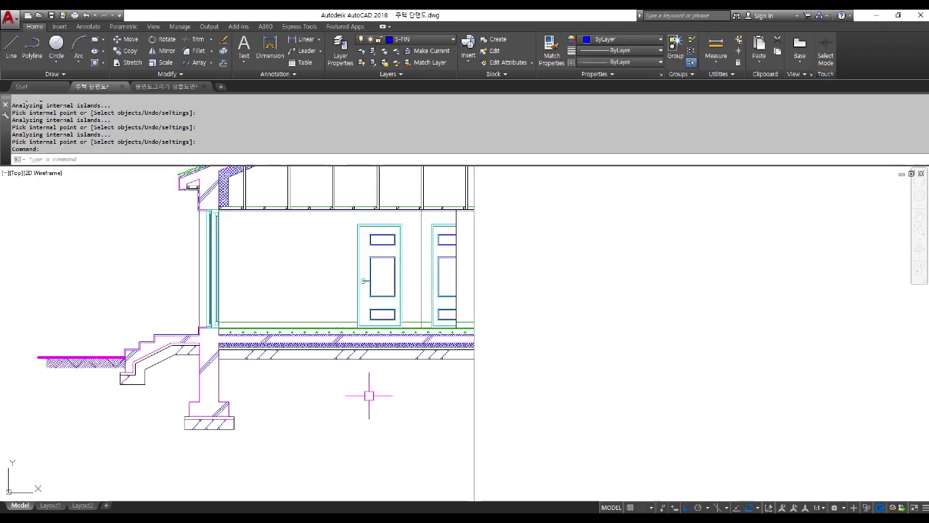
scroll(369, 396, down, 3)
scroll(242, 283, up, 5)
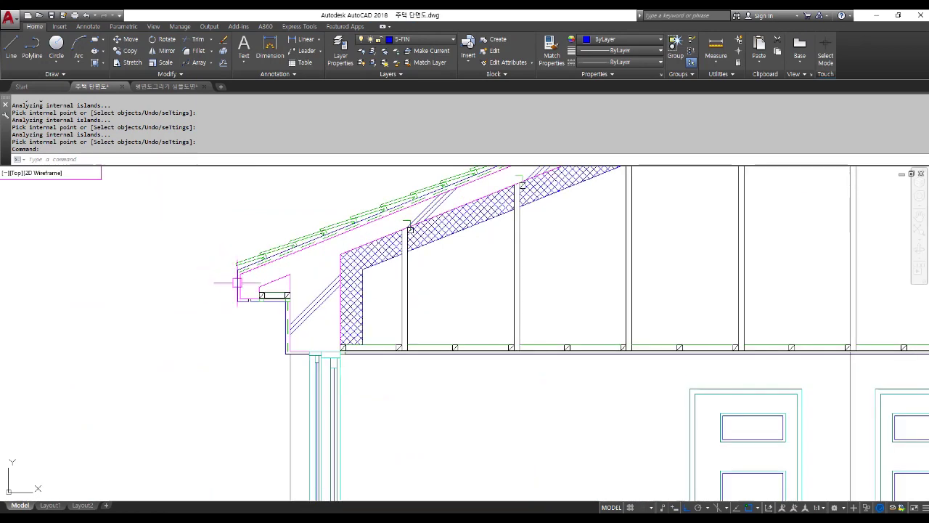
scroll(277, 308, down, 3)
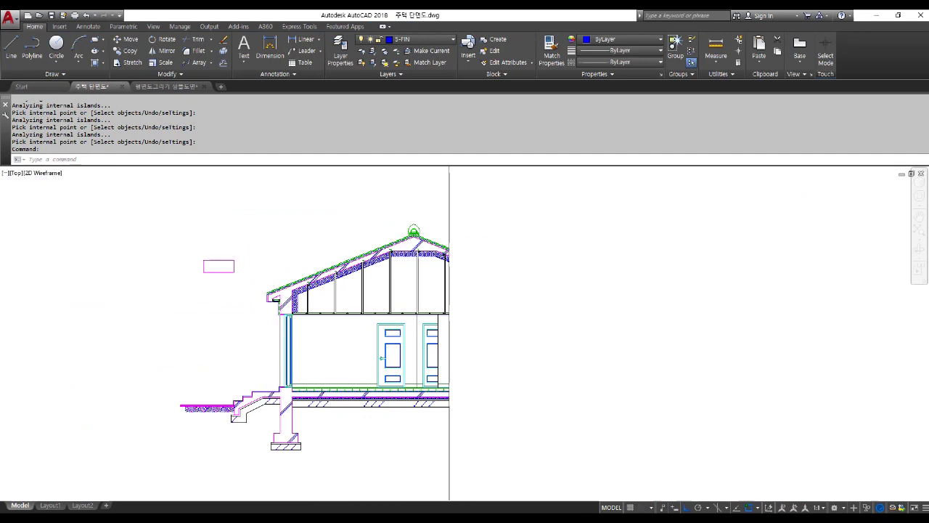
Make 3-ETC the current layer and draw a small rectangle extending outward from the upper outer wall corner of the plan's projecting bay.
scroll(271, 383, down, 3)
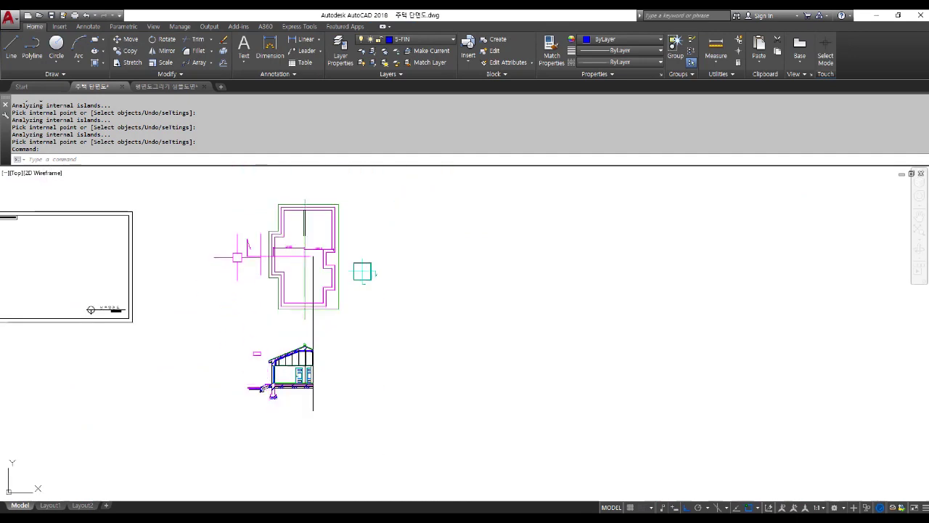
middle_drag(237, 256, 267, 267)
click(406, 40)
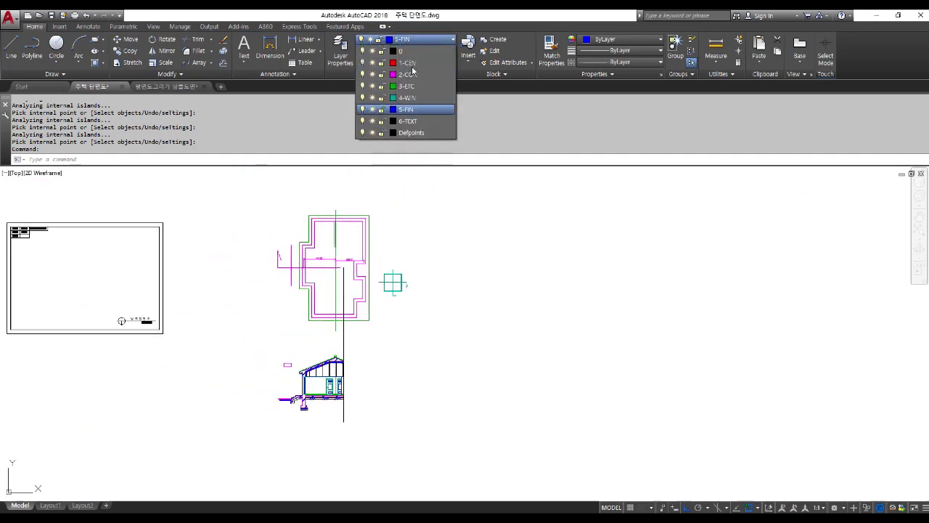
click(407, 85)
scroll(293, 281, up, 2)
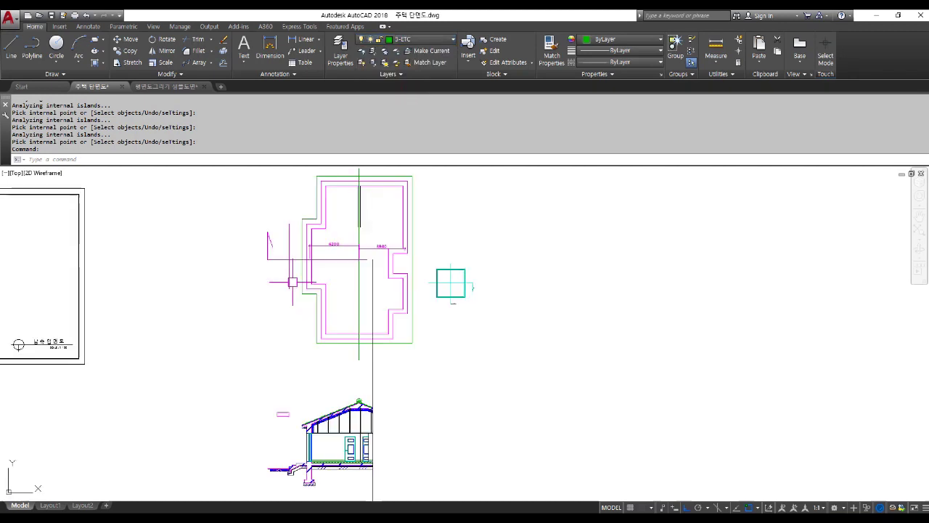
scroll(293, 282, up, 2)
text(rec)
key(Return)
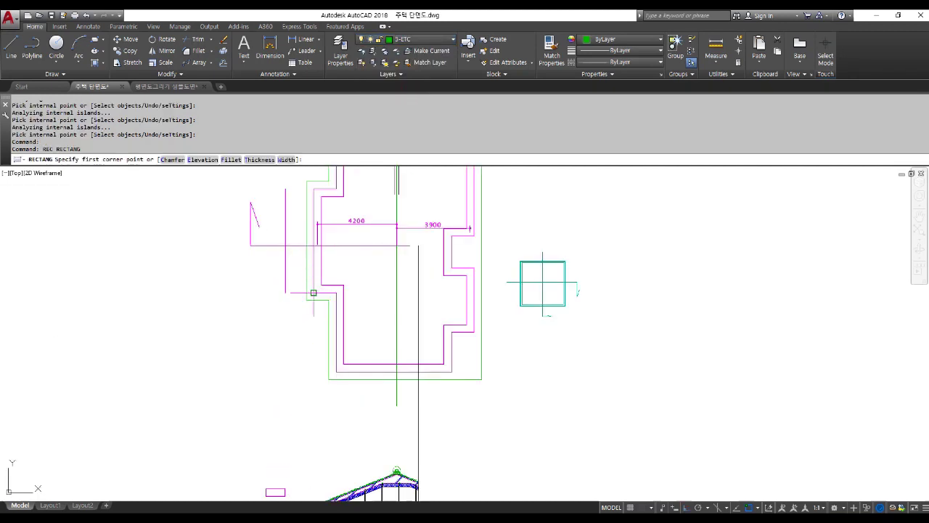
scroll(292, 182, up, 3)
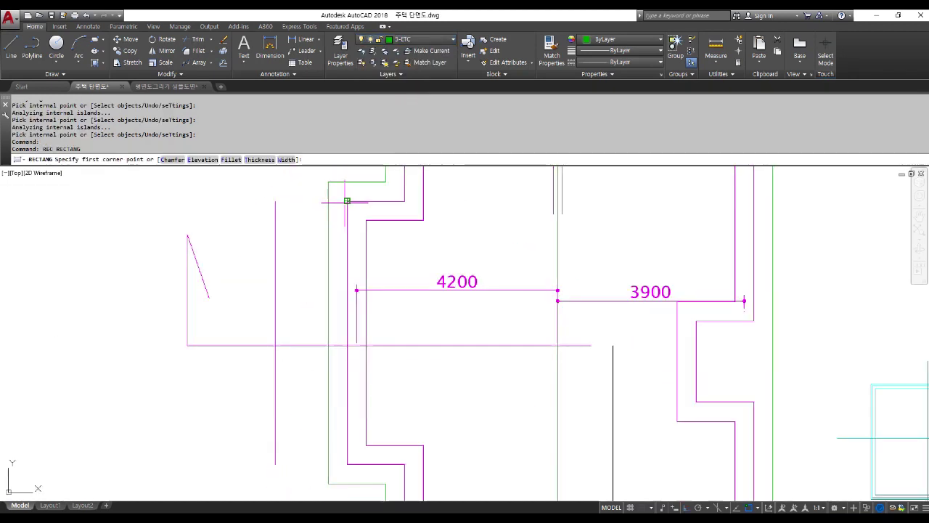
click(321, 212)
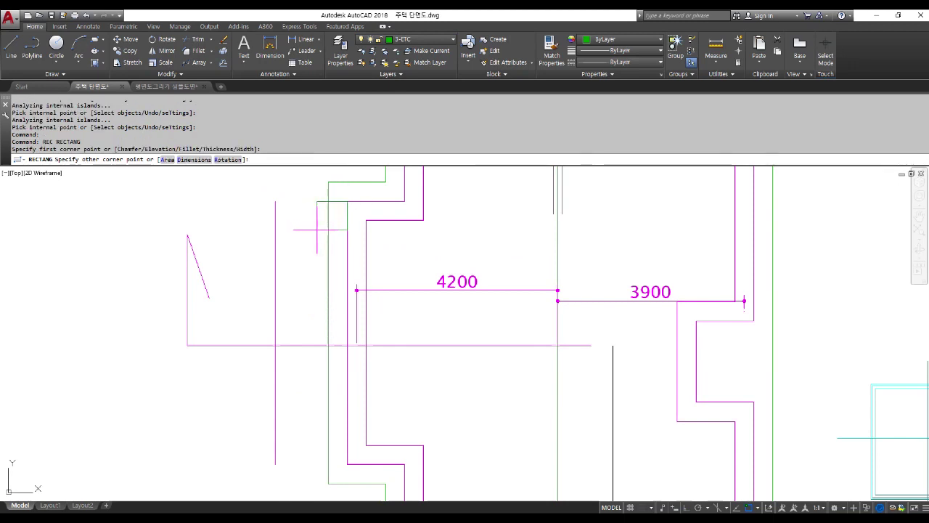
click(316, 230)
scroll(315, 265, down, 2)
middle_drag(332, 290, 357, 391)
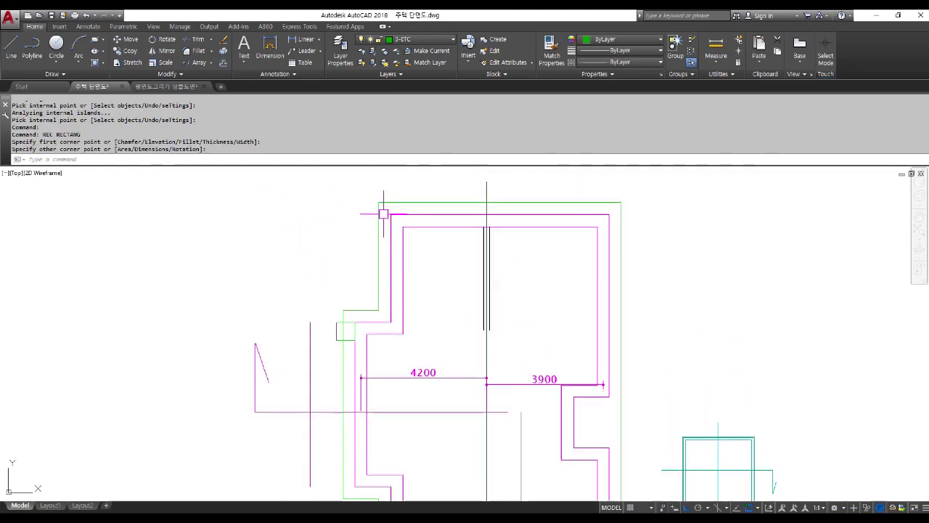
Draw small rectangles extending outward from the upper and lower corners of the plan's outer wall, on the projecting bay's side.
key(Return)
click(392, 215)
click(368, 235)
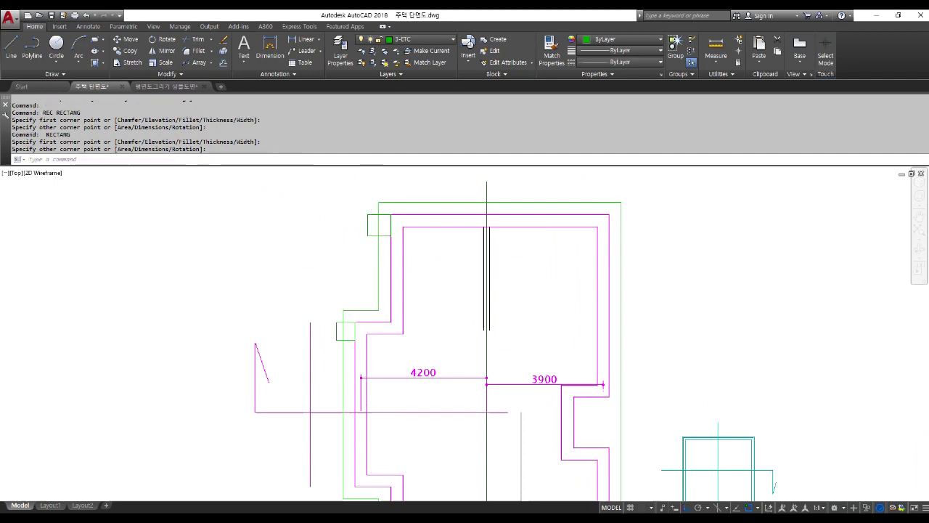
scroll(369, 235, down, 3)
scroll(377, 451, up, 5)
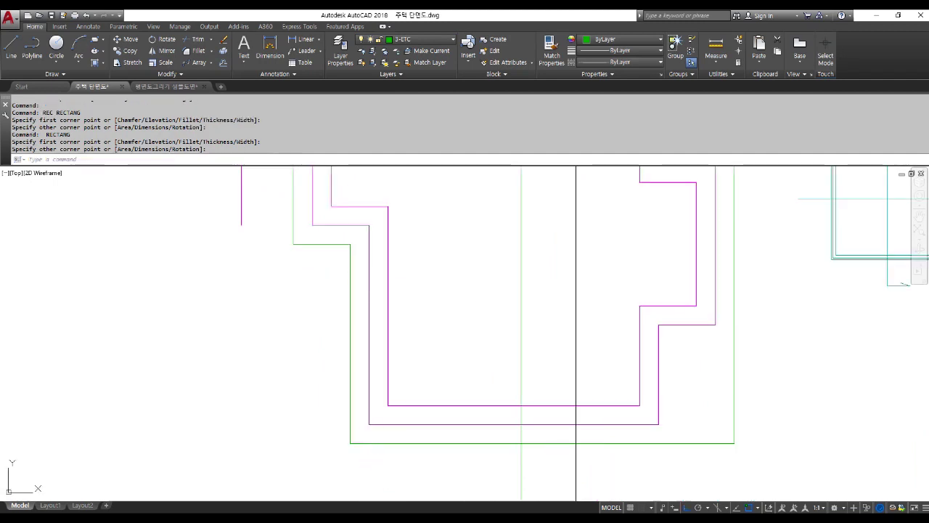
key(Return)
click(368, 424)
click(335, 391)
scroll(335, 391, down, 2)
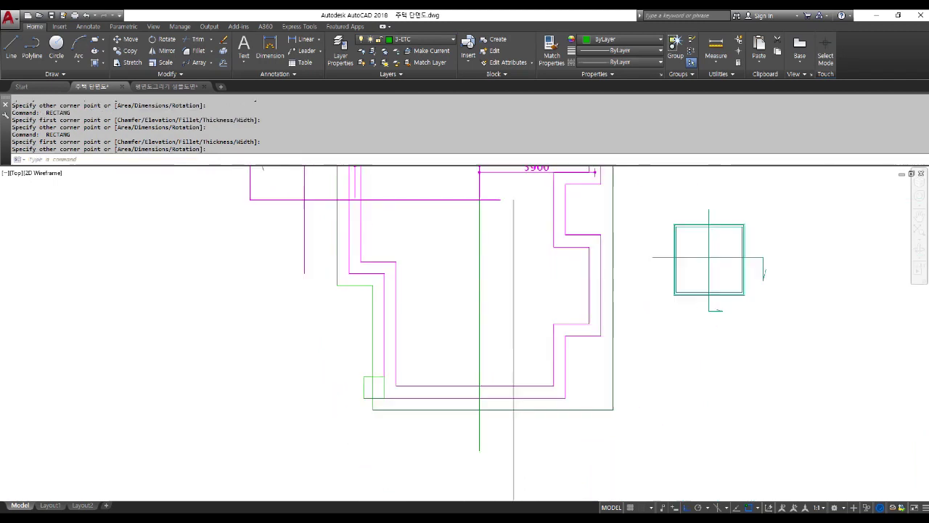
Draw a 200 by 200 square for the gutter in the section, outward and upward from the eave fascia's lower outer corner.
scroll(406, 366, down, 2)
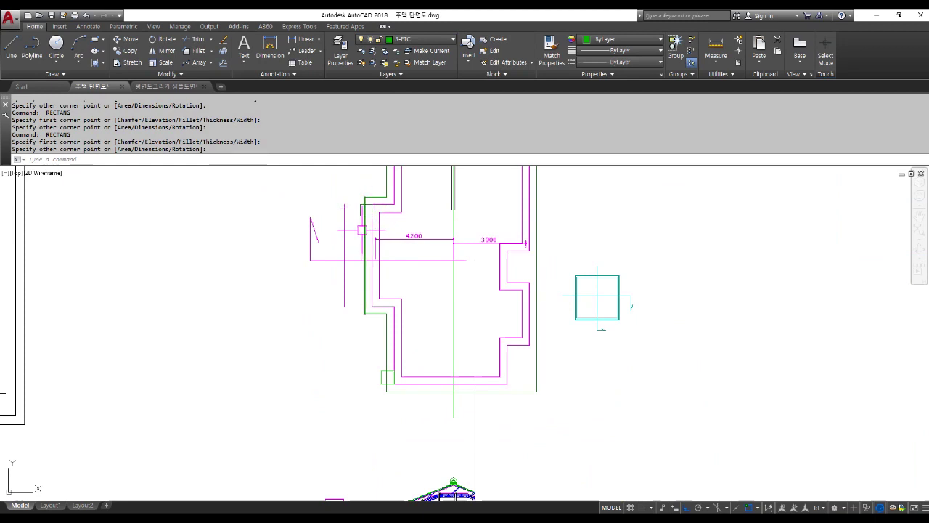
scroll(367, 239, down, 2)
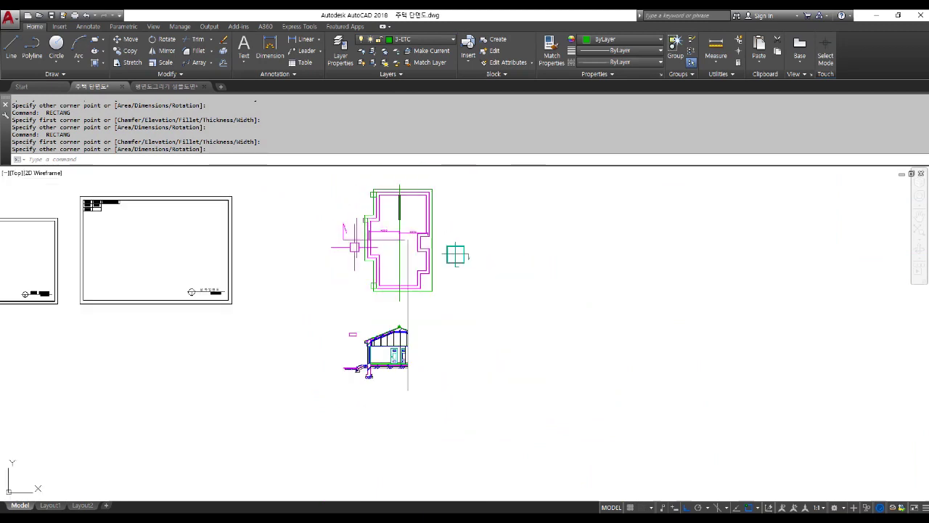
scroll(366, 240, up, 1)
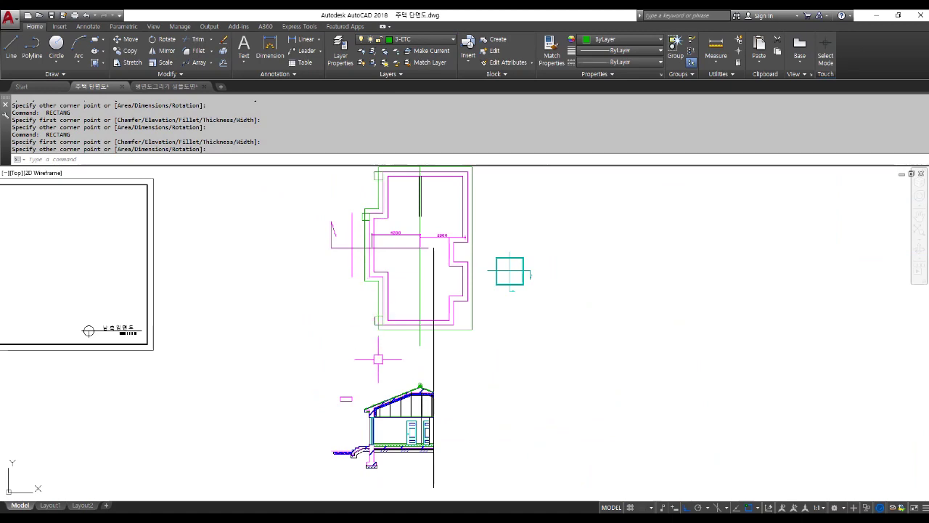
scroll(374, 432, up, 5)
scroll(359, 417, up, 2)
middle_drag(340, 365, 383, 409)
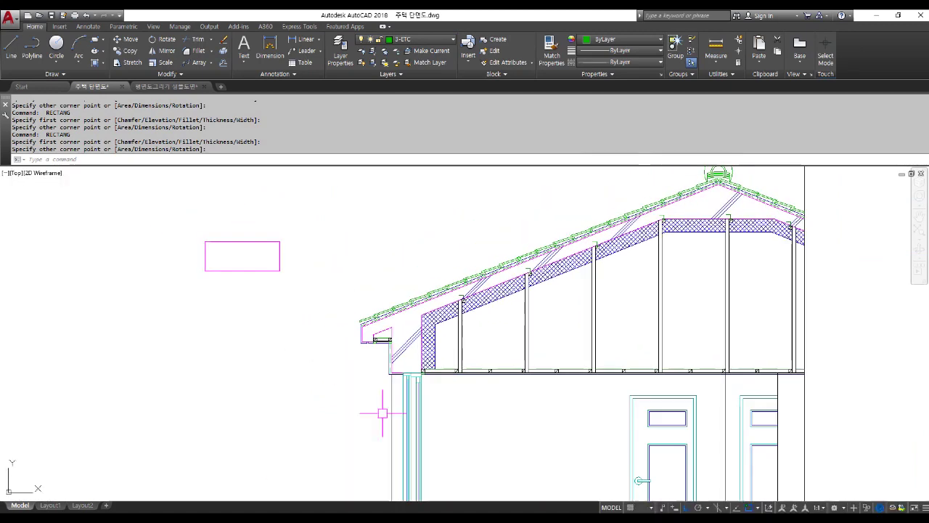
key(Escape)
key(Escape)
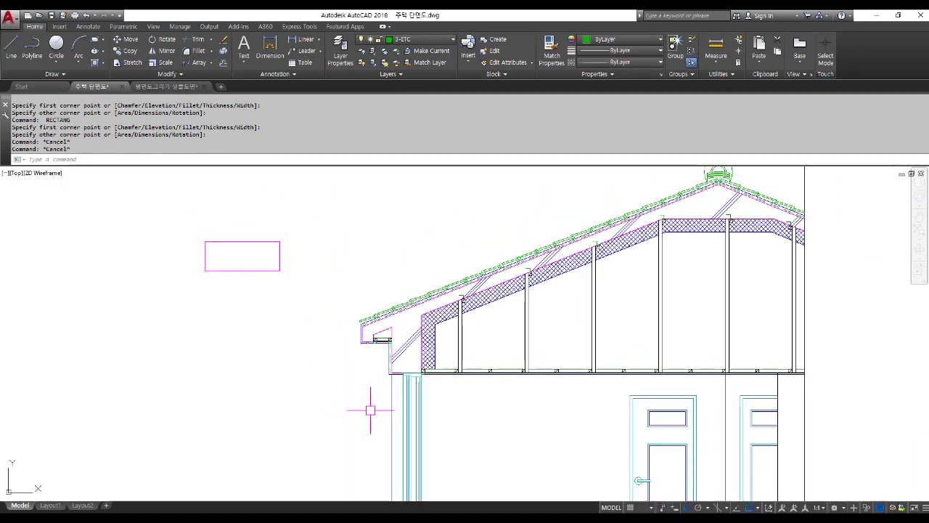
scroll(350, 375, up, 3)
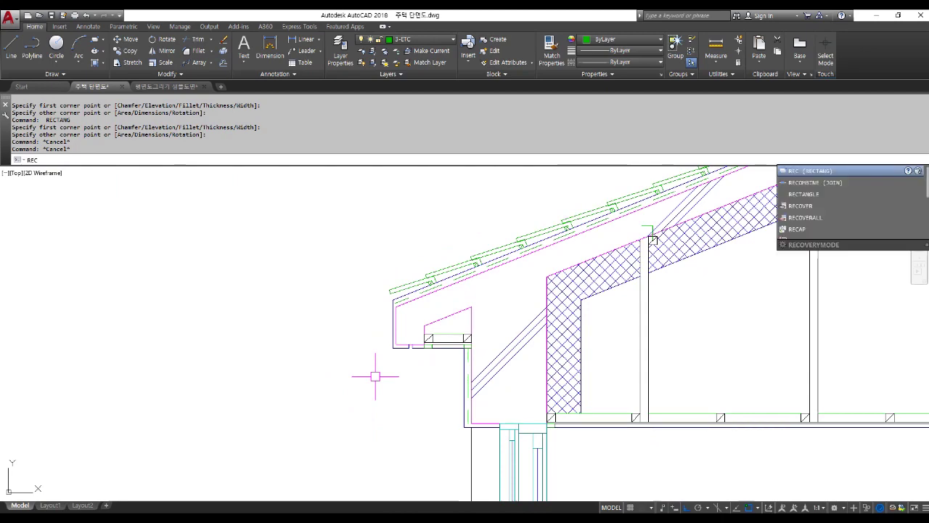
key(Return)
scroll(383, 351, up, 4)
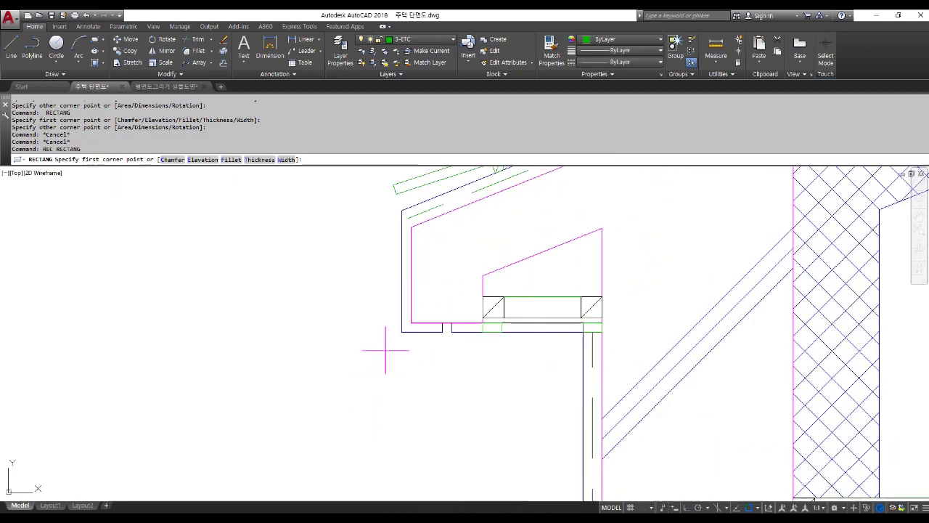
click(401, 332)
scroll(401, 332, down, 2)
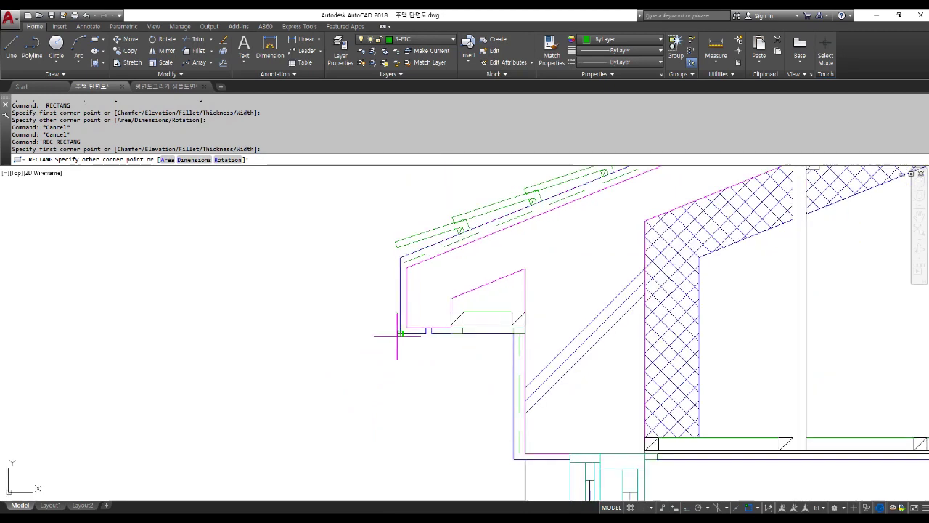
text(@)
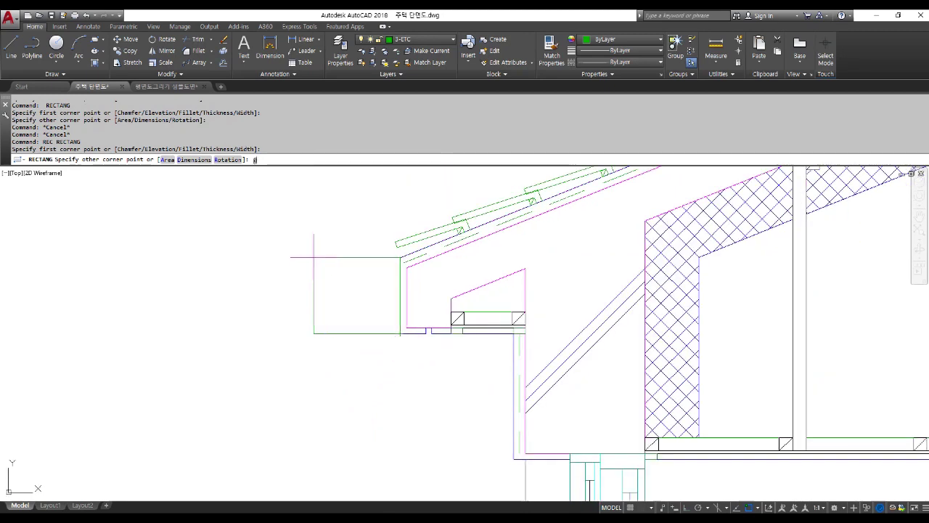
text(-200,200)
key(Return)
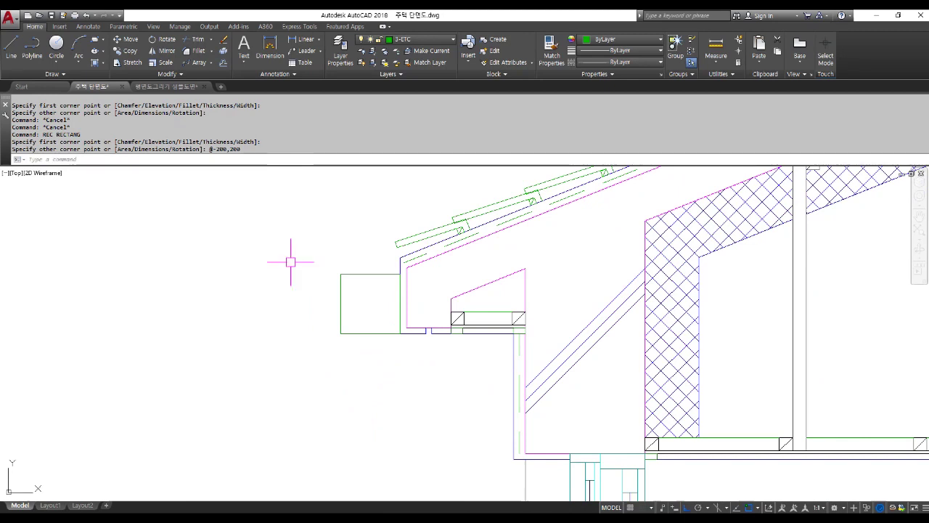
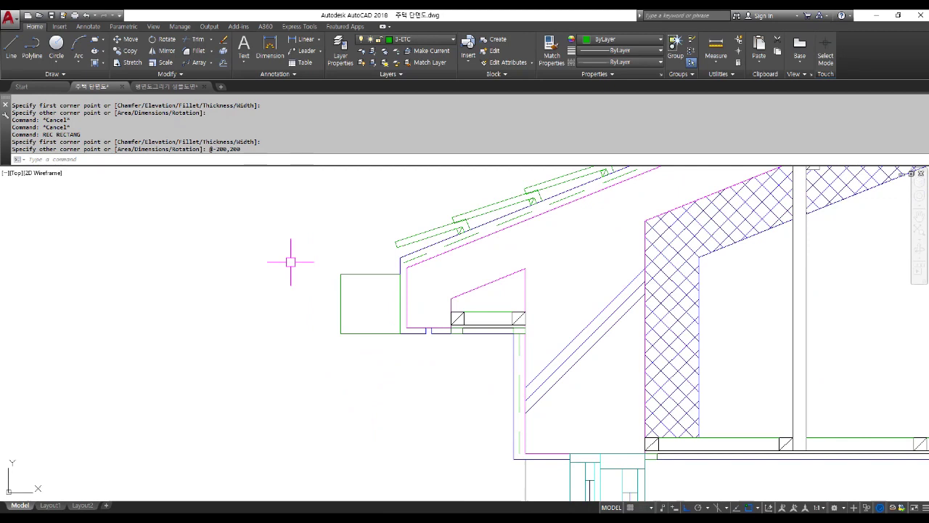
Copy the gutter square by its upper inner corner to the corner where the eave soffit meets the outer wall.
text(co)
key(Return)
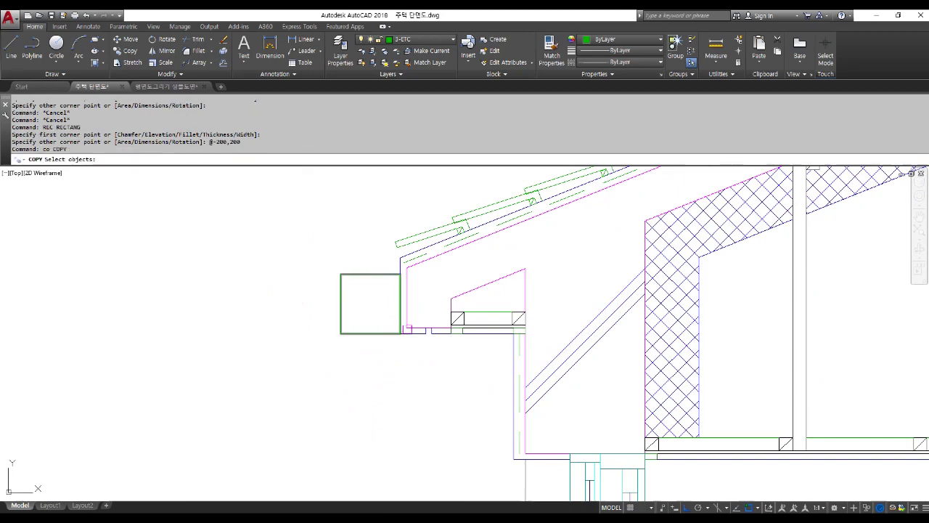
click(384, 333)
key(Return)
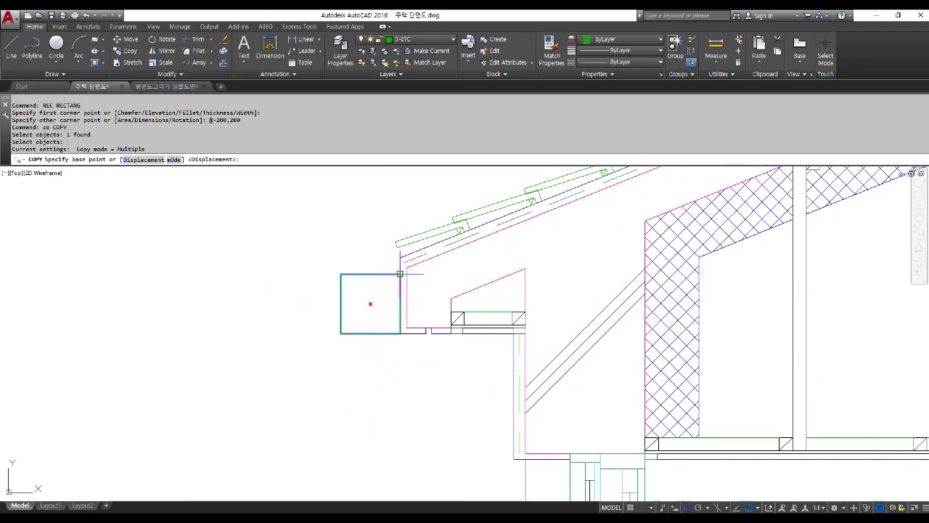
click(400, 274)
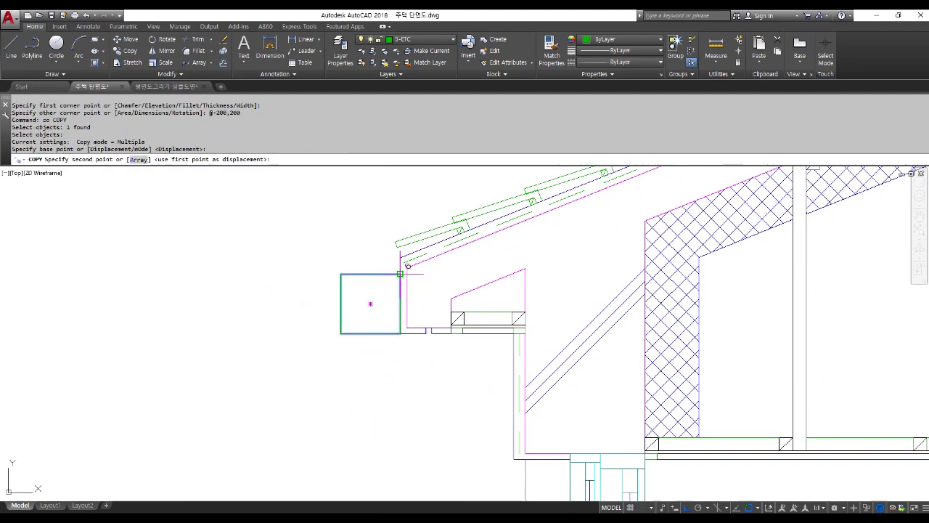
click(514, 333)
key(Return)
Set the multiline scale to 100 and draw a short vertical multiline down from the bottom midpoint of the outer gutter square.
scroll(382, 376, down, 2)
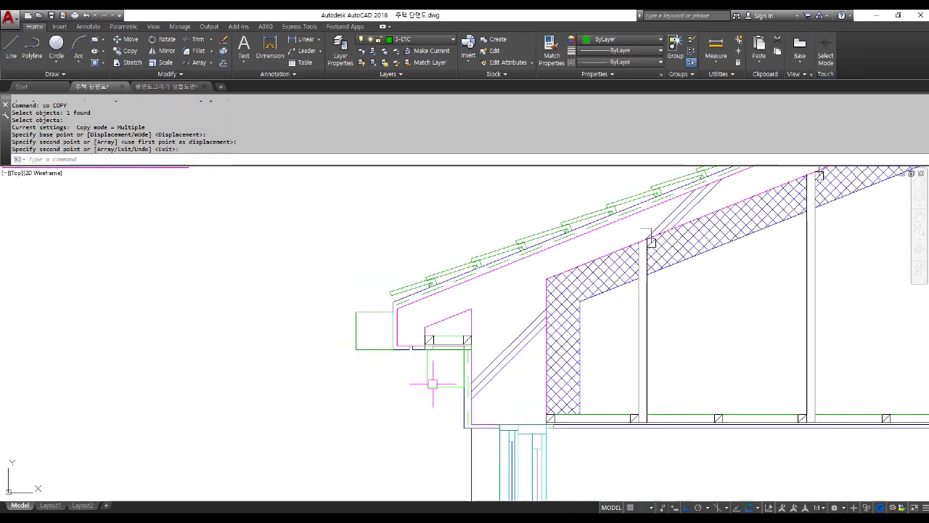
scroll(431, 377, down, 2)
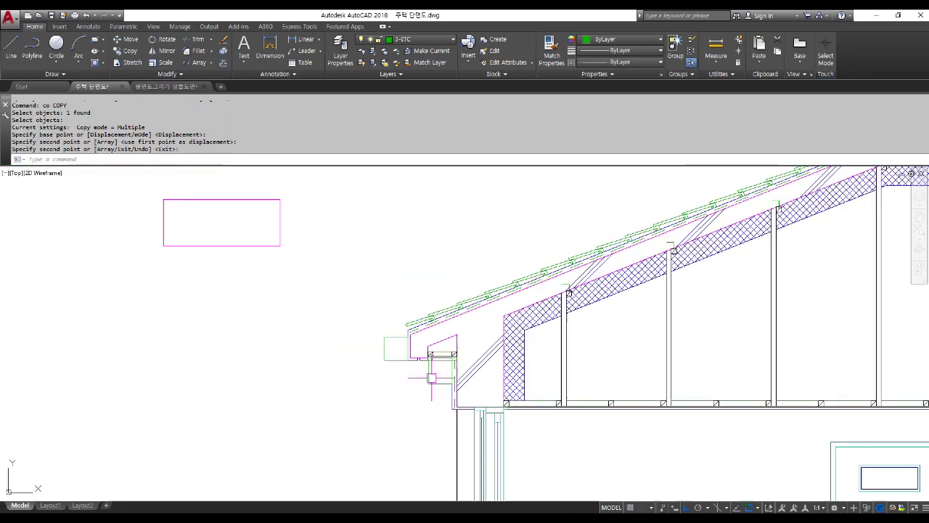
middle_drag(421, 363, 380, 290)
middle_drag(423, 365, 408, 349)
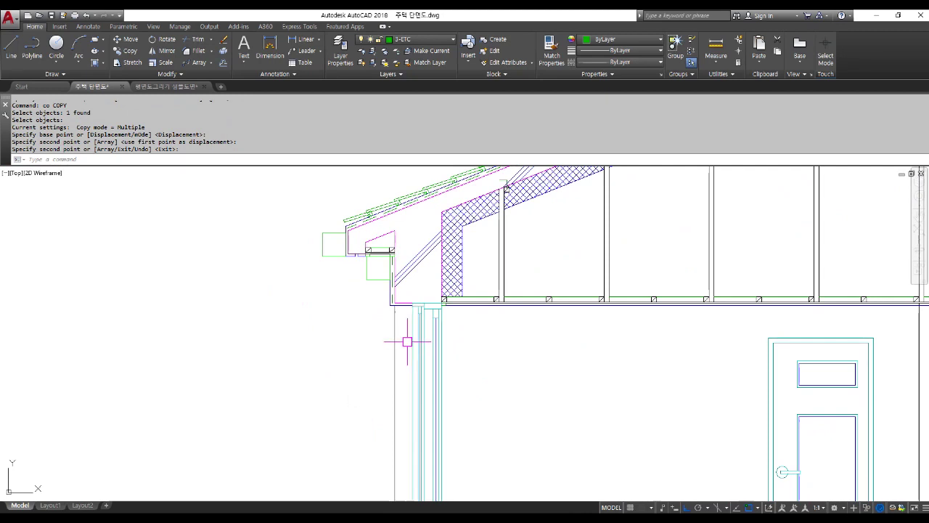
scroll(334, 258, up, 4)
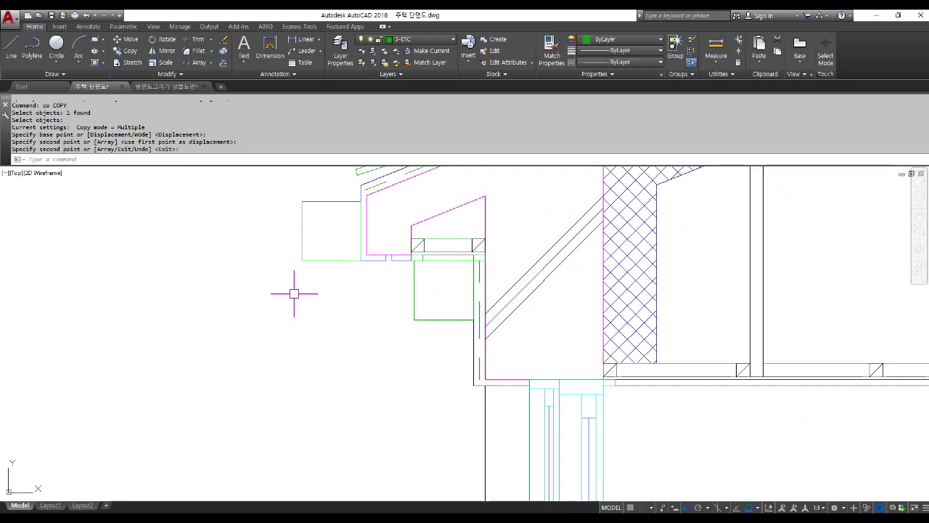
text(l)
key(Return)
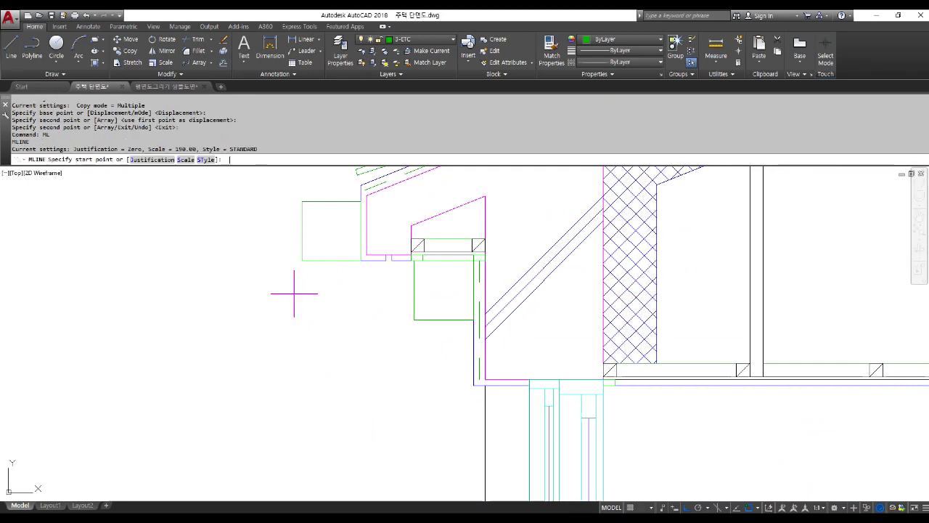
text(s)
key(Return)
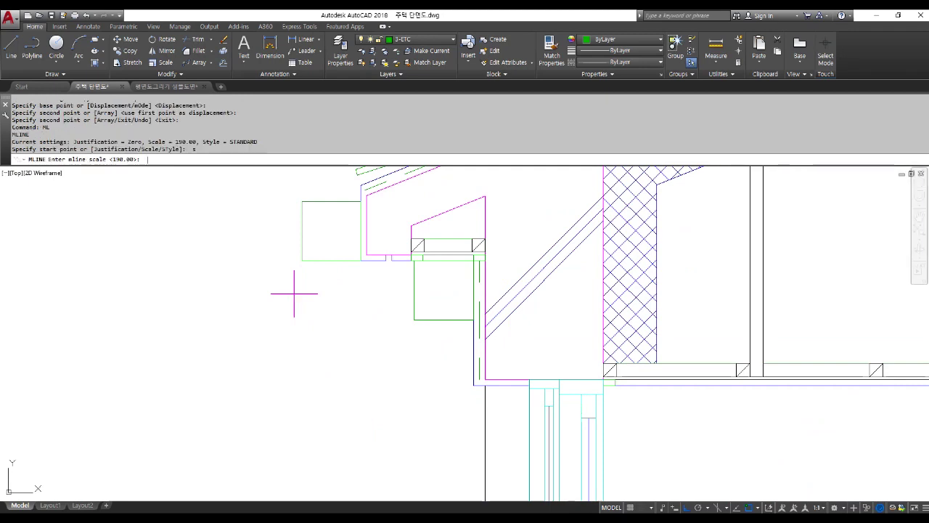
text(100)
key(Return)
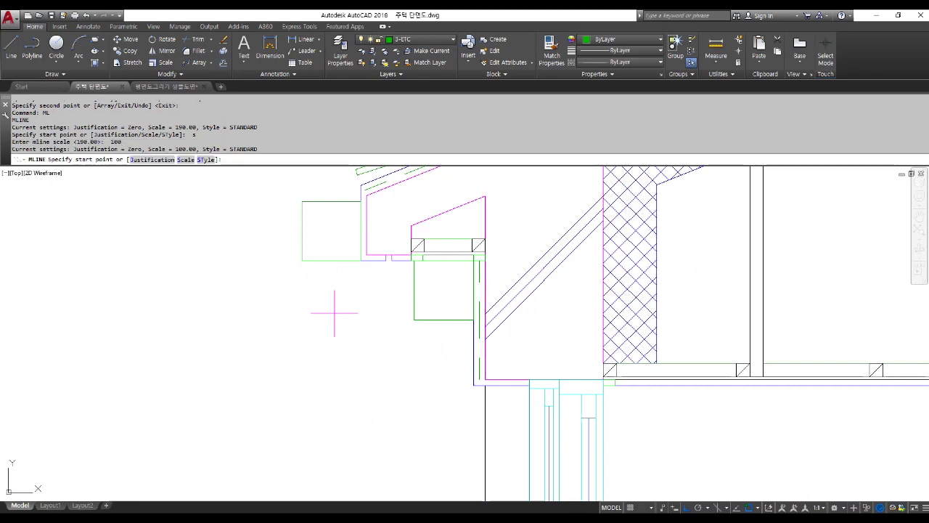
click(331, 259)
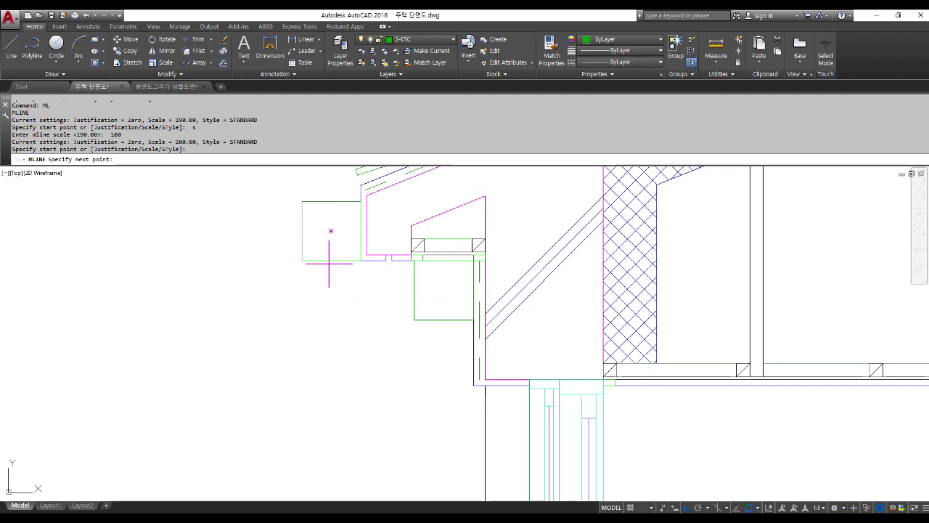
click(331, 329)
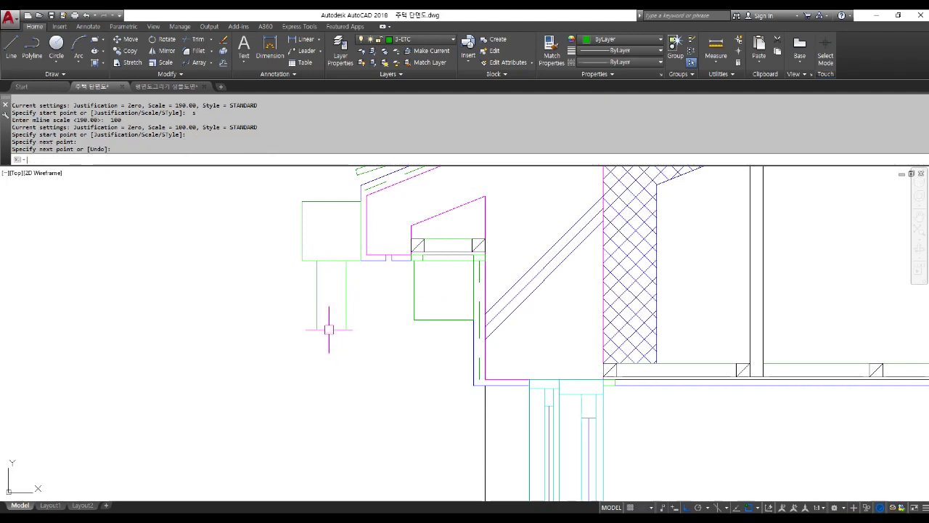
key(Return)
Draw a short horizontal multiline outward from the midpoint of the wall-side square's outer edge, stopping short of the vertical one.
key(Return)
click(413, 290)
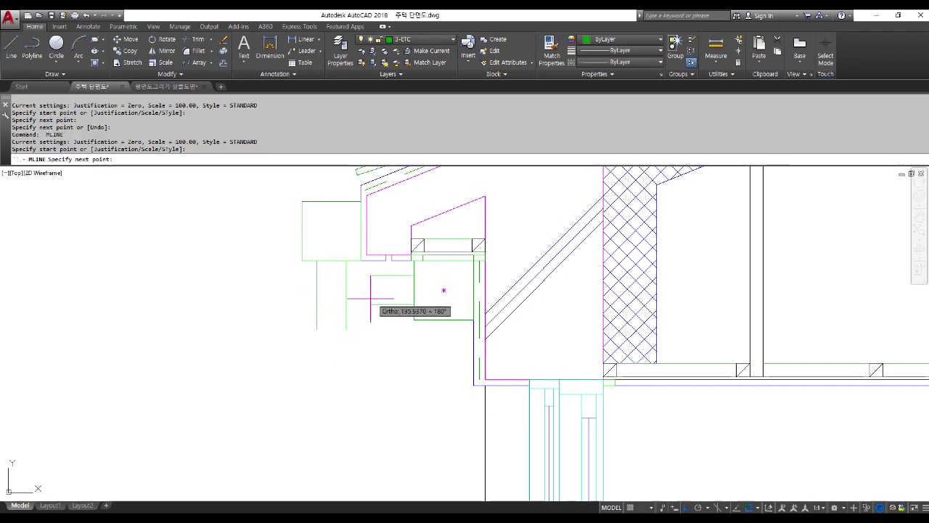
click(358, 290)
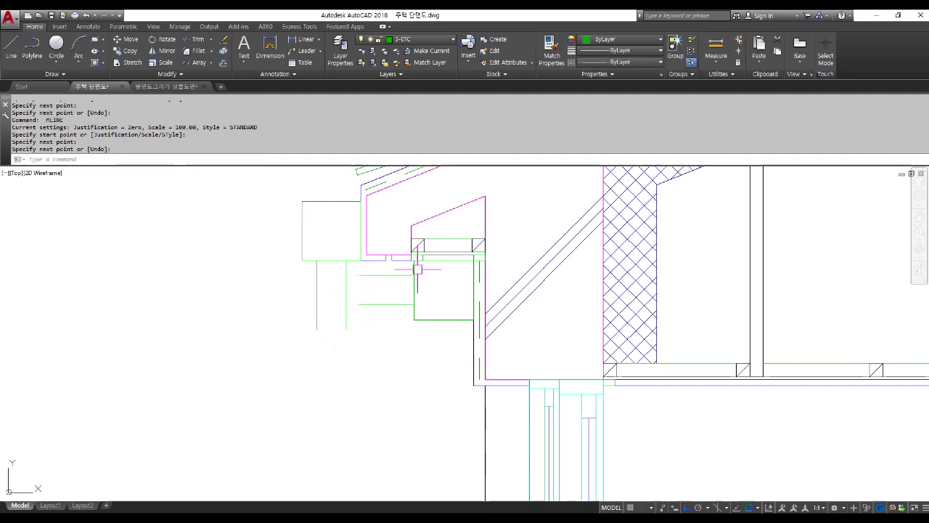
scroll(408, 230, down, 4)
key(Return)
Draw the downpipe as a vertical multiline from the wall-side square's bottom midpoint down to the landing surface above the steps.
key(Return)
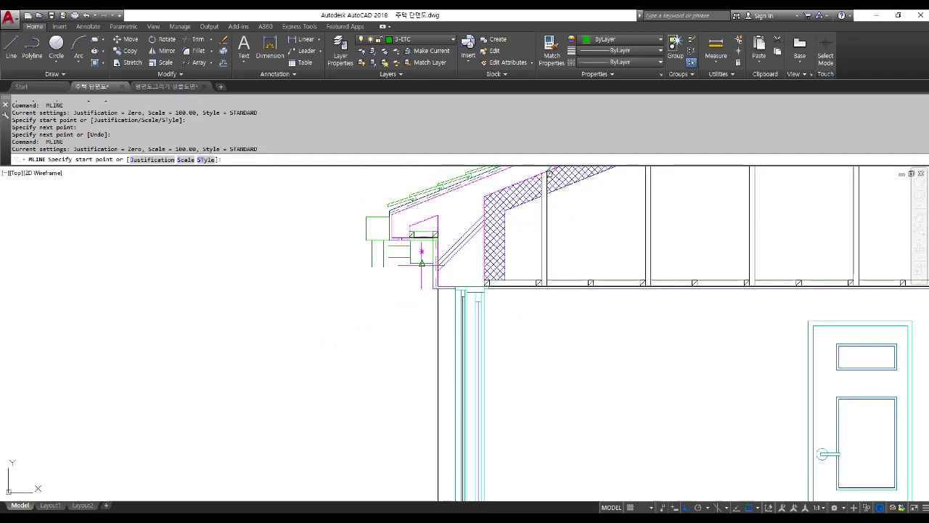
click(421, 263)
scroll(422, 262, down, 3)
scroll(435, 407, up, 6)
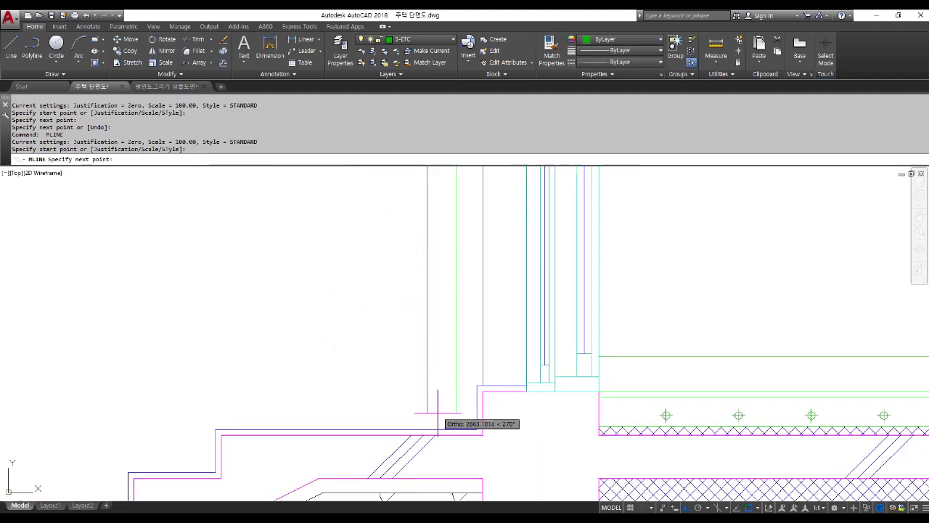
click(436, 429)
key(Return)
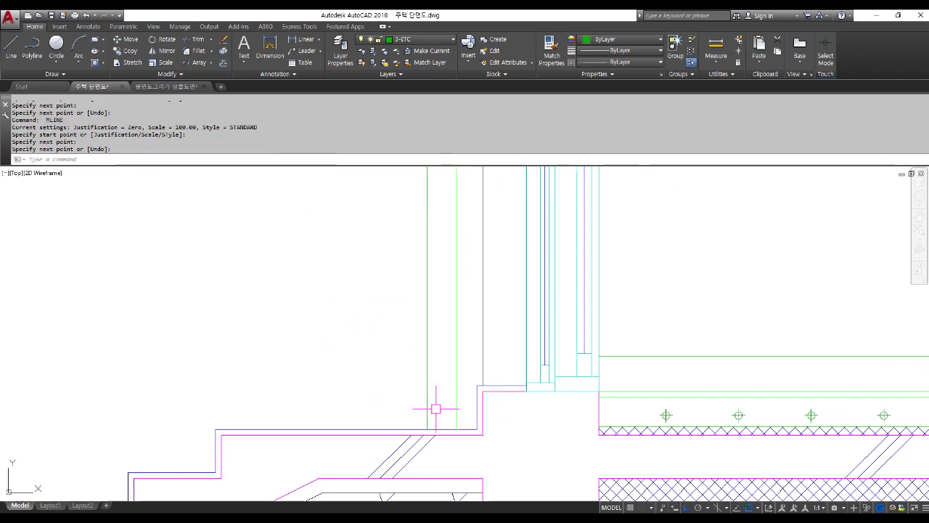
Explode the two short pipe multilines and the long downpipe multiline into separate lines.
scroll(436, 409, down, 4)
scroll(467, 436, down, 3)
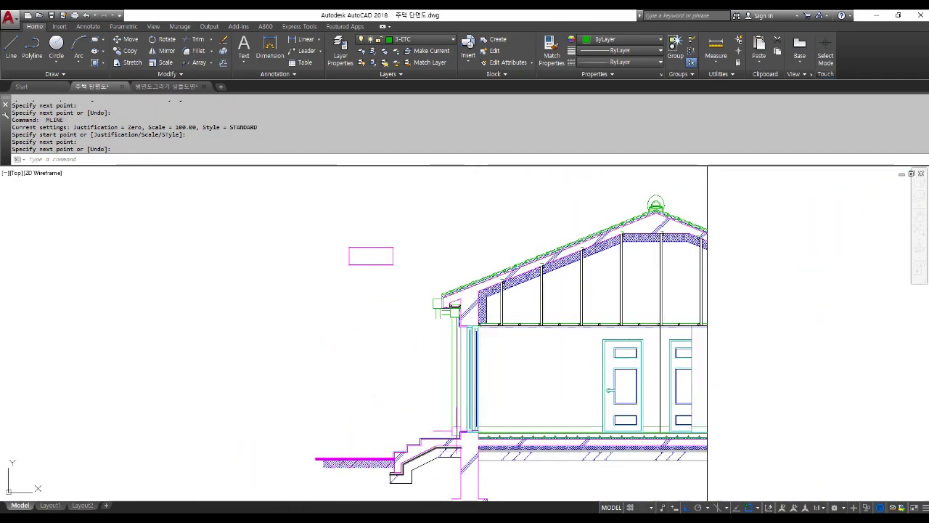
scroll(440, 320, up, 6)
text(x)
key(Return)
click(396, 262)
click(481, 341)
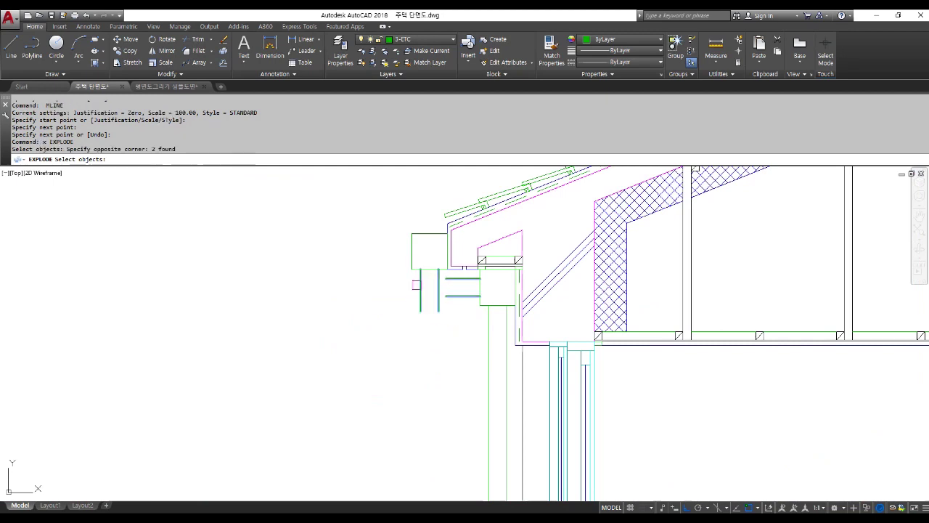
click(489, 339)
key(Return)
Fillet the inner and outer pairs of short pipe lines with radius 0 to form the elbow between the two gutter squares.
scroll(462, 278, up, 4)
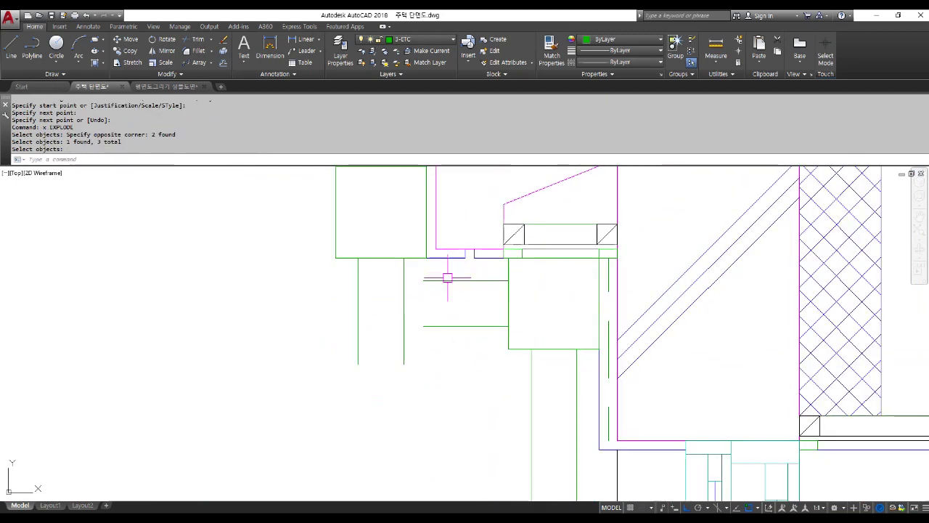
text(f)
key(Return)
click(404, 298)
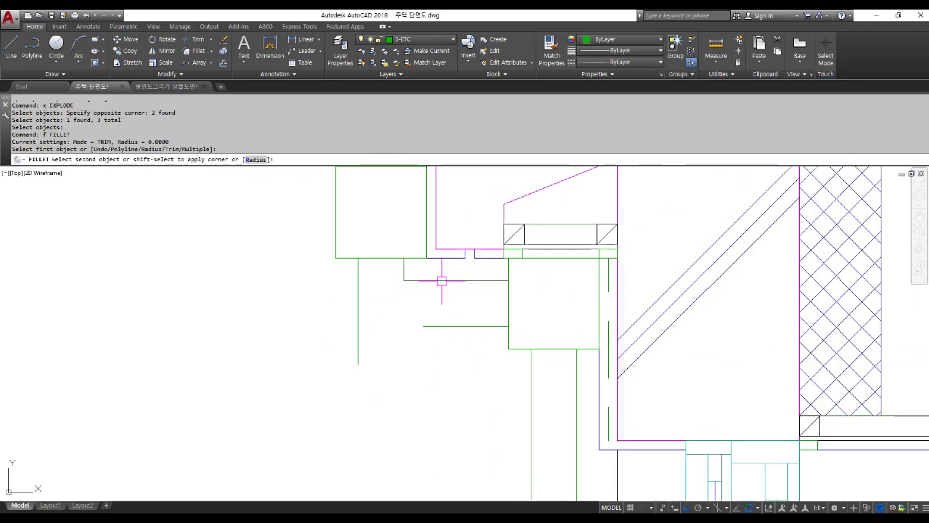
click(441, 280)
key(Return)
click(446, 326)
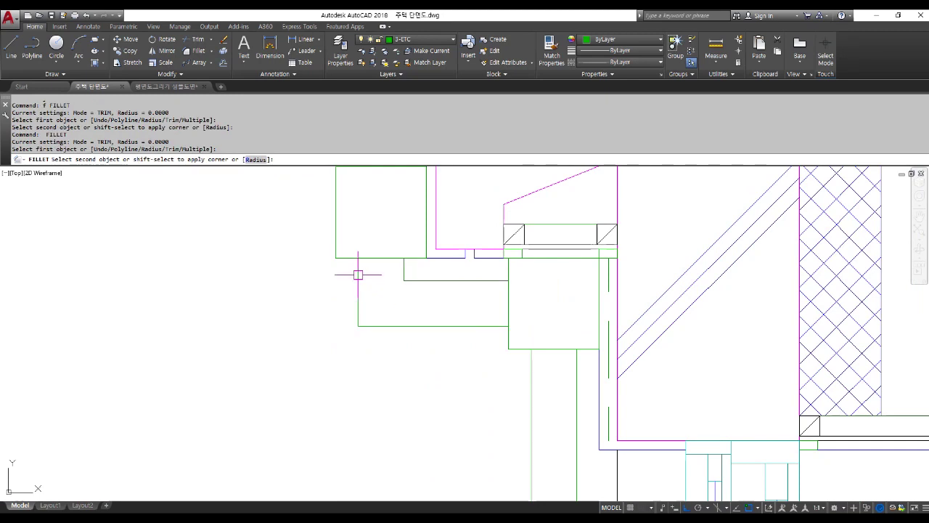
click(359, 273)
Draw a short horizontal multiline at scale 20 from the midpoint of the downpipe's outer line across to the wall as a bracket.
scroll(360, 275, down, 4)
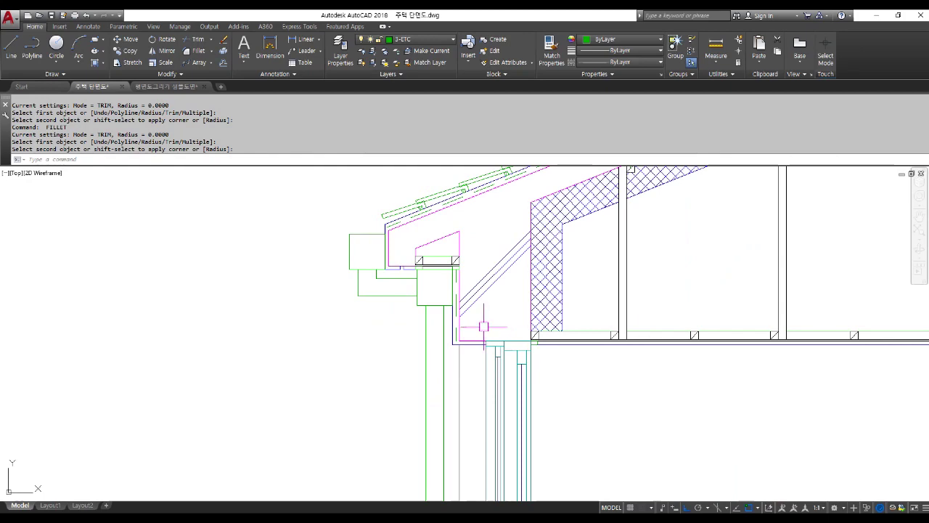
scroll(476, 352, down, 3)
scroll(470, 378, up, 3)
middle_drag(435, 358, 391, 329)
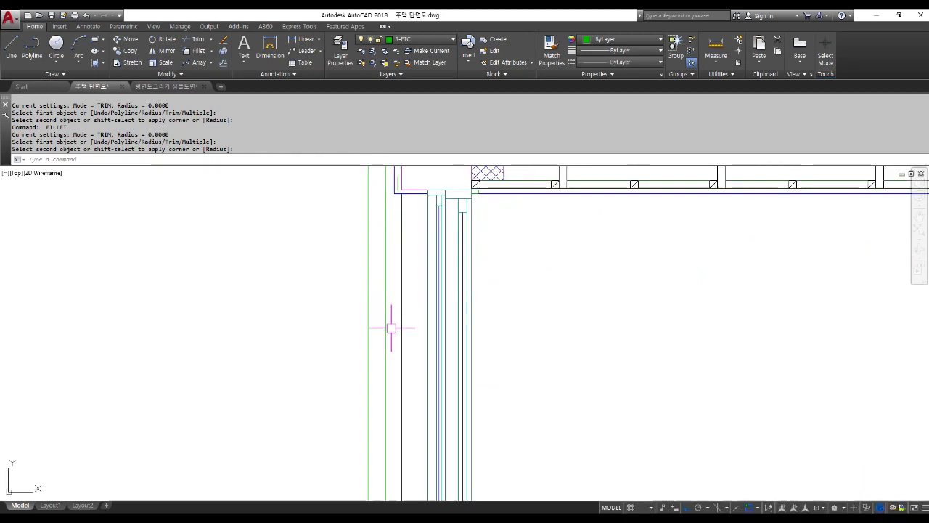
scroll(373, 316, down, 2)
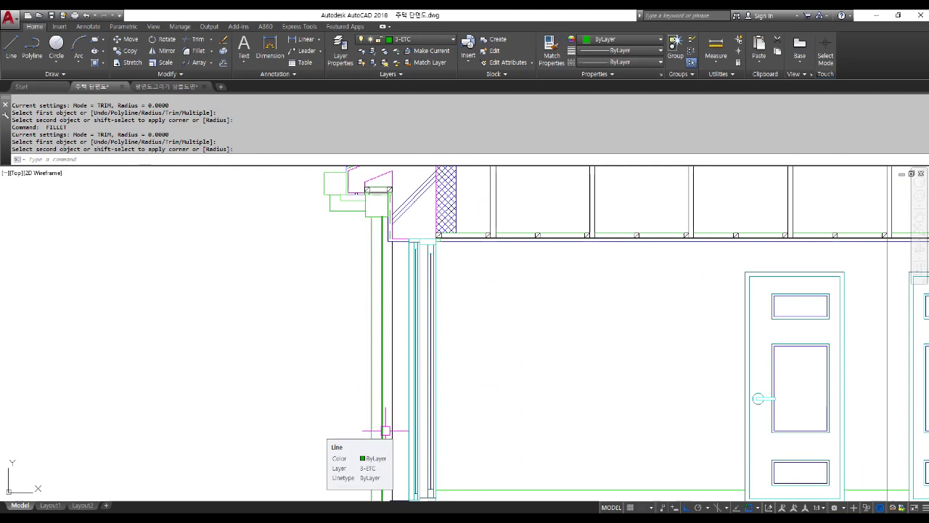
text(r)
text(l)
key(Return)
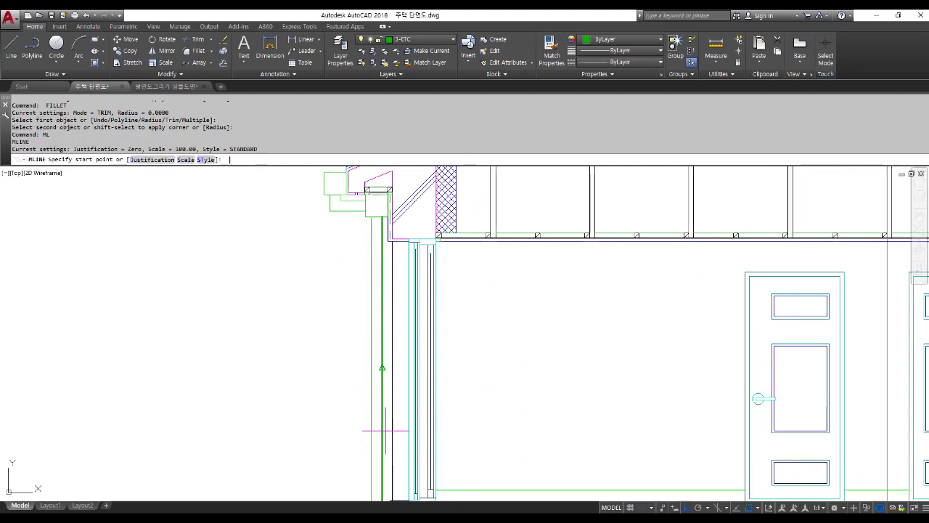
text(s)
key(Return)
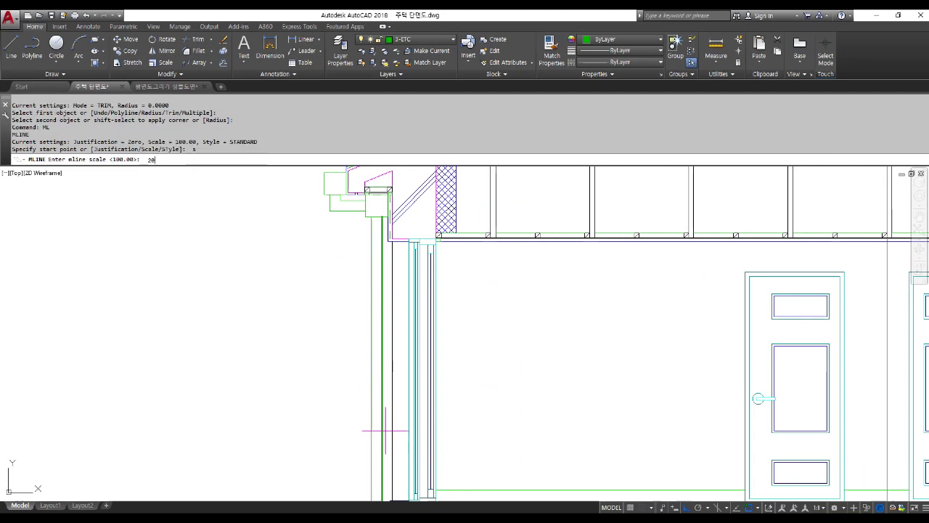
text(20)
key(Return)
scroll(351, 326, down, 2)
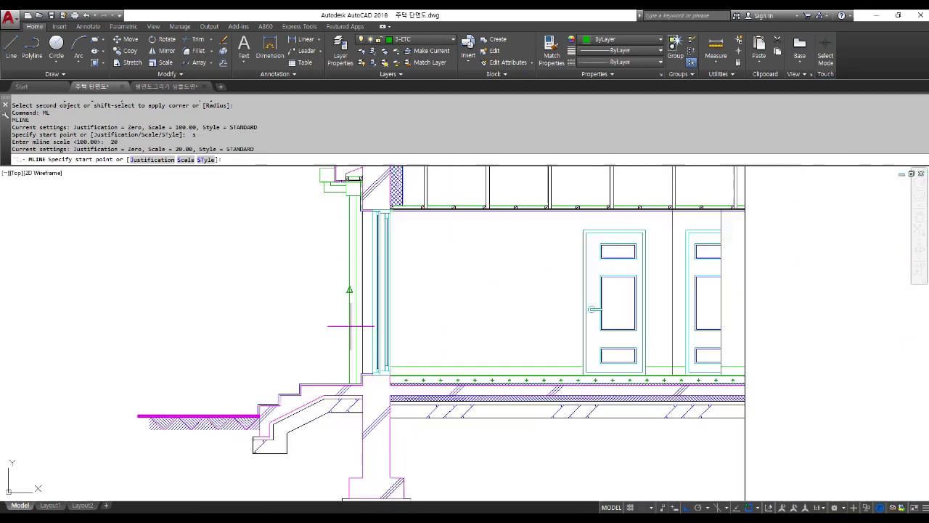
click(349, 288)
scroll(354, 289, up, 2)
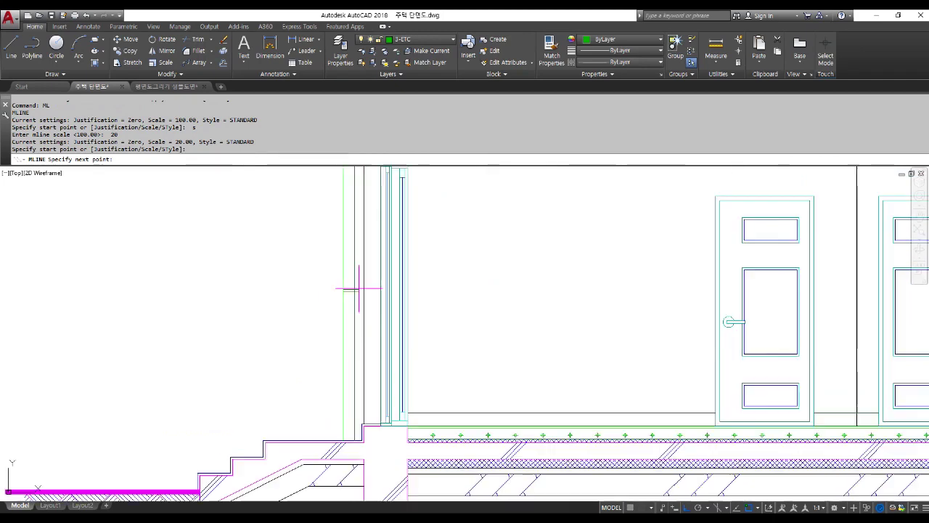
click(366, 292)
key(Return)
scroll(390, 358, down, 2)
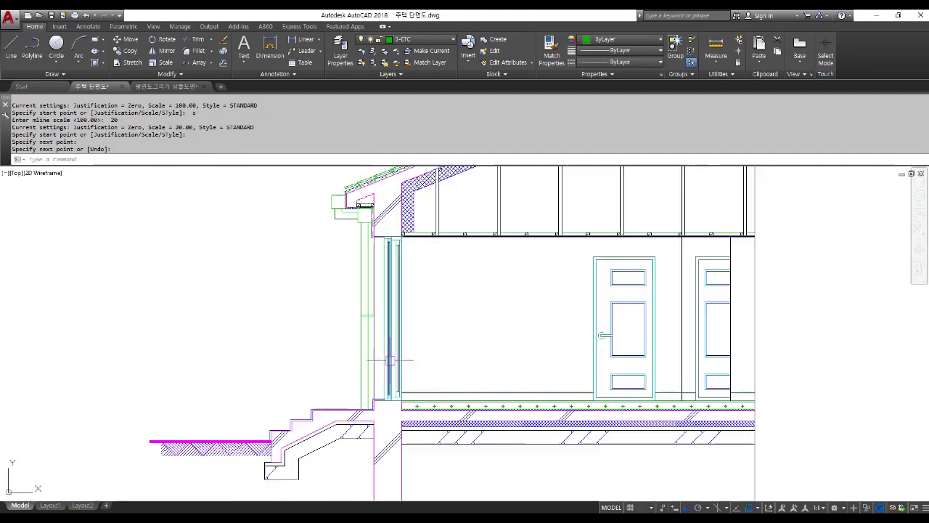
text(c)
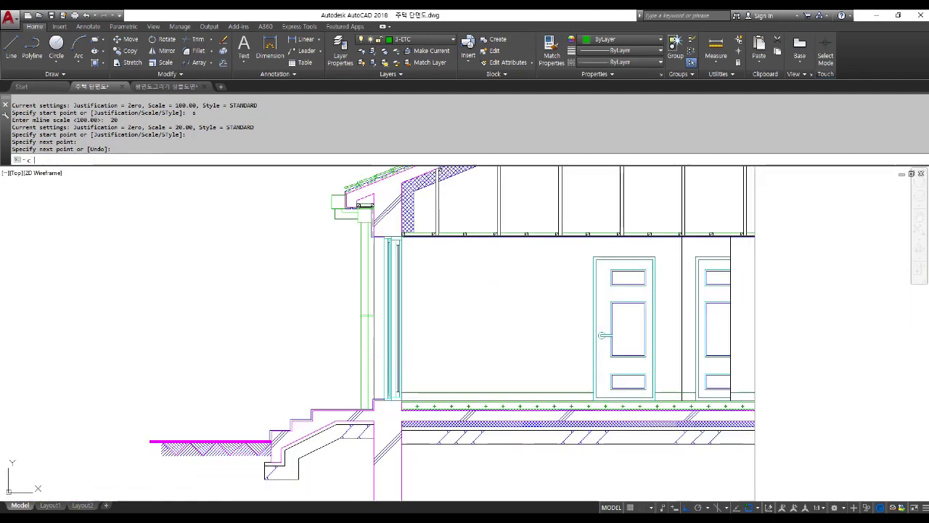
key(Return)
scroll(366, 318, up, 4)
key(Escape)
Copy the downpipe bracket 900 straight up and 900 straight down from its position.
text(c)
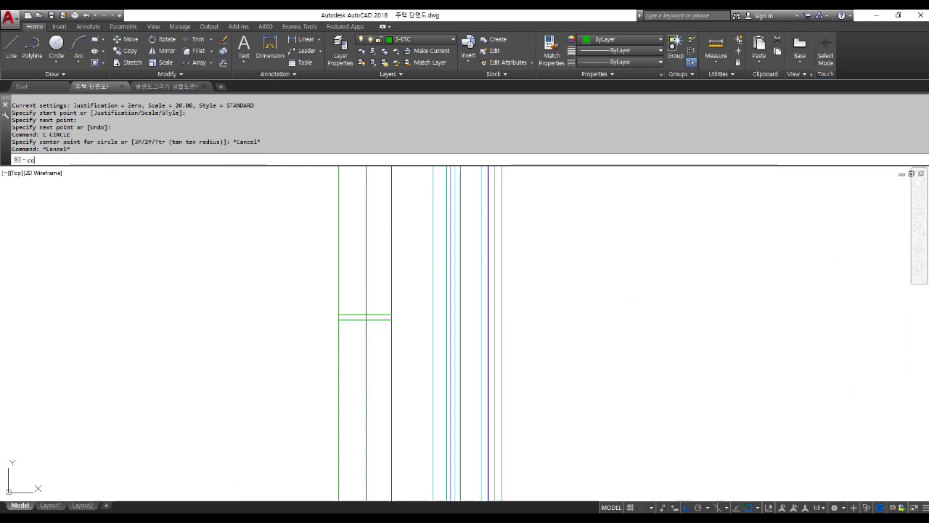
text(o)
key(Return)
click(357, 317)
scroll(361, 327, down, 3)
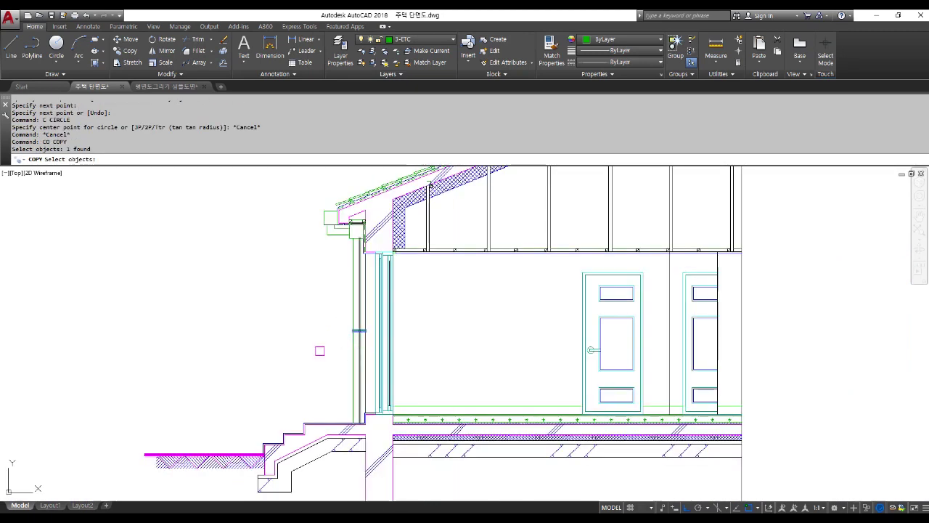
key(Return)
click(295, 344)
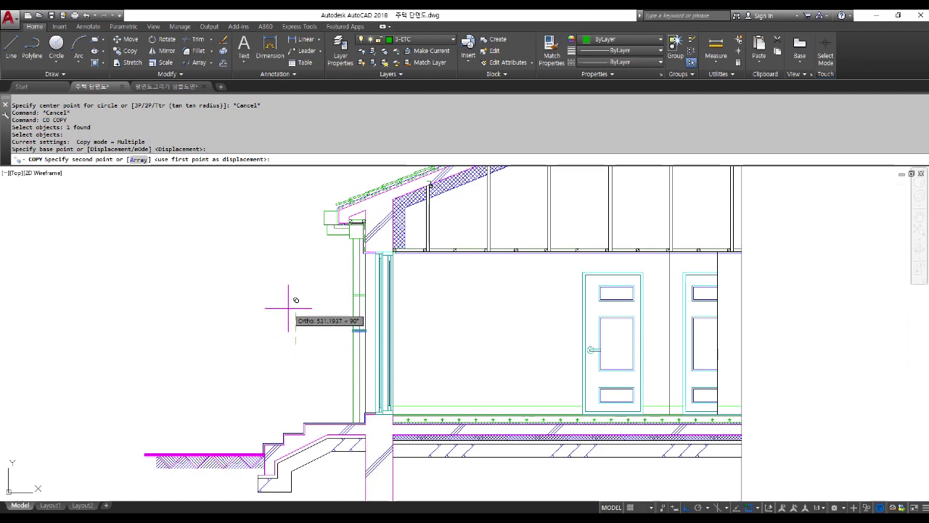
text(900)
key(Return)
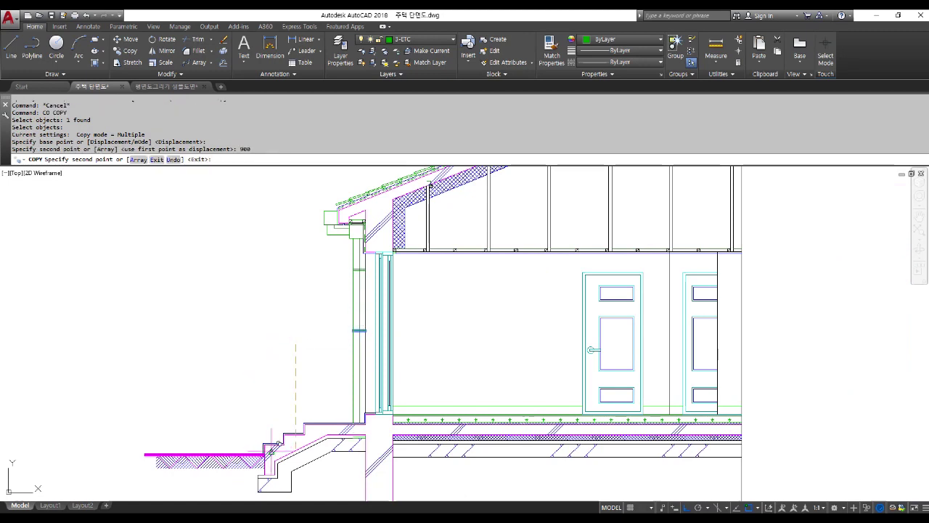
text(900)
key(Return)
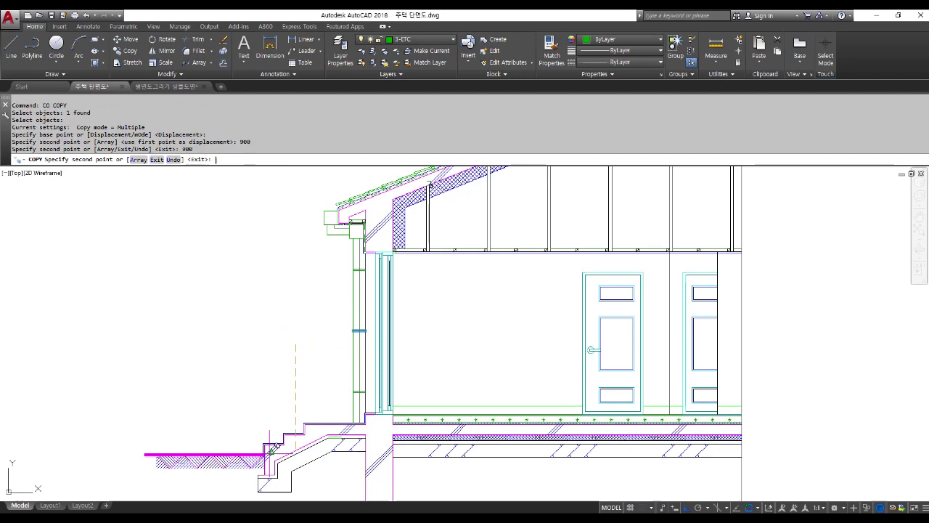
key(Return)
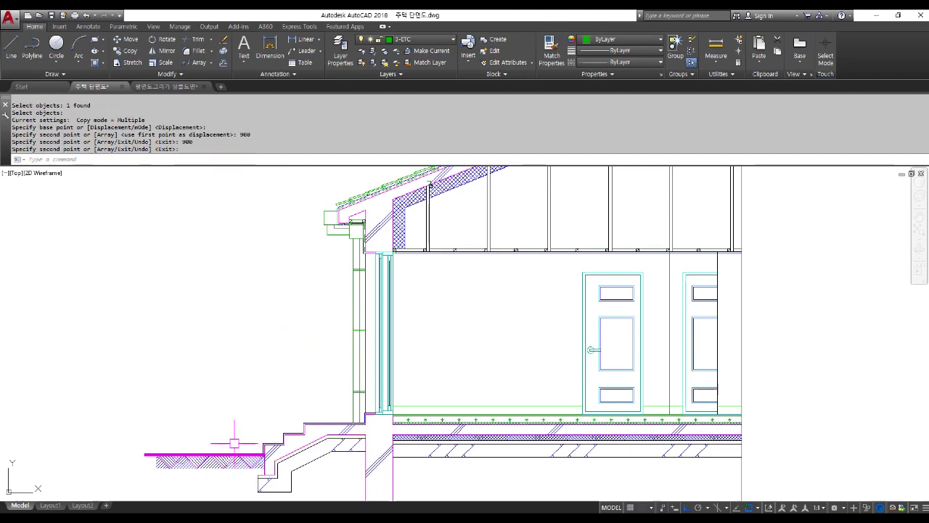
Switch to the drawing 평면도그리기 샘플도면.dwg and draw a small rectangle at the upper outer wall corner beside the entrance steps.
scroll(264, 356, down, 2)
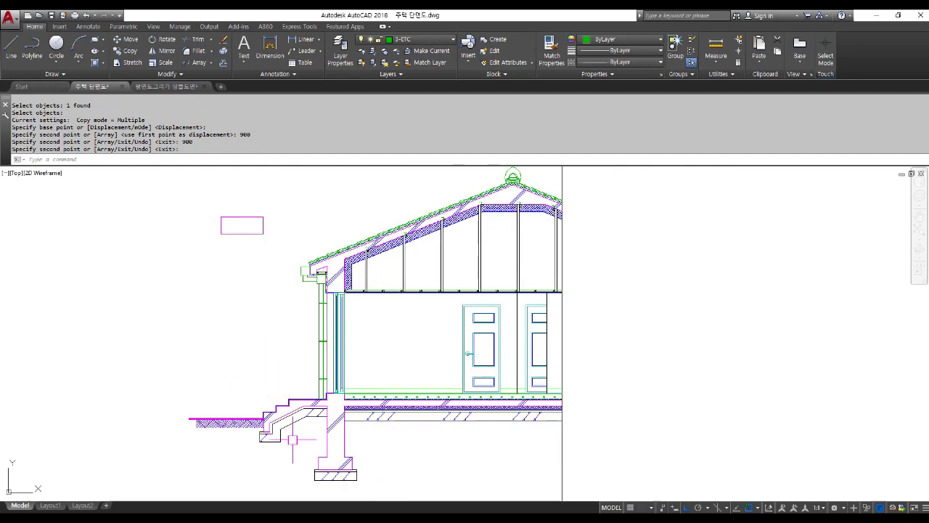
scroll(290, 438, up, 2)
scroll(338, 416, down, 3)
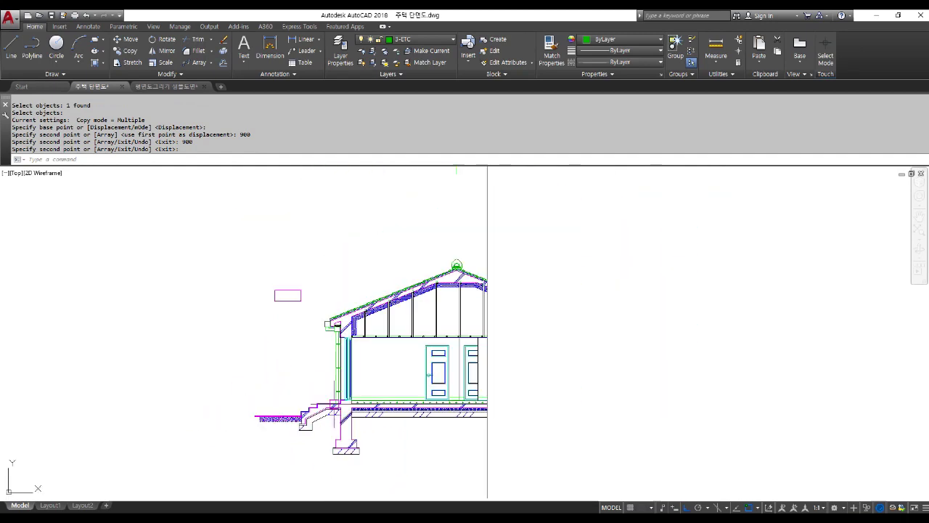
click(154, 87)
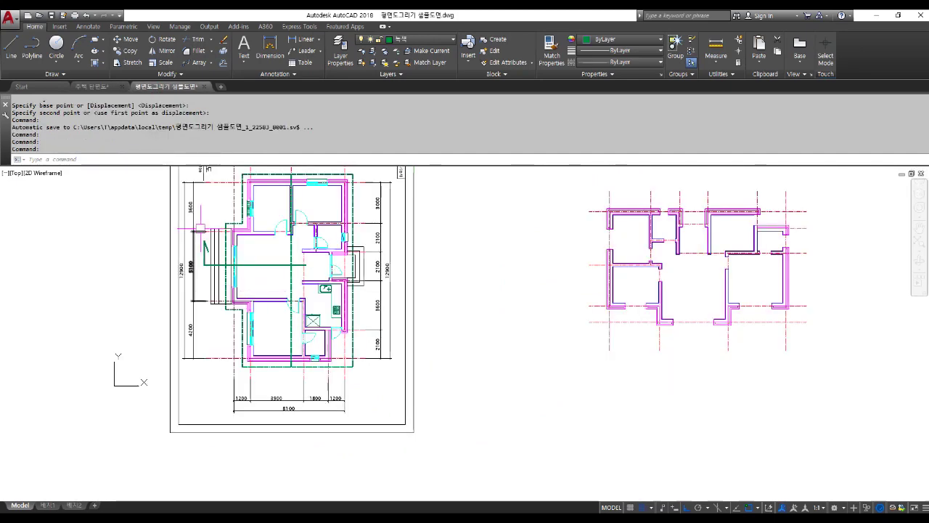
scroll(234, 254, up, 2)
scroll(190, 215, up, 2)
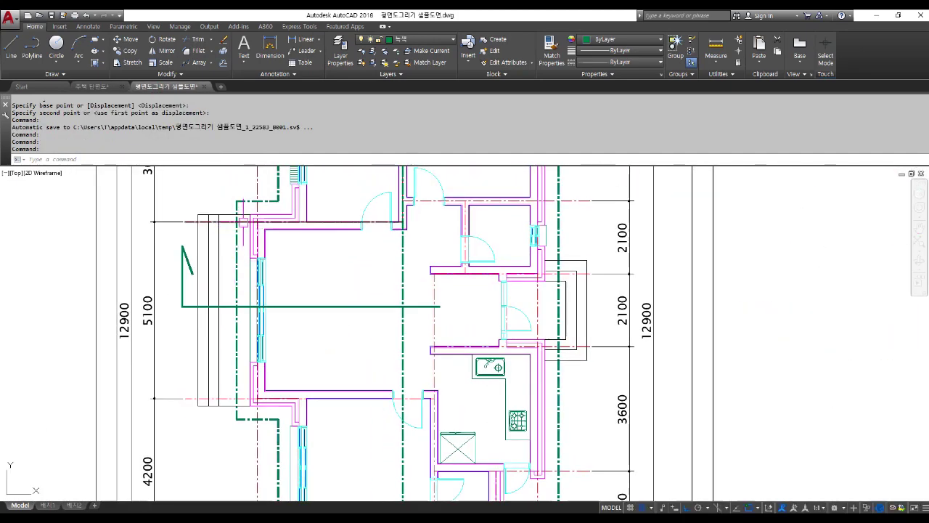
text(rec)
scroll(244, 214, up, 1)
key(Return)
click(247, 214)
scroll(233, 227, up, 2)
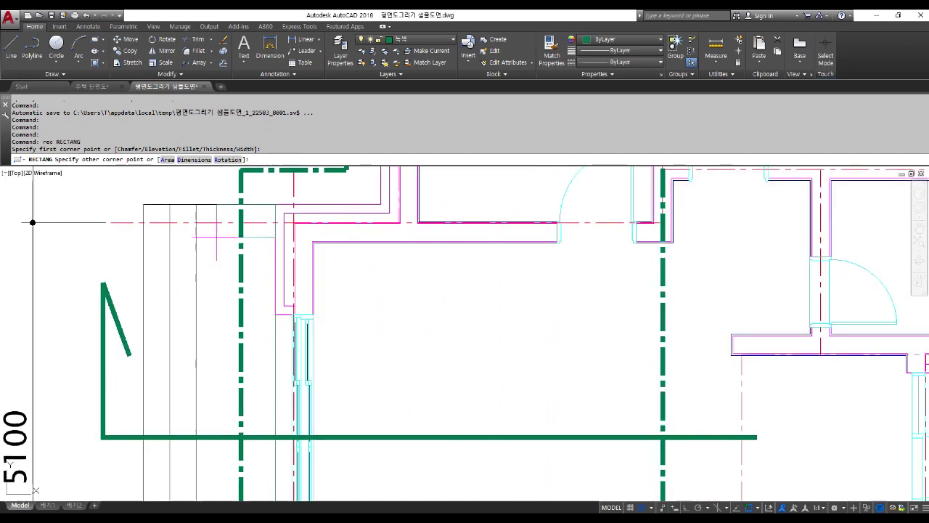
click(228, 240)
Delete the small rectangle just drawn at the floor plan's outer wall corner.
scroll(230, 237, down, 3)
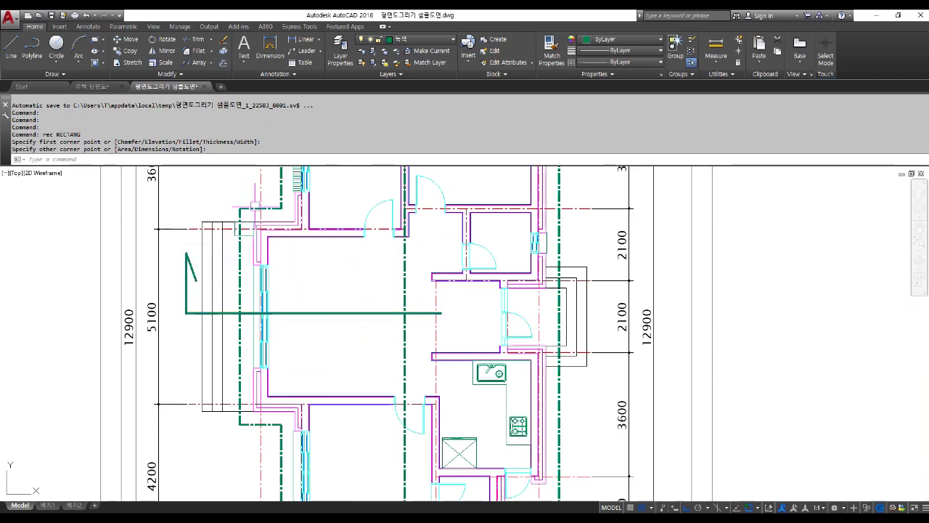
scroll(244, 231, up, 4)
click(246, 240)
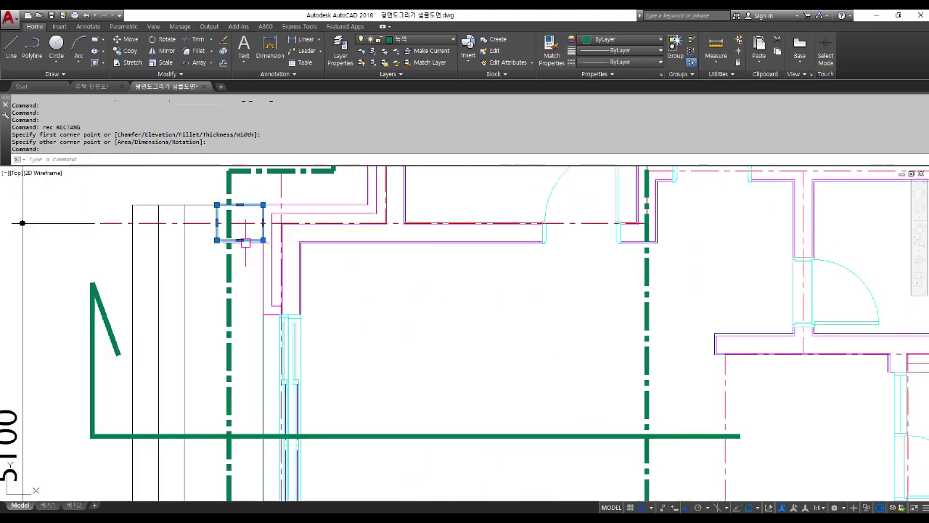
key(Delete)
scroll(252, 247, down, 3)
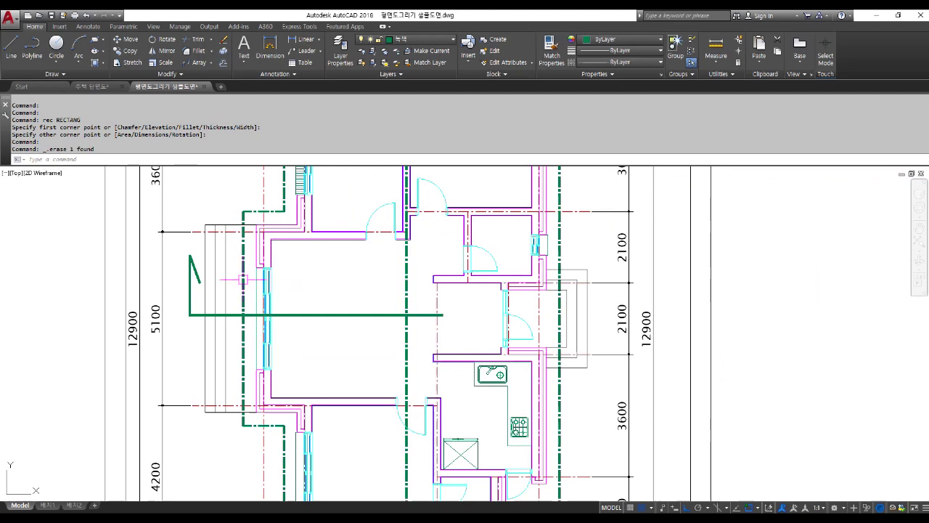
Compare the gutter rectangles on the plan outline in 주택 단면도.dwg with the sample floor plan, ending back in the section drawing.
click(103, 90)
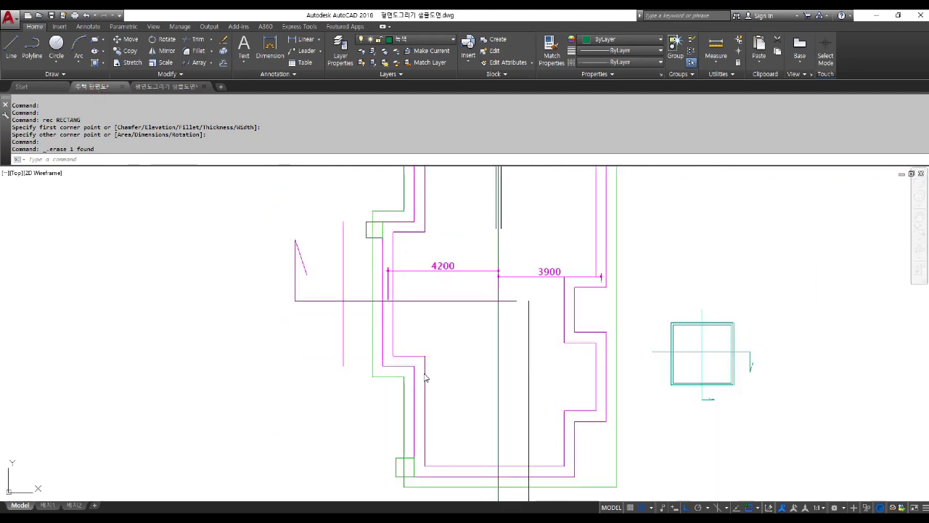
click(169, 90)
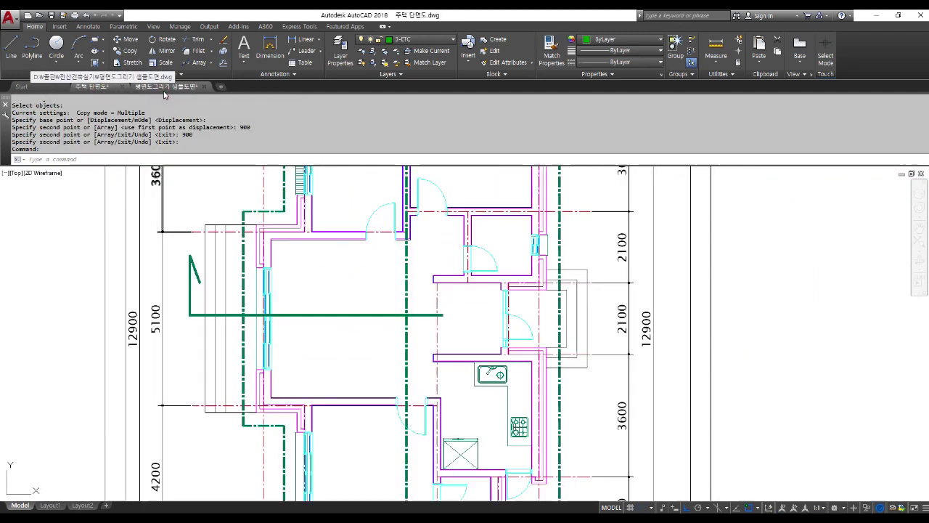
click(102, 91)
scroll(303, 252, up, 5)
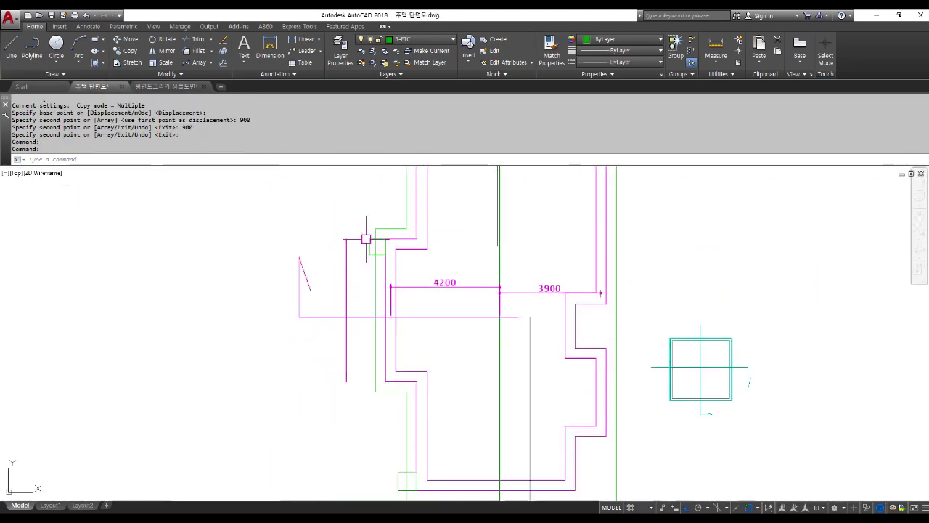
scroll(378, 244, down, 8)
scroll(374, 374, up, 8)
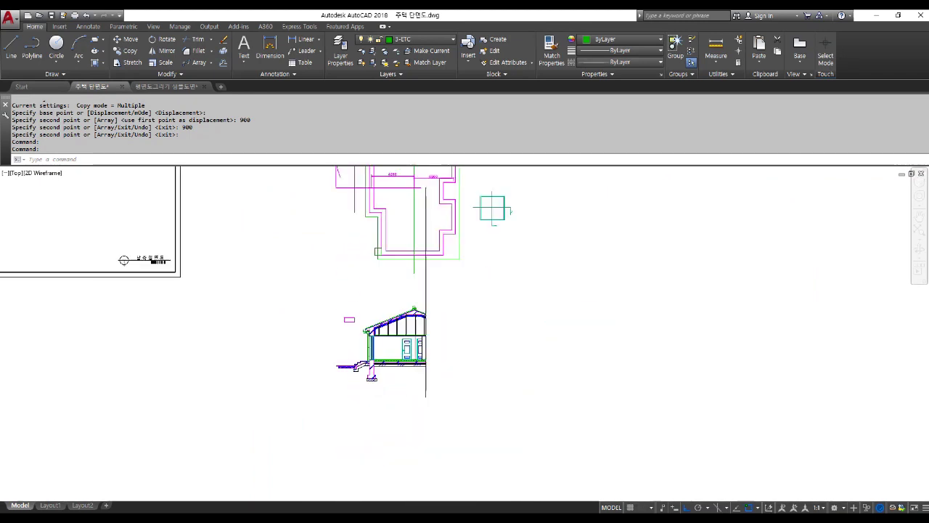
key(Escape)
key(Escape)
key(Escape)
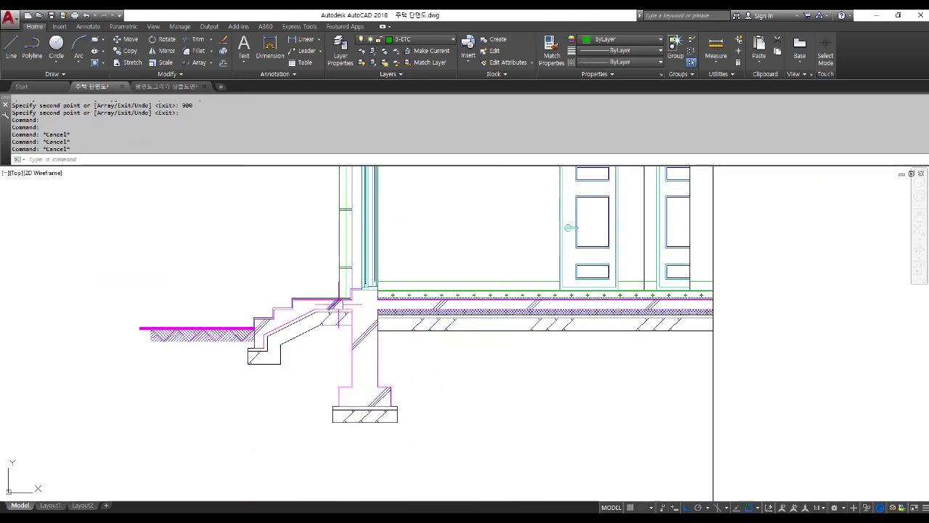
Stretch the downpipe's lower end straight down through the landing slab to below the stair base, beside the foundation wall.
scroll(340, 325, up, 2)
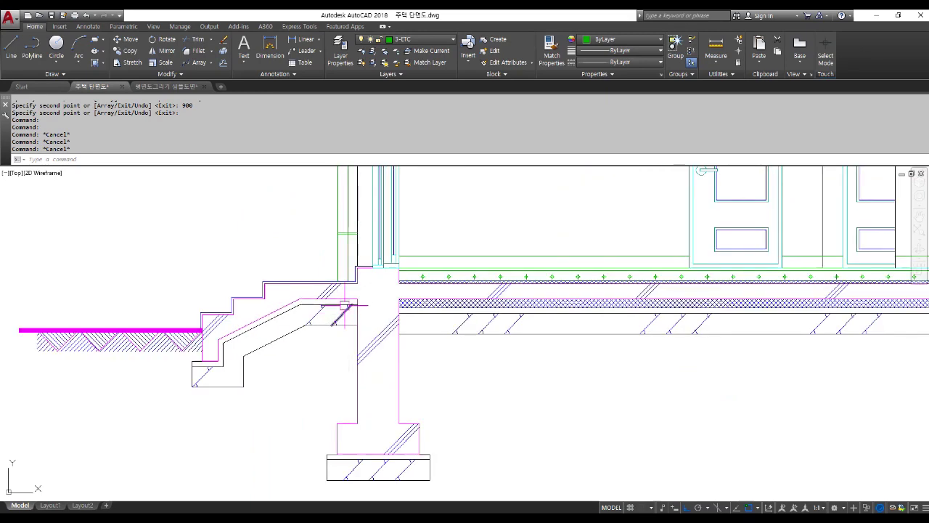
text(s)
key(Return)
scroll(342, 278, up, 5)
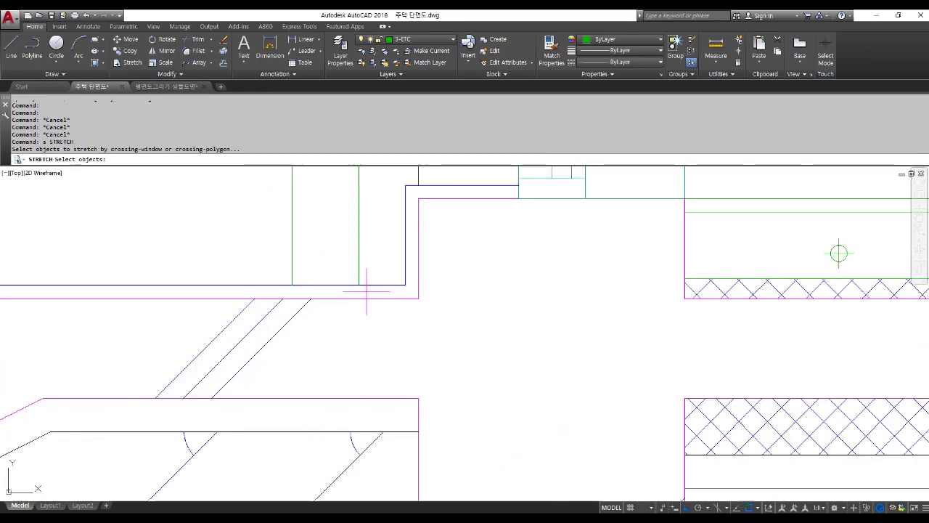
click(367, 291)
click(264, 265)
scroll(263, 265, down, 4)
key(Return)
click(313, 294)
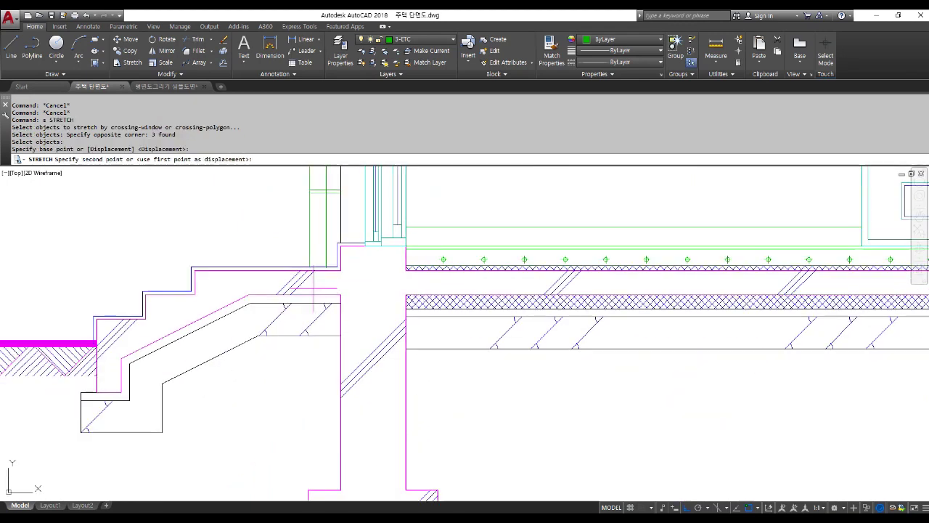
click(314, 398)
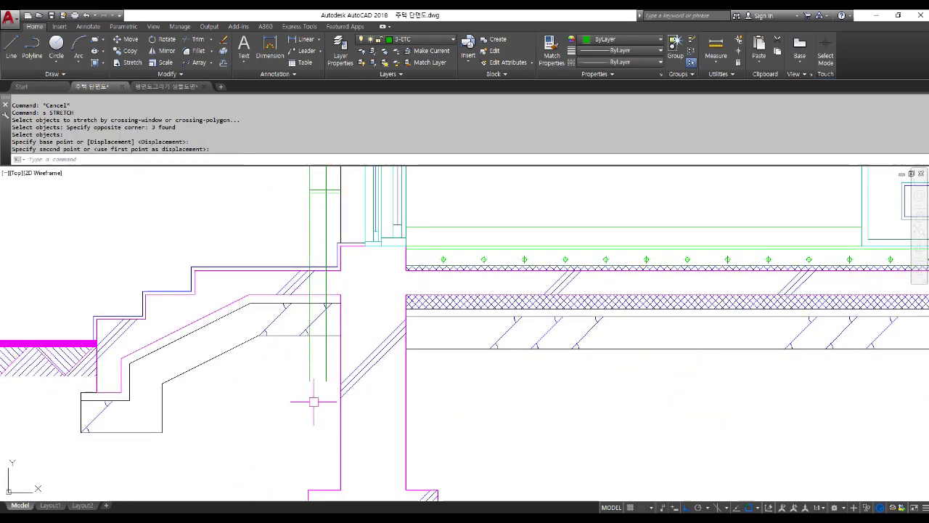
Trim both downpipe lines between the landing's finish line and the top of its concrete slab.
scroll(315, 239, up, 2)
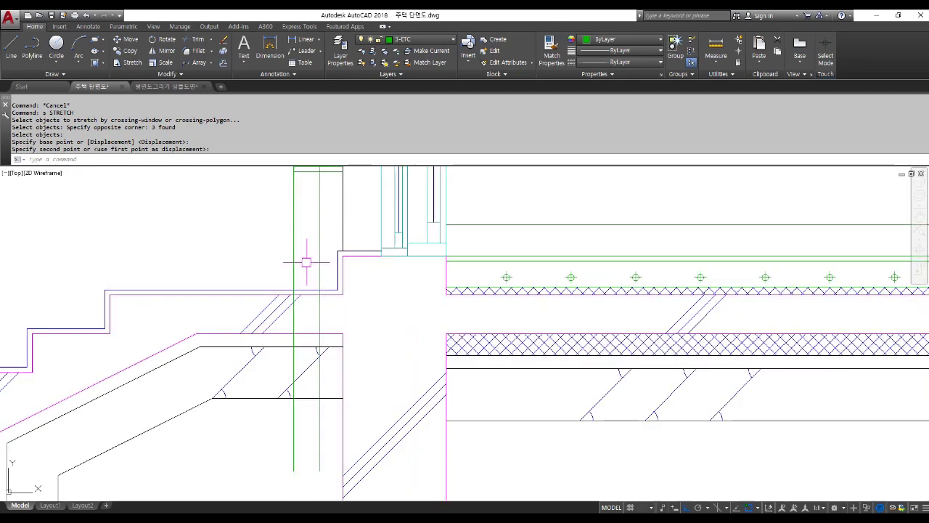
key(Return)
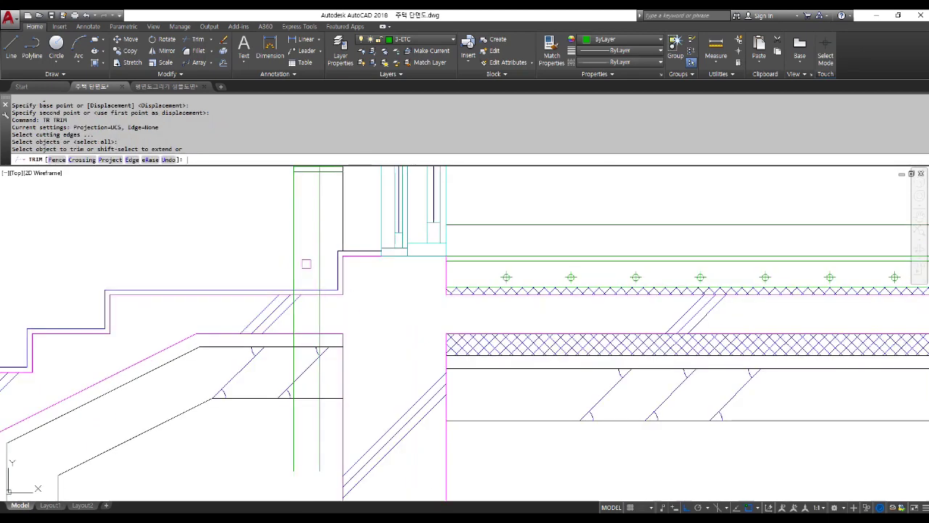
scroll(300, 285, up, 5)
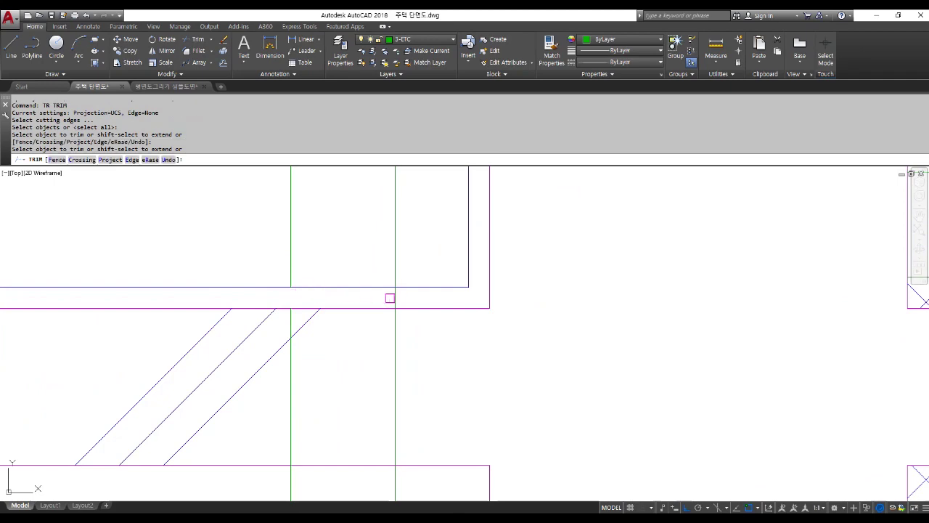
scroll(396, 305, down, 8)
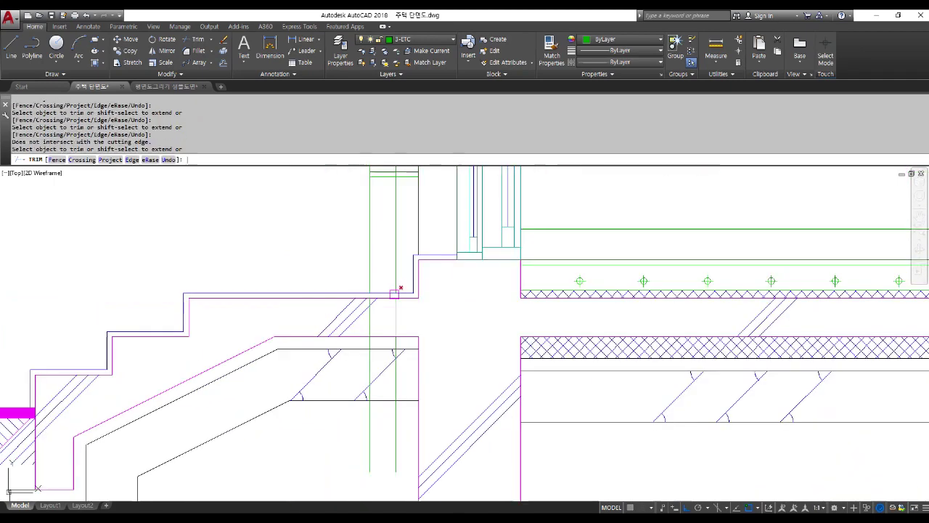
key(Escape)
scroll(379, 363, up, 2)
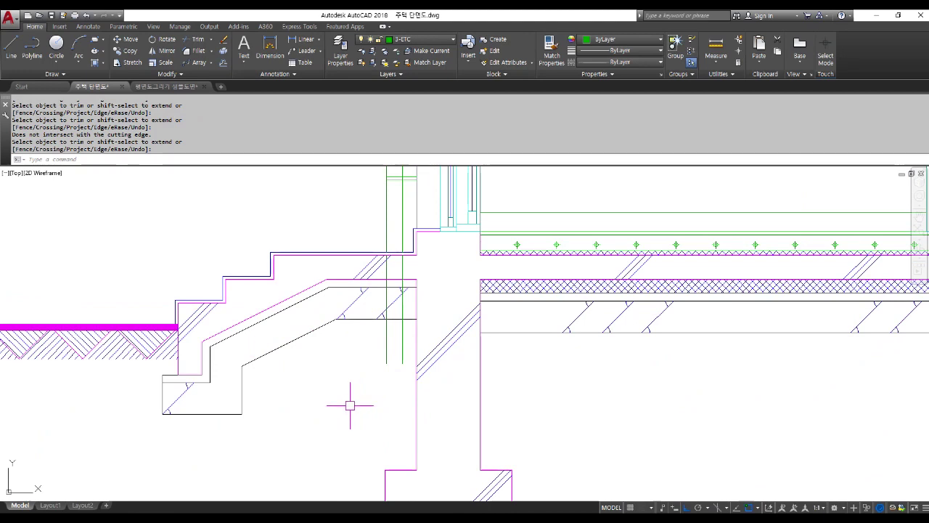
Draw an arc from the lower end of the downpipe's outer line, curving down and away from the foundation wall toward the stair base.
text(a)
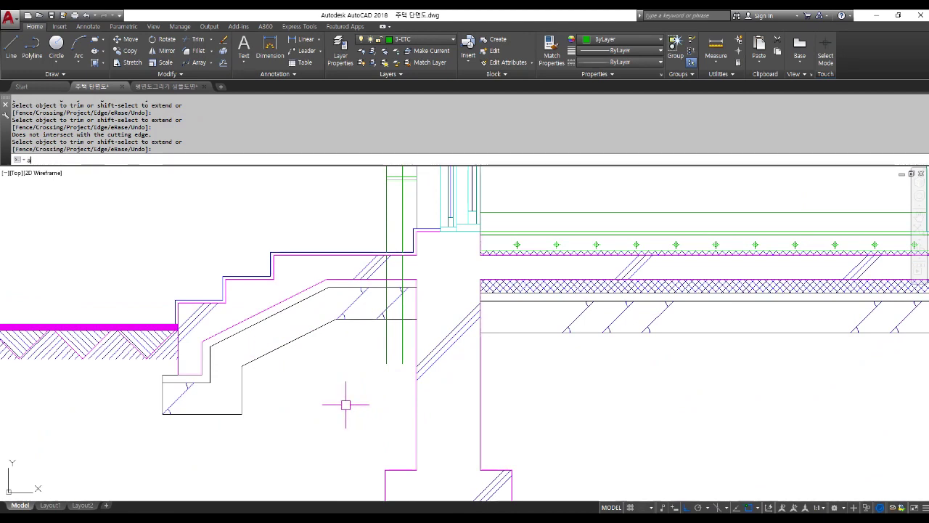
key(Return)
scroll(338, 399, up, 5)
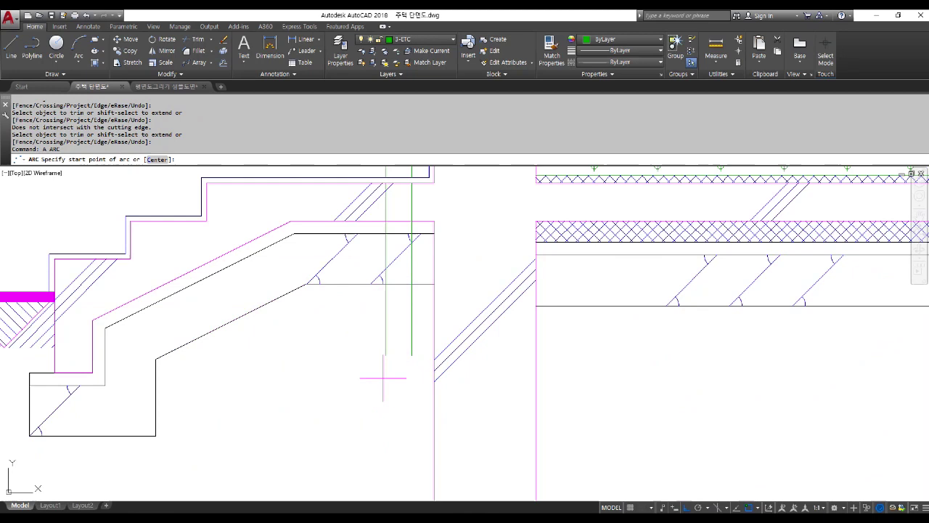
click(387, 342)
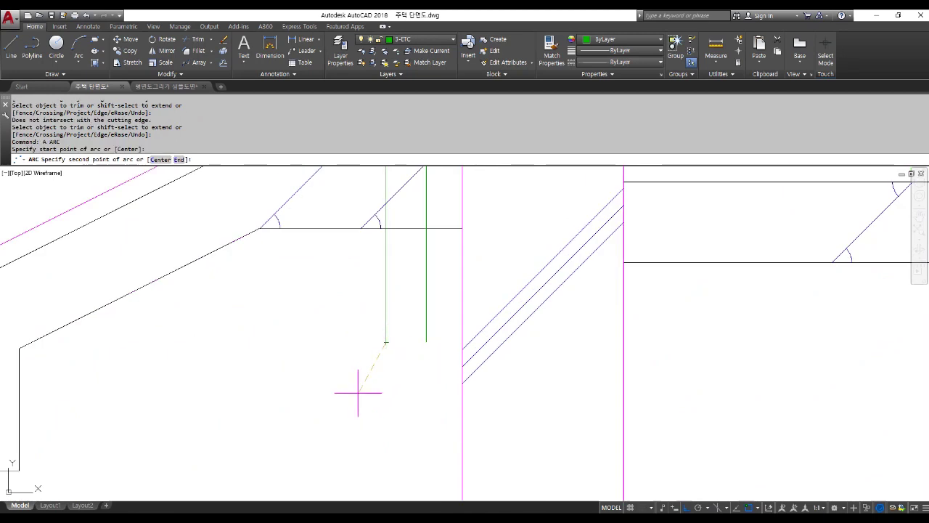
click(358, 392)
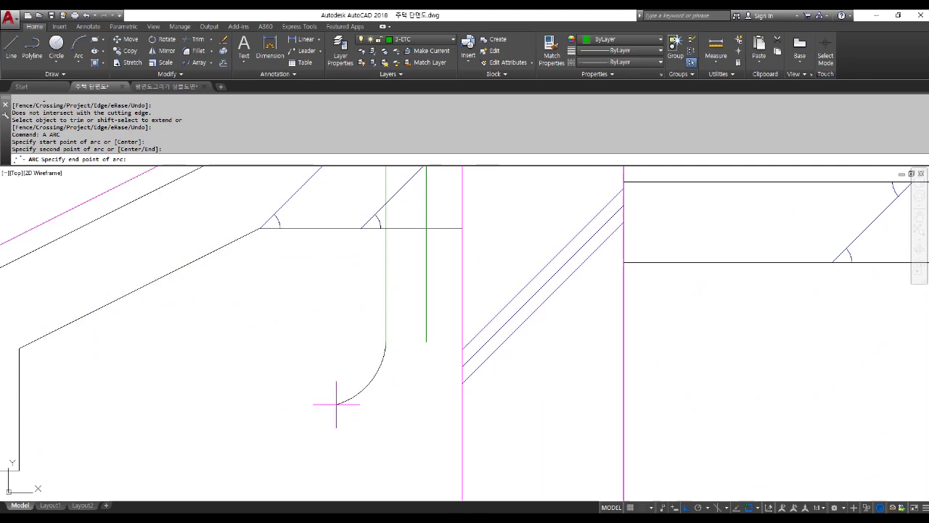
click(336, 404)
scroll(276, 383, down, 3)
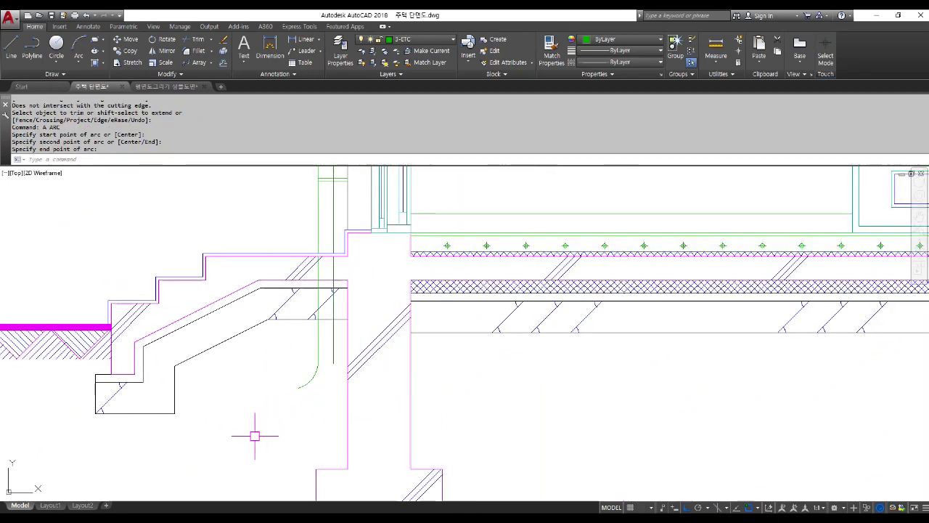
Offset the elbow arc by 100 toward the foundation wall to form the pipe bend's second edge.
scroll(258, 432, up, 2)
scroll(276, 417, up, 2)
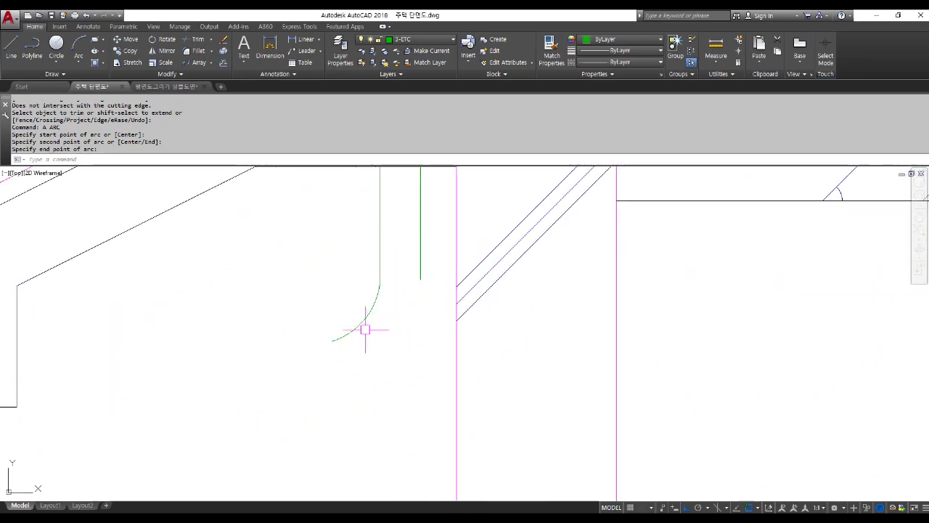
scroll(422, 377, down, 4)
text(o)
key(Return)
text(100)
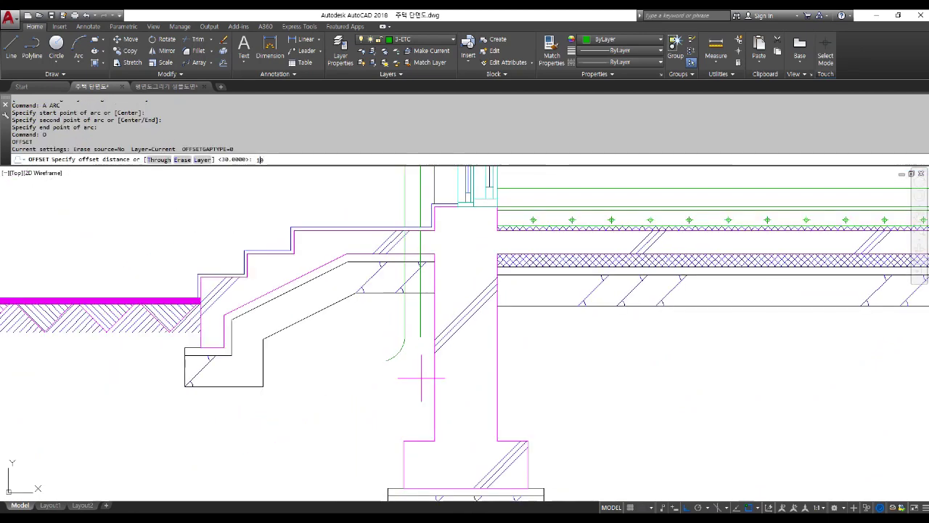
key(Return)
click(399, 345)
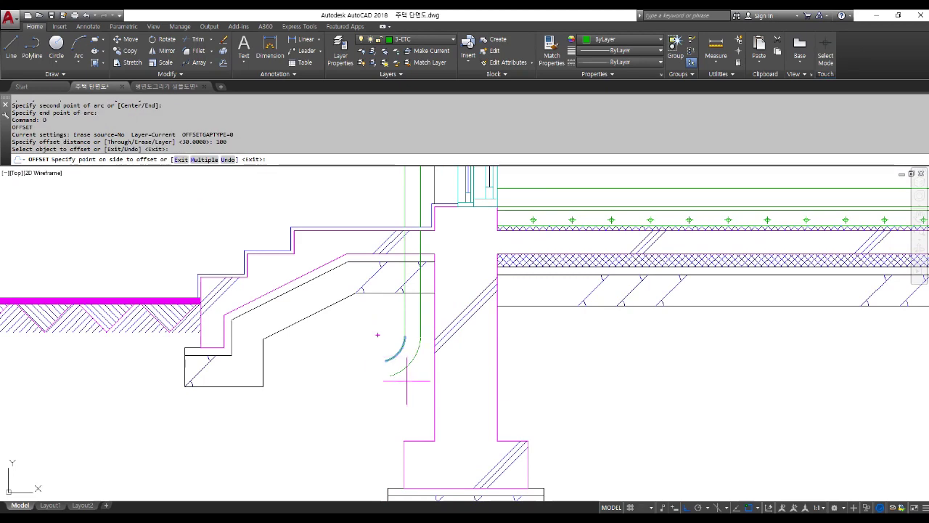
click(405, 374)
key(Return)
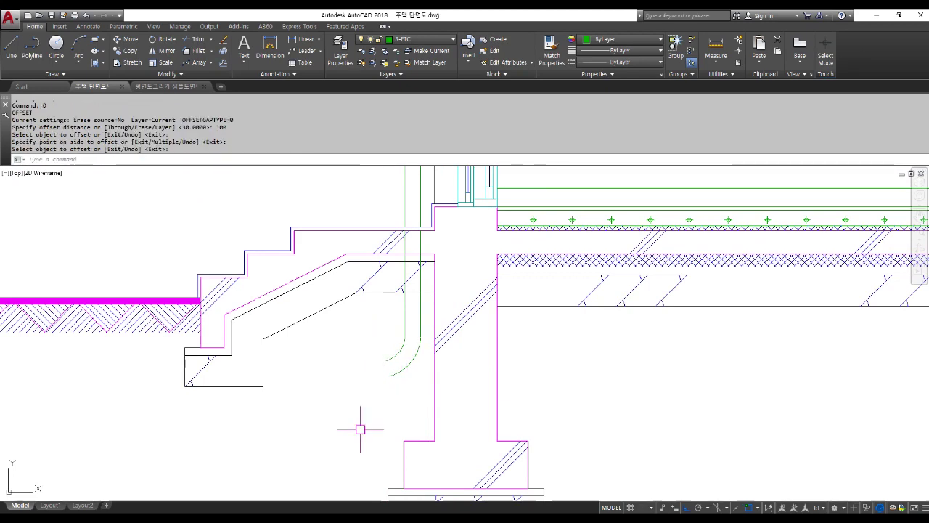
Set the linetype of the downpipe lines below the landing surface and both elbow arcs to HIDDEN.
scroll(431, 331, up, 5)
scroll(359, 356, up, 1)
scroll(352, 329, down, 3)
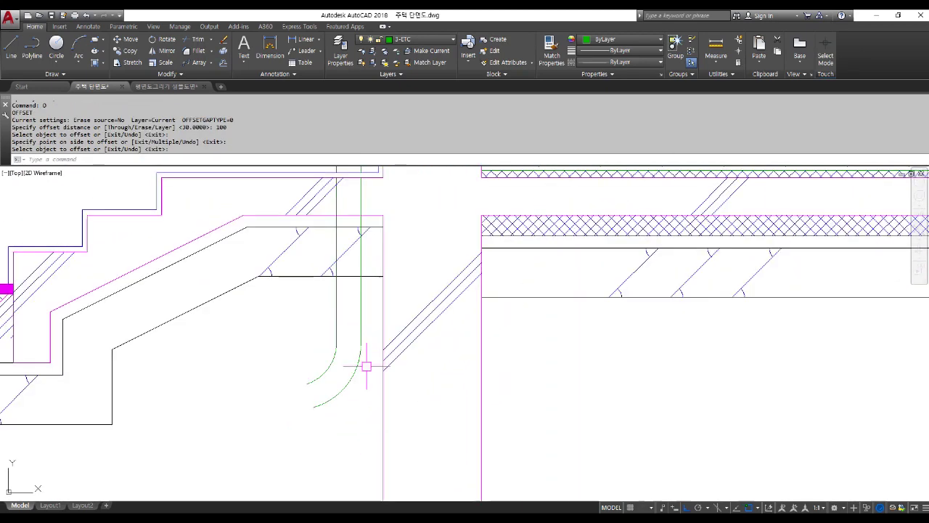
click(370, 406)
click(318, 316)
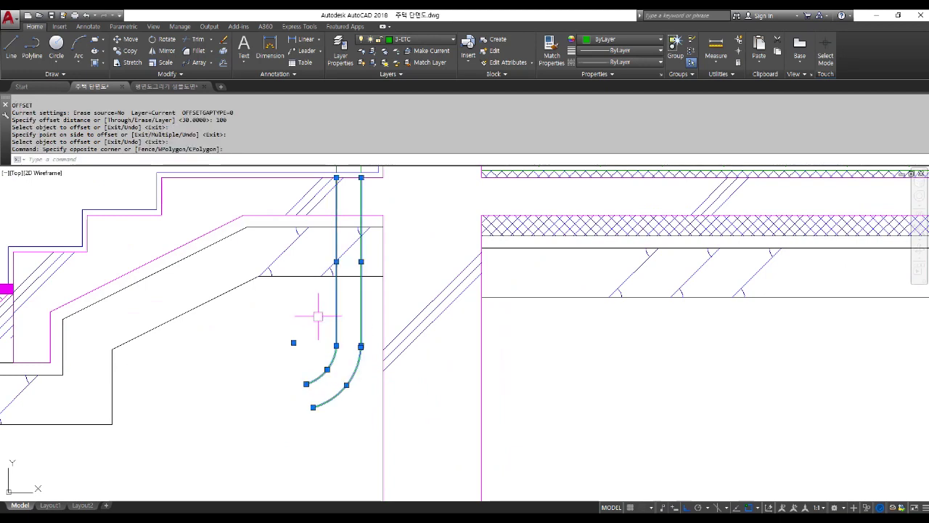
click(622, 63)
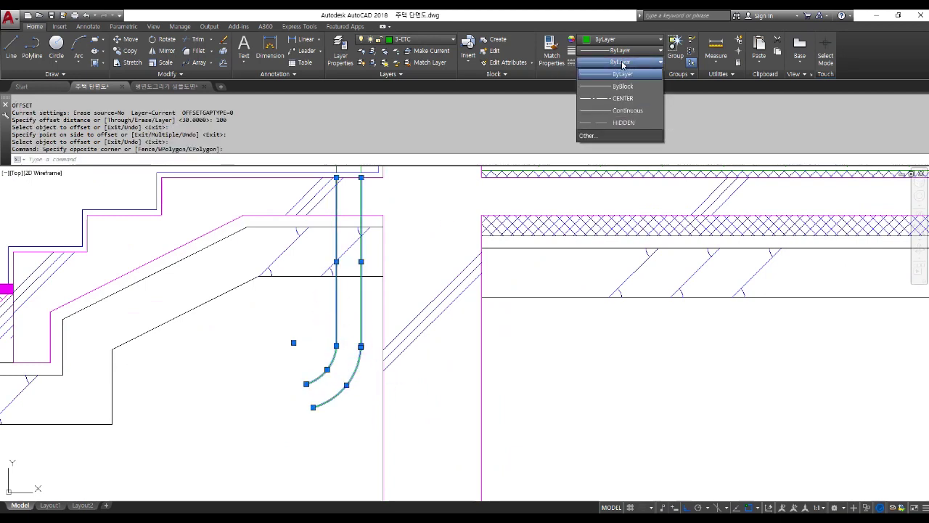
click(623, 123)
scroll(484, 340, down, 2)
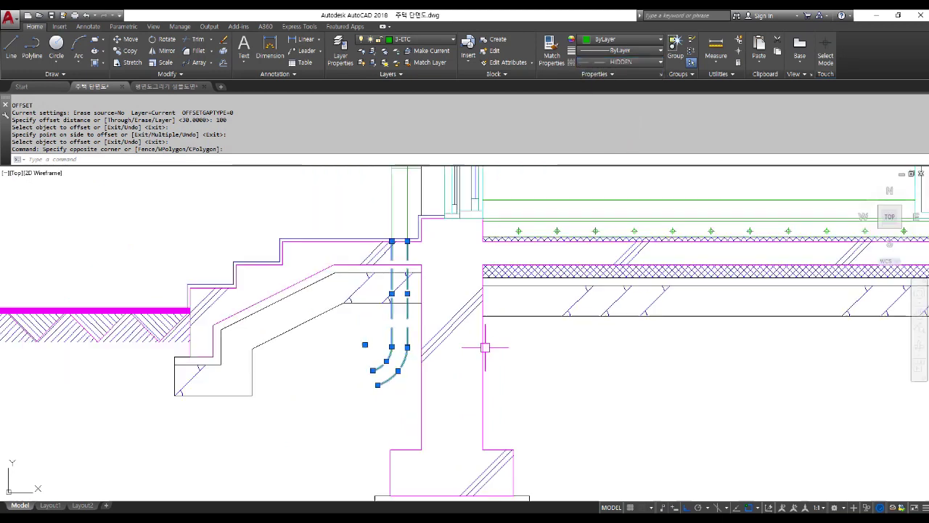
key(Escape)
key(Escape)
key(Escape)
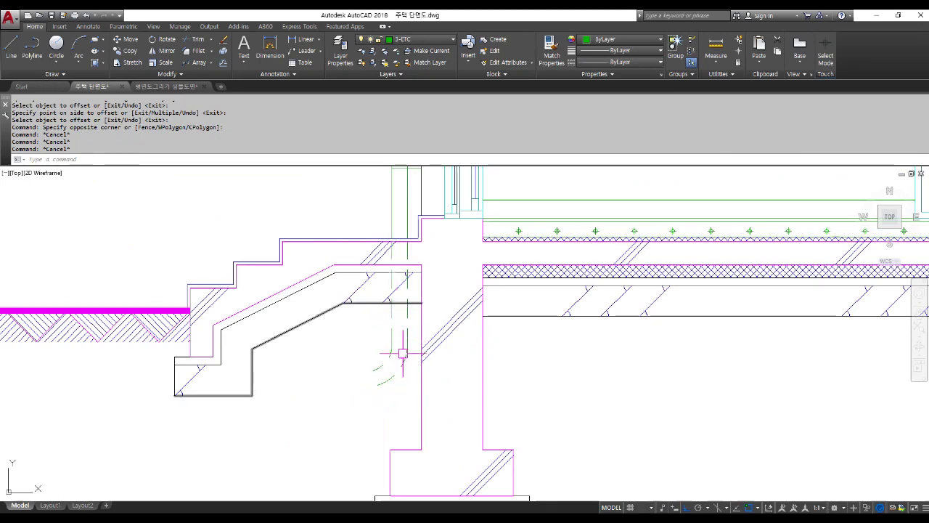
Make 6-TEXT the current layer.
scroll(414, 407, down, 5)
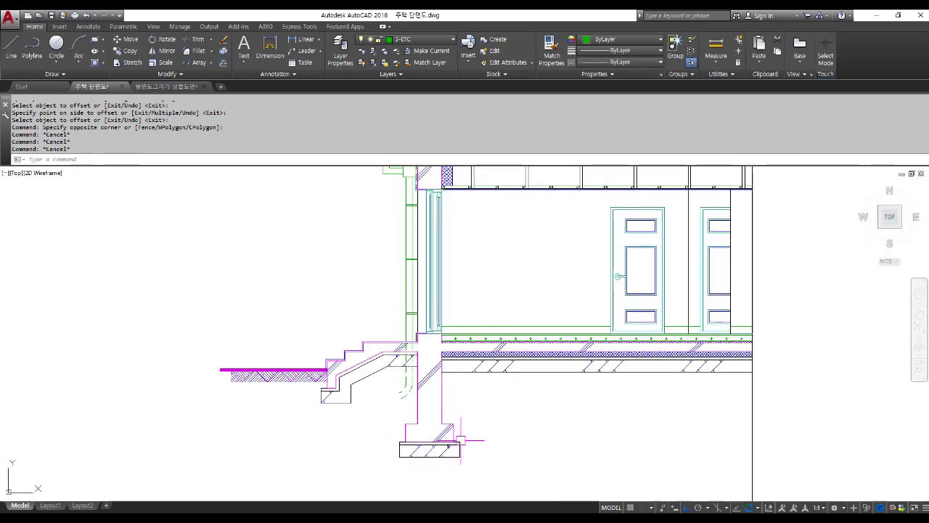
middle_drag(531, 406, 479, 447)
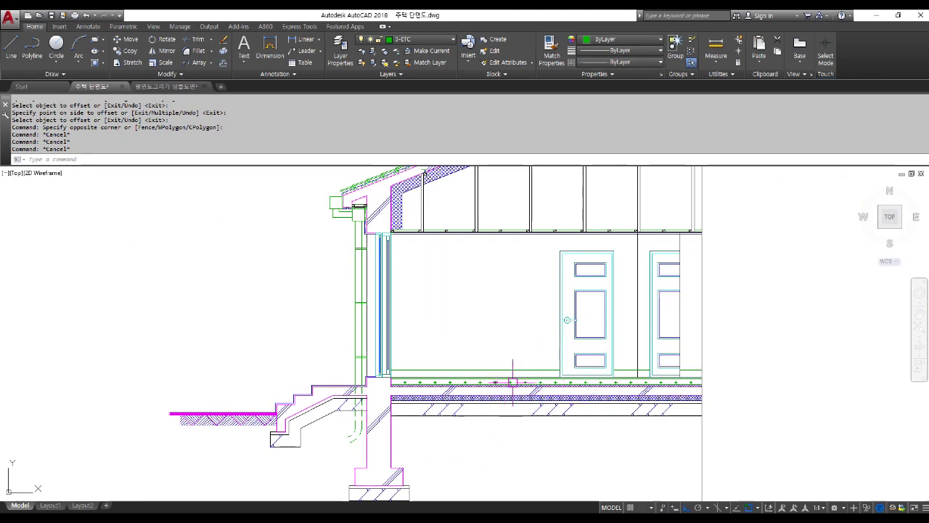
click(431, 41)
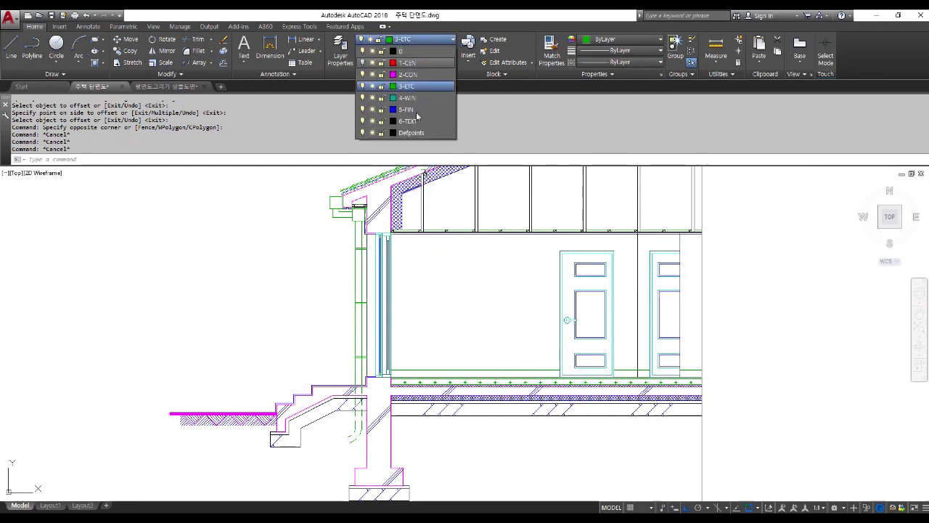
click(408, 121)
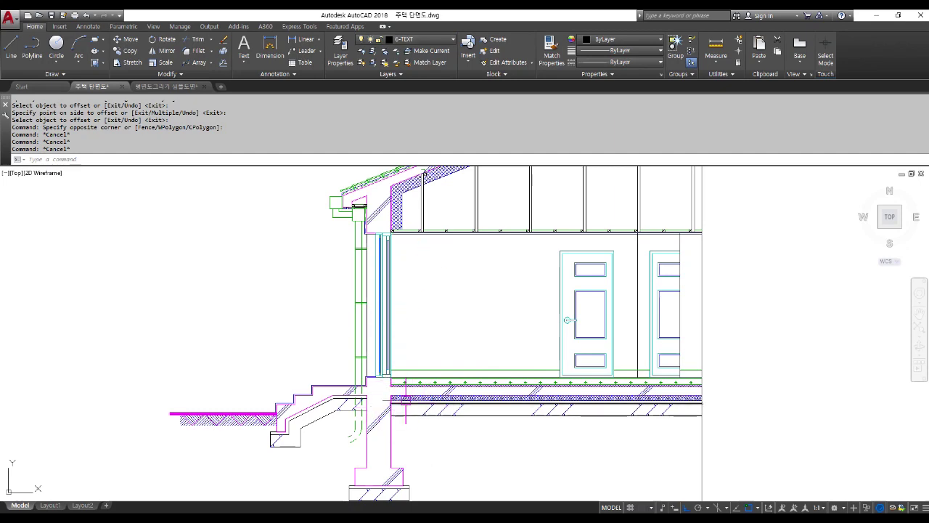
Place a solid donut with inside diameter 0 and outside diameter 70 in the floor's concrete slab, between its hatch groups.
scroll(403, 381, up, 5)
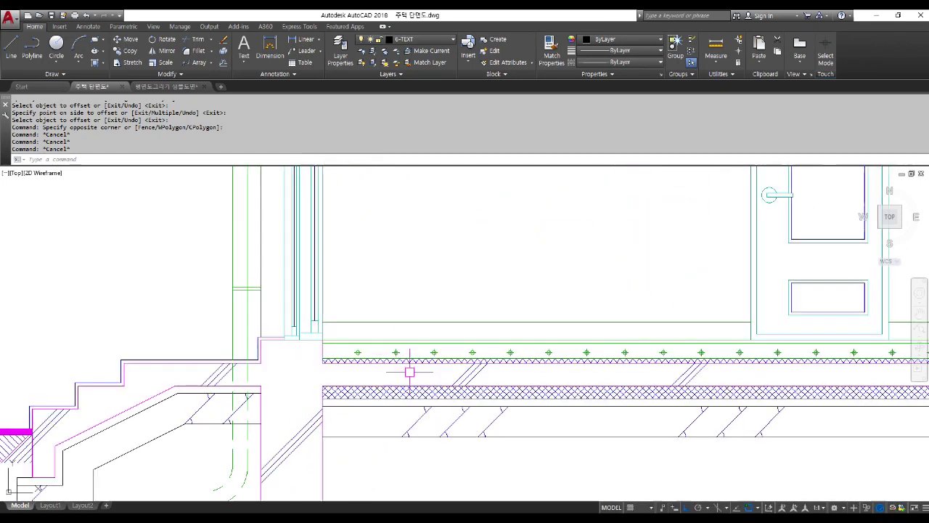
middle_drag(408, 370, 327, 266)
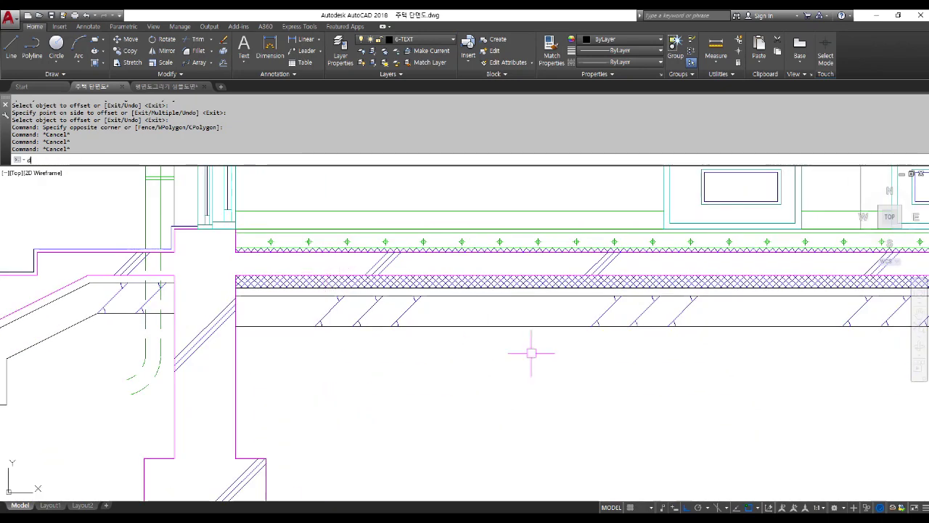
key(Return)
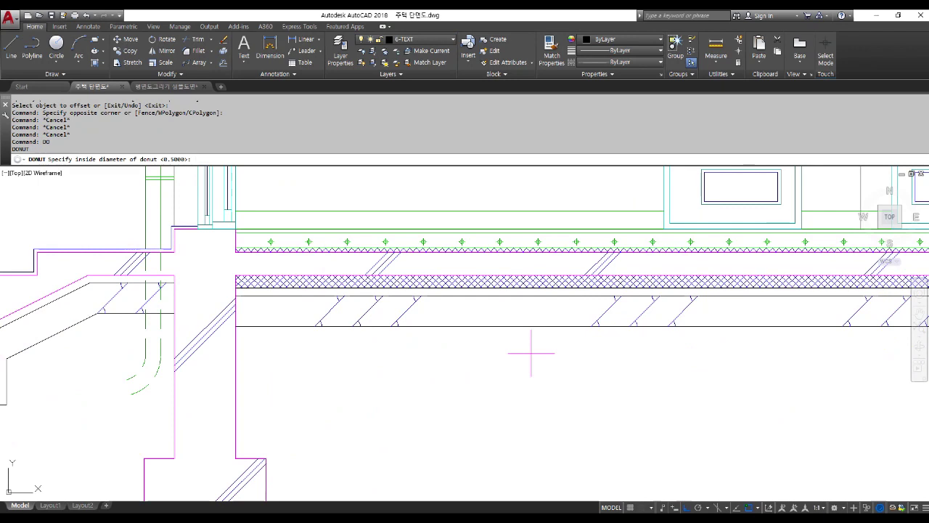
text(0)
key(Return)
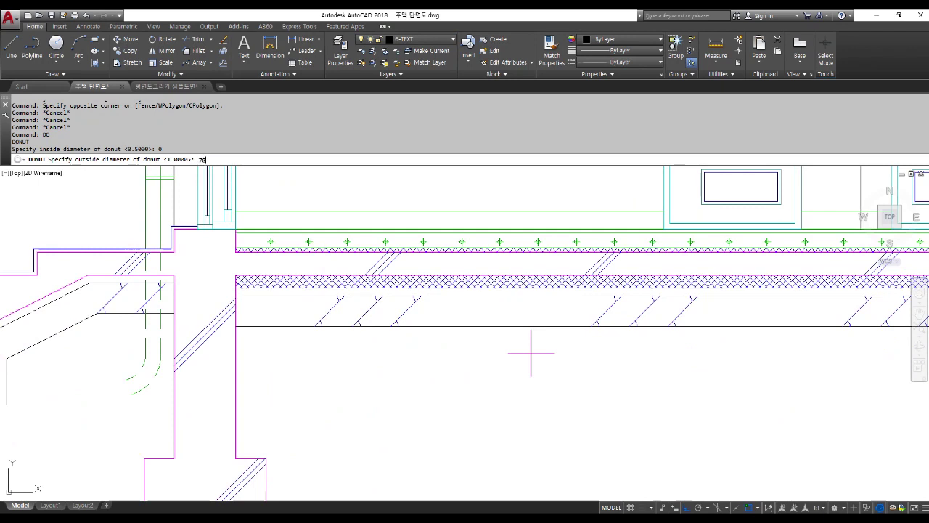
key(Return)
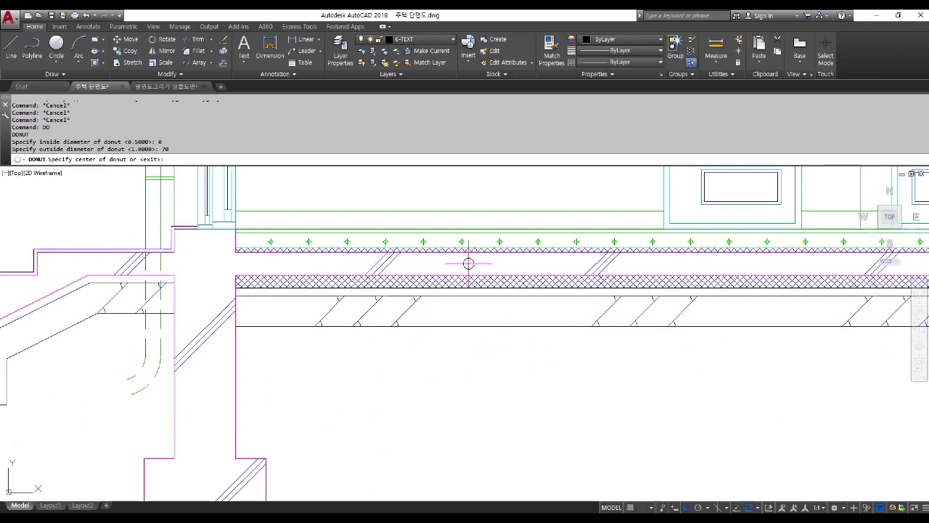
click(469, 264)
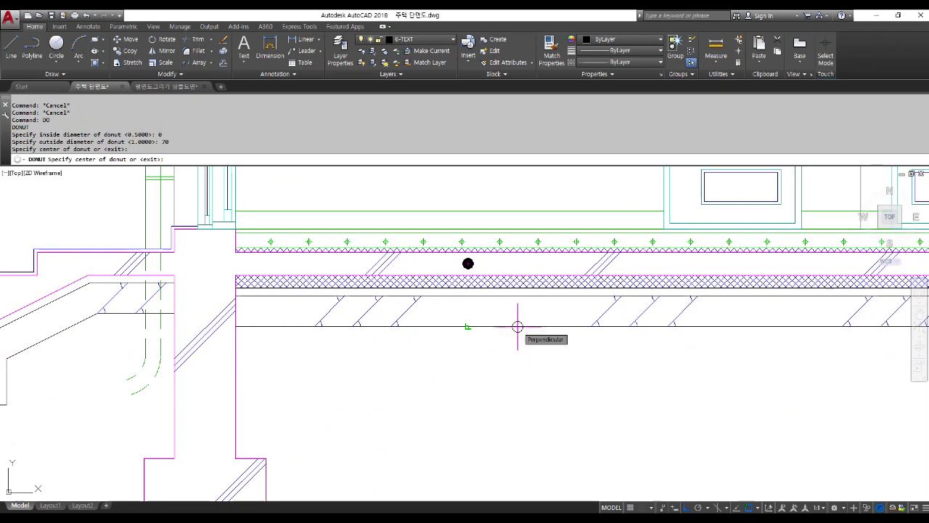
key(Return)
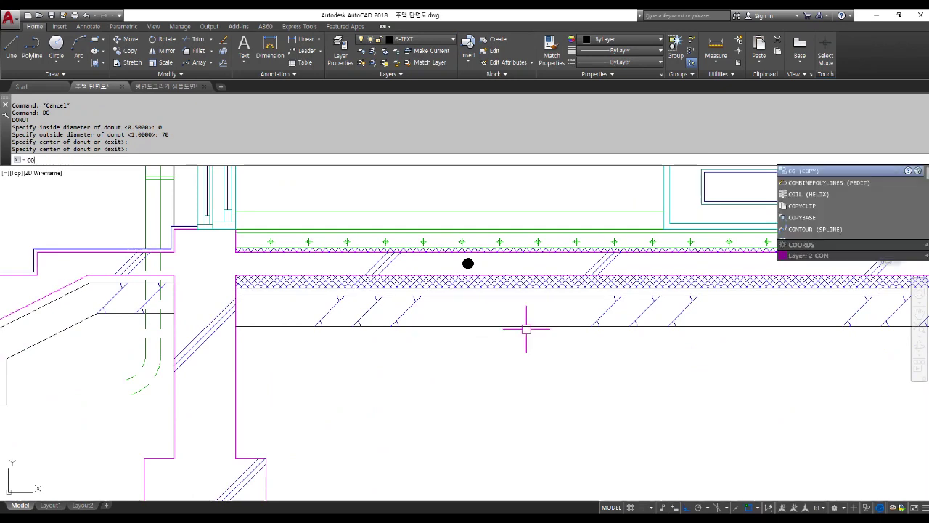
Copy the slab's donut straight down to mark the cross-hatched layer, the thin layer beneath it, and the bottom diagonal-hatched layer.
key(Return)
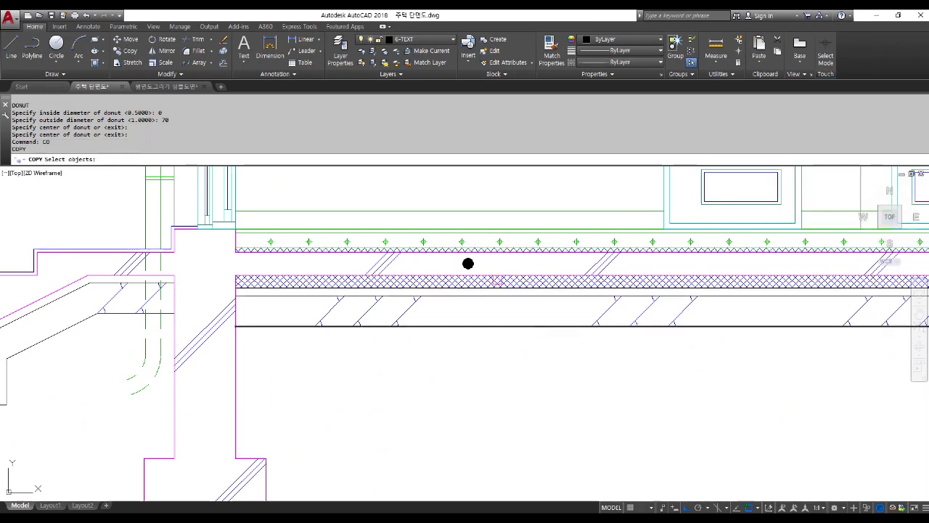
scroll(483, 270, up, 4)
click(453, 254)
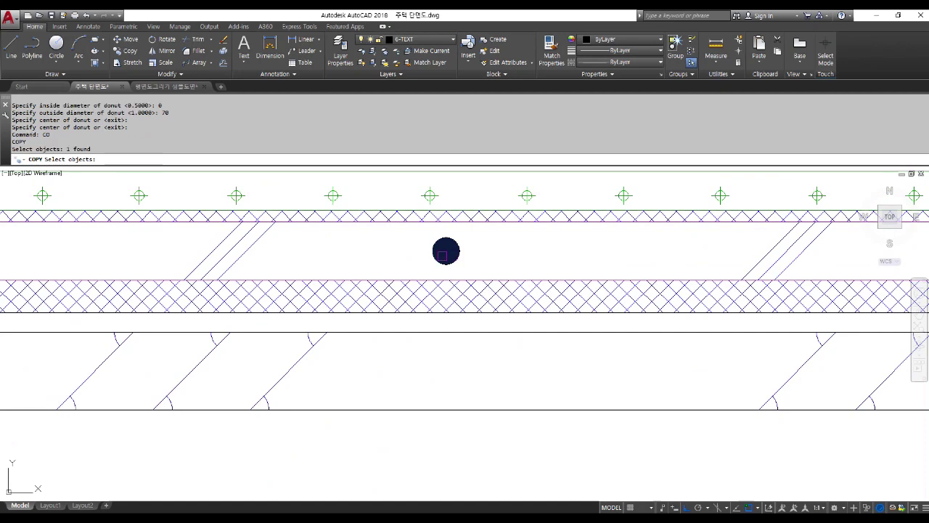
scroll(443, 255, down, 4)
key(Return)
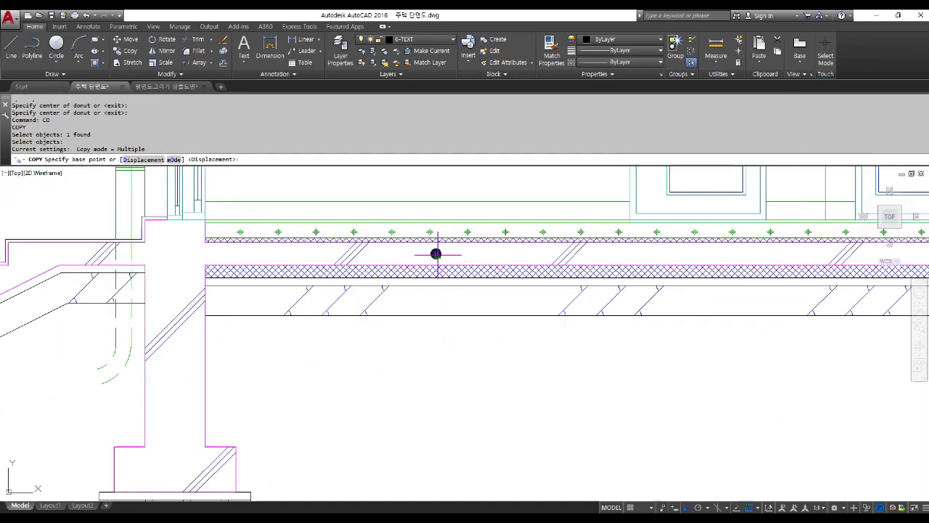
click(512, 346)
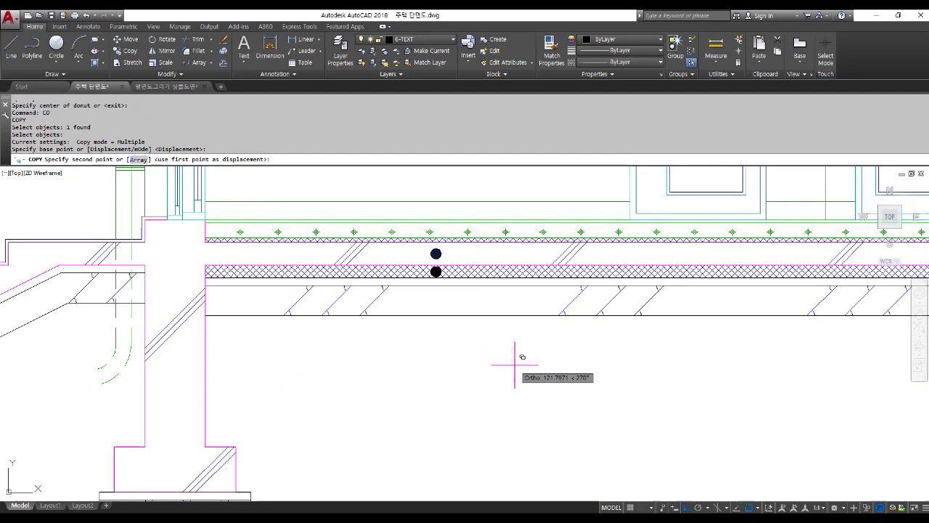
click(515, 364)
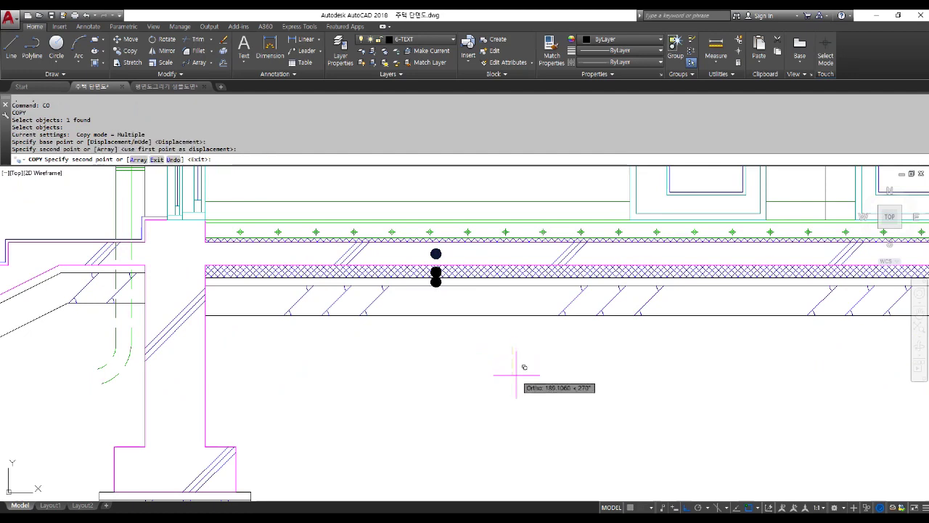
click(514, 375)
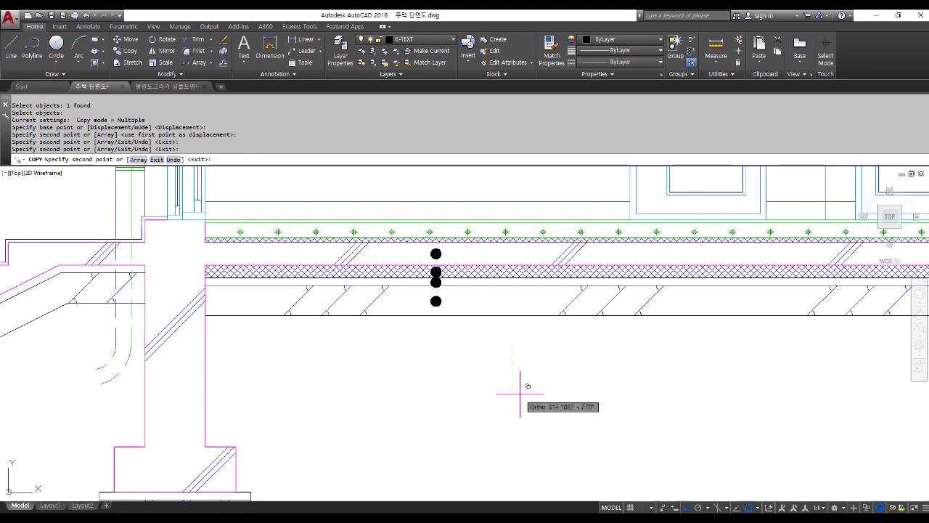
scroll(520, 393, down, 2)
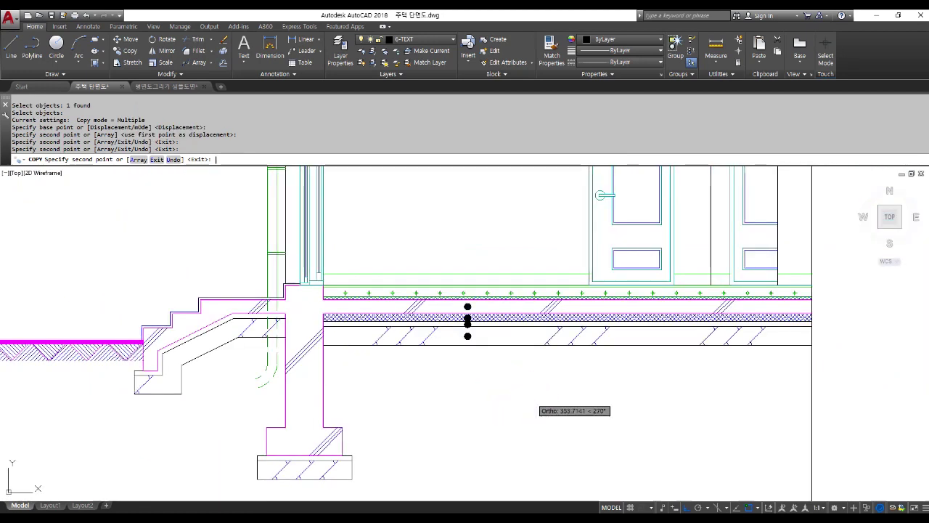
key(Return)
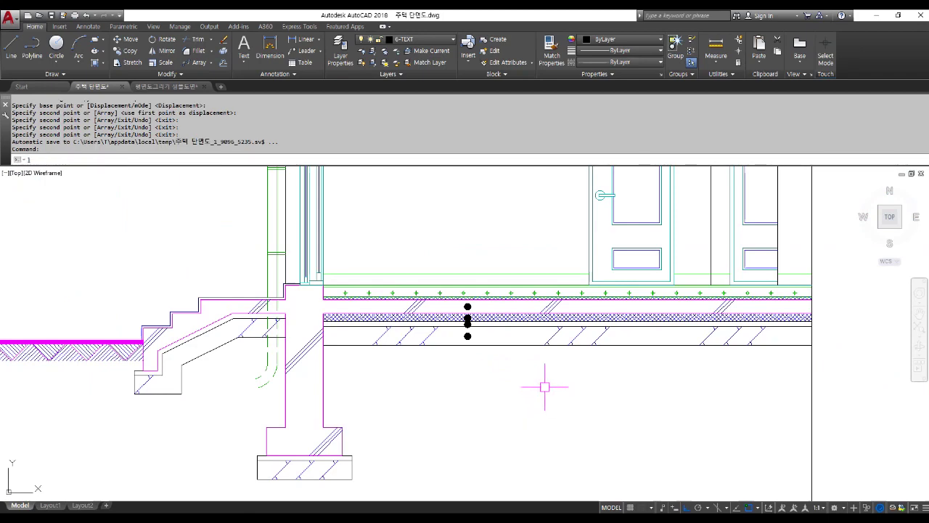
Draw a leader line from the top dot's centre straight down below the floor, ending in a 200-long horizontal stub toward the room side.
text(l)
key(Return)
scroll(480, 323, up, 6)
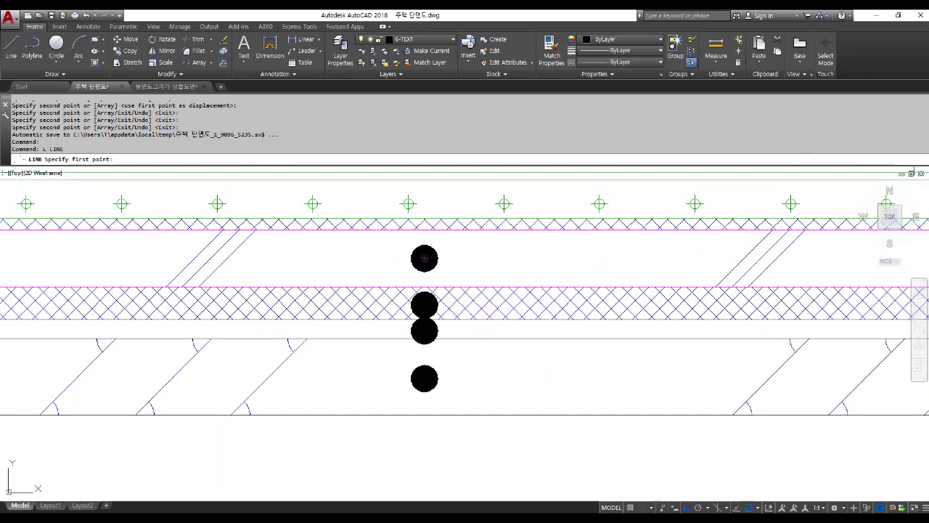
click(424, 258)
scroll(425, 259, down, 6)
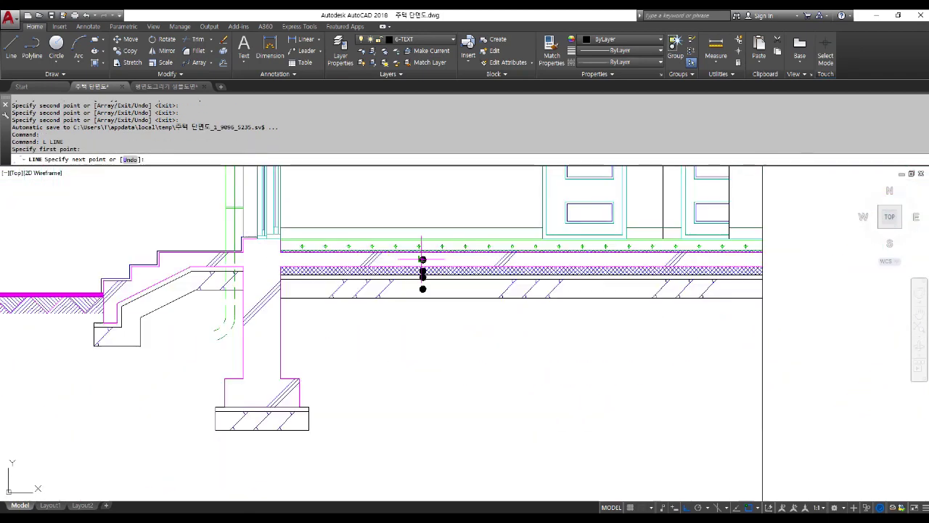
click(433, 385)
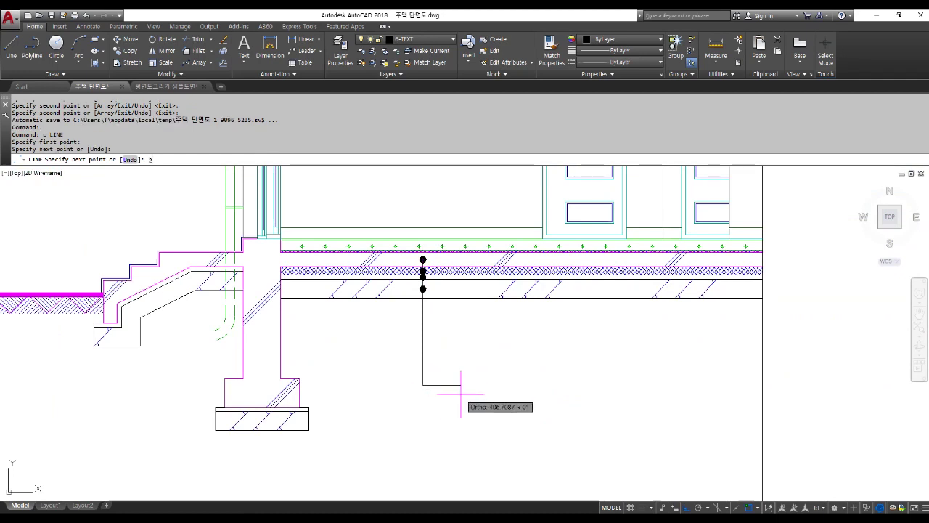
text(200)
key(Return)
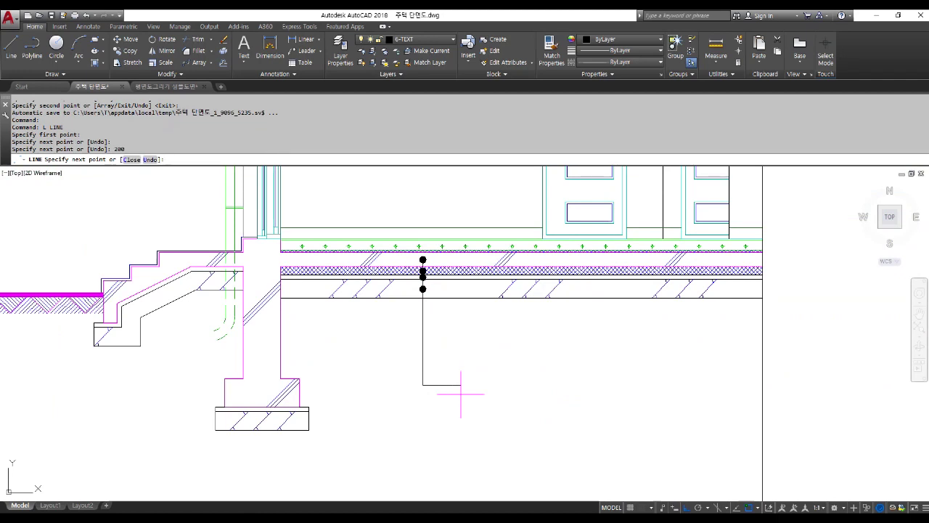
key(Return)
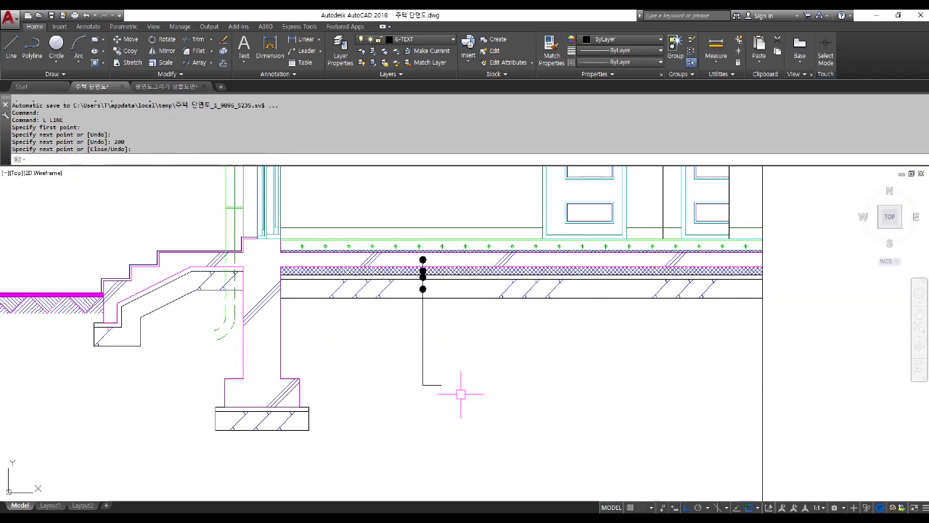
Offset the leader's horizontal stub upward three times at a spacing of 150.
text(o)
key(Return)
text(150)
key(Return)
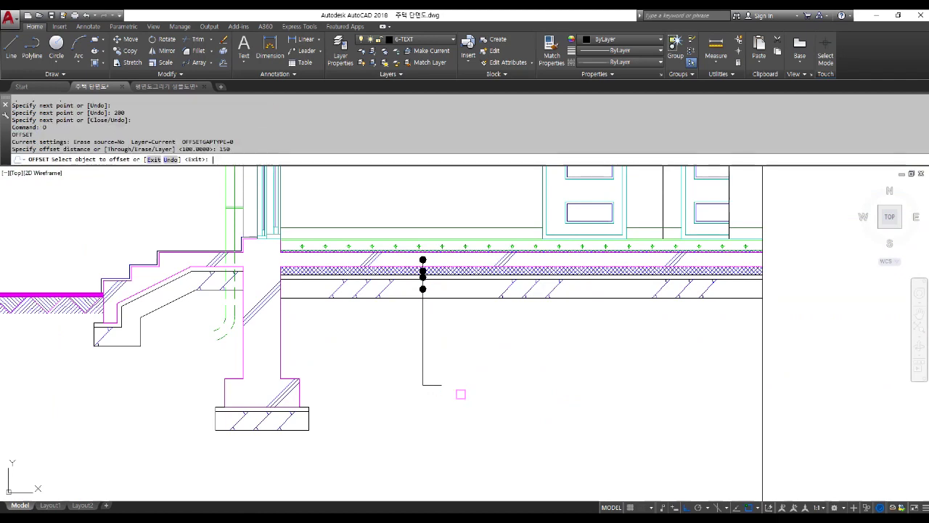
scroll(451, 386, up, 4)
click(422, 382)
click(422, 342)
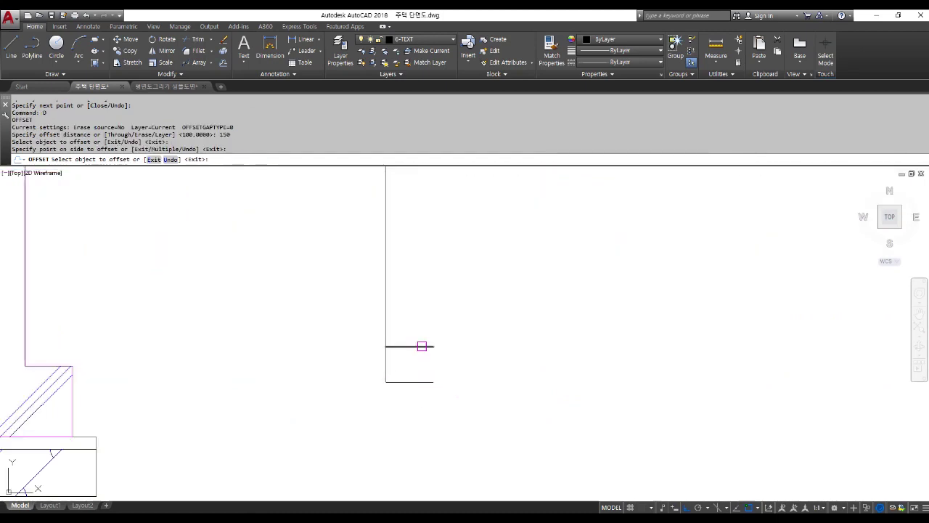
click(422, 347)
click(423, 308)
click(423, 311)
click(434, 248)
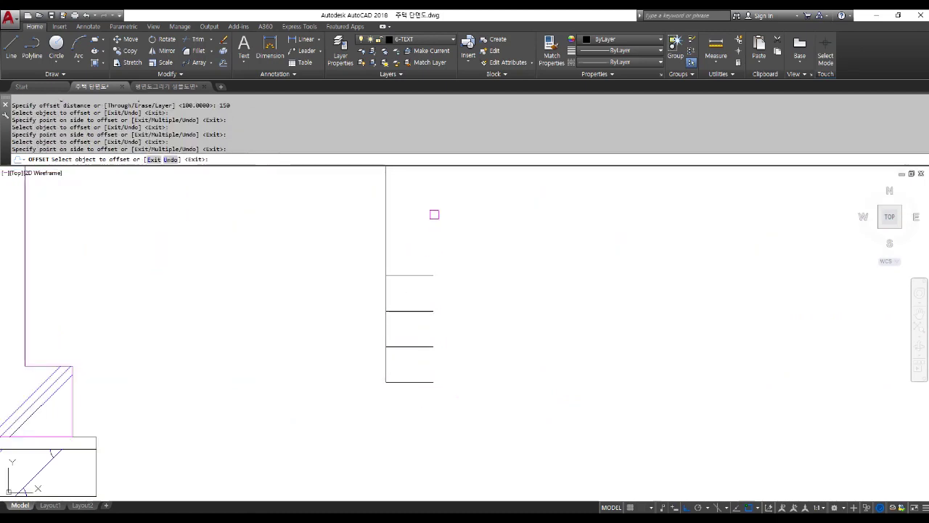
key(Return)
scroll(436, 338, down, 4)
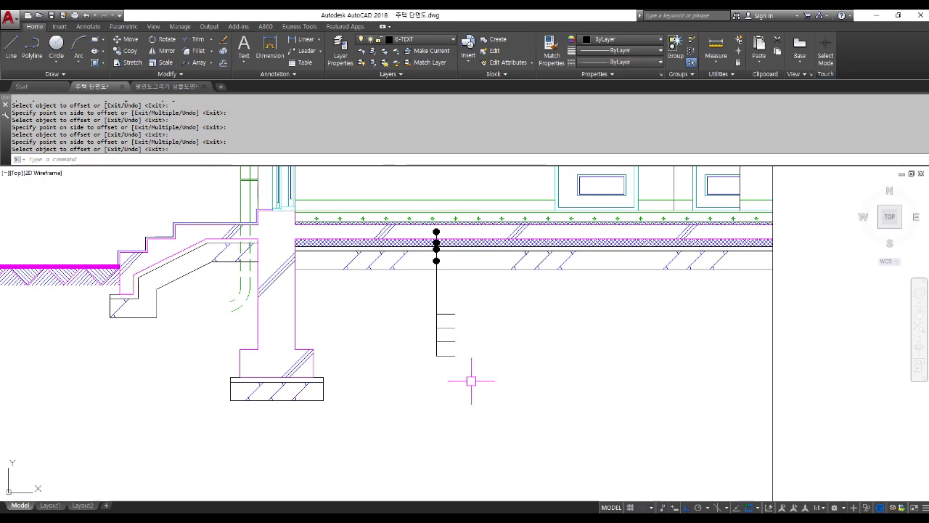
Stretch the leader's lower end with all four stubs upward, closer to the floor layers.
text(s)
key(Return)
click(488, 376)
click(438, 307)
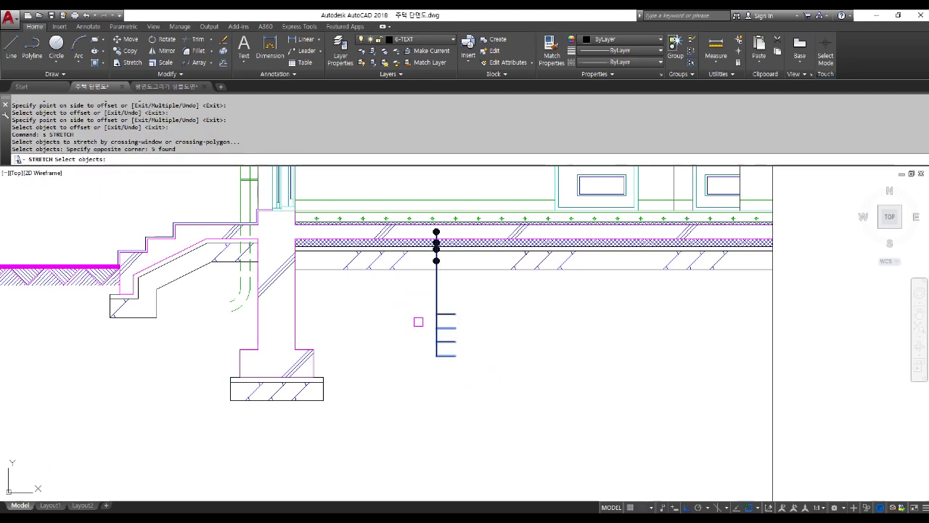
key(Return)
click(405, 377)
click(389, 356)
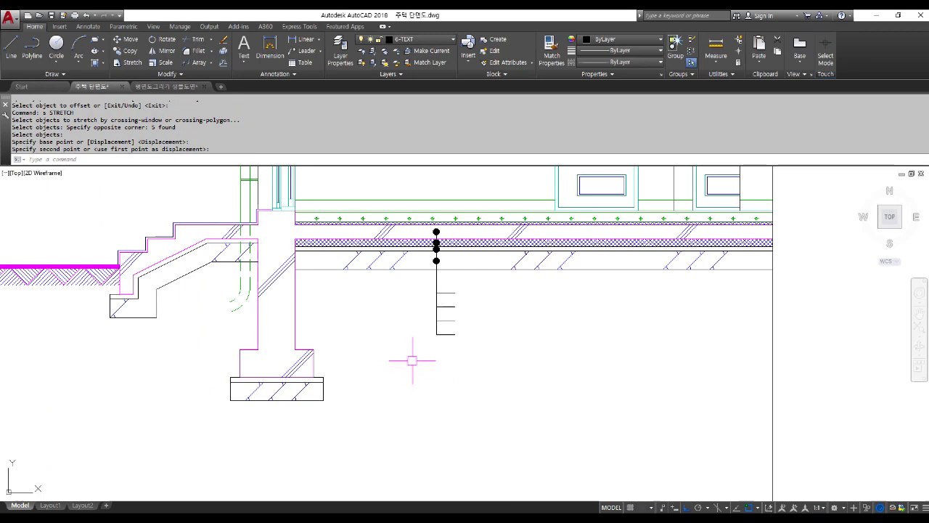
Check the Standard text style's font setting, with Lucida Sans Unicode selected.
scroll(457, 324, up, 3)
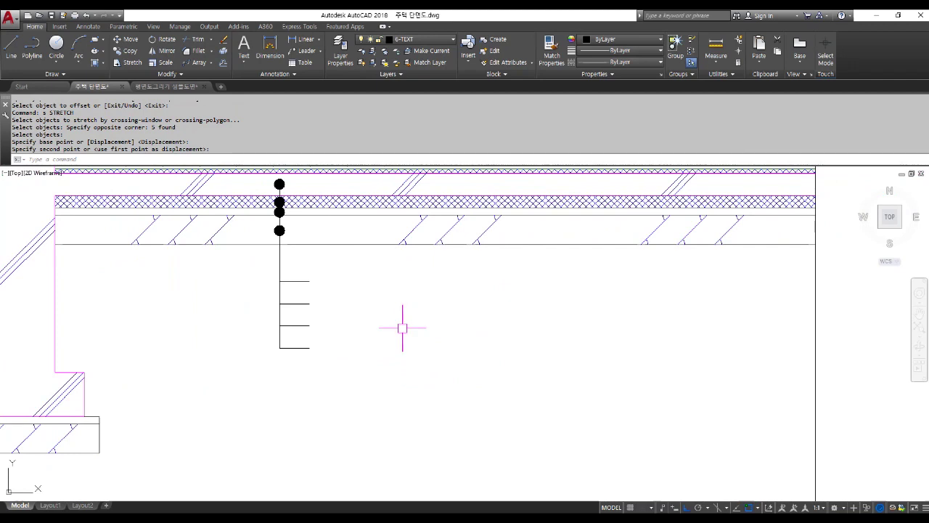
text(st)
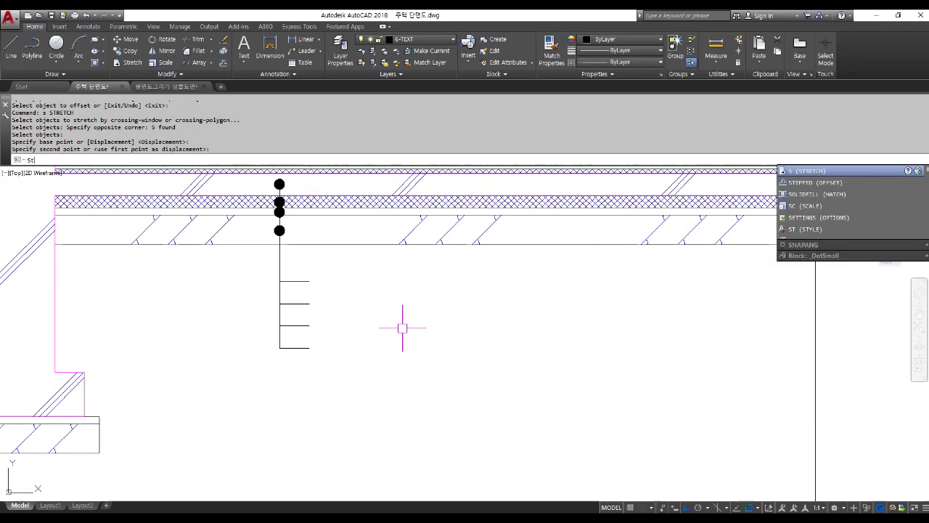
key(Return)
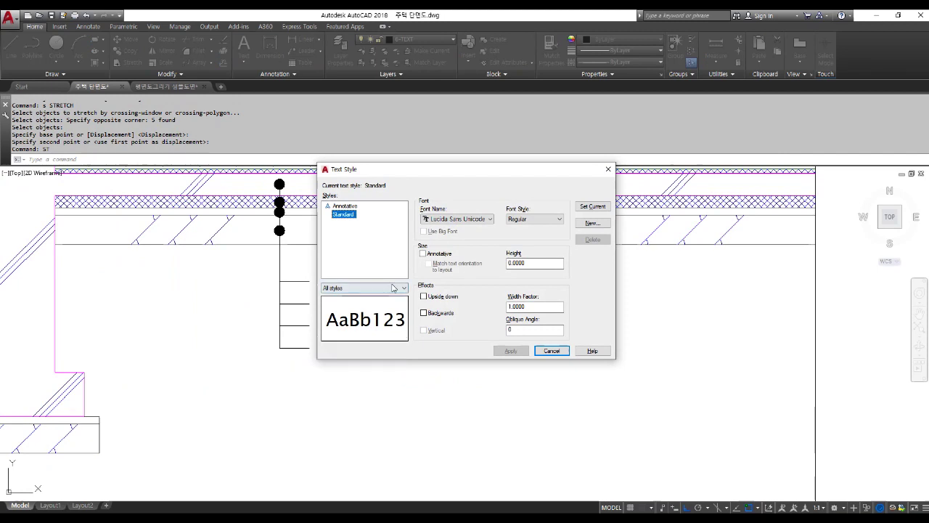
click(456, 219)
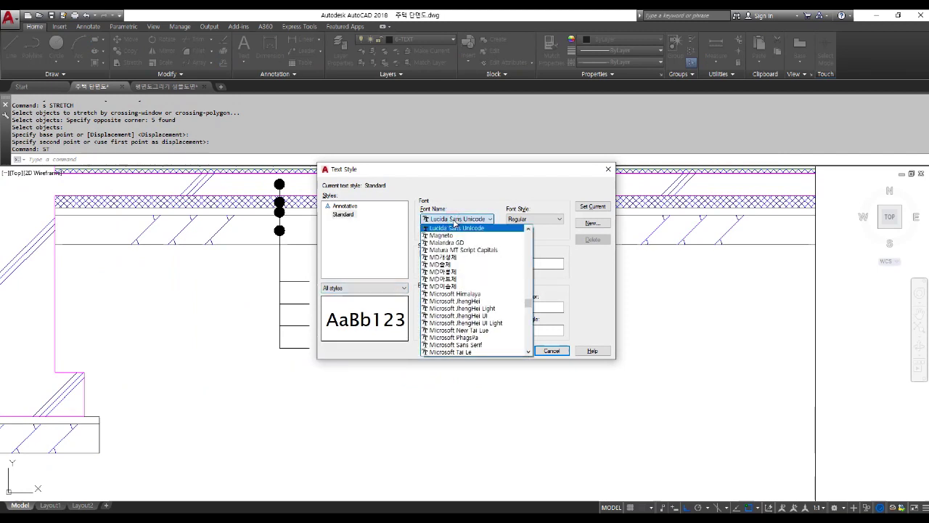
scroll(455, 224, up, 3)
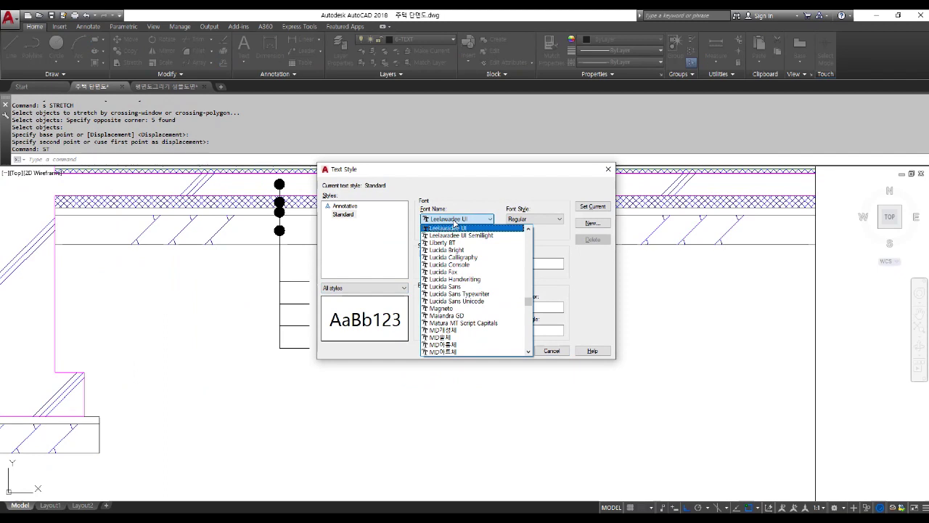
click(476, 302)
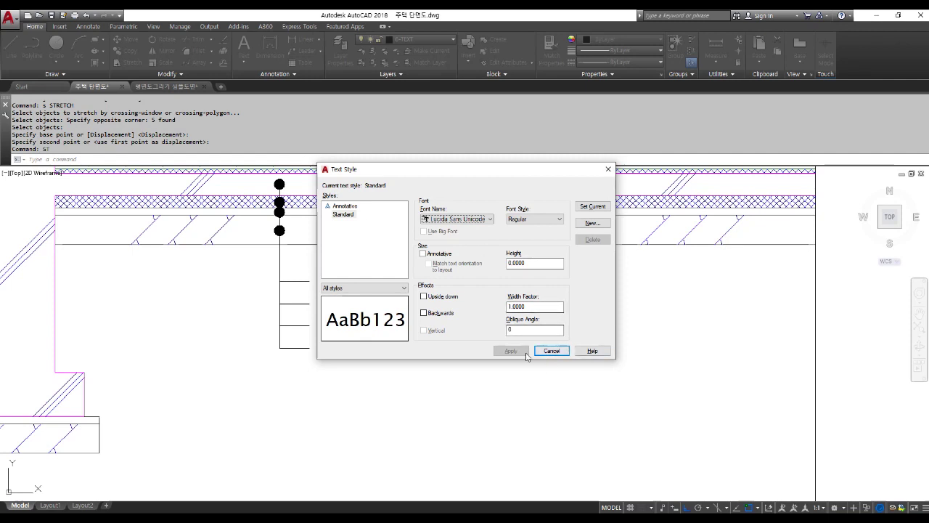
click(609, 169)
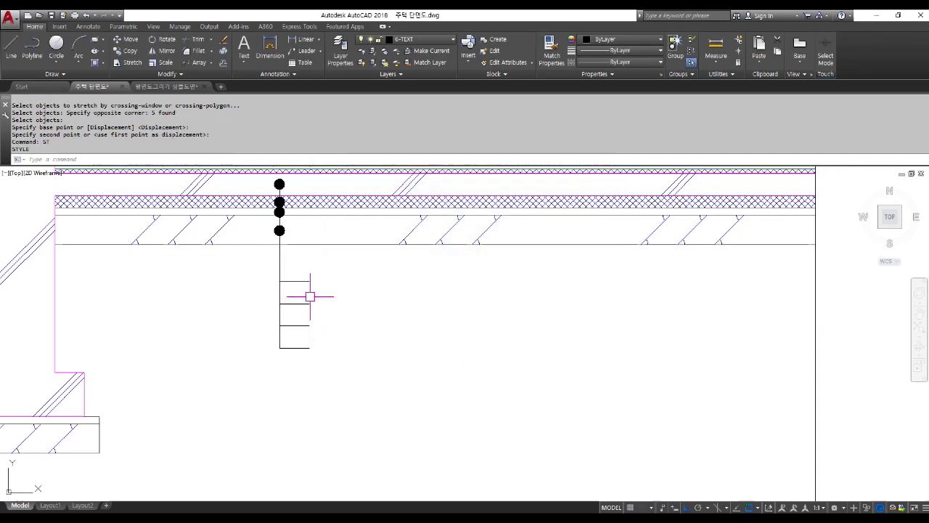
Start a left-justified single-line text at the free end of the leader's top stub, with height 80 and rotation 0.
text(dt)
key(Return)
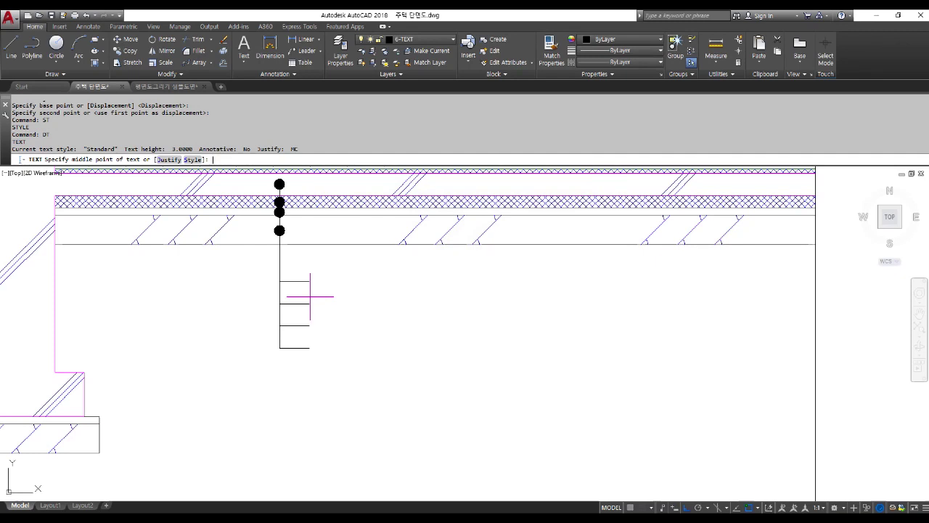
text(l)
key(Return)
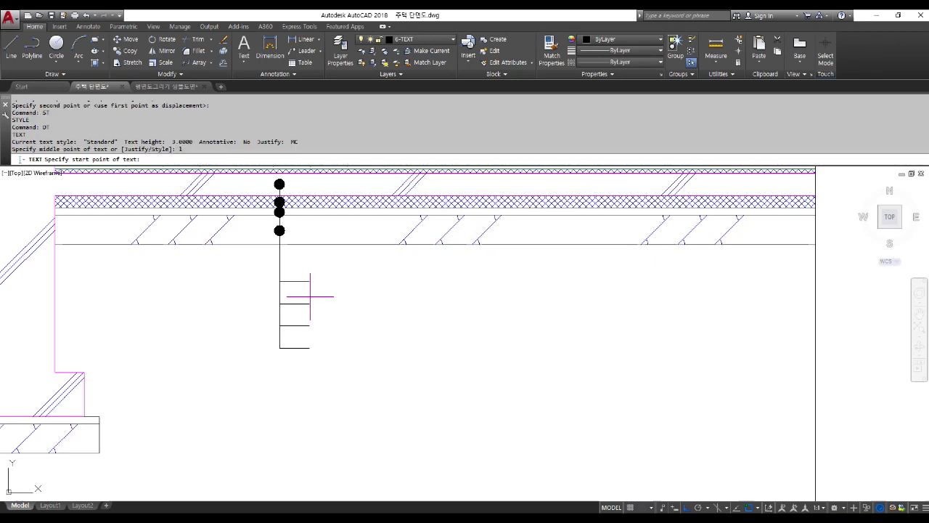
scroll(310, 297, up, 3)
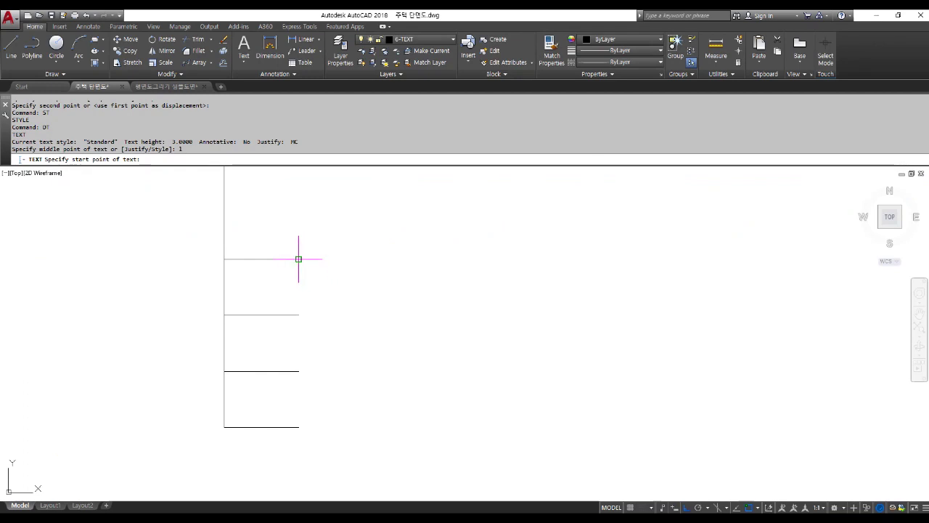
click(298, 260)
scroll(299, 259, down, 3)
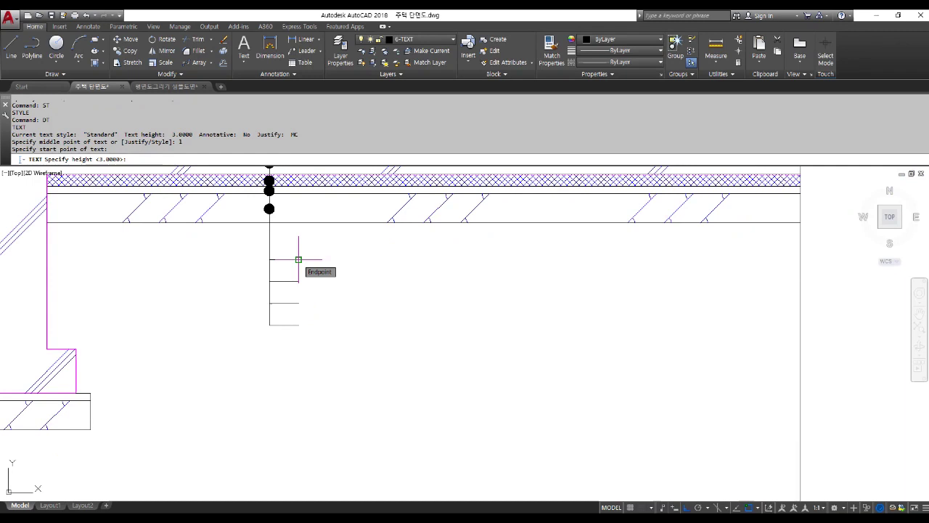
text(80)
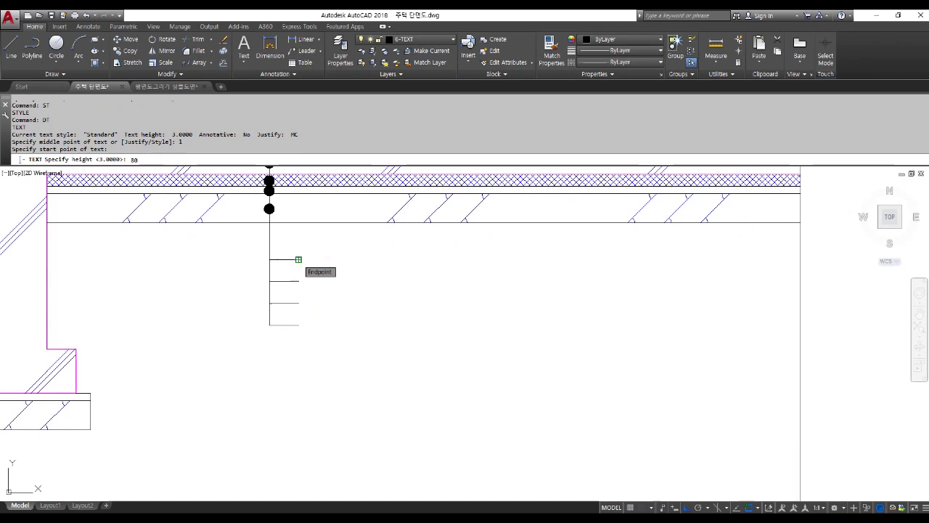
key(Return)
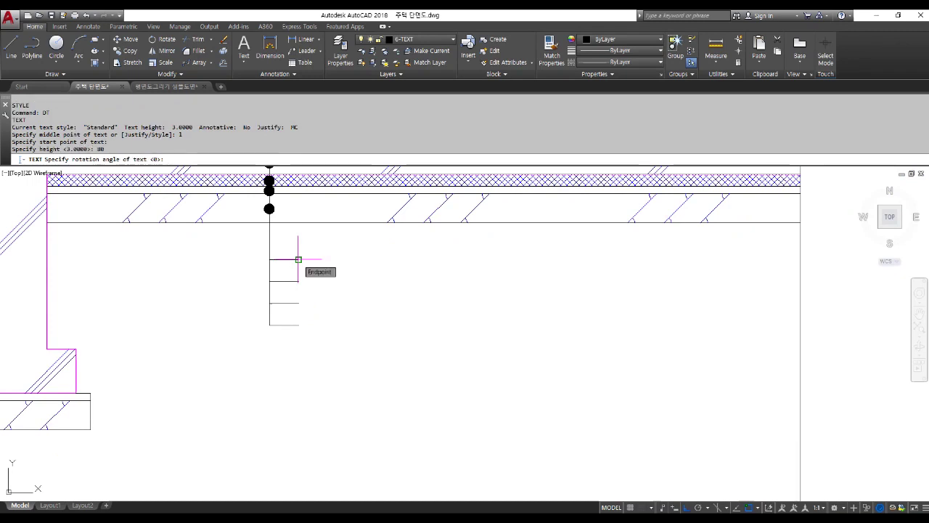
key(Return)
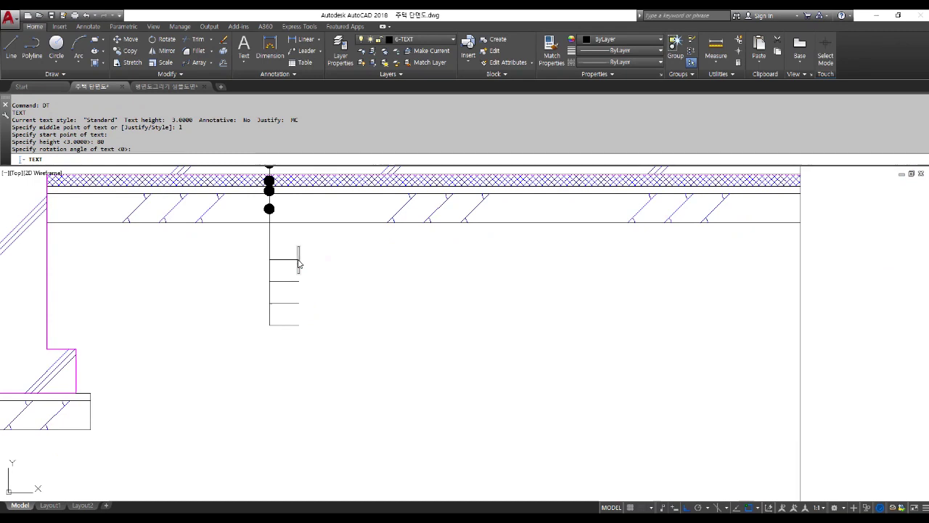
Write the note "THK 150 철근콘크리트 바닥 슬래브" at the top stub and finish the text.
text(TH)
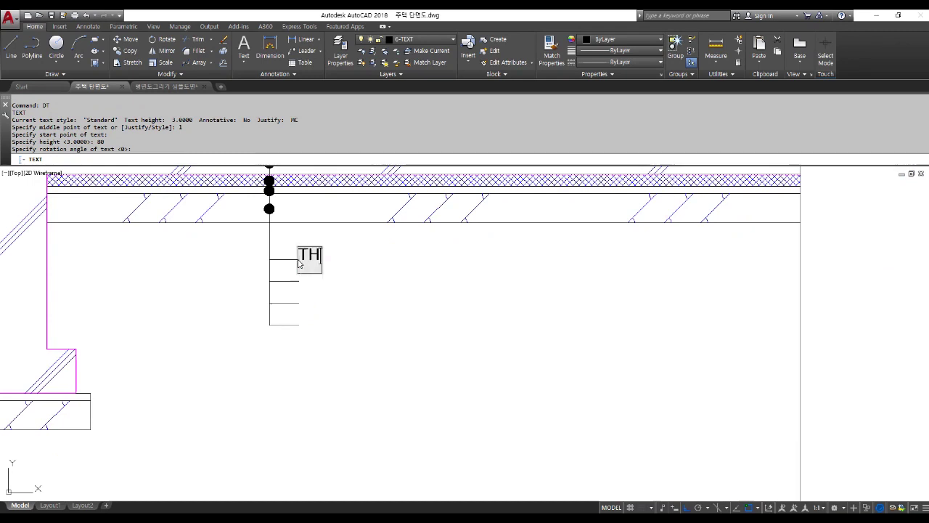
text(K 150)
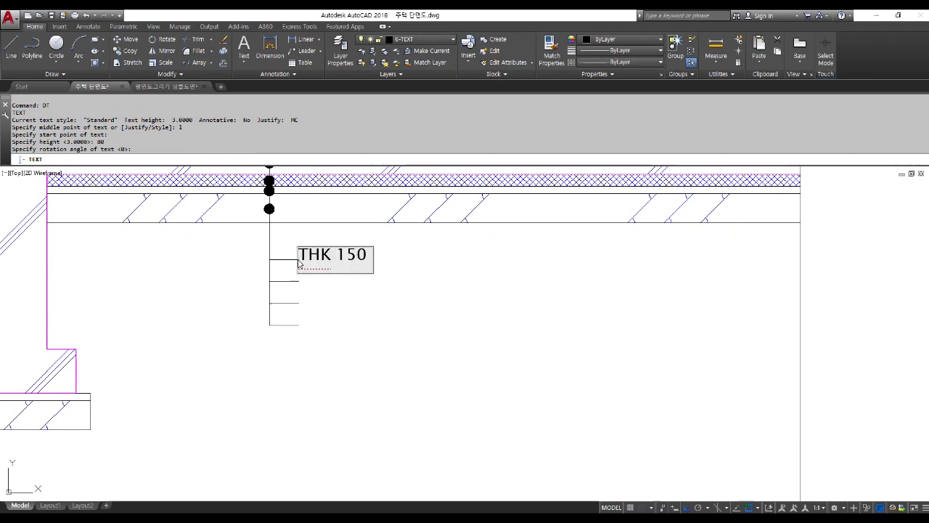
text( 철근콘크리)
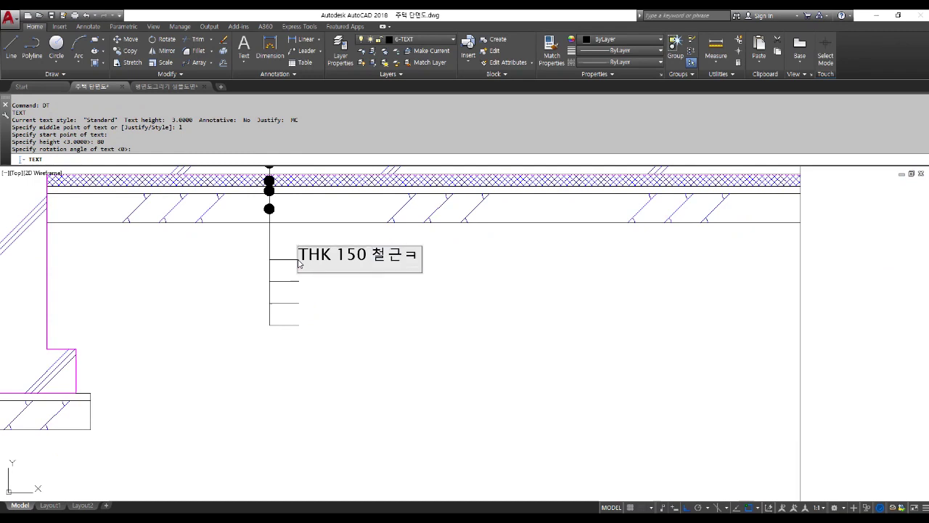
text(트)
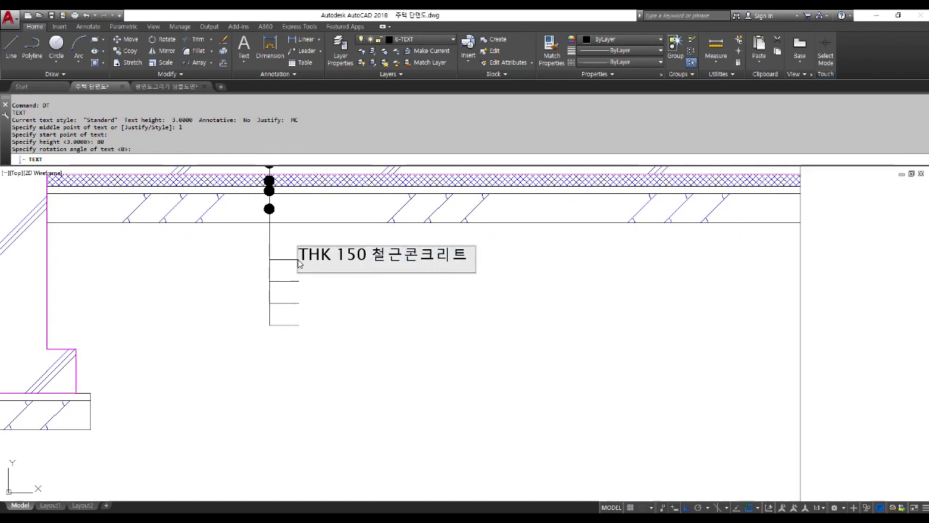
text( 바닥 ㅅ슬래브)
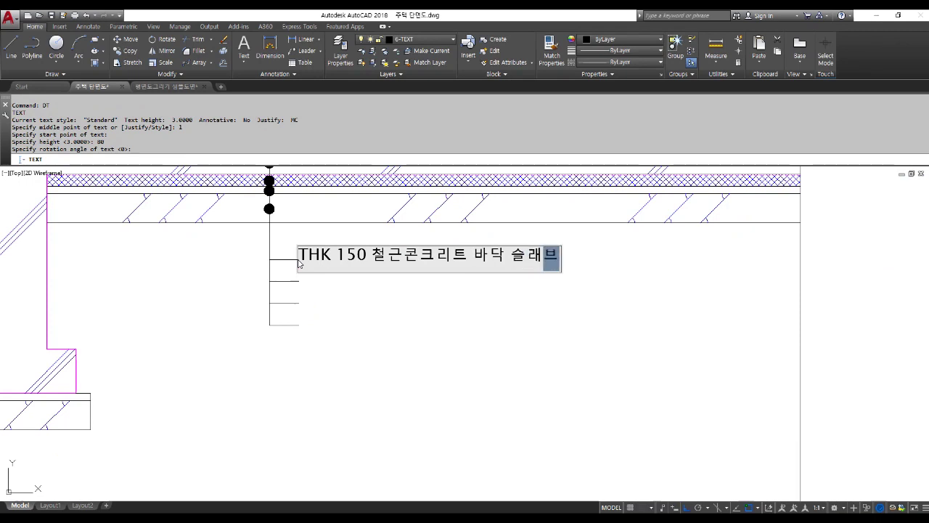
key(Return)
key(Return)
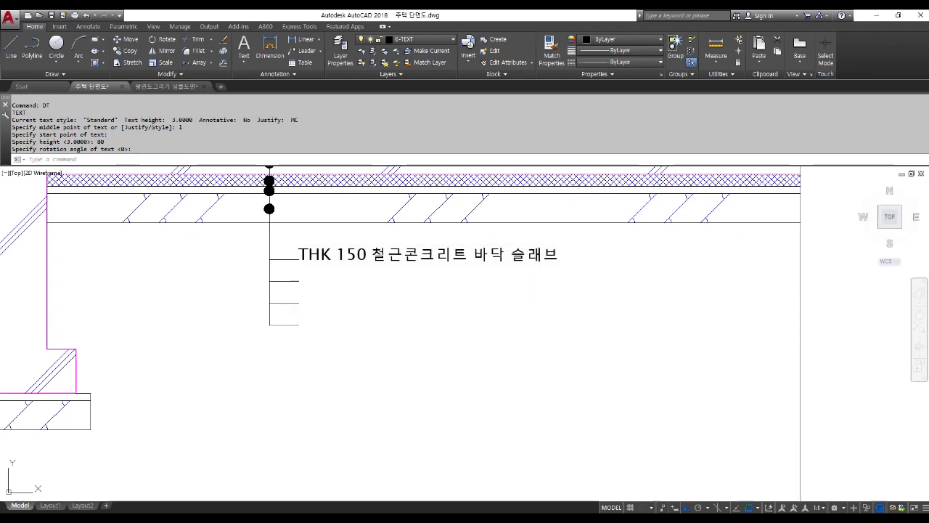
Copy the note from the top stub's end to the ends of the three stubs below it.
text(co)
key(Return)
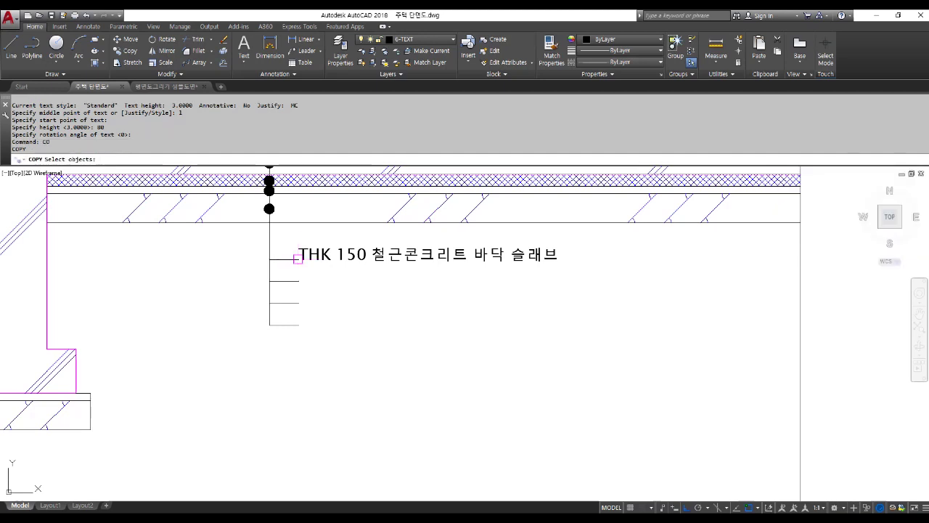
scroll(298, 258, up, 2)
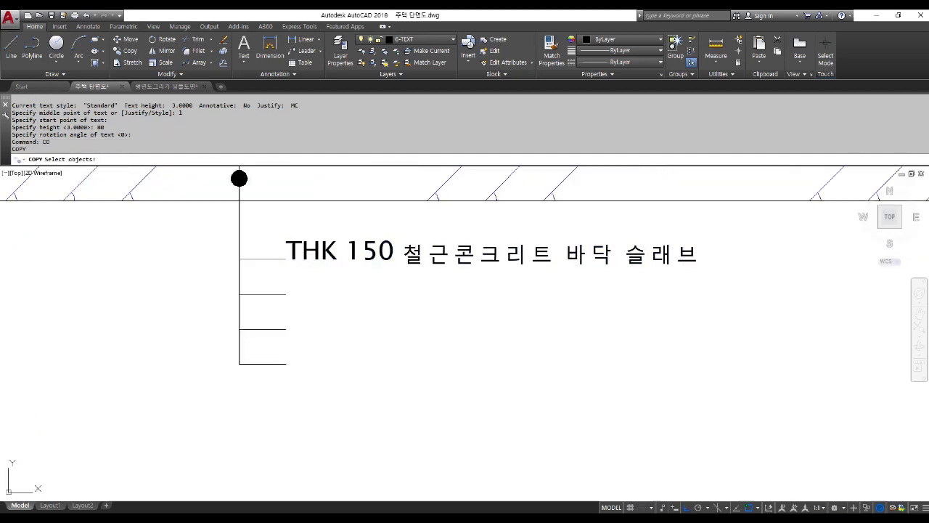
click(308, 252)
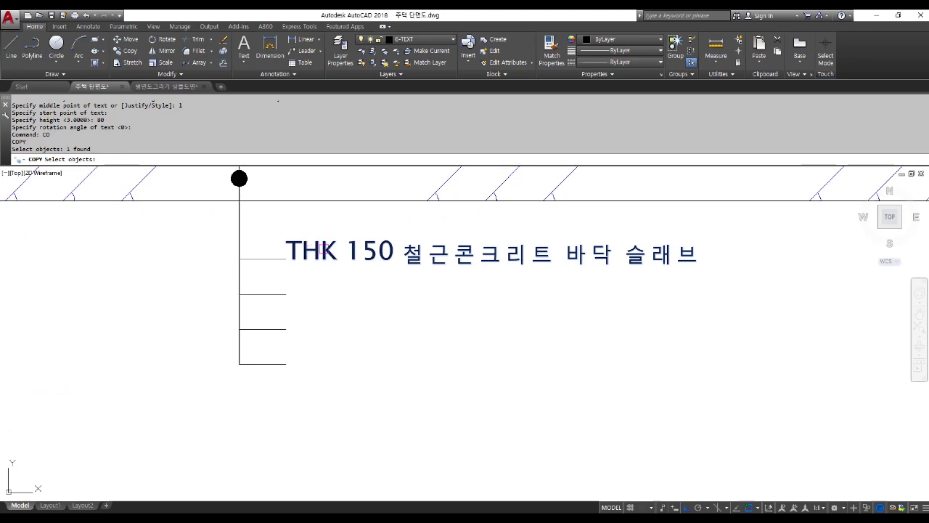
key(Return)
scroll(297, 323, up, 3)
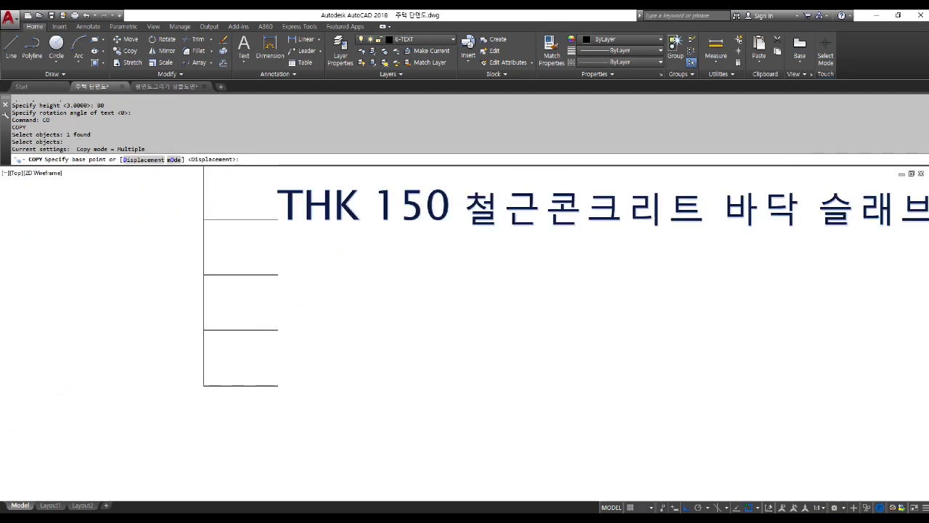
scroll(289, 318, down, 2)
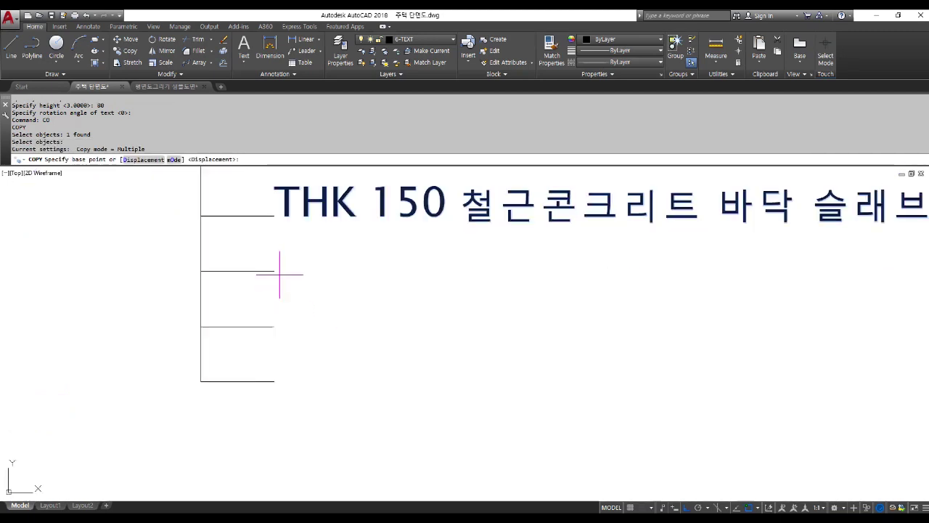
click(275, 215)
click(274, 271)
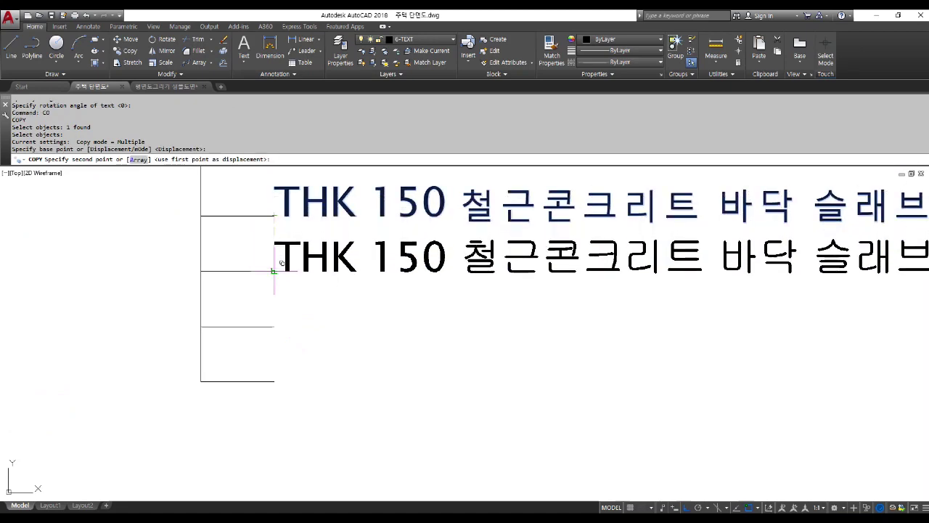
click(274, 327)
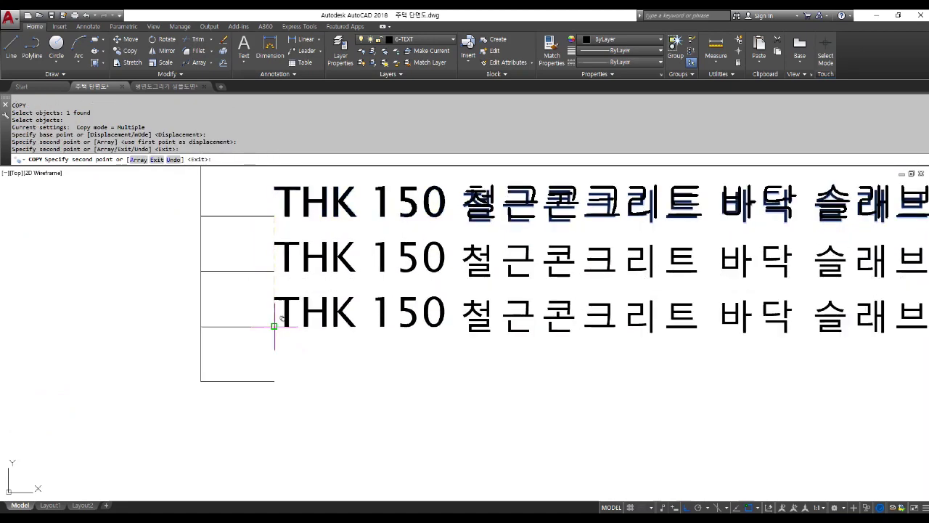
click(274, 381)
scroll(275, 381, down, 3)
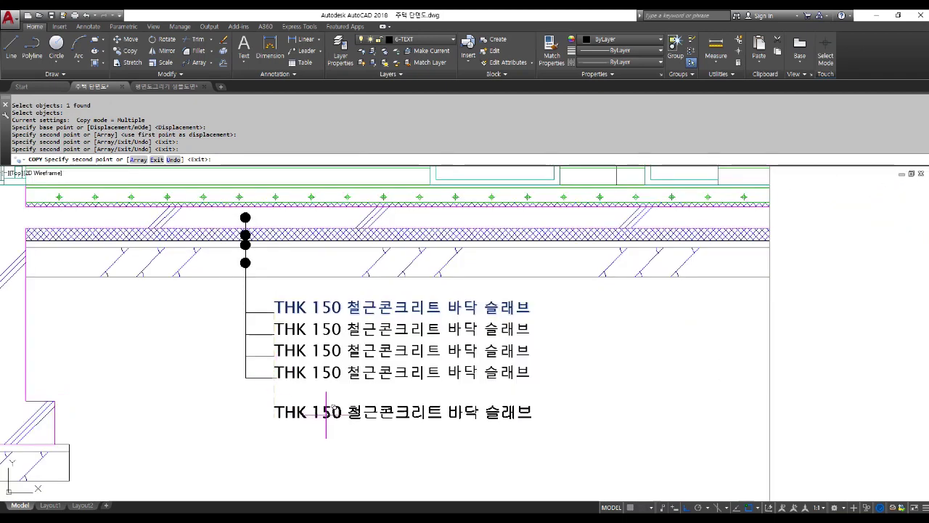
key(Return)
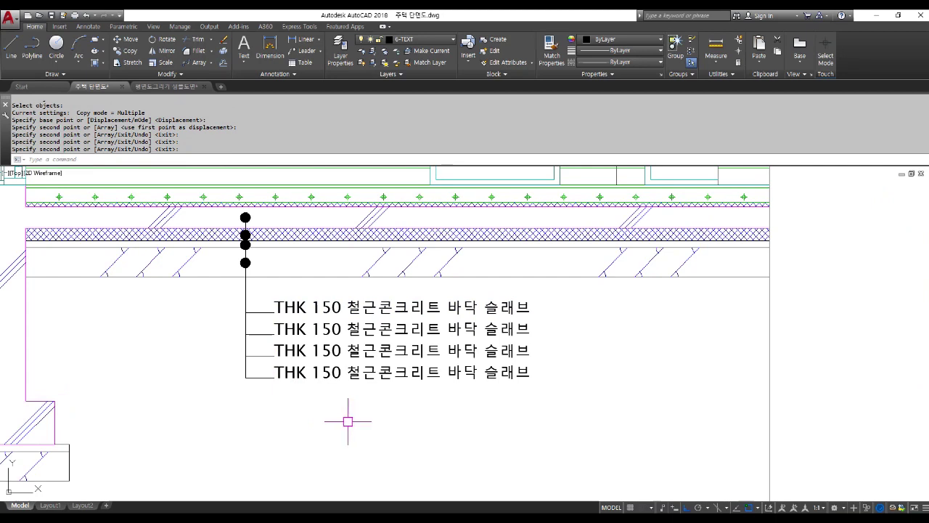
Move all four notes horizontally 40 away from the leader stubs.
text(m)
key(Return)
click(344, 418)
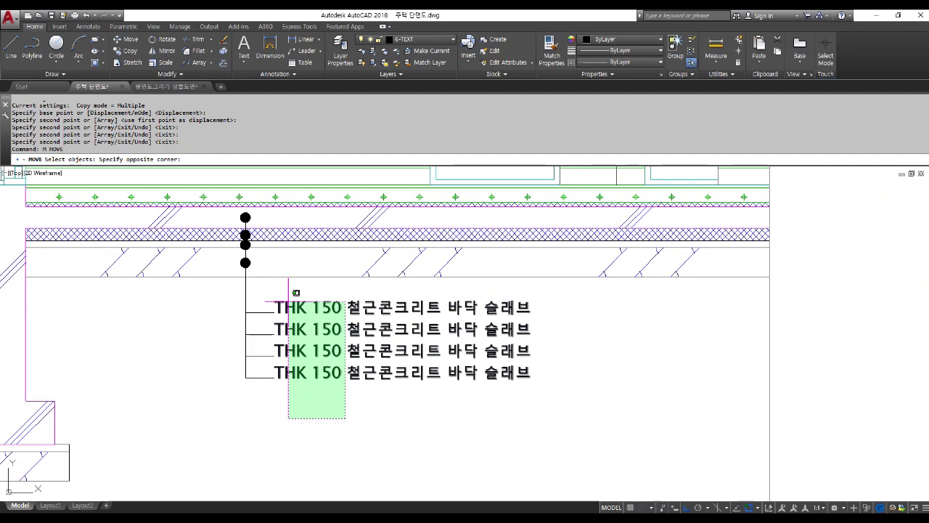
click(288, 279)
scroll(363, 424, up, 2)
key(Return)
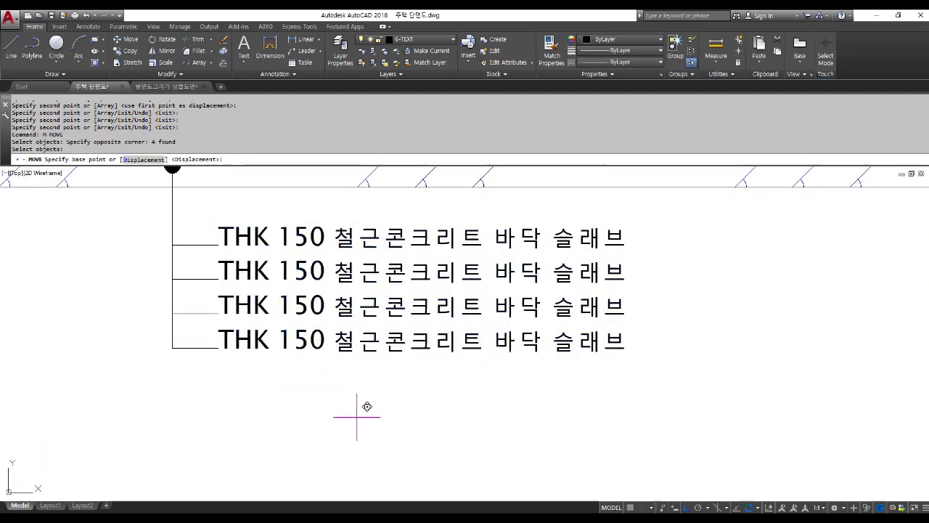
click(358, 417)
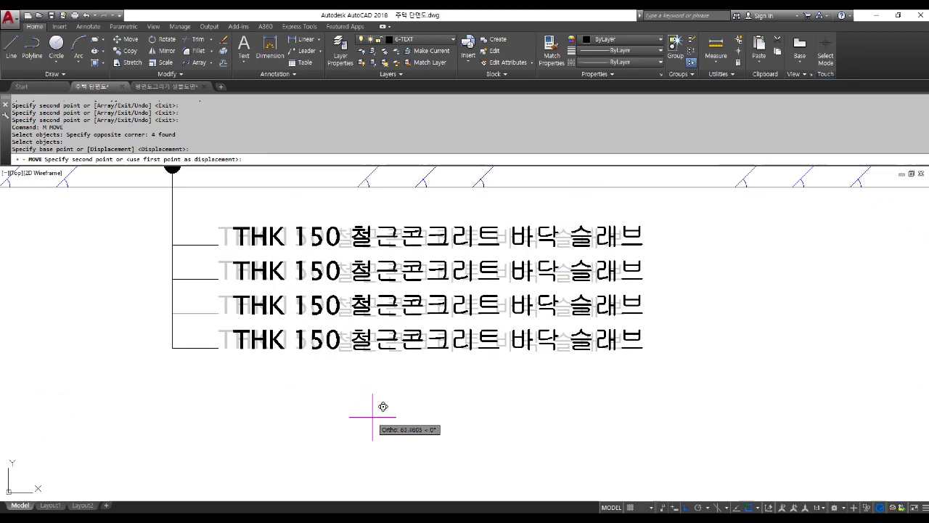
text(40)
key(Return)
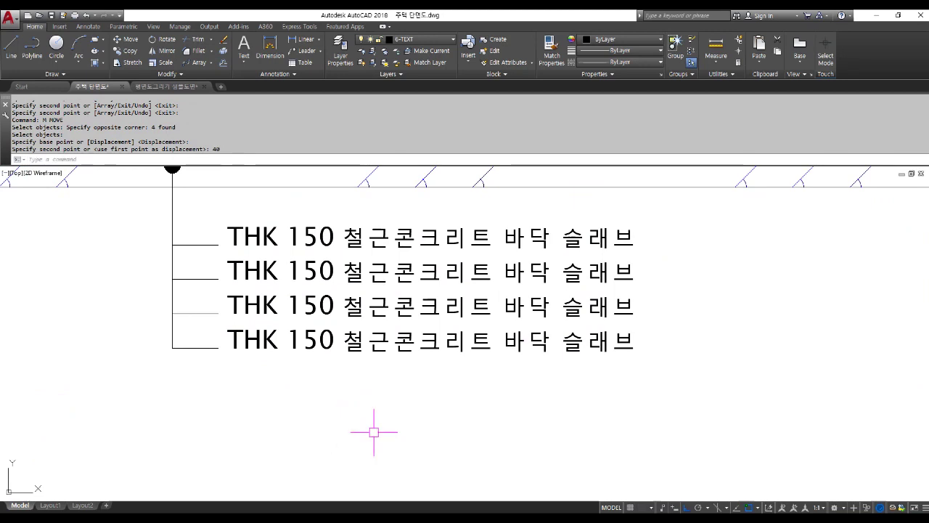
Select all four notes beside the leader stubs for another move.
text(m)
key(Return)
click(386, 403)
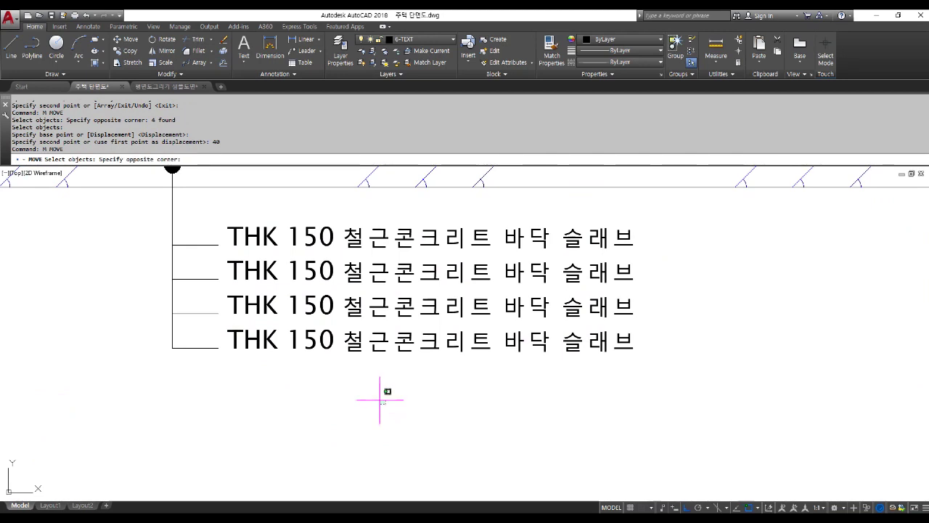
click(279, 227)
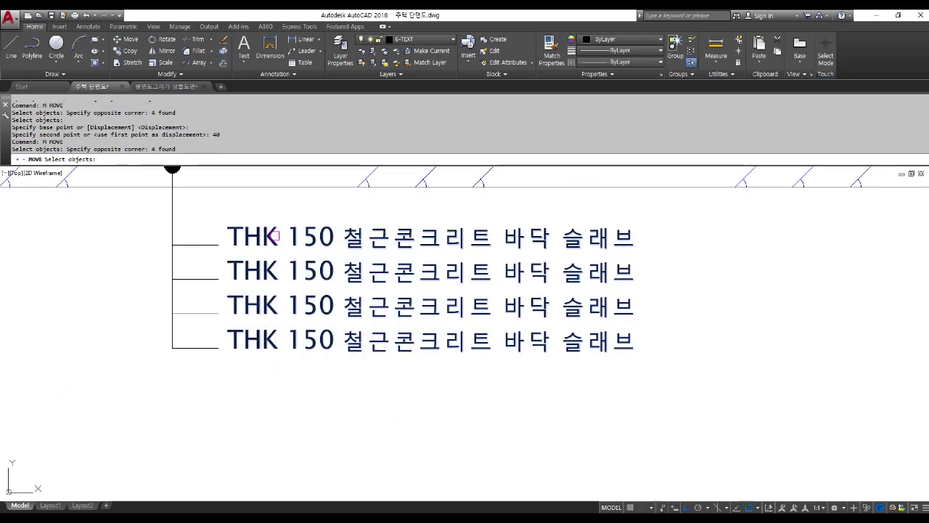
Move the four THK text labels straight down 40 so they line up with their leader lines.
key(Return)
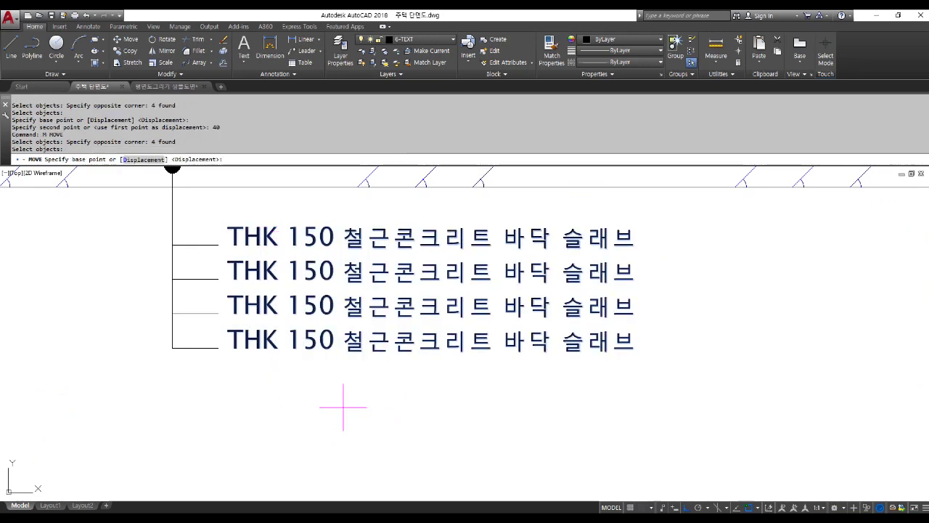
click(344, 401)
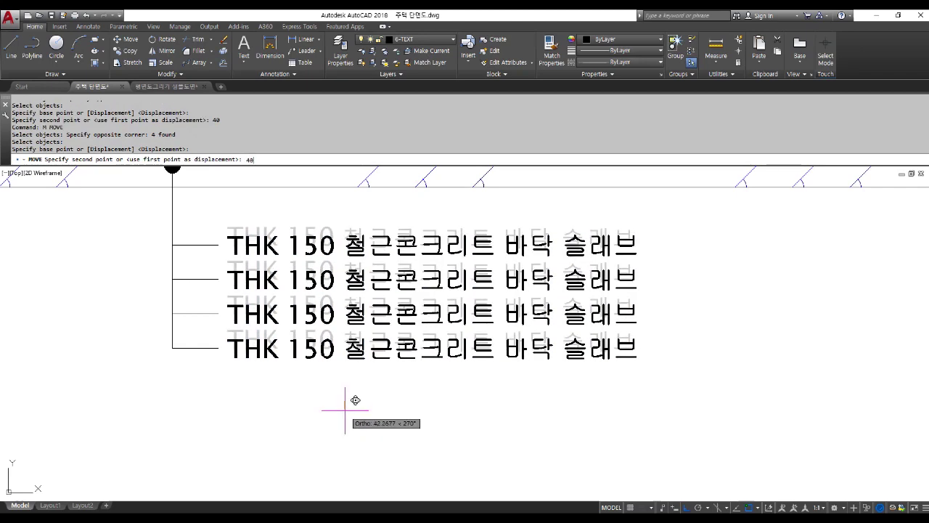
key(Return)
Change the second material label below the slab to "THK 85 바닥 단열재(압출법 보온판 가등급)".
scroll(352, 385, down, 2)
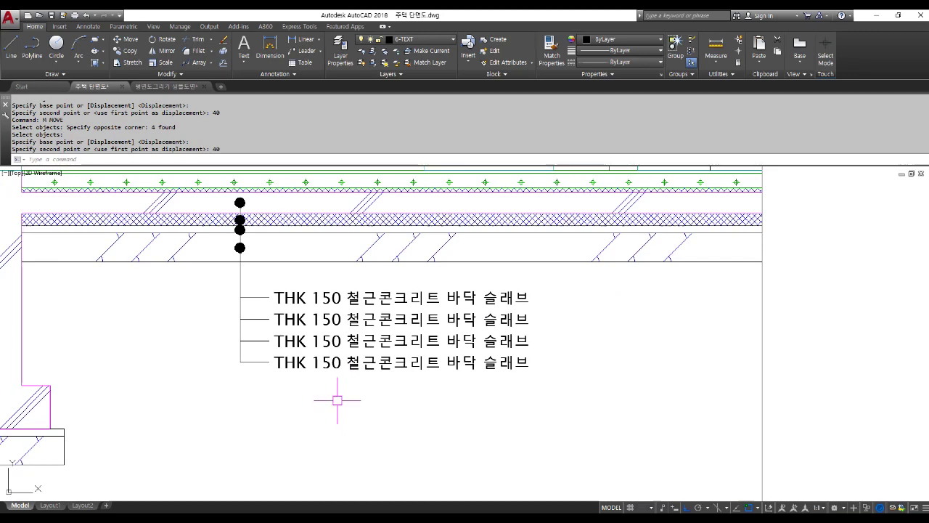
double_click(359, 315)
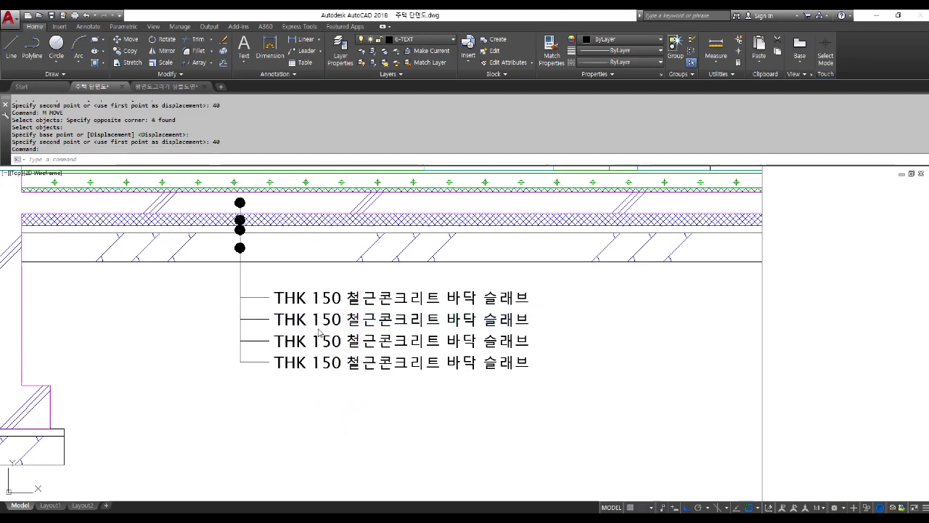
drag(311, 320, 659, 322)
text(85)
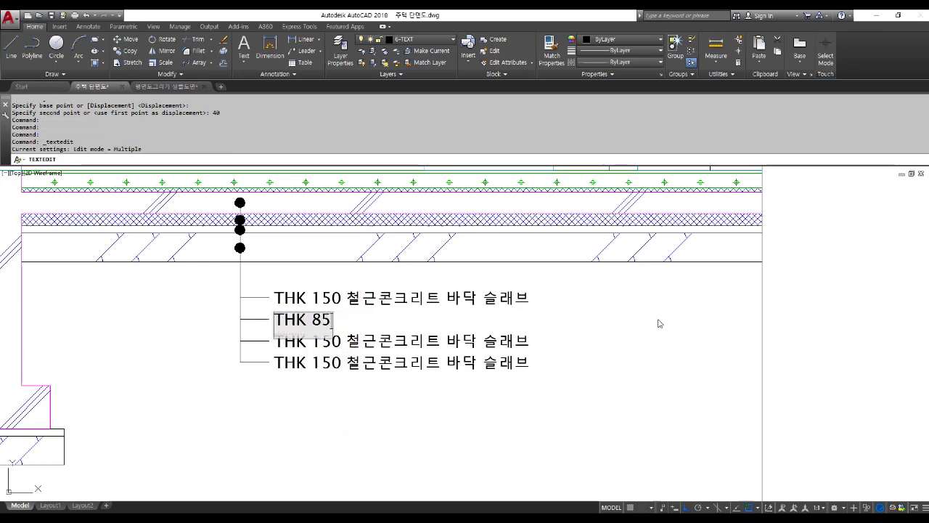
text( QKEK)
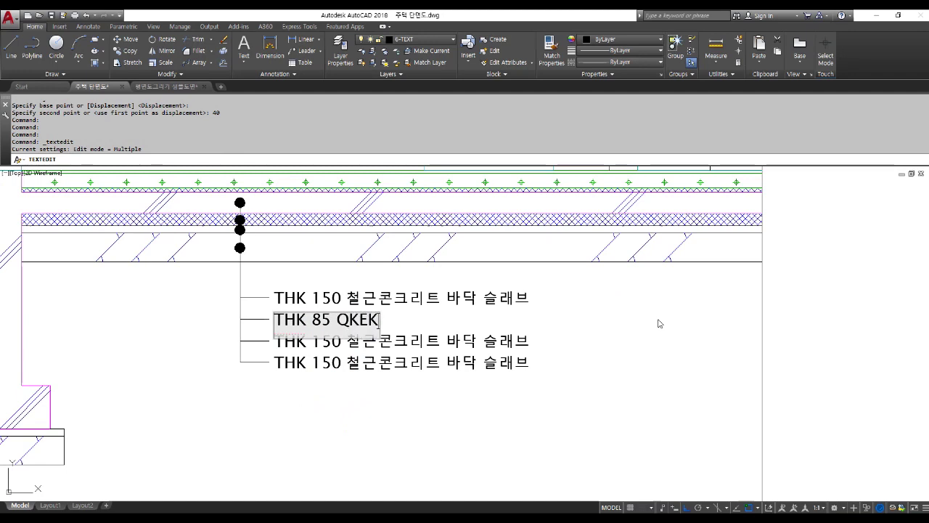
key(BackSpace)
key(BackSpace)
key(BackSpace)
key(BackSpace)
key(Hangul)
text(받)
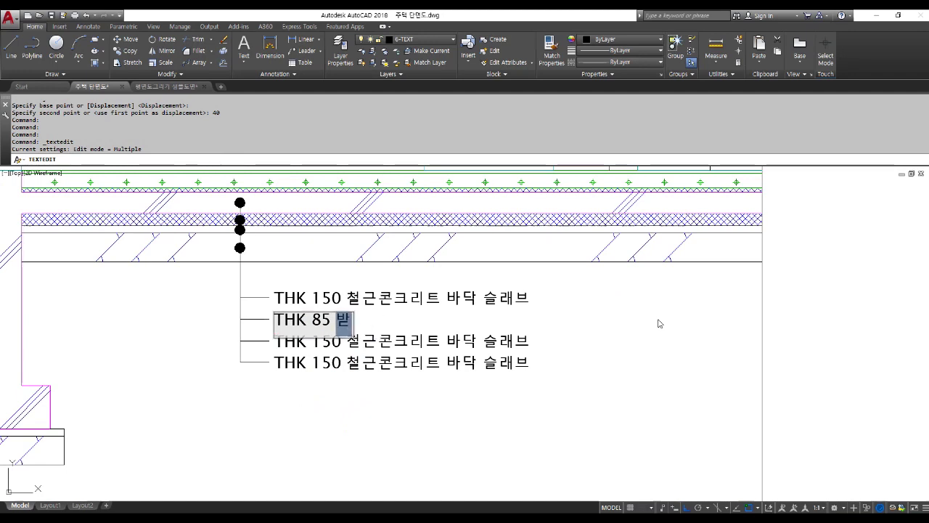
key(BackSpace)
text(닥 다ㄴ열재()
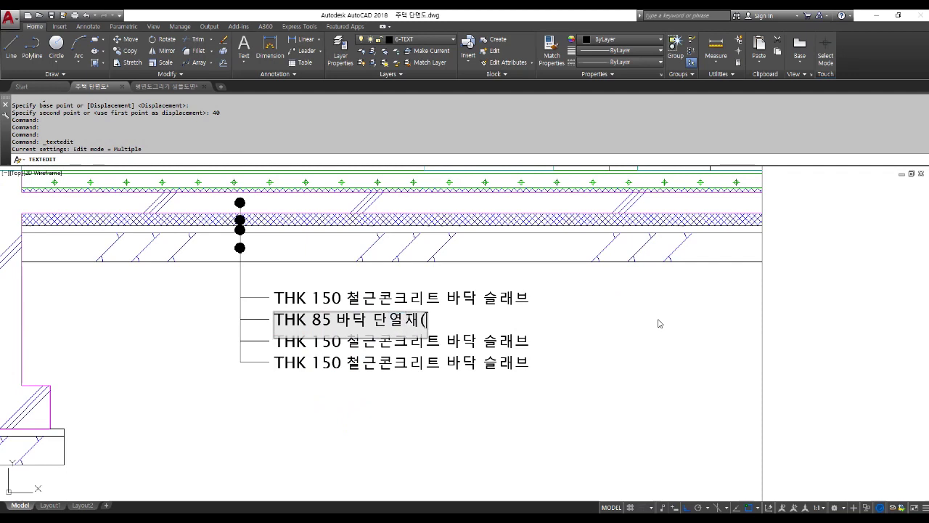
text(압출법 보)
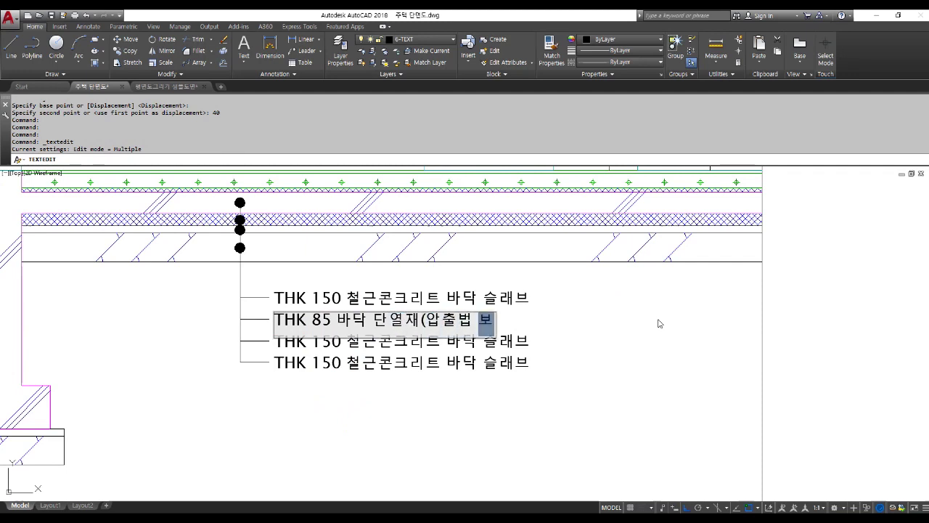
text(온판 가등ㄱ)
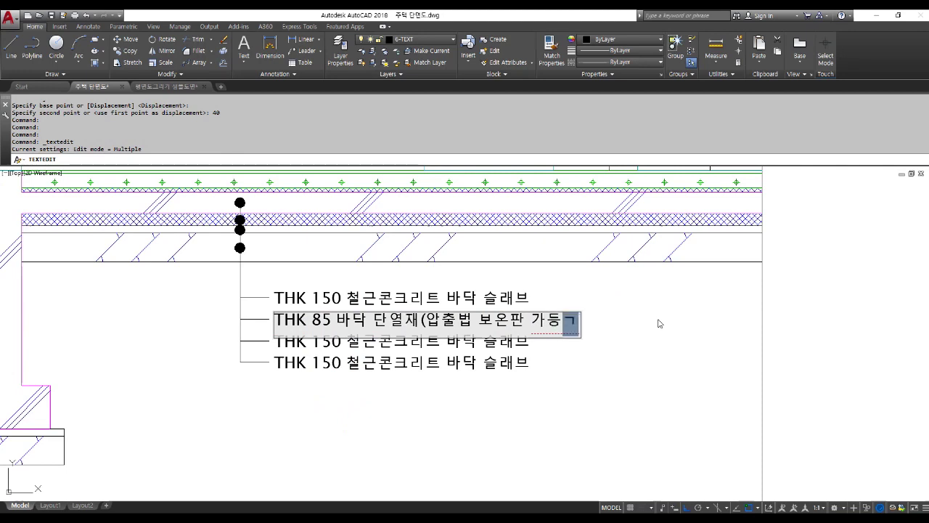
text(ㅡㅂ))
key(Return)
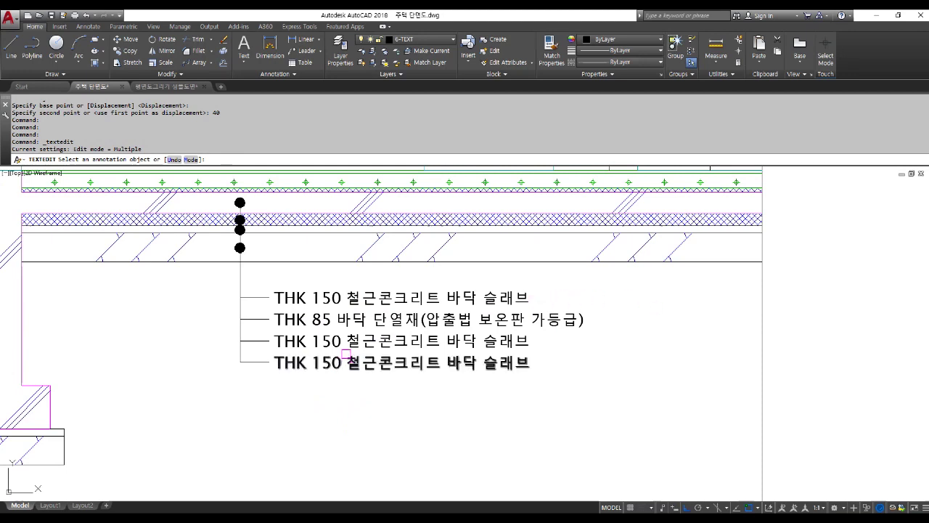
Change the third material label to "THK 50 밑창 콘크리트".
click(328, 342)
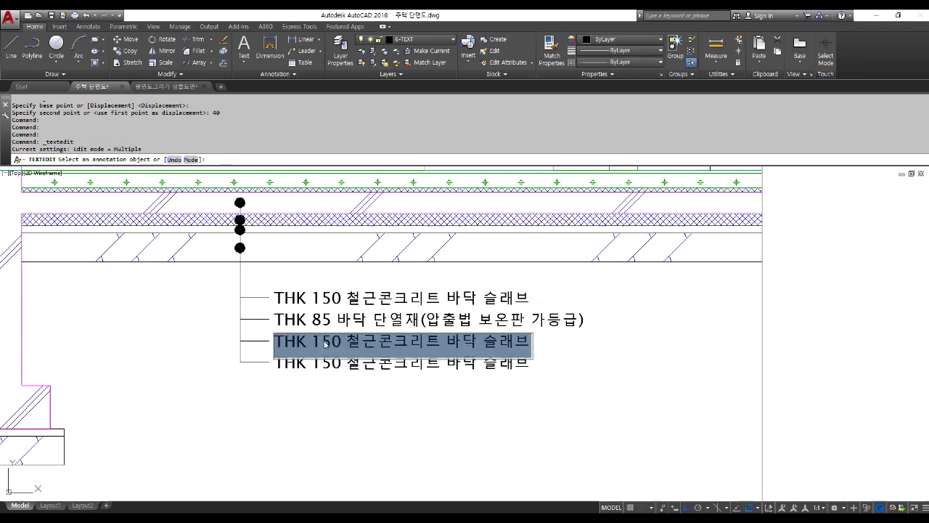
click(324, 342)
key(BackSpace)
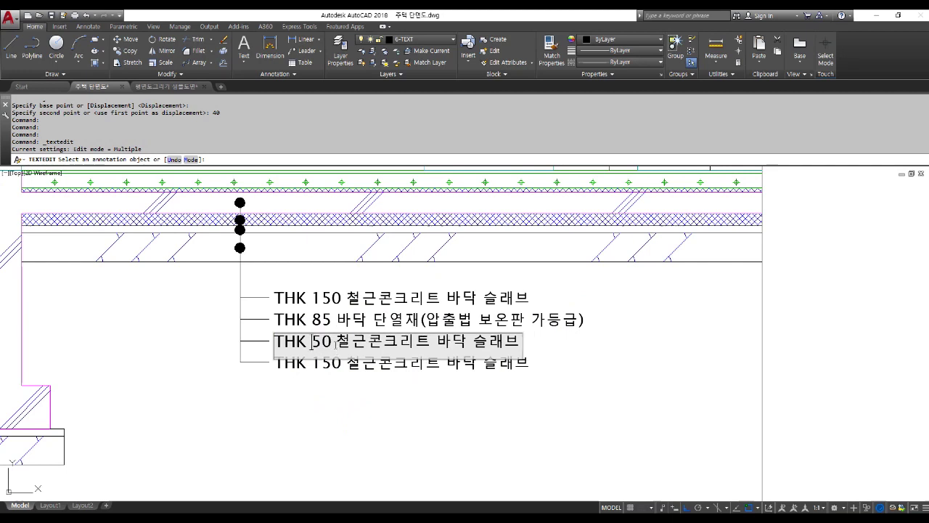
drag(337, 342, 642, 340)
text(밀창)
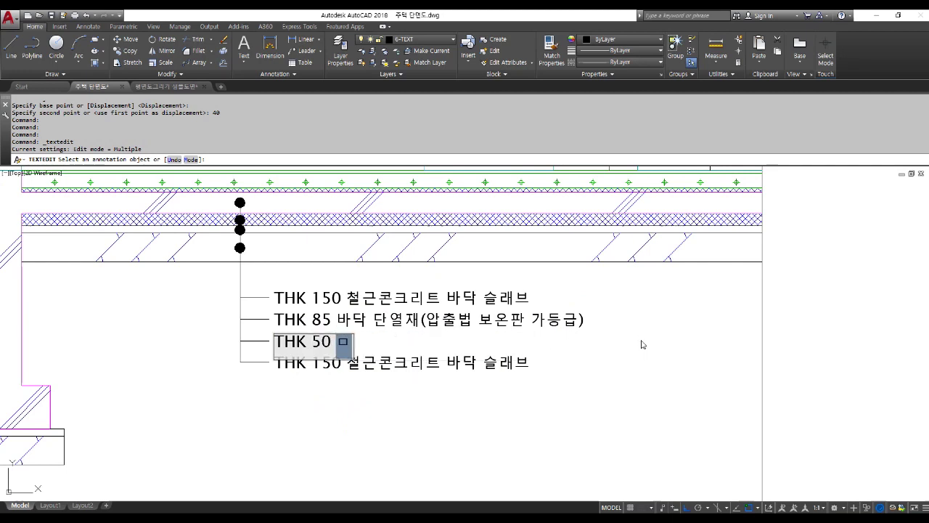
text( 콘크리으)
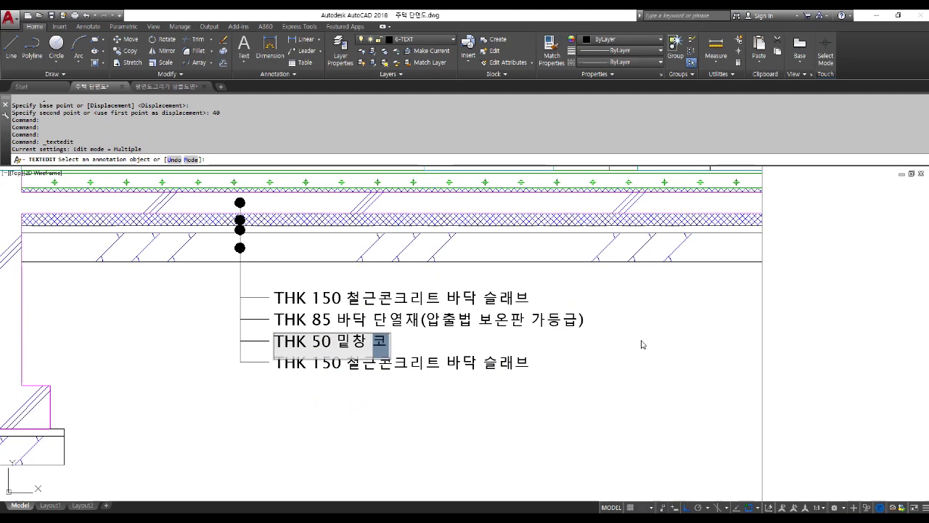
key(BackSpace)
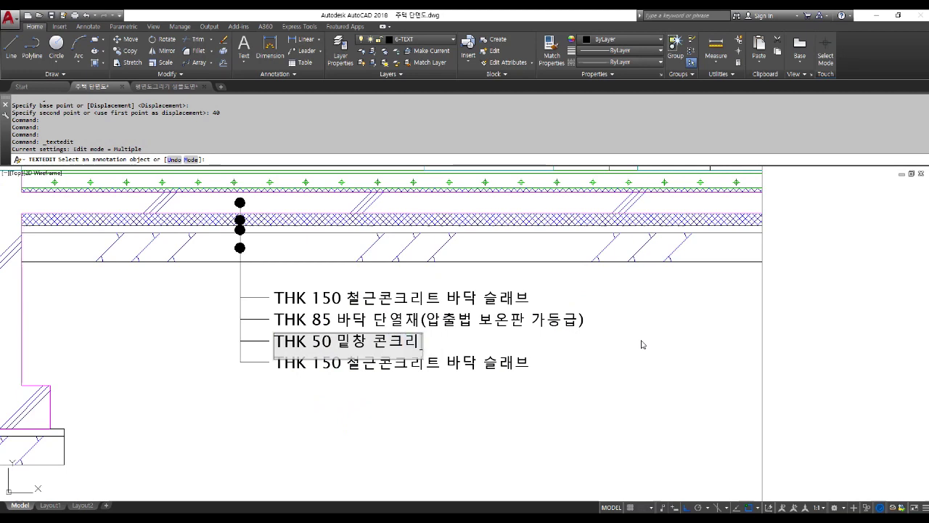
text(트)
key(Return)
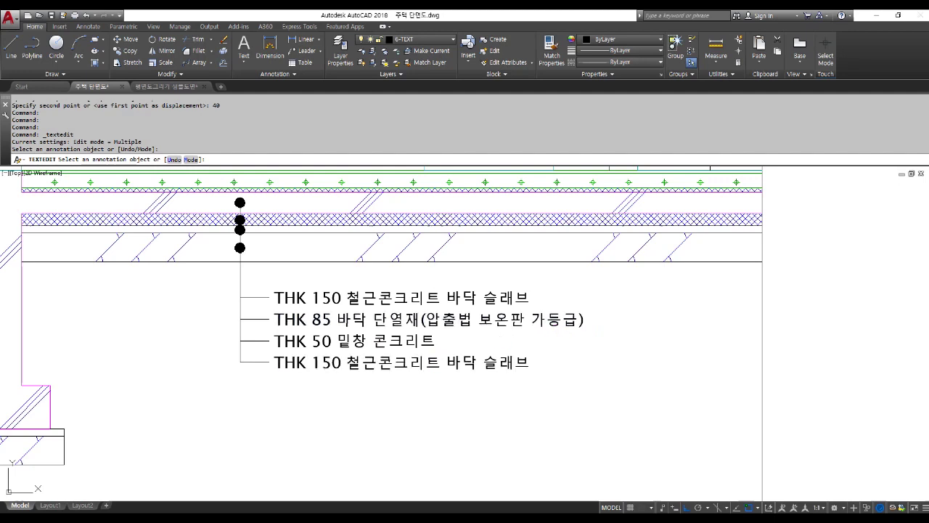
Change the fourth material label to "THK 200 잡석다짐" and finish text editing.
click(310, 365)
click(311, 366)
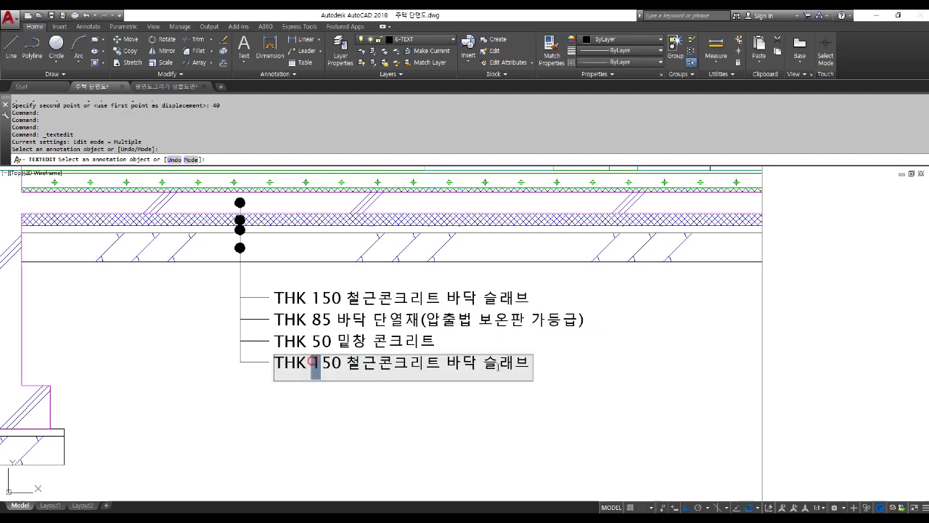
key(shift+End)
text(200 잡)
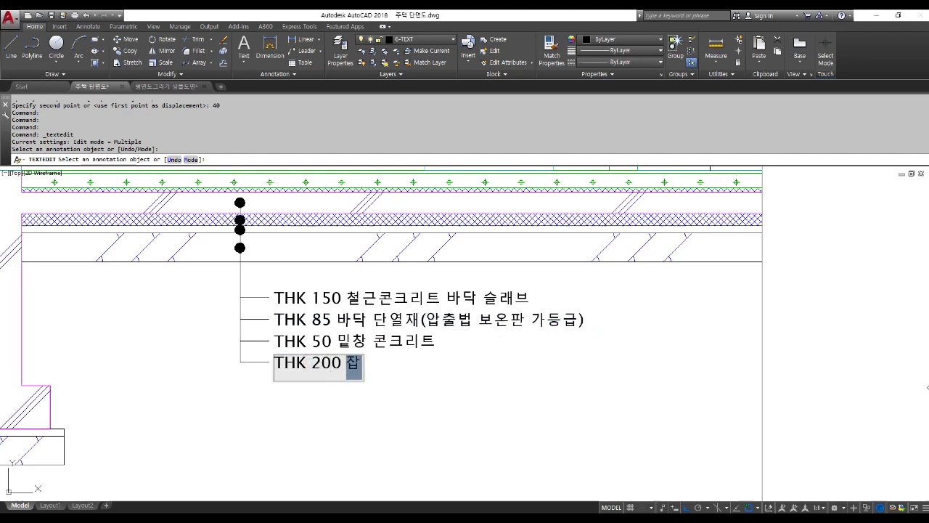
text(석닷짐)
key(Return)
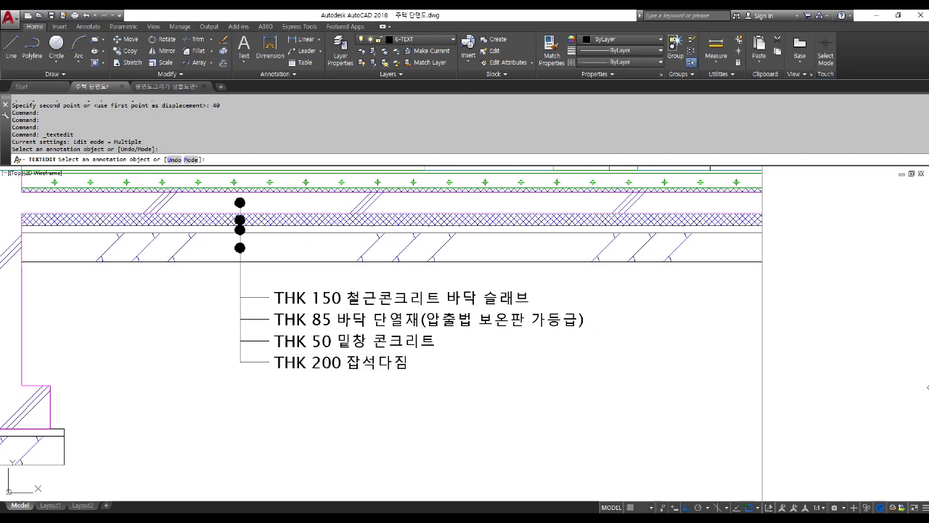
key(Return)
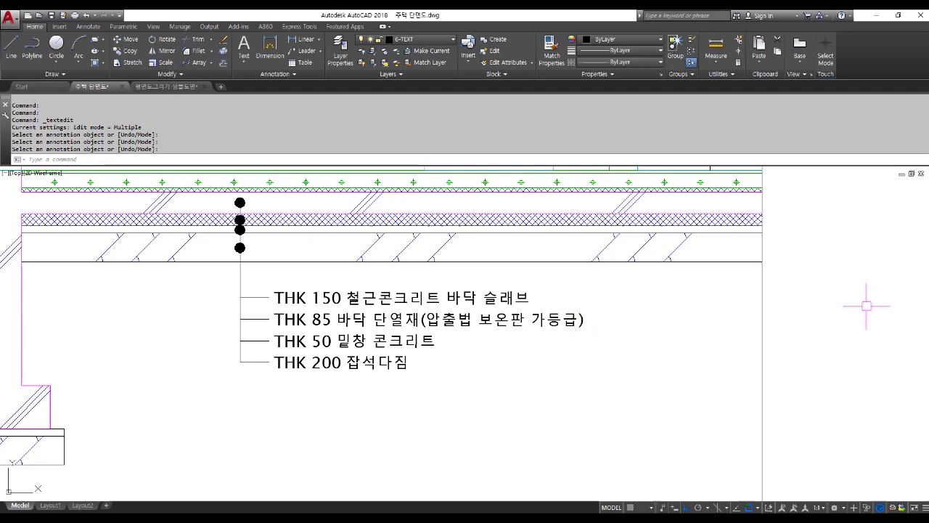
Copy the whole floor callout, including dots, leader lines and four labels, horizontally into the empty area beyond the section's boundary line.
scroll(526, 354, down, 2)
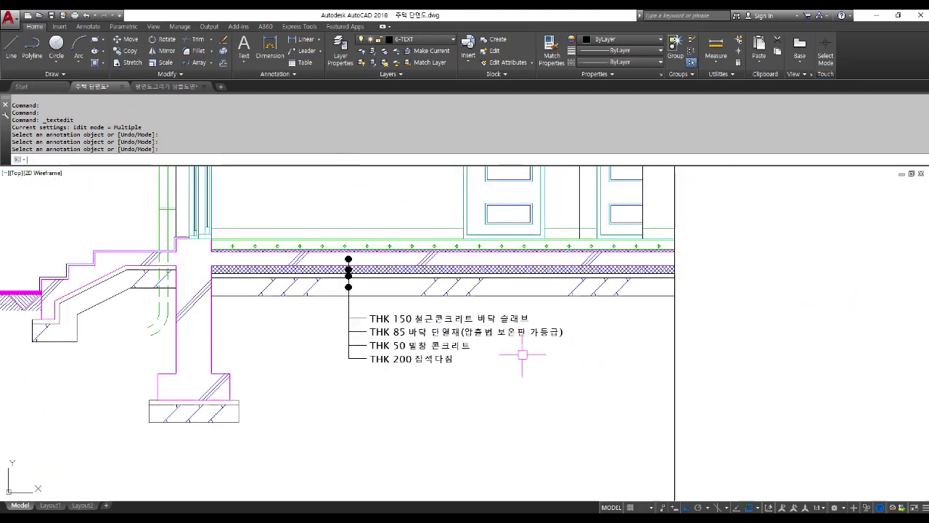
key(Escape)
key(Escape)
key(Escape)
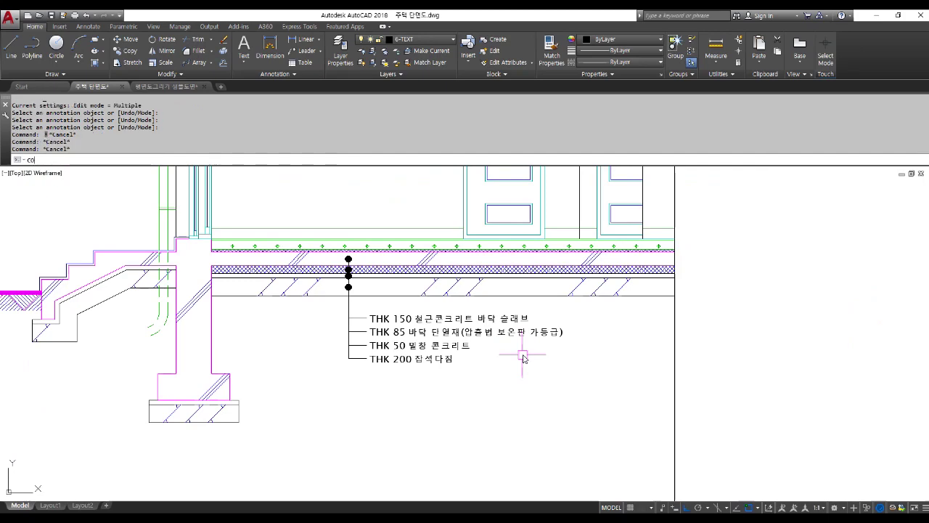
text(co)
key(Return)
click(436, 408)
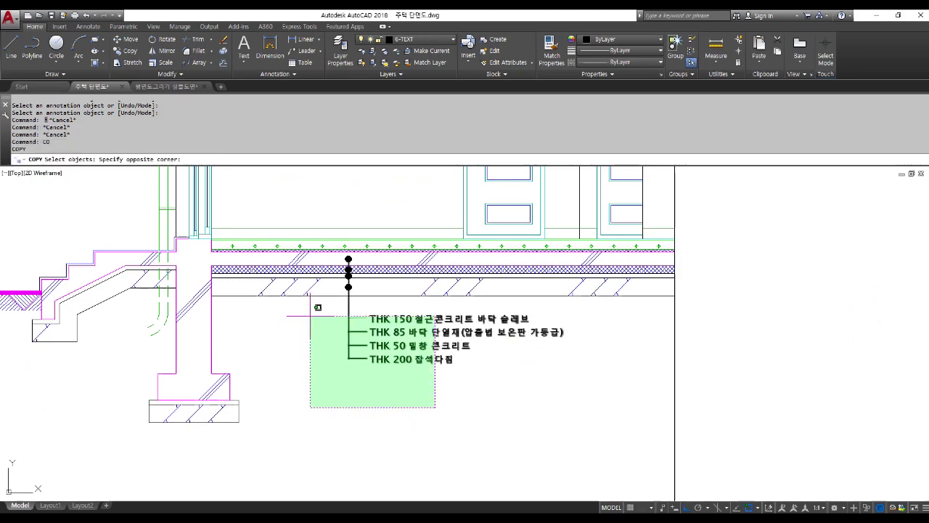
click(318, 307)
scroll(342, 265, up, 4)
click(341, 237)
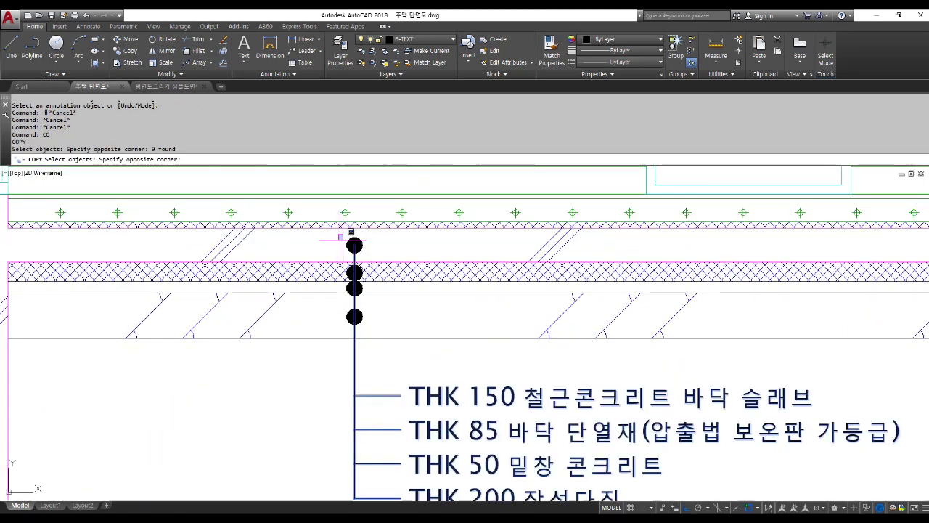
click(385, 351)
scroll(385, 352, down, 4)
key(Return)
click(354, 389)
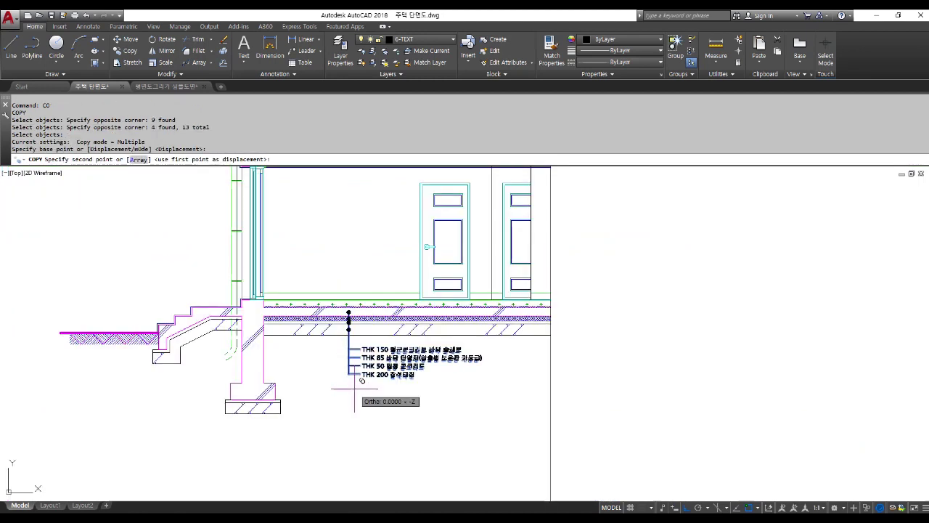
click(592, 390)
key(Return)
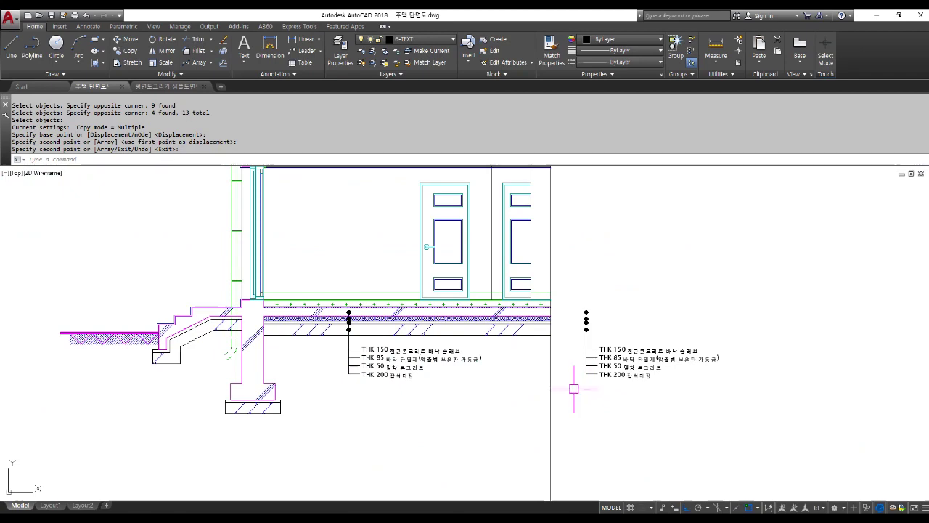
Mirror the copied callout upward across a horizontal line above its dots, keeping the original copy.
scroll(291, 301, up, 6)
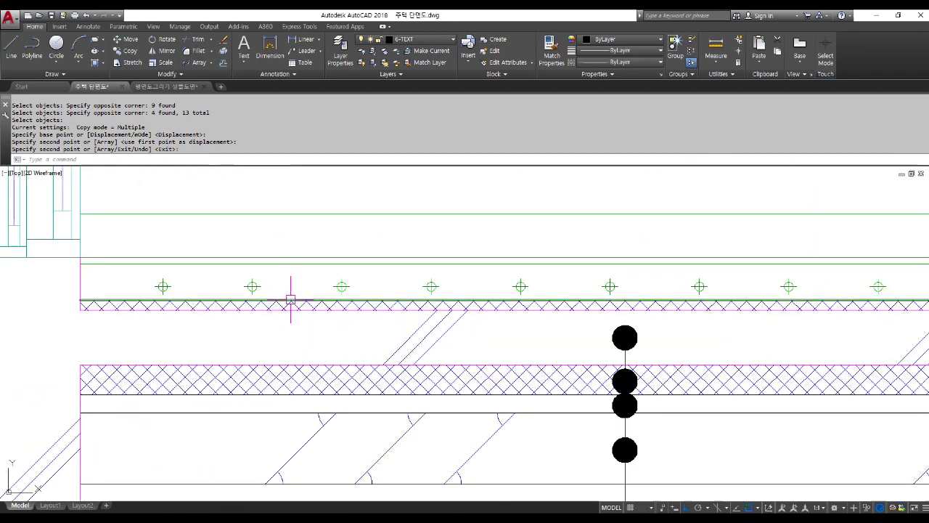
scroll(251, 352, down, 5)
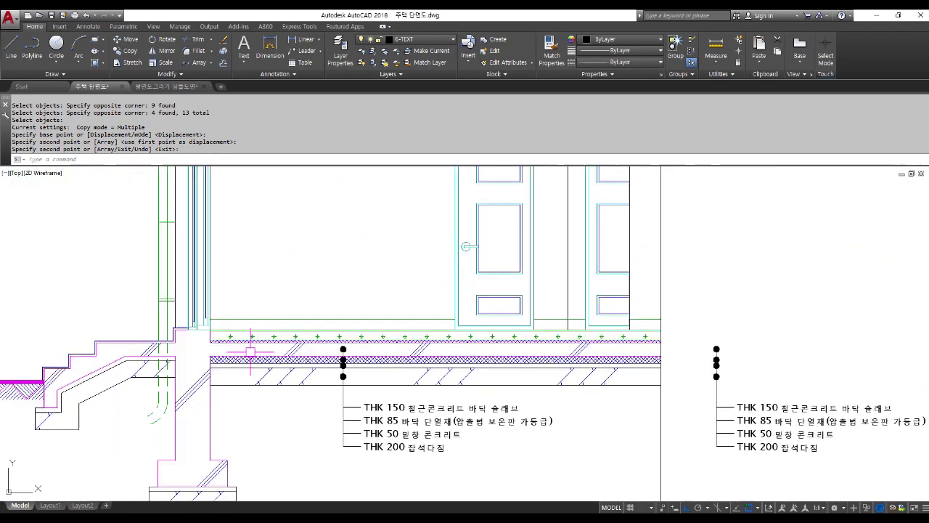
scroll(251, 352, down, 2)
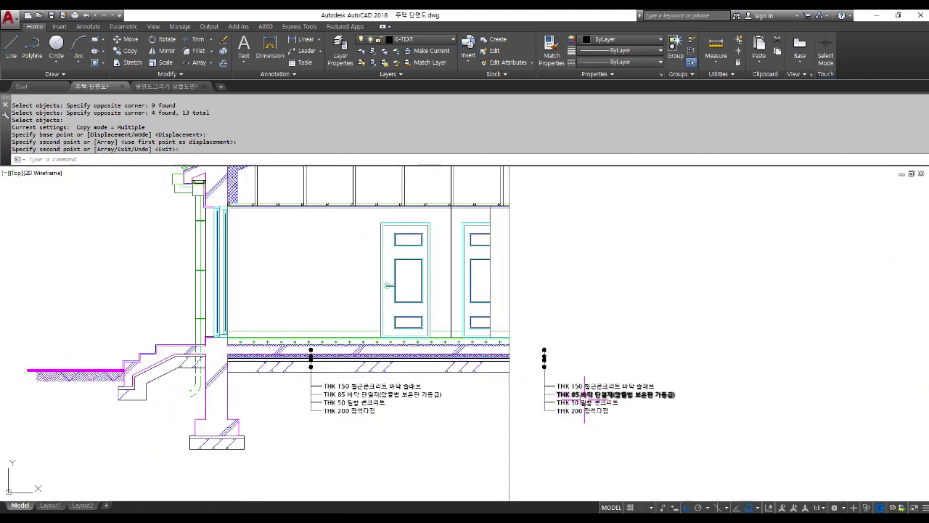
scroll(586, 396, up, 2)
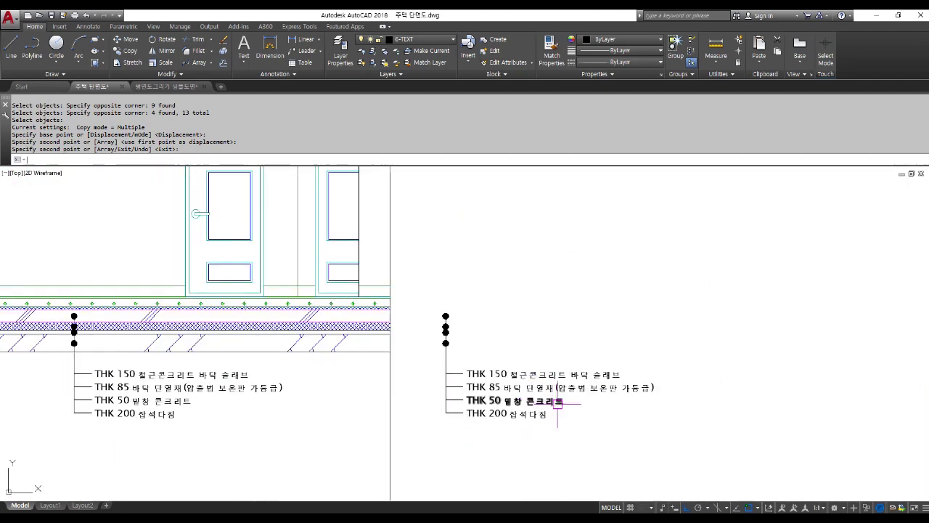
text(mi)
key(Return)
click(416, 300)
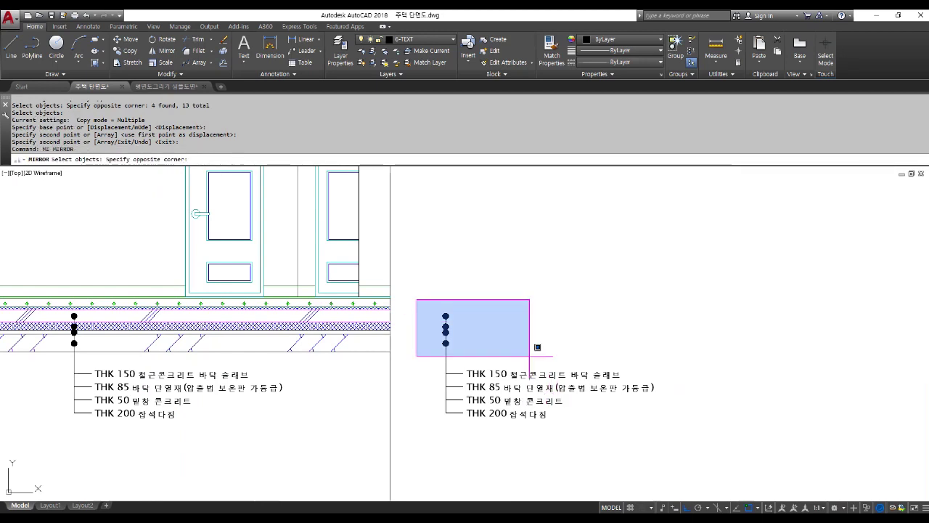
click(685, 432)
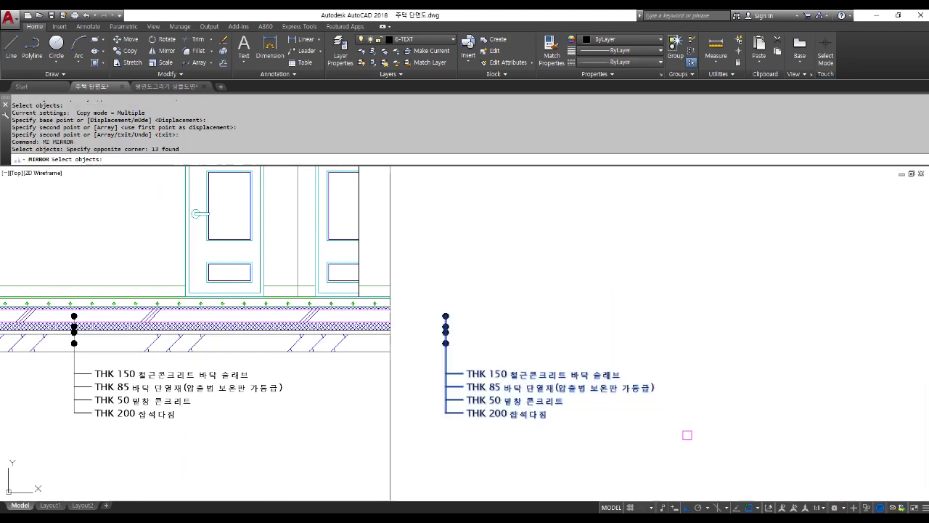
key(Return)
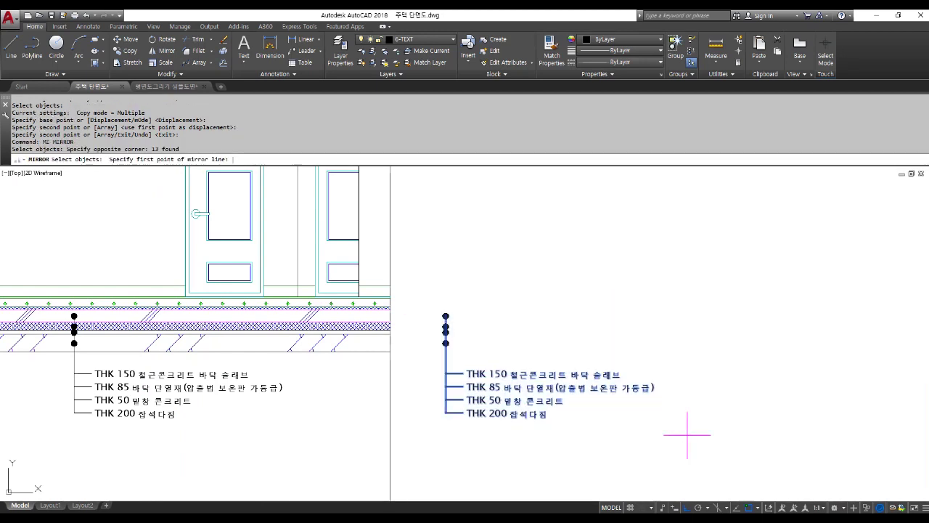
click(440, 289)
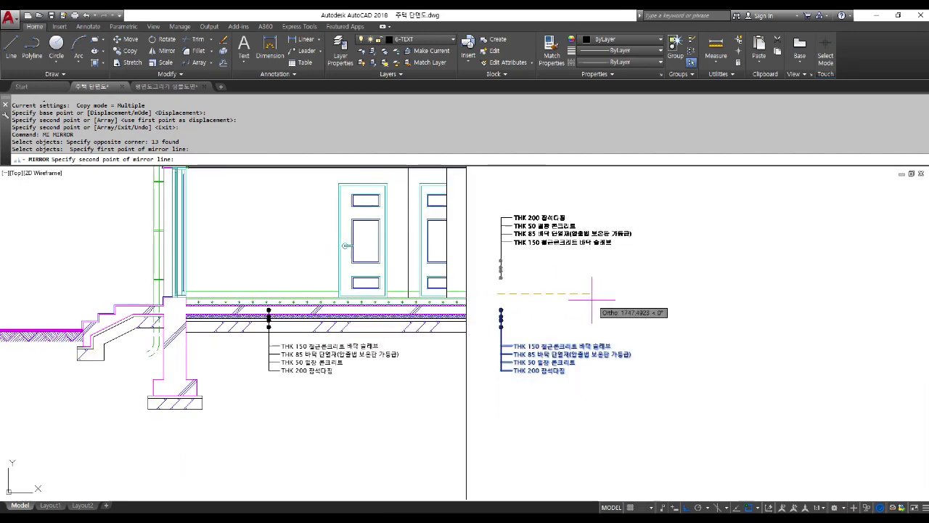
scroll(592, 299, down, 2)
click(623, 300)
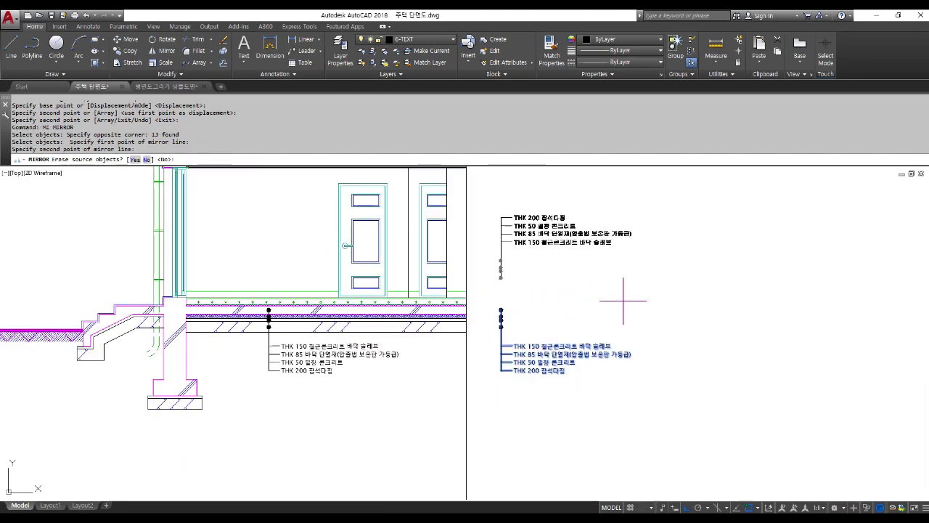
key(Return)
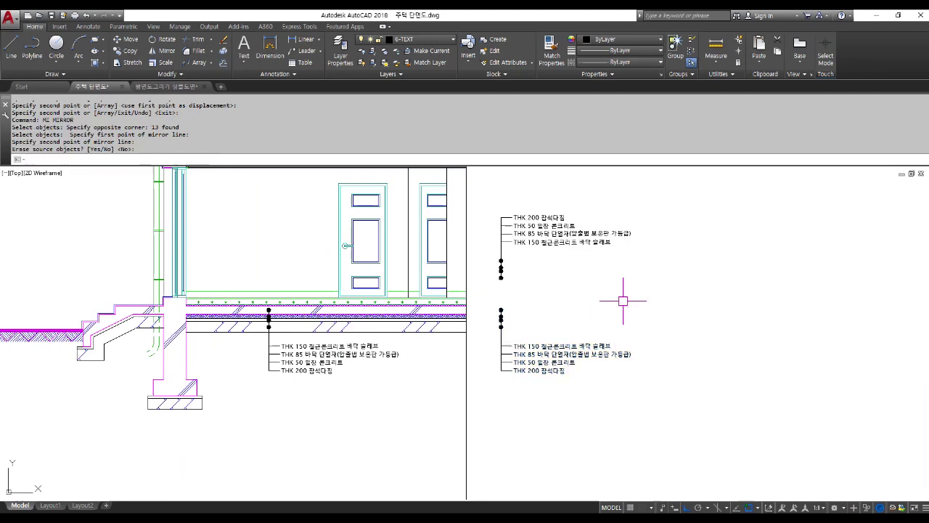
Move the mirrored callout onto the room floor near the window wall, with its lowest dot on the thin insulation layer above the slab.
text(m)
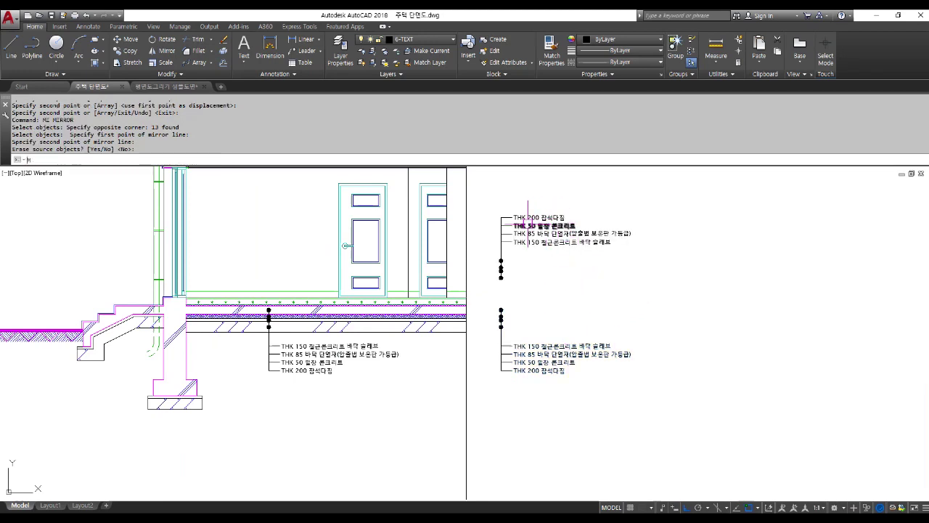
key(Return)
click(497, 211)
click(659, 310)
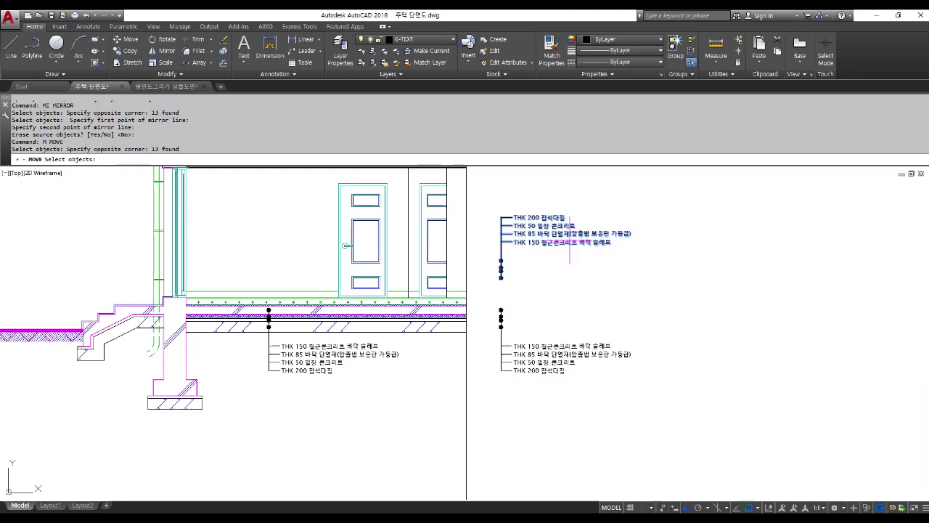
key(Return)
click(515, 244)
key(F8)
scroll(251, 234, up, 4)
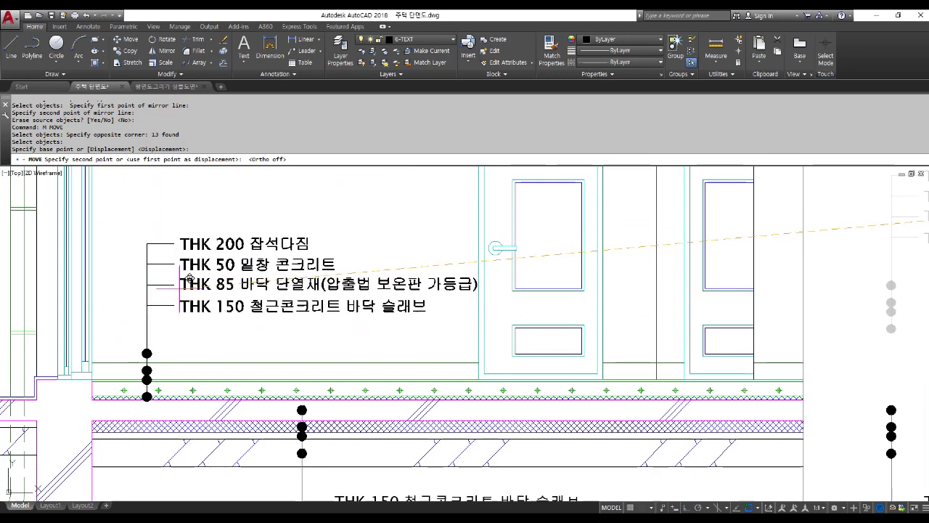
click(188, 278)
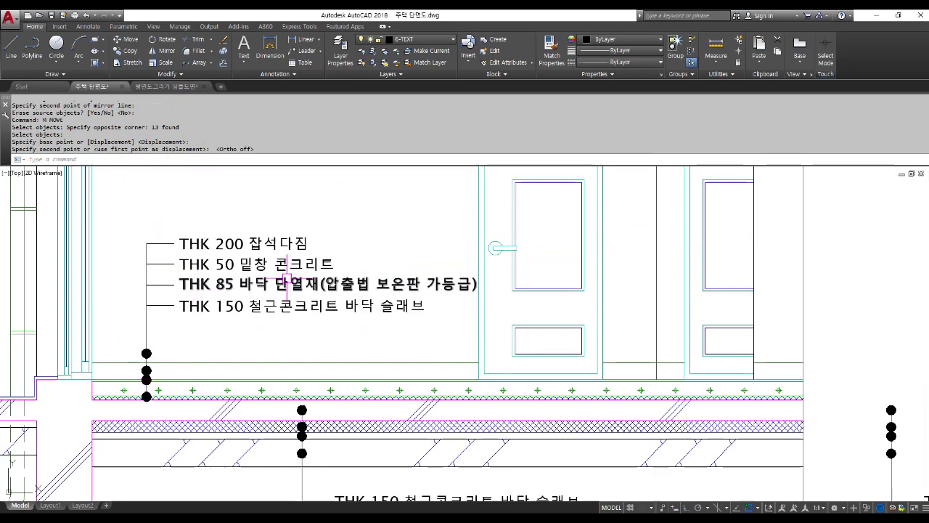
Move the second-lowest dot of the upper callout straight down into the layer containing the heating pipe symbols.
text(m)
key(Return)
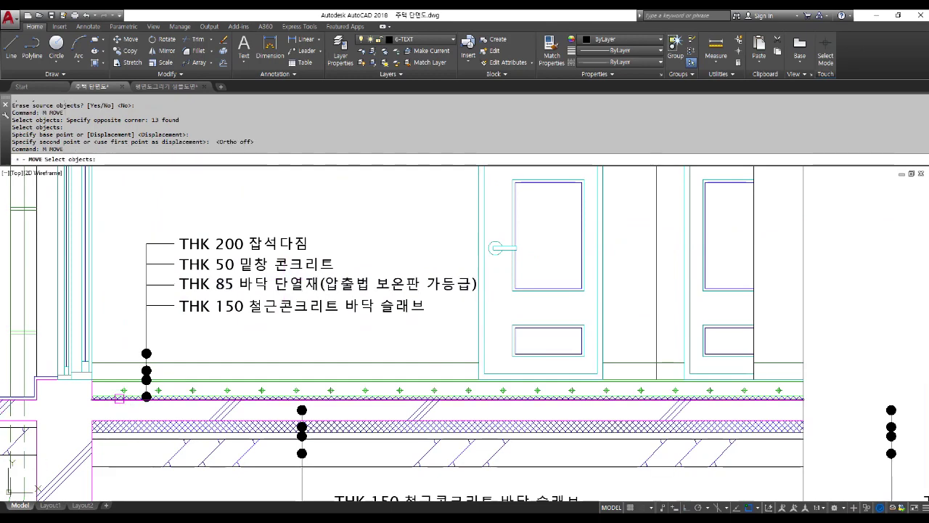
scroll(133, 380, up, 3)
click(186, 374)
scroll(249, 305, down, 3)
key(Return)
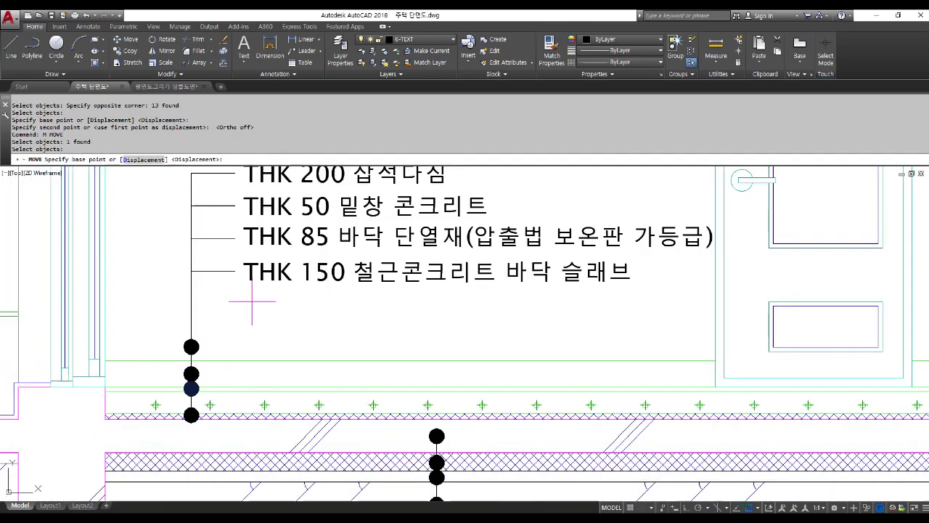
click(250, 306)
key(F8)
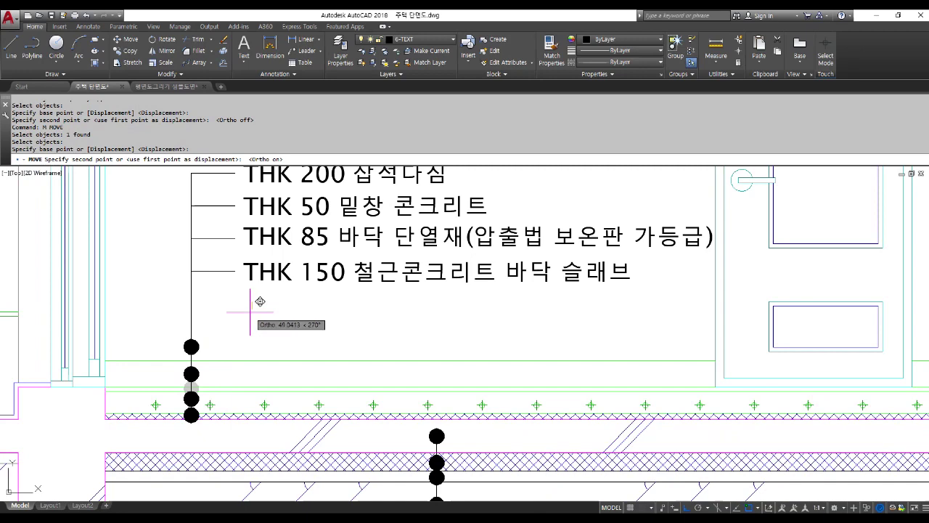
click(250, 313)
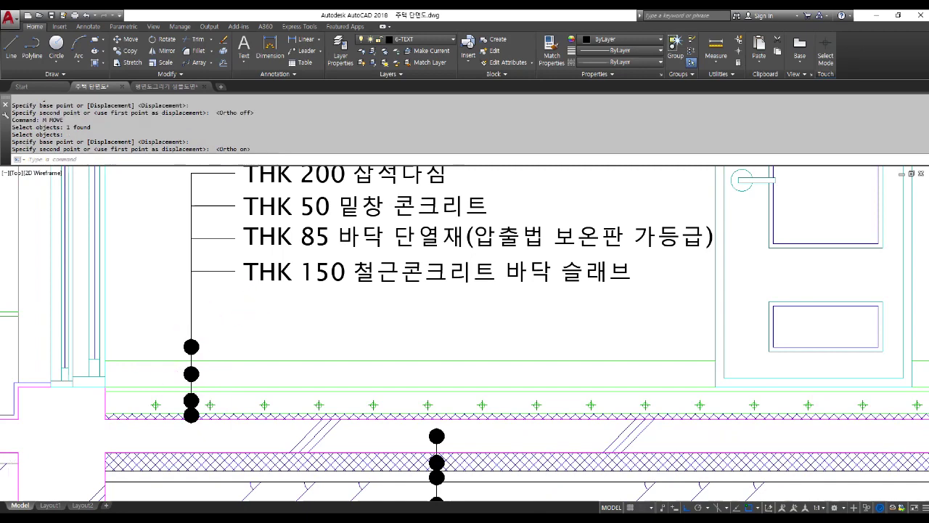
Move the second-highest dot of the upper callout straight down to the floor finish line.
scroll(164, 367, up, 2)
key(Return)
click(211, 369)
key(Return)
click(262, 289)
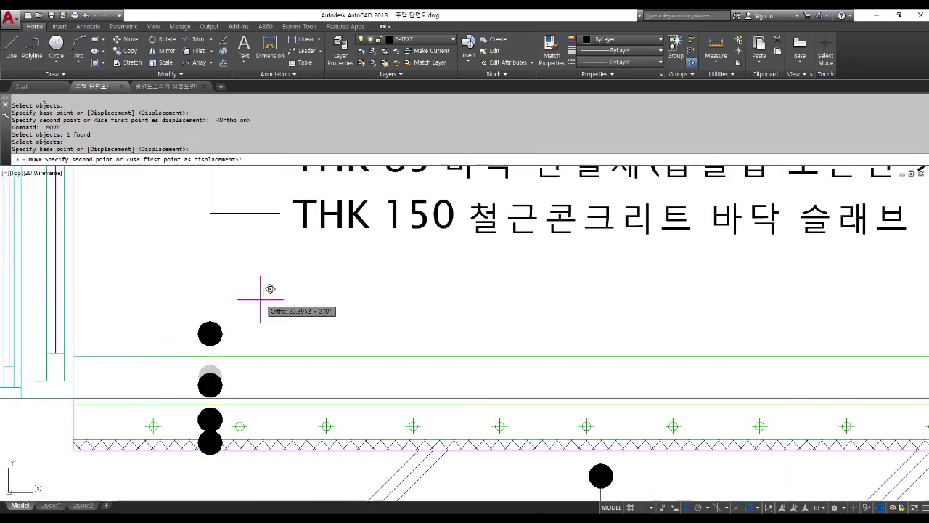
click(259, 311)
Move the topmost dot of the upper callout straight down so it sits just above the other three dots.
key(Return)
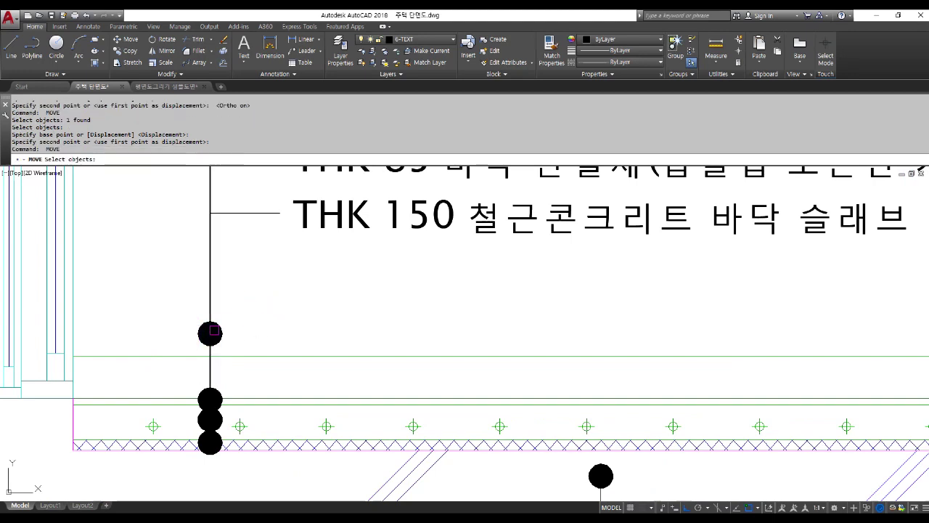
click(210, 333)
key(Return)
click(259, 291)
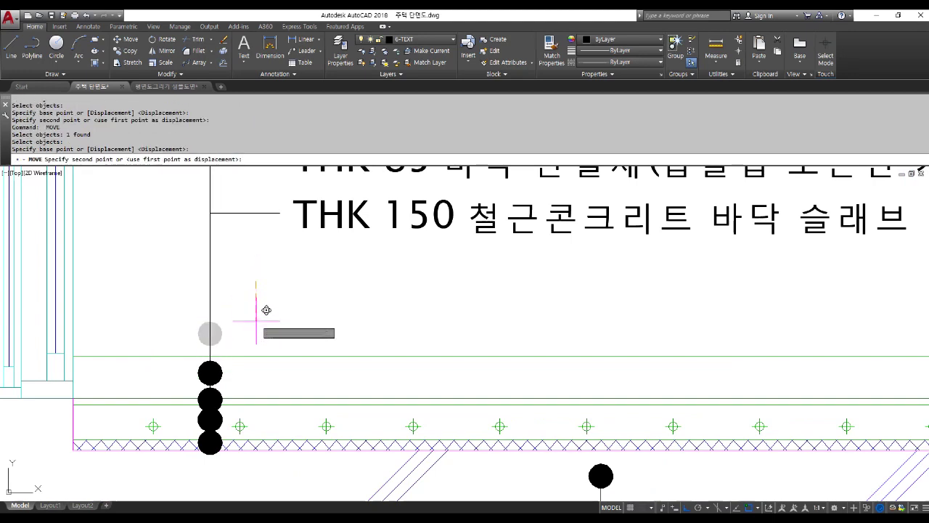
click(258, 328)
scroll(202, 425, down, 2)
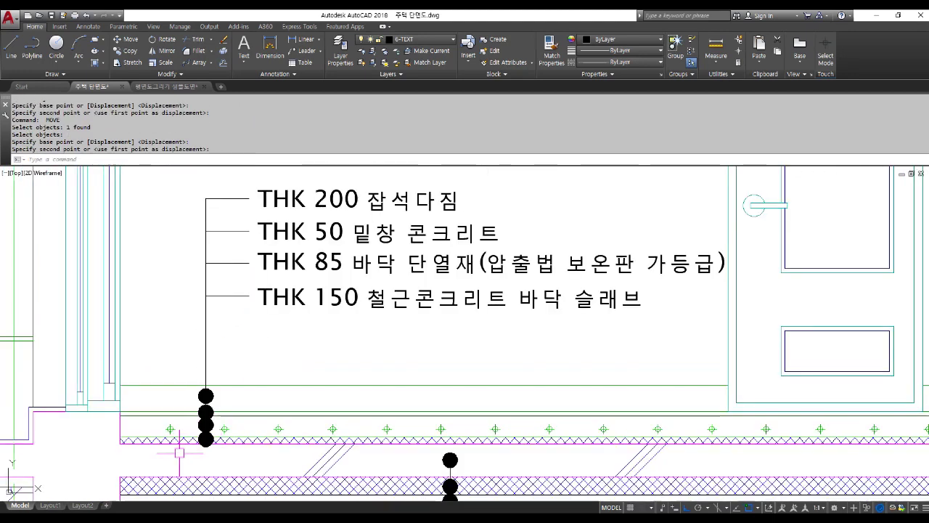
Stretch the upper callout's labels and leader lines downward to shorten the vertical leader above the dots.
text(s)
key(Return)
scroll(331, 342, down, 2)
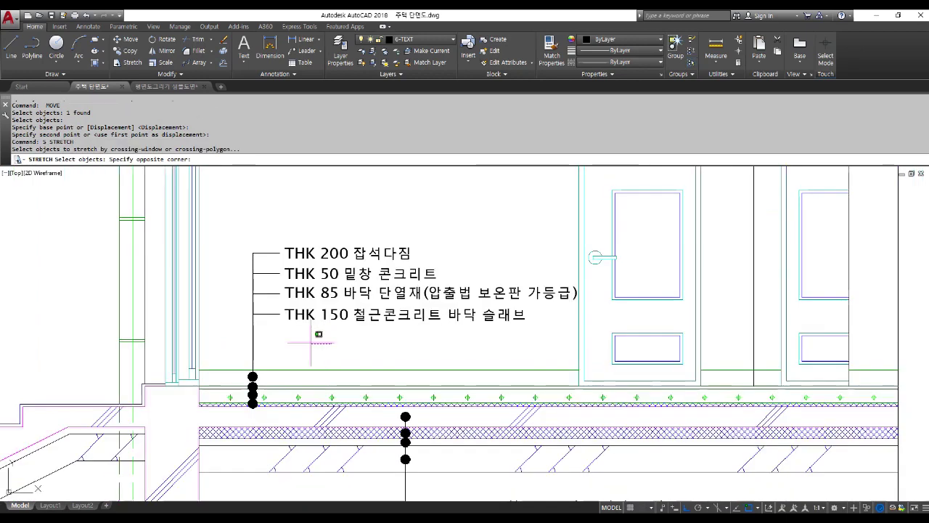
click(332, 344)
click(247, 226)
key(Return)
click(243, 219)
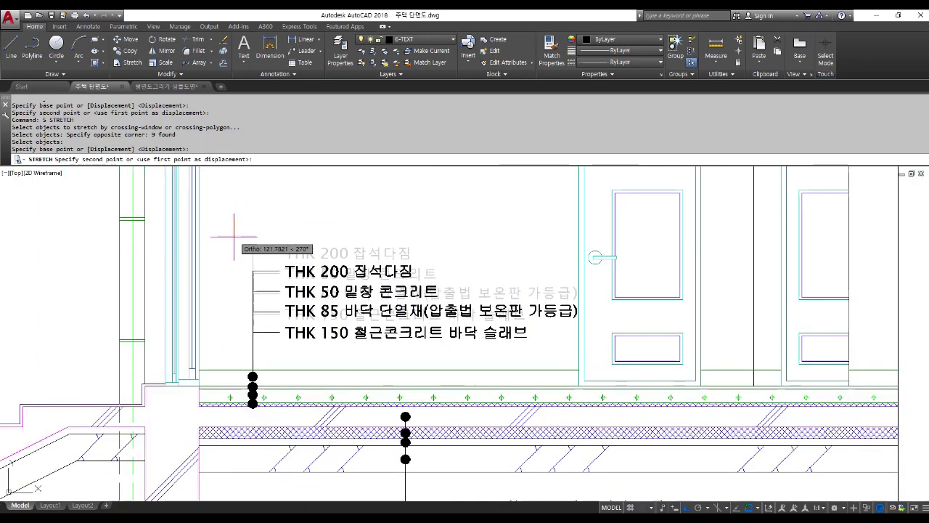
click(233, 244)
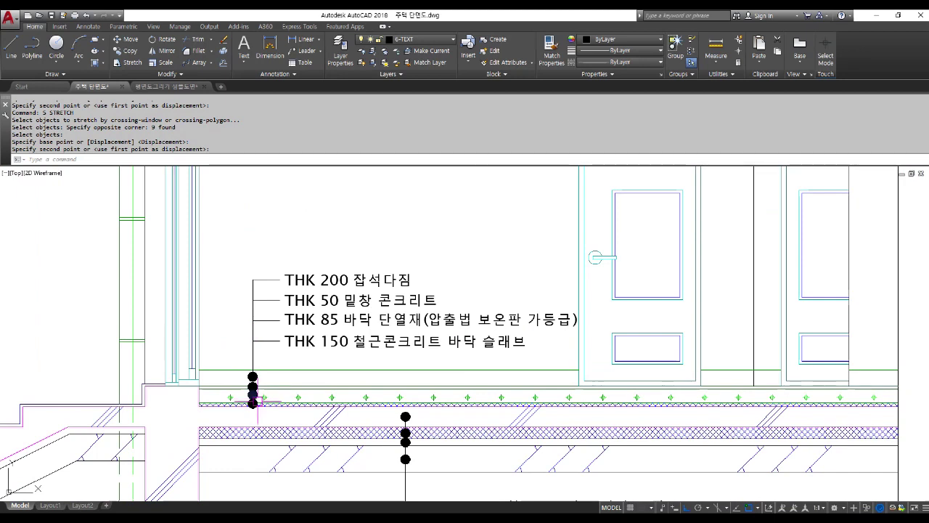
Change the lowest label of the upper callout to "THK 30 바닥 보온재".
click(287, 343)
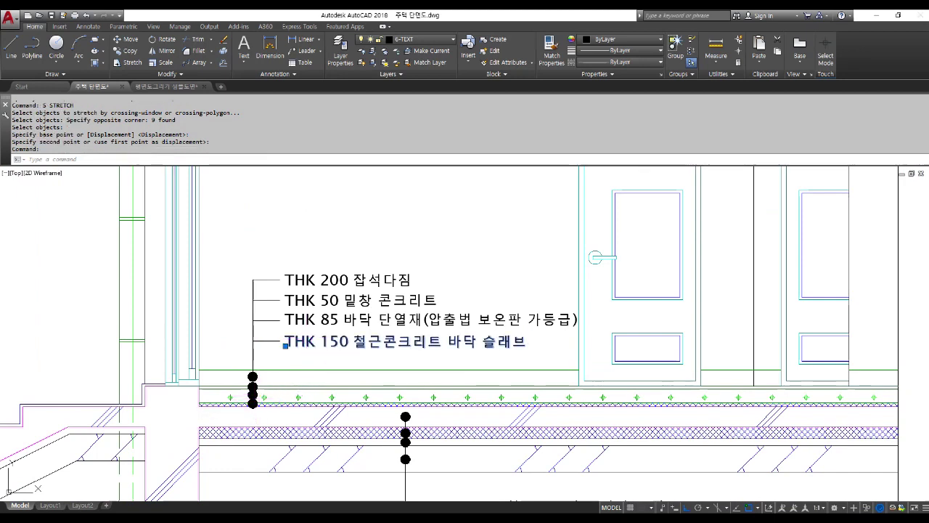
double_click(287, 342)
drag(319, 343, 704, 344)
text(30)
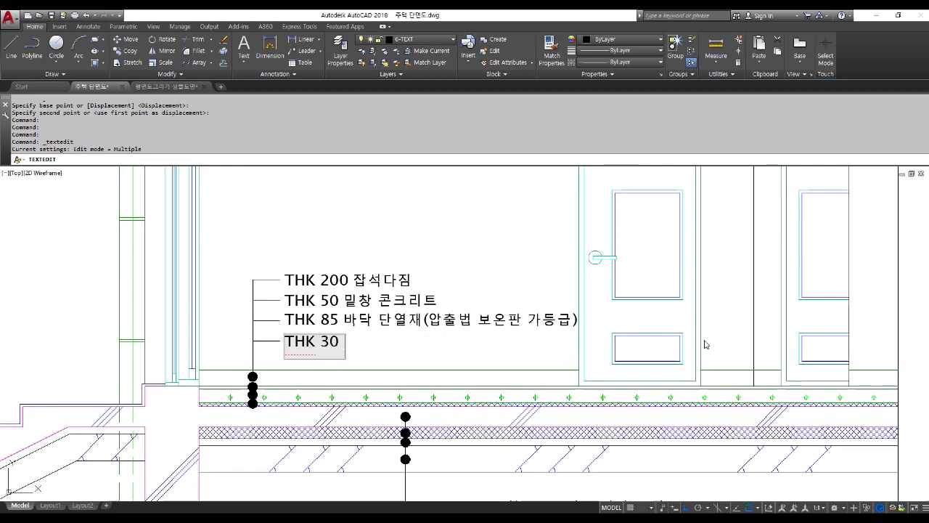
text(QKEK)
key(BackSpace)
key(BackSpace)
key(BackSpace)
key(BackSpace)
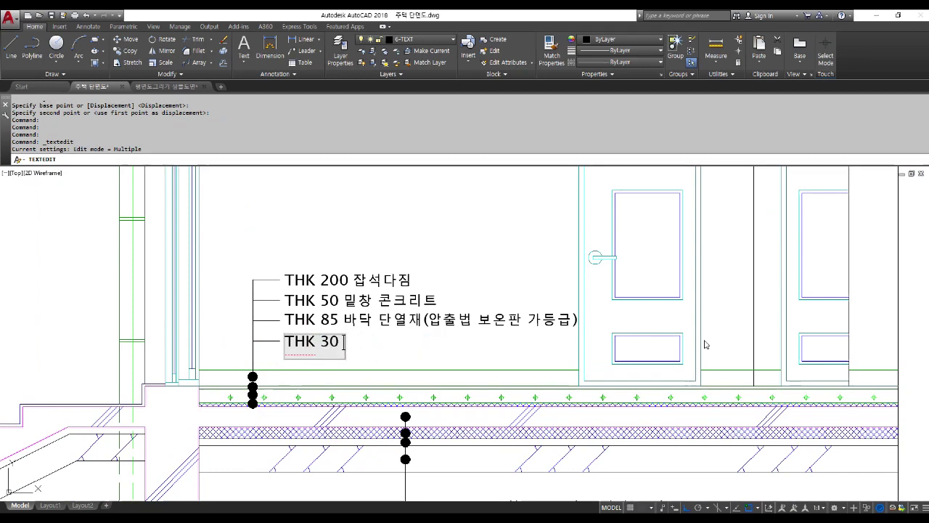
text(받ㅏㄱ ㄷ)
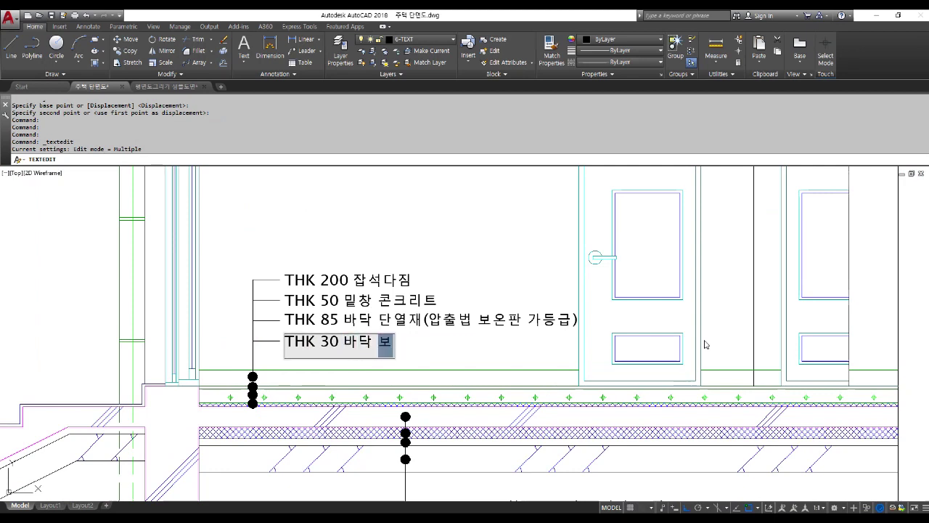
text(ㅇㅗㄴㅈㅐ)
click(705, 344)
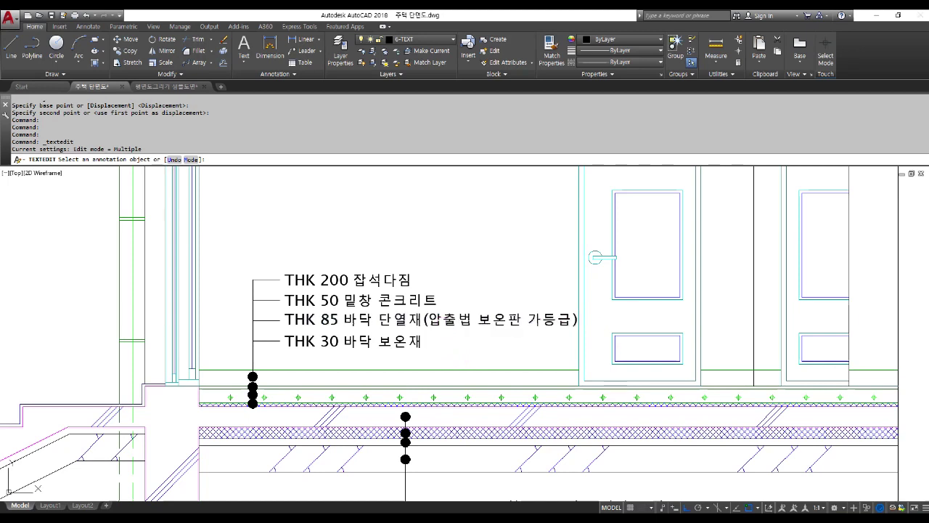
Change the second-lowest label of the upper callout to "THK 100 경량 기포콘크리트".
click(442, 327)
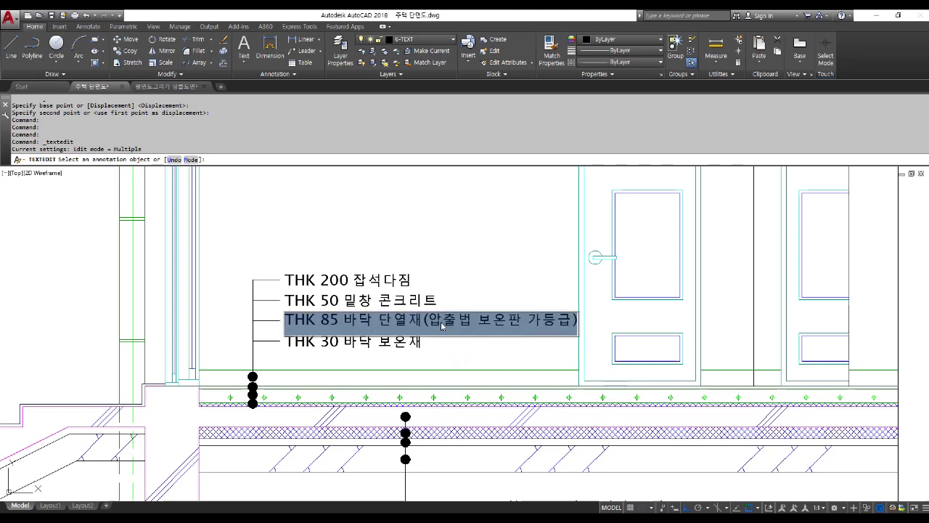
click(340, 320)
drag(320, 320, 876, 307)
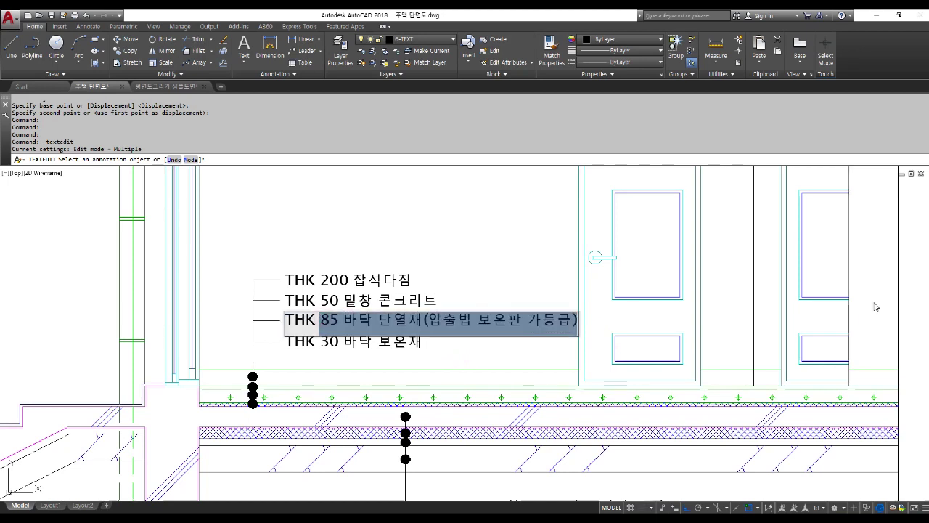
text(100)
text(경랴)
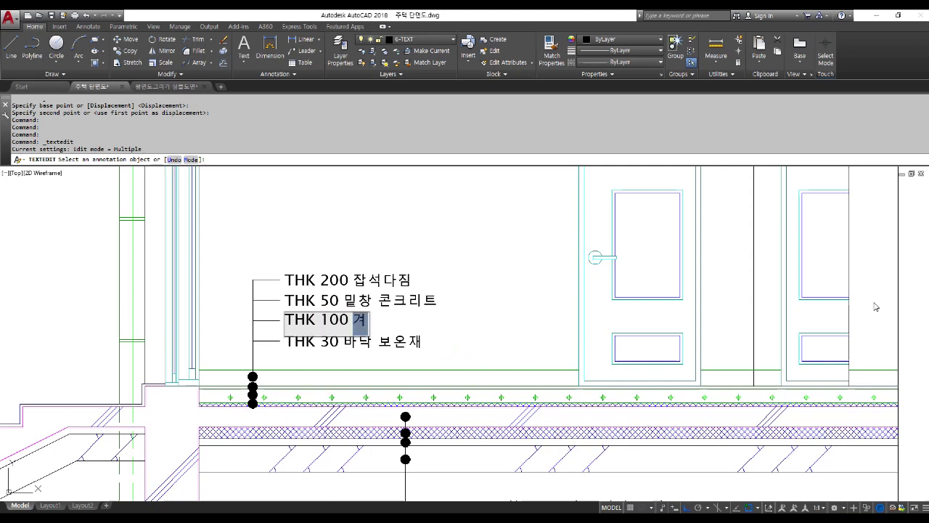
text(량 기포콘)
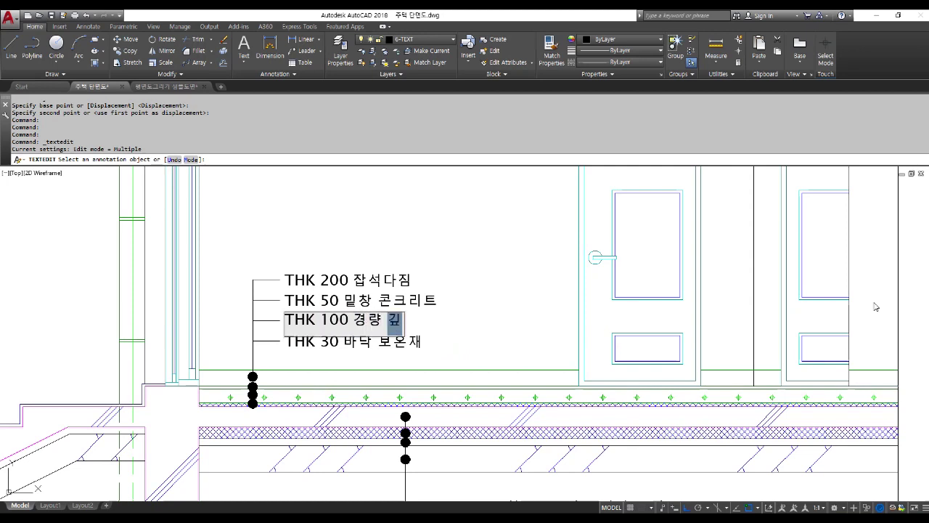
text(크리트)
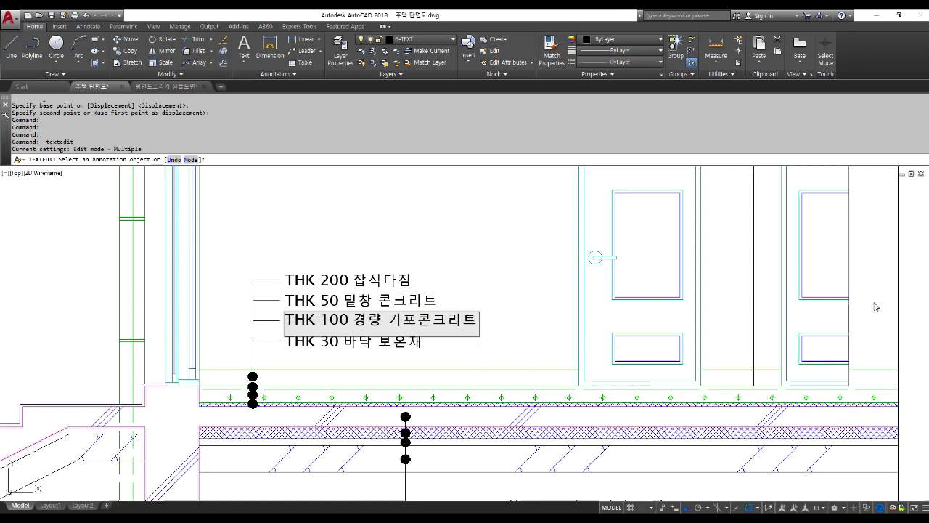
click(875, 306)
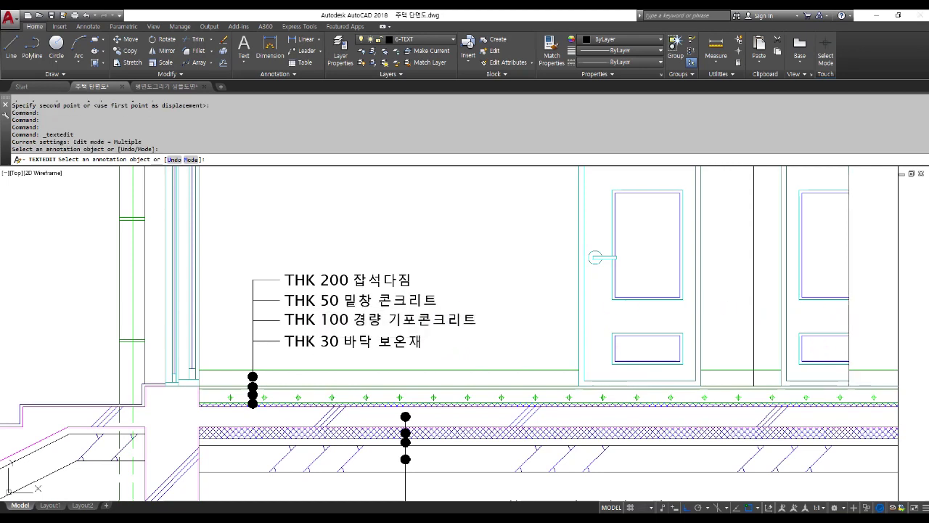
click(390, 299)
text(%%)
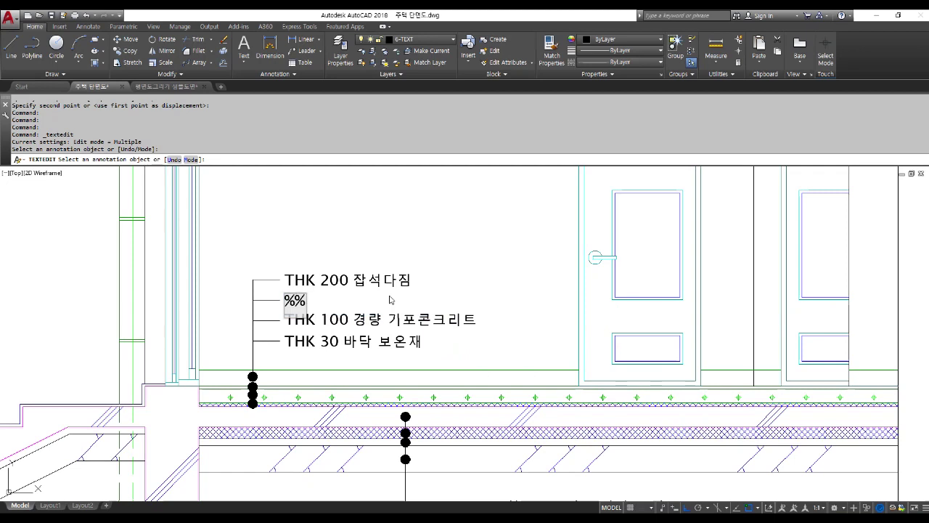
text(c)
text(25)
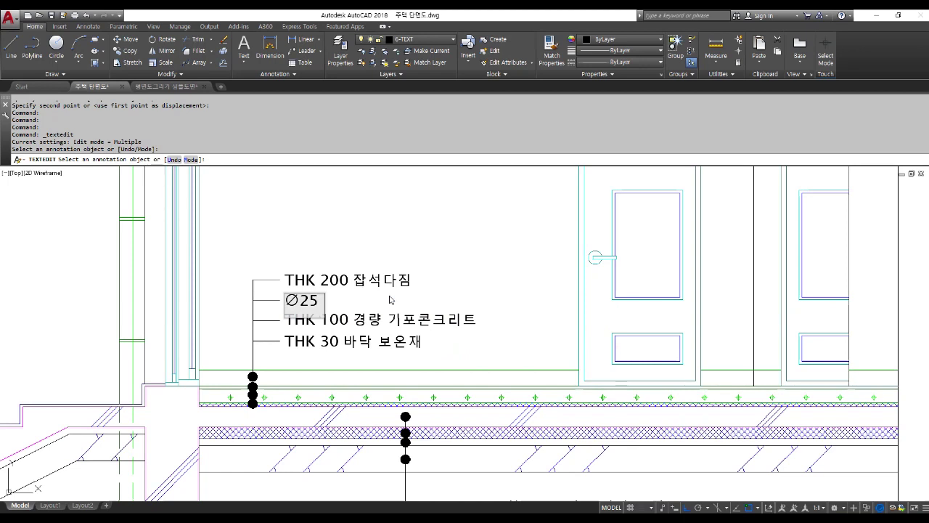
text( 온수파이프)
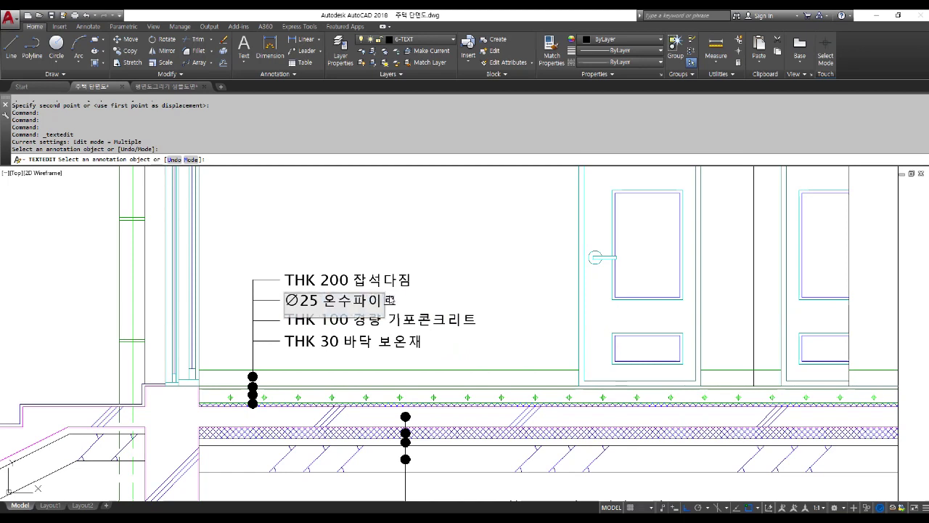
text(@)
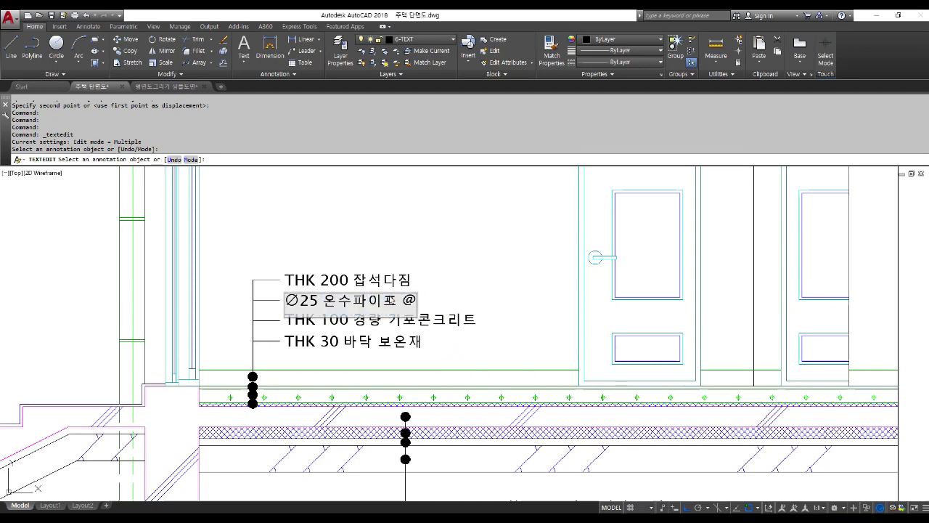
text(250)
key(Return)
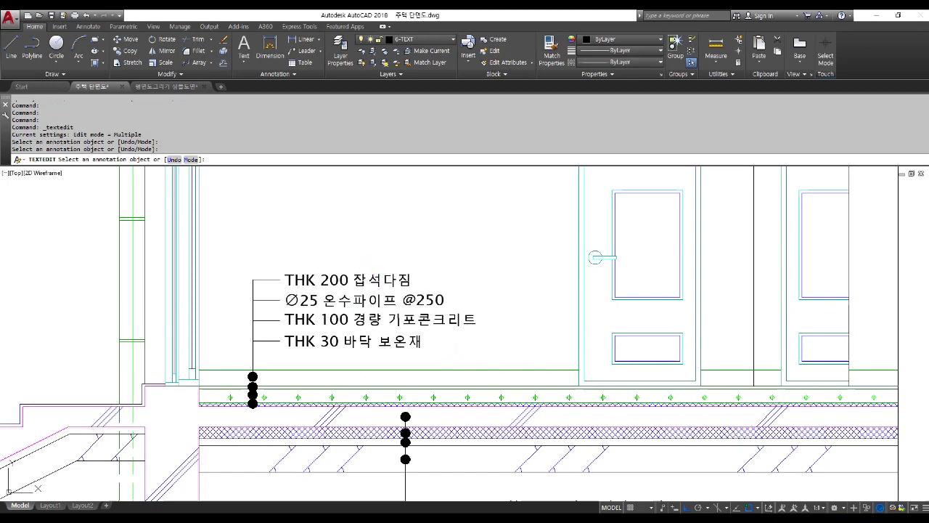
Change the top label of the upper callout to "THK 20 온돌마루 마감".
click(332, 287)
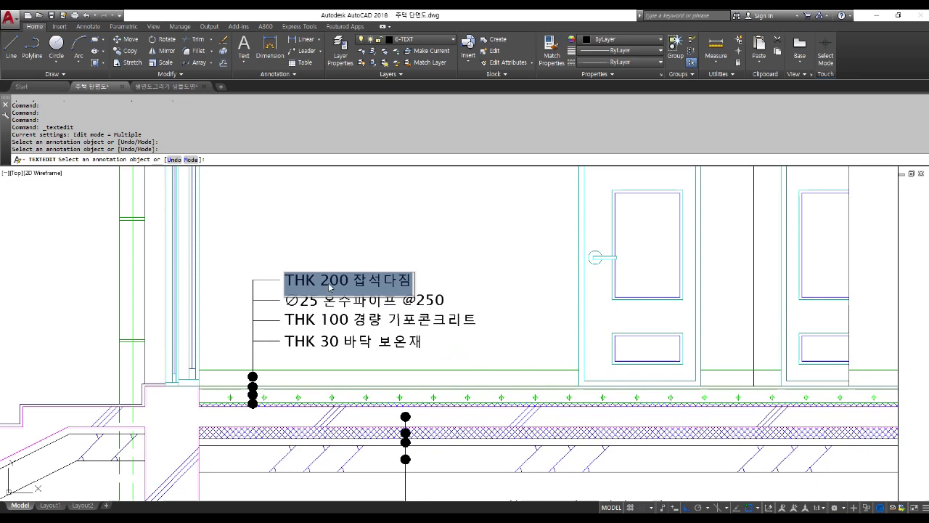
click(330, 281)
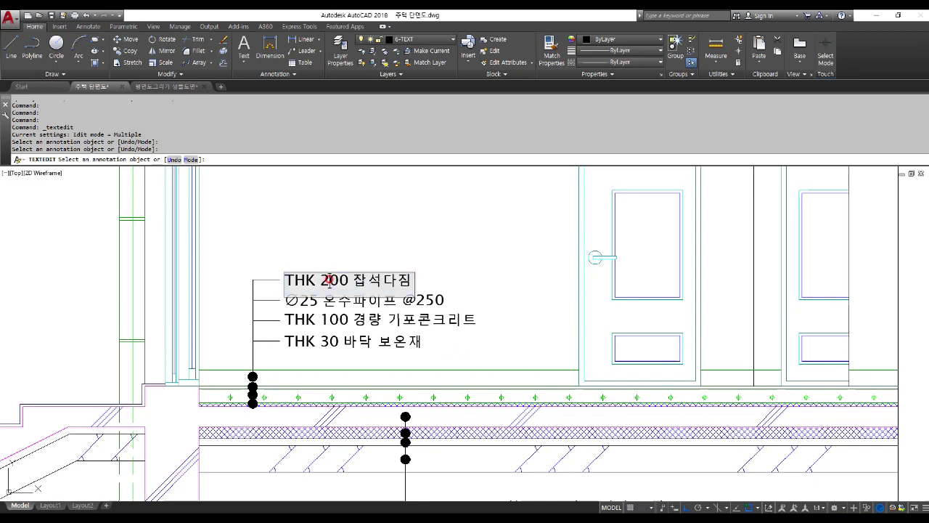
key(Delete)
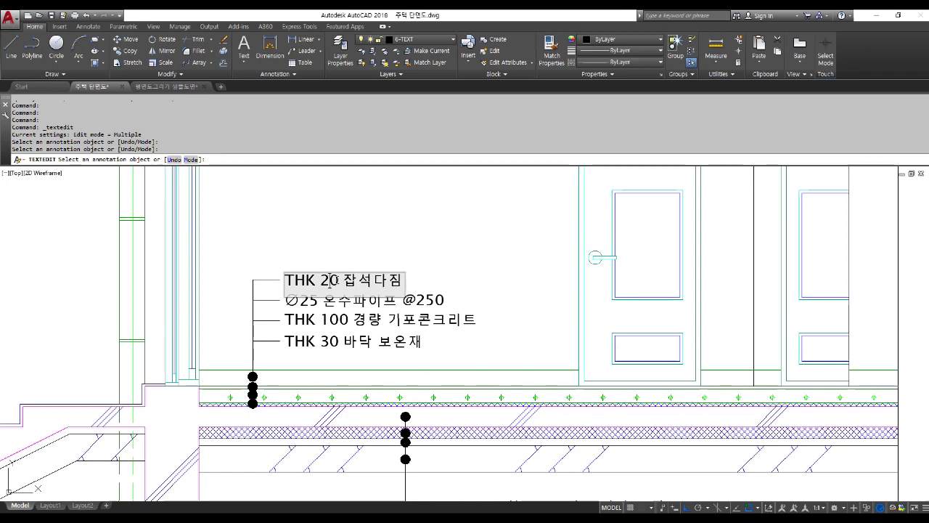
drag(343, 281, 532, 286)
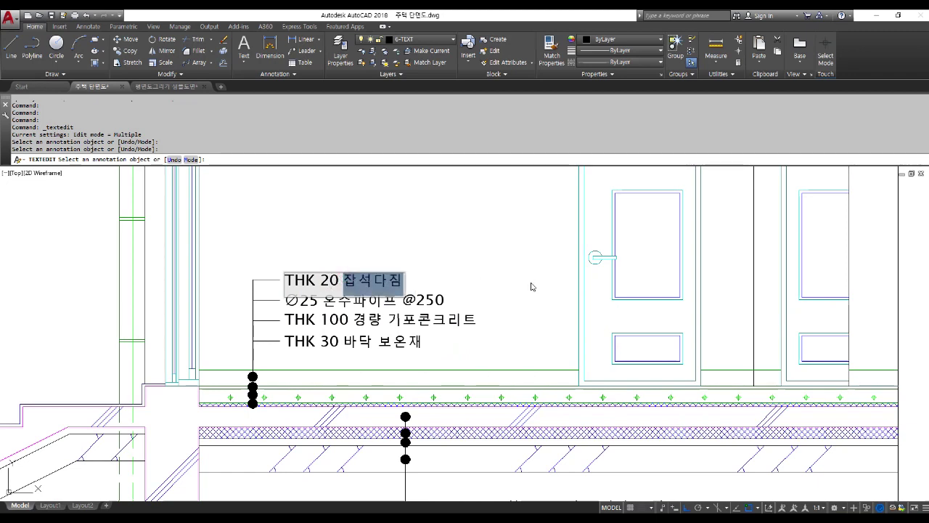
text(온돌마루 ㅂ)
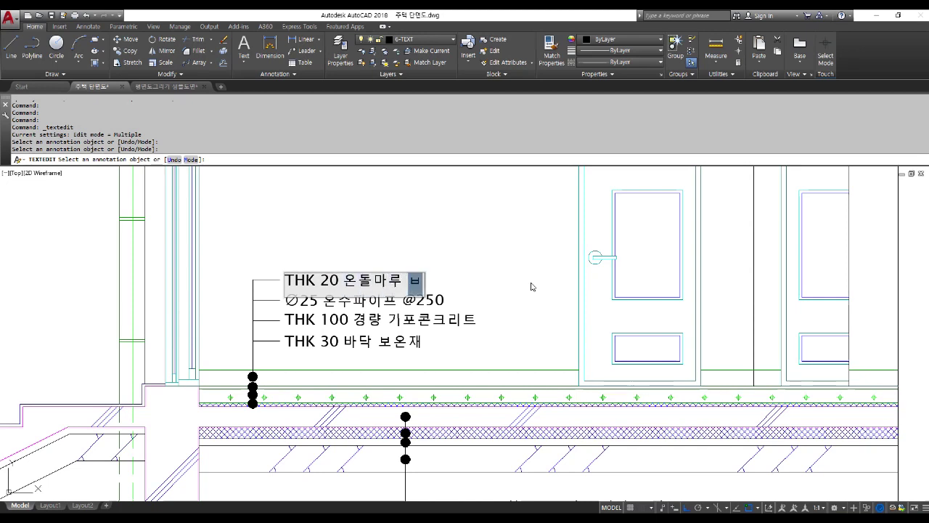
text(마감)
click(533, 287)
key(Escape)
key(Escape)
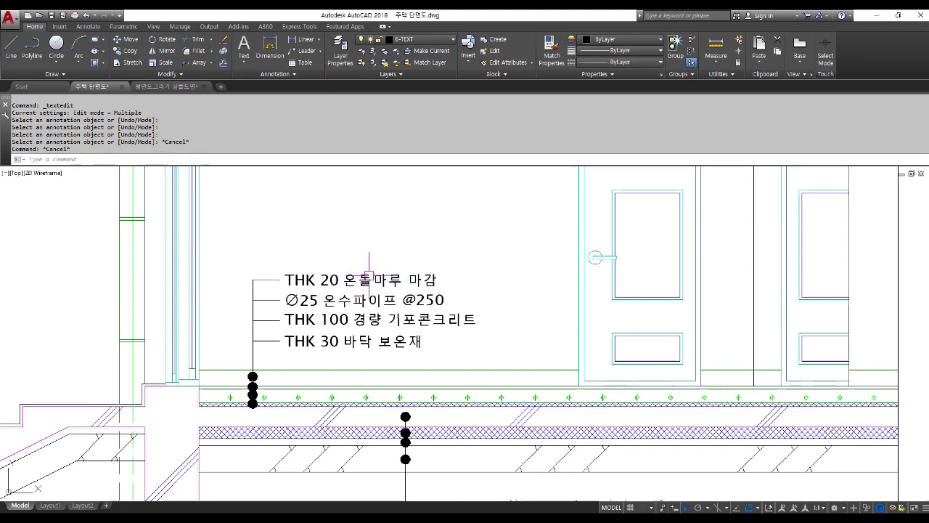
text(co)
key(Return)
click(517, 247)
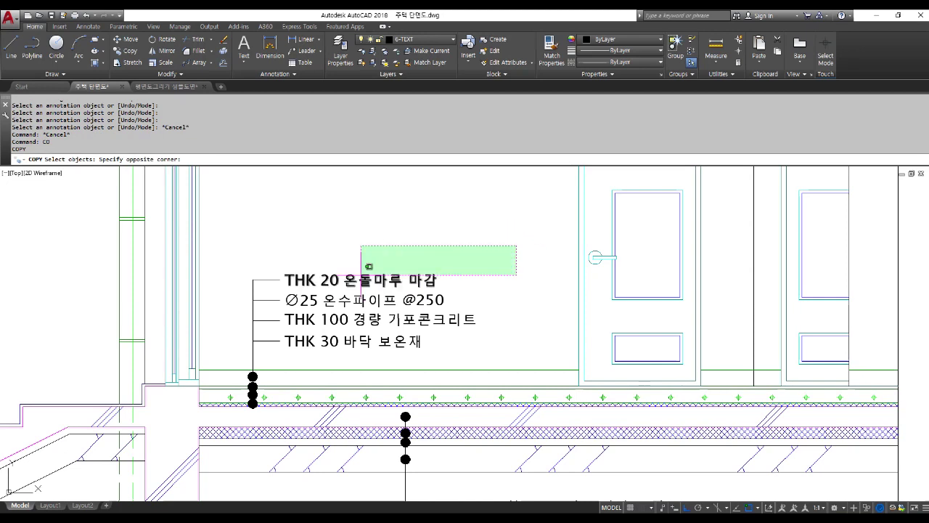
key(Escape)
key(Escape)
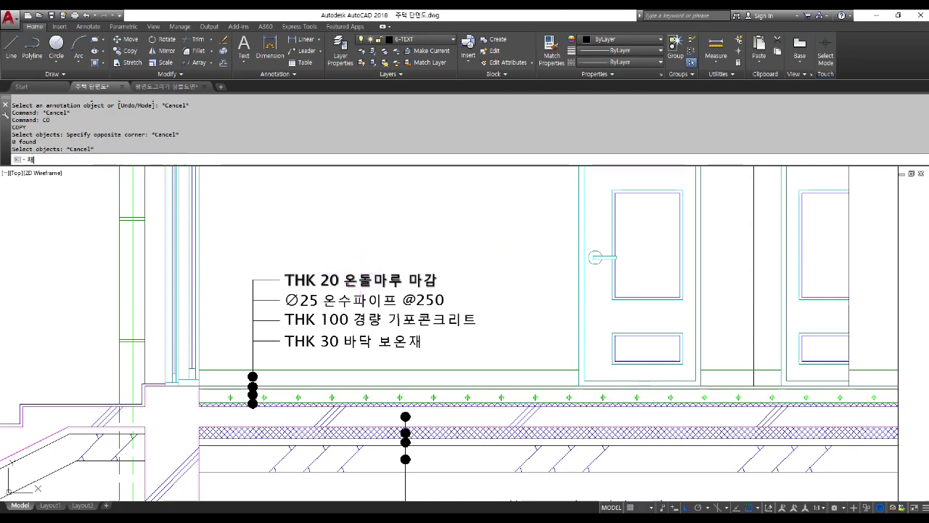
key(Return)
key(Escape)
Copy the upper callout's top label and its horizontal leader line 150 straight up.
text(co)
key(Return)
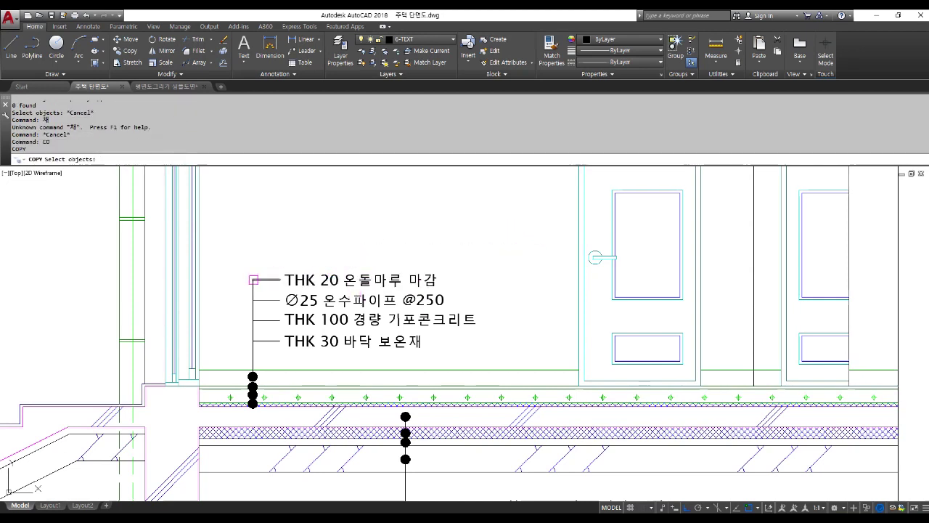
click(253, 280)
click(298, 279)
key(Return)
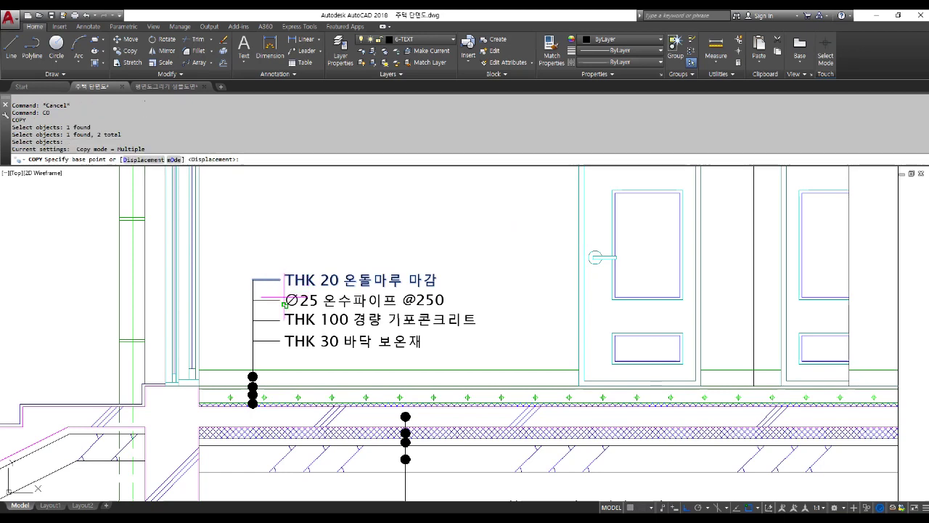
click(295, 247)
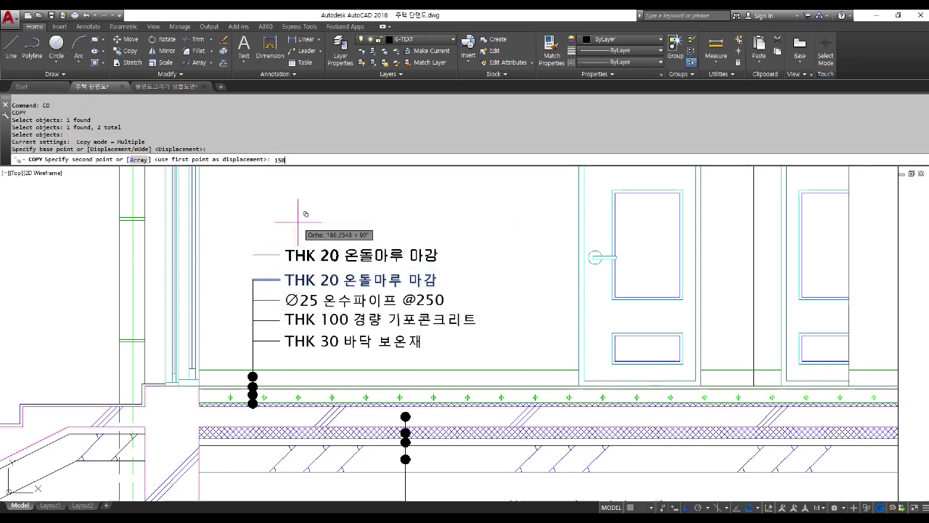
key(Return)
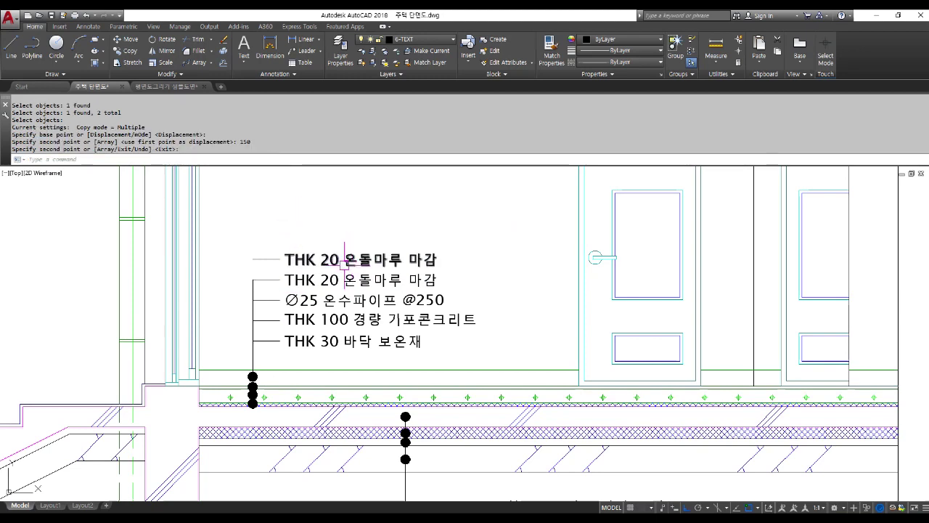
key(Return)
Extend the upper callout's vertical leader up to the copied horizontal leader line.
text(ex)
key(Return)
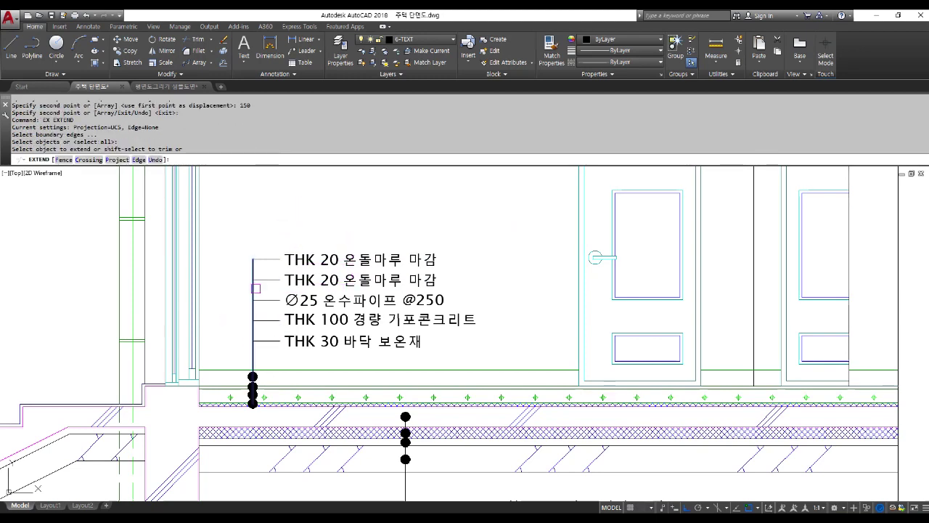
click(252, 282)
key(Return)
Change the copied top label of the upper callout to "120X20 걸레받이".
click(285, 261)
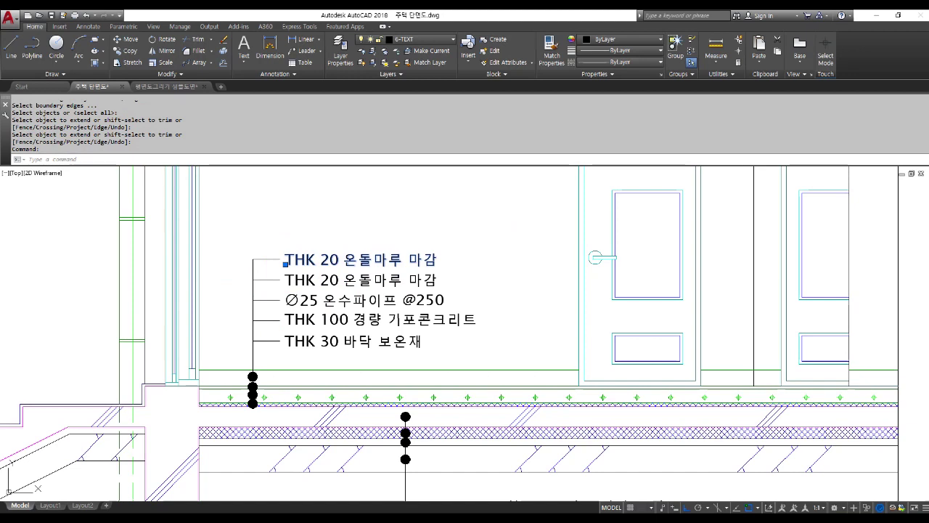
double_click(322, 267)
text(1)
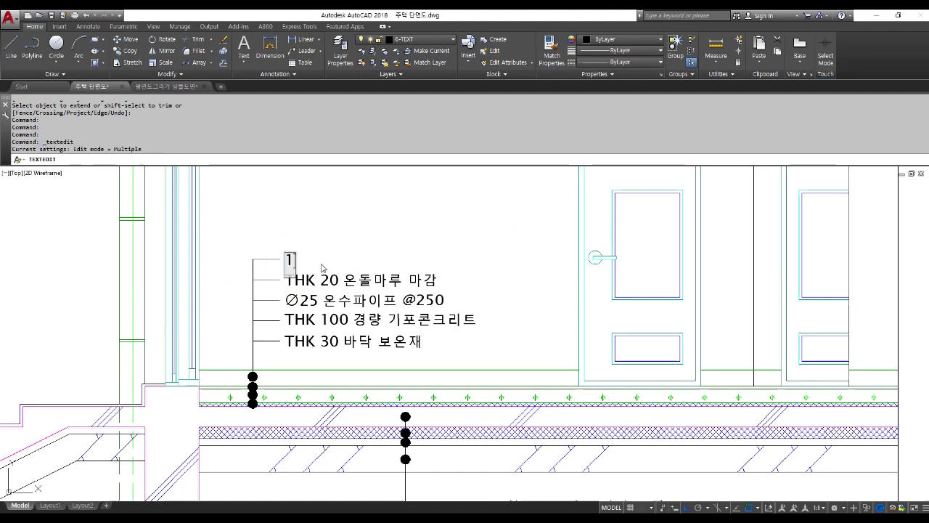
text(20X20)
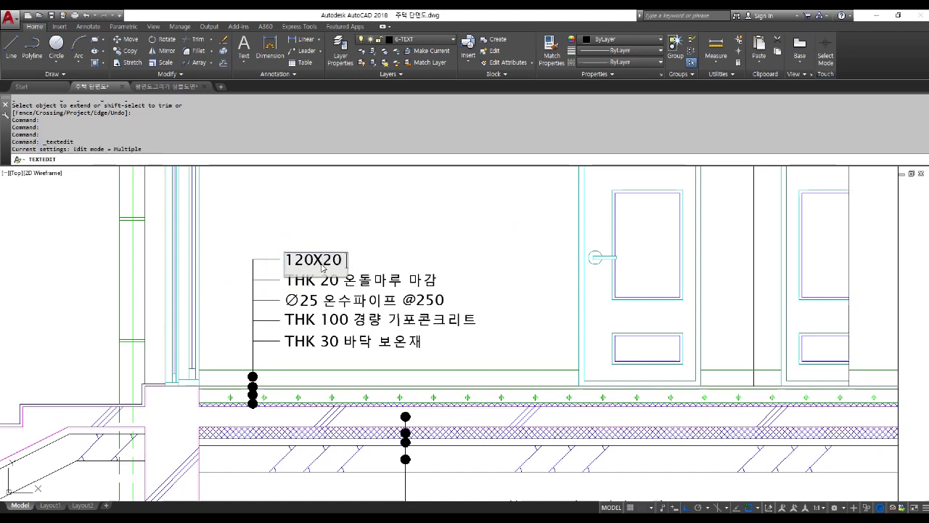
text( 걸레받이)
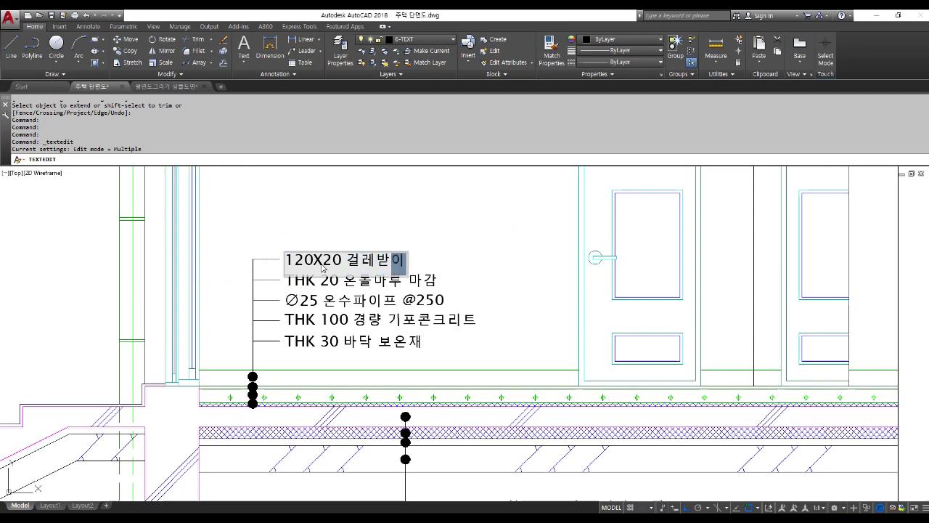
key(Return)
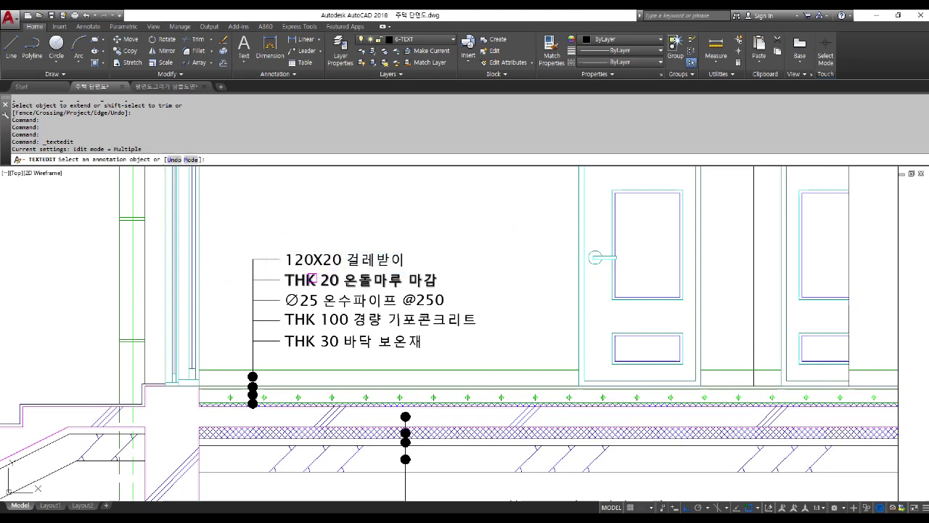
key(Return)
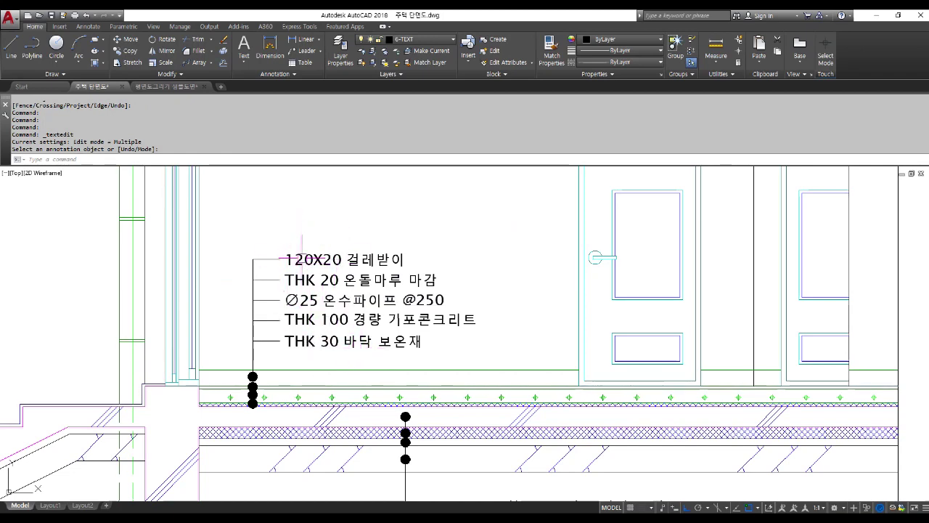
scroll(326, 261, down, 3)
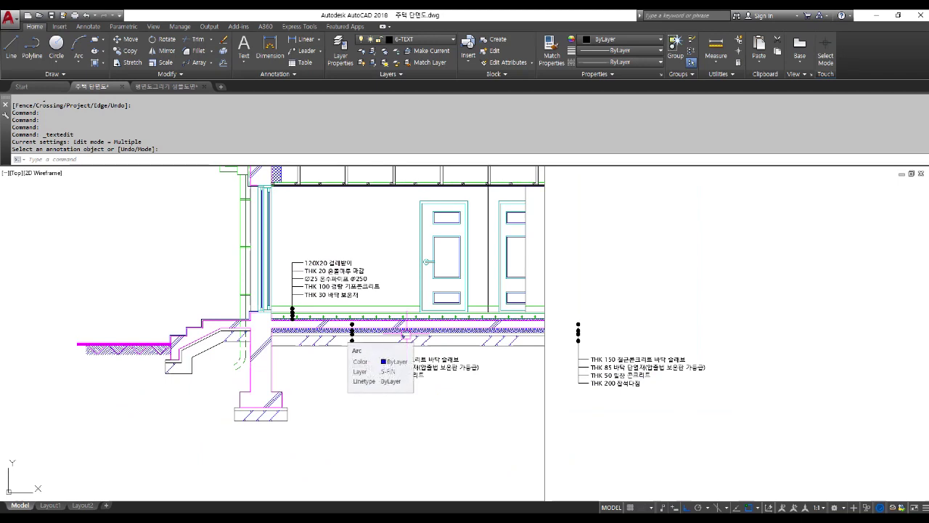
key(Return)
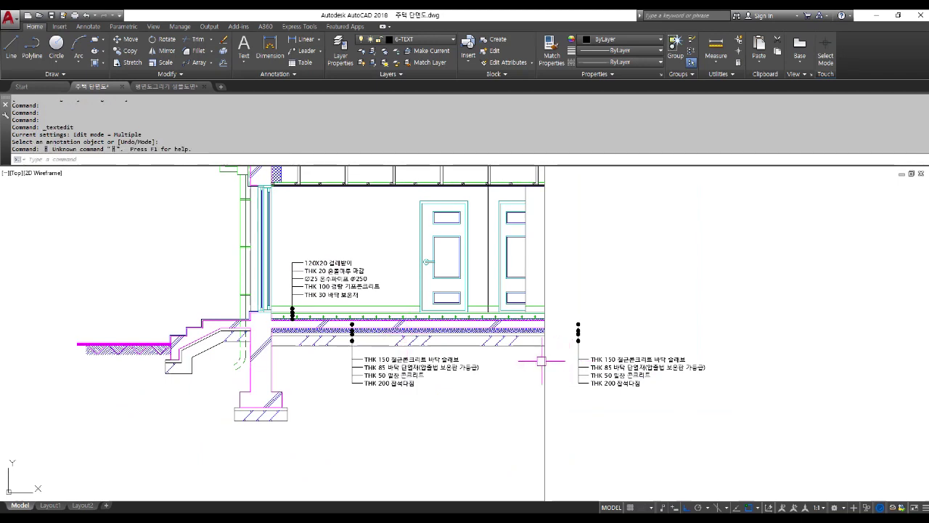
key(Escape)
key(Escape)
Copy the spare callout's two lowest labels, their leader lines and topmost dot into the room, with the dot on the ceiling.
text(c)
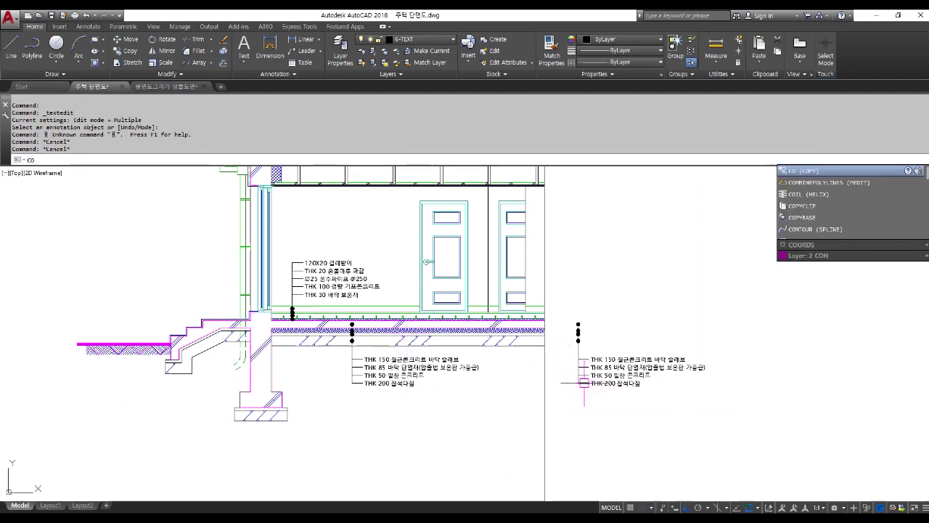
key(Return)
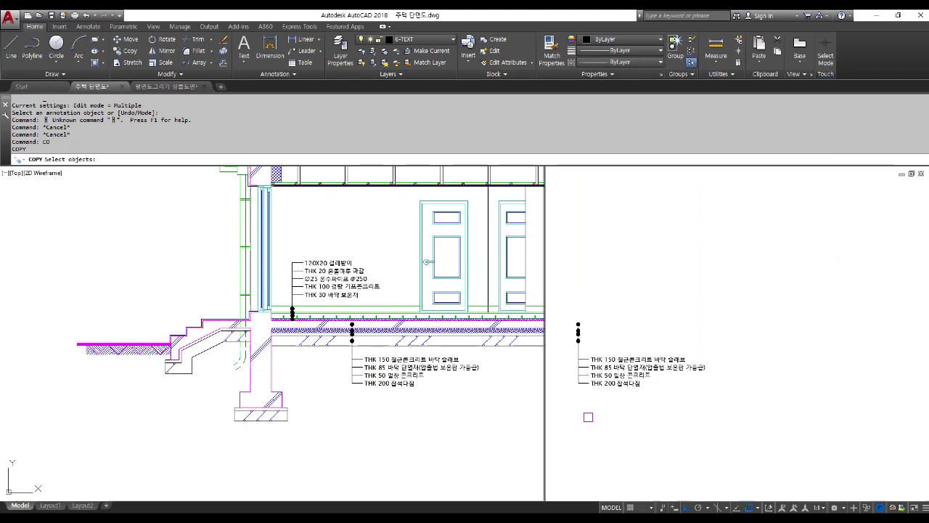
scroll(588, 417, up, 4)
click(619, 390)
click(499, 326)
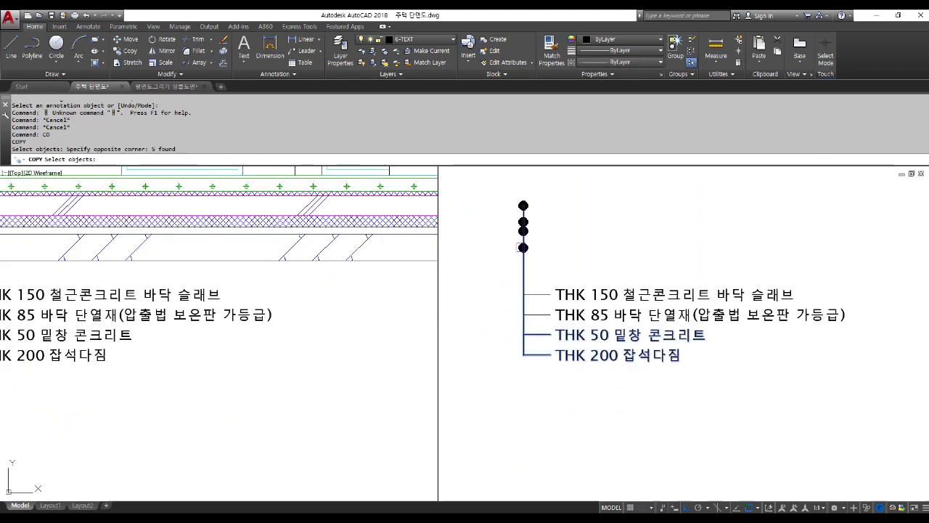
click(530, 199)
key(Return)
click(551, 294)
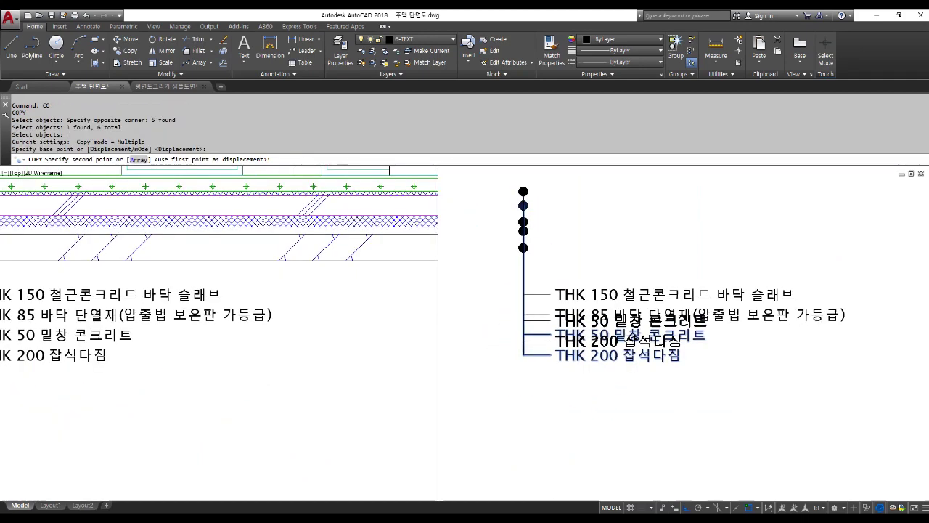
scroll(551, 283, down, 4)
middle_drag(451, 262, 499, 350)
key(F8)
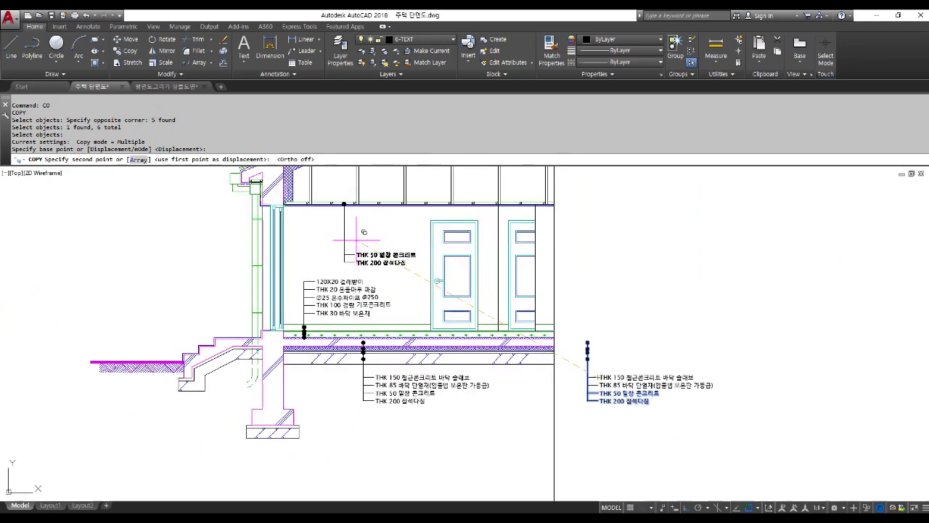
click(588, 342)
key(Return)
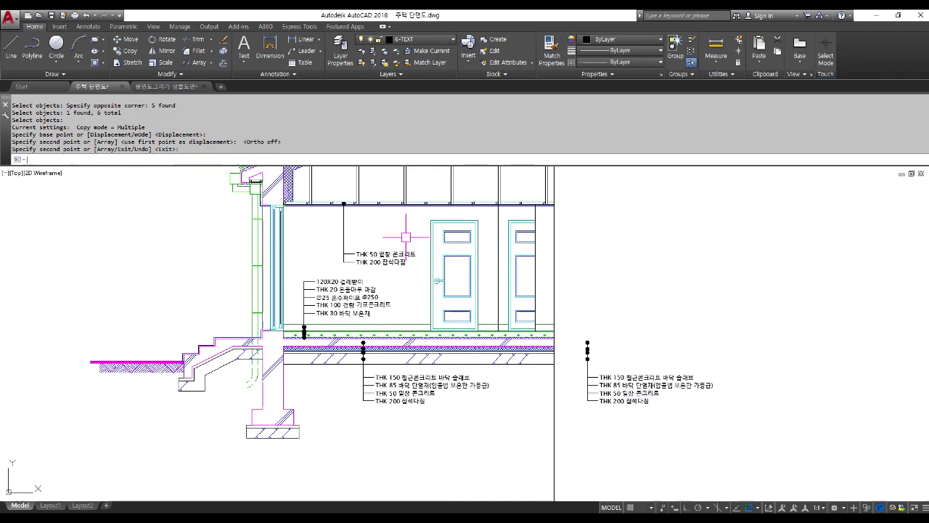
Stretch the ceiling callout's two labels and leader lines about 700 straight up, keeping the dot on the ceiling.
key(F8)
scroll(401, 236, up, 2)
text(s)
key(Return)
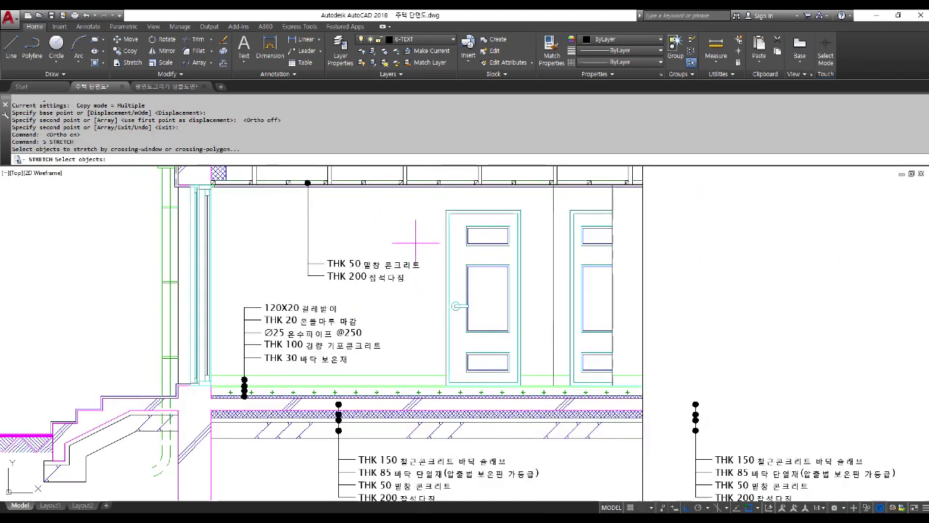
click(415, 243)
click(247, 280)
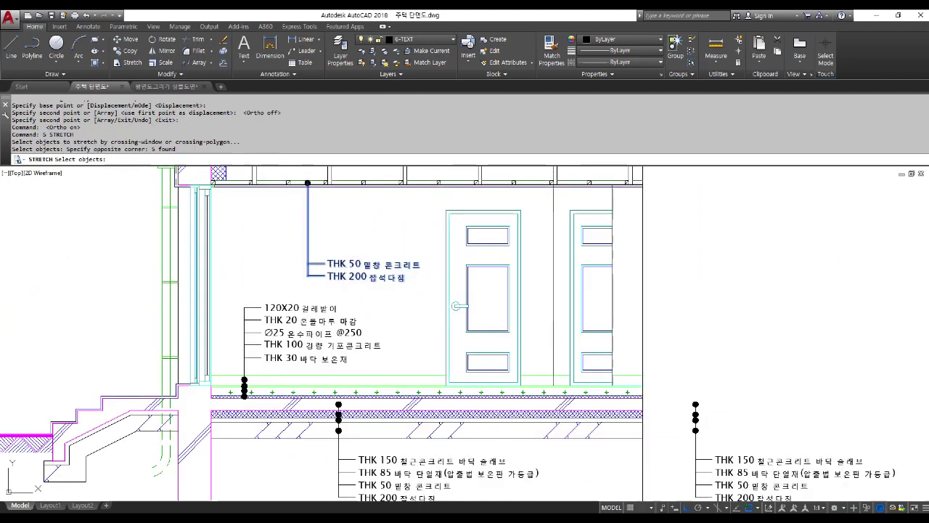
key(Return)
click(249, 285)
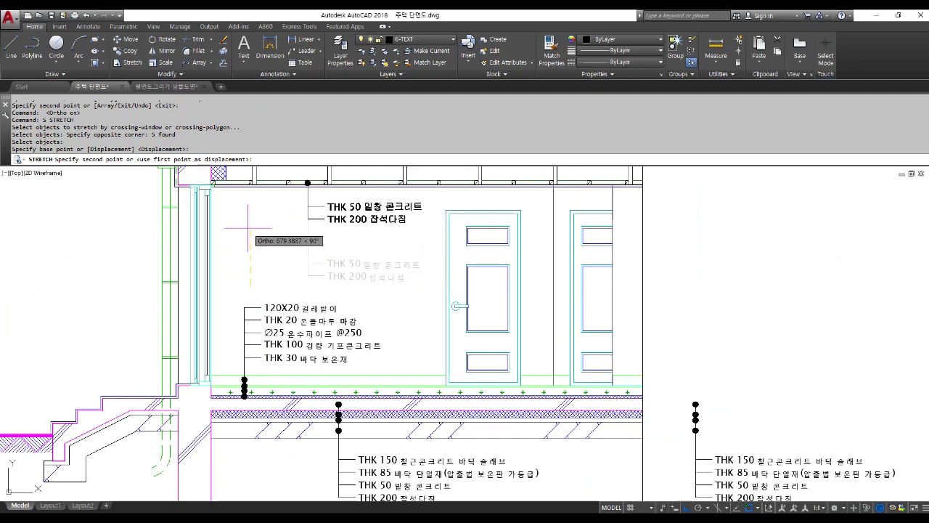
click(248, 225)
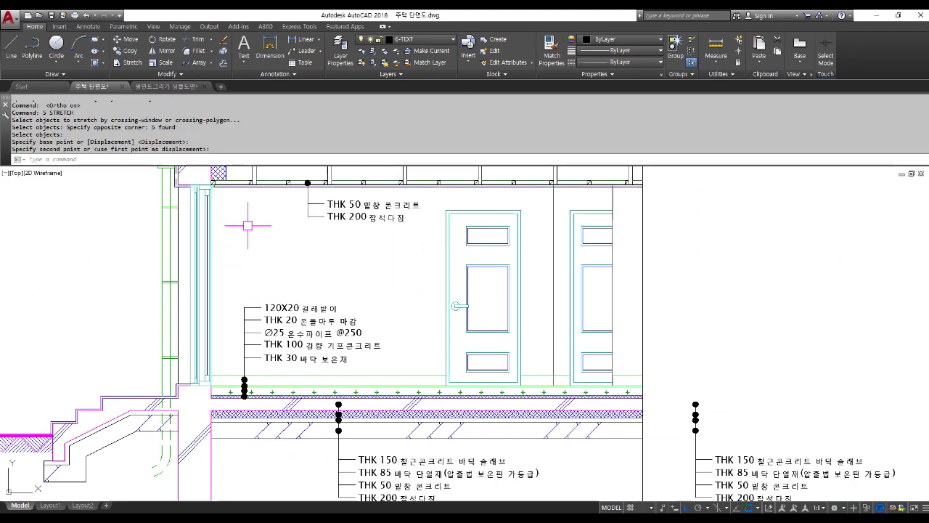
Move the whole ceiling callout, including its dot, horizontally along the ceiling toward the window wall.
middle_drag(353, 220, 353, 306)
text(m)
key(space)
scroll(340, 306, up, 3)
click(347, 334)
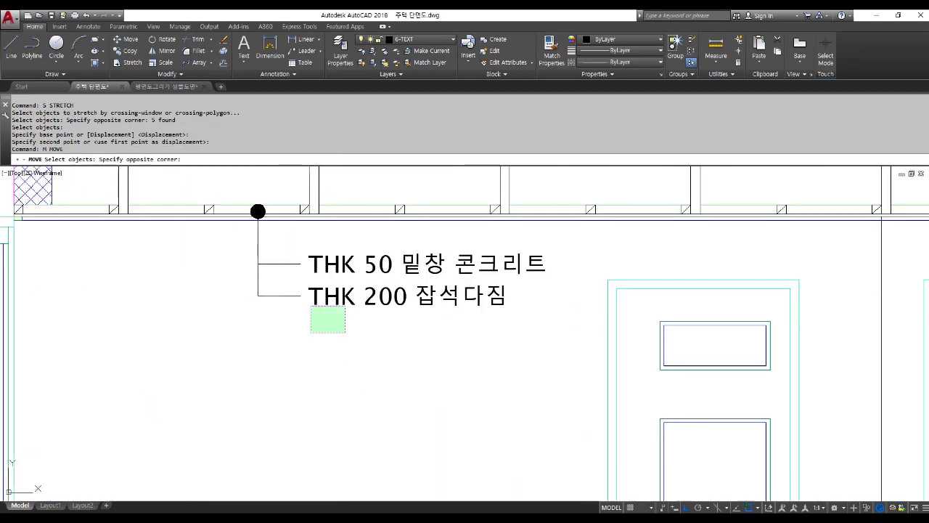
click(212, 221)
click(233, 243)
click(240, 184)
click(291, 246)
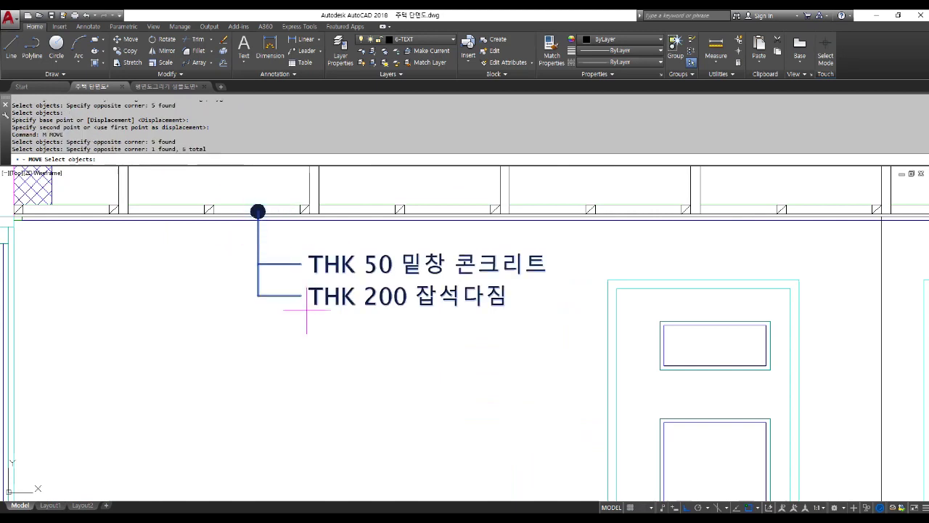
key(space)
click(315, 330)
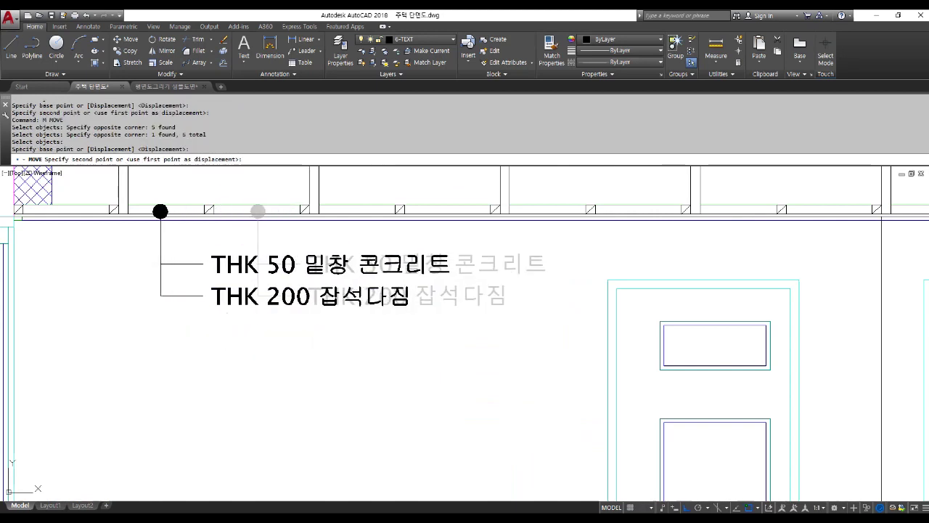
click(216, 329)
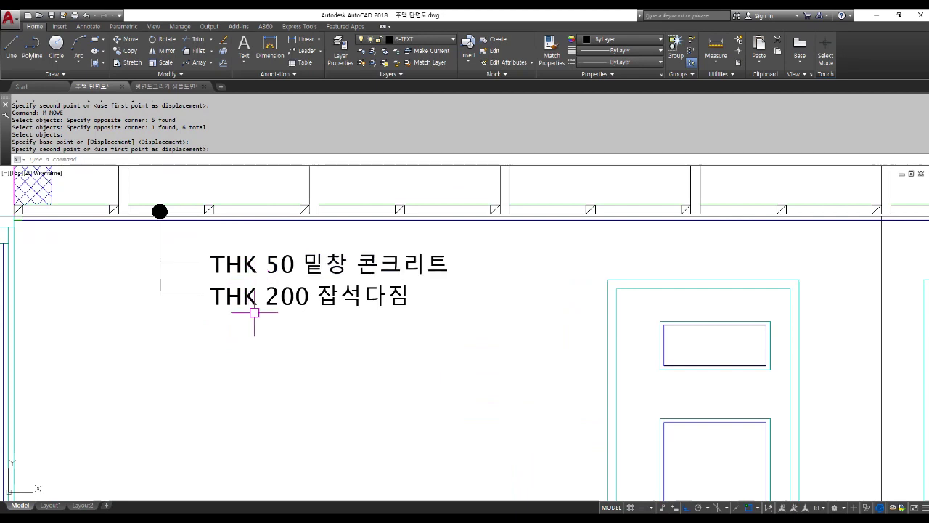
middle_drag(274, 301, 338, 322)
key(Escape)
key(Escape)
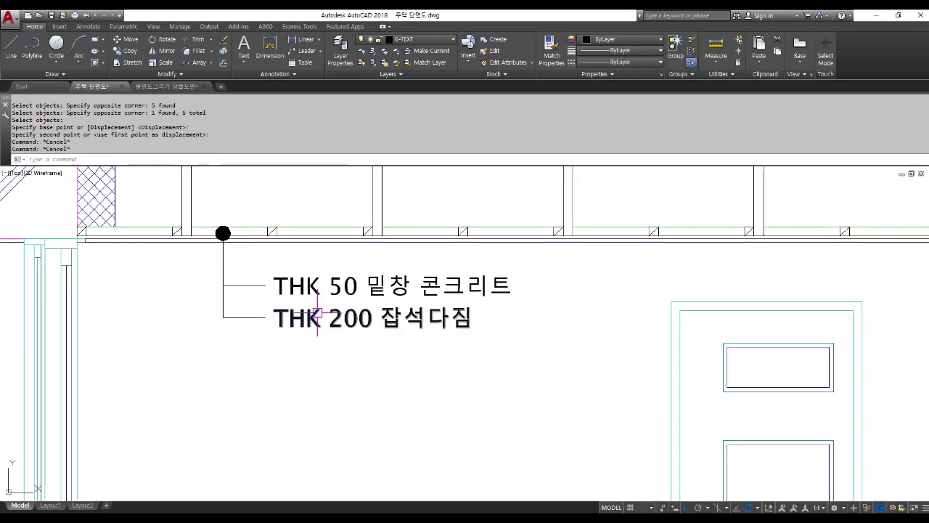
text(m)
key(space)
key(Escape)
key(Escape)
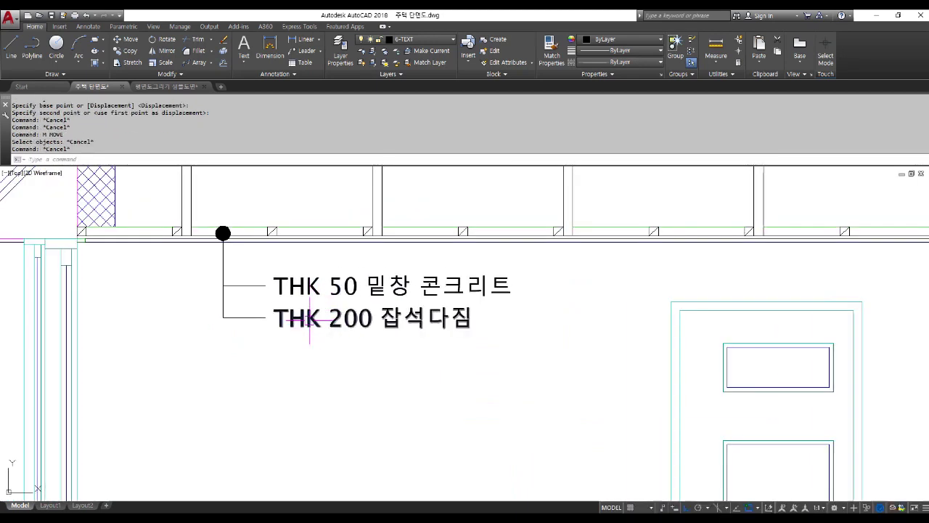
Change the lower label of the ceiling callout to "THK 9.5 석고보드 / 천장지 마감".
click(312, 319)
double_click(313, 320)
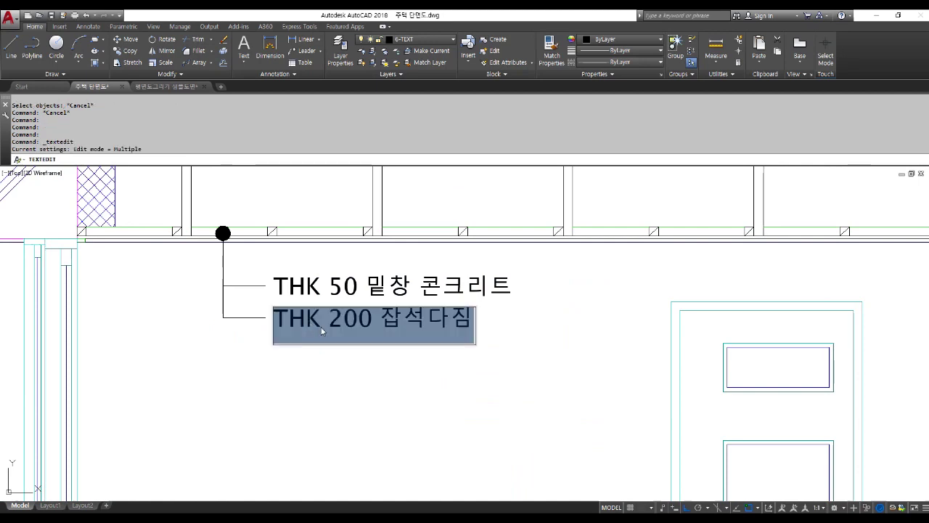
drag(329, 318, 672, 310)
text(9.5)
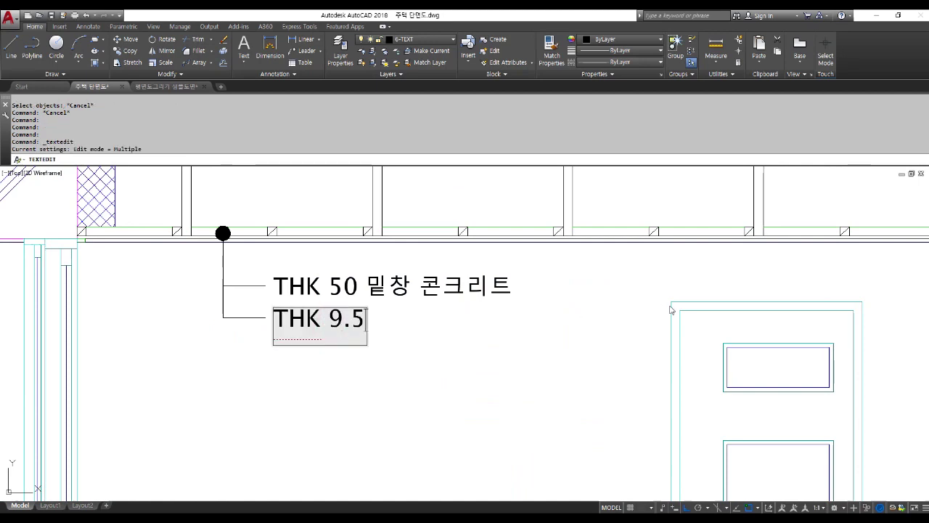
text( TJ)
key(BackSpace)
key(BackSpace)
key(Hangul)
text(석고)
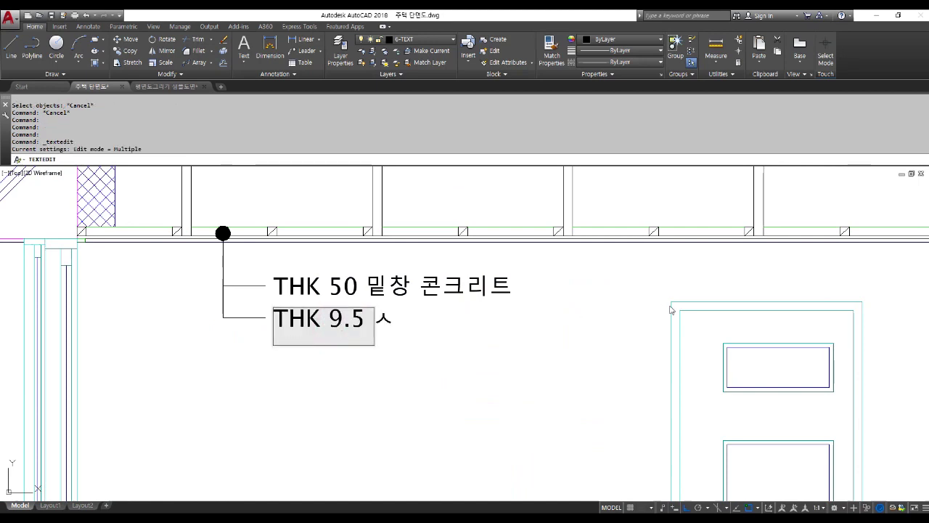
text(보드)
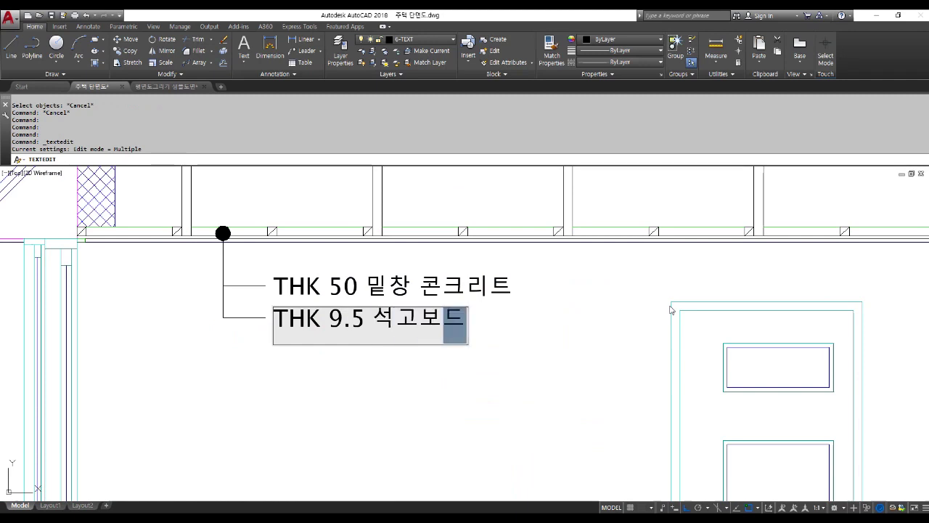
text( / )
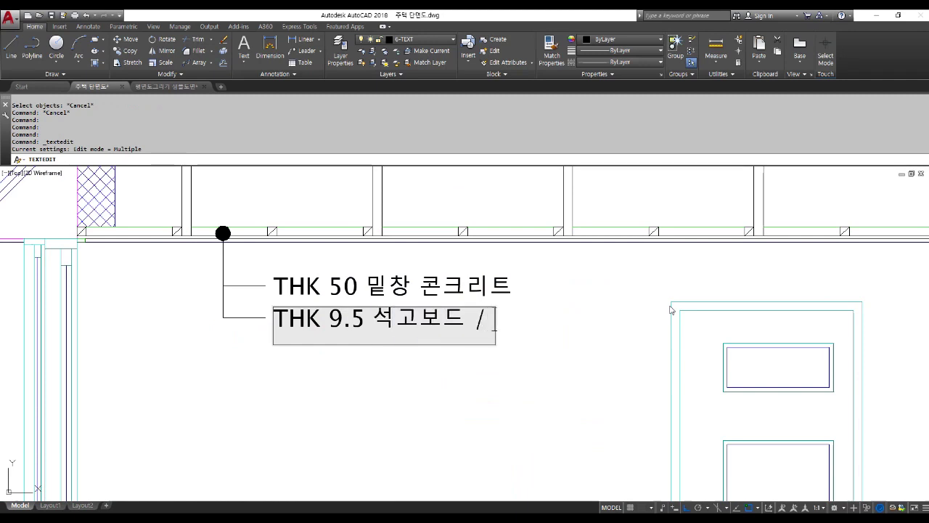
text(천장지 마감)
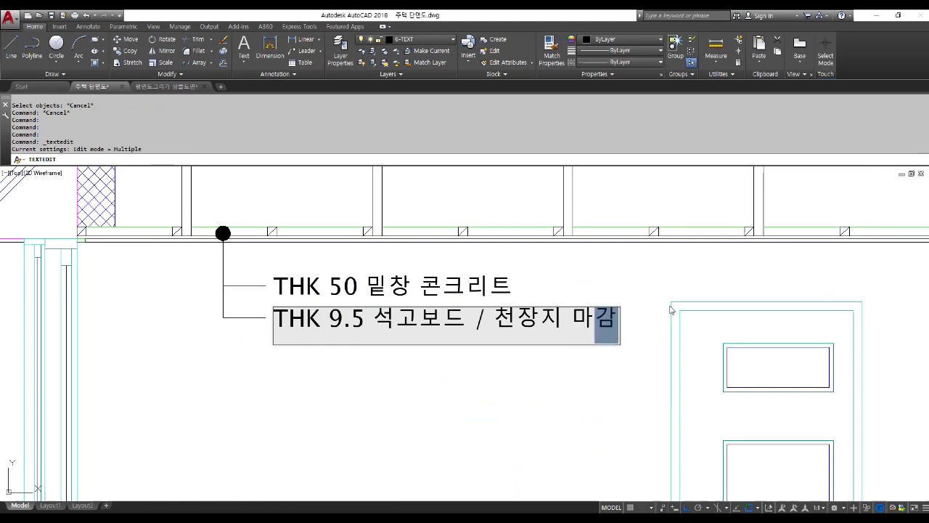
key(Return)
key(Escape)
key(Escape)
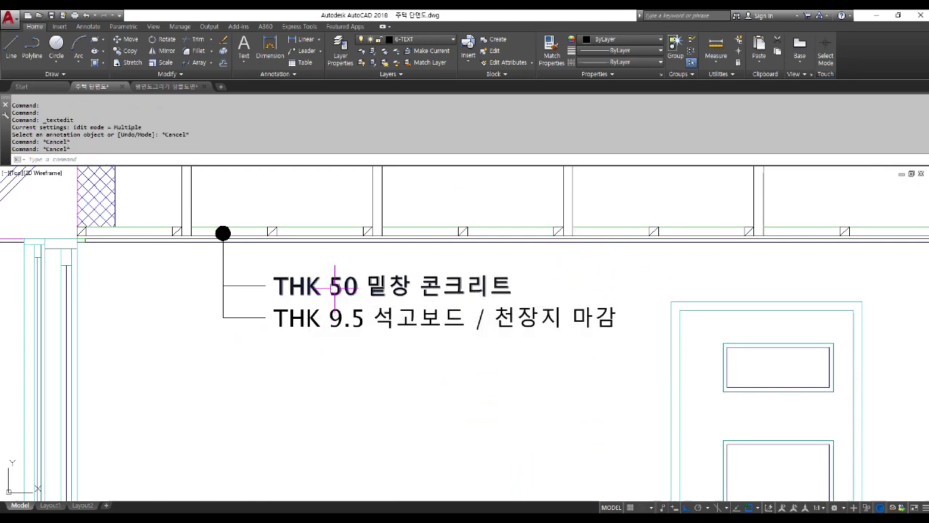
click(306, 287)
key(Return)
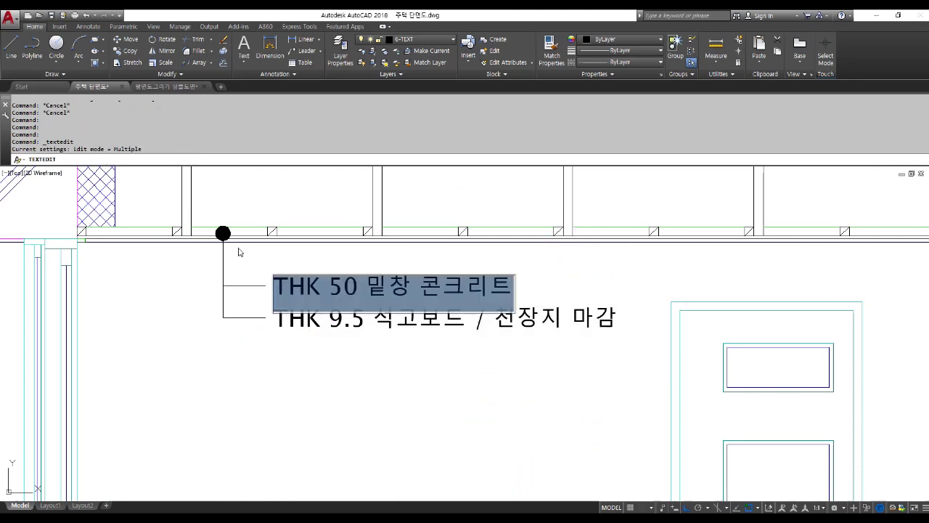
text(45ㅌ)
key(BackSpace)
text(X45)
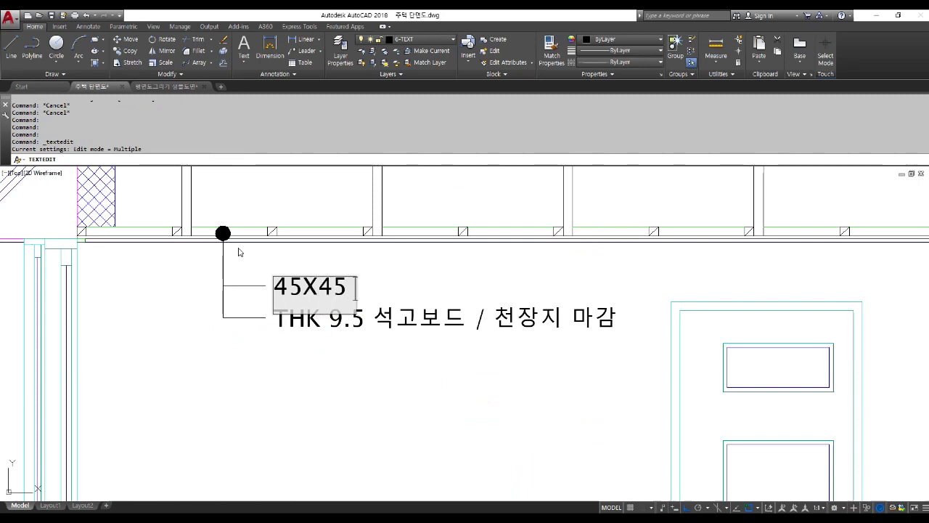
text( 반자트)
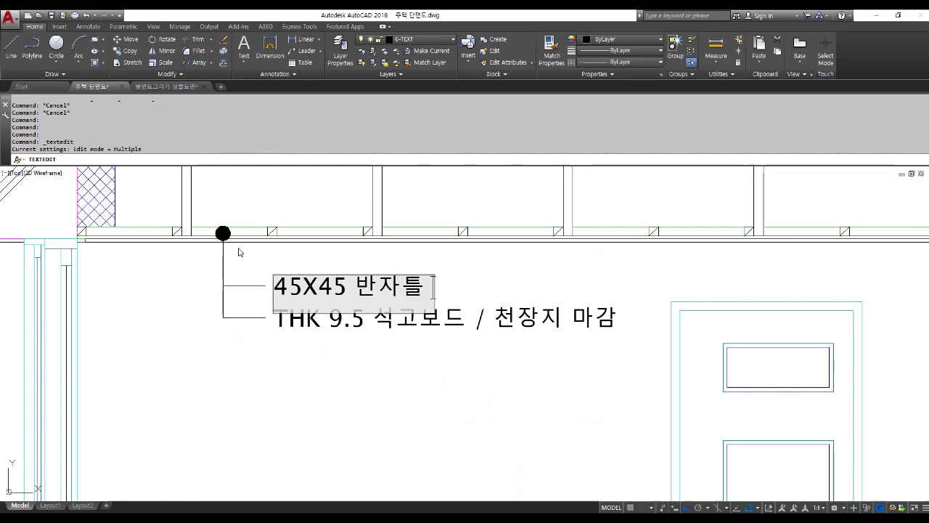
text(@450)
click(238, 252)
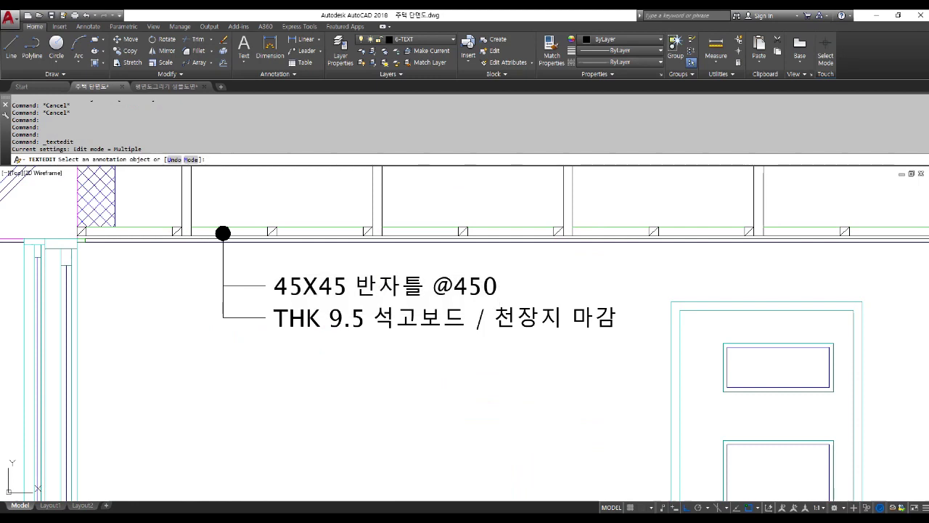
key(Escape)
key(Escape)
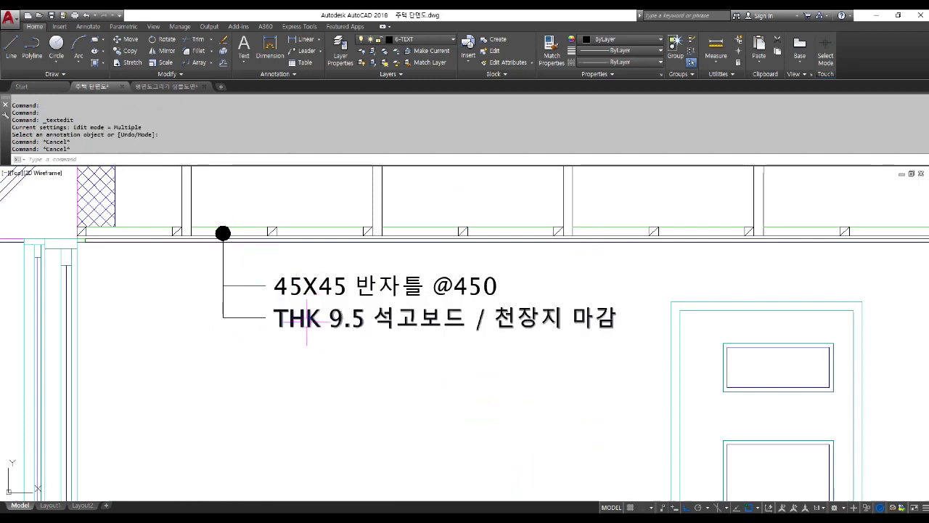
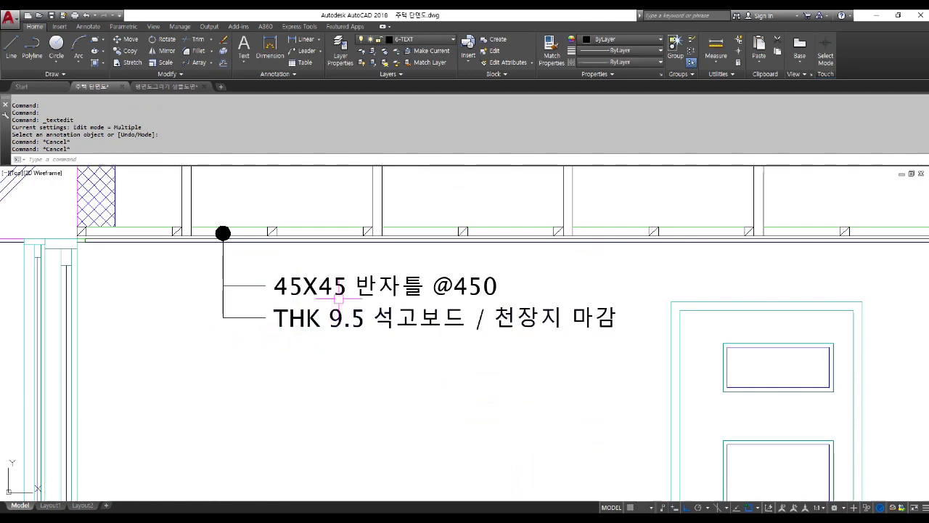
mouse_move(379, 308)
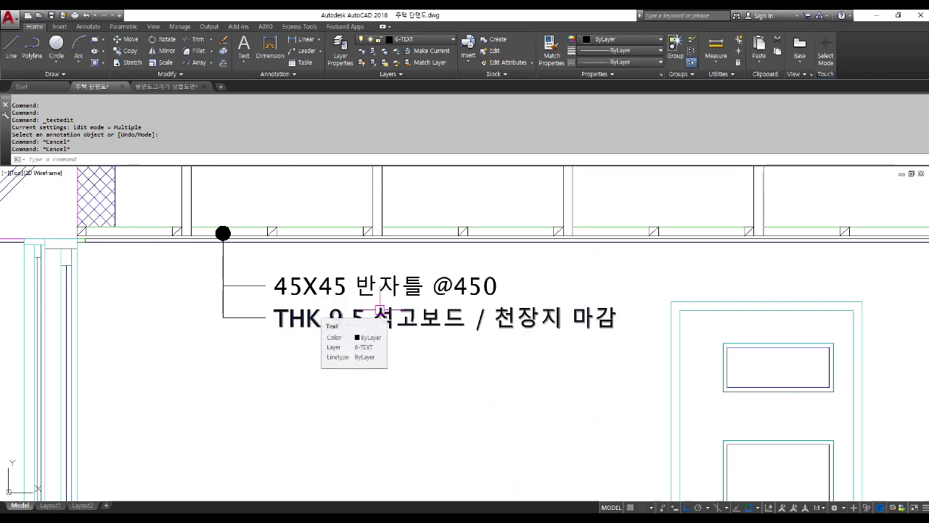
scroll(379, 308, down, 4)
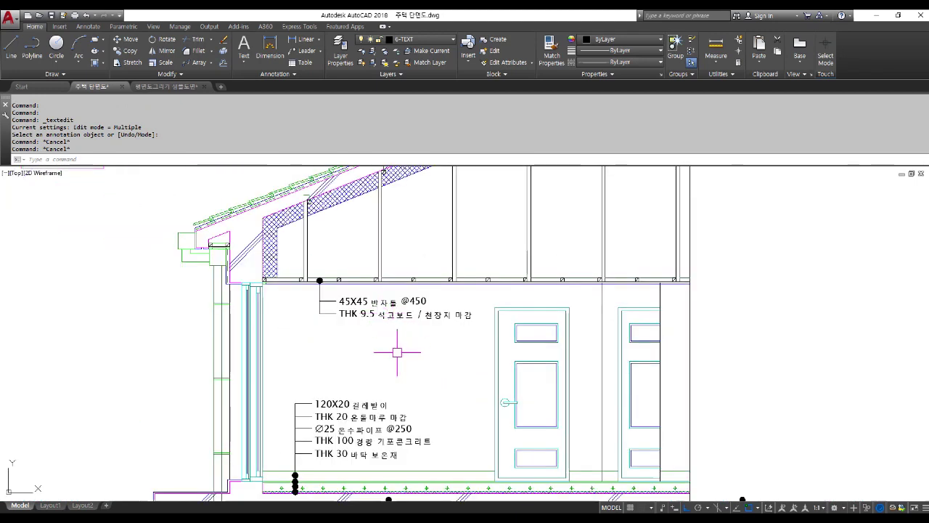
key(Return)
scroll(314, 322, up, 2)
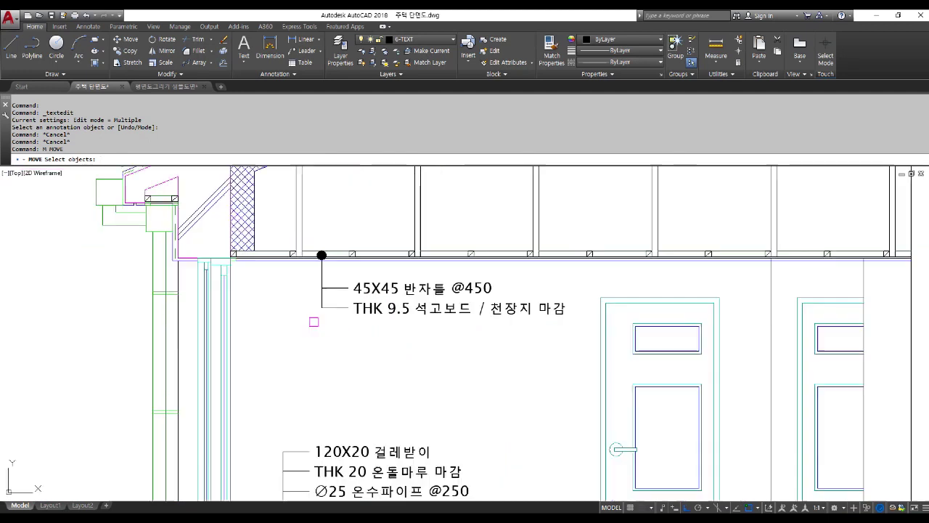
key(Escape)
key(Escape)
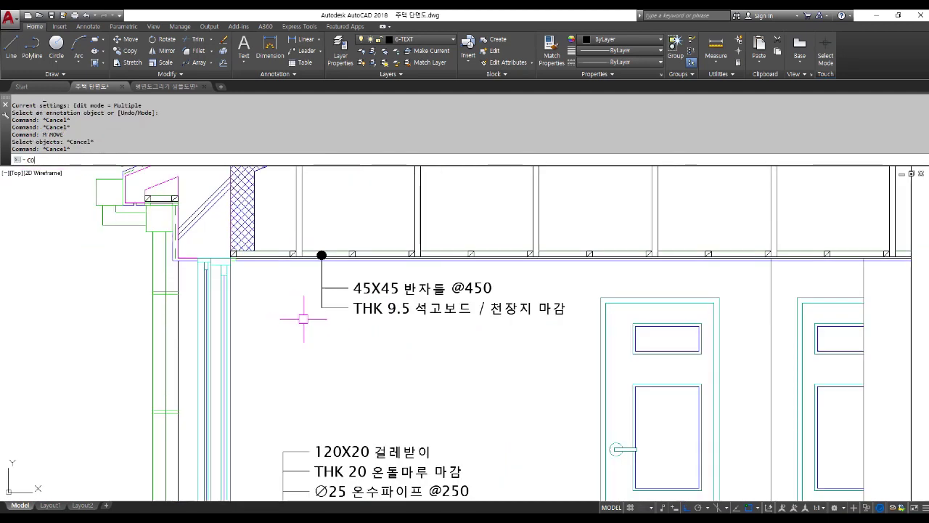
Copy the ceiling callout's lower label with its horizontal and vertical leader lines straight down below the callout.
key(Return)
click(376, 332)
click(292, 303)
key(Return)
click(381, 358)
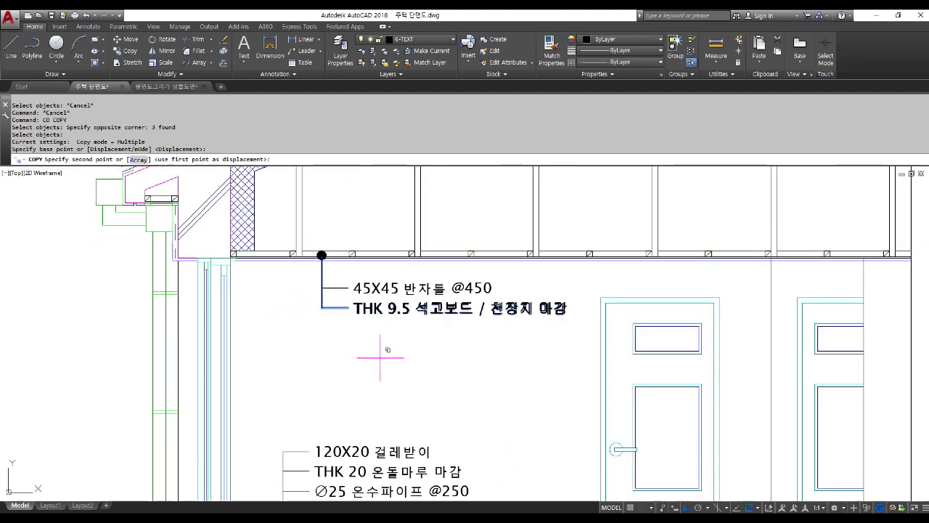
click(380, 376)
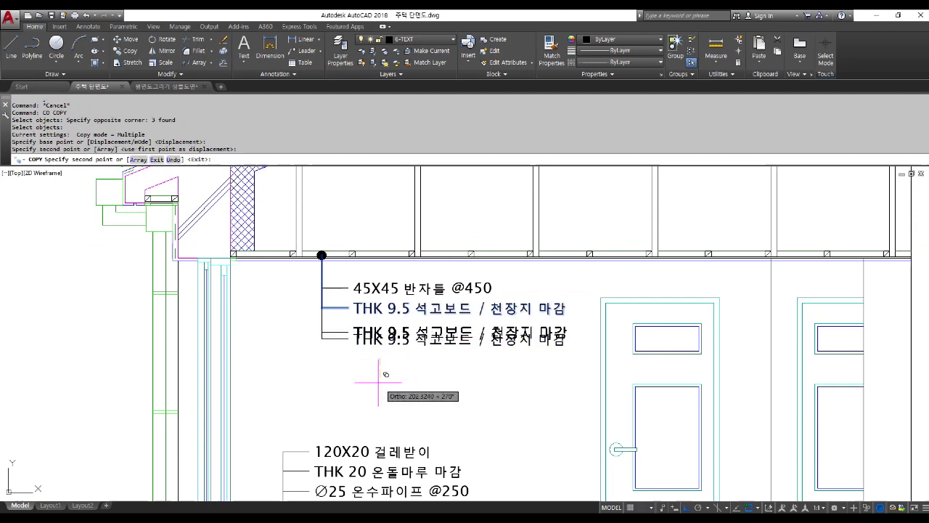
key(Return)
Stretch the upper end of the copied vertical leader to the small trim at the corner of ceiling and window wall.
click(322, 308)
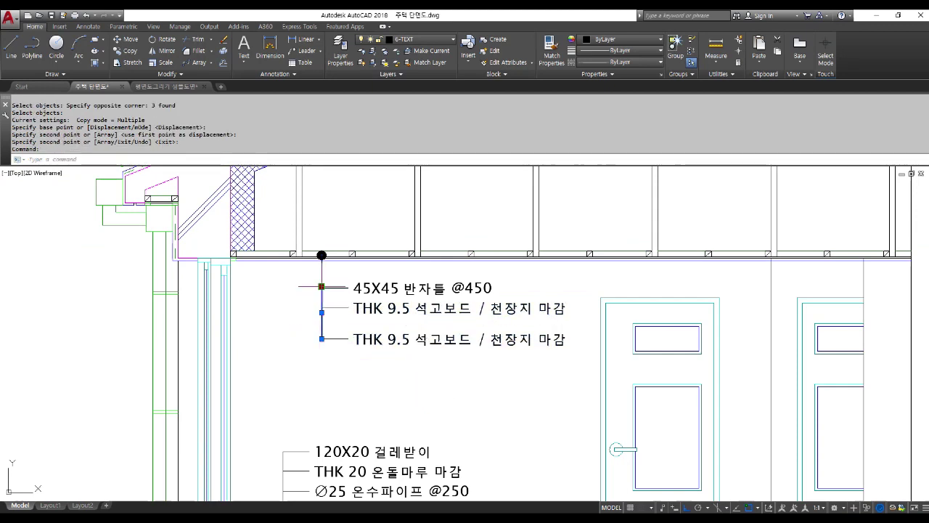
click(321, 286)
scroll(237, 265, up, 5)
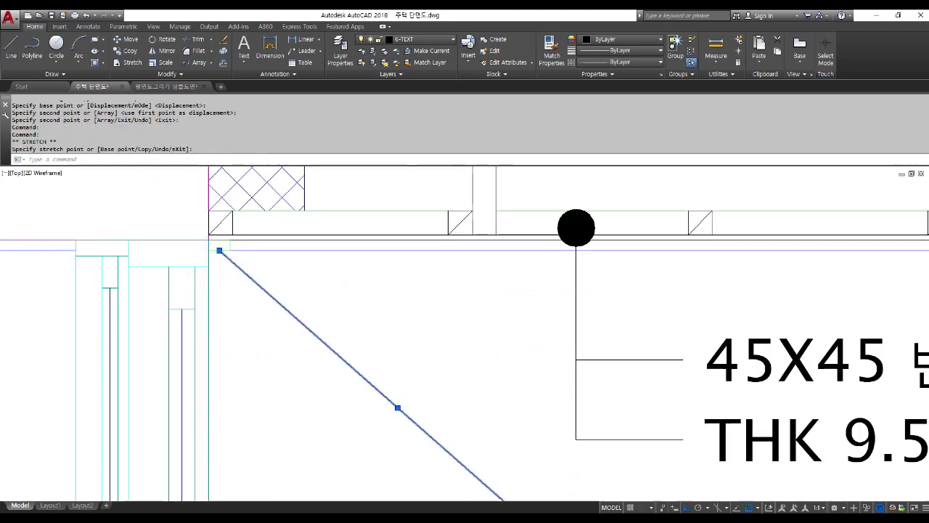
scroll(226, 252, down, 5)
key(Escape)
key(Escape)
key(Escape)
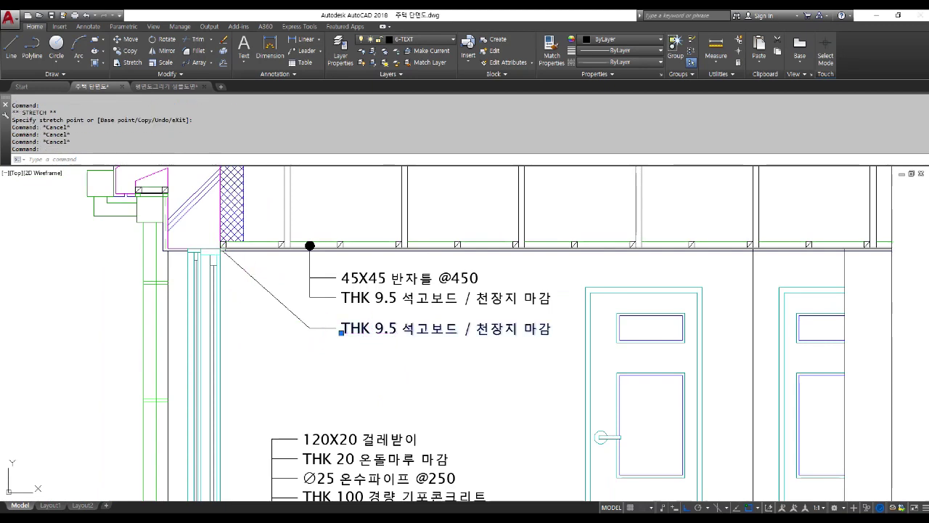
Change the copied label below the ceiling callout to "40X20 반자돌림".
double_click(370, 330)
text(40X20)
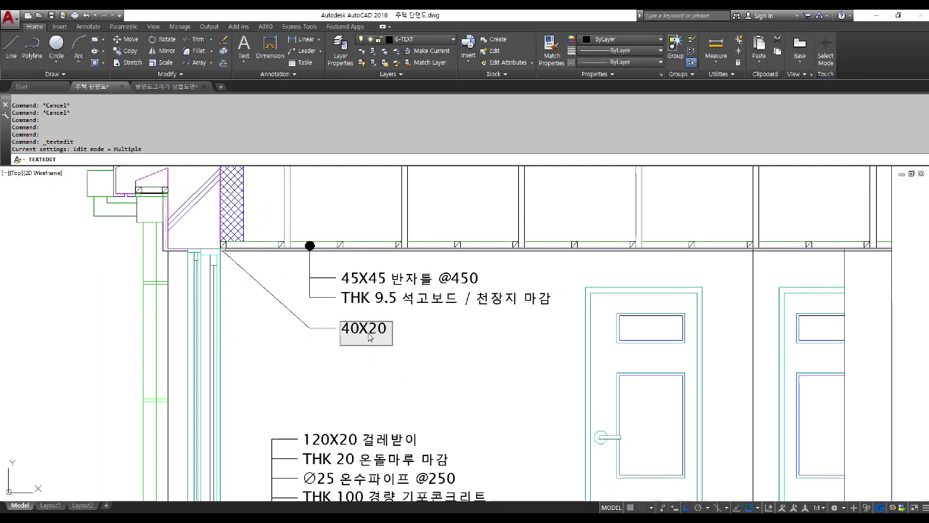
text( Q)
key(BackSpace)
text(반자도)
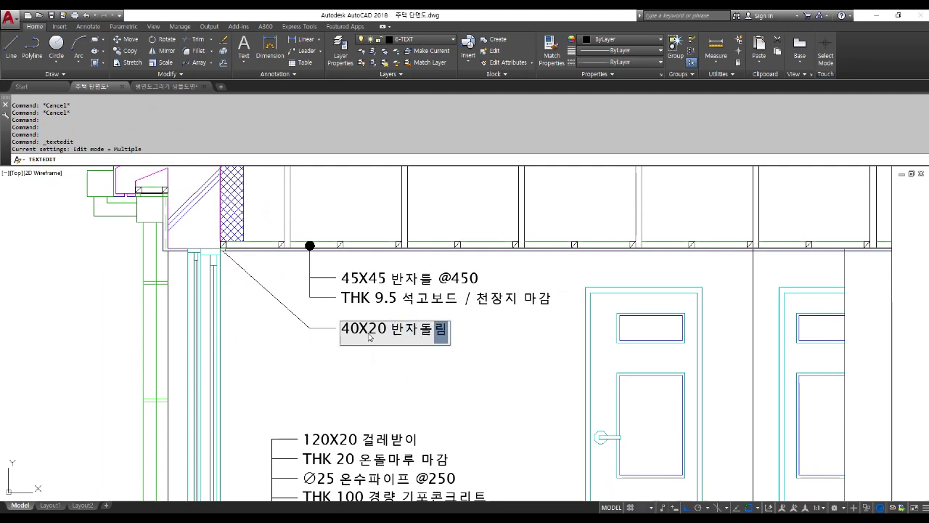
key(Return)
key(Escape)
key(Escape)
key(Escape)
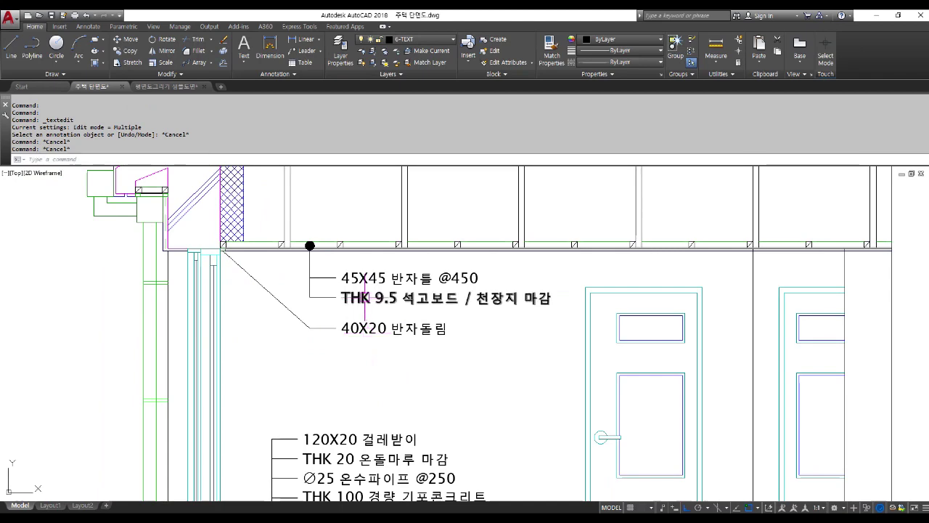
Move the two-line ceiling callout with its leader and dot horizontally to the right along the ceiling, towards the first door.
text(m)
key(Return)
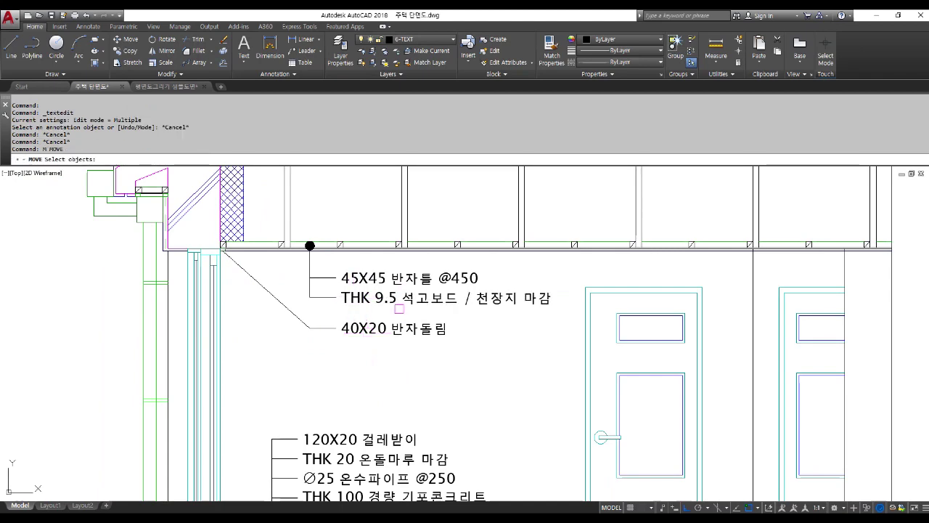
scroll(393, 306, up, 4)
click(336, 297)
click(245, 235)
scroll(208, 218, down, 4)
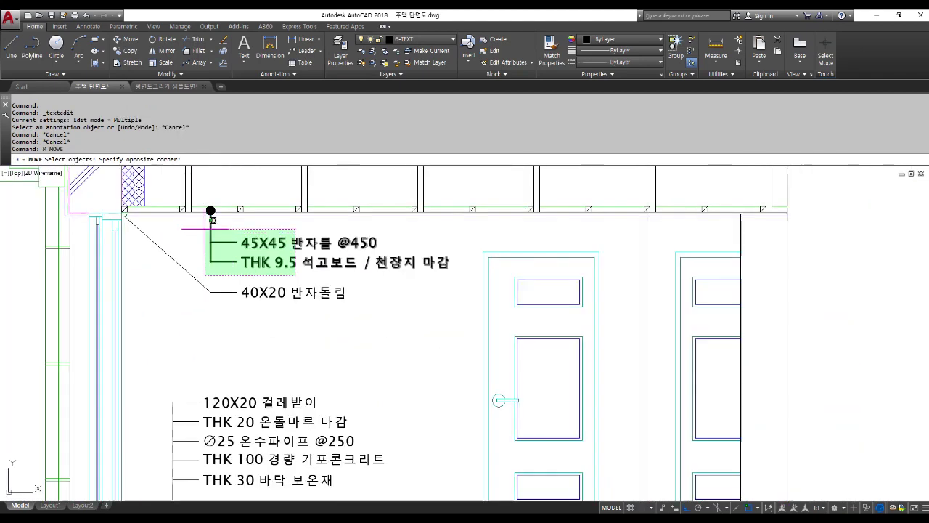
scroll(207, 215, up, 4)
click(201, 190)
click(234, 222)
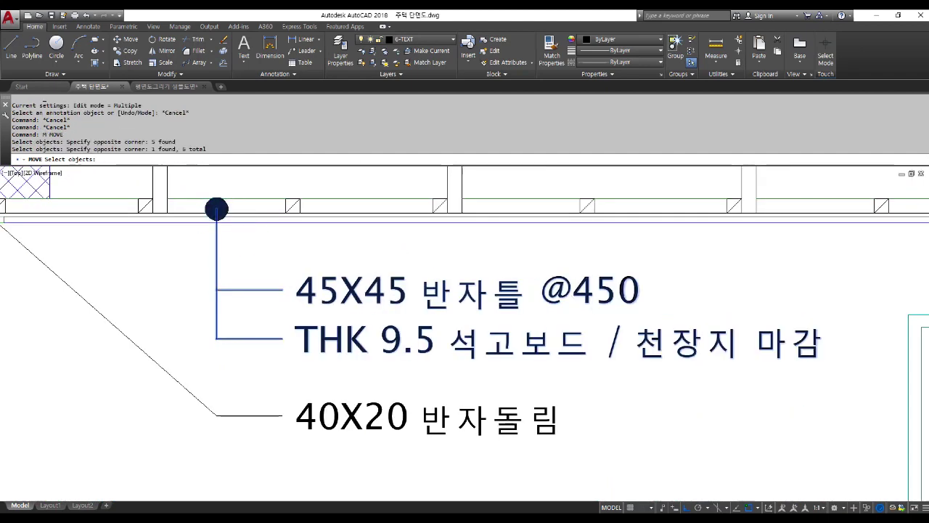
scroll(241, 231, down, 6)
key(Return)
click(234, 307)
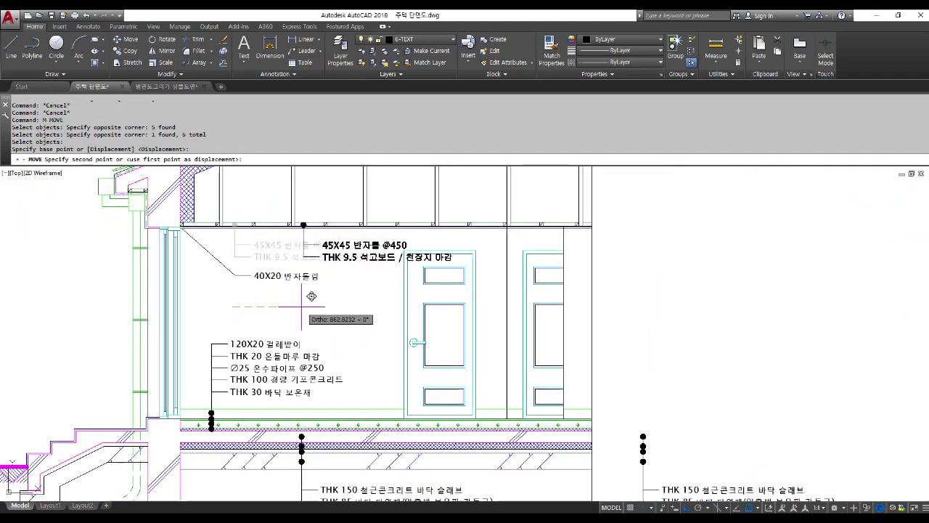
key(F8)
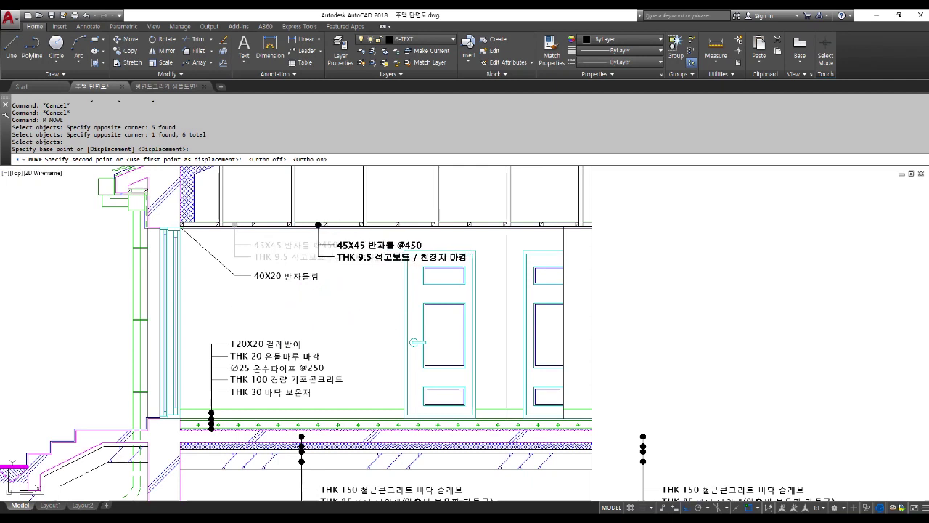
click(317, 306)
Stretch the "40X20 반자돌림" label and its leader bend up and left, close to the ceiling corner trim.
text(s)
key(Return)
click(318, 297)
click(218, 254)
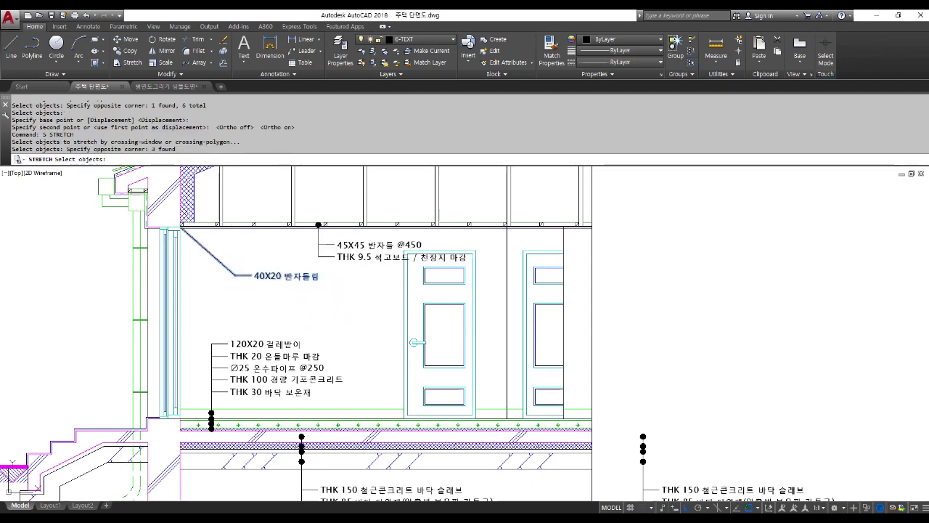
key(Return)
click(331, 317)
key(F8)
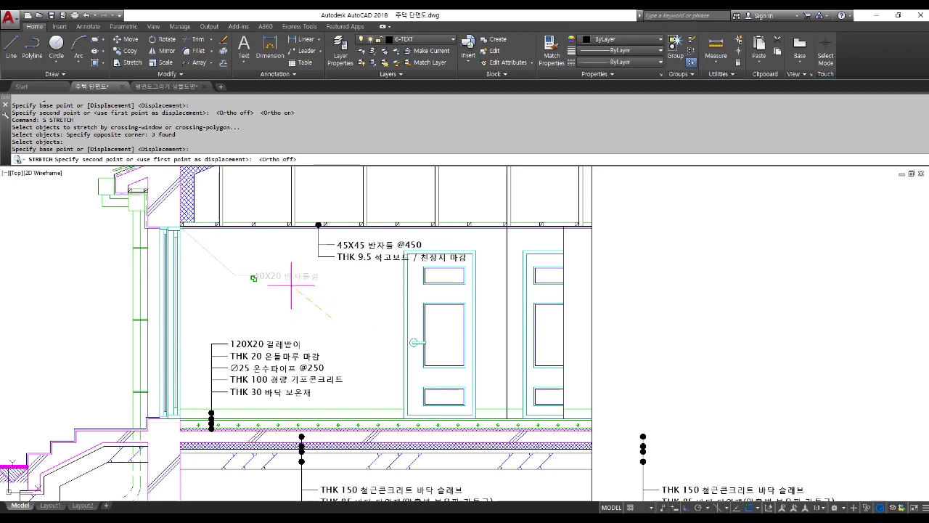
click(246, 262)
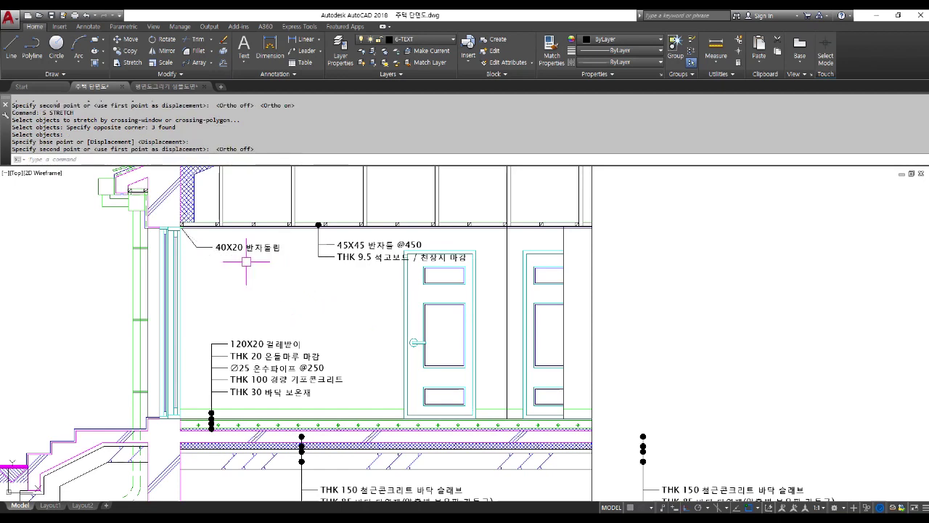
Move the two-line ceiling callout with its dot about 255 units straight left along the ceiling.
scroll(244, 229, up, 2)
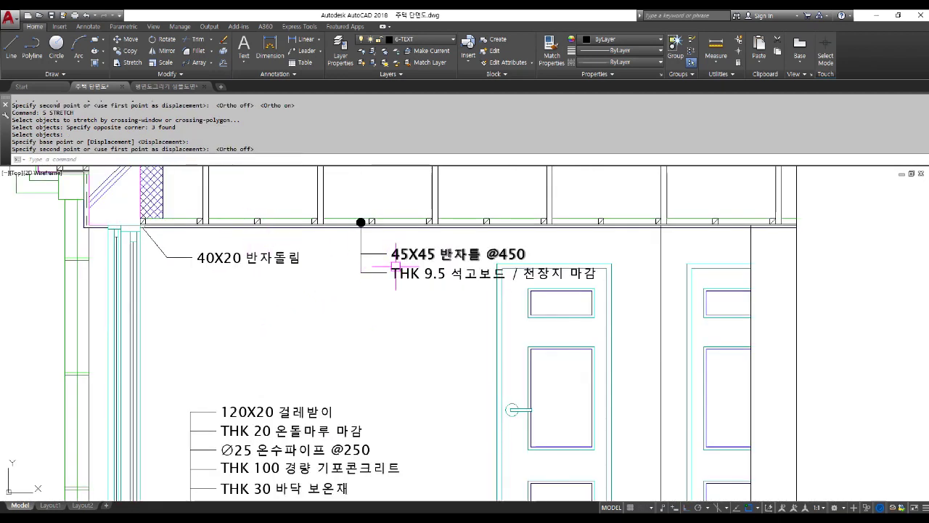
text(m)
key(Return)
click(432, 297)
click(341, 208)
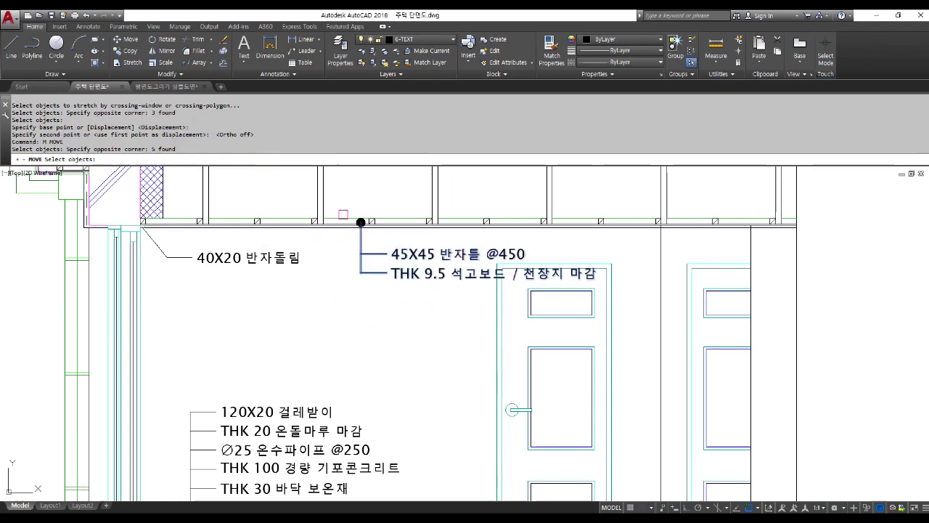
scroll(345, 211, up, 3)
click(341, 200)
click(395, 265)
key(Return)
click(419, 402)
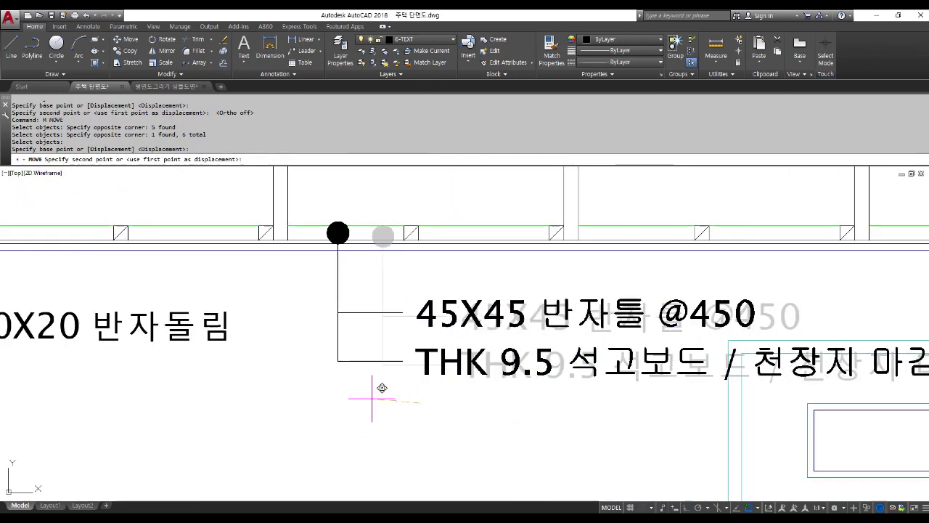
key(F8)
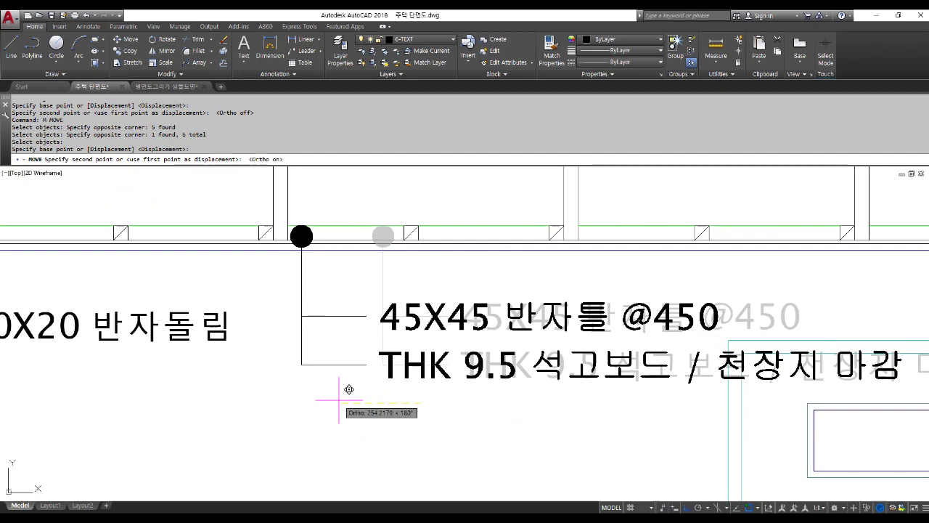
click(342, 395)
text(s)
key(space)
click(455, 399)
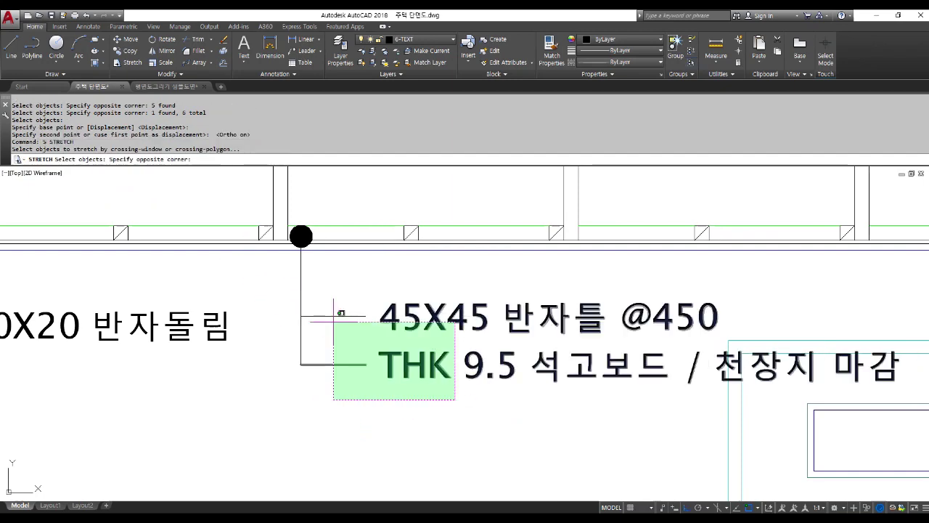
click(288, 272)
middle_drag(386, 338, 320, 274)
key(space)
click(358, 336)
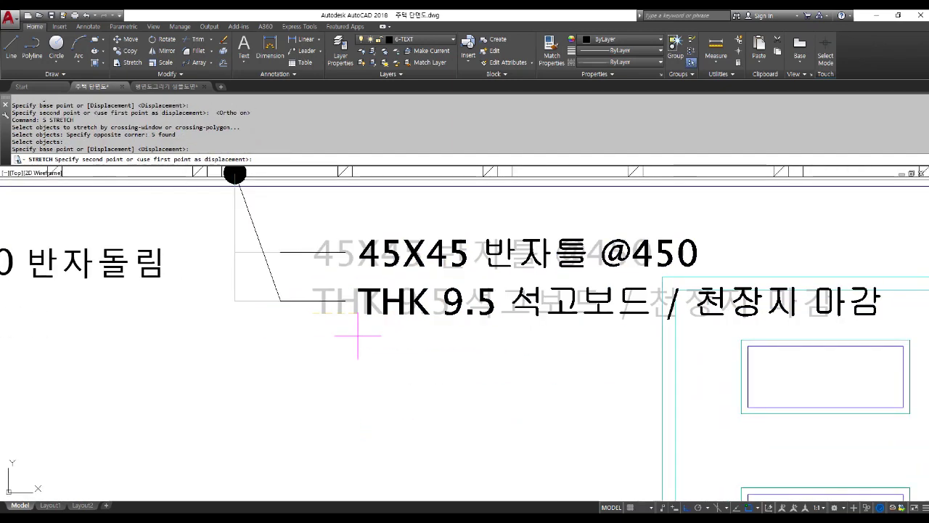
key(Escape)
key(Escape)
Stretch both labels and leader lines of the ceiling callout slightly downward, leaving the dot in the ceiling layer.
text(s)
key(space)
click(380, 333)
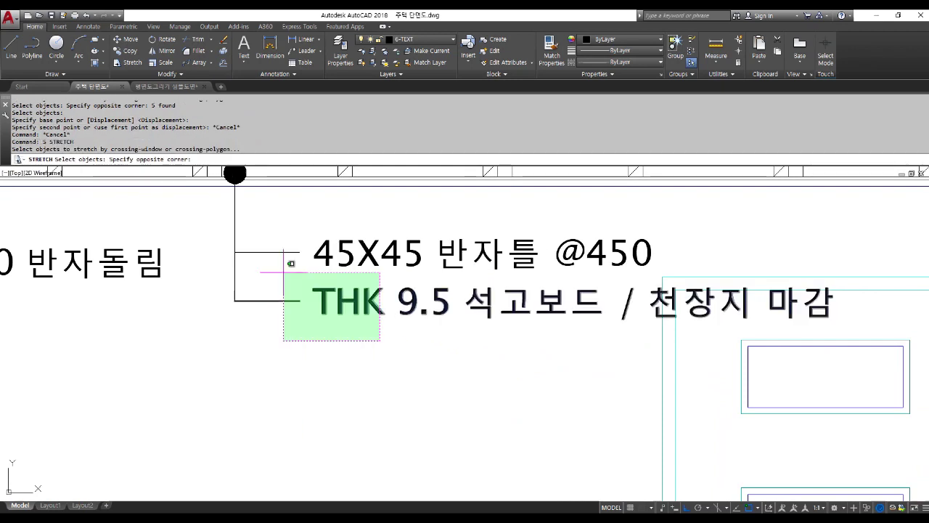
click(225, 229)
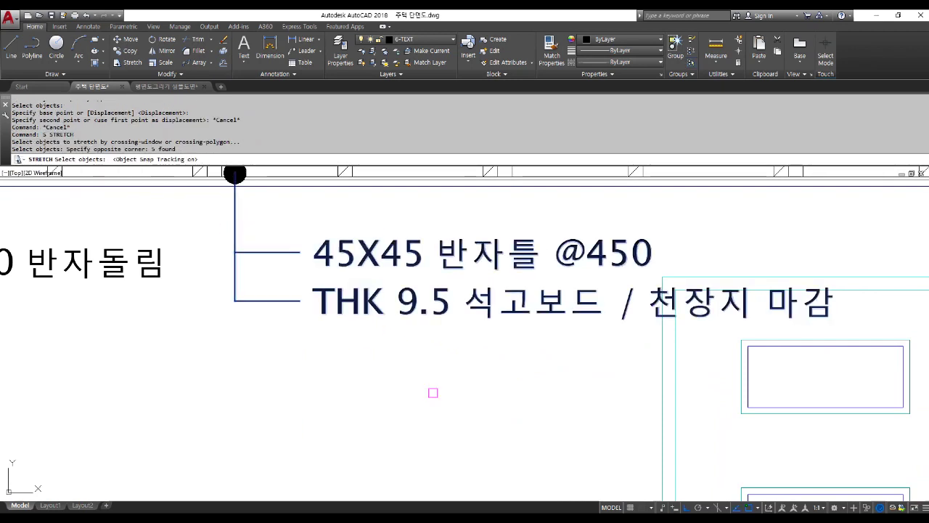
key(space)
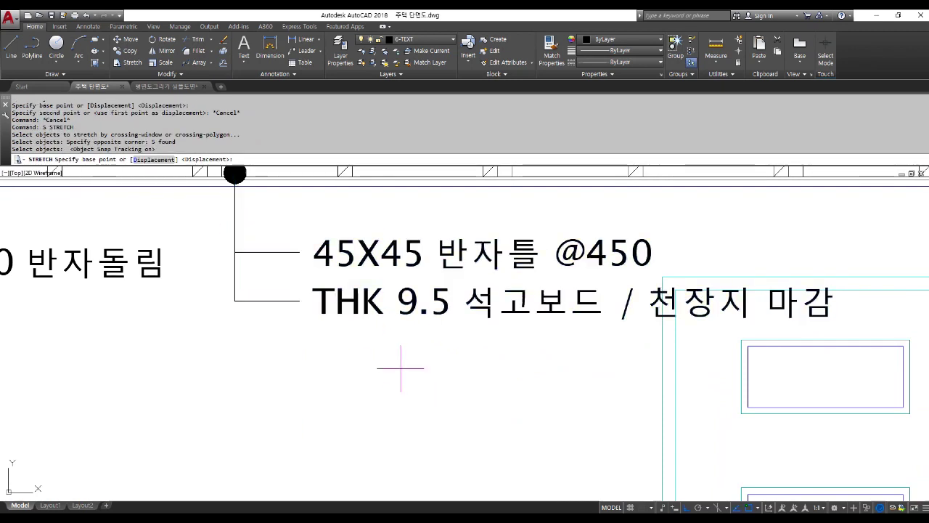
click(399, 369)
click(397, 382)
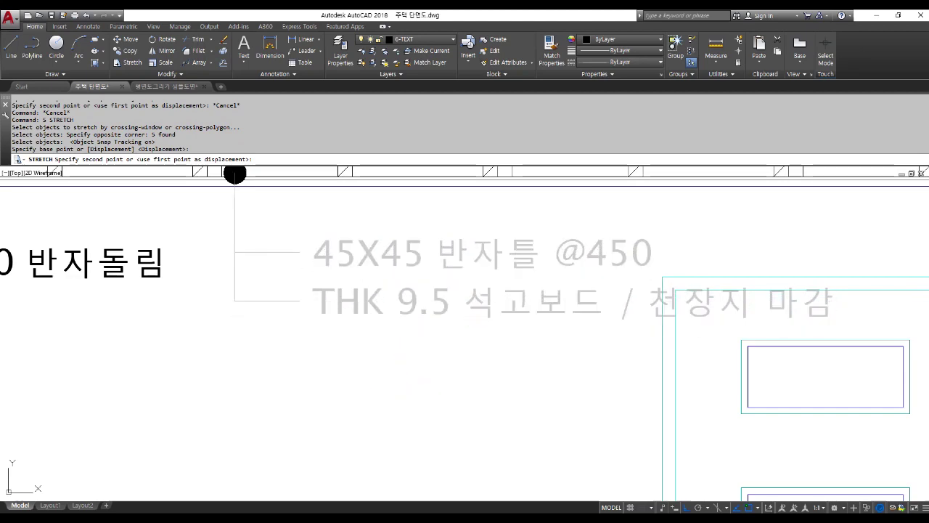
Examine the ceiling callout where it crosses the door, the trim leader's end at the wall corner, and the whole section.
scroll(675, 327, up, 3)
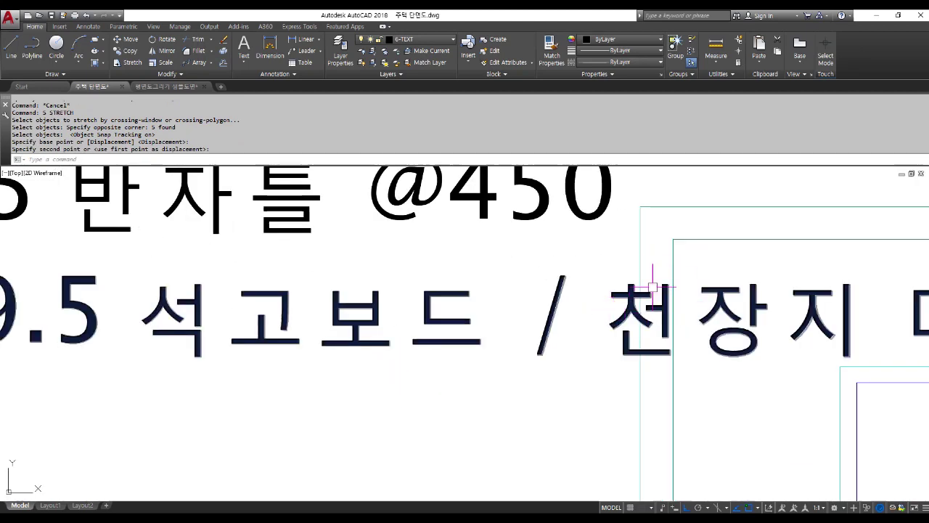
scroll(616, 305, down, 3)
scroll(595, 339, down, 2)
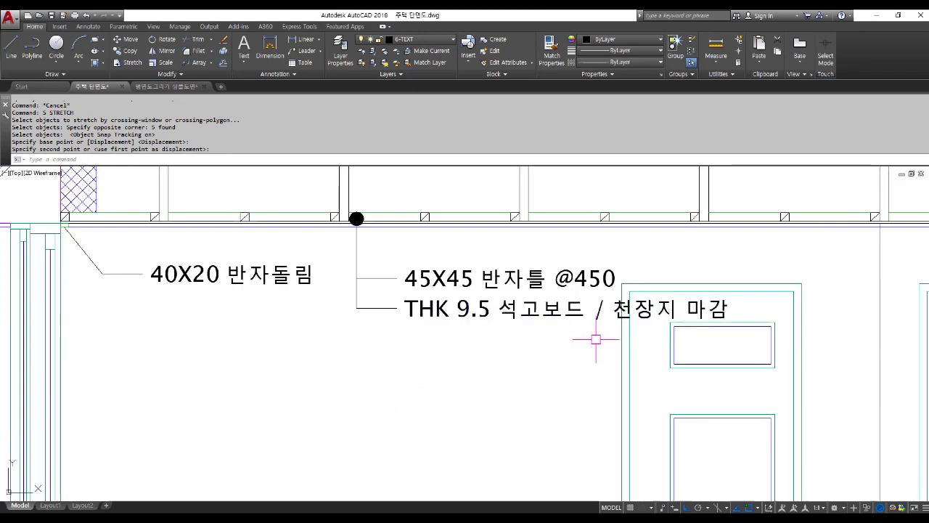
scroll(594, 339, down, 2)
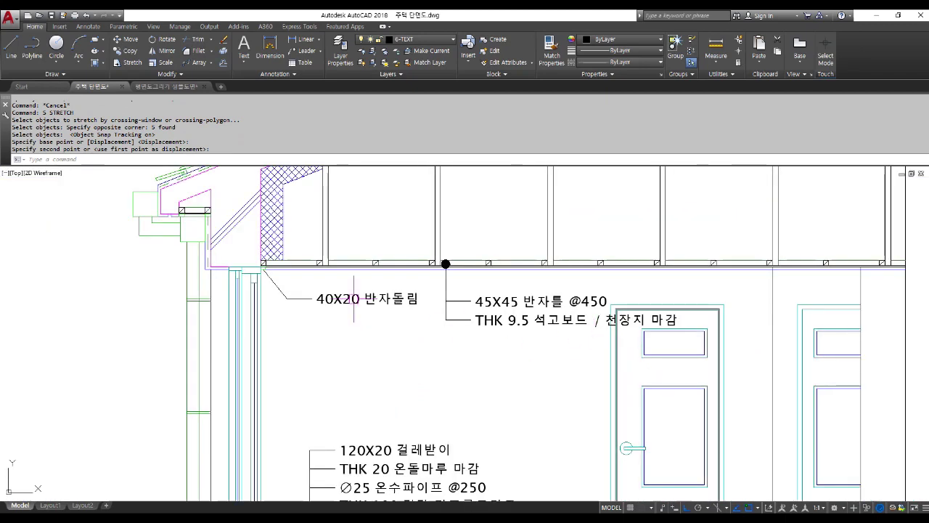
scroll(262, 262, up, 5)
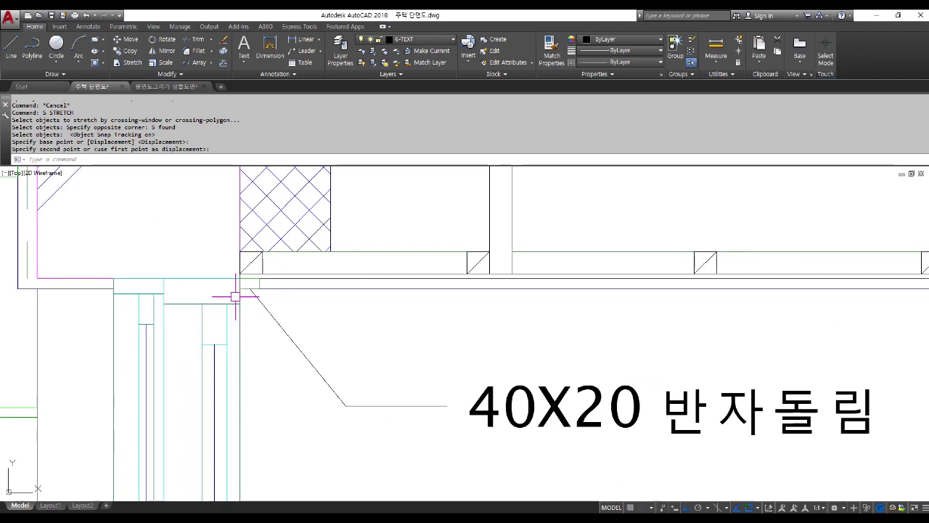
scroll(284, 315, down, 8)
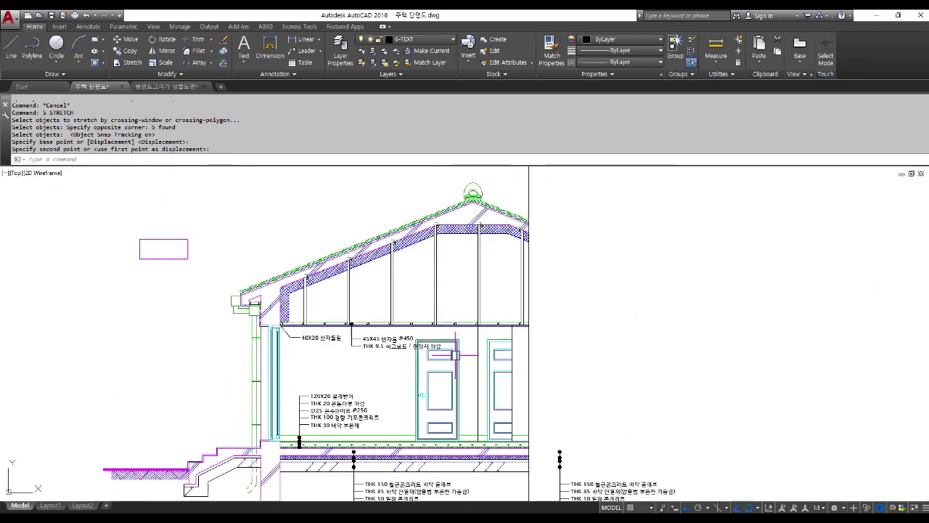
middle_drag(449, 359, 414, 302)
key(Escape)
key(Escape)
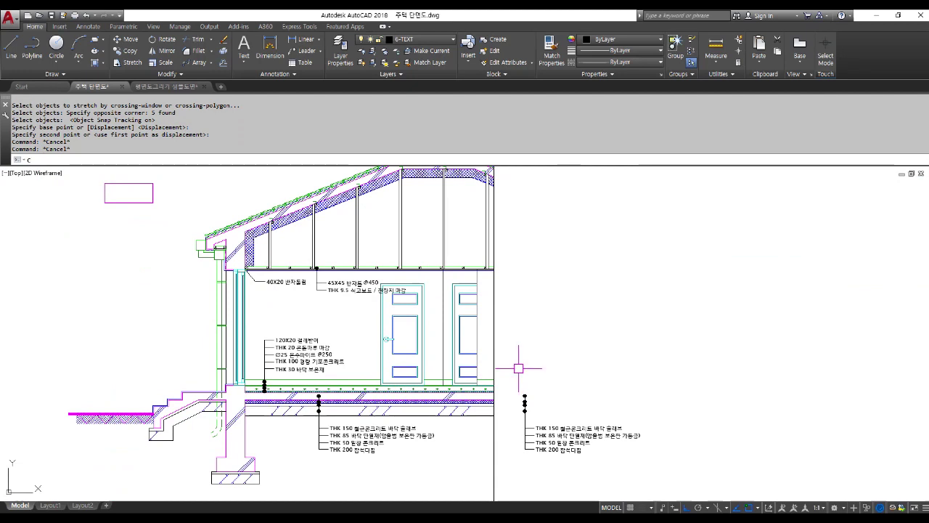
text(c)
key(Return)
key(Escape)
key(Escape)
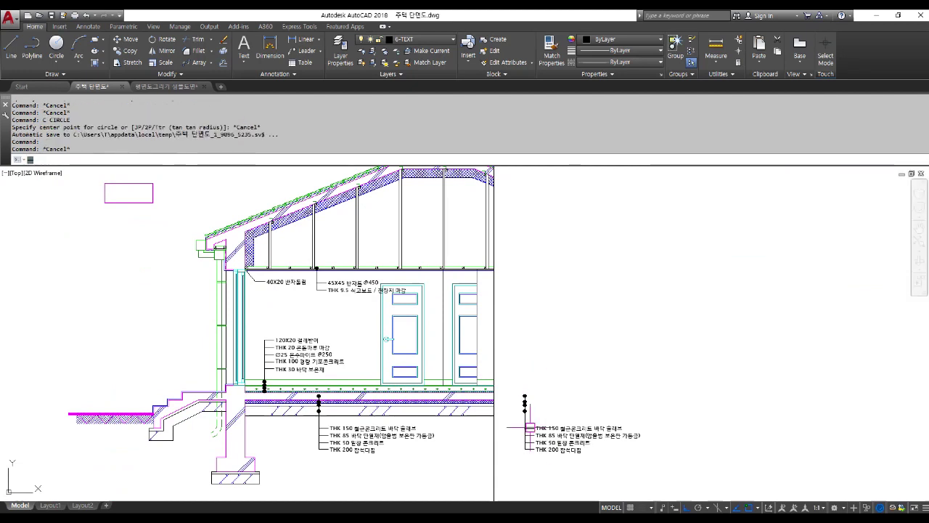
key(Return)
key(Escape)
key(Escape)
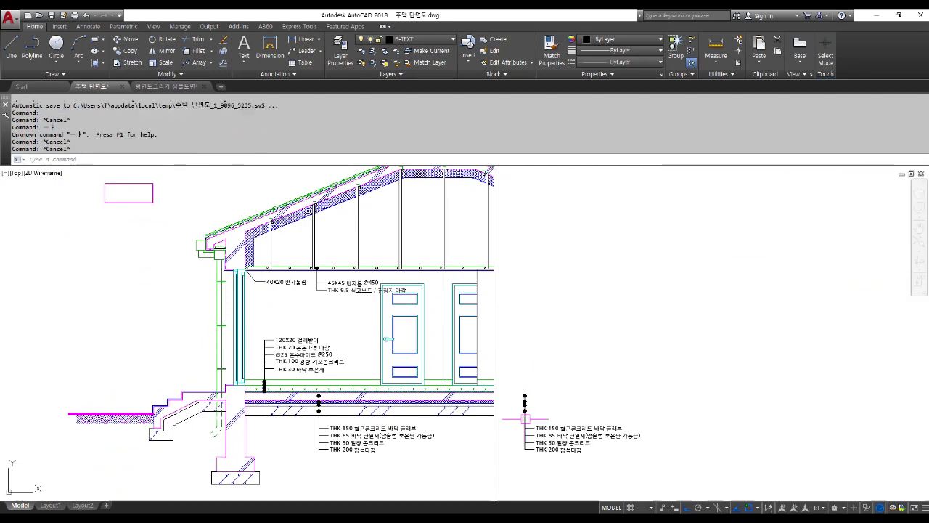
Mirror the spare four-line floor slab callout outside the section across a horizontal line above it, keeping the original.
key(Return)
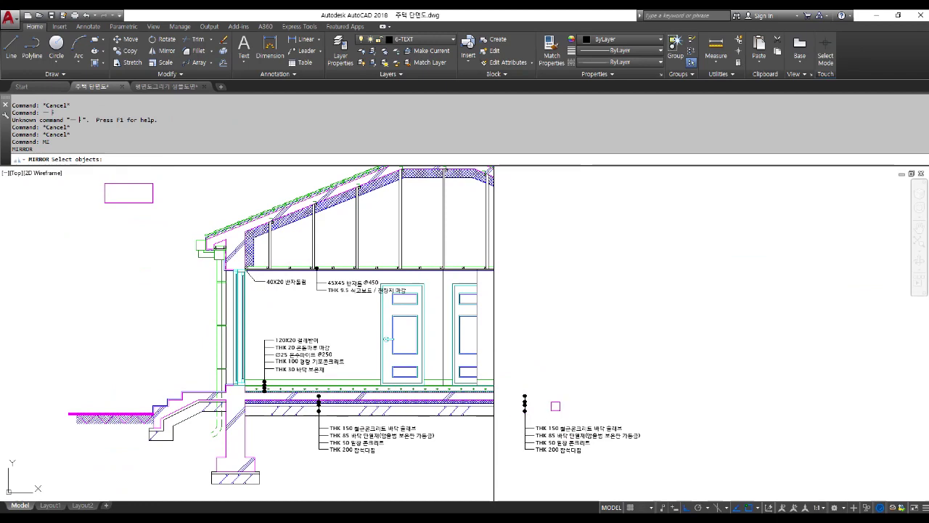
click(506, 374)
click(736, 500)
key(Return)
click(548, 375)
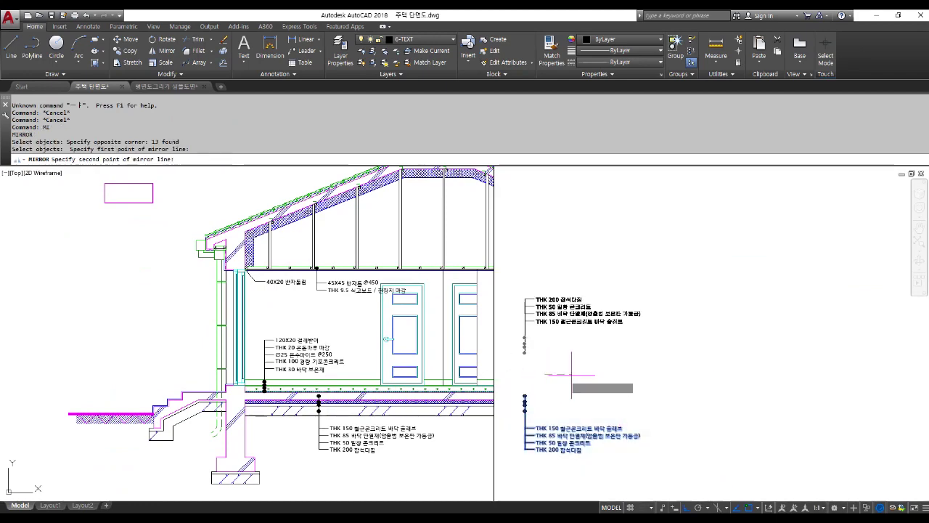
click(595, 380)
key(Return)
Move the mirrored four-line callout freely to the empty area above the left roof slope.
scroll(545, 331, up, 2)
scroll(549, 366, up, 2)
middle_drag(550, 368, 554, 434)
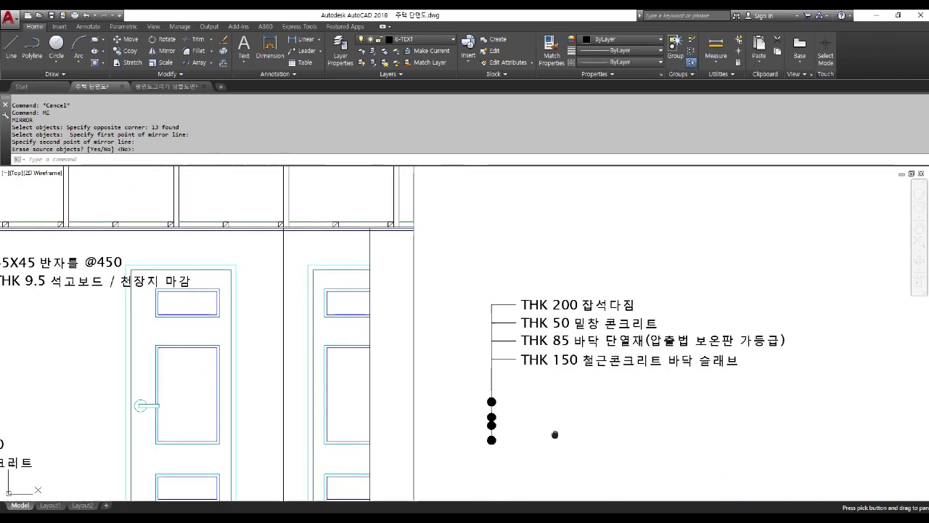
scroll(549, 422, down, 2)
text(M)
key(Return)
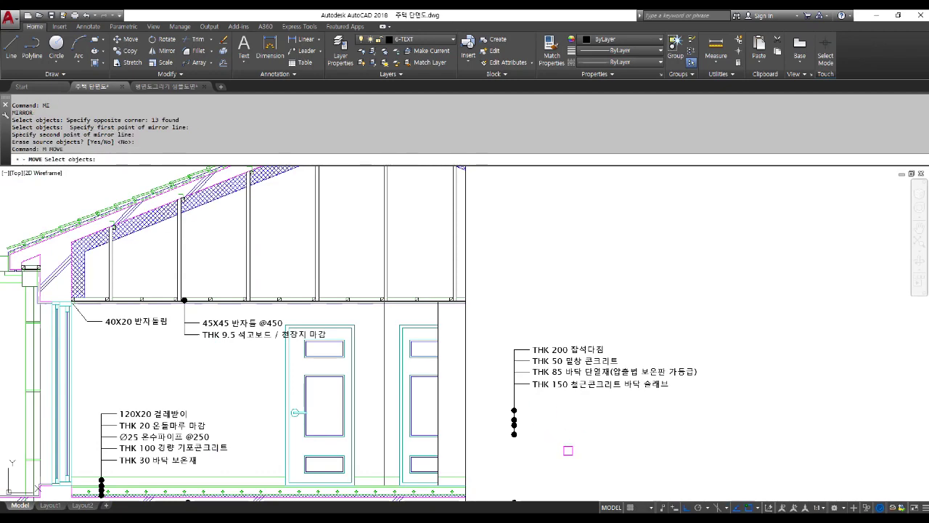
click(581, 450)
click(494, 318)
key(Return)
click(515, 372)
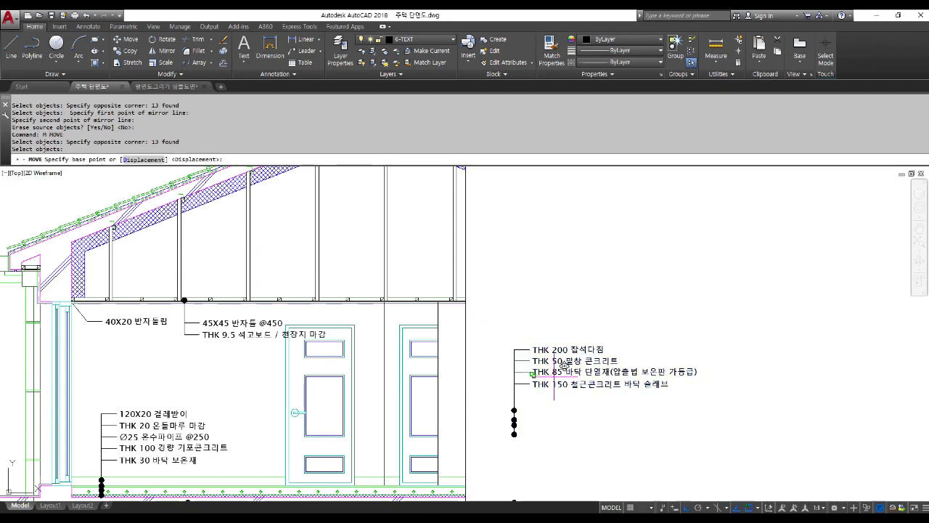
scroll(557, 377, down, 4)
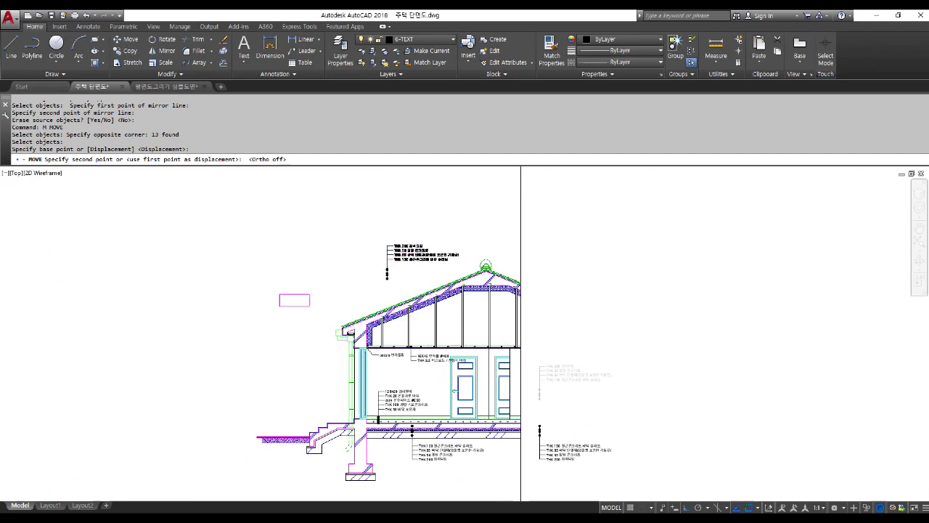
scroll(401, 253, up, 2)
key(F8)
click(376, 276)
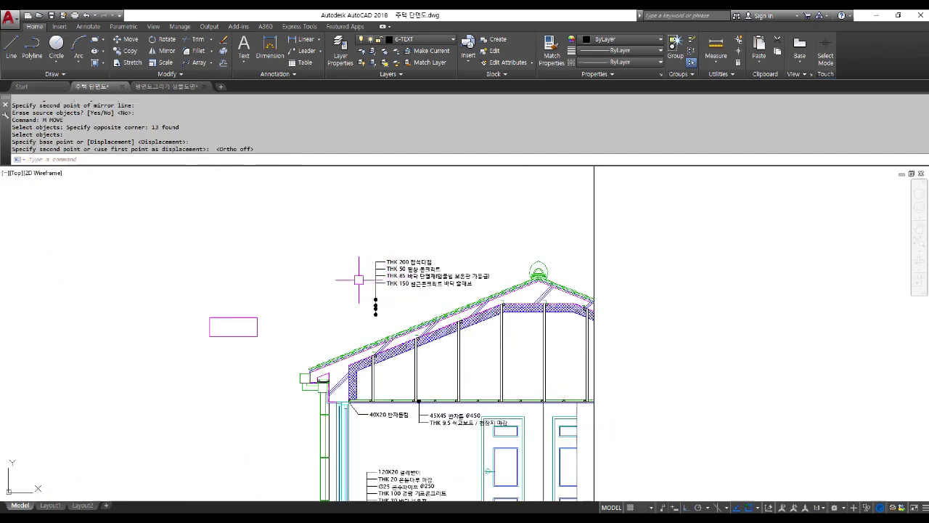
scroll(409, 291, up, 3)
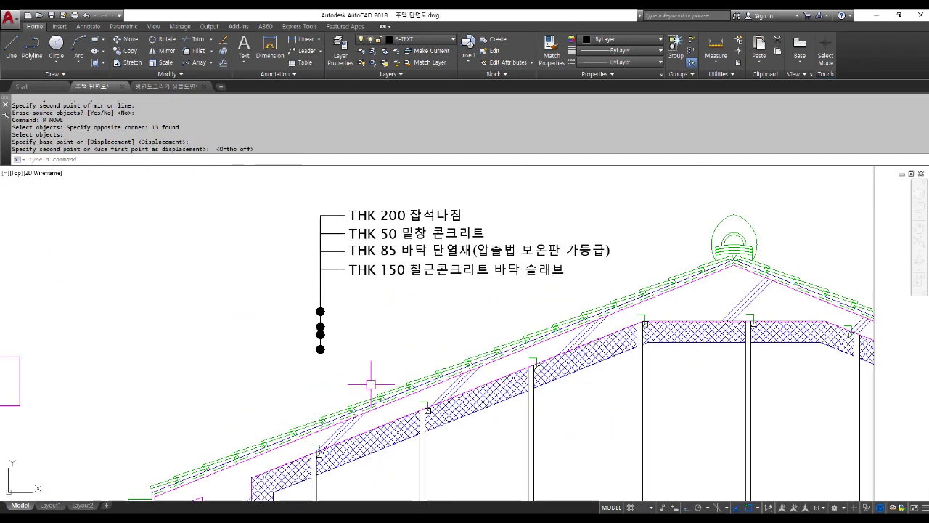
scroll(371, 384, up, 3)
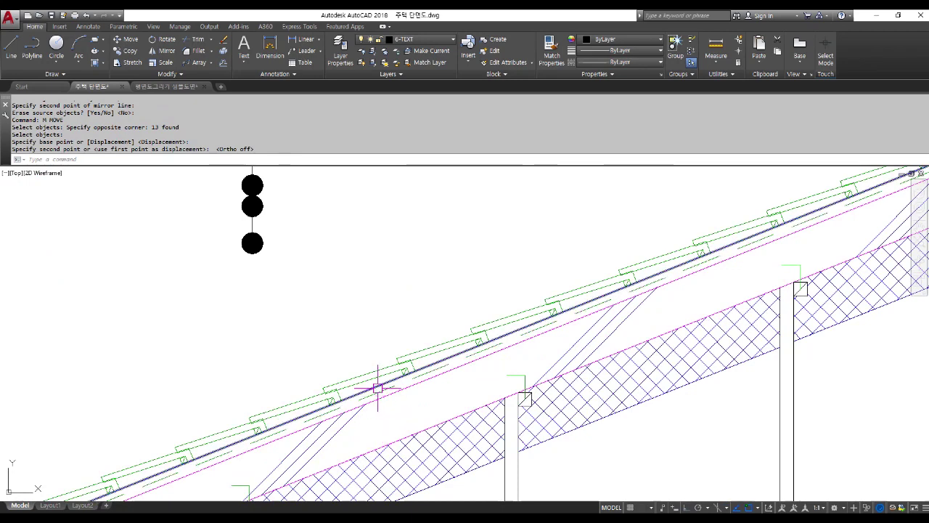
Erase the uppermost of the four leader dots on the callout above the left roof slope.
scroll(376, 382, down, 3)
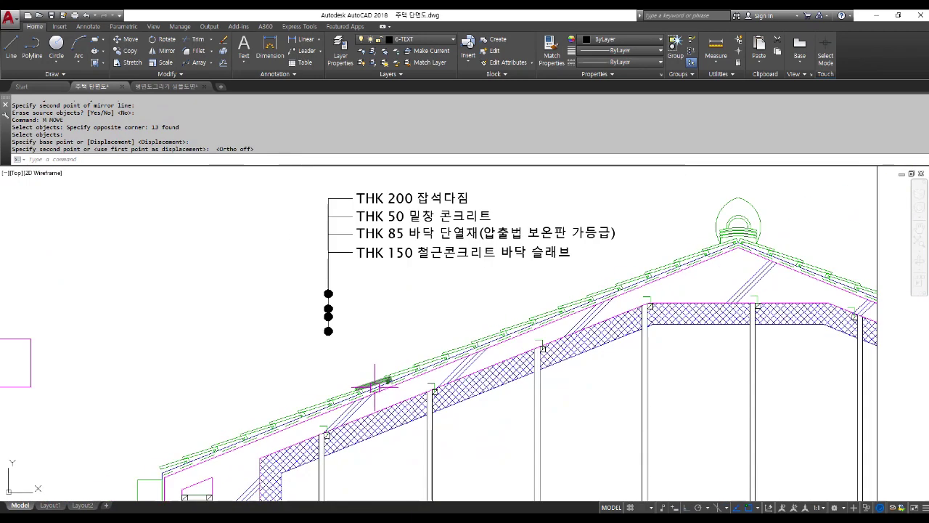
scroll(332, 305, up, 4)
click(347, 311)
key(Delete)
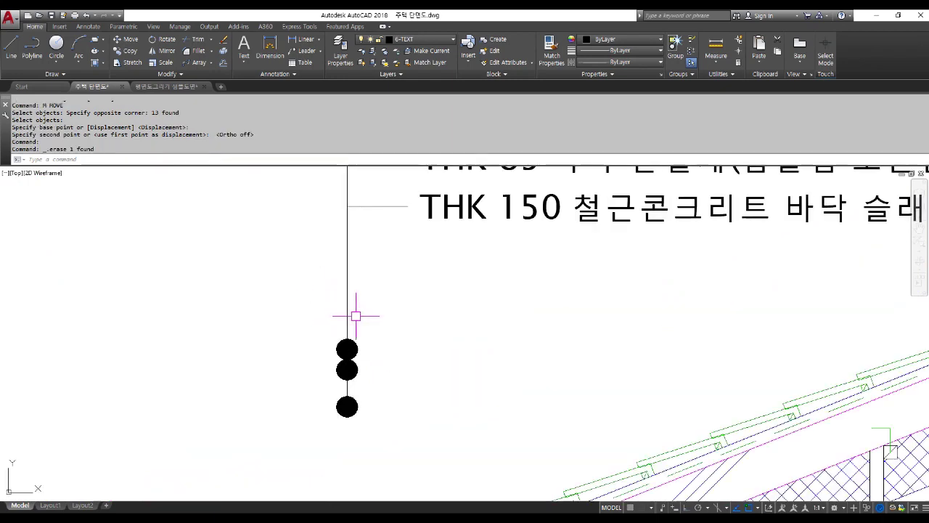
Change the roof callout's lowest label to "THK 150 철근콘크리트 지붕 슬래브".
scroll(331, 361, down, 4)
click(439, 300)
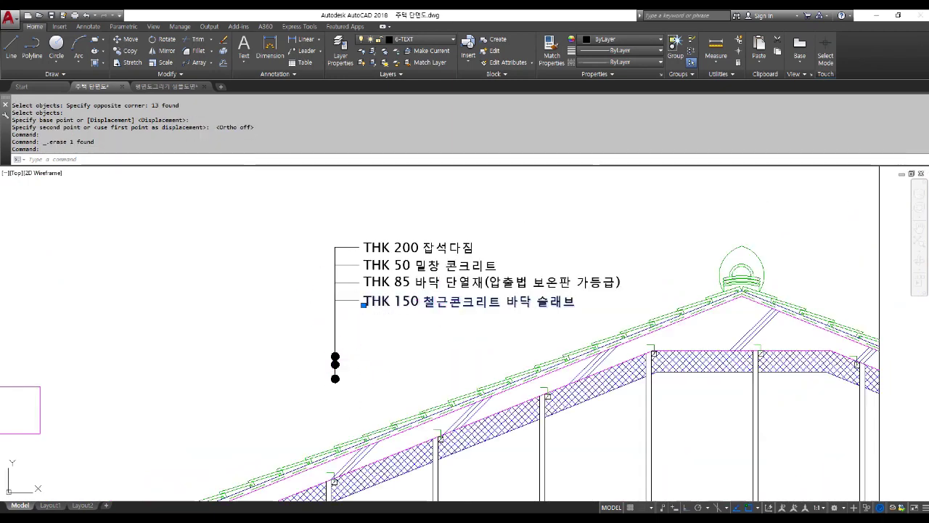
double_click(508, 303)
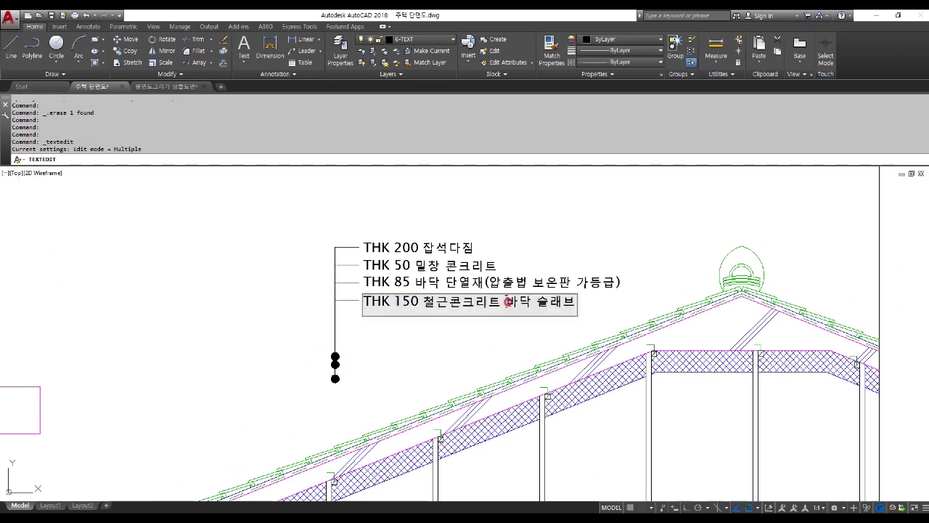
key(BackSpace)
key(BackSpace)
text(집)
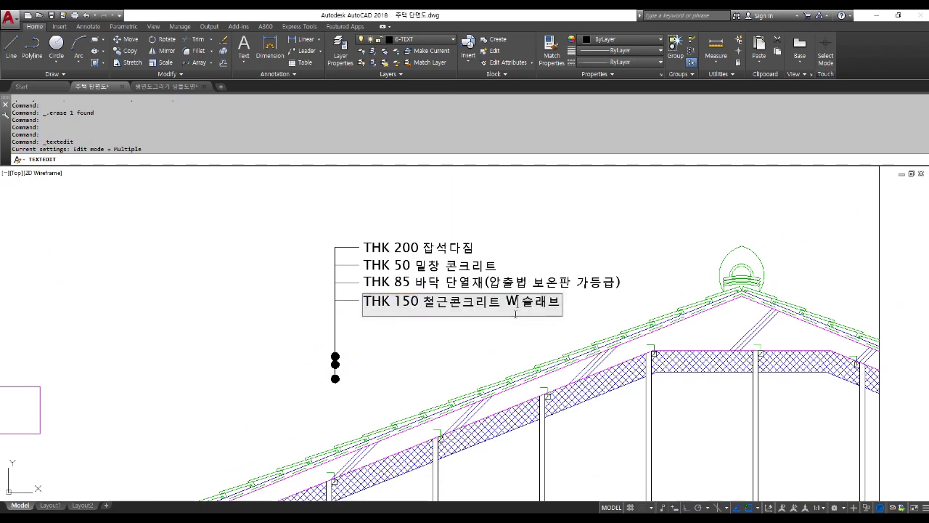
text(붕)
key(Return)
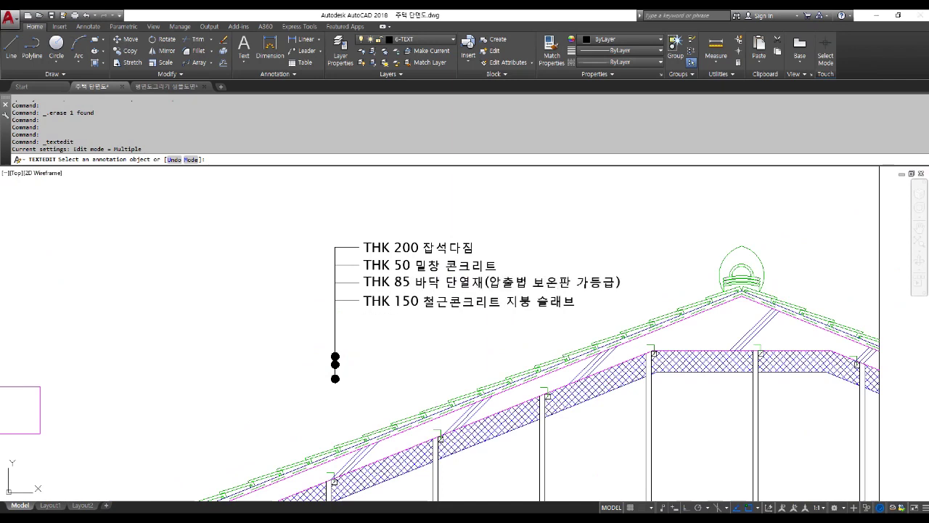
Replace the THK 85 label in the roof callout with "시멘트 액체방수 1종 / 보호모르타르".
click(439, 287)
text(시)
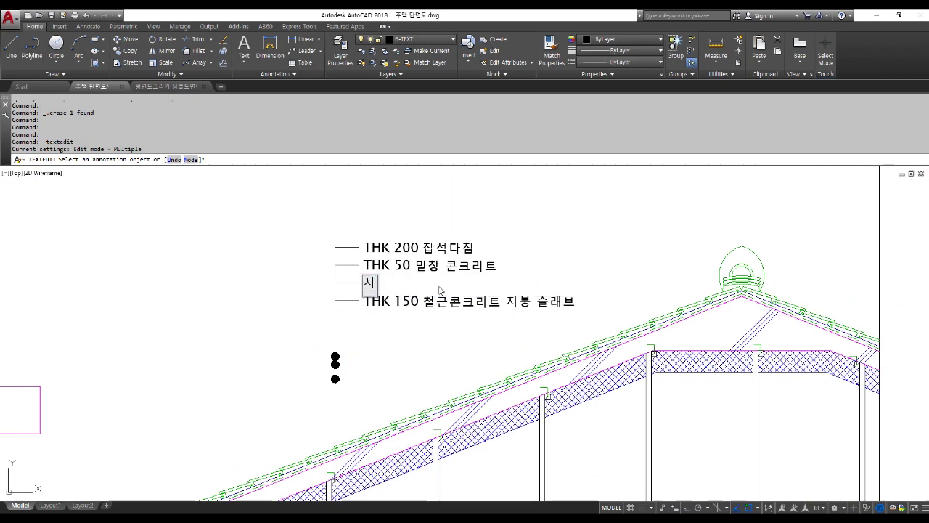
text(멘트 액체방수)
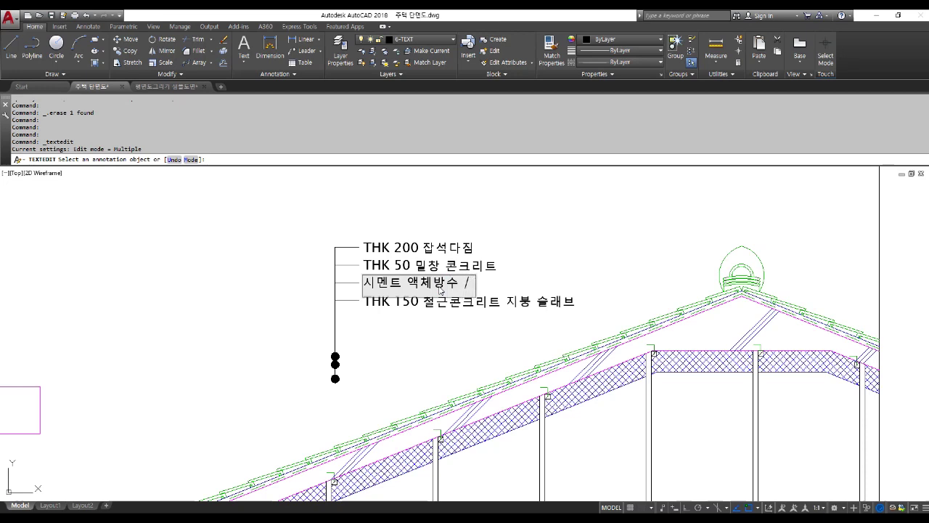
text( 1조)
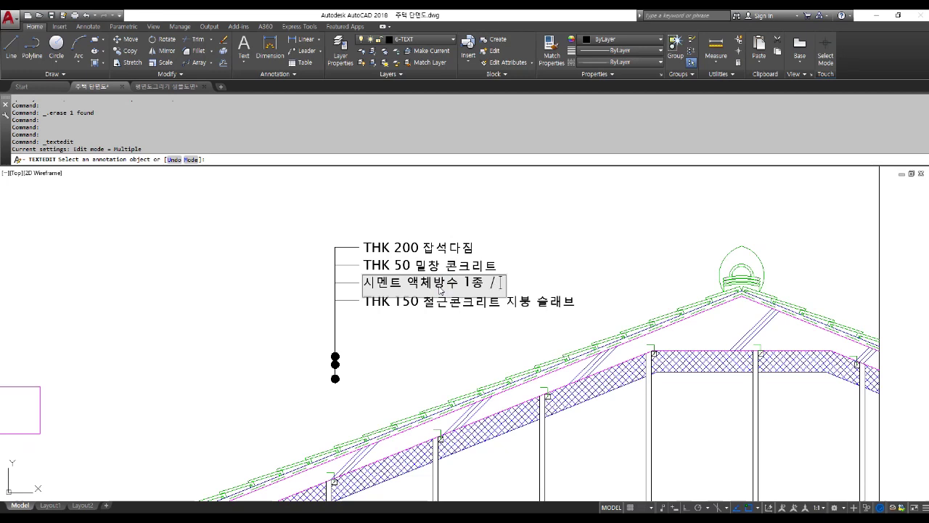
text(보호모르타)
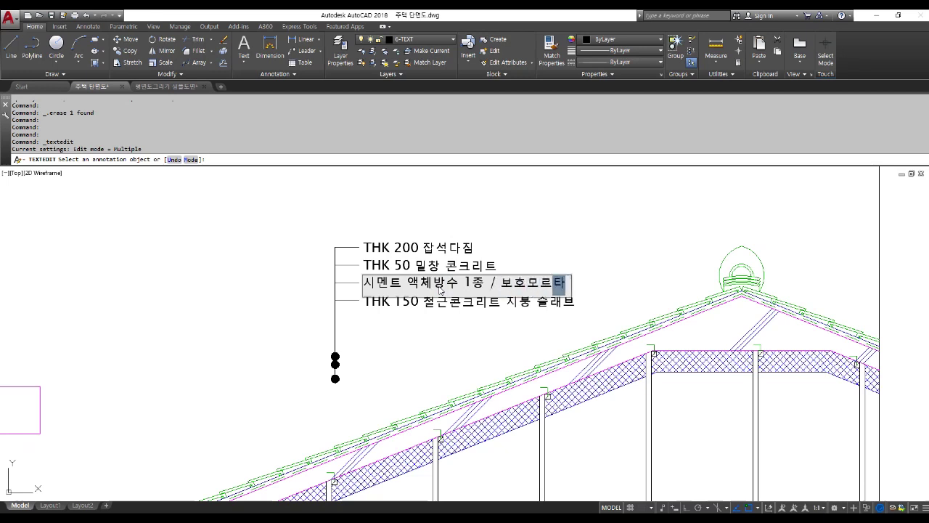
text(르)
key(Return)
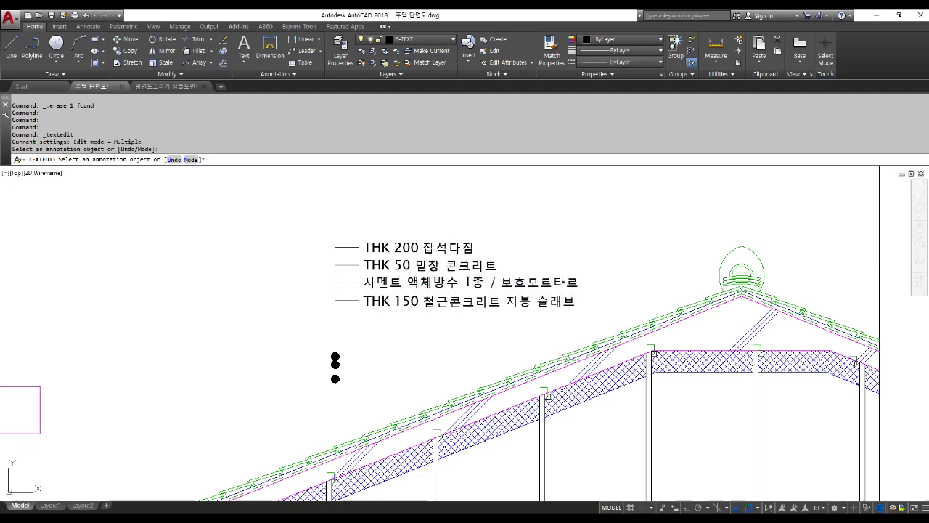
Replace the THK 50 label in the roof callout with "기와걸이 / 시멘트 기와잇기" and finish text editing.
click(418, 266)
text(기와걸)
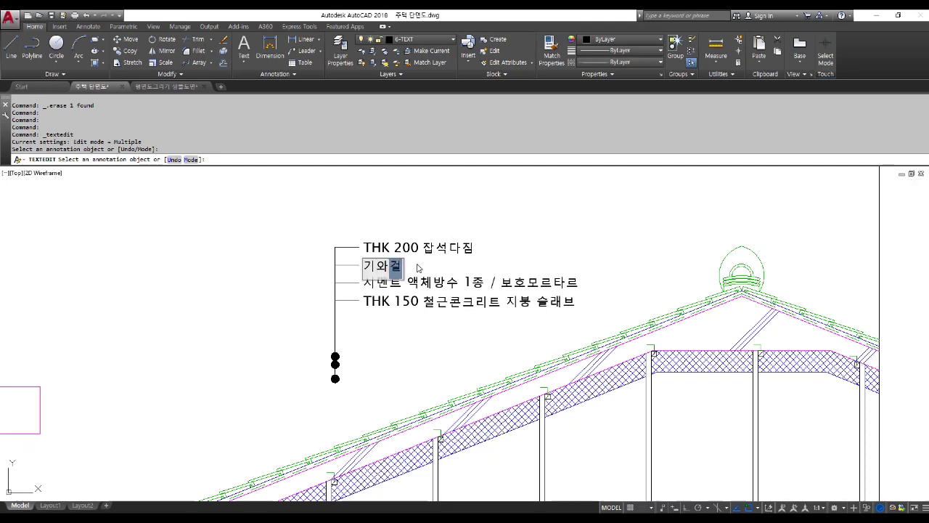
text(이 / 시)
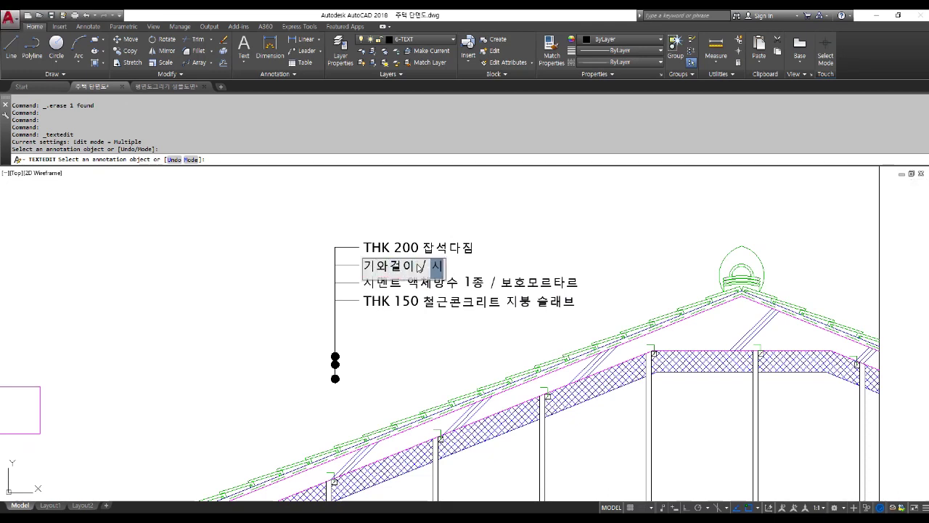
text(멘트 기와잇기)
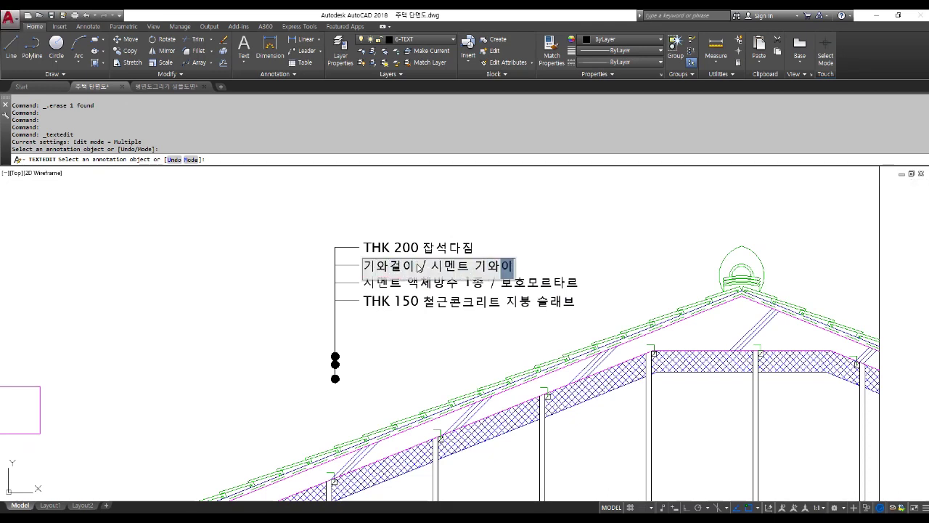
key(Escape)
key(Escape)
key(Escape)
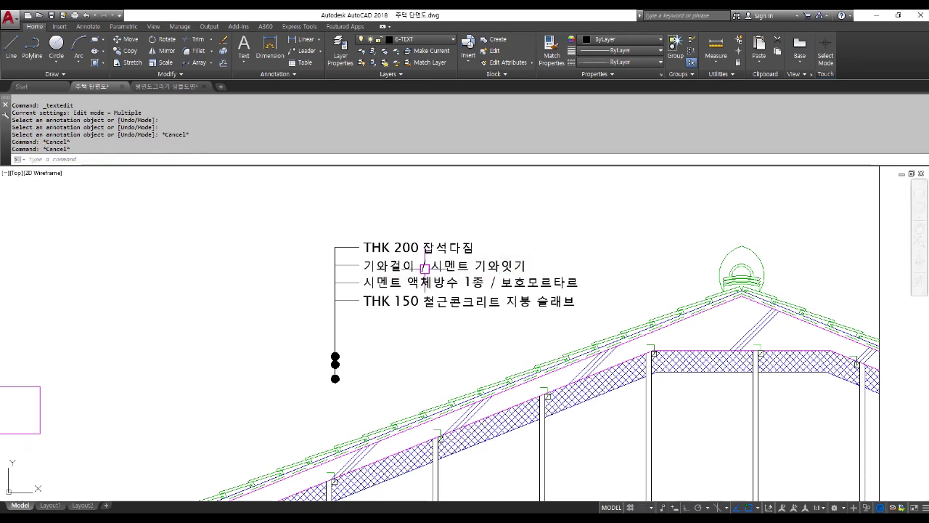
Erase the roof callout's THK 200 label with its short leader line, and trim the leftover vertical leader above the next line.
click(360, 248)
key(Delete)
click(352, 247)
key(Delete)
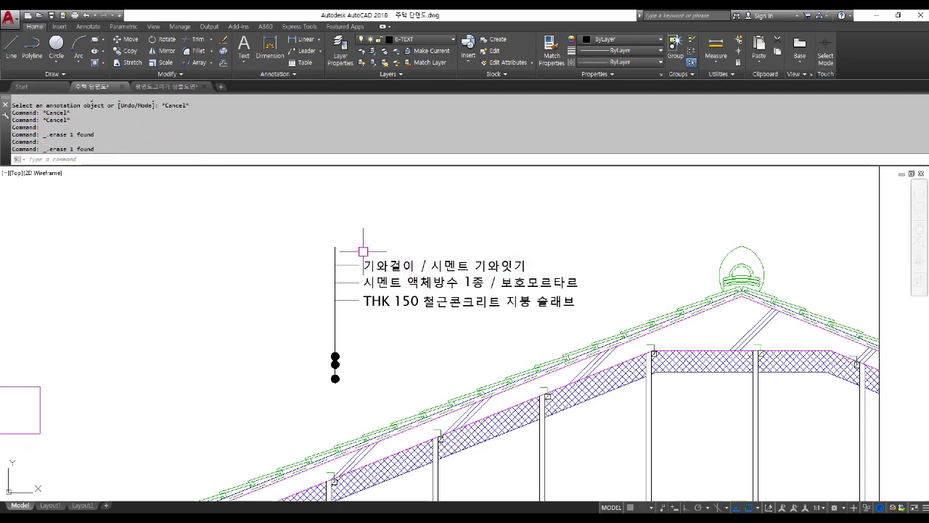
key(Return)
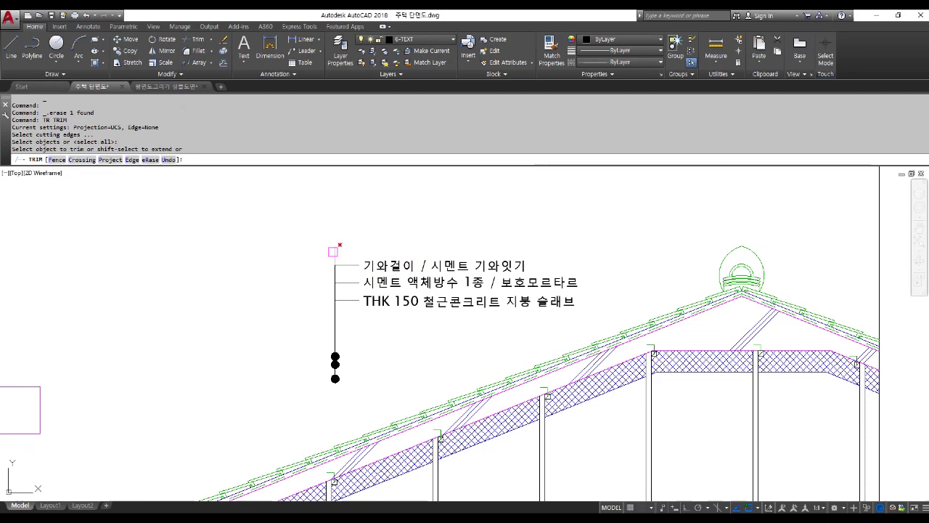
click(335, 256)
key(Return)
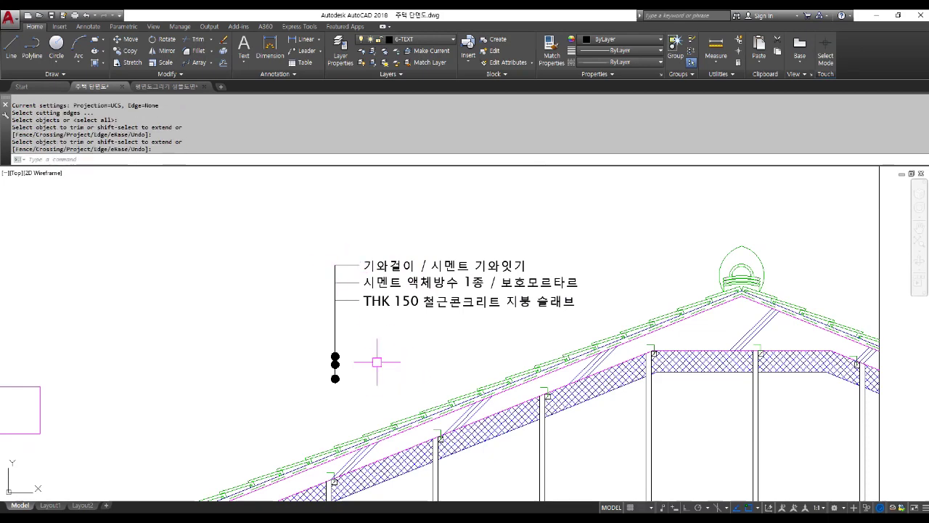
Mirror the three roof labels and their short leader lines to the left of the vertical leader, erasing the originals.
middle_drag(376, 361, 389, 334)
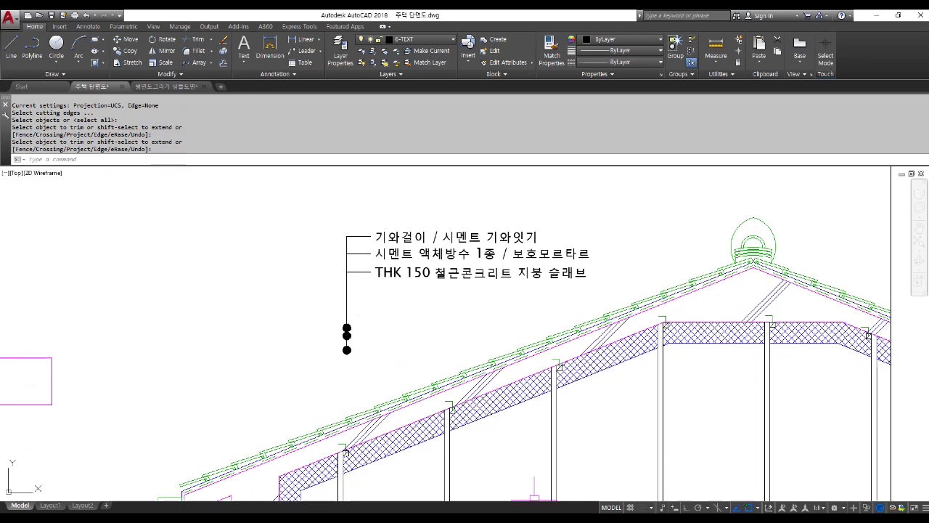
text(mi)
key(Return)
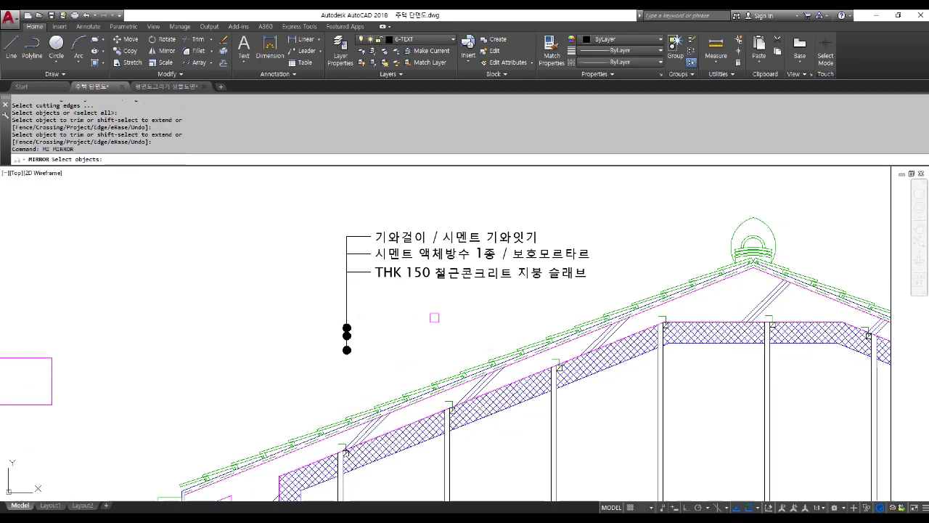
click(411, 310)
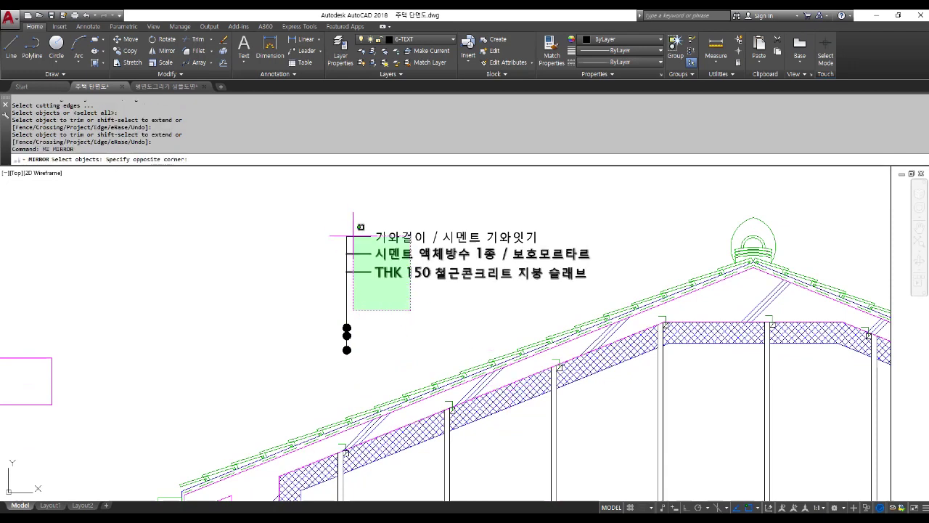
click(354, 210)
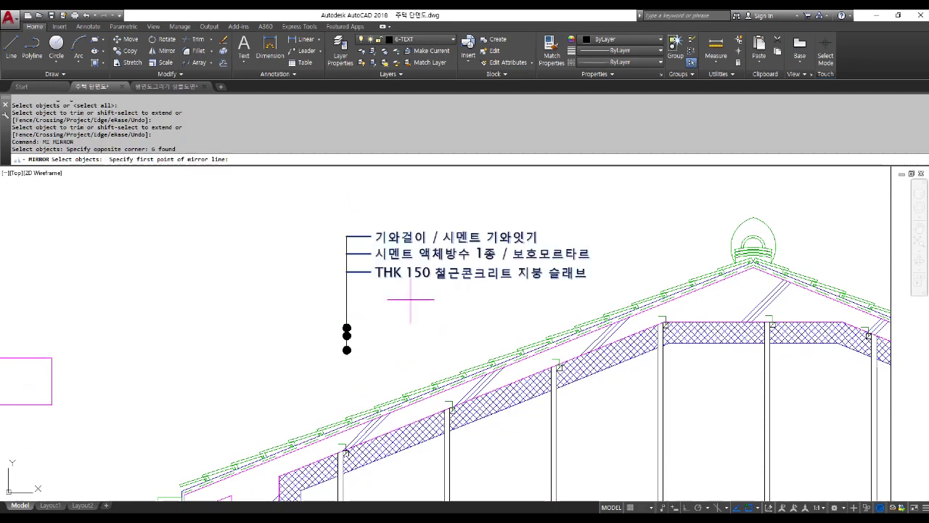
middle_drag(337, 249, 362, 254)
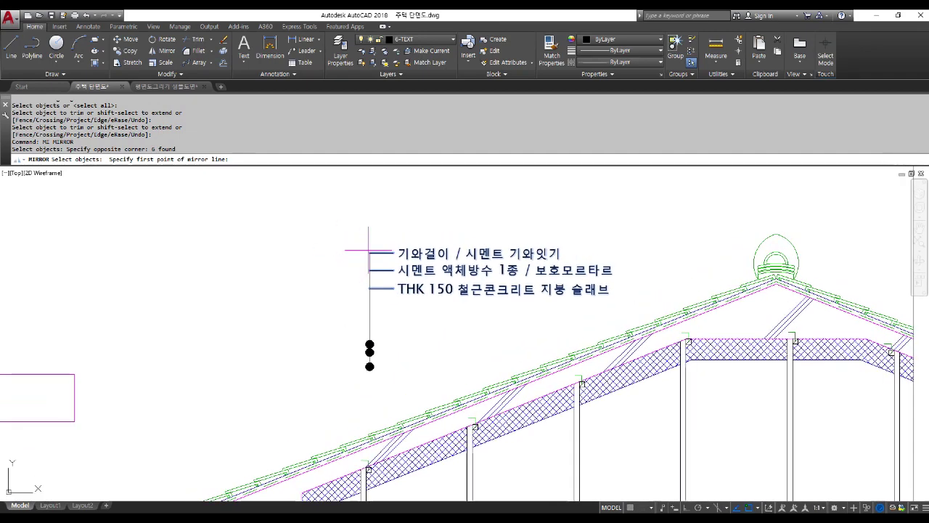
click(370, 252)
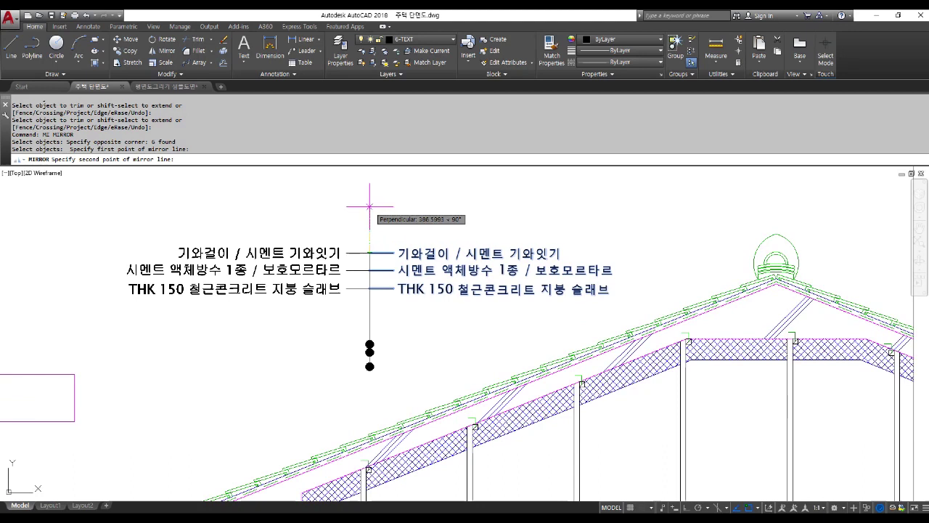
key(F8)
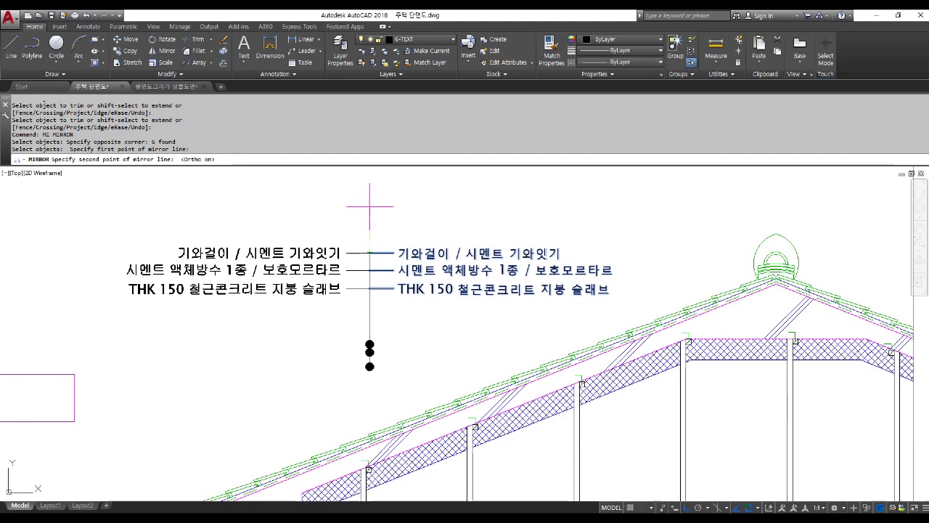
click(370, 206)
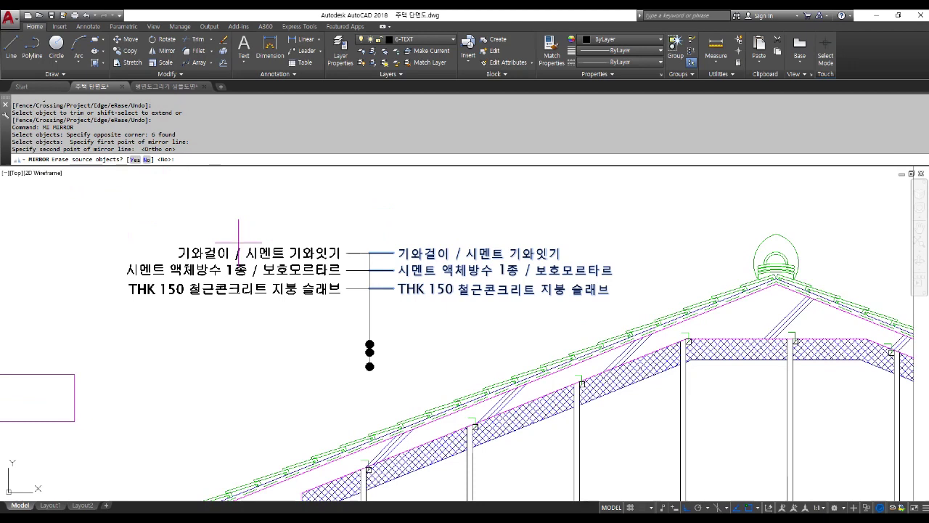
key(Return)
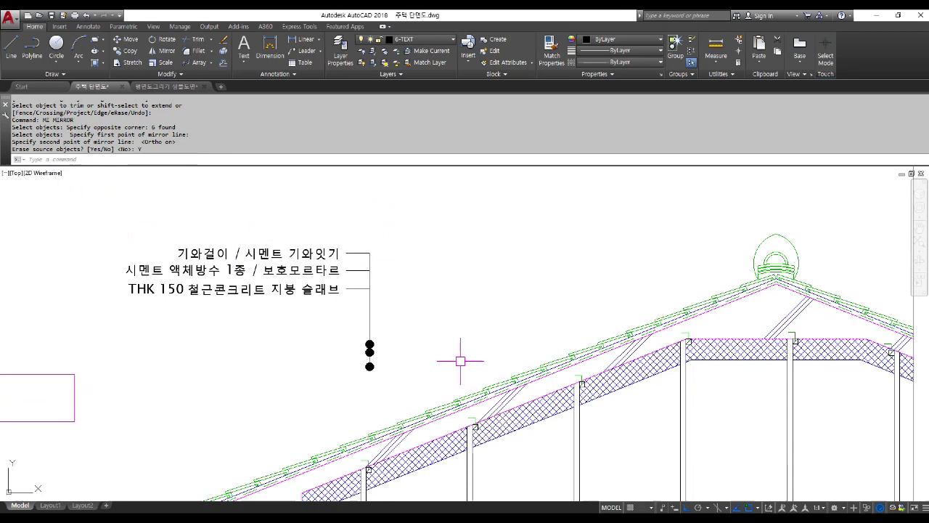
Move the whole three-line roof callout freely onto the left roof slope so its dots sit on the roof layers.
text(m)
key(Return)
click(399, 386)
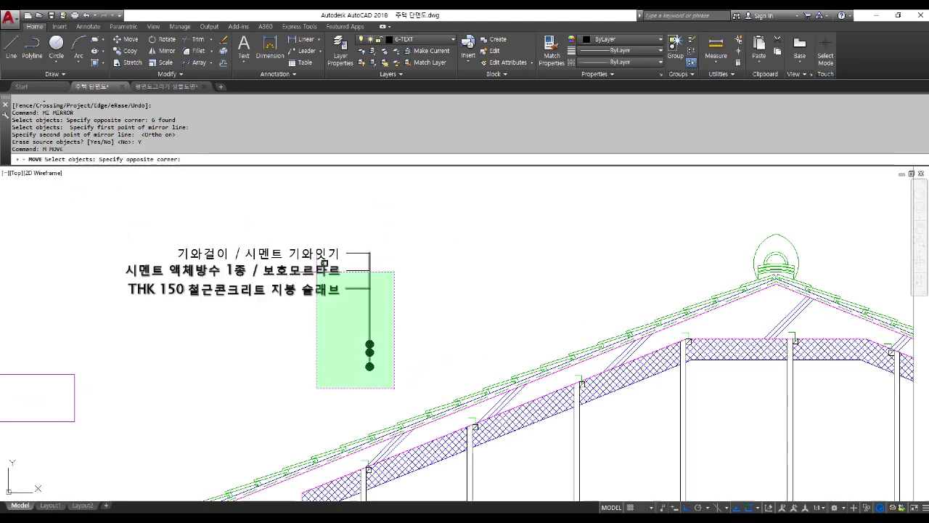
click(273, 205)
key(Return)
click(445, 214)
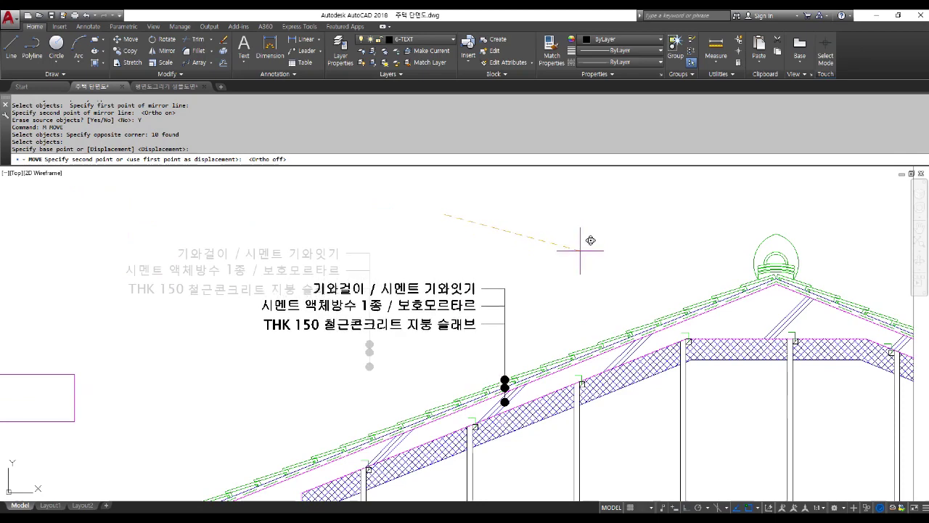
click(505, 402)
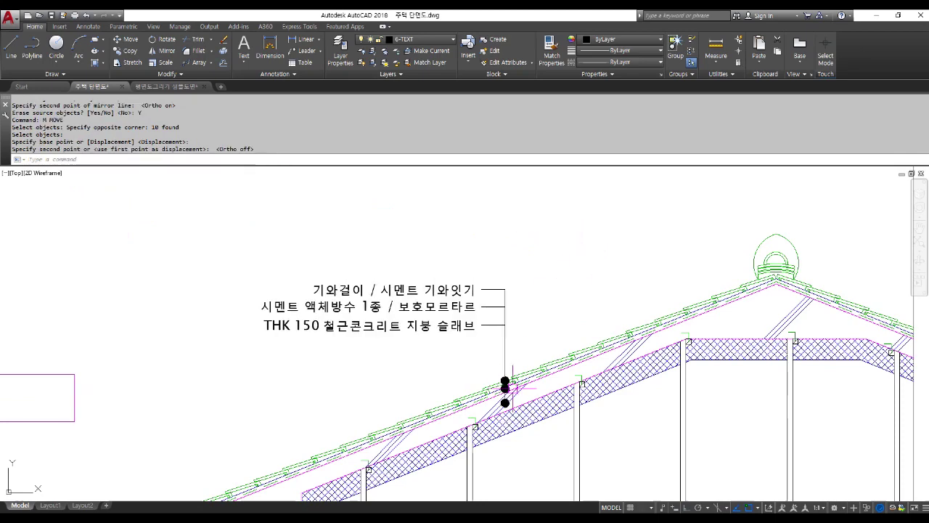
scroll(508, 398, up, 4)
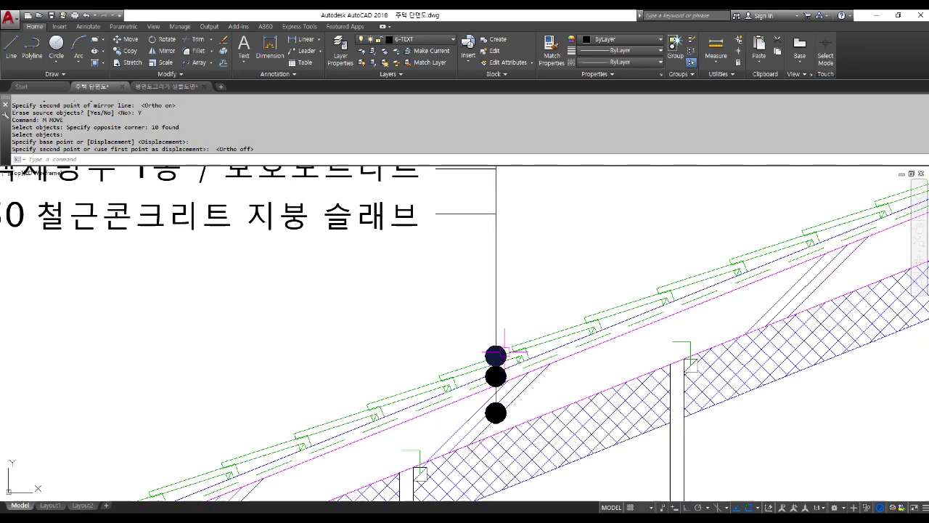
scroll(482, 348, down, 4)
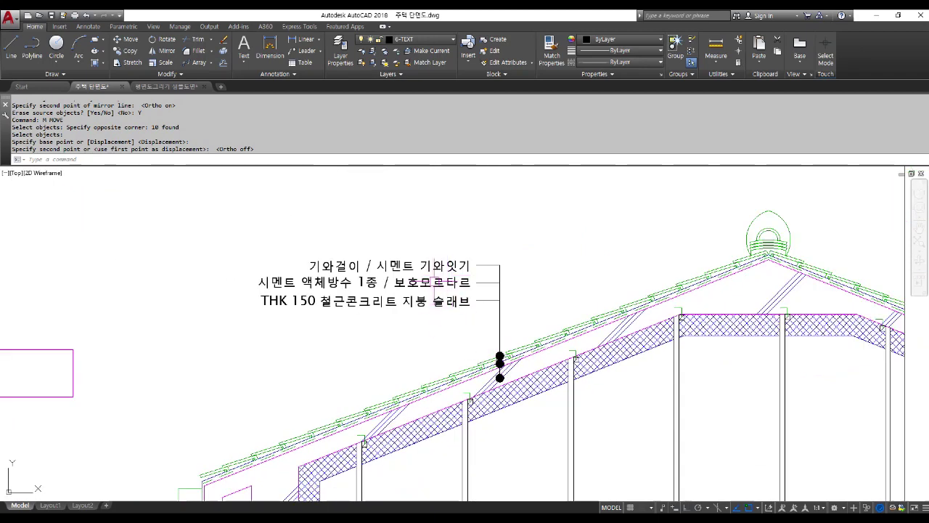
scroll(435, 337, down, 2)
scroll(524, 404, down, 2)
middle_drag(525, 407, 522, 405)
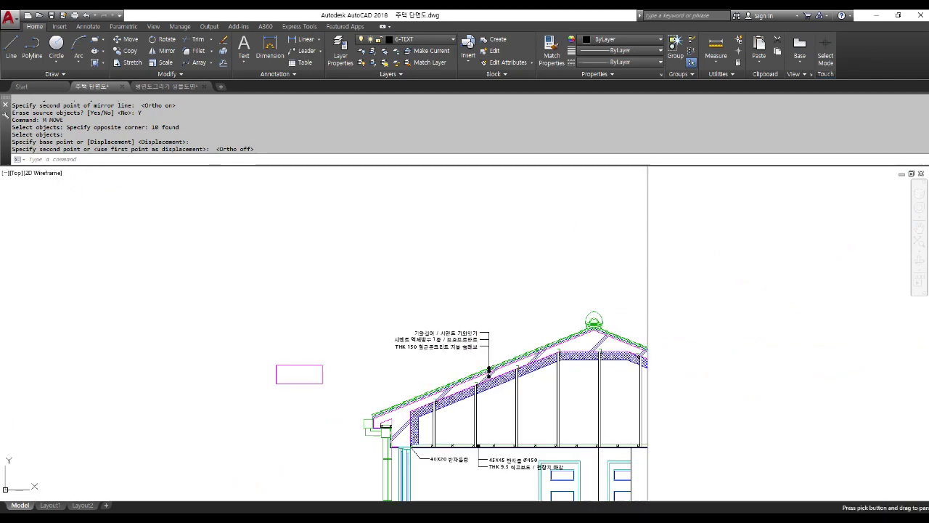
text(CO)
key(space)
middle_drag(575, 432, 496, 351)
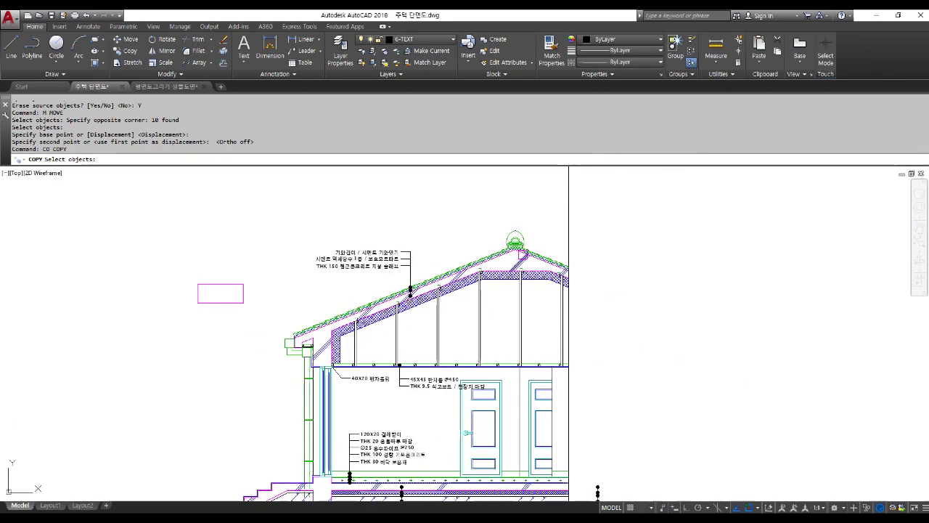
scroll(525, 224, down, 2)
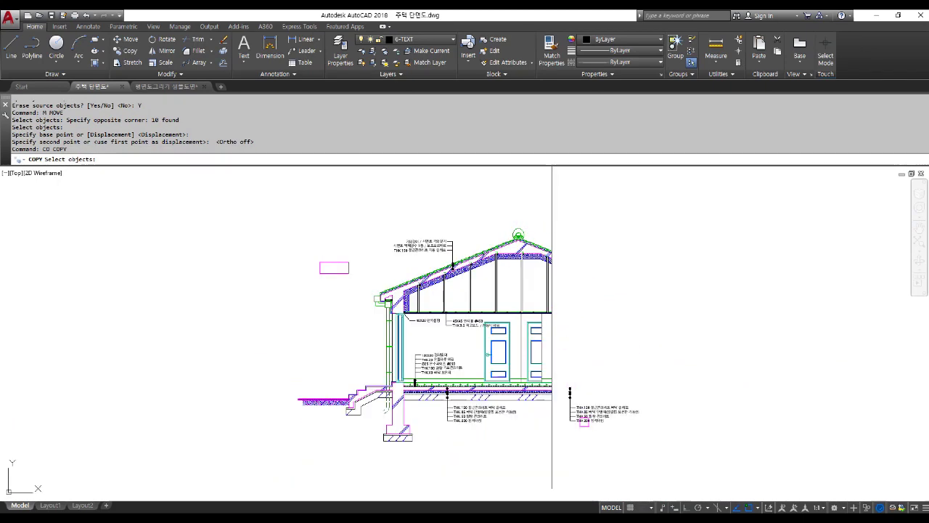
scroll(581, 425, up, 2)
click(602, 439)
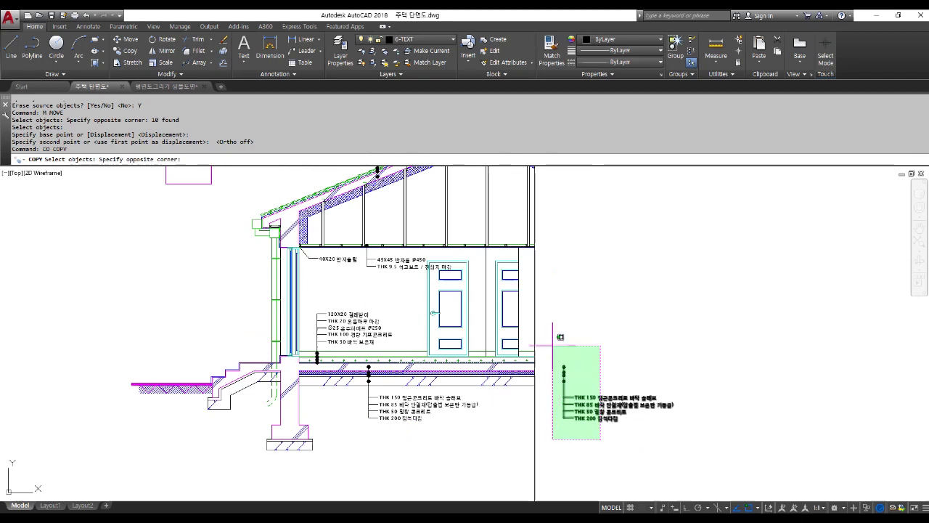
key(Escape)
key(Escape)
key(Escape)
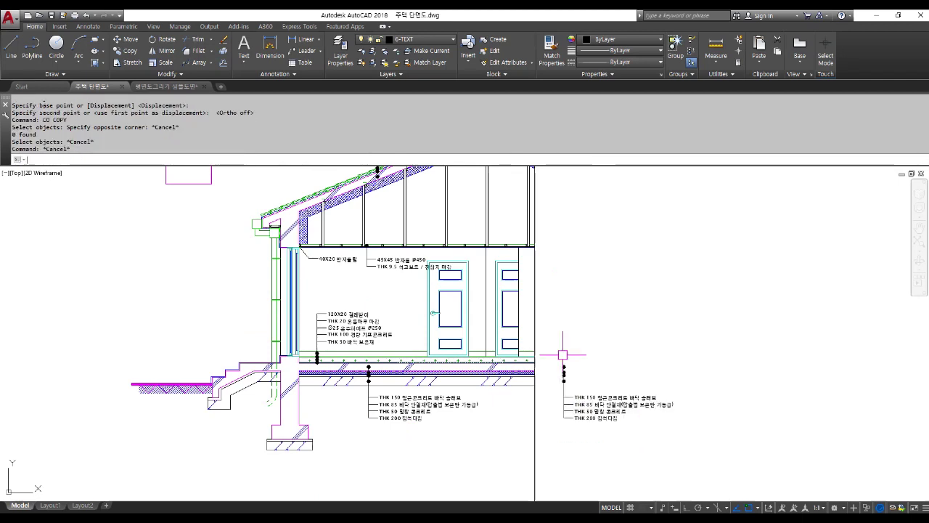
Mirror the spare four-line floor callout beside the section upward about a horizontal line above it, keeping the original.
text(MI)
key(Return)
click(556, 348)
click(703, 468)
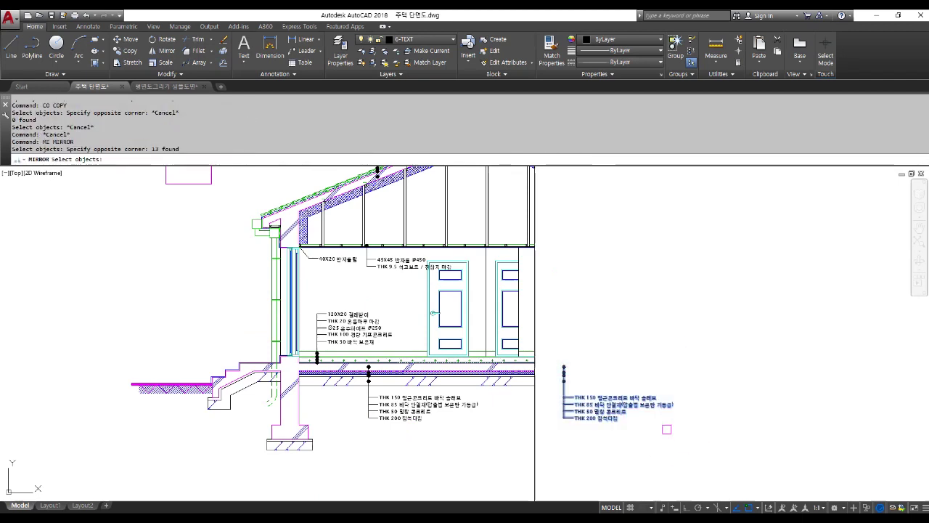
key(Return)
click(571, 342)
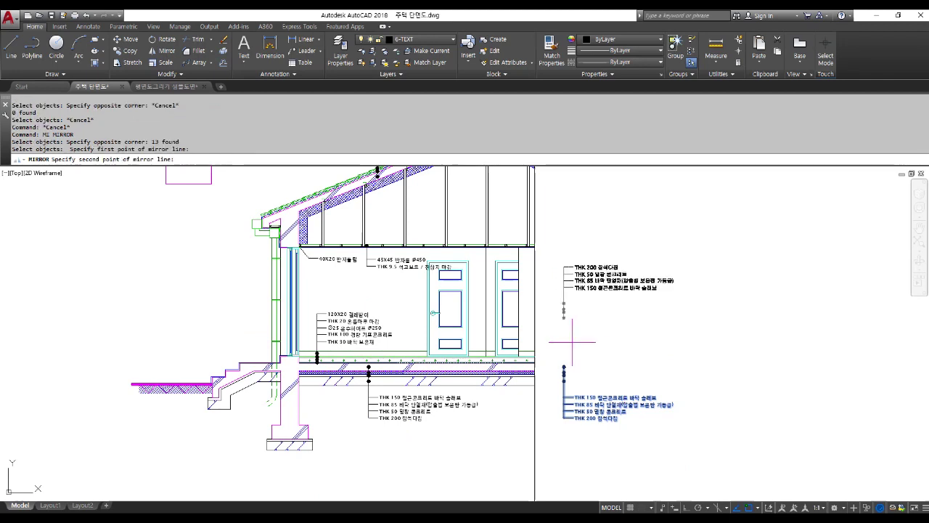
key(F8)
click(616, 344)
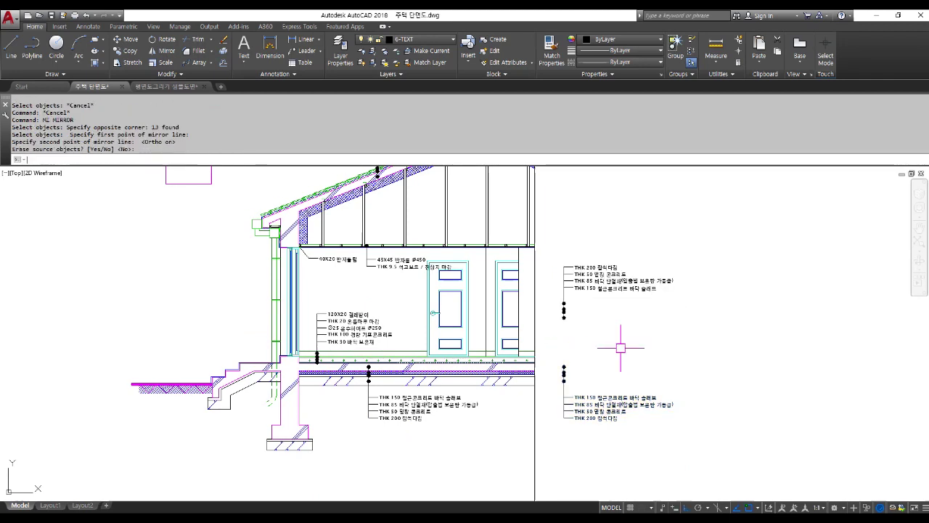
Move the mirrored four-line callout freely so its leader and dots sit on the ridge tiles at the roof peak.
text(M)
key(Return)
click(575, 307)
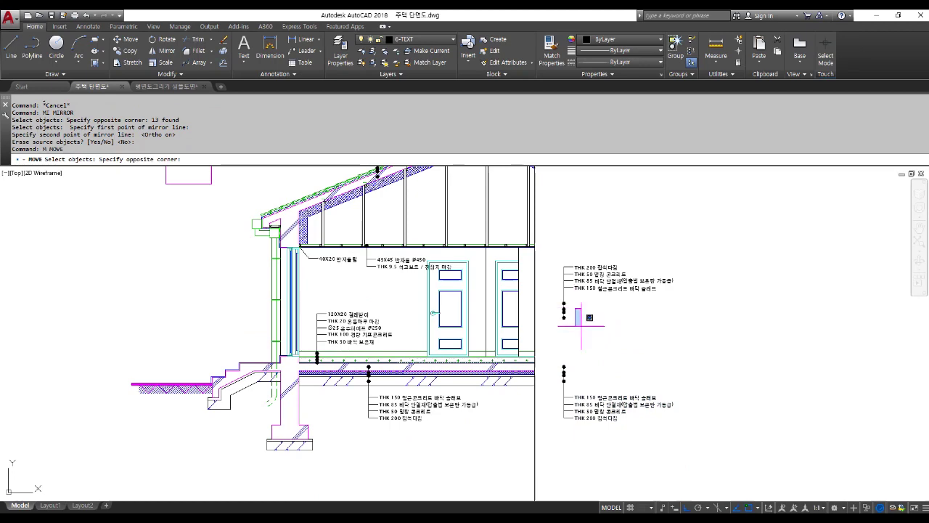
click(582, 326)
click(580, 334)
click(551, 254)
key(space)
click(591, 303)
middle_drag(550, 226, 498, 510)
scroll(451, 455, up, 2)
key(F8)
scroll(458, 377, up, 6)
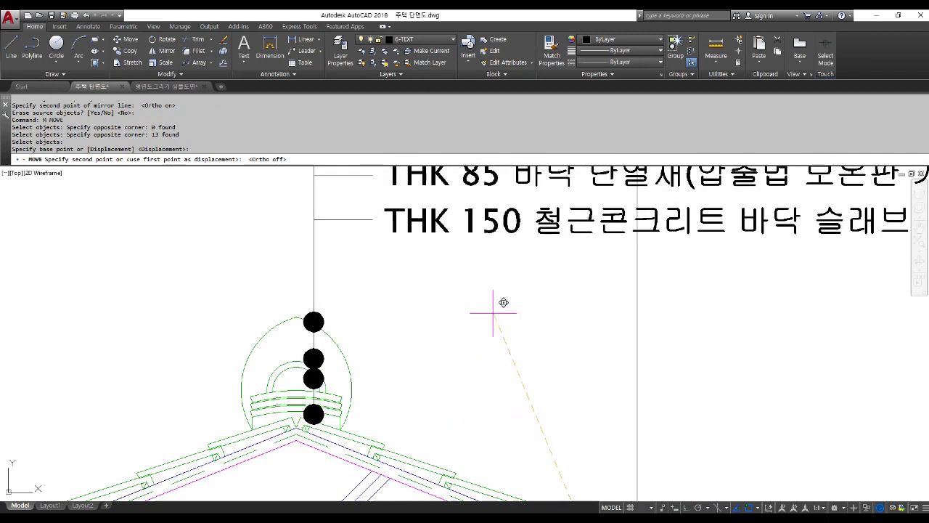
click(488, 317)
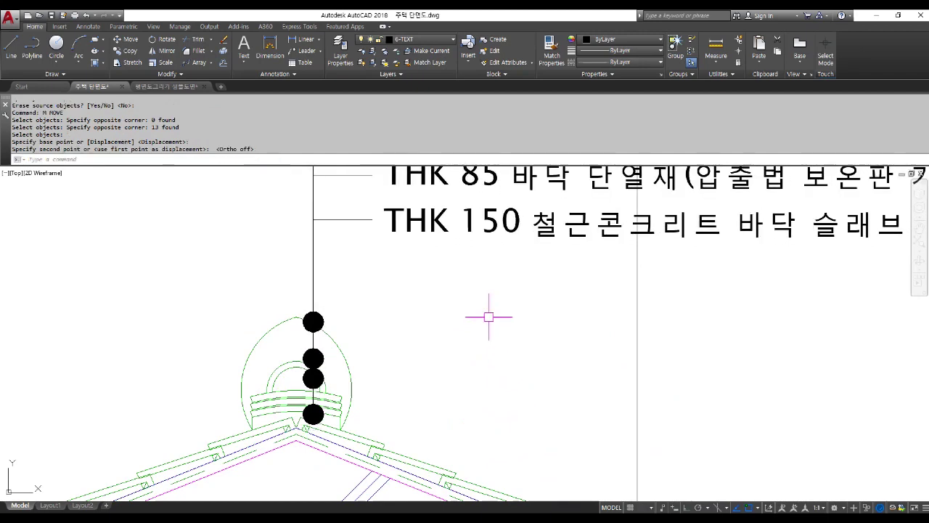
Erase the ridge callout's uppermost dot and its THK 150 label with the short leader line.
click(328, 322)
key(Delete)
scroll(330, 348, down, 5)
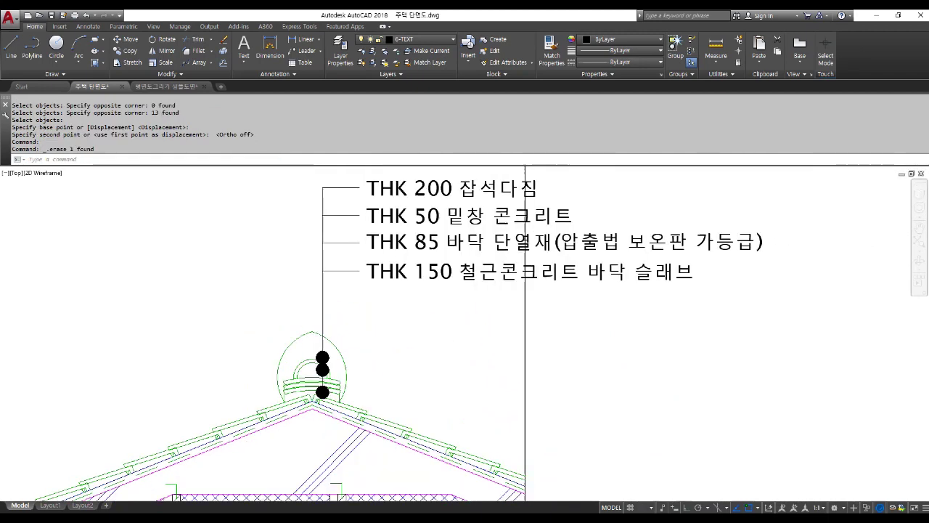
click(382, 323)
click(317, 276)
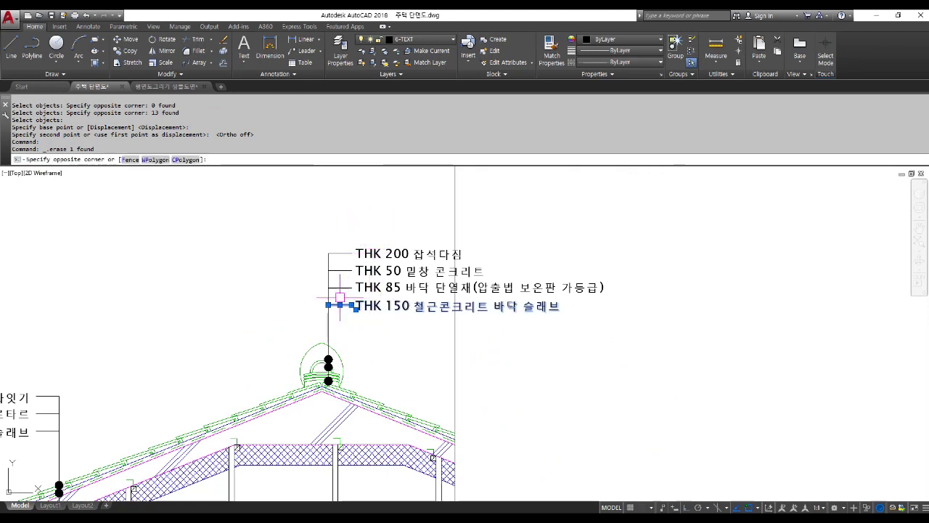
key(Delete)
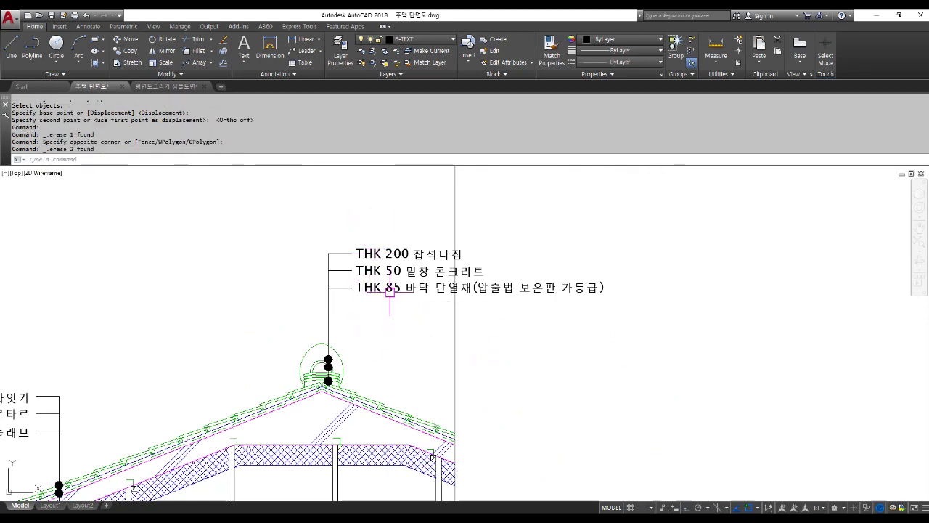
Replace the ridge callout's THK 85 label with "암기와 3켜" and its THK 50 label with "수기와 1켜".
click(390, 291)
double_click(392, 290)
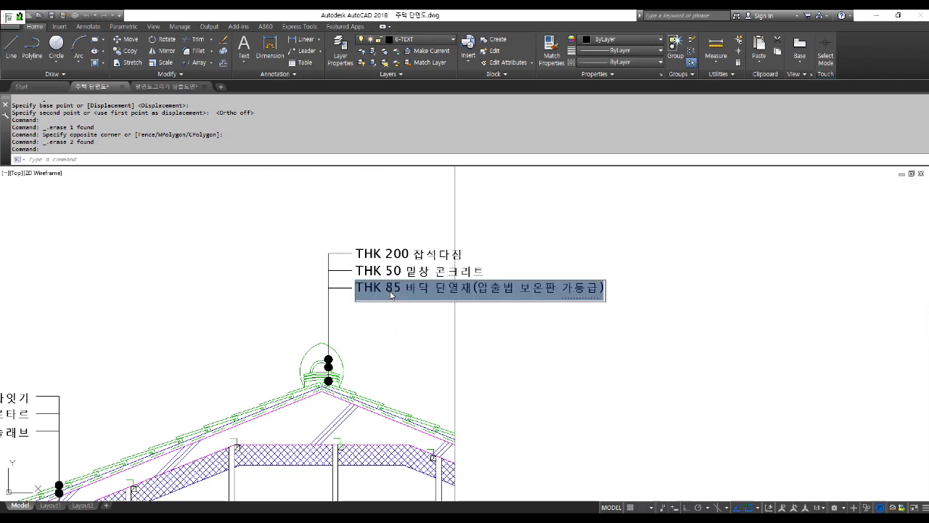
text(암기와 3켜)
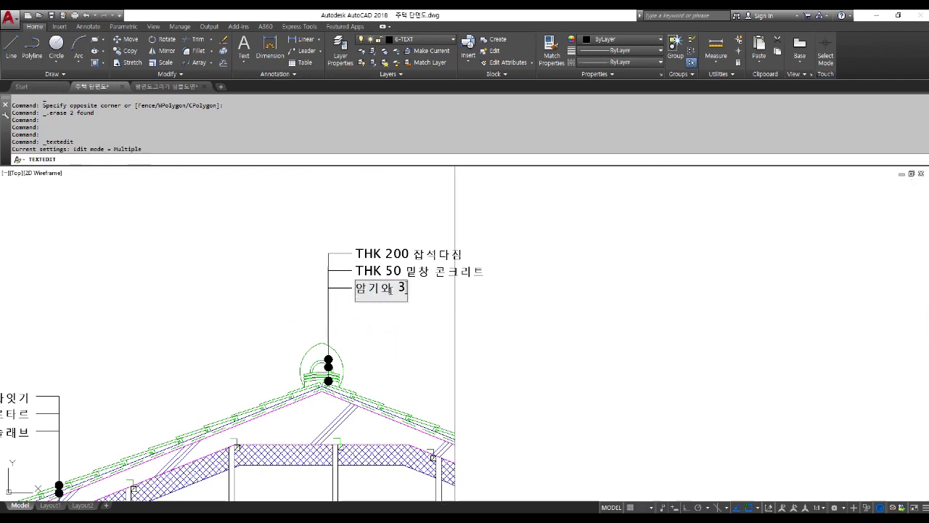
key(Return)
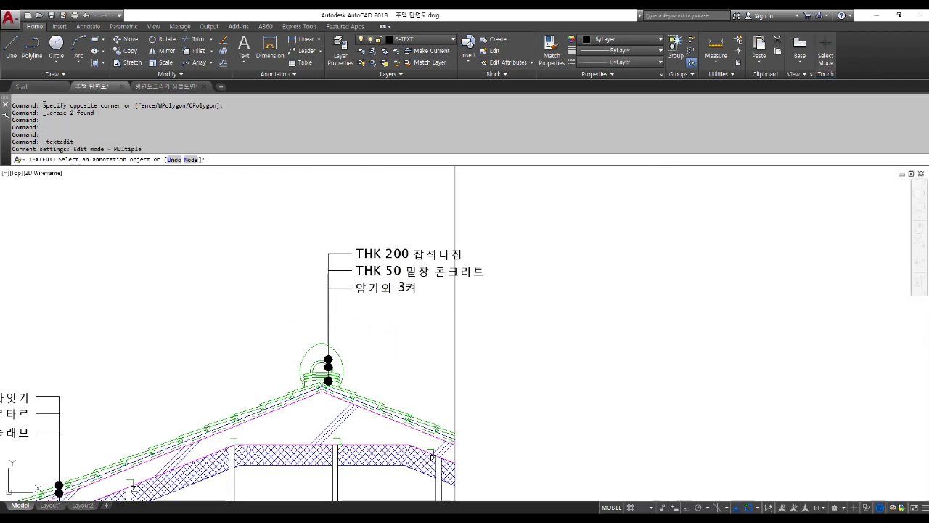
click(389, 275)
text(수기와 1커)
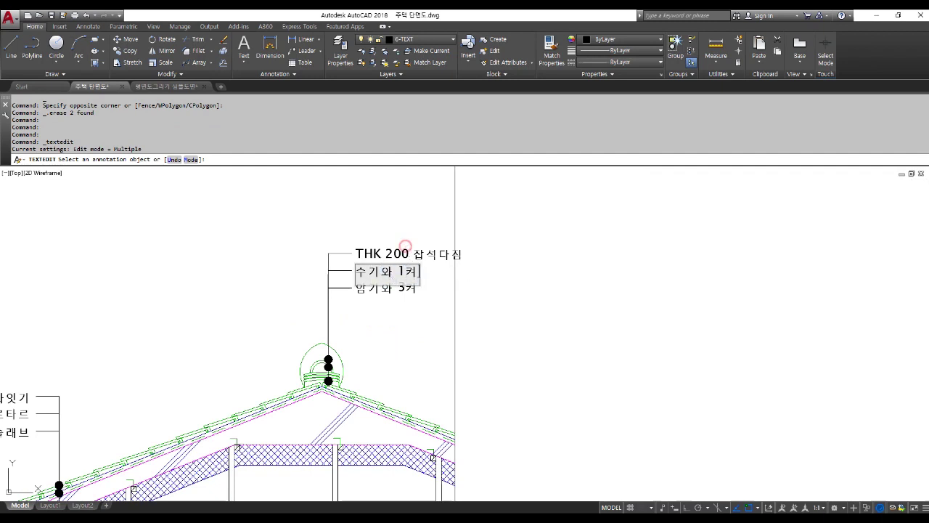
key(Return)
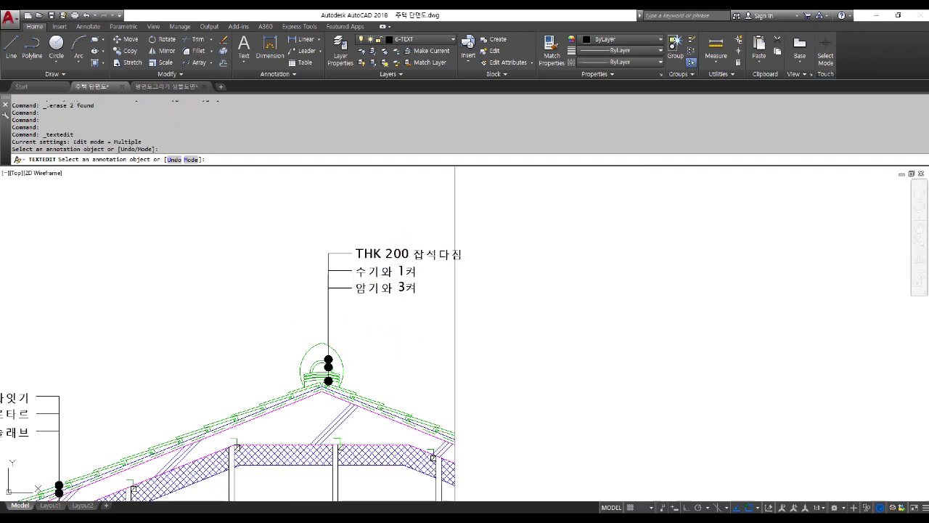
Replace the ridge callout's THK 200 label with "용머리 장식" and finish text editing.
click(404, 253)
text(용머리 상)
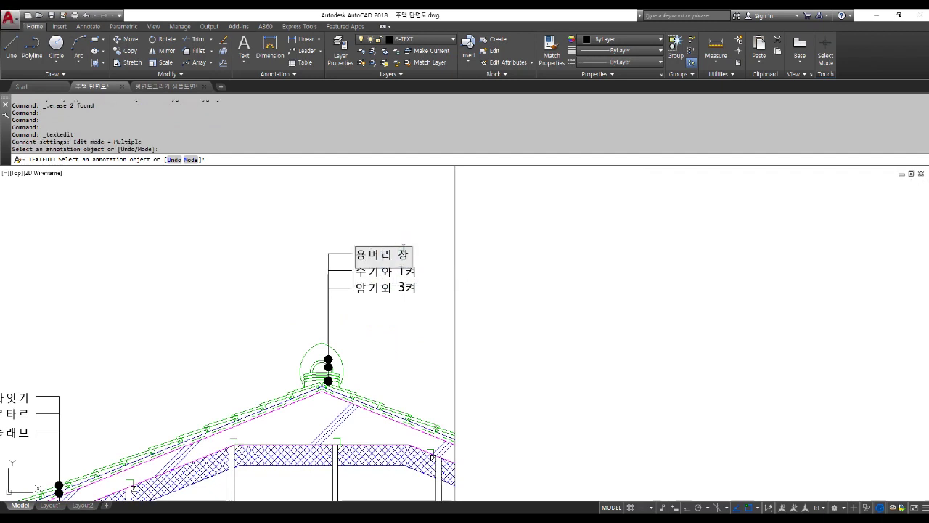
key(Return)
key(Escape)
key(Escape)
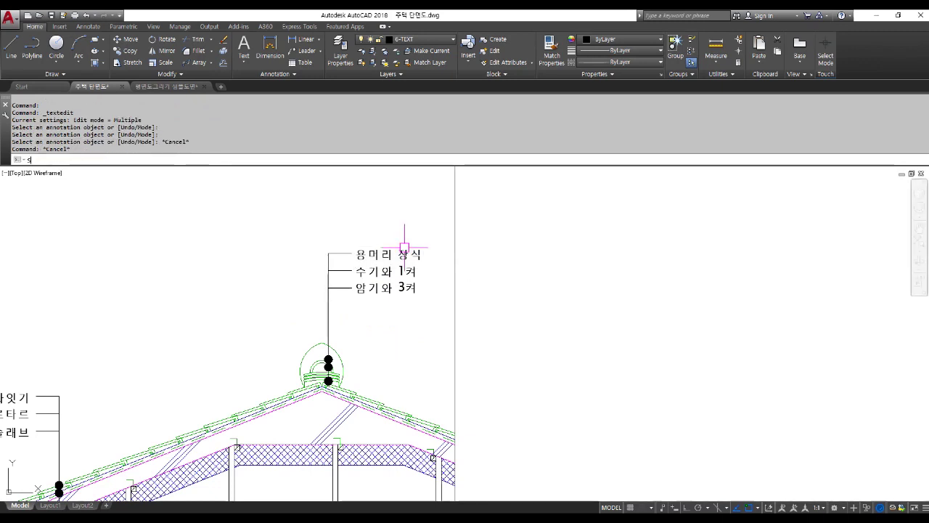
Stretch the ridge callout's three labels and leader lines straight down, closer to the roof peak.
key(Return)
click(426, 356)
click(299, 218)
key(Return)
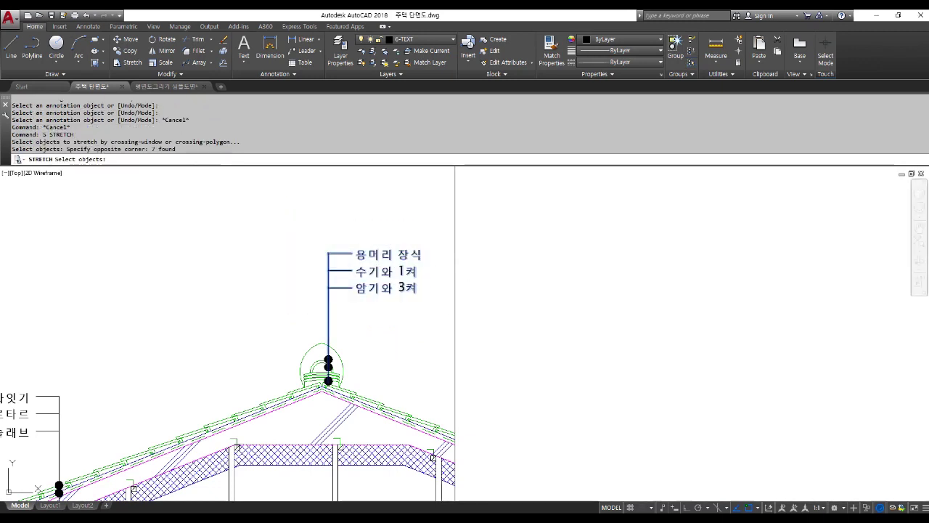
click(295, 214)
key(F8)
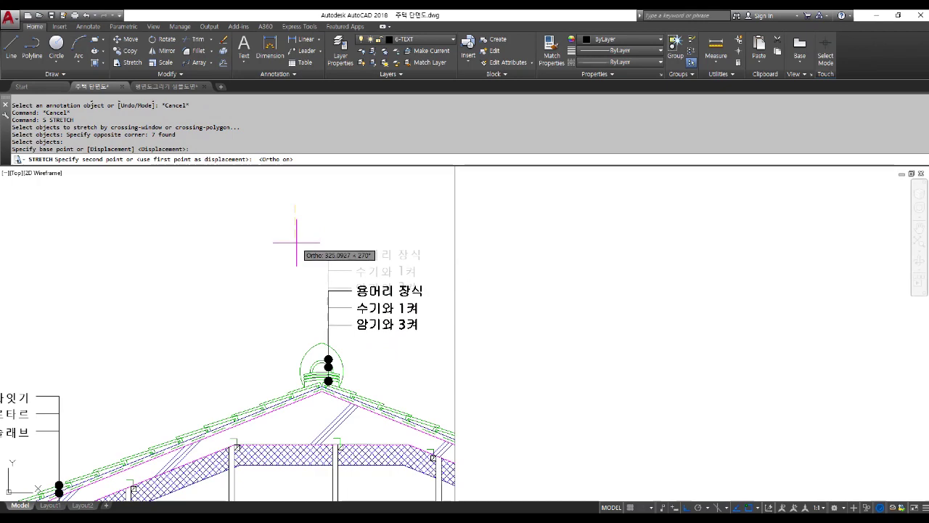
click(298, 253)
Move the ridge callout's uppermost dot straight up its leader so it sits in the ridge ornament above the inner arch.
scroll(302, 371, up, 4)
text(m)
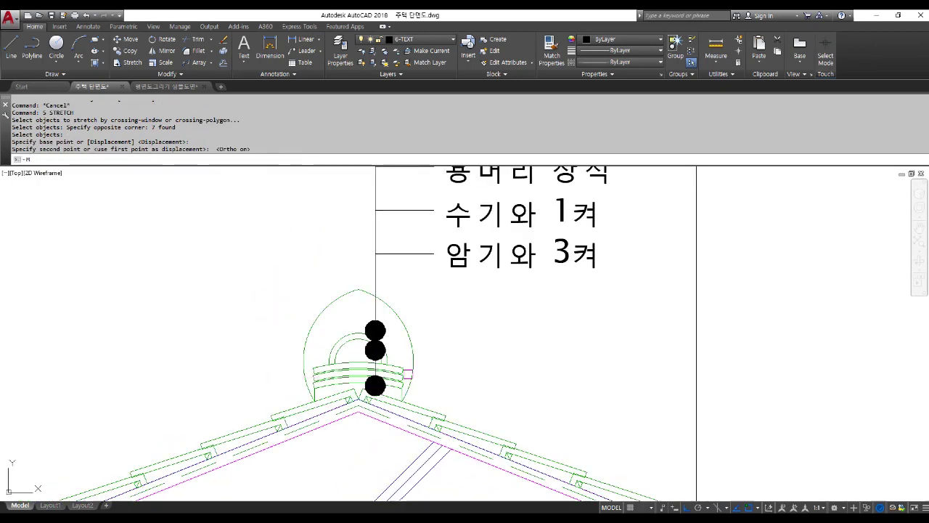
key(Return)
scroll(394, 372, up, 4)
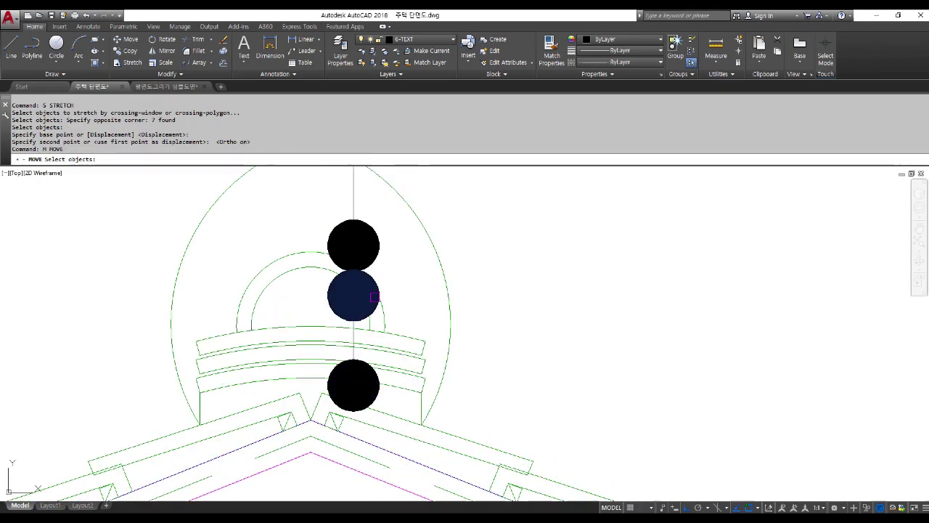
click(353, 295)
key(Escape)
key(Return)
click(354, 245)
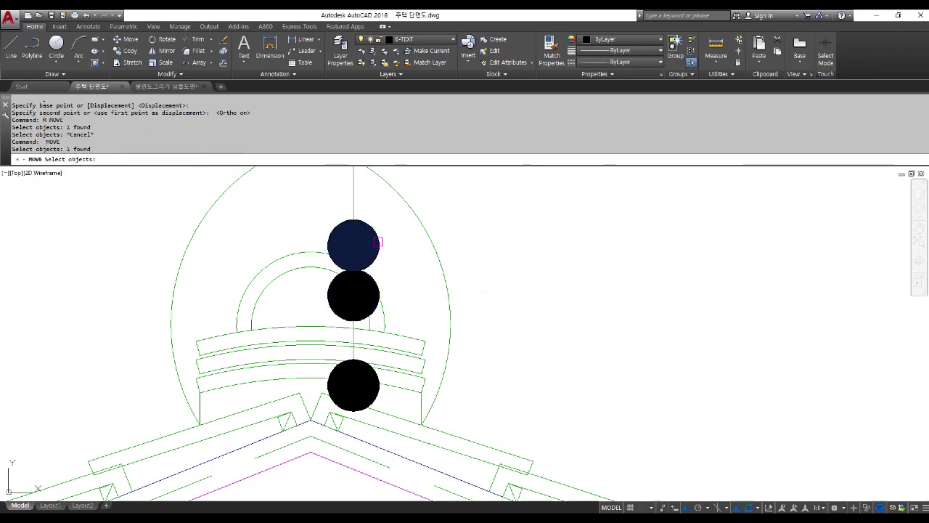
key(Return)
click(549, 294)
click(549, 259)
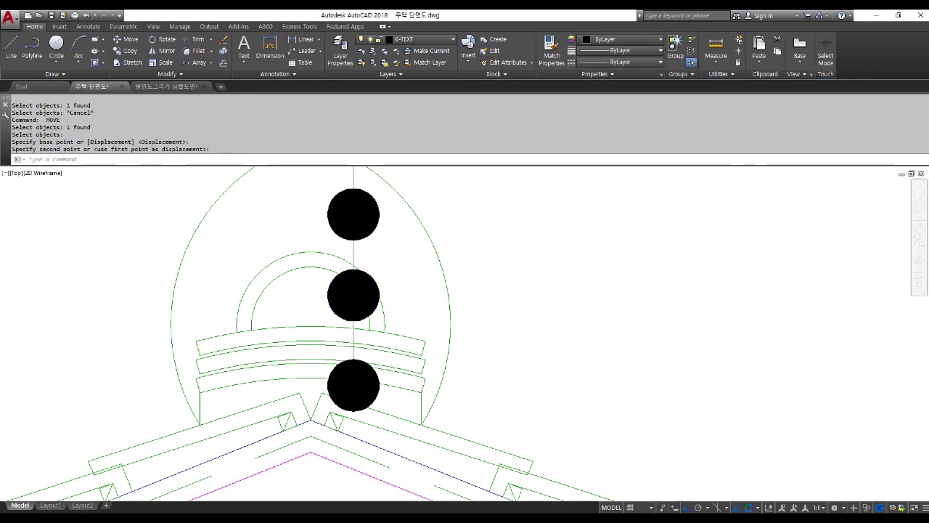
Match the properties of the roof callout's vertical leader line onto the magenta rectangle left of the house.
scroll(487, 288, down, 4)
scroll(479, 320, down, 2)
scroll(507, 358, down, 6)
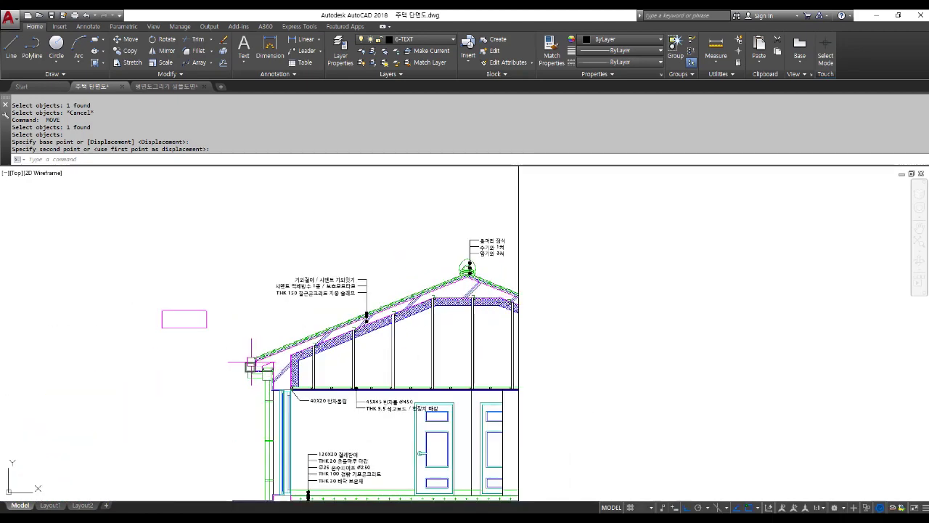
text(ma)
key(Return)
scroll(356, 308, up, 4)
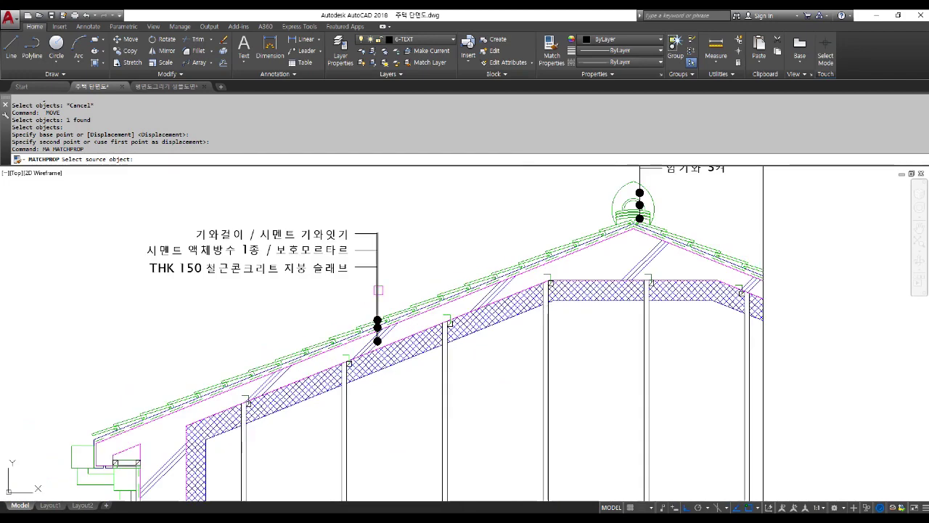
click(378, 290)
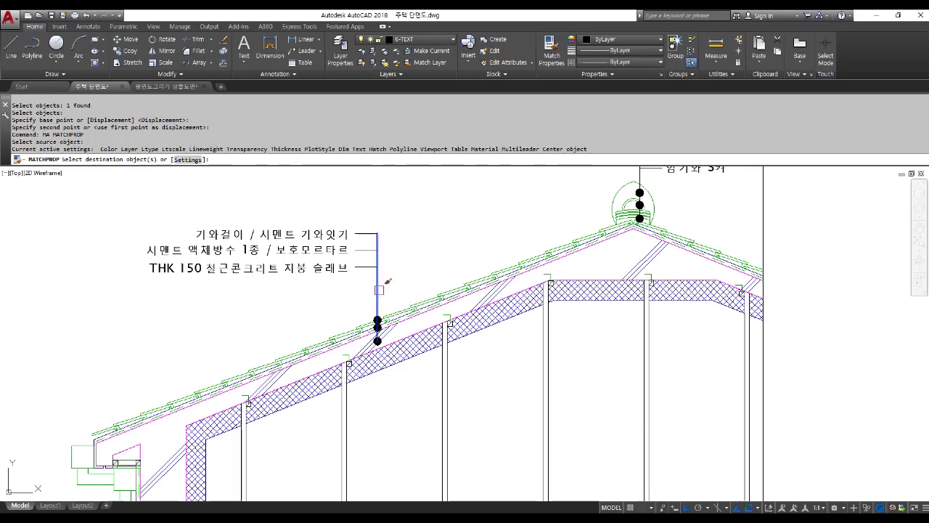
scroll(399, 286, down, 4)
click(132, 279)
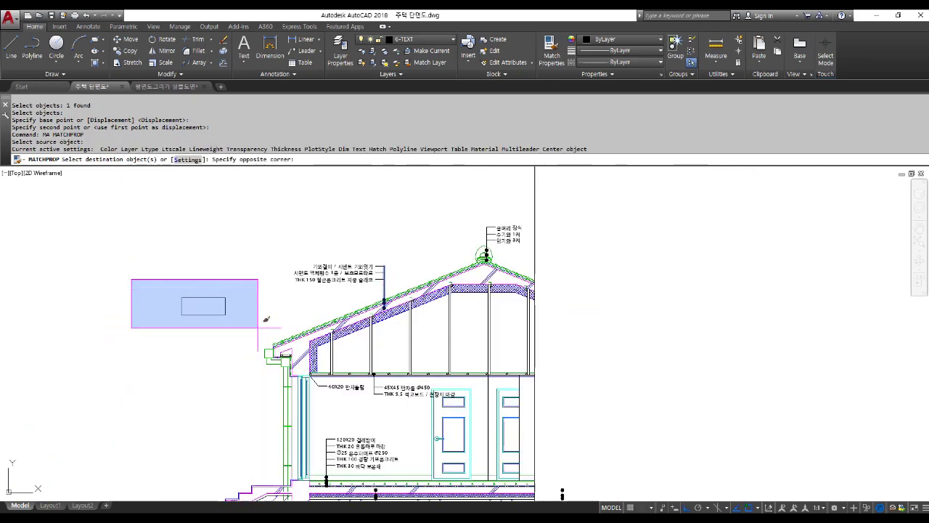
click(260, 330)
key(Return)
Draw a diagonal line across the rectangle left of the house, from its lower-left corner to its upper-right corner.
text(L)
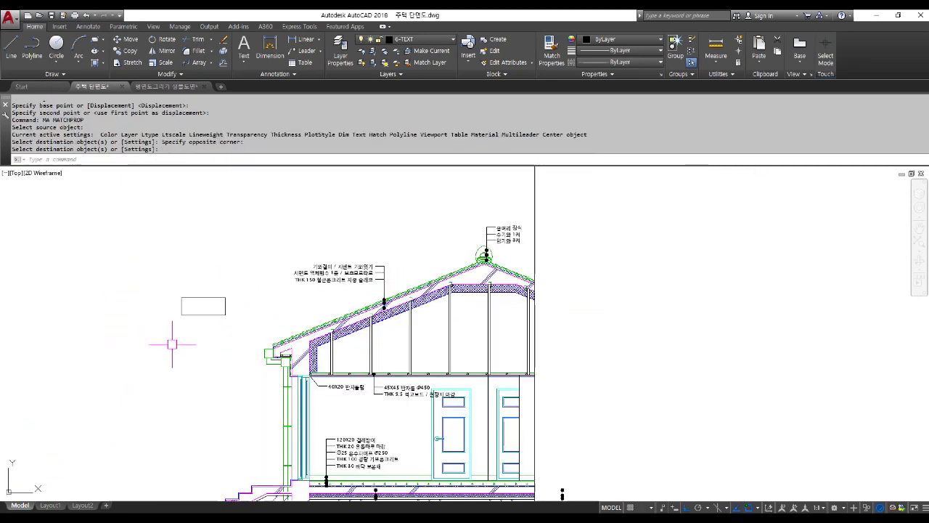
key(Return)
scroll(177, 323, up, 4)
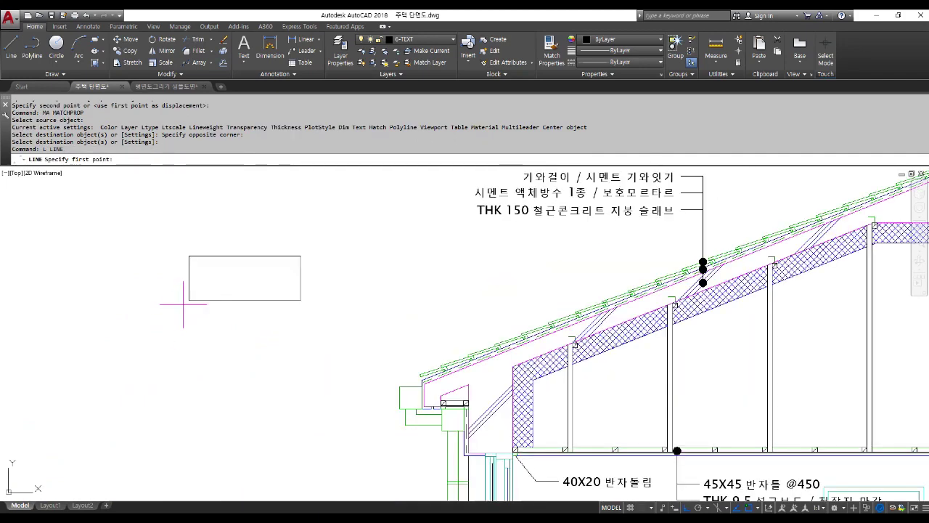
click(189, 300)
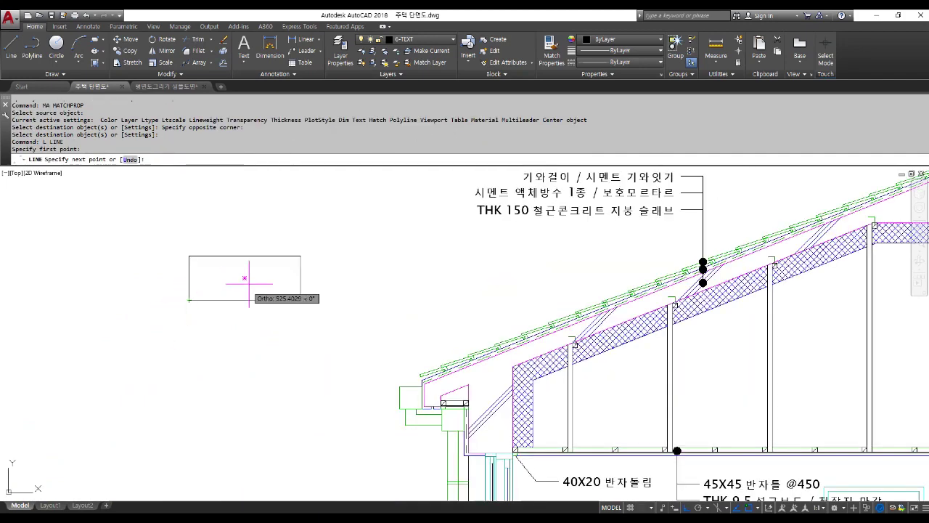
click(300, 256)
scroll(290, 274, down, 4)
key(Return)
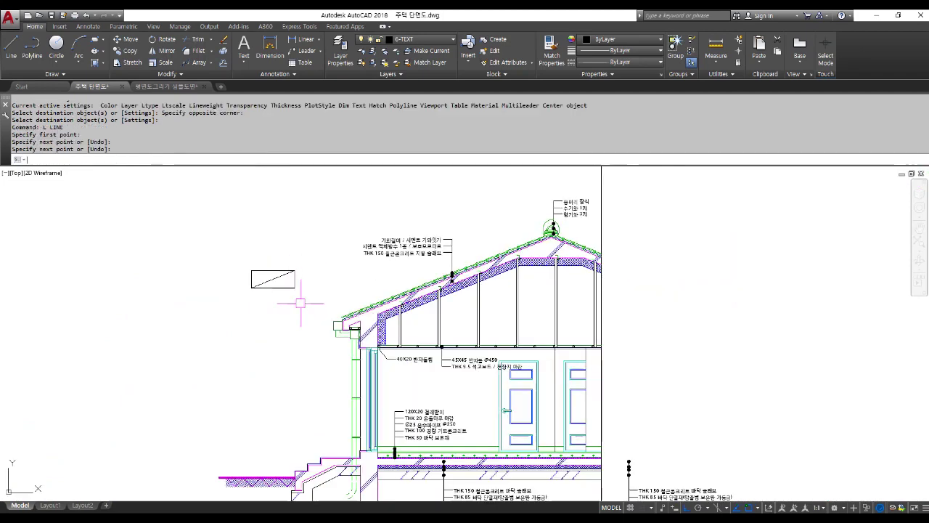
Trim the rectangle's lower and right edges at the diagonal, leaving a right triangle left of the house.
scroll(277, 284, up, 2)
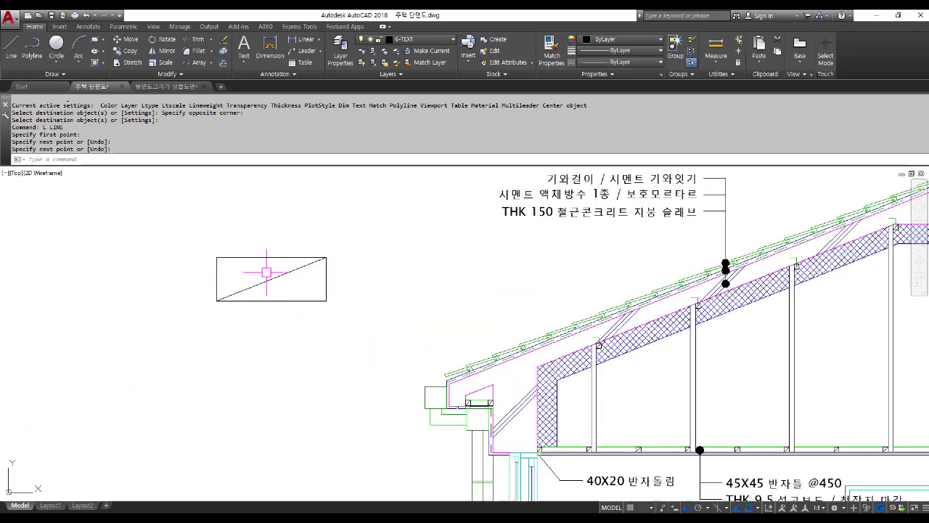
scroll(270, 272, up, 2)
text(tr)
key(Return)
key(Return)
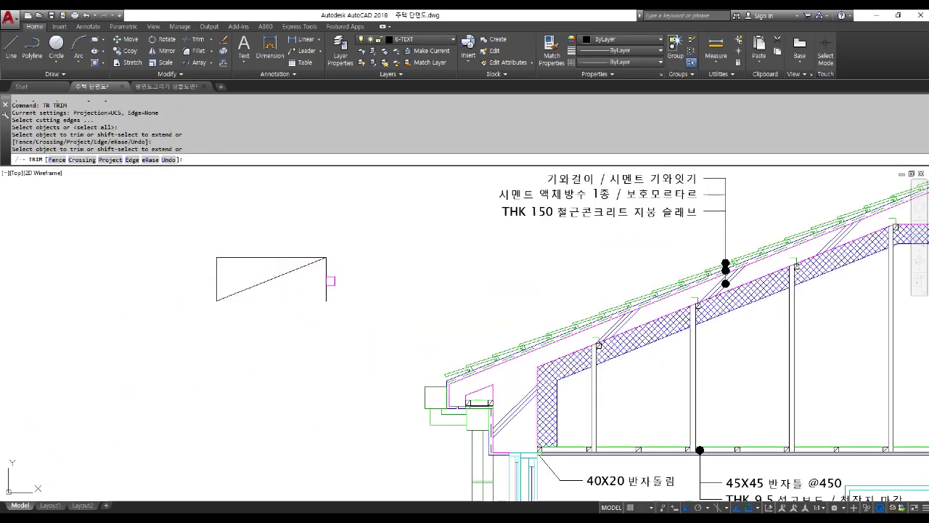
key(Escape)
key(Escape)
Move the triangle with ortho off to a spot just above the lower part of the roof slope.
scroll(313, 331, down, 2)
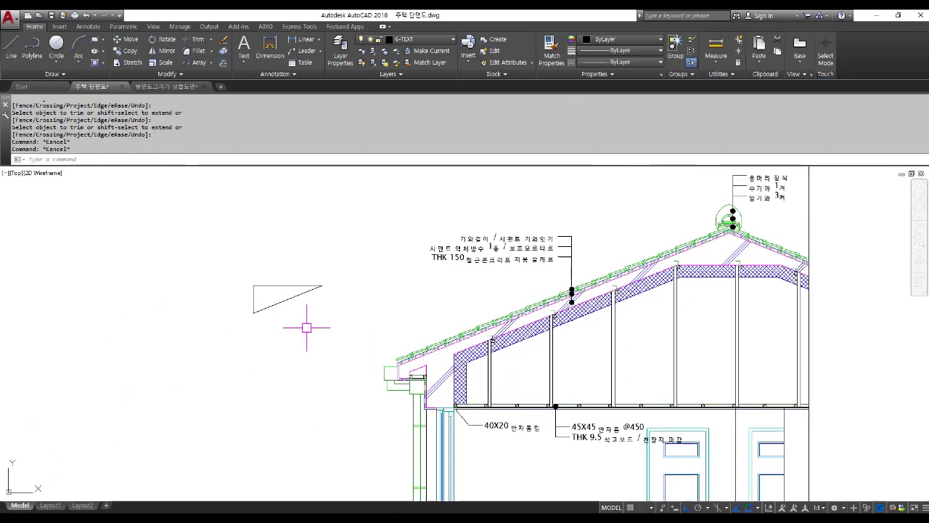
text(m)
key(Return)
click(299, 322)
click(223, 240)
key(Return)
click(125, 262)
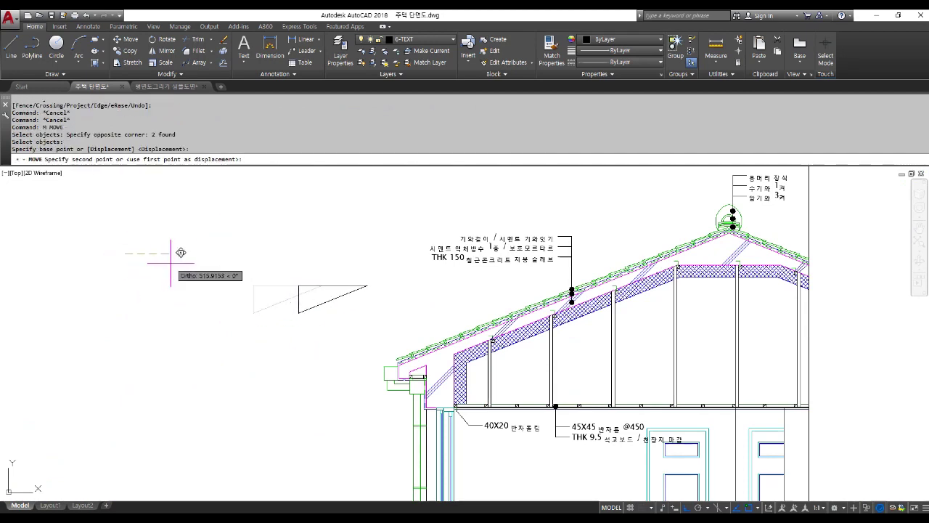
key(F8)
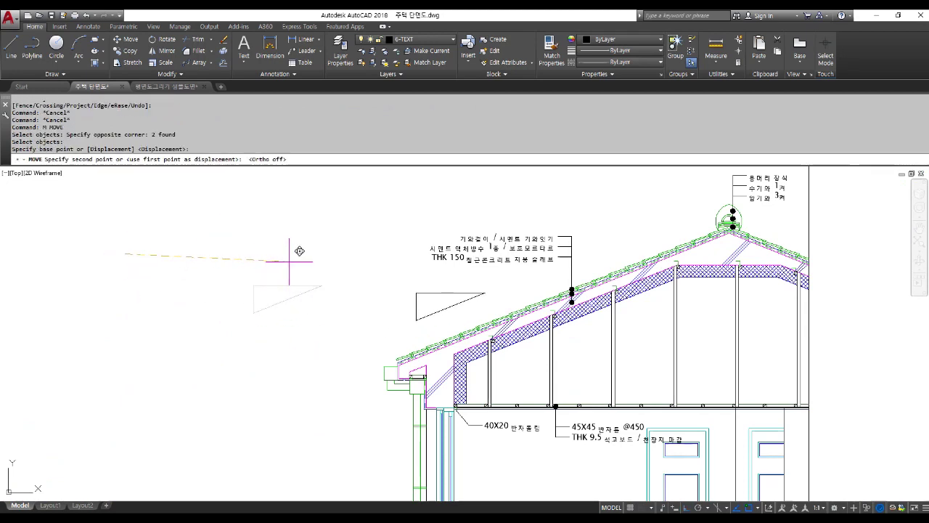
click(293, 256)
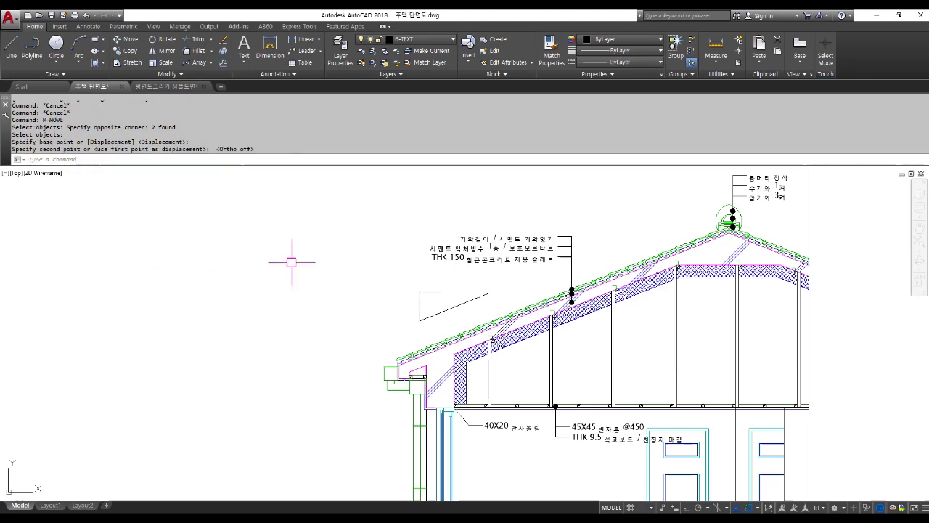
Copy the ridge callout's lowest label, 암기와 3켜, inside the triangle, above its horizontal edge and left of its vertical edge.
scroll(227, 291, down, 2)
text(co)
key(Return)
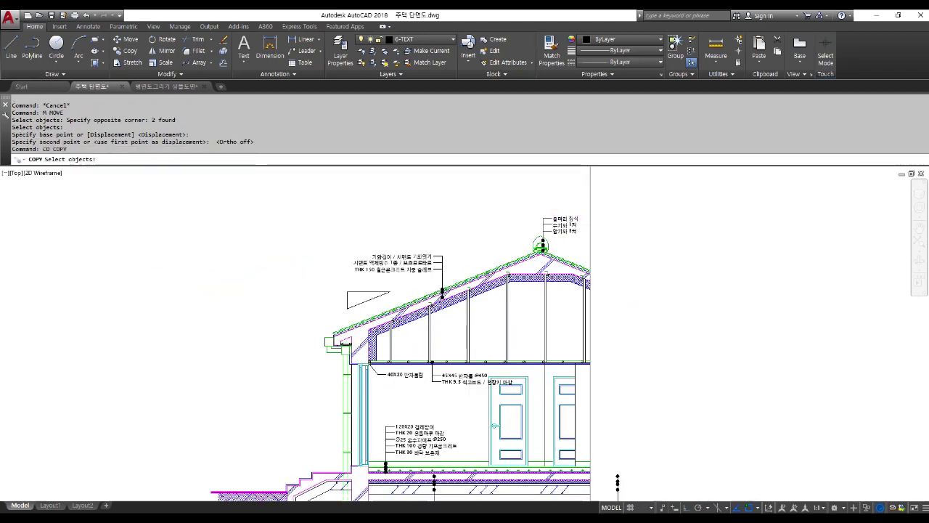
scroll(578, 222, up, 4)
click(554, 247)
key(Return)
click(556, 248)
scroll(558, 236, down, 4)
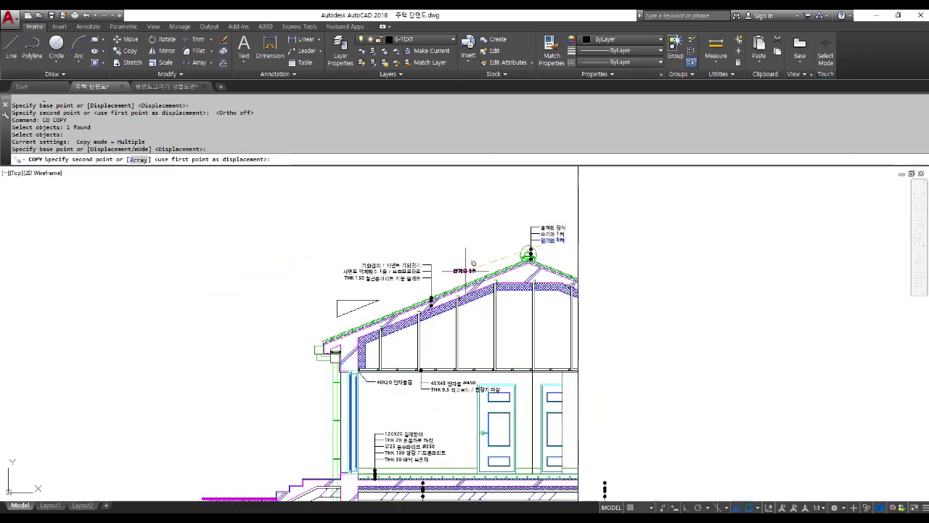
scroll(349, 304, up, 8)
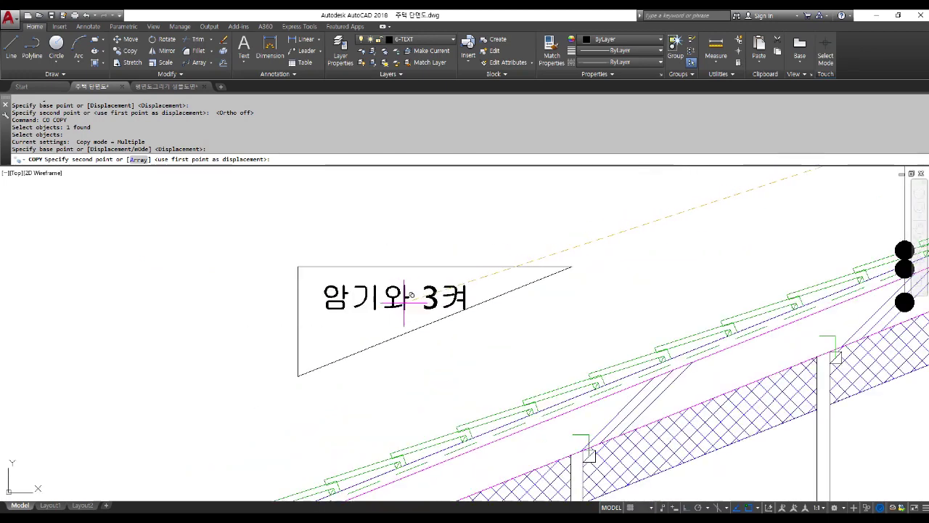
click(412, 304)
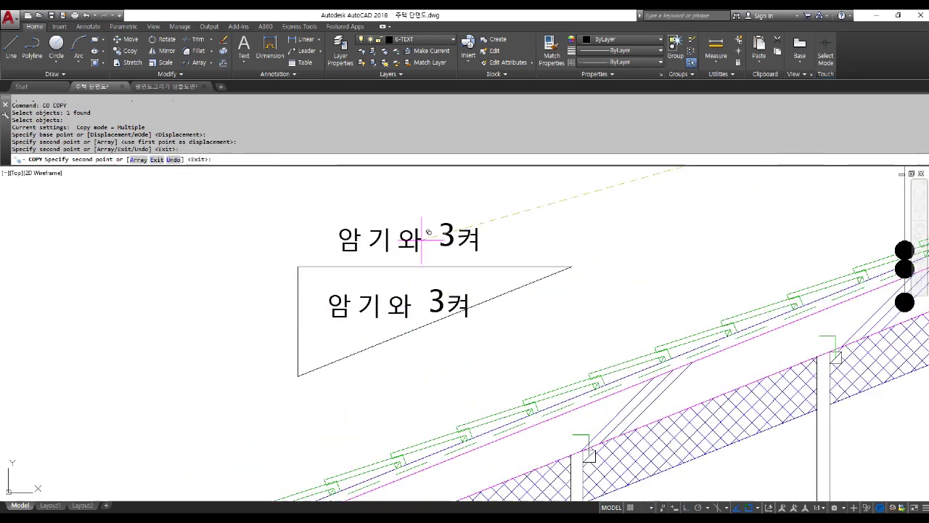
click(421, 240)
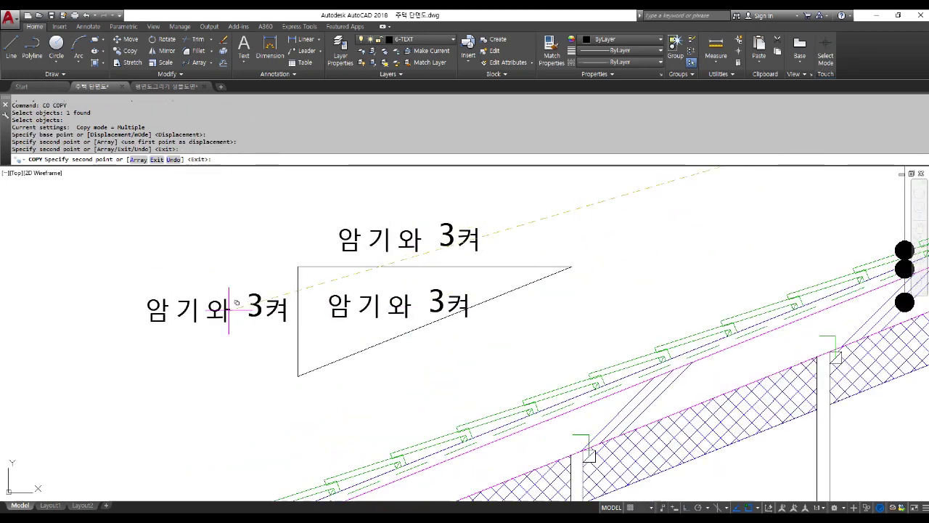
click(229, 303)
key(Return)
Change the label inside the triangle to "물 매" and the label above it to "10".
click(361, 307)
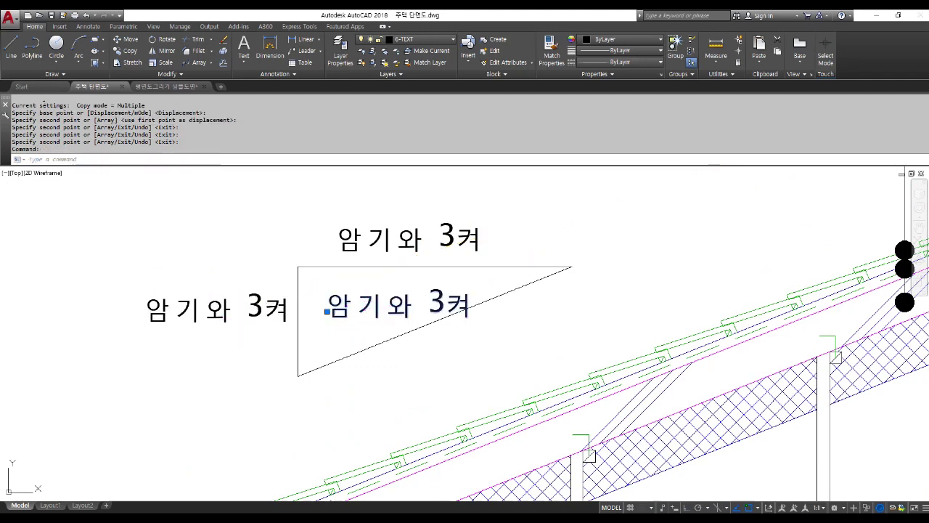
double_click(361, 307)
text(물 매)
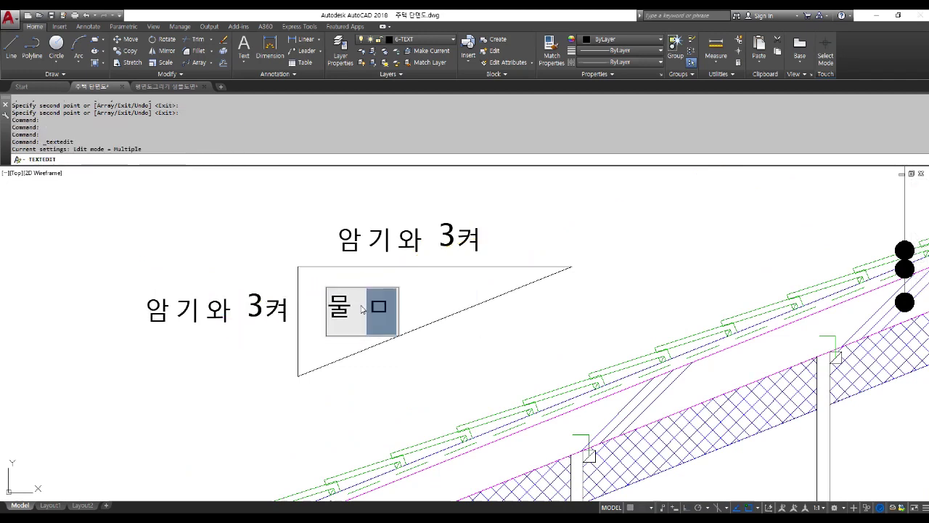
key(Return)
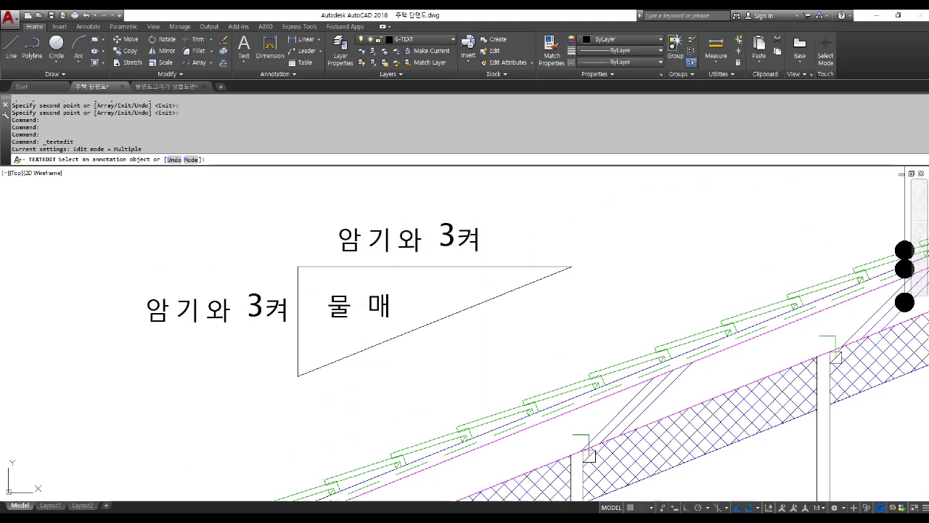
click(352, 236)
text(10)
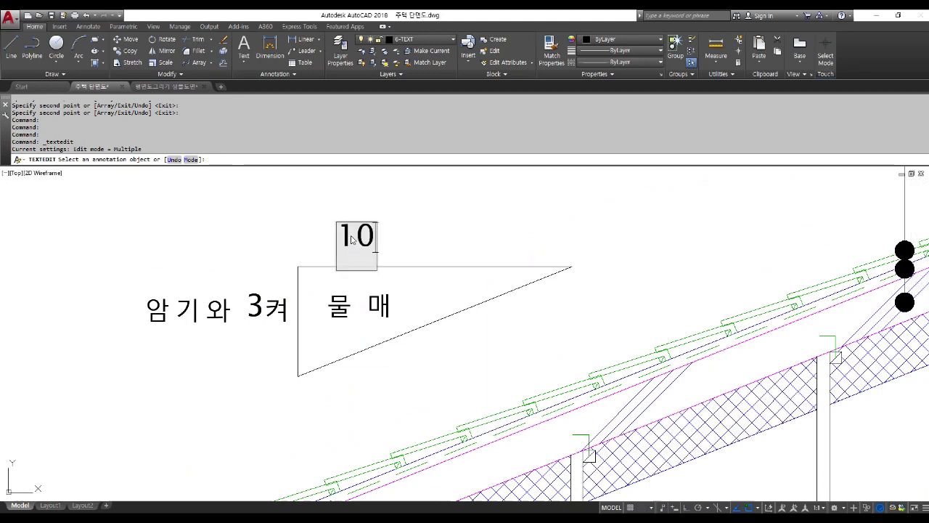
key(Return)
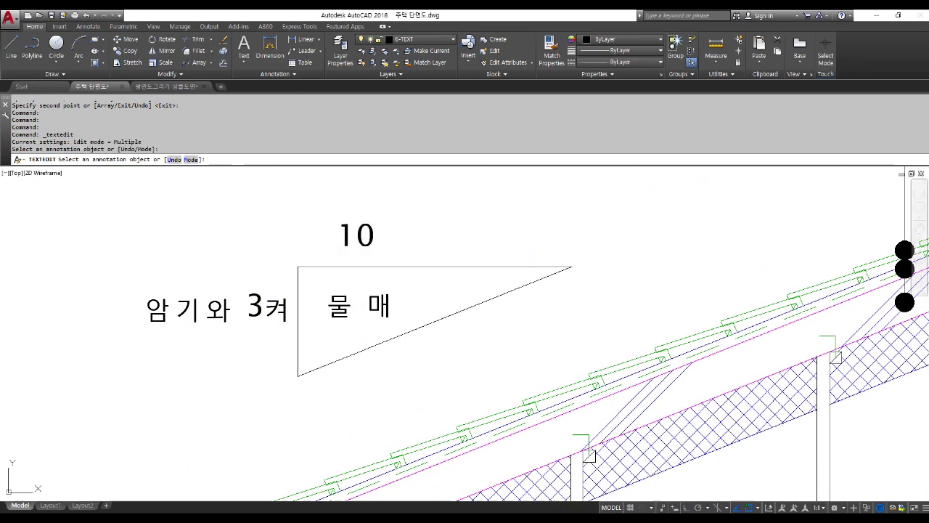
Change the label left of the triangle to "4" and finish text editing.
click(280, 308)
text(4)
key(Return)
key(Escape)
key(Escape)
key(Escape)
key(space)
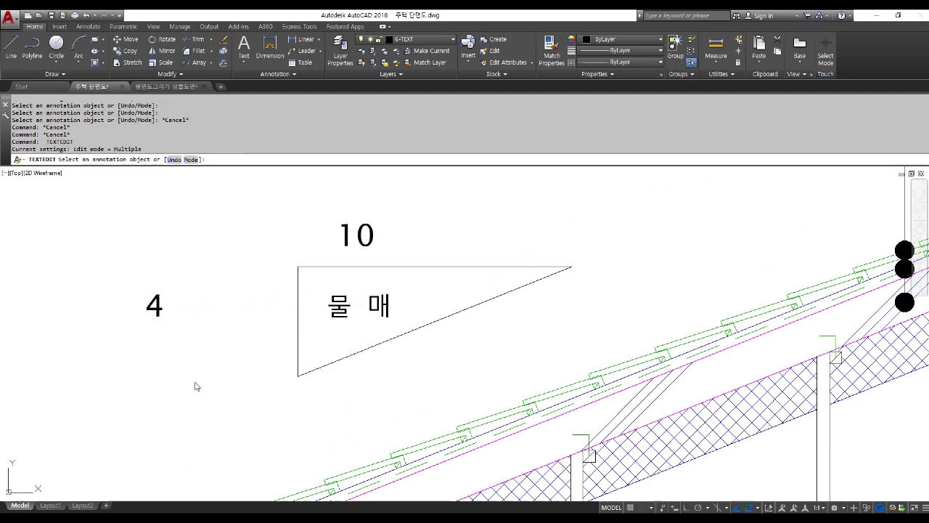
click(154, 307)
key(Escape)
key(Escape)
Move the 4 to the right so it sits close beside the triangle's vertical edge.
text(m)
key(space)
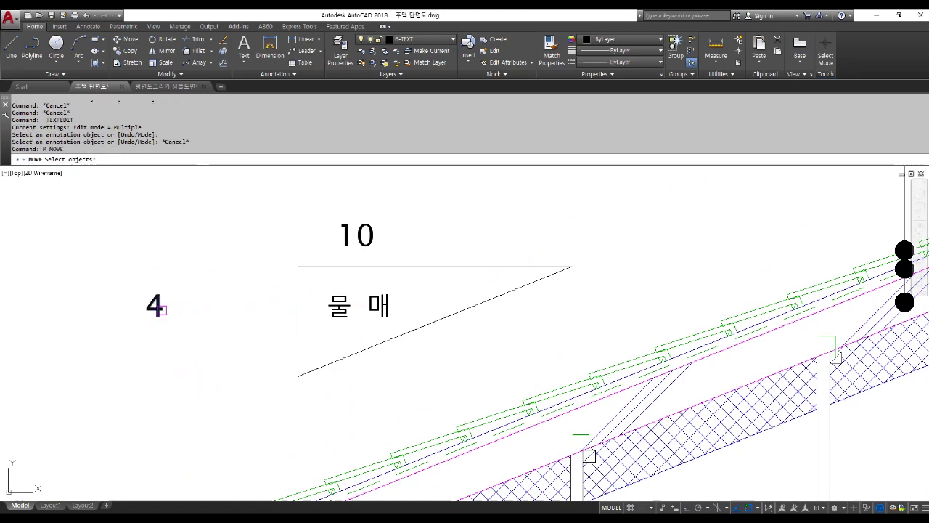
click(161, 309)
key(space)
click(143, 395)
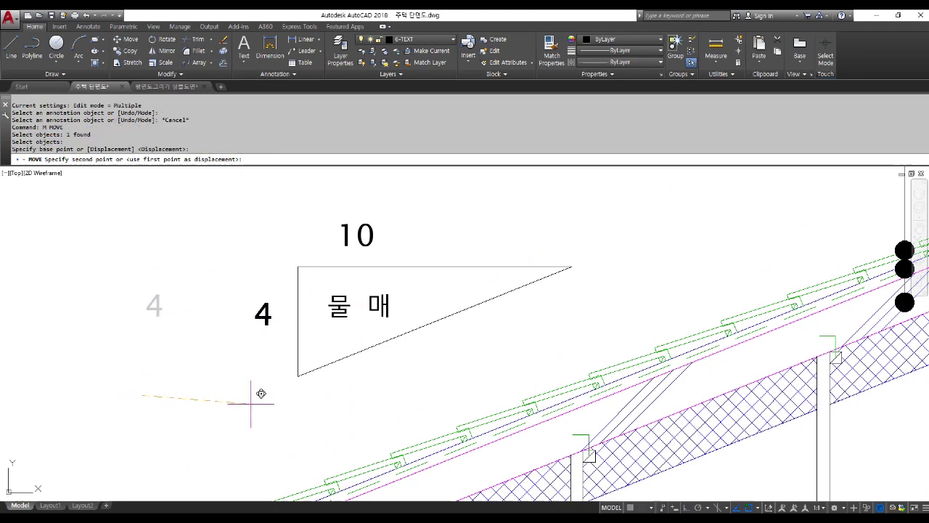
click(262, 393)
Move the 10 to the right so it sits nearer the middle of the triangle's horizontal edge.
key(space)
click(359, 236)
key(space)
click(481, 207)
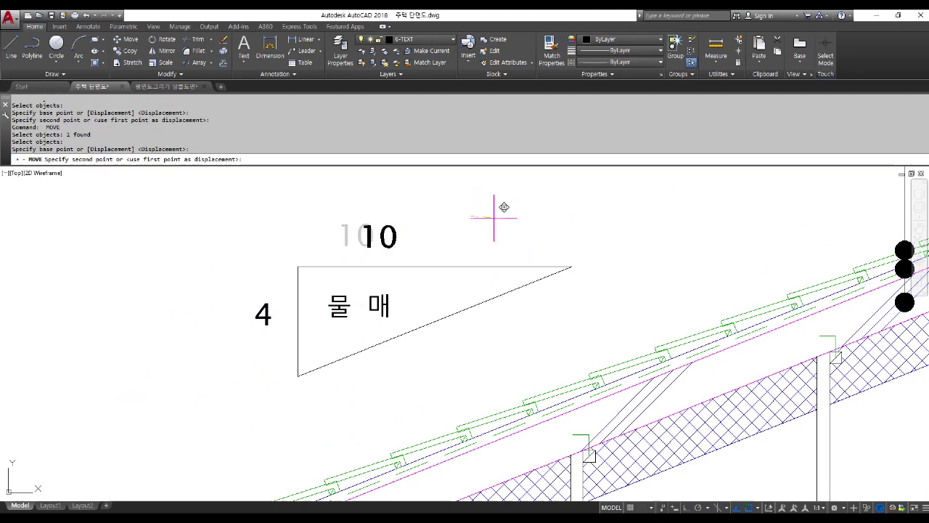
click(520, 209)
Copy the ceiling callout's THK 9.5 label and its short leader line up into the attic space above the ceiling.
scroll(445, 278, down, 5)
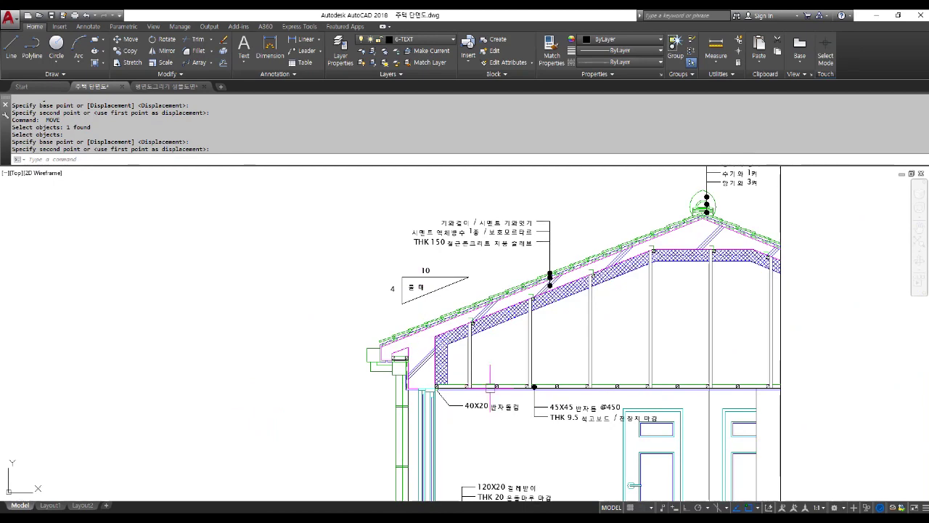
scroll(490, 385, down, 2)
scroll(420, 425, down, 2)
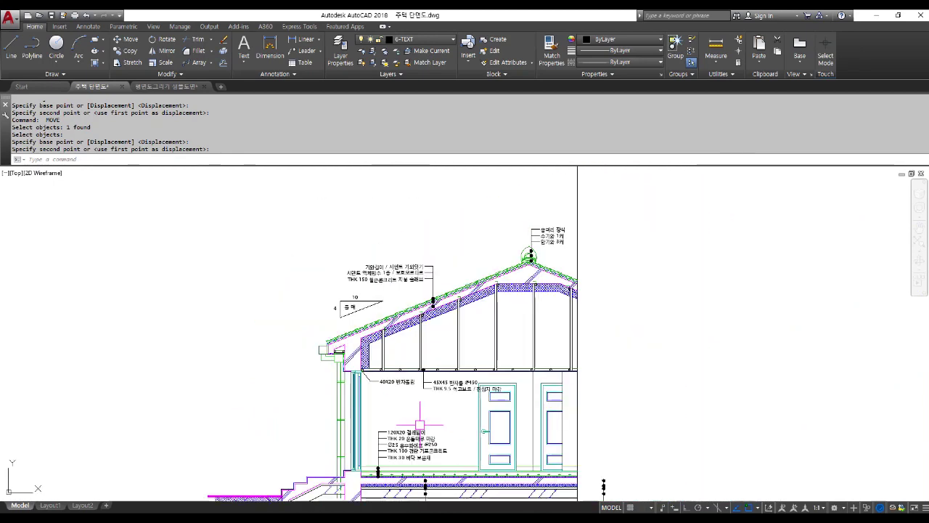
scroll(434, 431, up, 4)
text(co)
key(space)
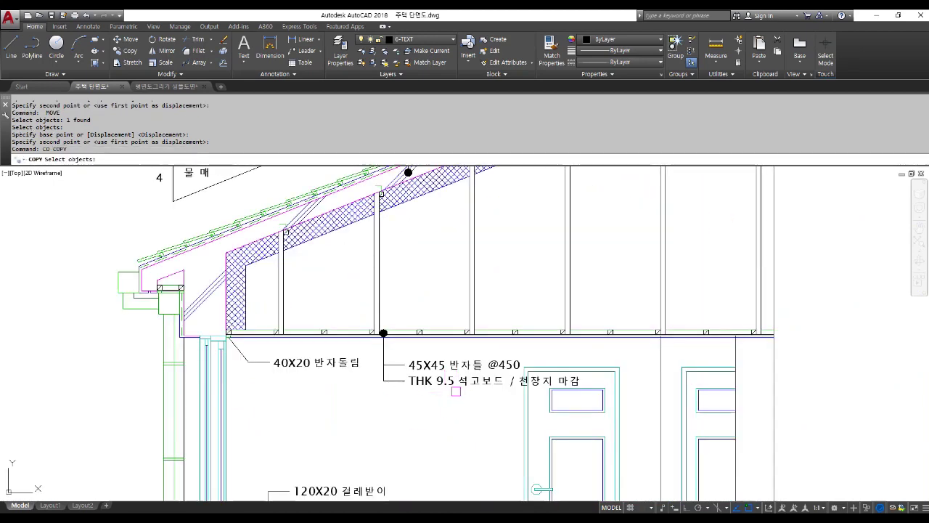
scroll(423, 402, up, 3)
click(422, 402)
click(378, 363)
key(space)
click(408, 406)
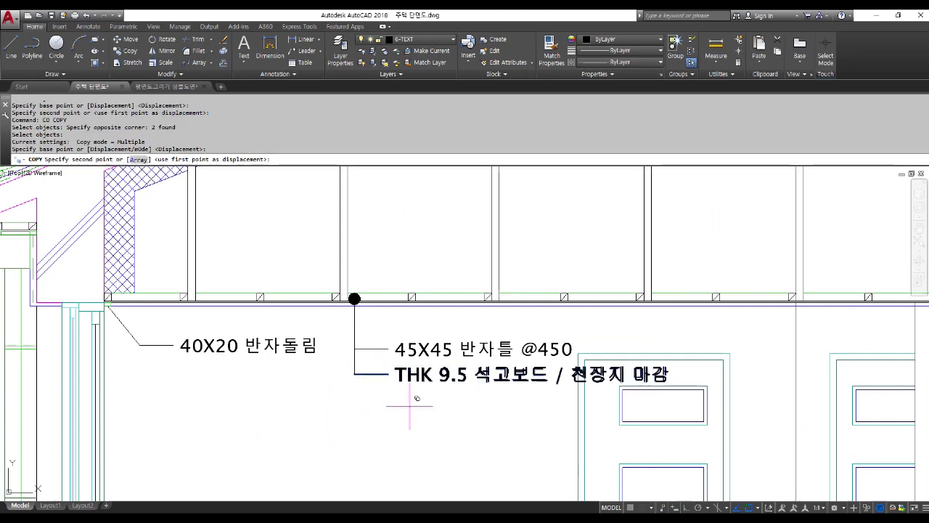
scroll(408, 406, down, 2)
scroll(478, 312, up, 5)
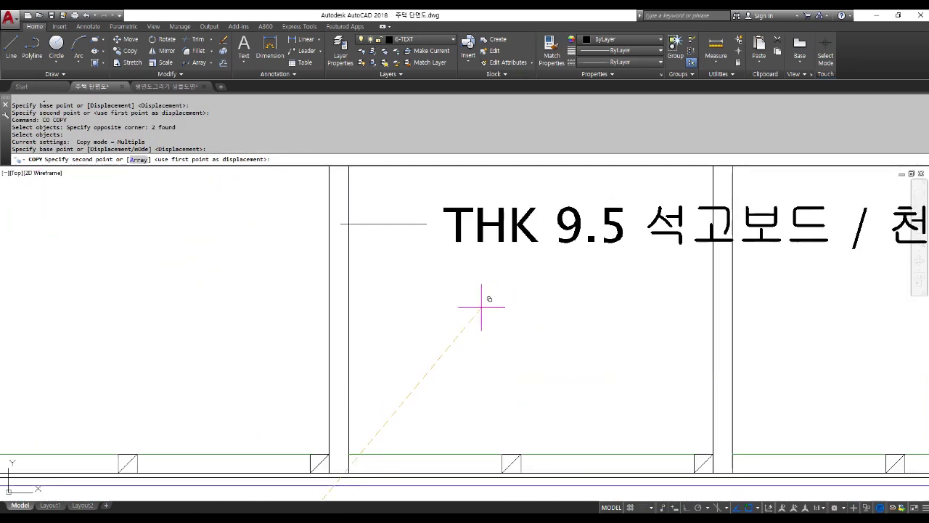
click(486, 290)
scroll(491, 353, down, 4)
key(Return)
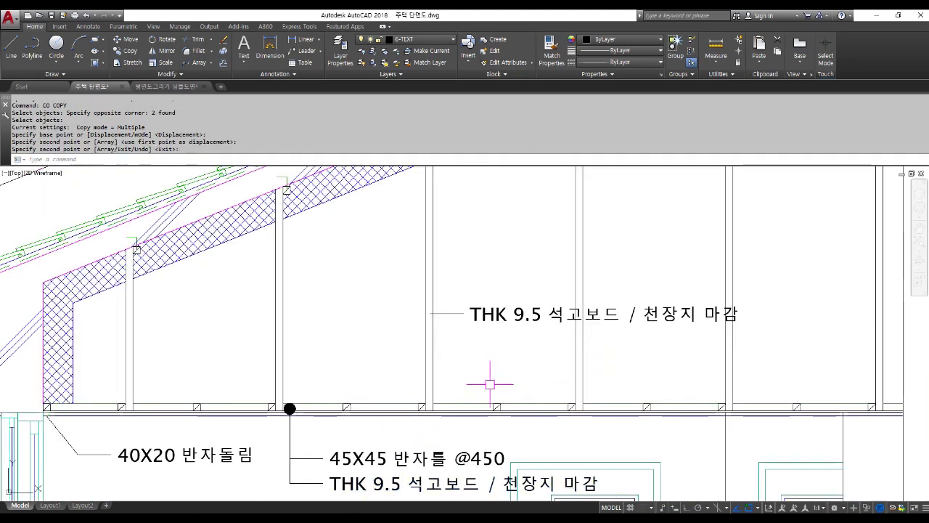
Copy the attic label and its short leader line to two staggered spots beneath the sloping roof insulation, redoing the second placement with object snap off.
text(co)
key(Return)
click(489, 352)
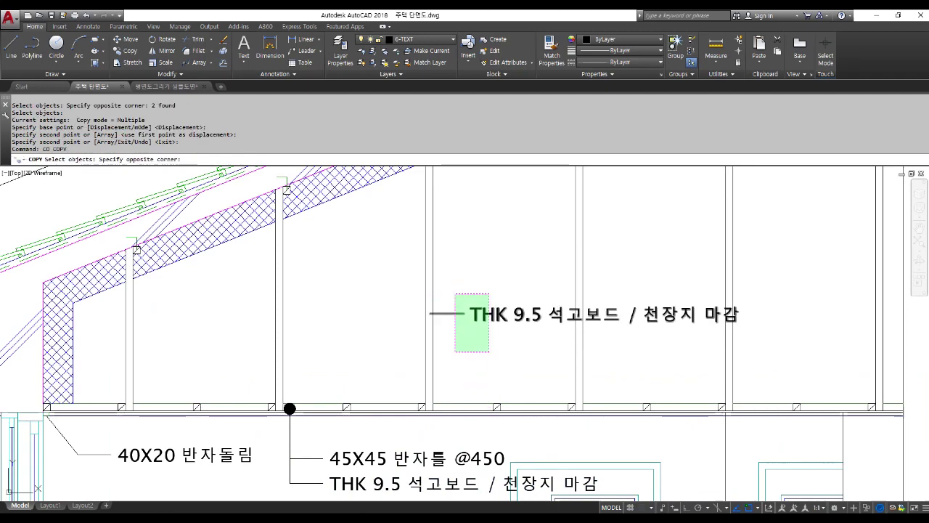
click(455, 293)
key(Return)
click(489, 352)
middle_drag(396, 241, 411, 407)
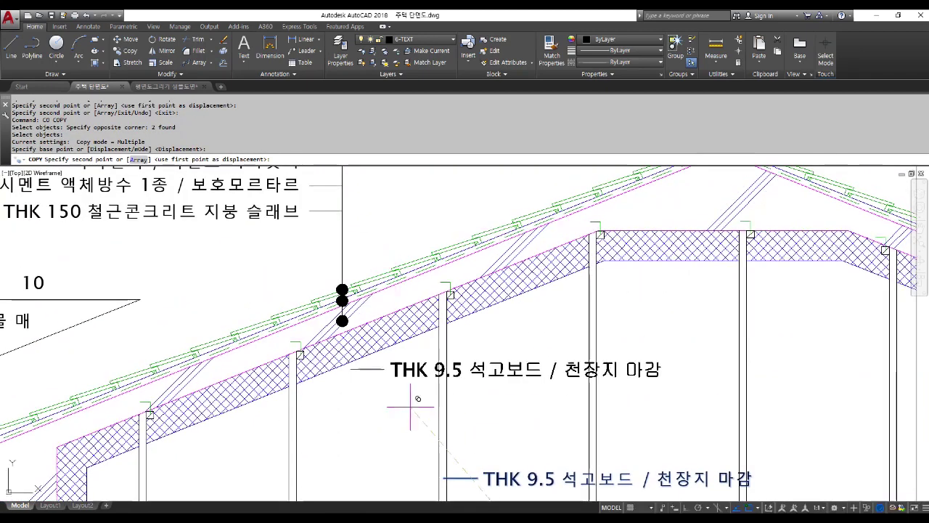
click(435, 409)
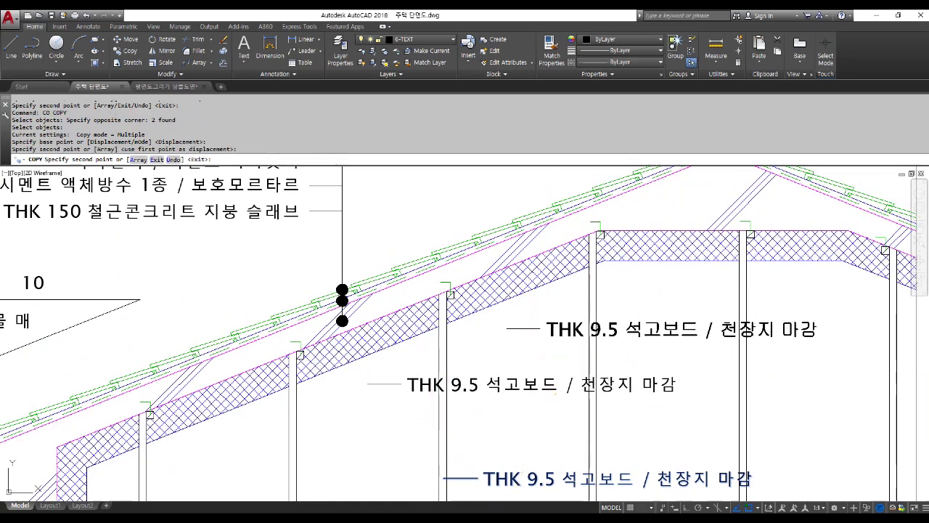
text(u)
key(Return)
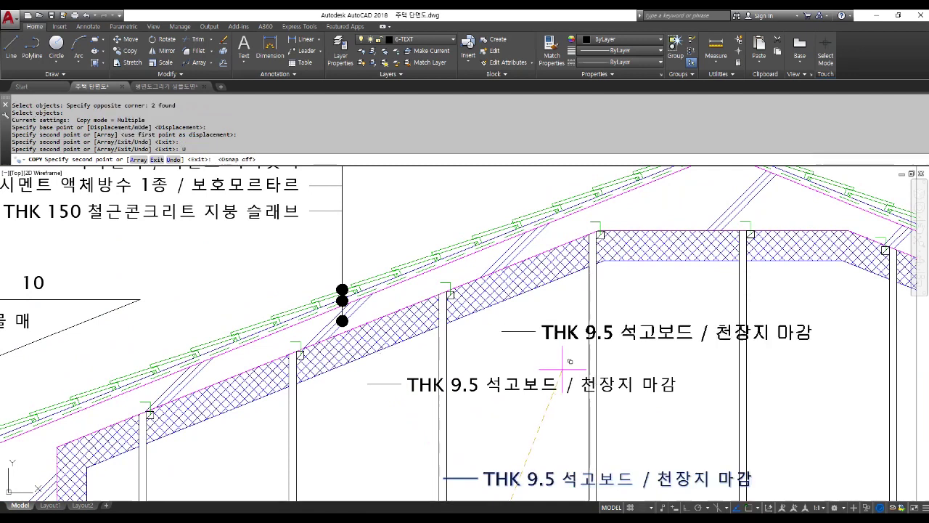
key(Escape)
key(Escape)
key(Escape)
Draw a diagonal leader from the left end of the lower-left copied label's leader line up into the roof insulation hatch.
text(l)
key(Return)
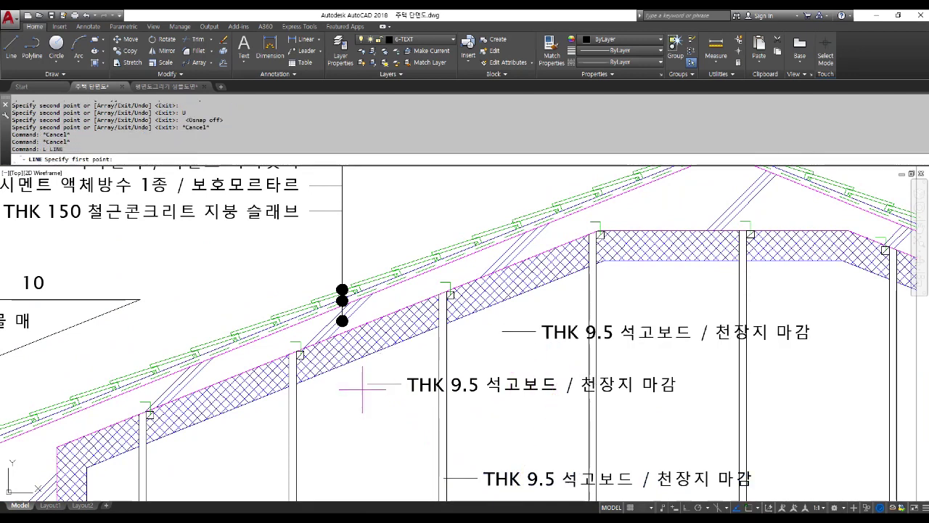
click(367, 383)
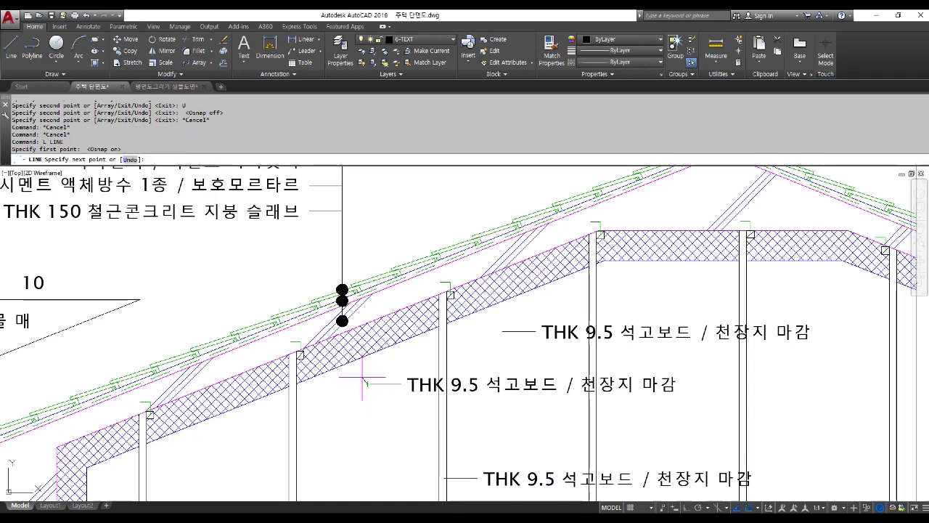
scroll(355, 356, up, 4)
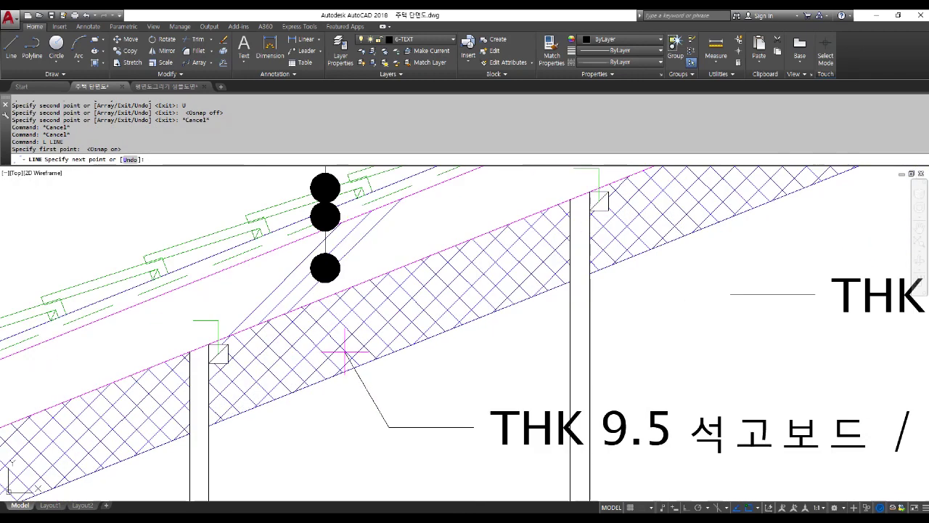
click(302, 341)
key(Return)
Copy the diagonal leader from the lower insulation label onto the left end of the upper attic label's leader line.
scroll(304, 338, down, 2)
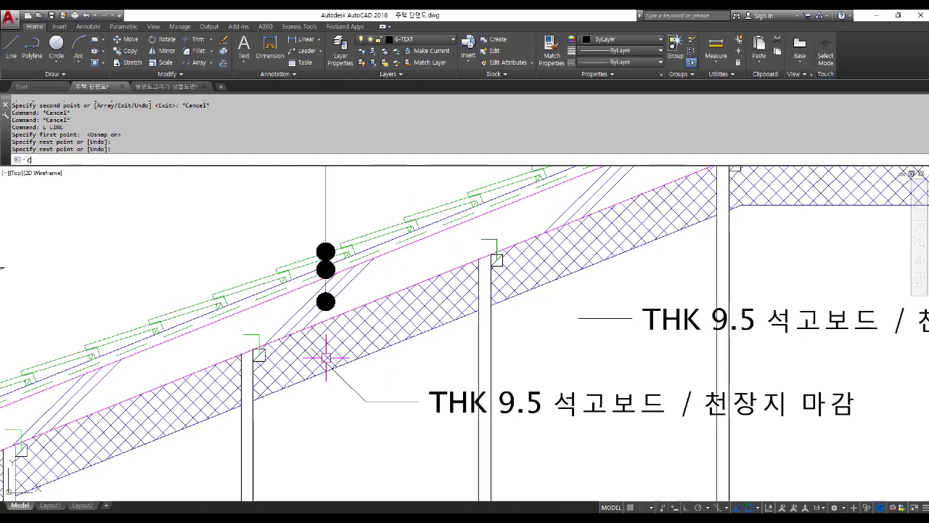
text(co)
key(Return)
click(338, 374)
key(Return)
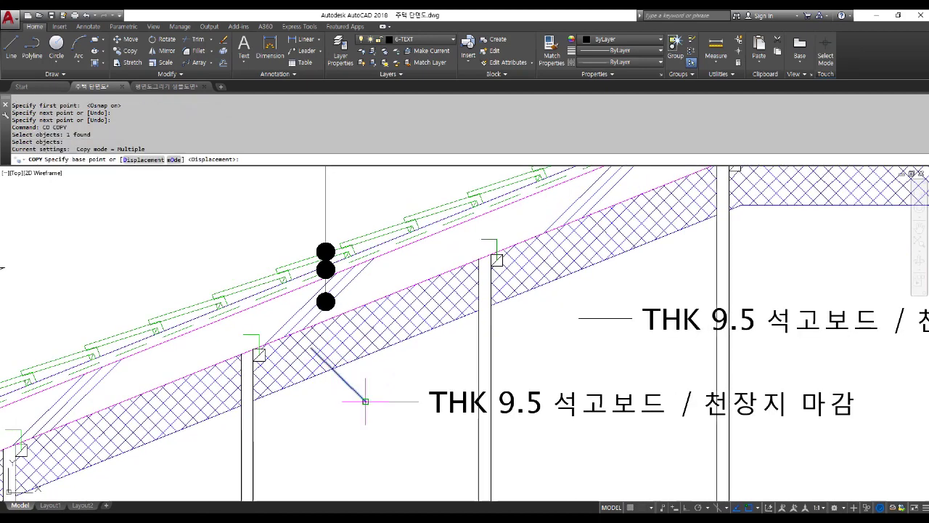
click(367, 401)
click(577, 317)
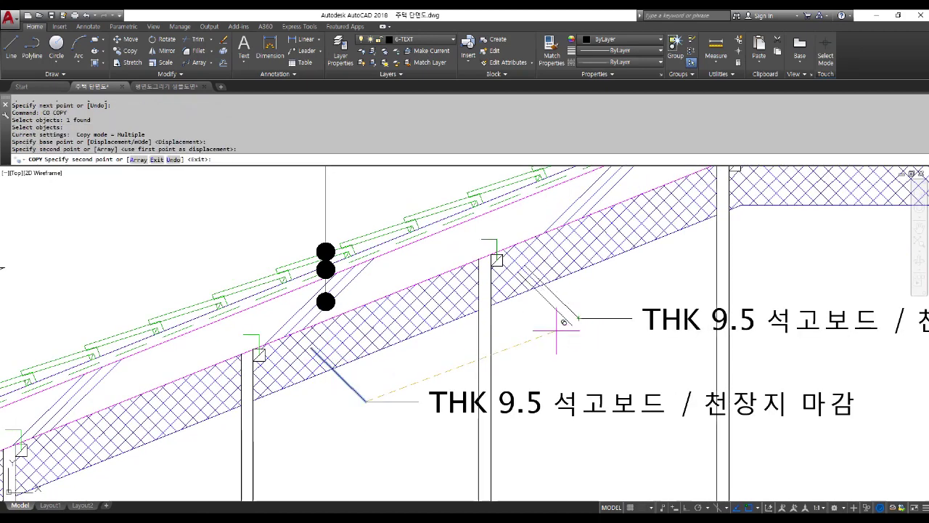
key(Escape)
key(Escape)
Move the upper attic label with its leader lines left so the diagonal's tip meets the small timber block atop the hanger.
text(m)
key(Return)
click(678, 353)
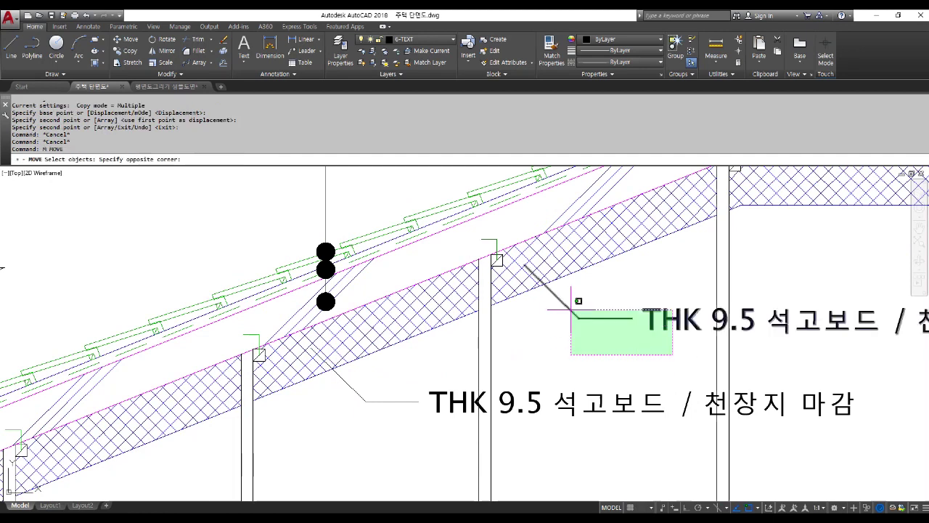
click(529, 272)
key(Return)
click(614, 340)
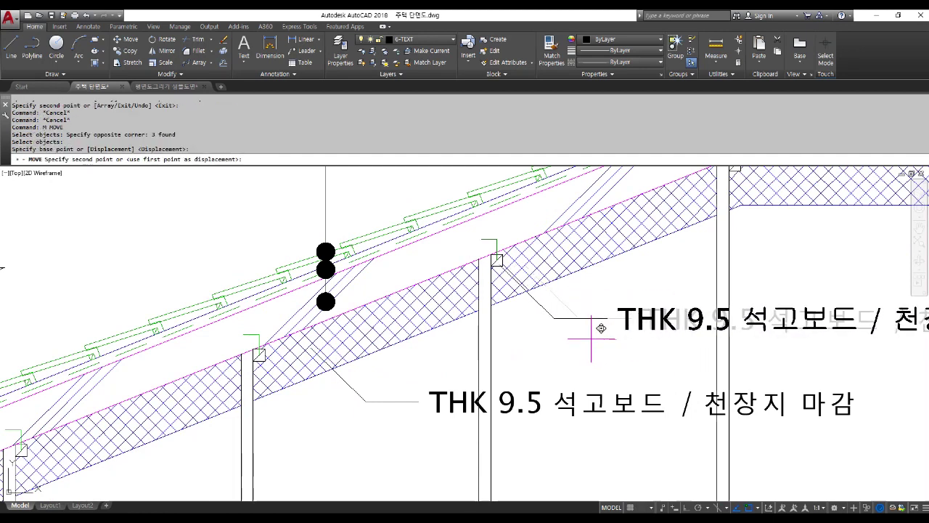
click(600, 327)
Copy the lowest black dot of the roof callout onto the upper attic leader's tip at the small timber block.
scroll(490, 339, down, 2)
scroll(489, 339, down, 2)
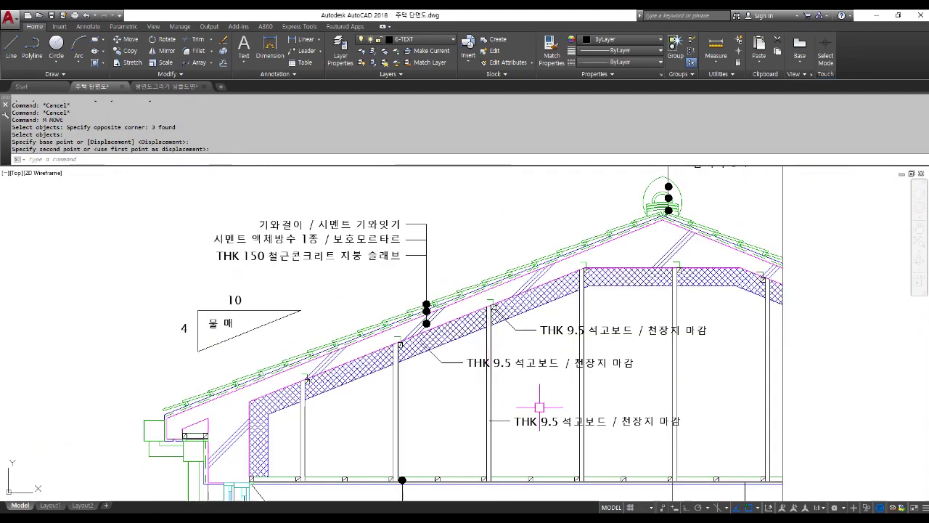
text(co)
key(Return)
scroll(428, 319, up, 5)
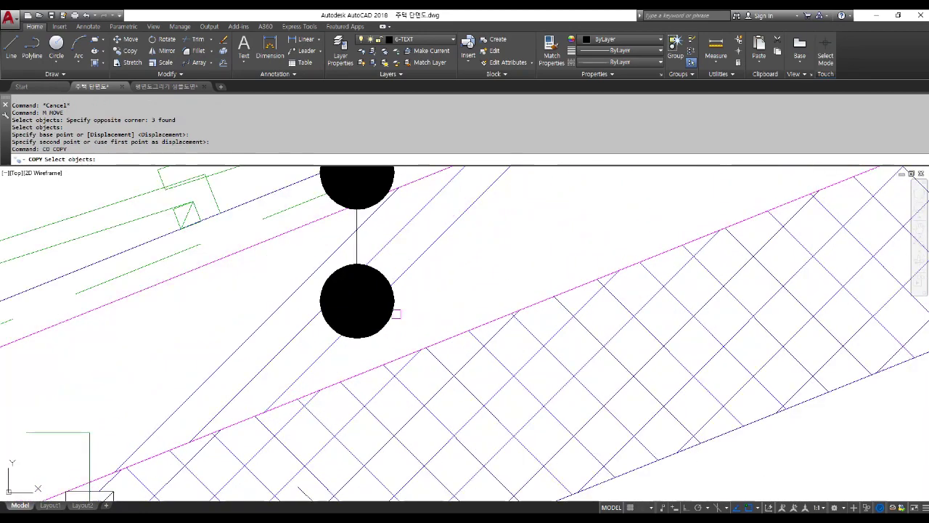
click(396, 314)
key(Return)
click(357, 302)
scroll(362, 295, down, 5)
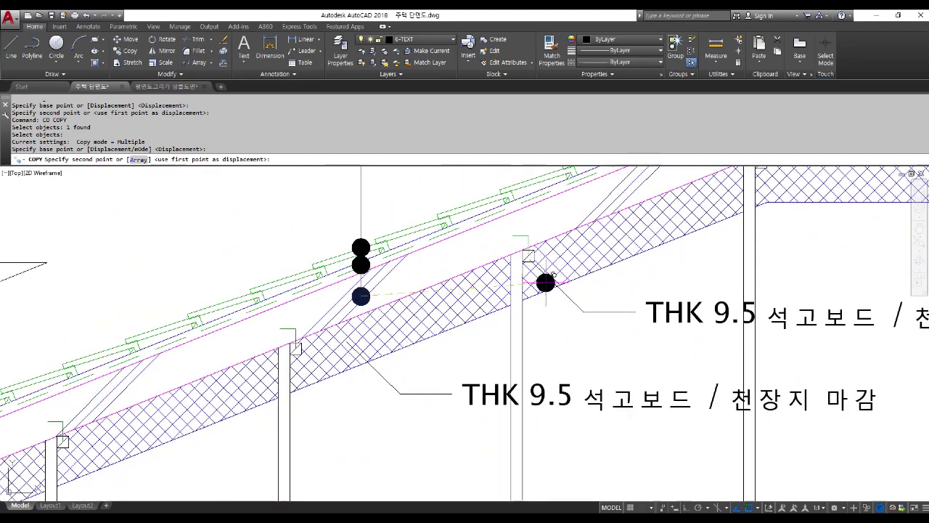
scroll(546, 282, up, 5)
click(531, 261)
Place further copies of the black dot on the insulation leader's tip and on the lowest attic leader's end at the hanger.
scroll(643, 227, down, 5)
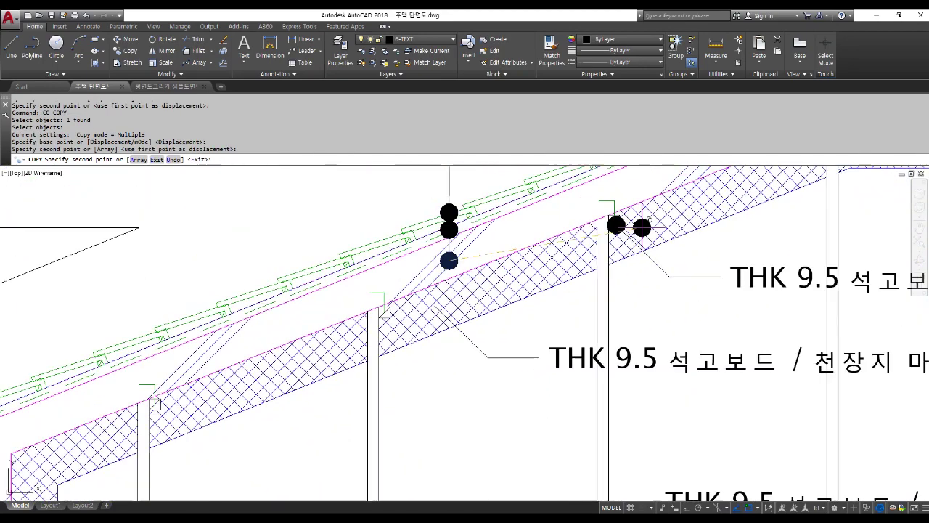
click(435, 306)
scroll(479, 242, down, 3)
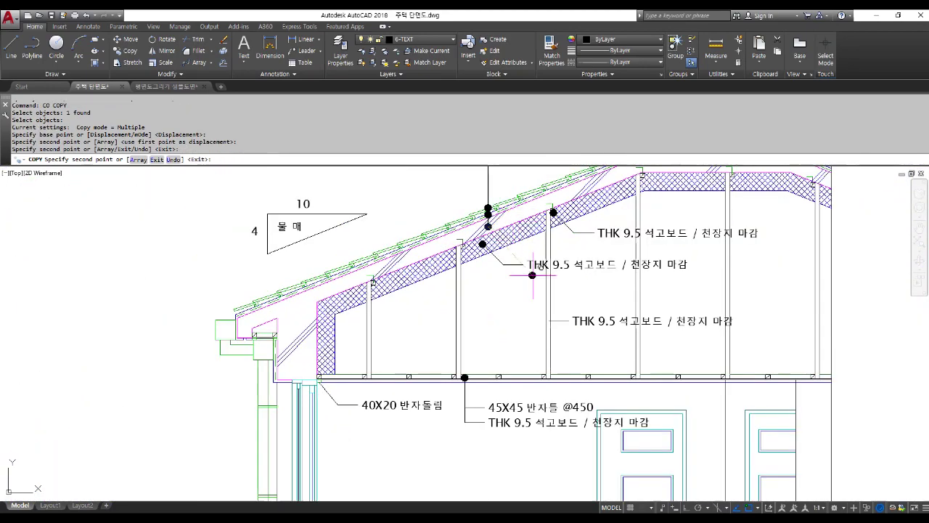
scroll(551, 320, up, 6)
click(529, 324)
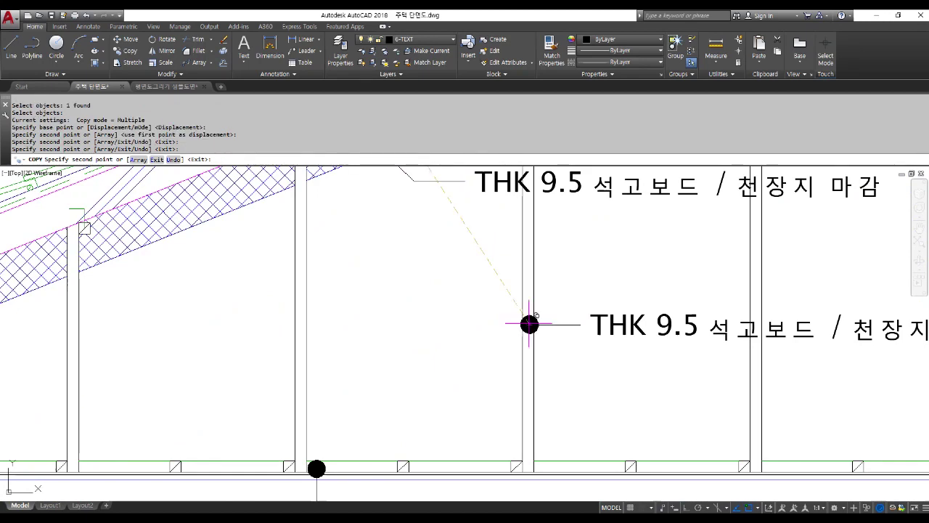
key(Return)
scroll(447, 355, down, 5)
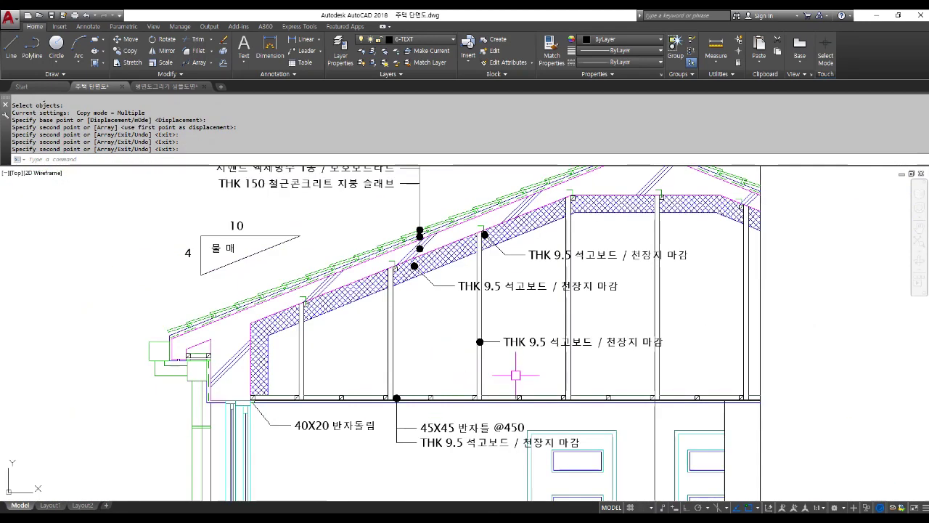
click(503, 345)
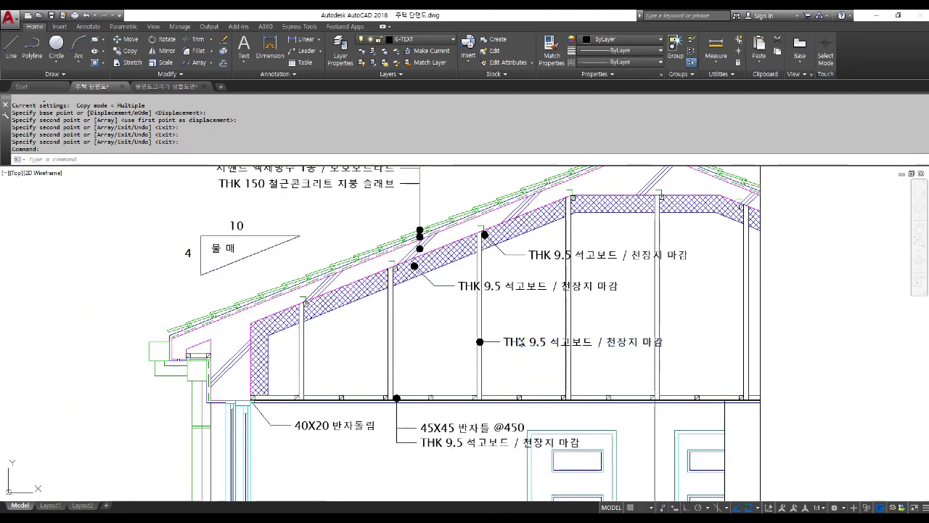
double_click(520, 342)
text(45X45 달대)
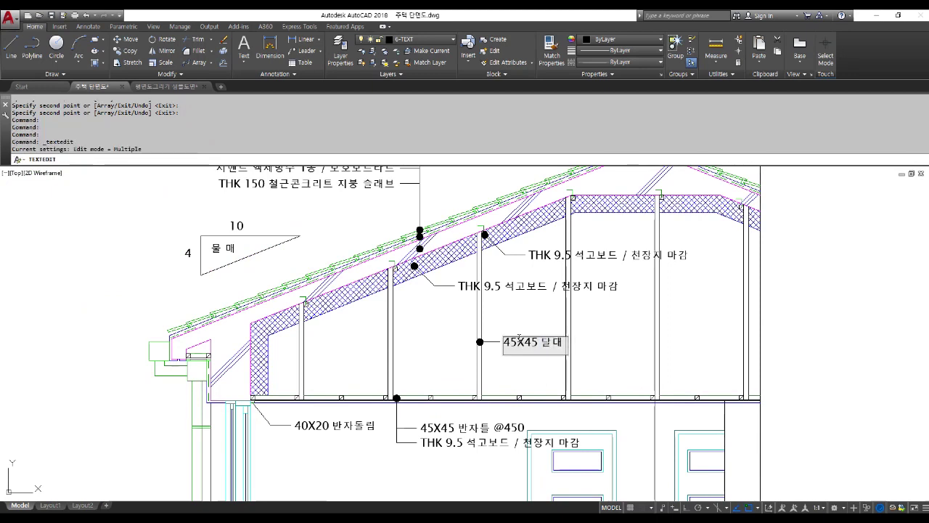
text( @900)
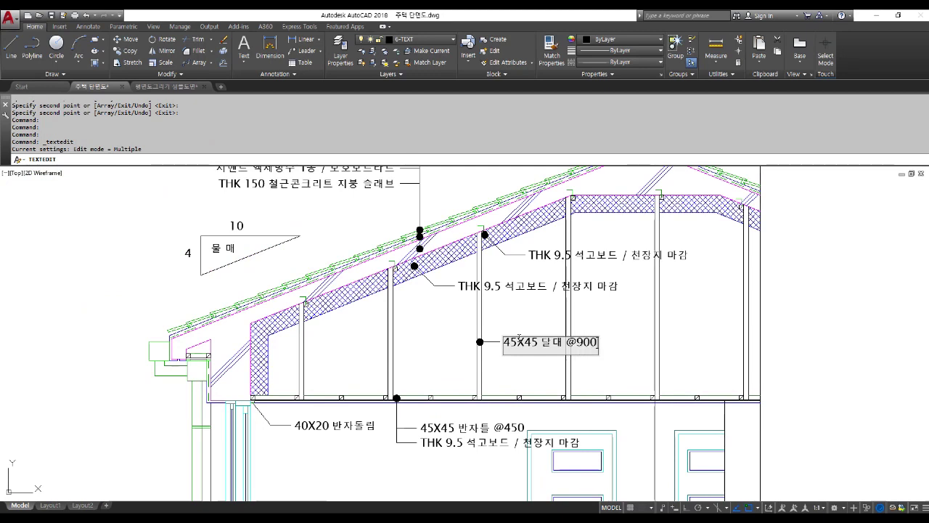
key(Return)
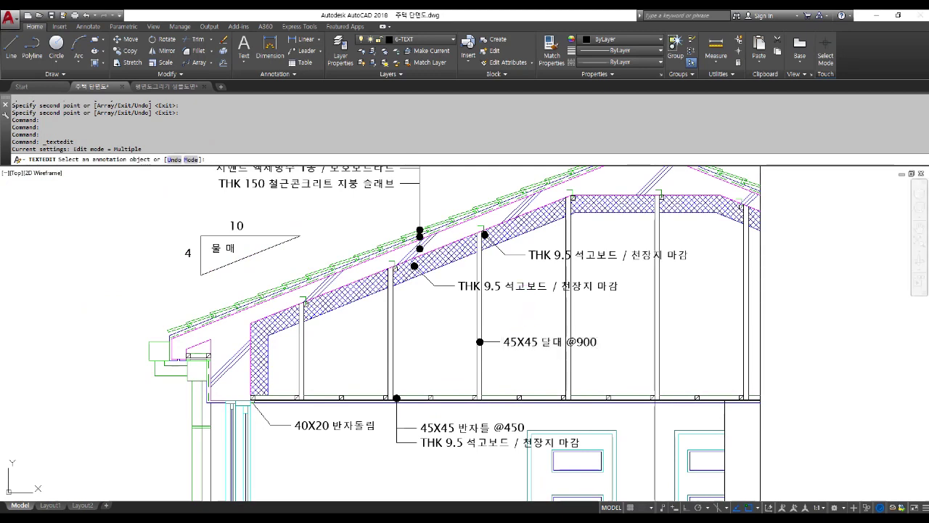
Change the label pointing at the roof insulation hatch to "THK 180 천장단열재(비드법 보온판 가등급)".
click(496, 289)
click(495, 287)
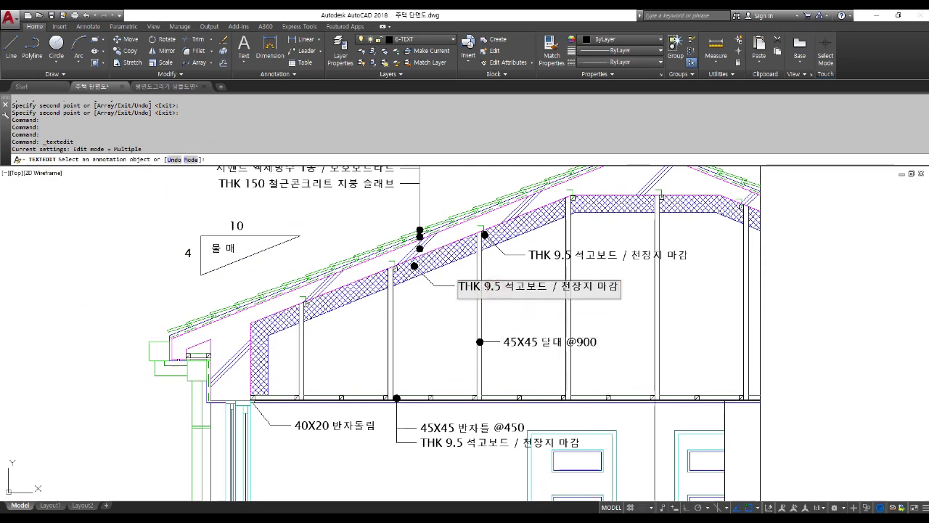
drag(485, 287, 619, 286)
text(180)
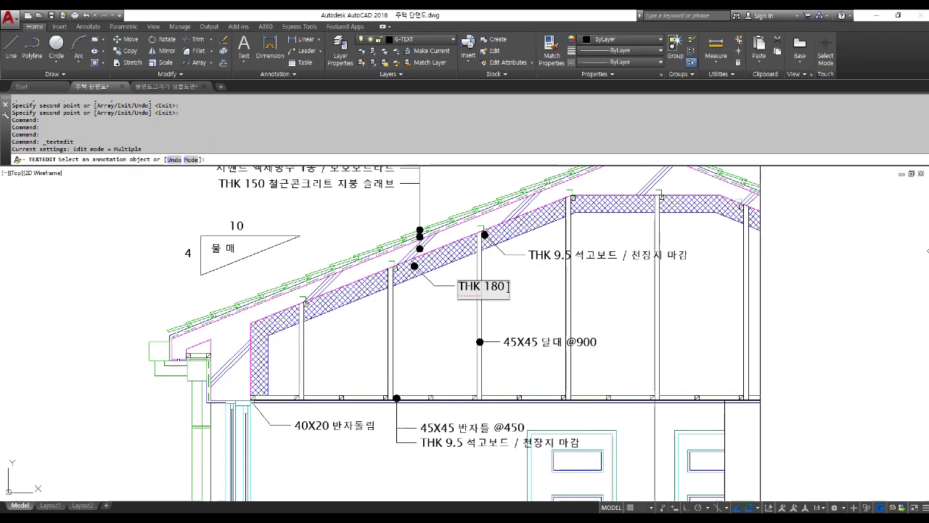
text( CJSW)
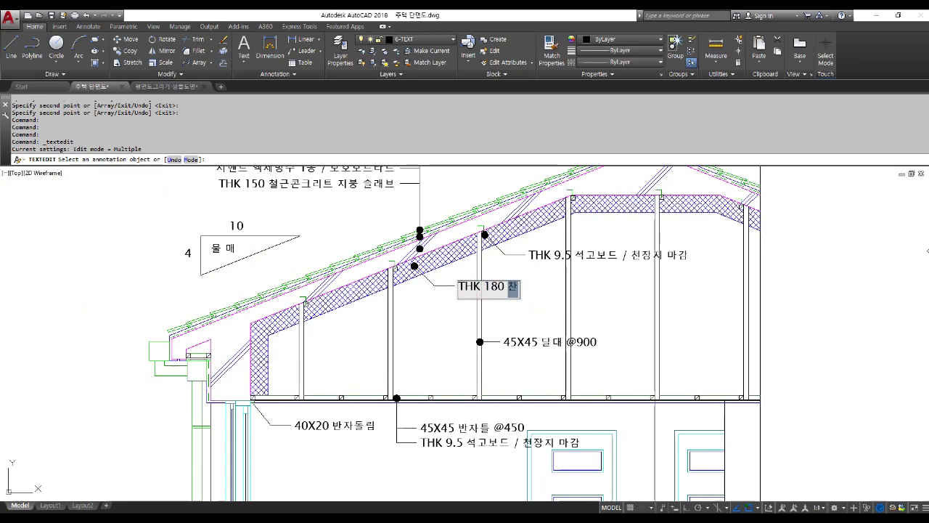
key(BackSpace)
text(처)
key(BackSpace)
key(BackSpace)
key(BackSpace)
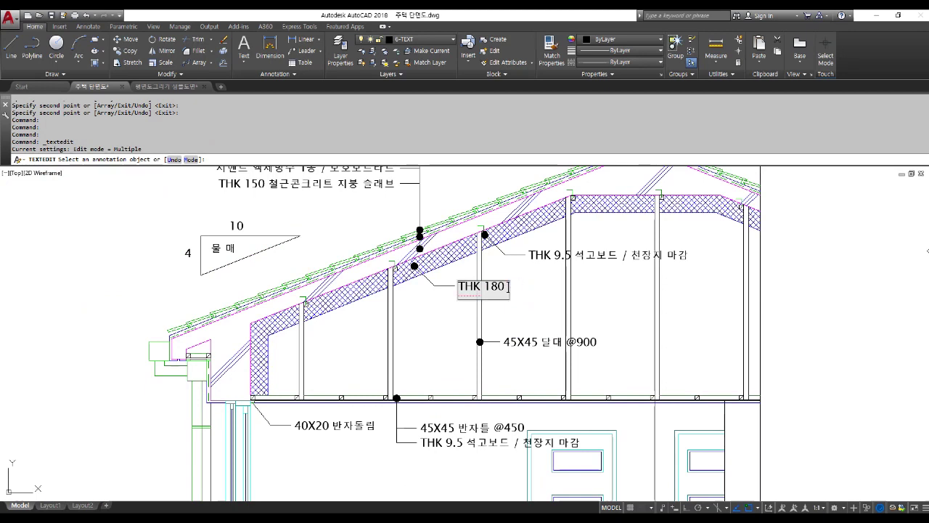
text(천장단어)
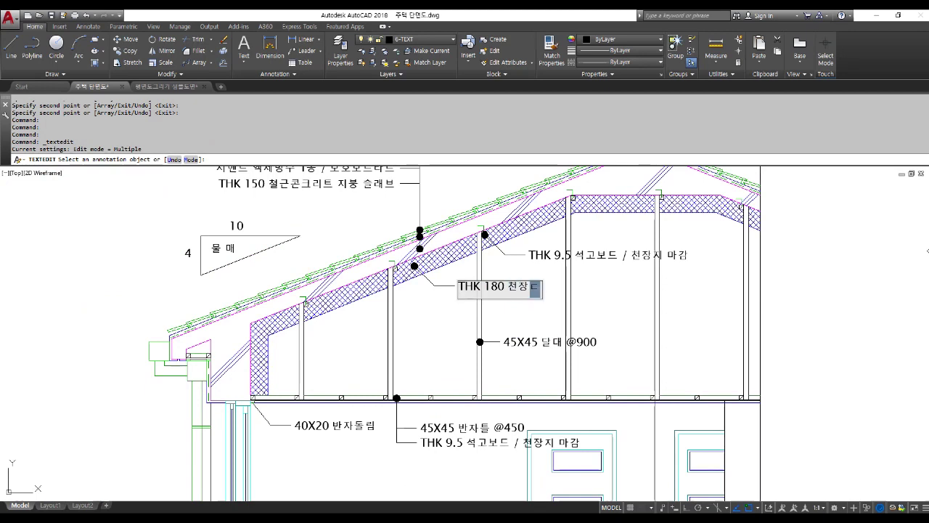
text(열재)
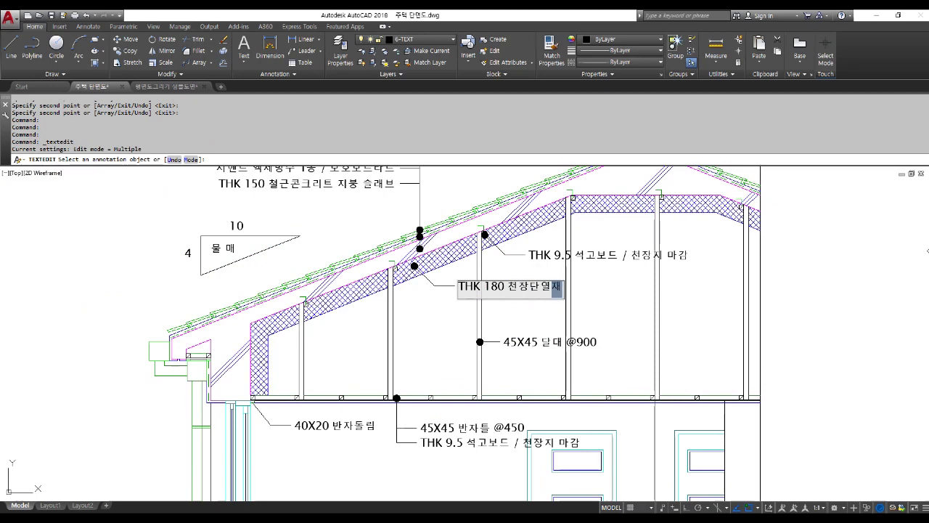
text(()
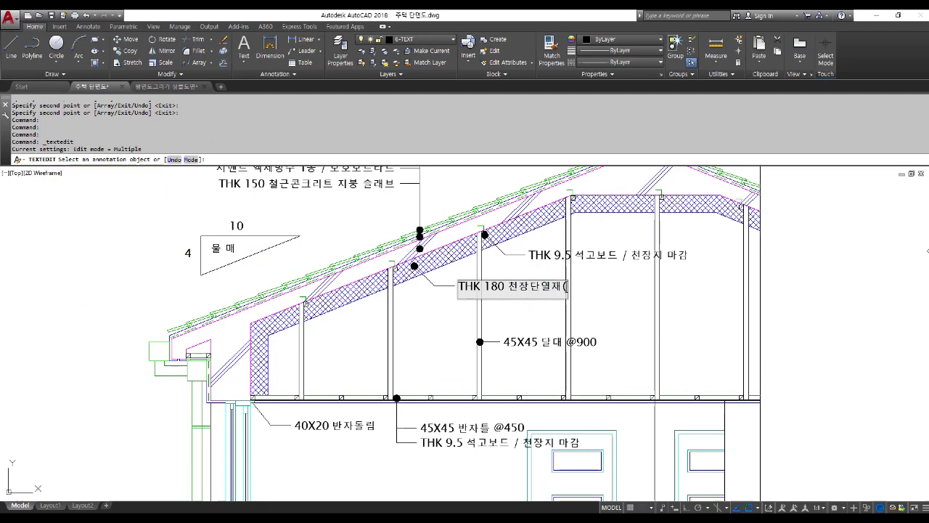
text(압추)
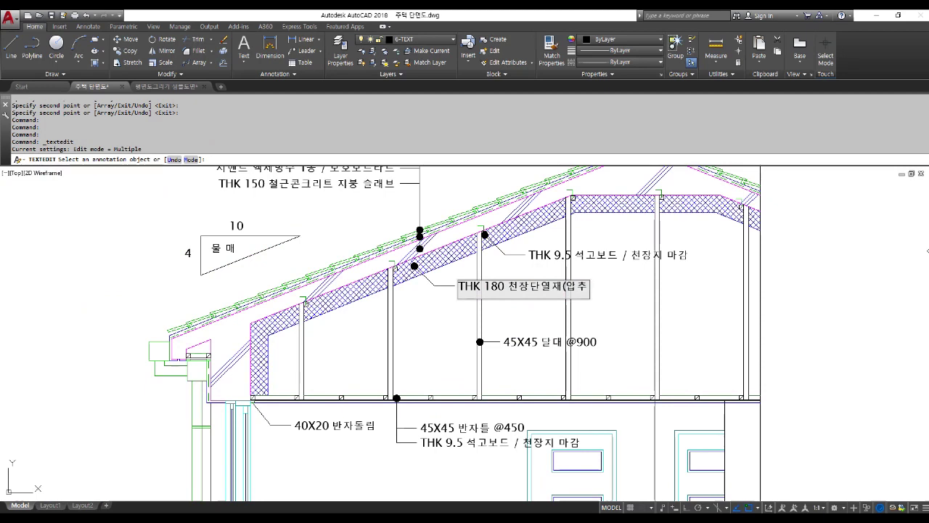
key(BackSpace)
key(BackSpace)
text(비)
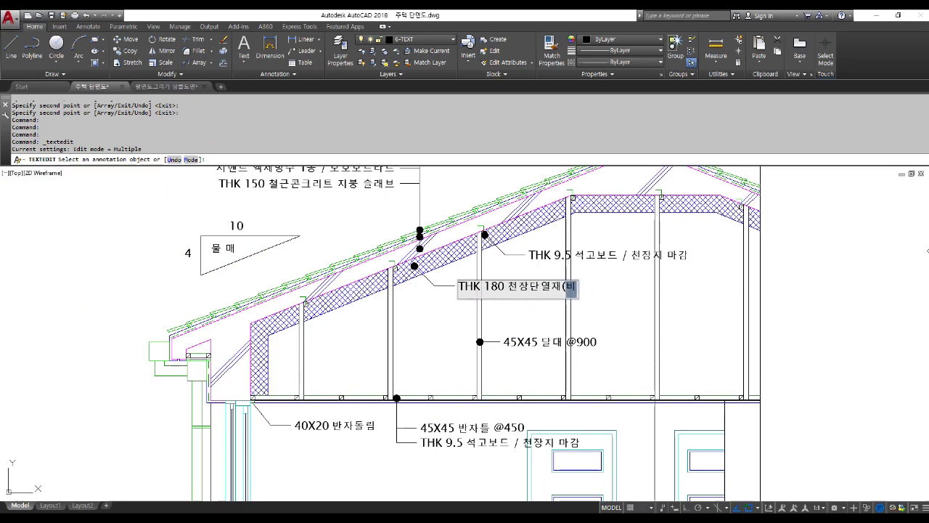
text(드법 ㅂ보온판)
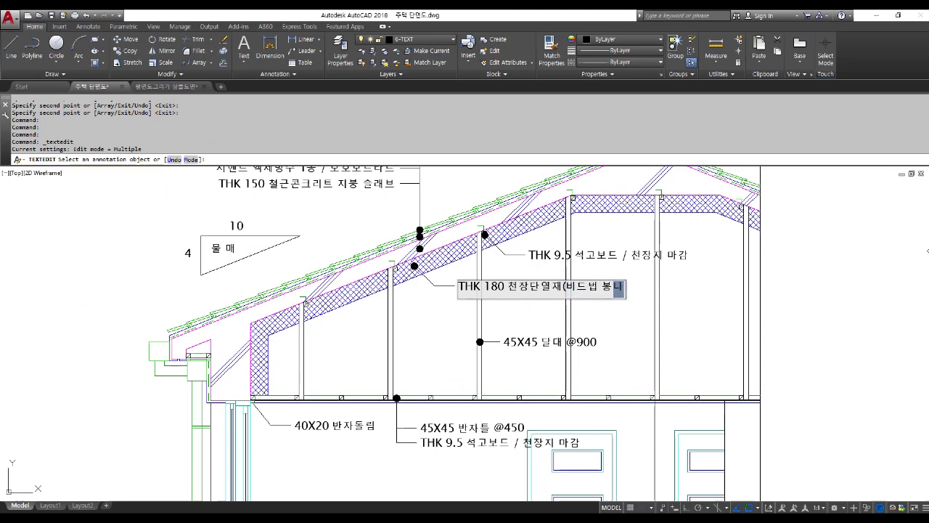
text( 가)
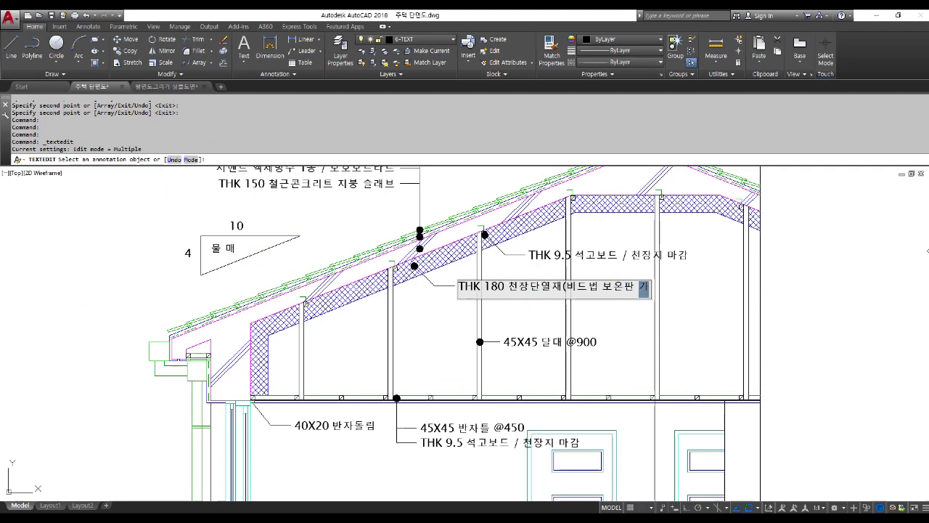
text(등급)
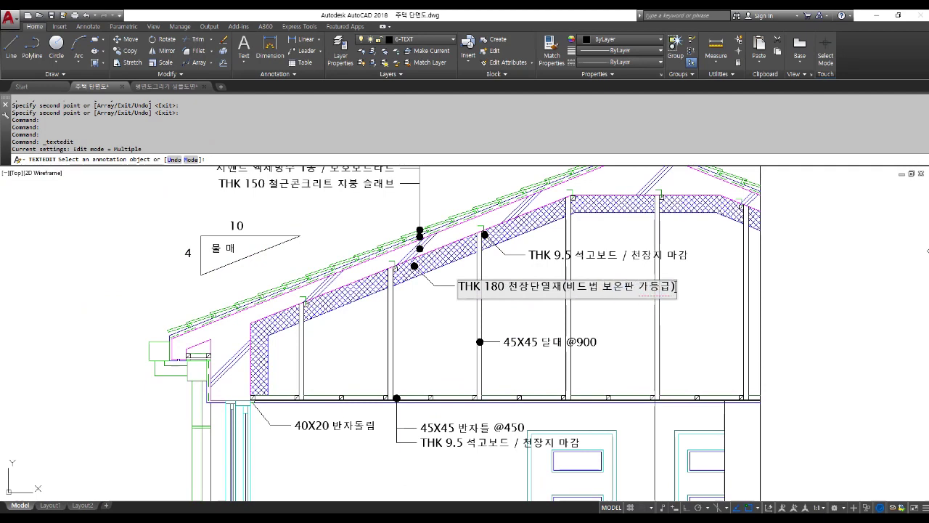
click(918, 346)
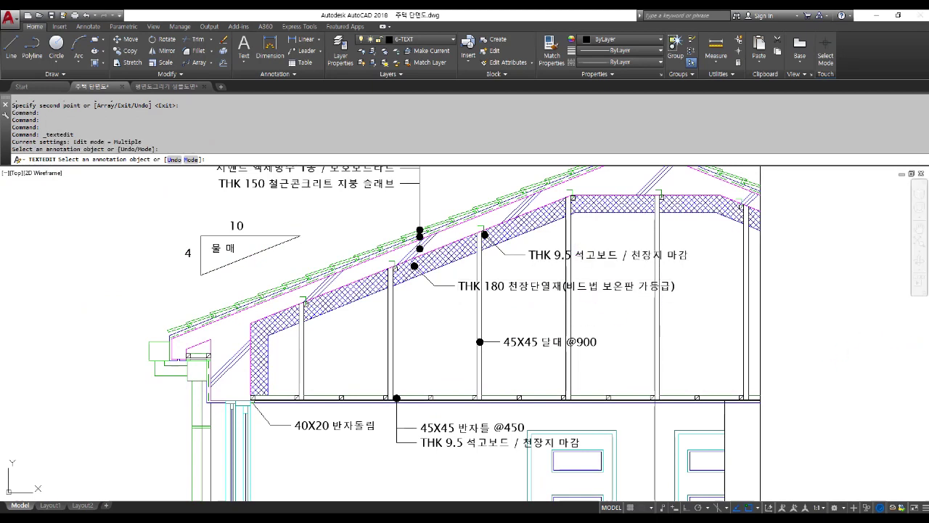
Change the uppermost attic label's text to "45X45 달대받이" and finish text editing.
click(588, 255)
text(45X)
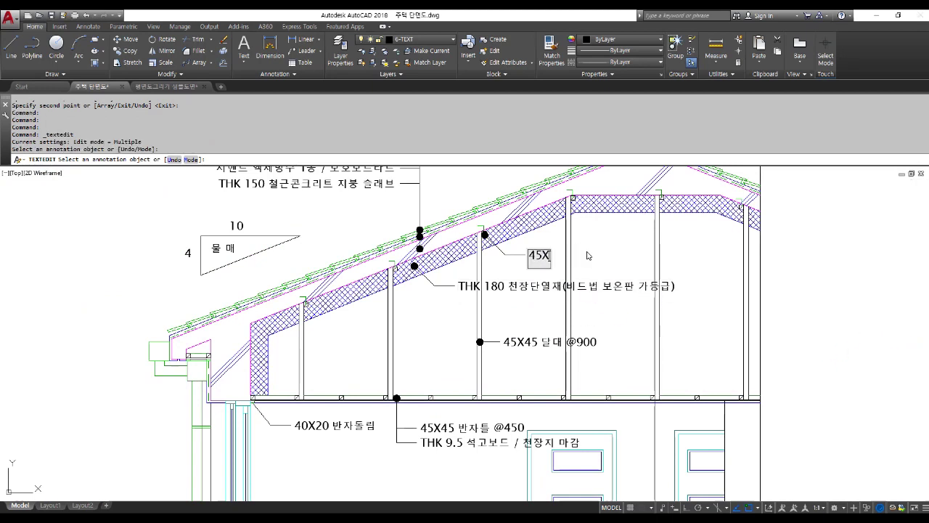
text(45 달대)
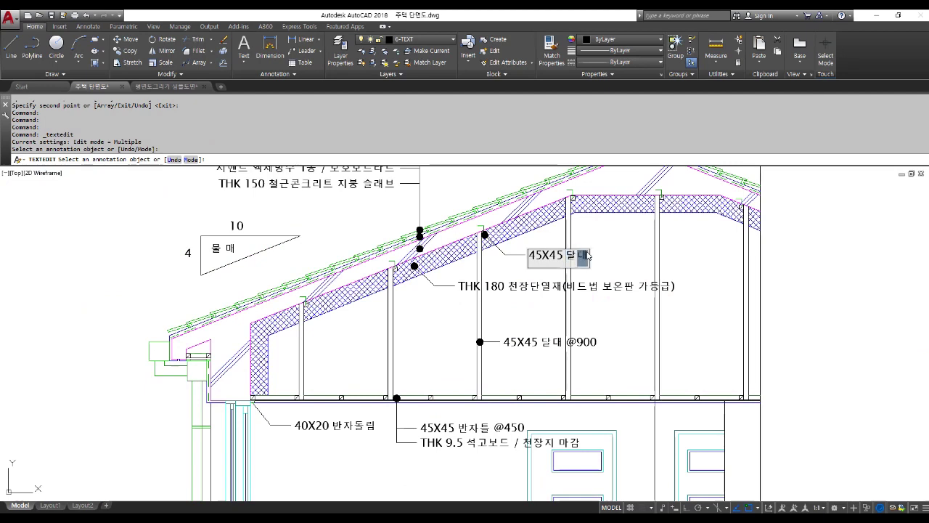
text(바)
text(받이)
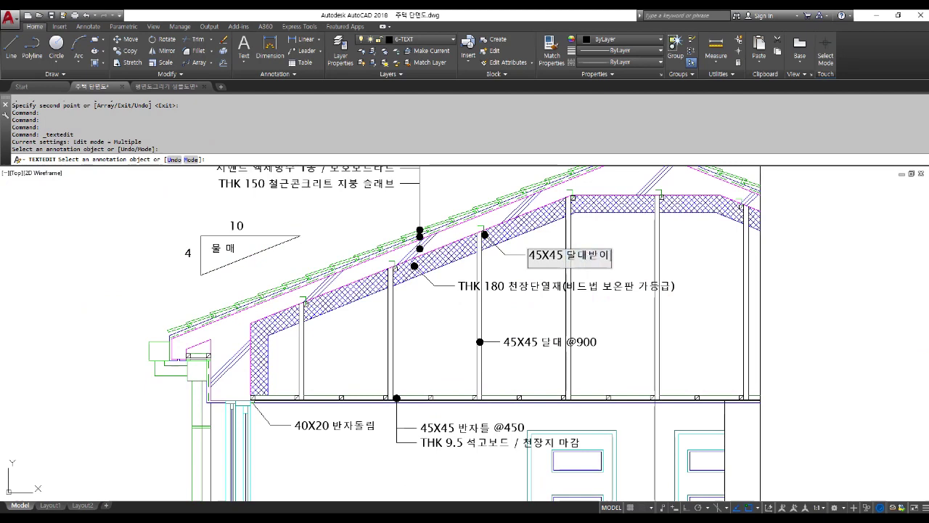
key(Return)
key(Escape)
key(Escape)
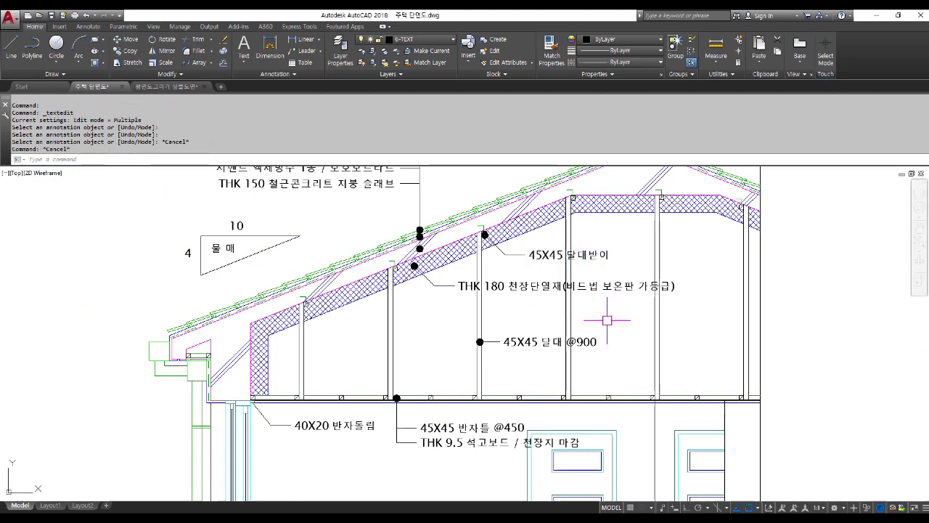
scroll(606, 335, down, 2)
middle_drag(604, 339, 588, 304)
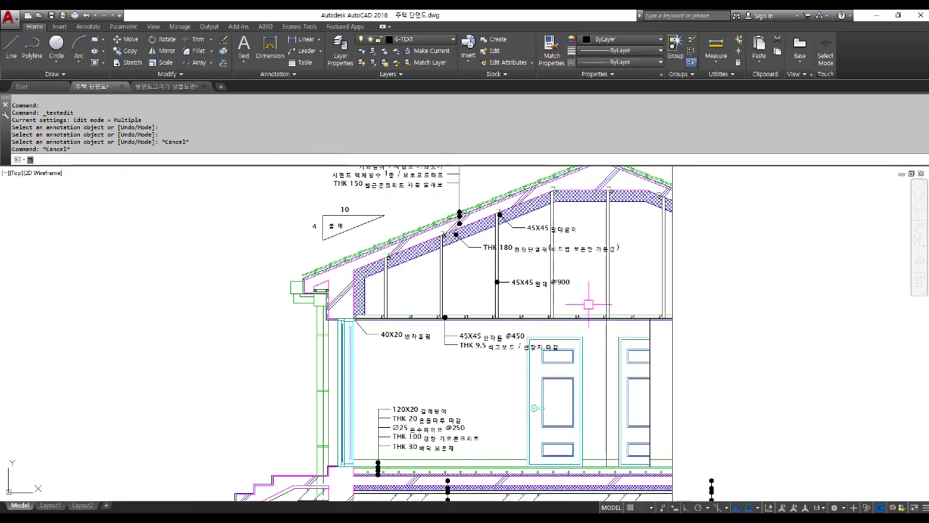
key(Escape)
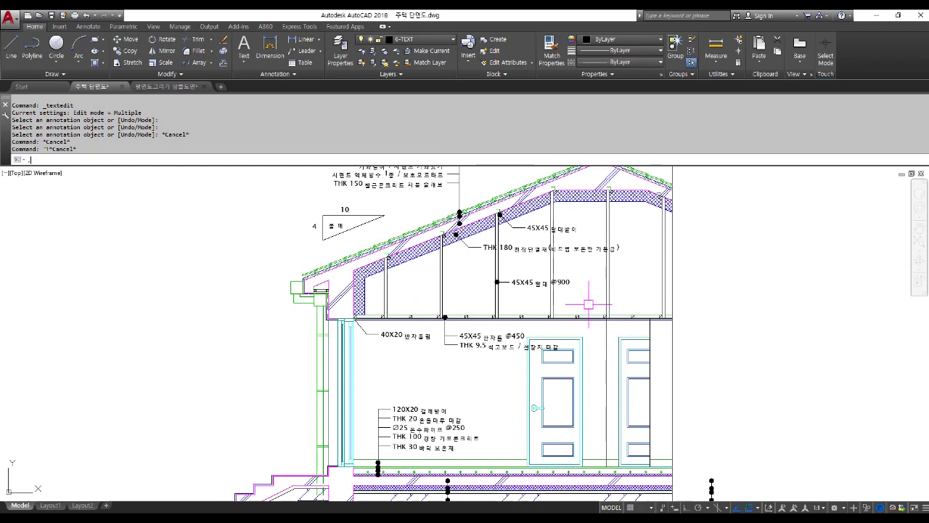
key(Escape)
key(Escape)
text(T)
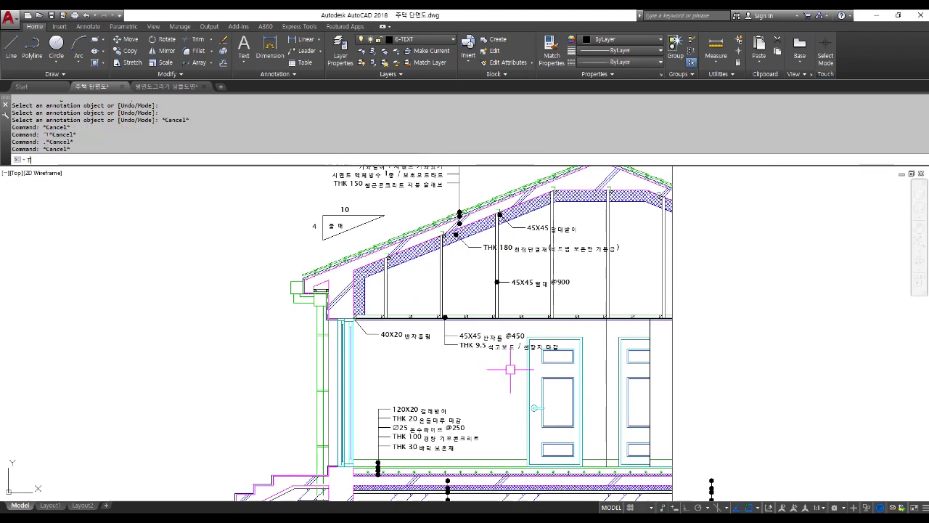
text(R)
key(space)
key(space)
click(547, 283)
scroll(547, 283, up, 6)
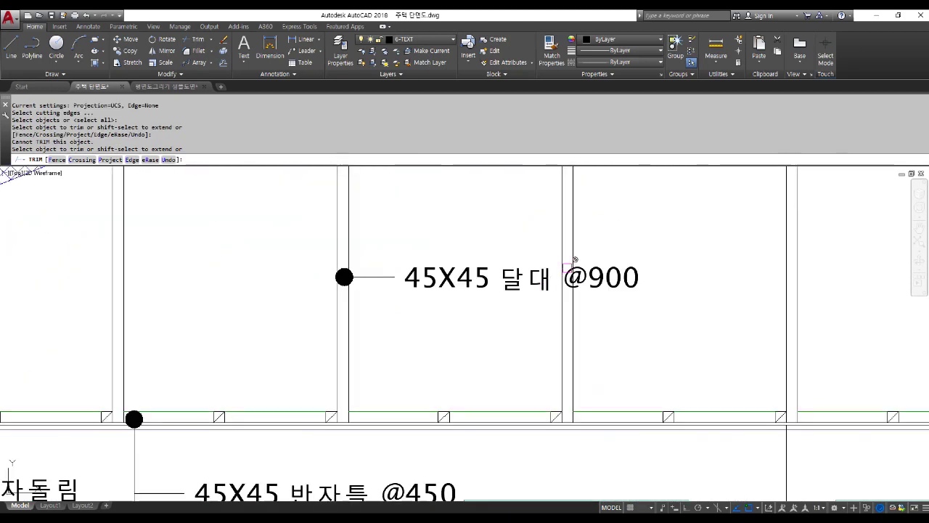
click(561, 266)
click(573, 265)
click(574, 261)
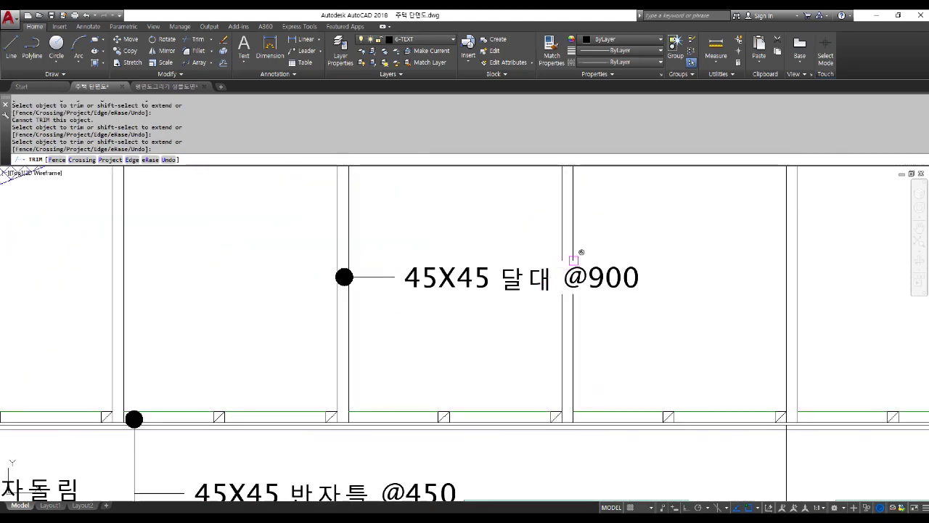
Trim the two pairs of hanger lines crossing the start and middle of the "THK 180 천장단열재(비드법 보온판 가등급)" label.
scroll(485, 440, down, 2)
click(530, 252)
scroll(527, 244, up, 4)
click(539, 263)
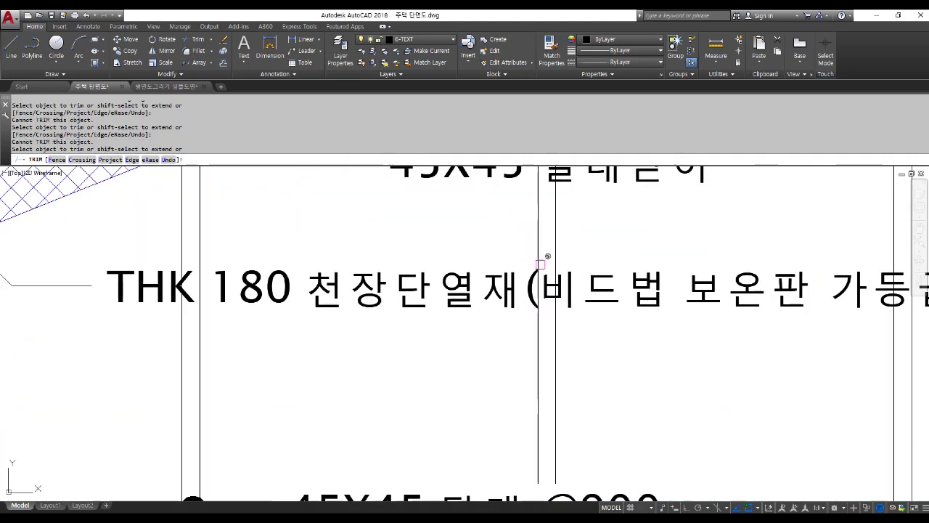
click(539, 263)
click(557, 262)
click(186, 263)
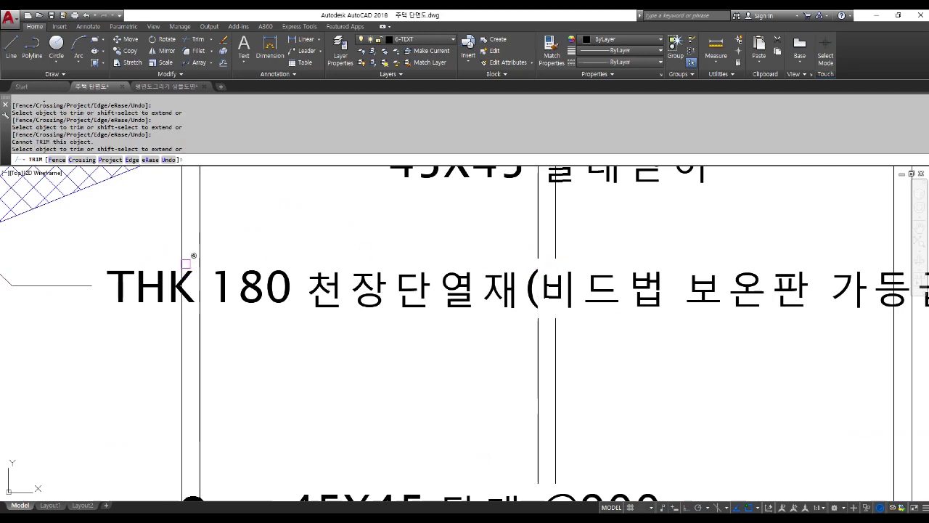
click(188, 262)
click(201, 265)
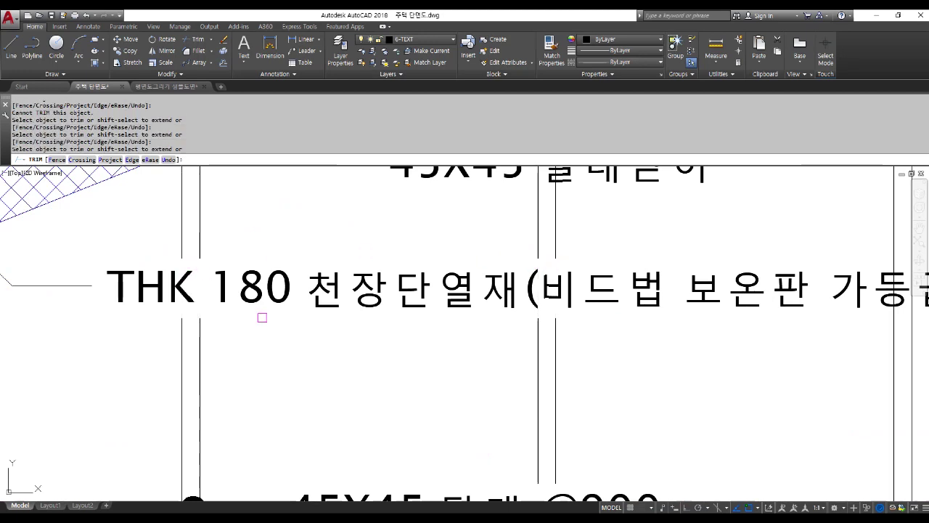
Trim the two hanger lines where they pass through the "45X45 달대받이" label and end the trim.
scroll(333, 358, down, 2)
click(406, 294)
click(452, 238)
scroll(451, 236, up, 2)
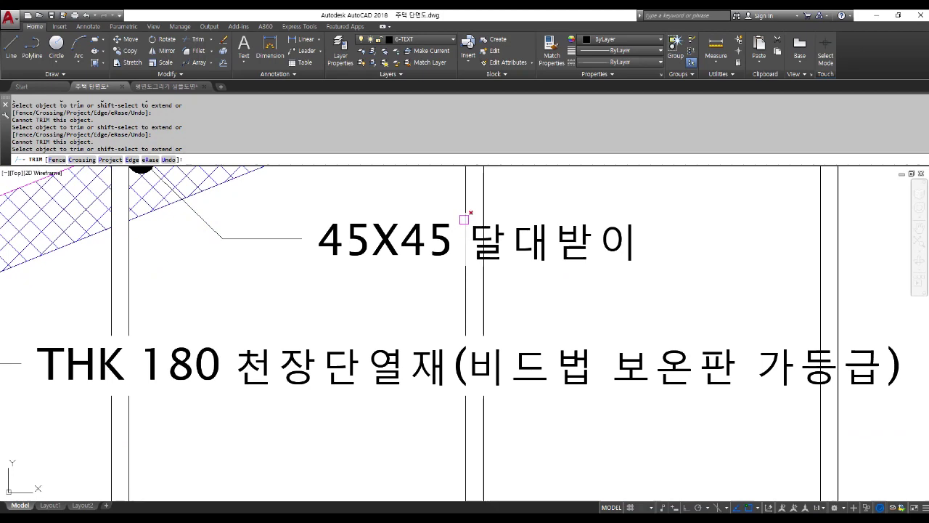
click(465, 218)
click(486, 216)
scroll(485, 234, down, 2)
key(space)
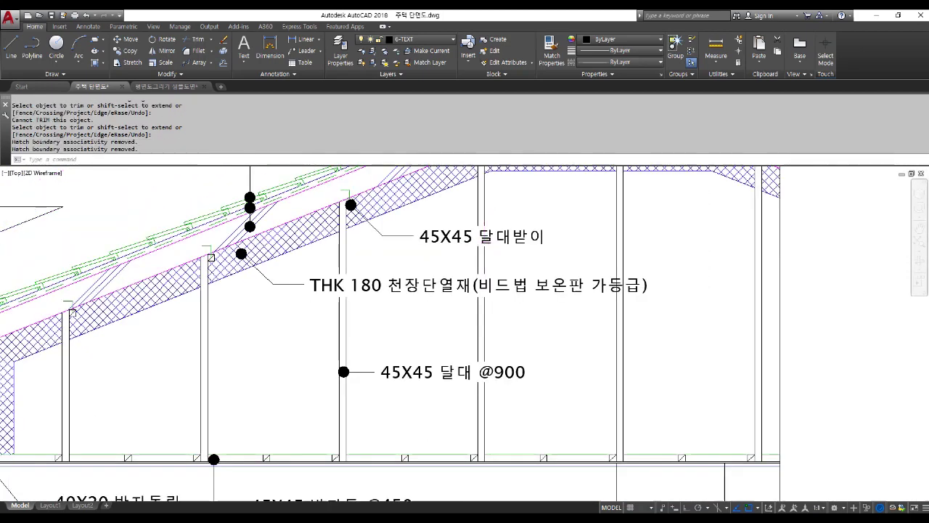
Trim the pair of hanger lines crossing the "가등급" end of the ceiling insulation label.
scroll(487, 251, down, 2)
text(tr)
key(space)
key(space)
click(577, 267)
scroll(579, 266, up, 2)
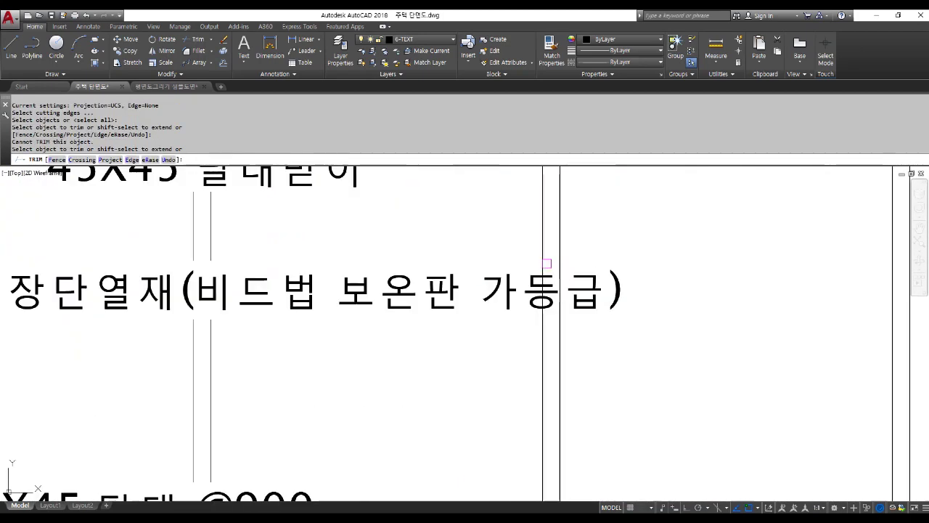
click(544, 263)
click(559, 263)
click(559, 266)
click(559, 263)
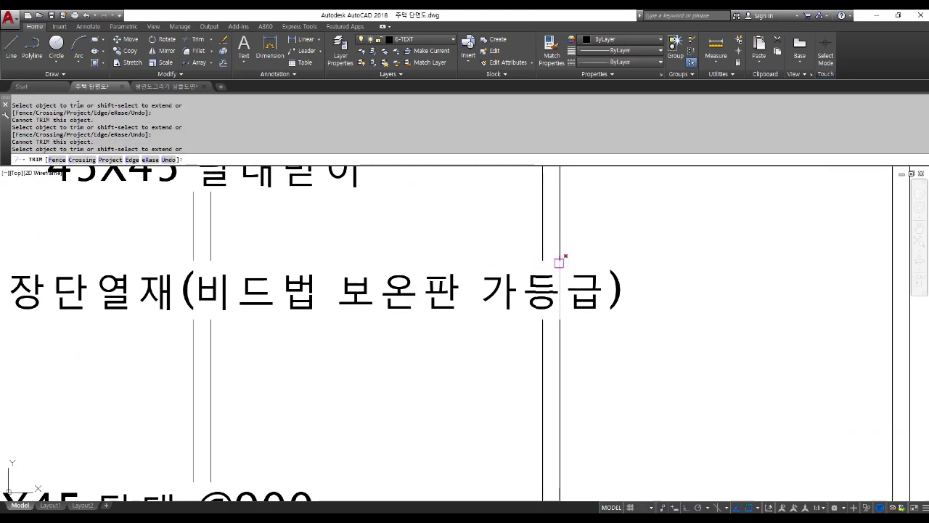
scroll(561, 263, down, 5)
key(space)
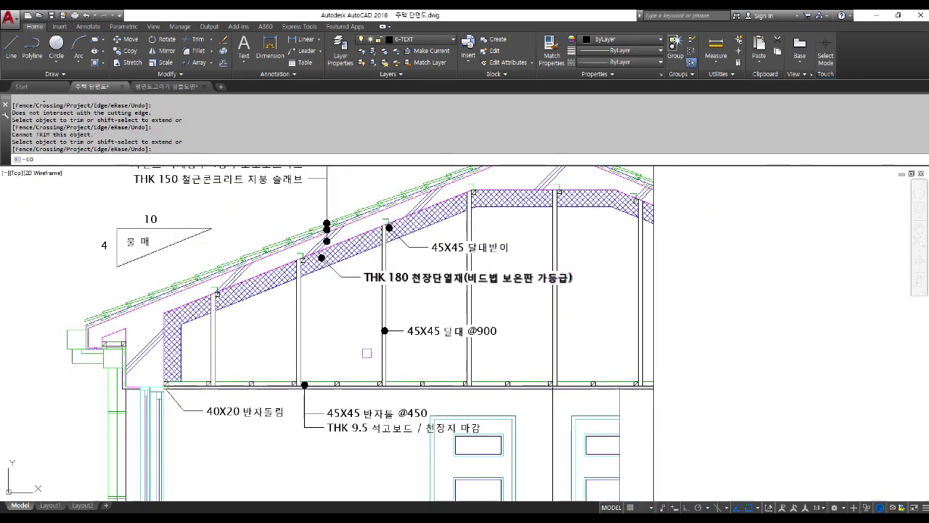
text(co)
key(space)
click(359, 316)
click(549, 342)
key(space)
click(406, 331)
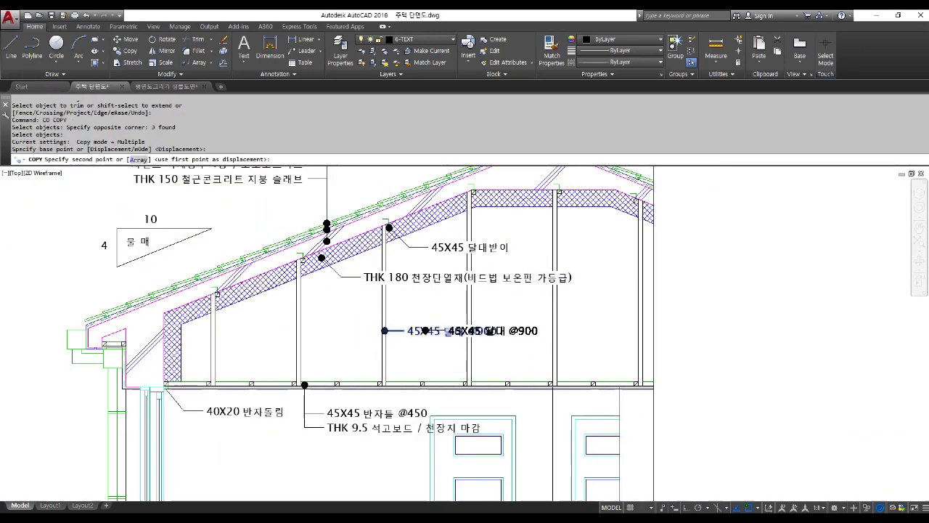
scroll(454, 331, down, 3)
scroll(272, 333, up, 4)
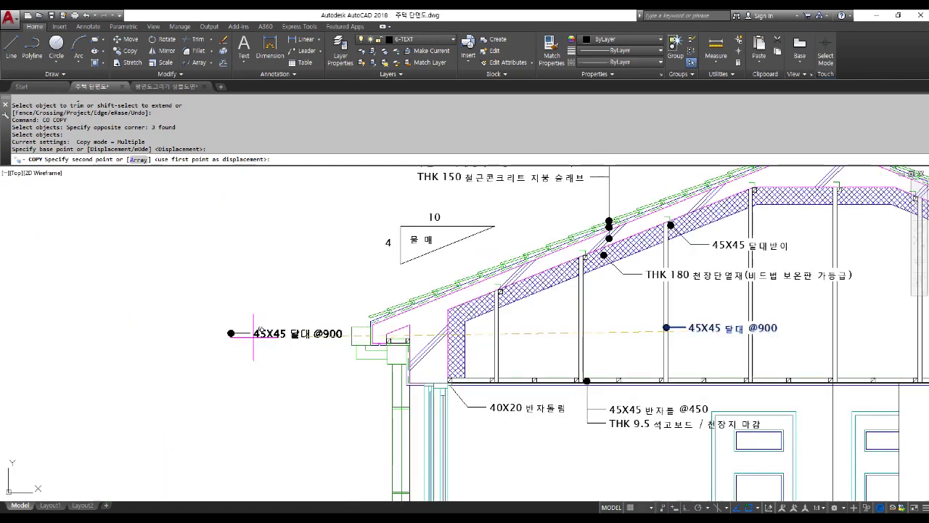
click(253, 335)
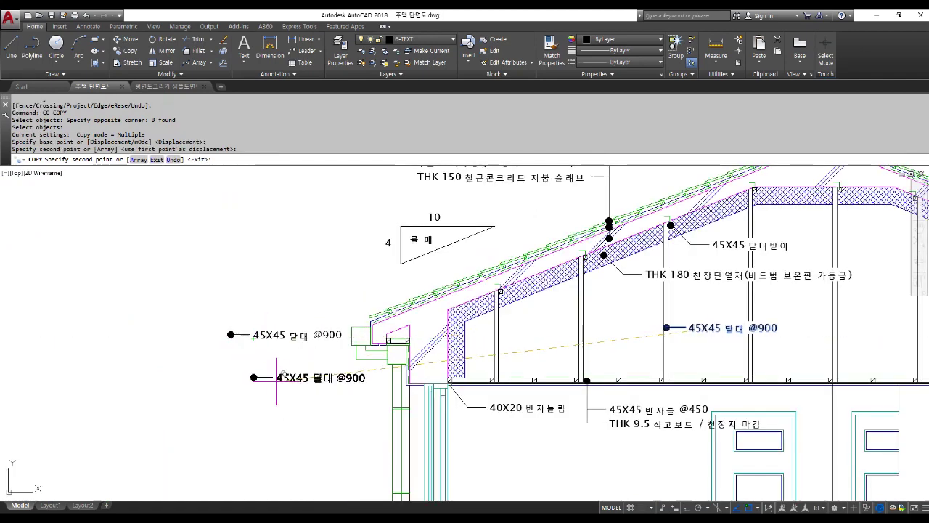
click(287, 379)
scroll(287, 379, down, 2)
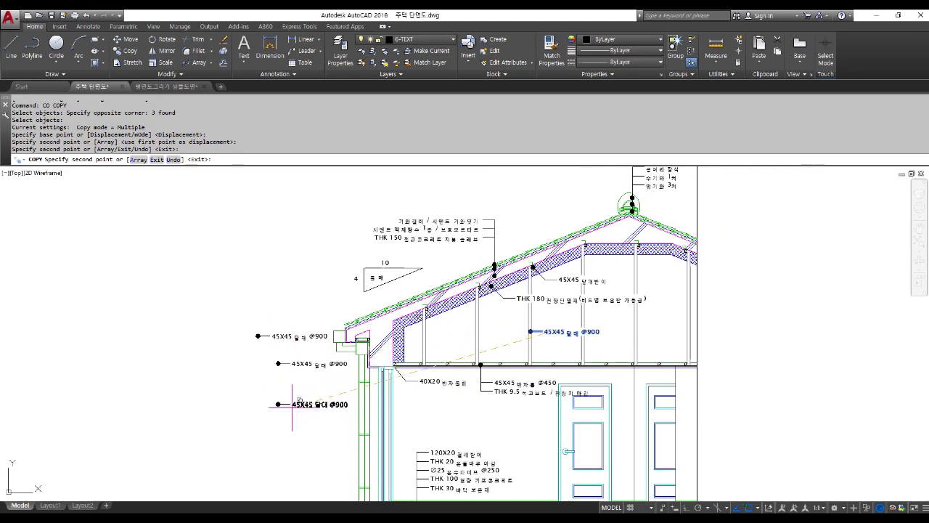
click(300, 407)
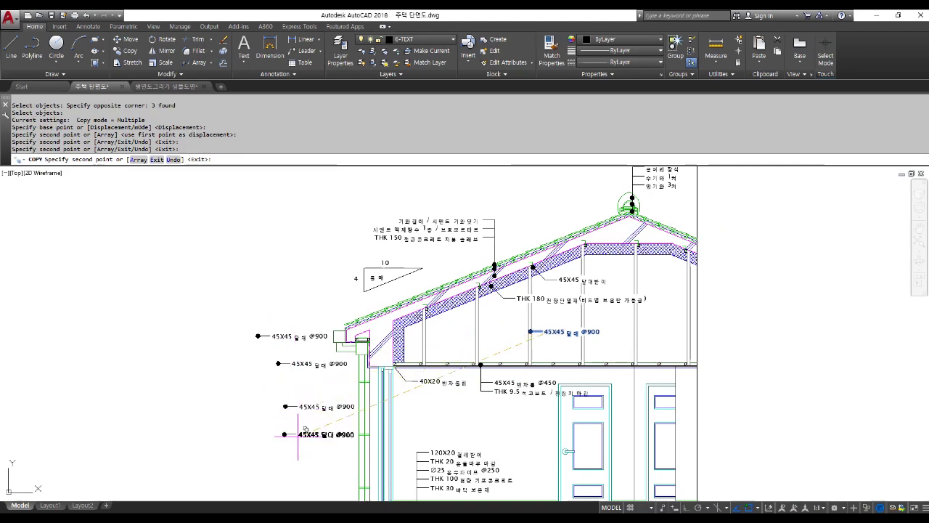
click(298, 434)
key(Return)
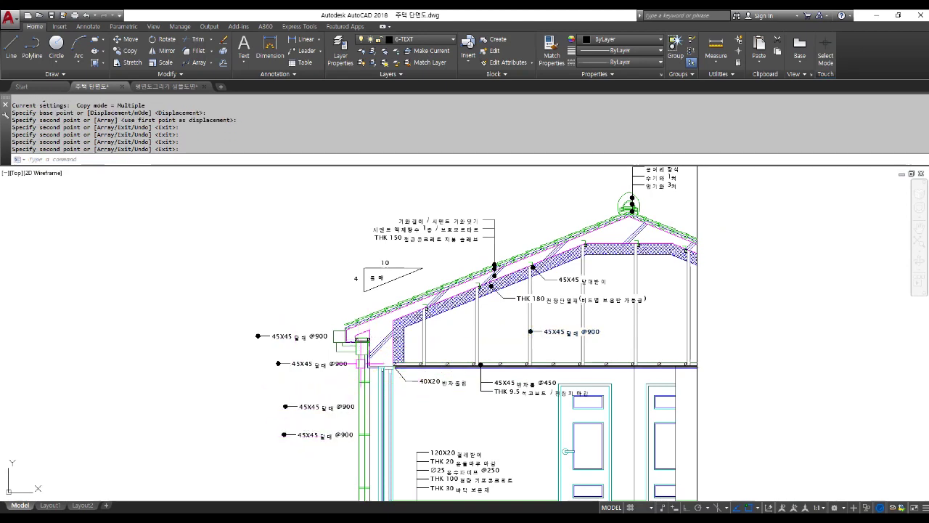
Change the text of the uppermost copied label beside the eave gutter to "처마홈통".
scroll(289, 345, up, 4)
scroll(288, 329, down, 2)
middle_drag(338, 299, 344, 284)
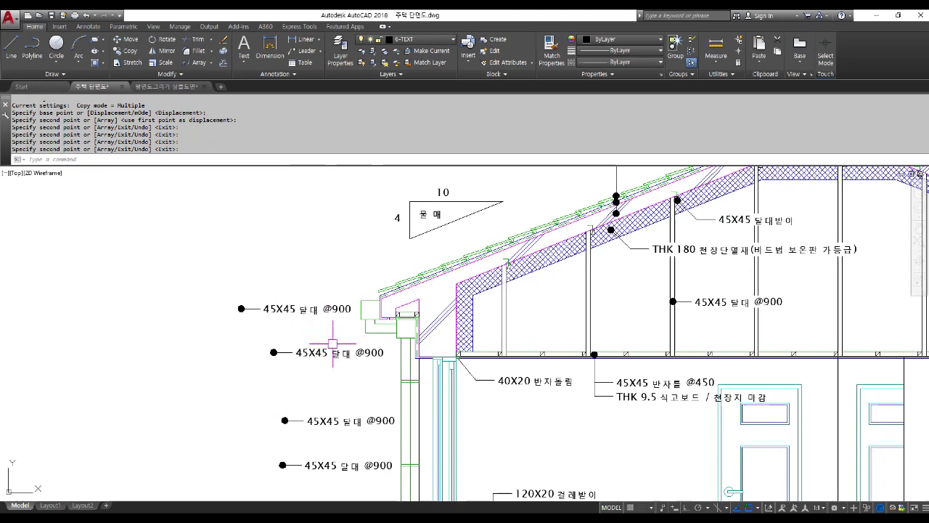
key(Return)
click(301, 309)
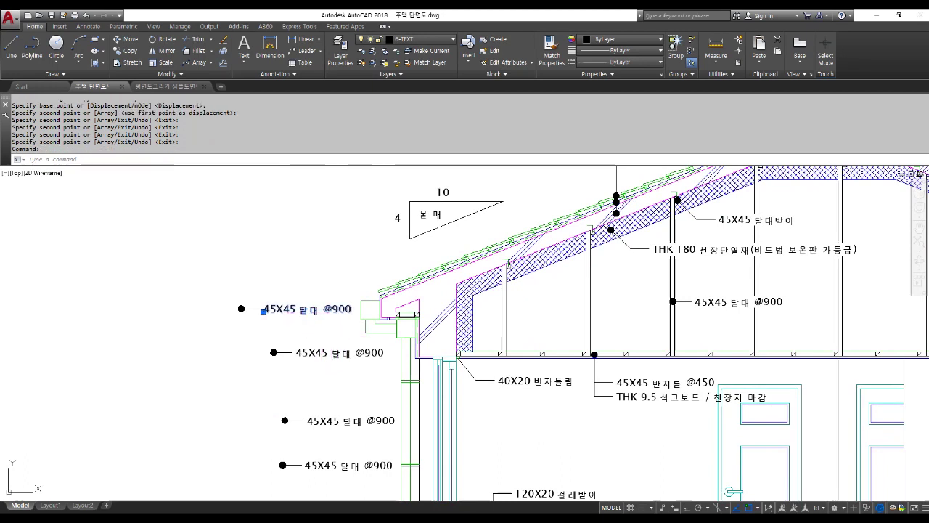
double_click(306, 310)
text(처마홈)
key(BackSpace)
key(BackSpace)
key(BackSpace)
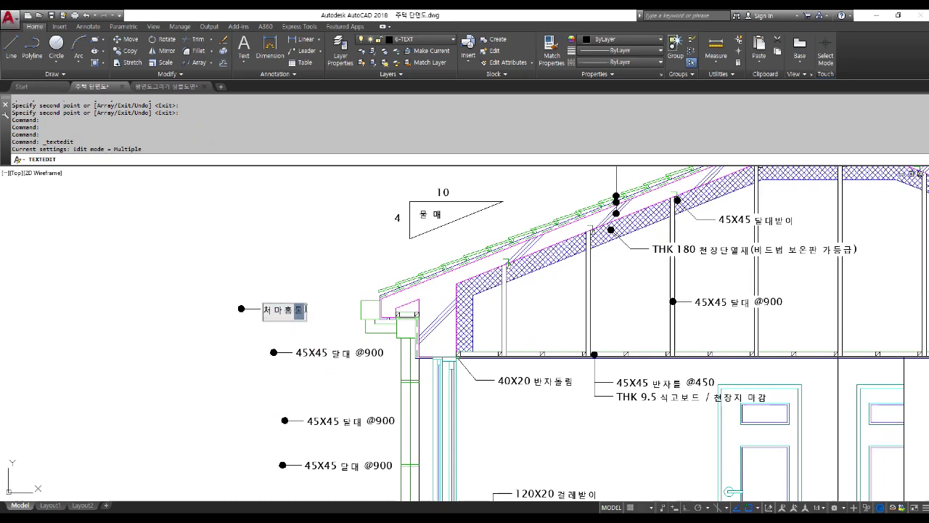
key(Return)
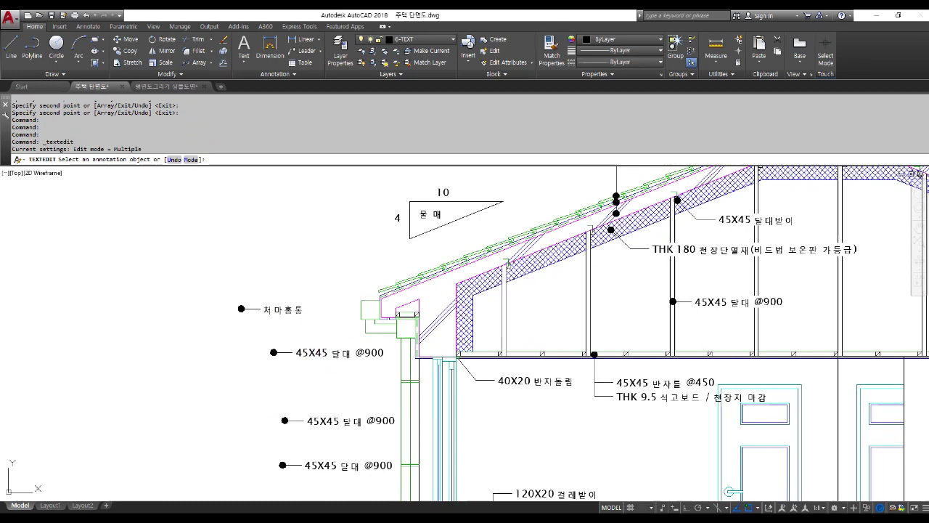
Change the second copied label's text to "모임홈통" and the third's to "∅100 선홈통".
click(314, 351)
text(모임홈통)
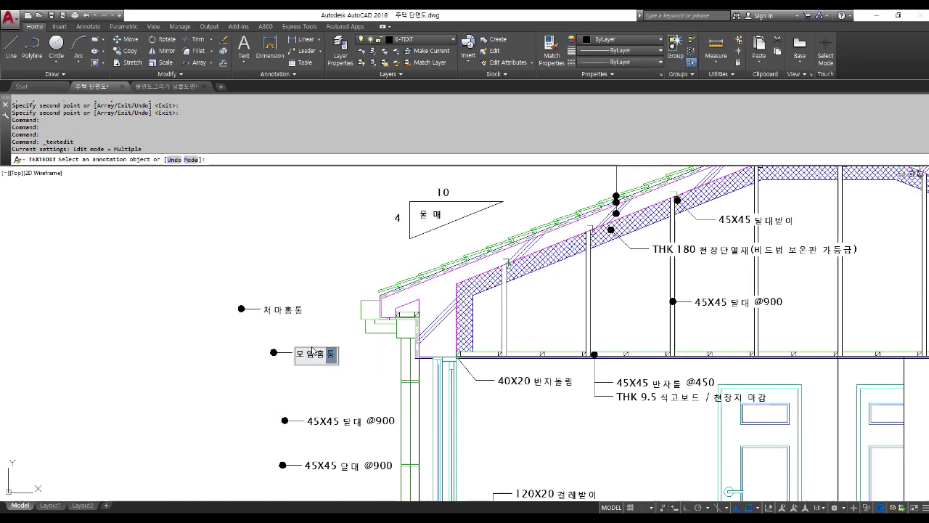
key(Return)
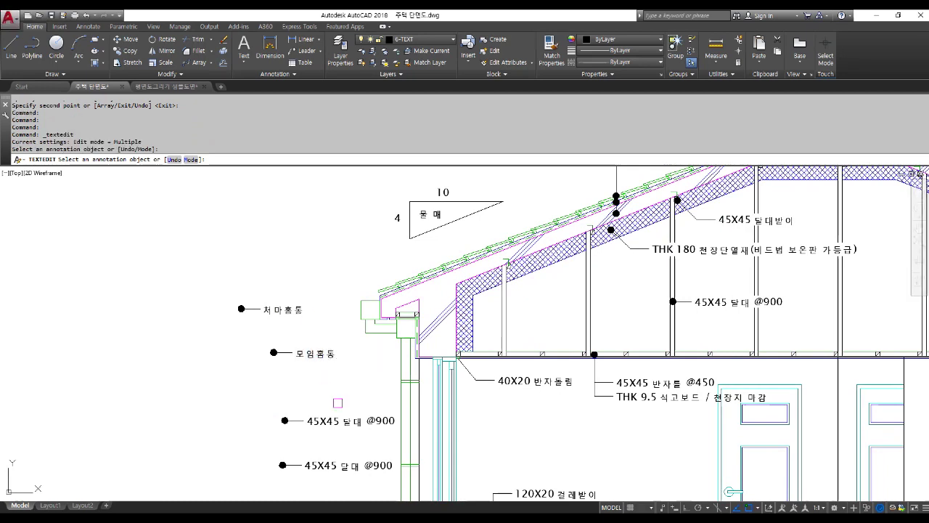
click(330, 419)
text(5)
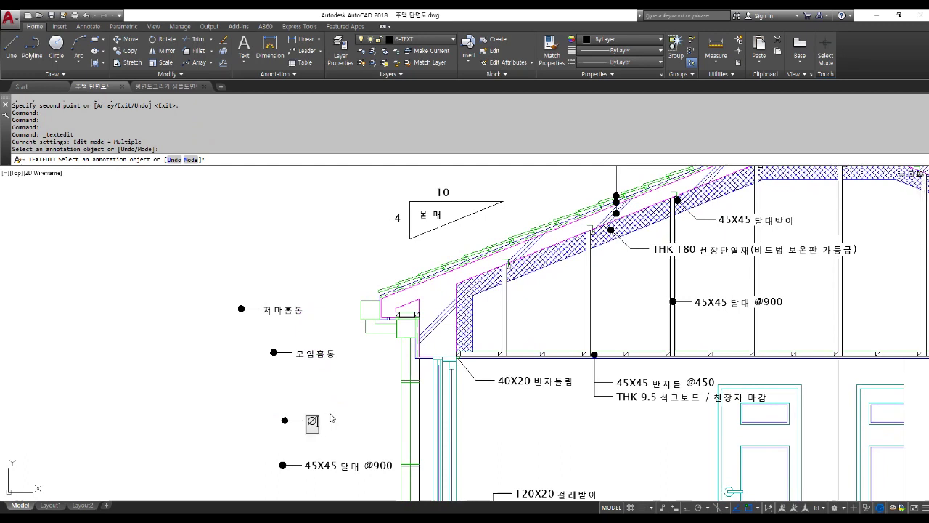
text( 선)
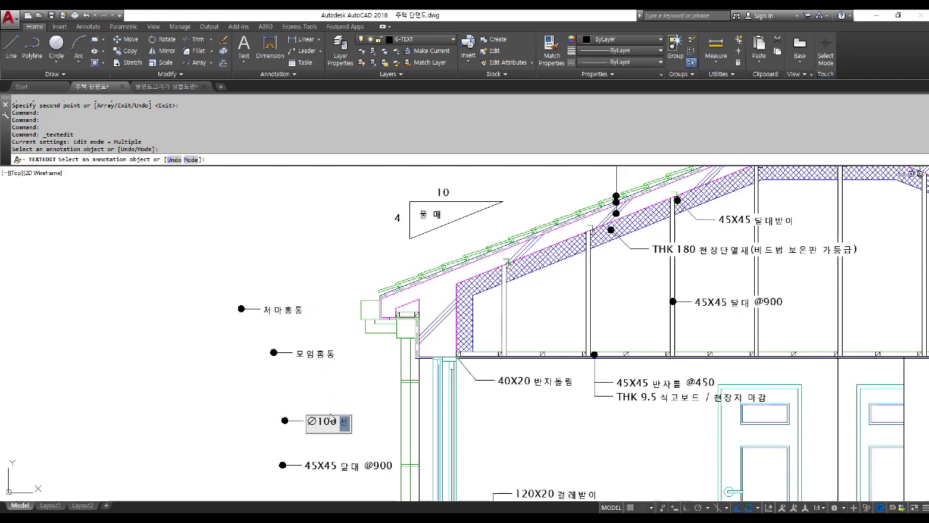
text(홈통)
key(Return)
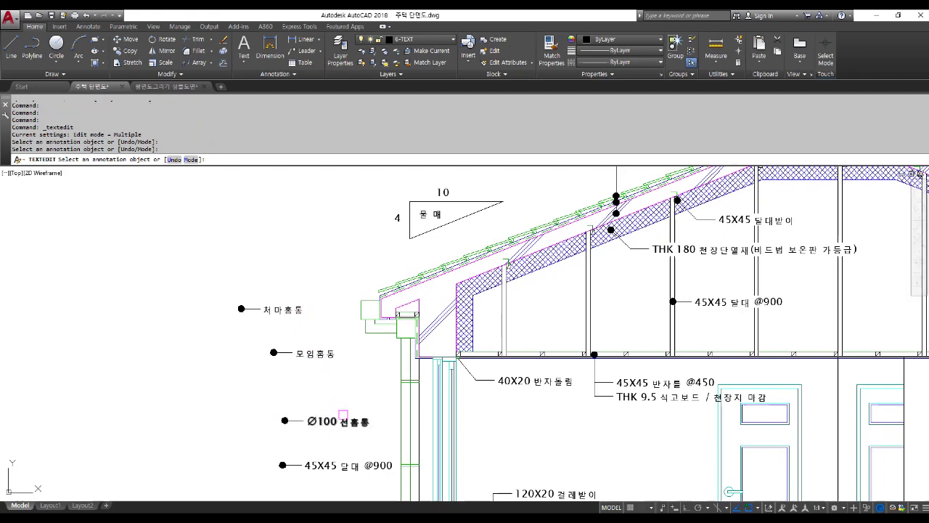
middle_drag(335, 444, 332, 349)
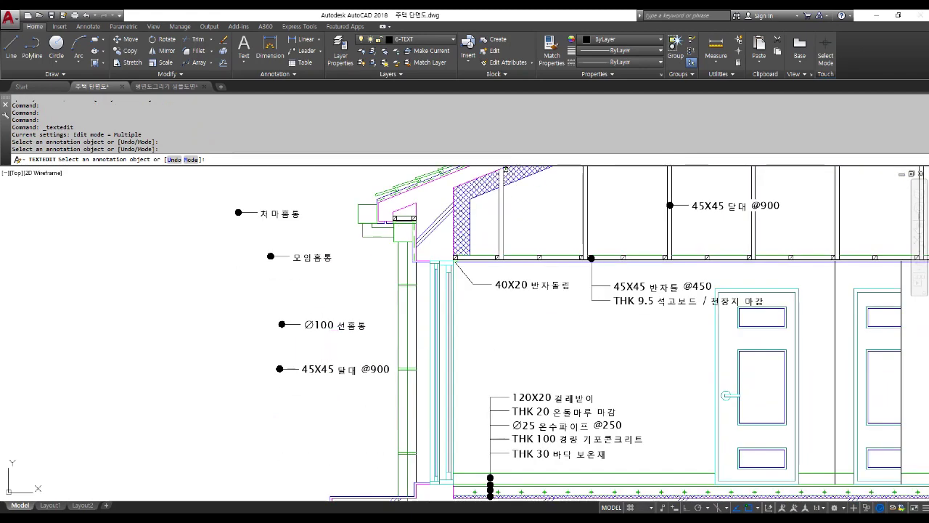
click(322, 372)
text(홈통걸이쇠)
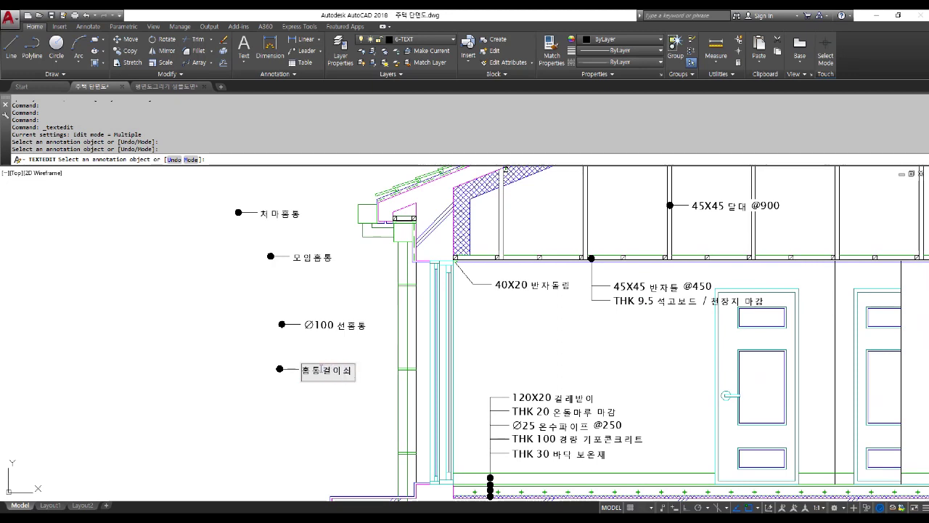
text( @900)
key(Return)
key(Escape)
key(Escape)
key(Escape)
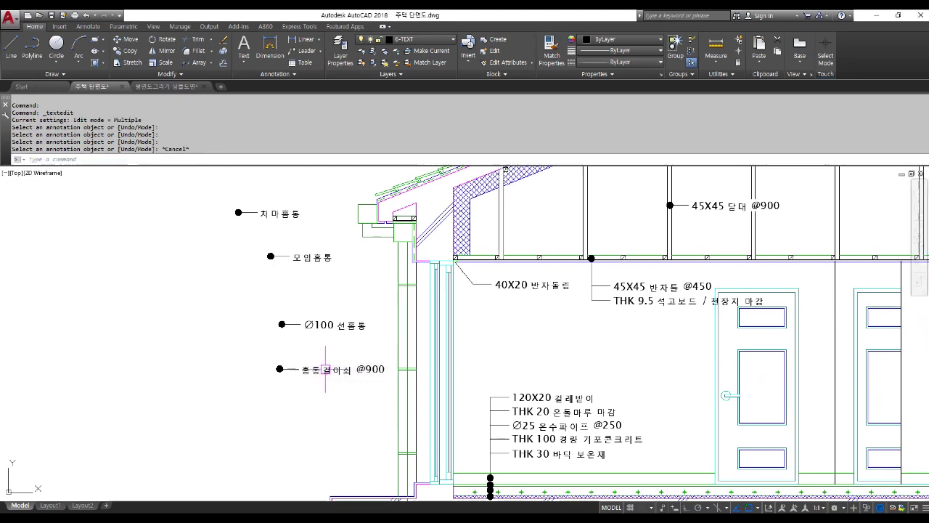
Mirror the four gutter callouts about a vertical line with Ortho on, erasing the originals, so their dots face the house.
key(Return)
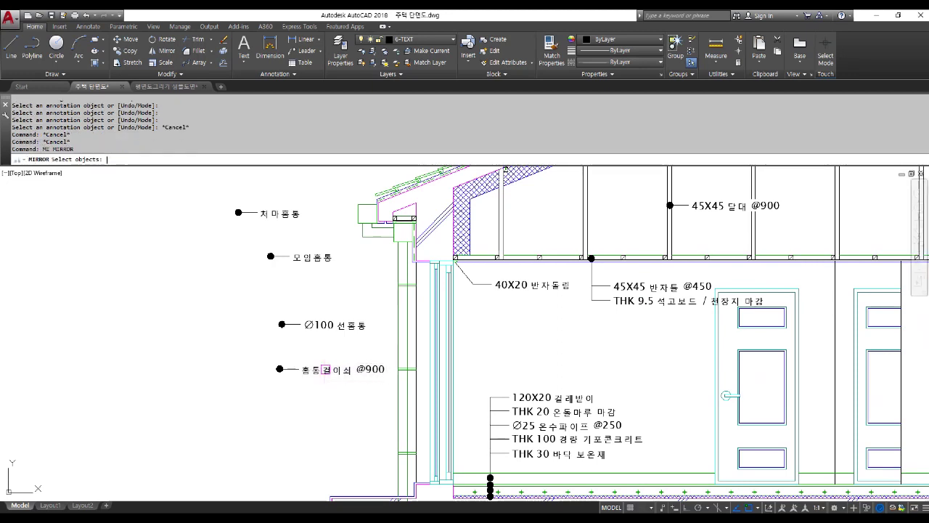
click(321, 396)
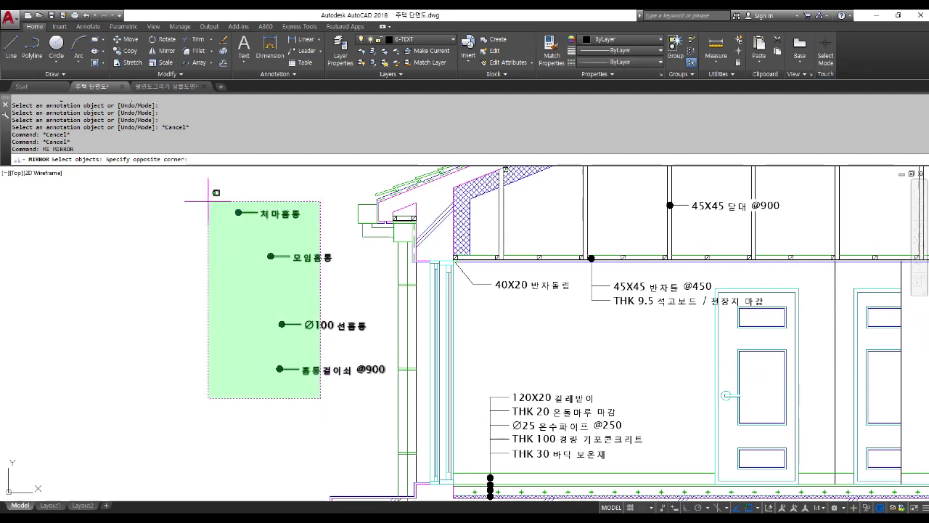
click(185, 177)
key(Return)
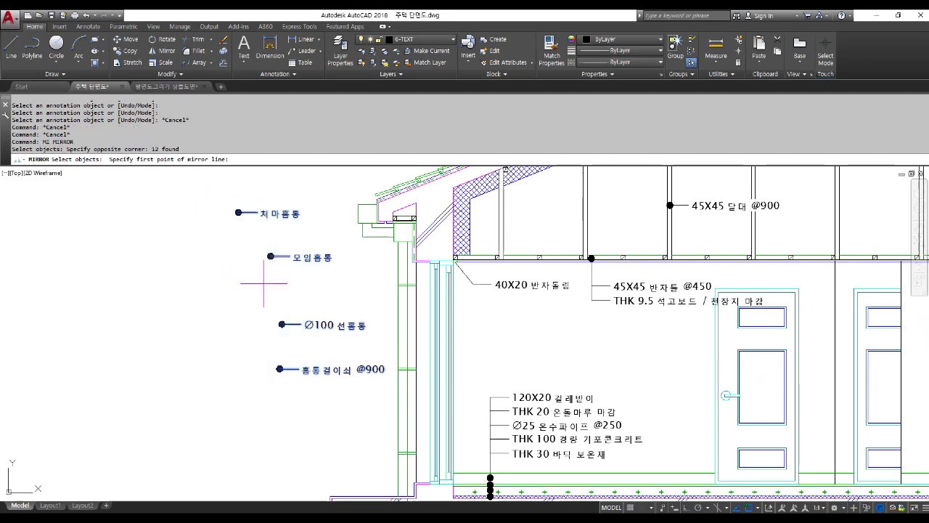
click(263, 283)
key(F8)
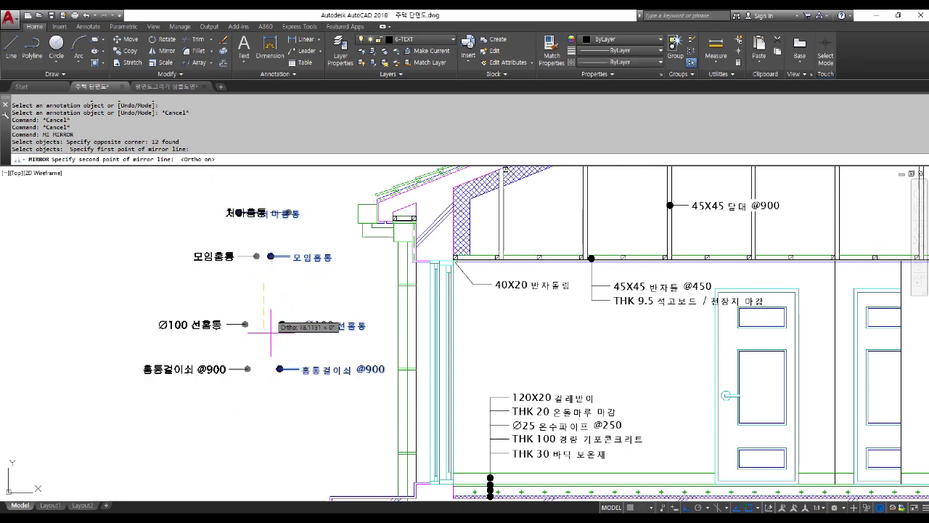
click(272, 436)
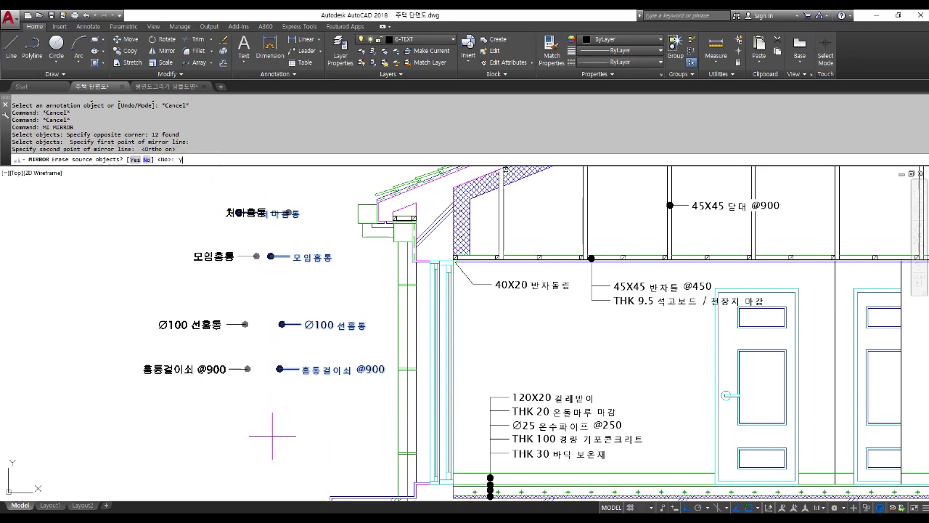
text(y)
key(Return)
key(Escape)
key(Escape)
key(Escape)
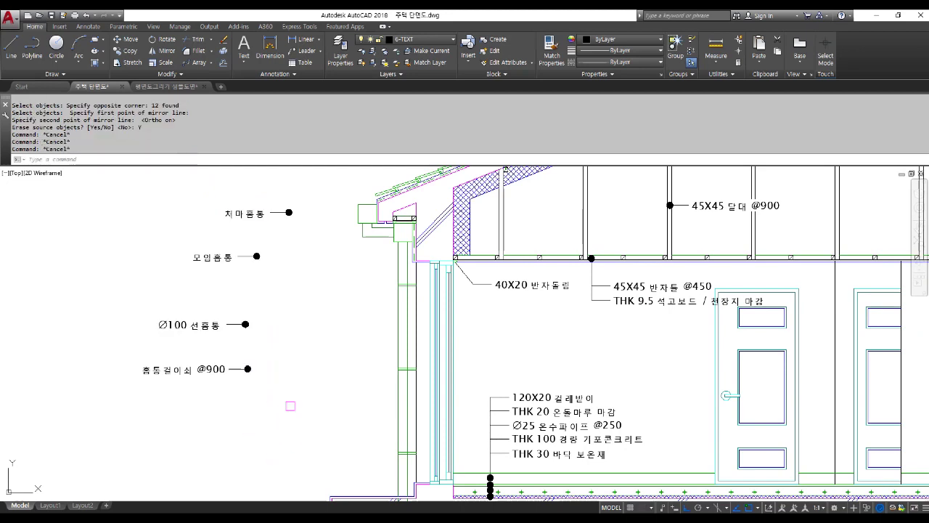
Move all four gutter callouts horizontally toward the house so the "처마홈통" dot sits on the eave gutter.
text(m)
key(Return)
click(317, 413)
click(148, 178)
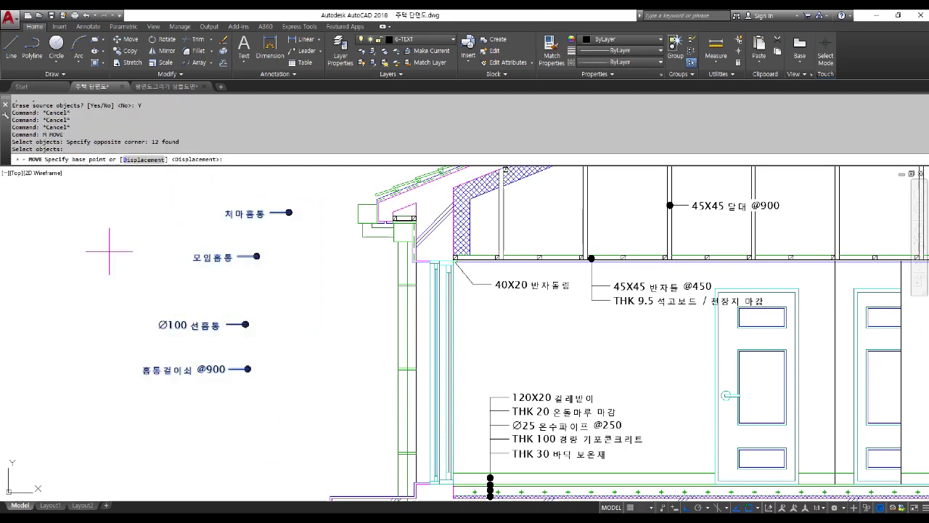
click(104, 282)
click(185, 273)
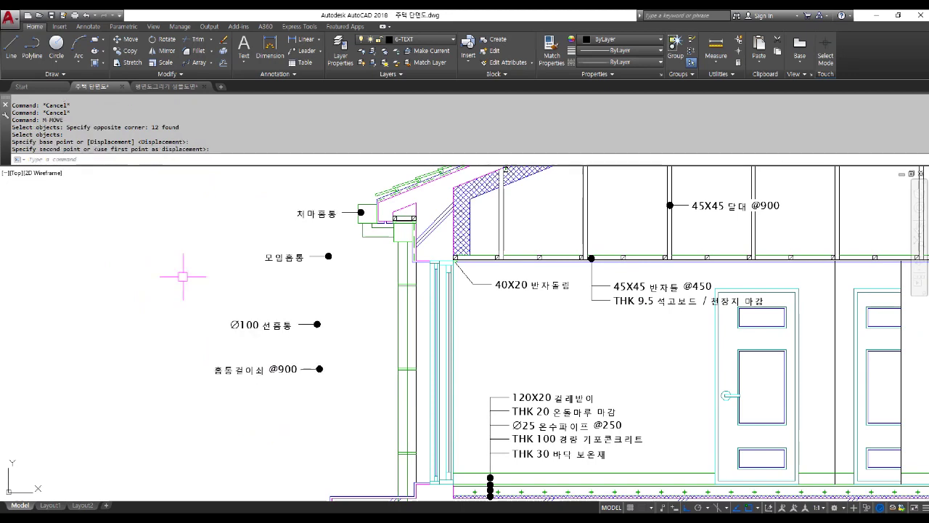
Move the lower three gutter callouts horizontally closer to the downpipe, leaving "처마홈통" in place.
key(space)
drag(145, 223, 366, 408)
key(space)
click(128, 402)
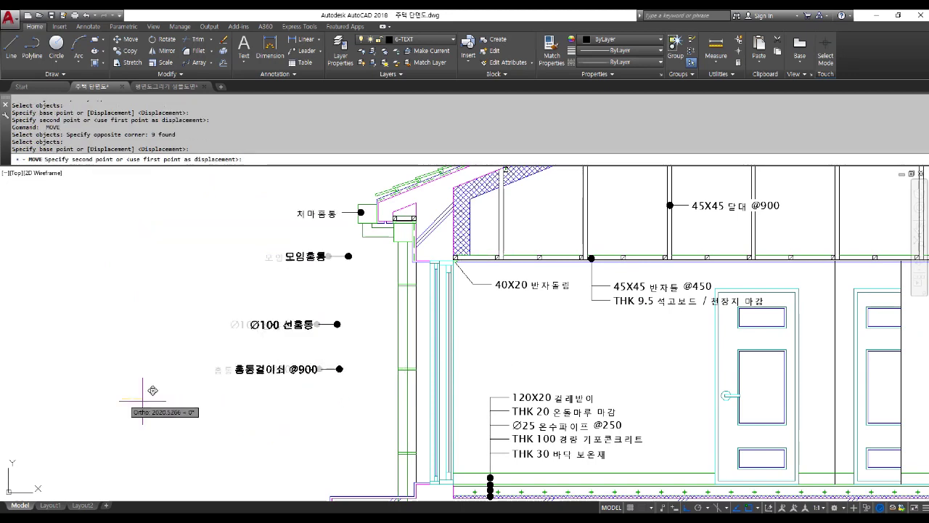
click(183, 402)
key(space)
drag(252, 289, 404, 425)
key(space)
click(245, 415)
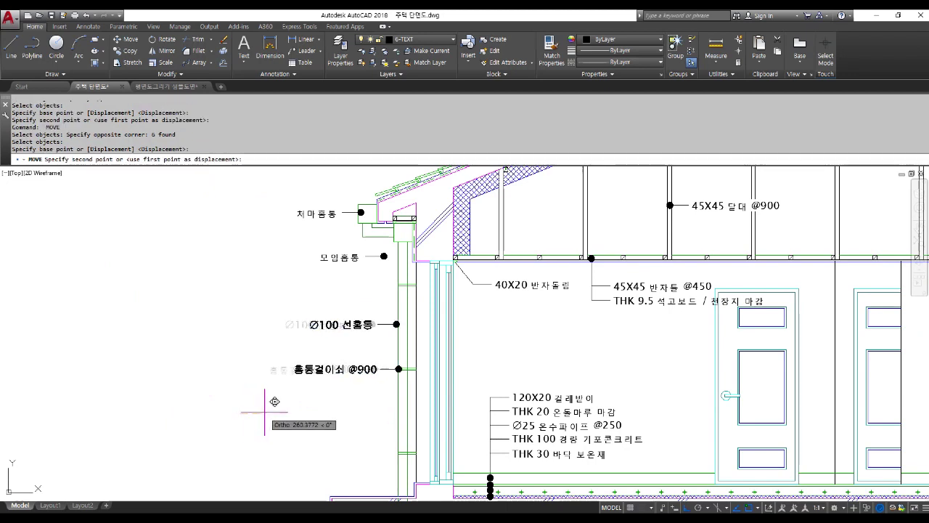
click(267, 412)
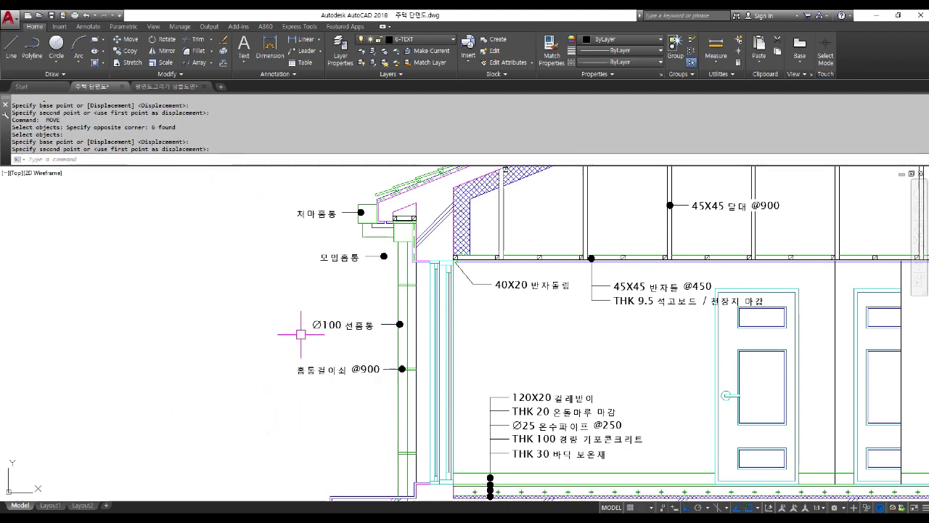
With Ortho off, move only the "모임홈통" dot into the collector box at the head of the downpipe.
scroll(403, 219, up, 4)
text(m)
key(space)
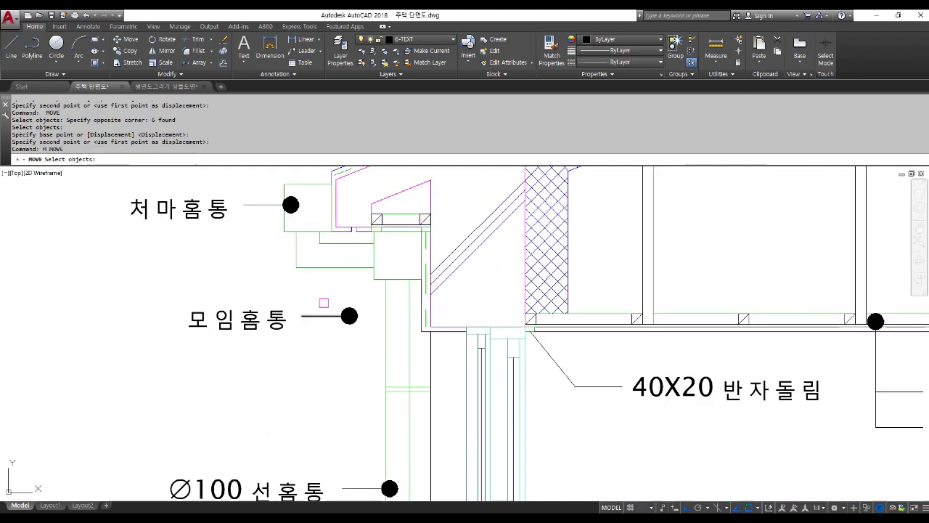
drag(324, 302, 373, 348)
key(space)
click(296, 385)
key(F8)
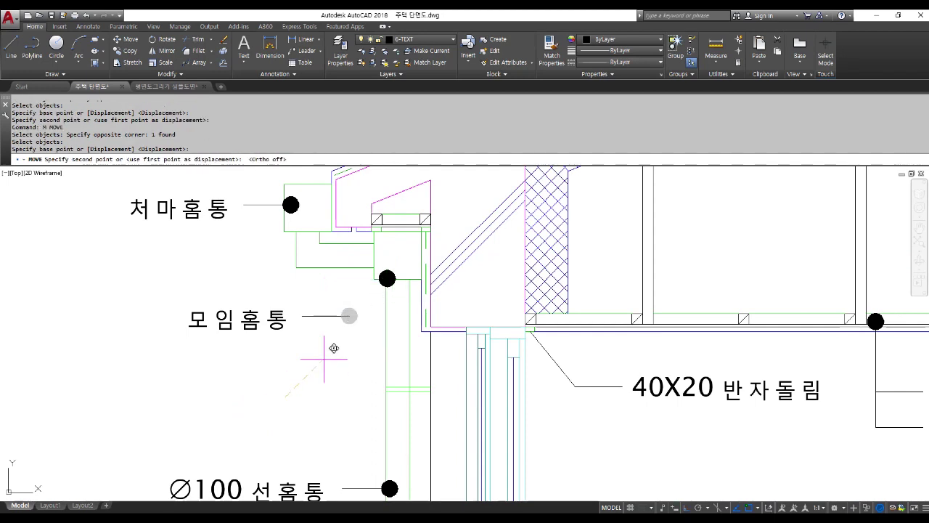
click(337, 329)
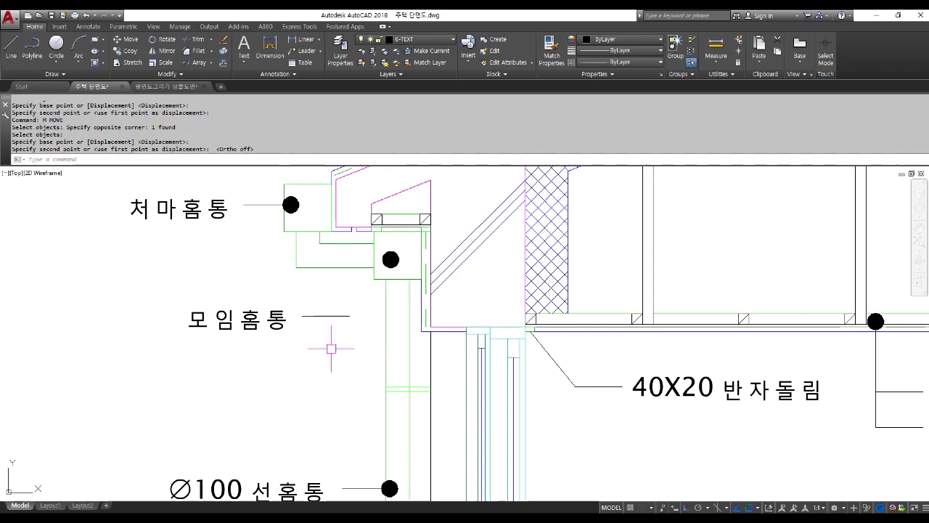
Draw a slanted leader line from the end of the "모임홈통" leader to its dot in the collector box.
text(l)
key(space)
click(349, 316)
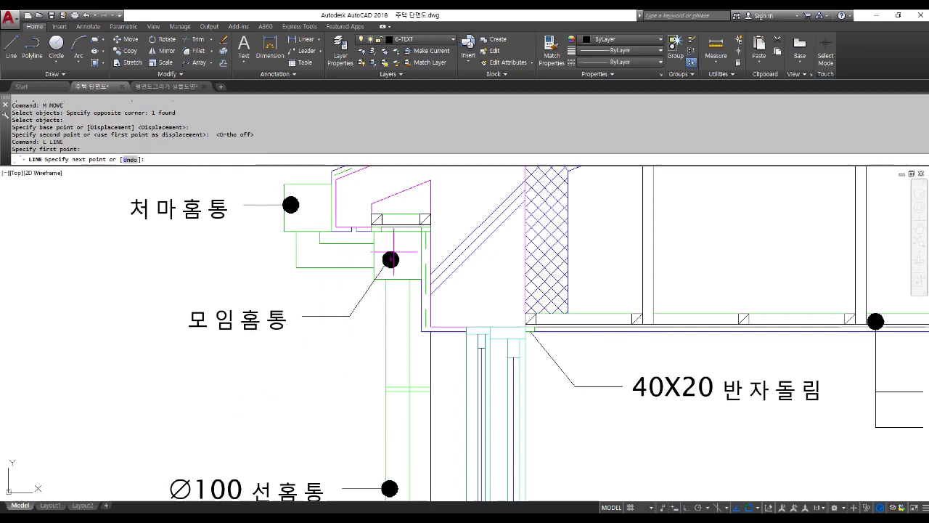
click(391, 259)
key(space)
scroll(391, 259, down, 7)
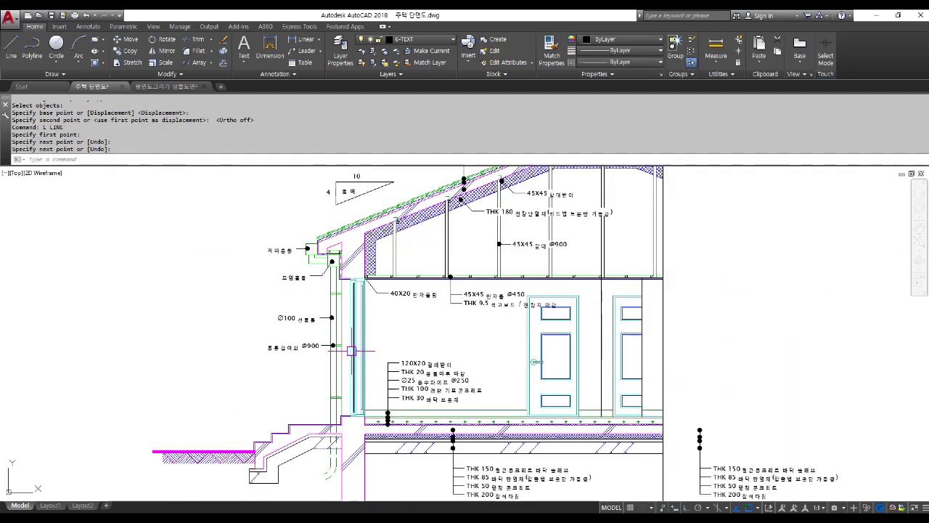
middle_drag(356, 341, 288, 303)
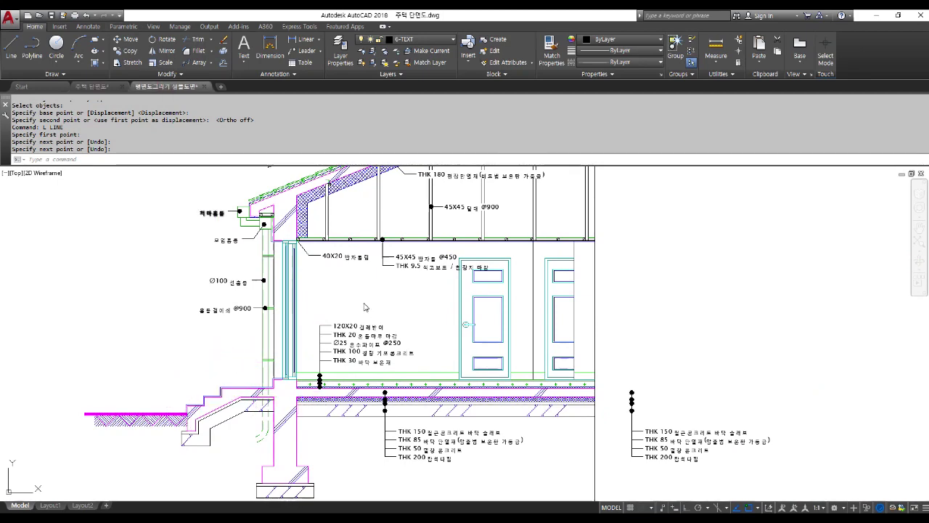
Switch to the floor plan drawing and offset the upper edge line of the entrance steps inward by 100.
click(168, 87)
scroll(248, 274, up, 5)
key(Escape)
key(Escape)
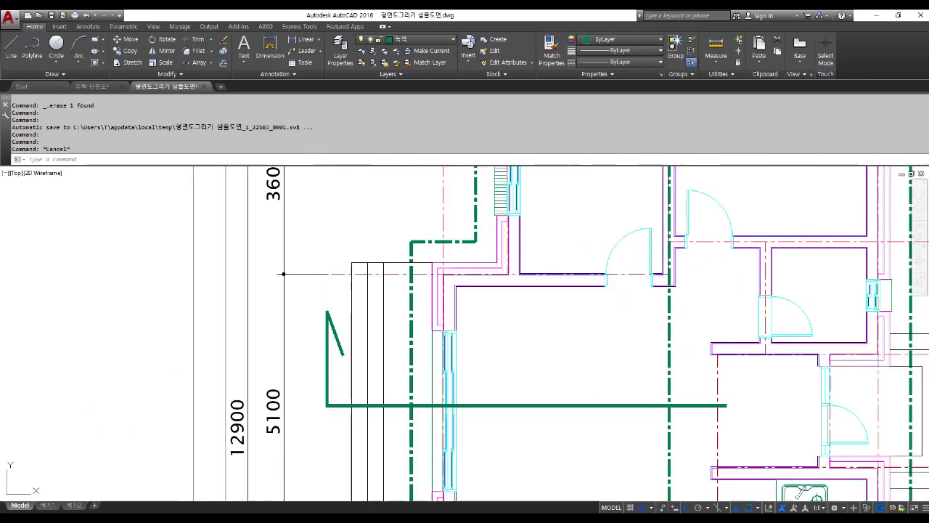
text(o)
key(Return)
key(Return)
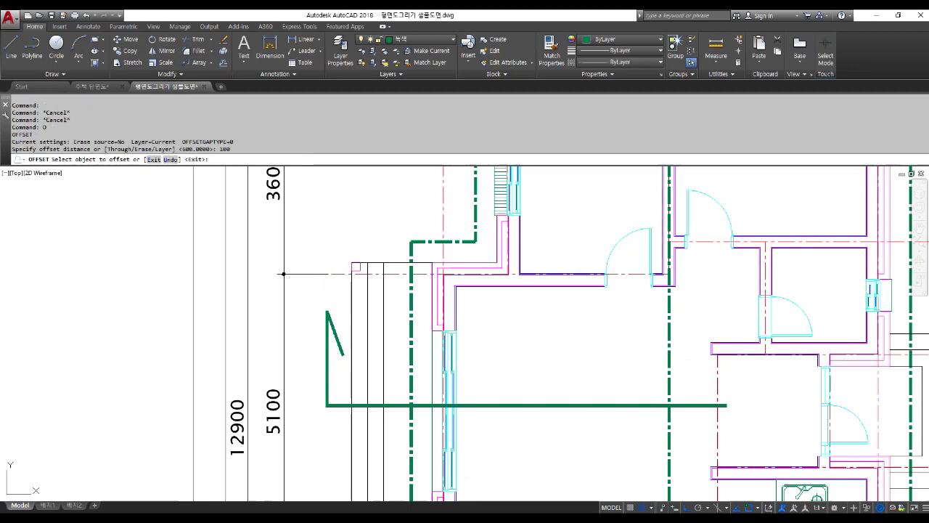
click(390, 259)
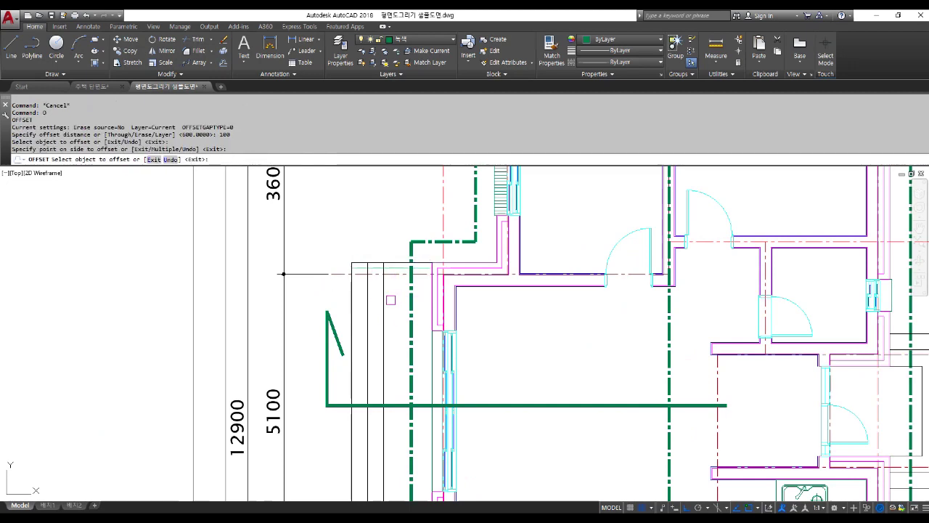
click(394, 298)
Erase the offset line in the floor plan and return to the house section drawing.
scroll(396, 270, up, 2)
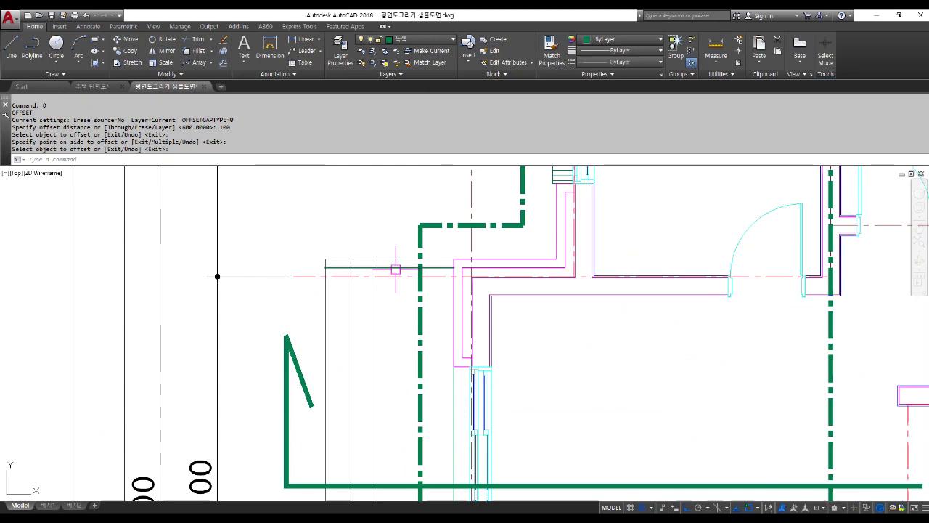
click(392, 270)
key(Delete)
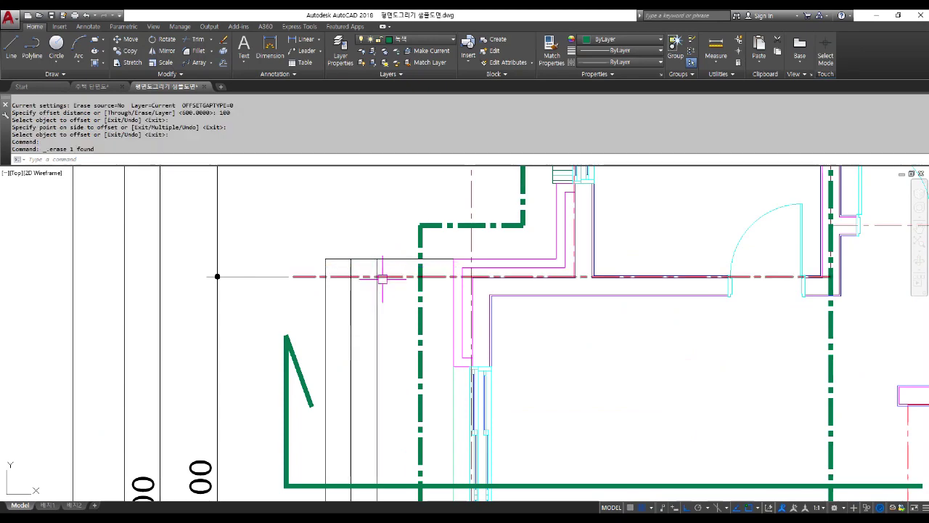
scroll(385, 270, down, 2)
click(95, 87)
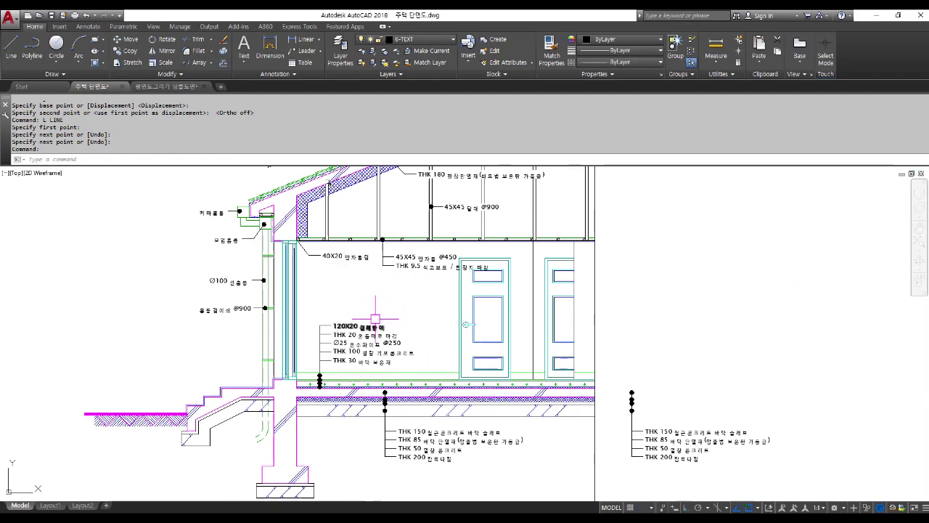
Draw a diagonal line across the open lower end of the curved downpipe beside the foundation wall.
scroll(396, 364, down, 2)
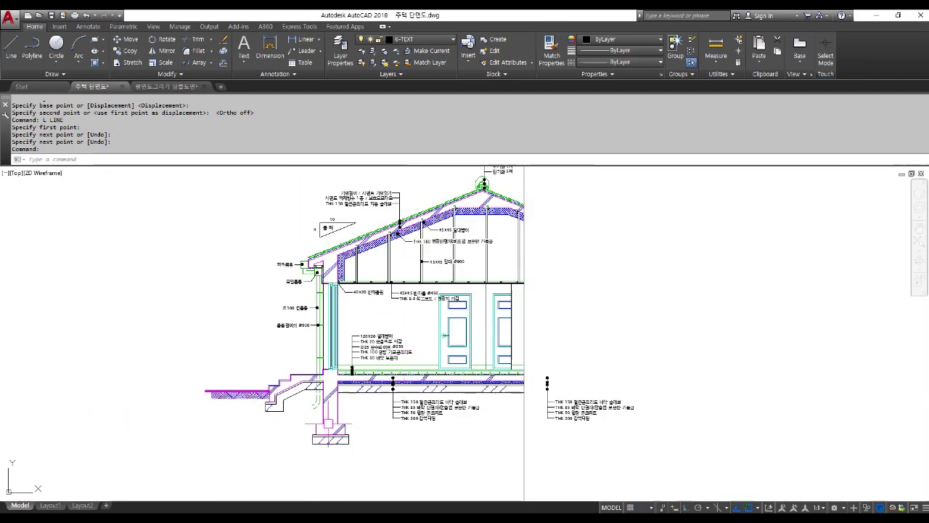
scroll(323, 441, up, 2)
scroll(325, 430, up, 2)
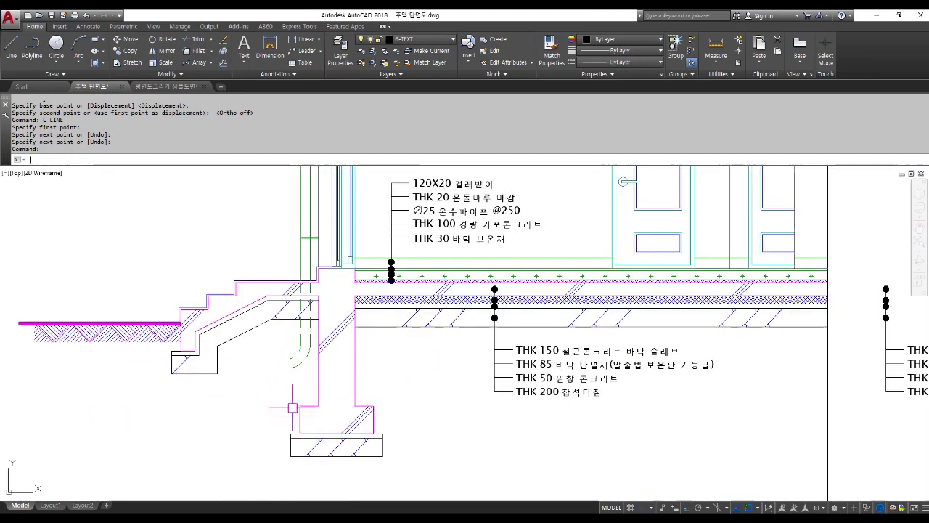
text(l)
key(Return)
scroll(277, 344, up, 3)
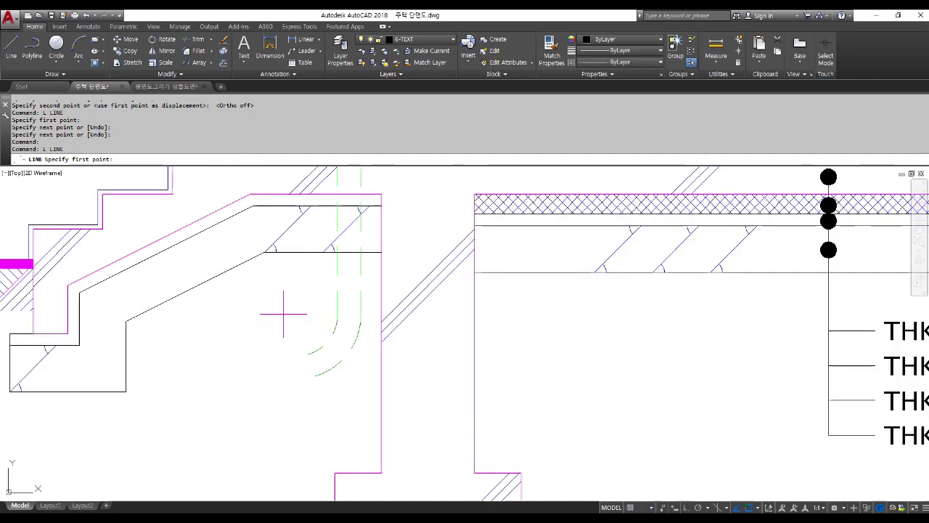
click(283, 313)
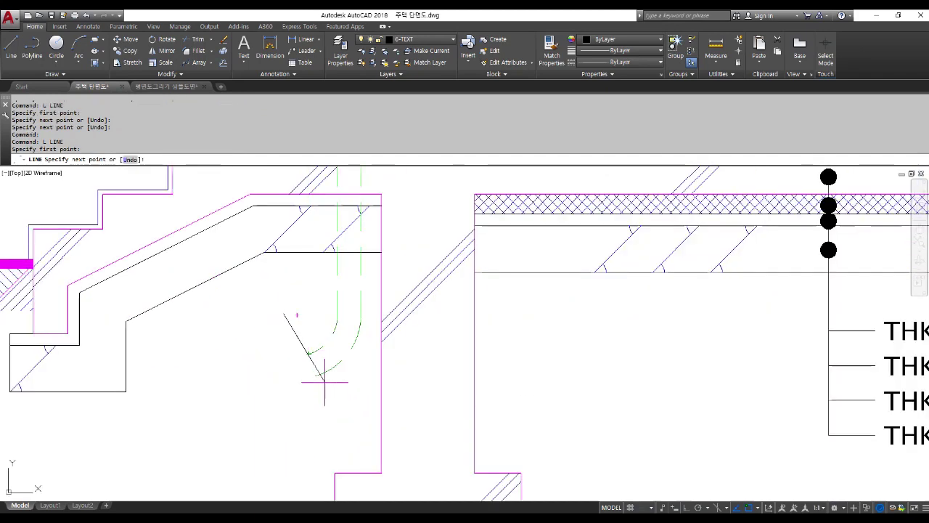
click(345, 417)
key(Return)
Draw a short stroke perpendicular to the diagonal line on the side away from the downpipe bend.
key(Return)
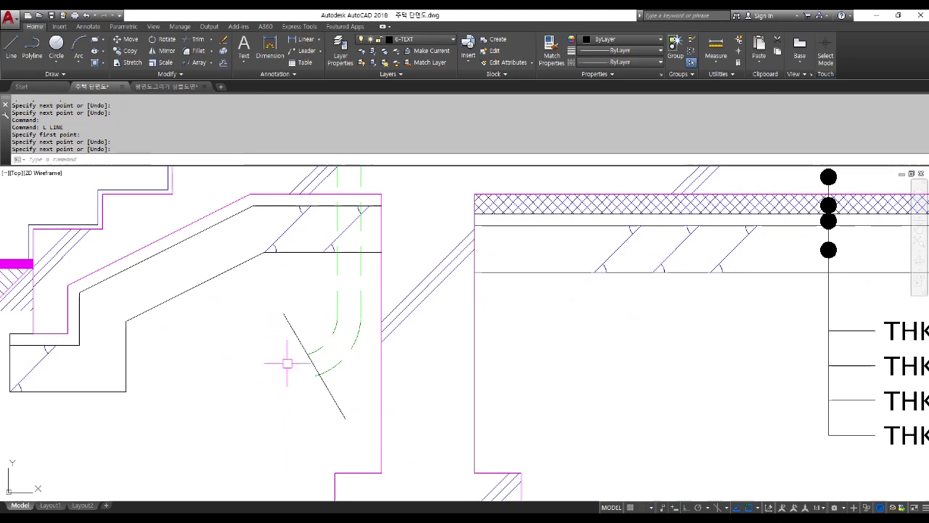
scroll(284, 363, up, 3)
click(310, 367)
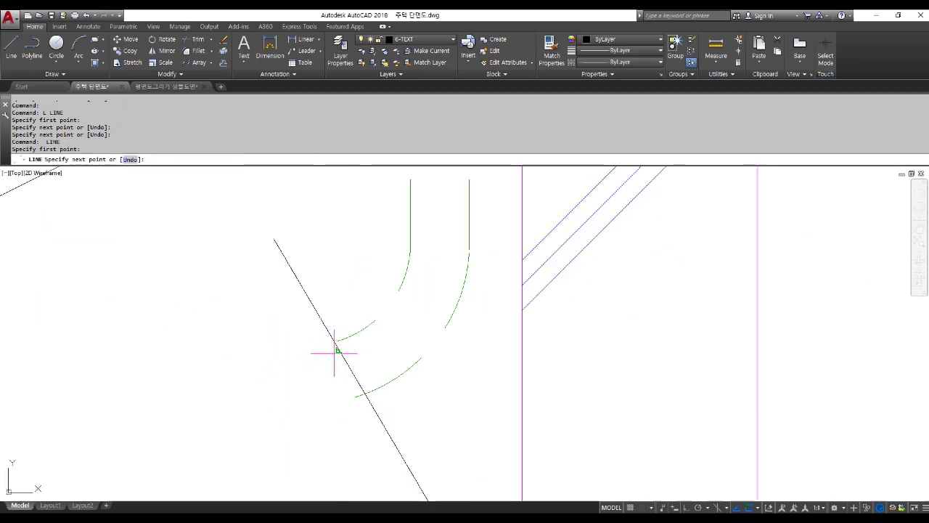
click(337, 351)
key(Return)
Draw a matching short stroke on the pipe side of the diagonal and join the free ends of both strokes.
key(Return)
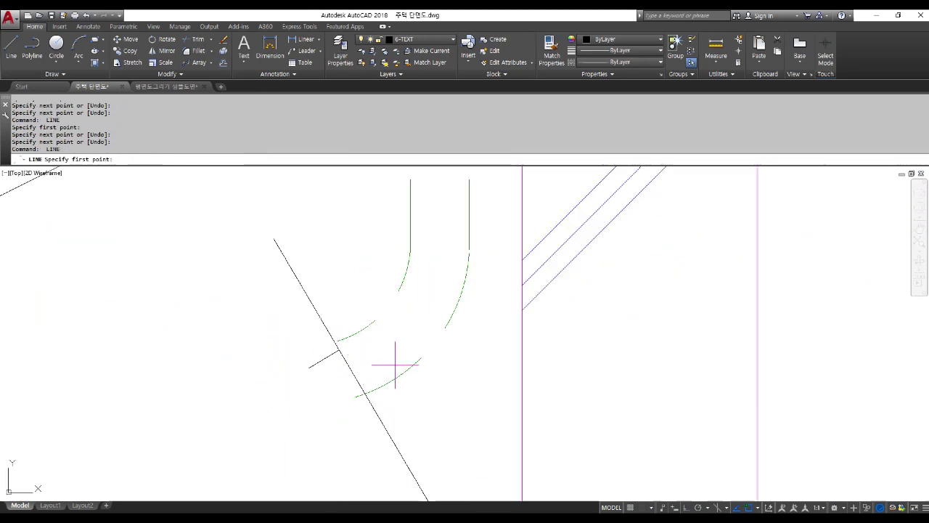
click(394, 365)
click(359, 386)
key(Return)
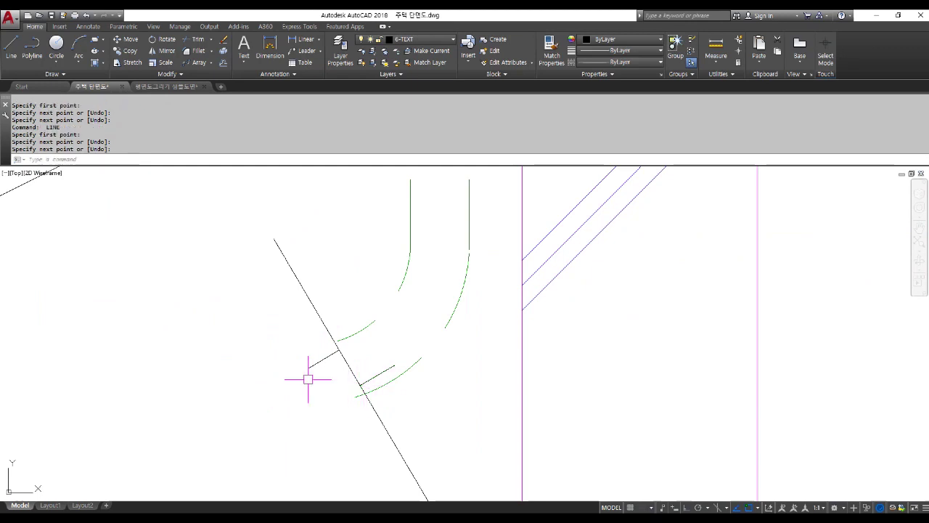
key(Return)
click(394, 365)
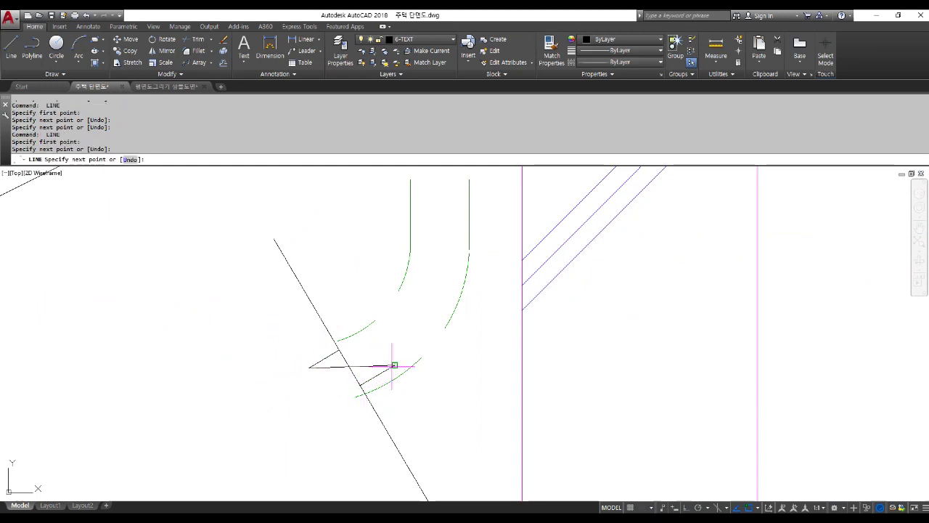
key(Return)
Trim the diagonal line between the two short strokes to complete the zigzag break symbol.
text(tr)
key(Return)
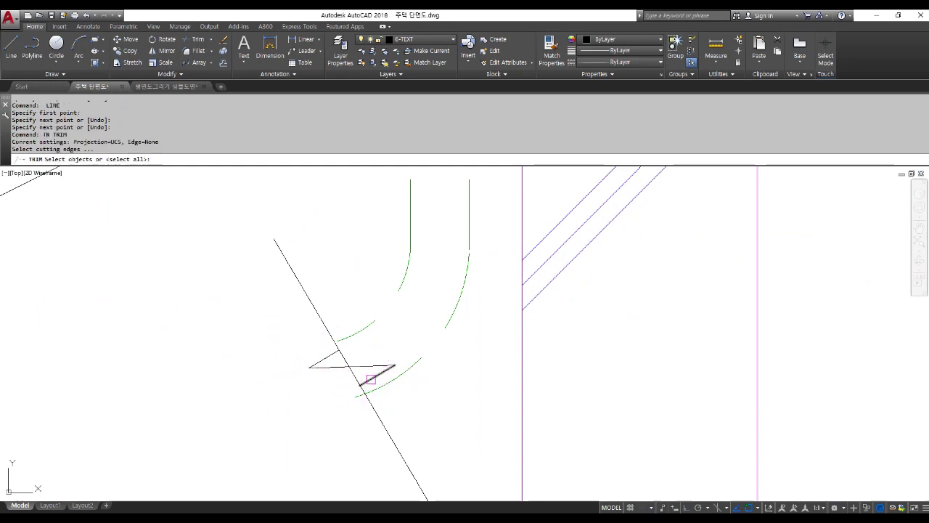
click(367, 379)
click(328, 356)
key(Return)
click(356, 377)
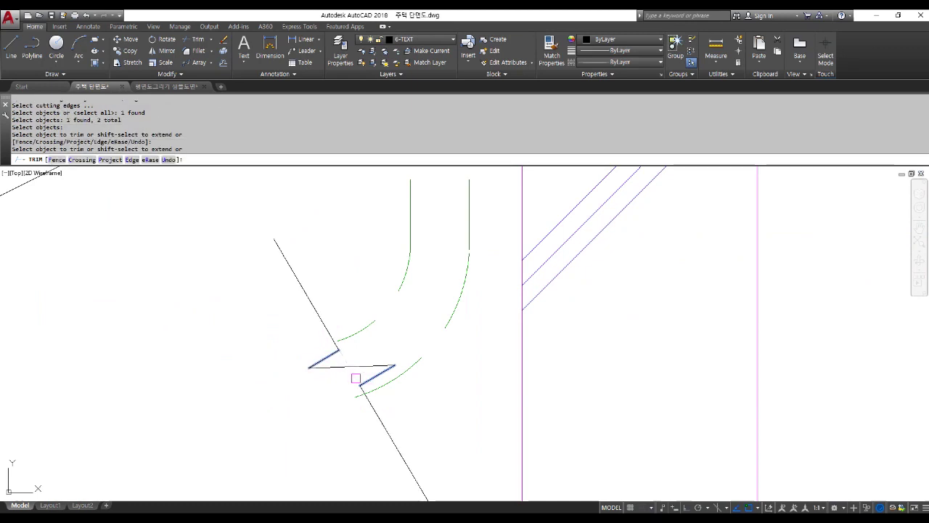
key(Return)
Trim the outer downpipe curve where it projects past the break symbol.
text(tr)
key(Return)
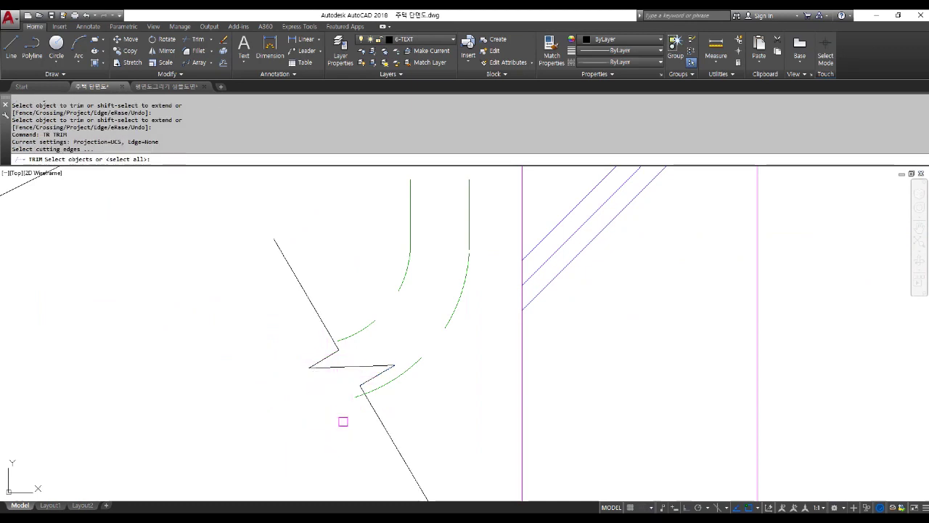
key(Return)
click(357, 397)
key(Return)
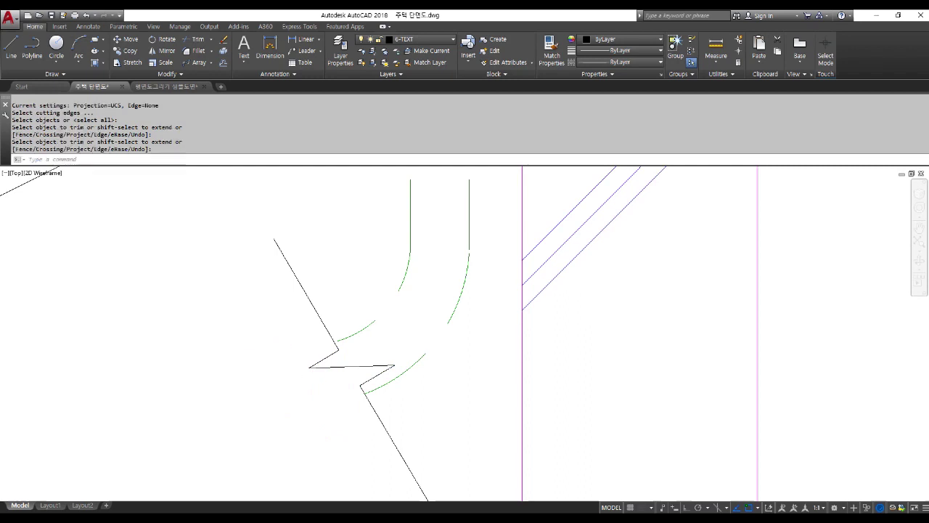
scroll(265, 345, down, 2)
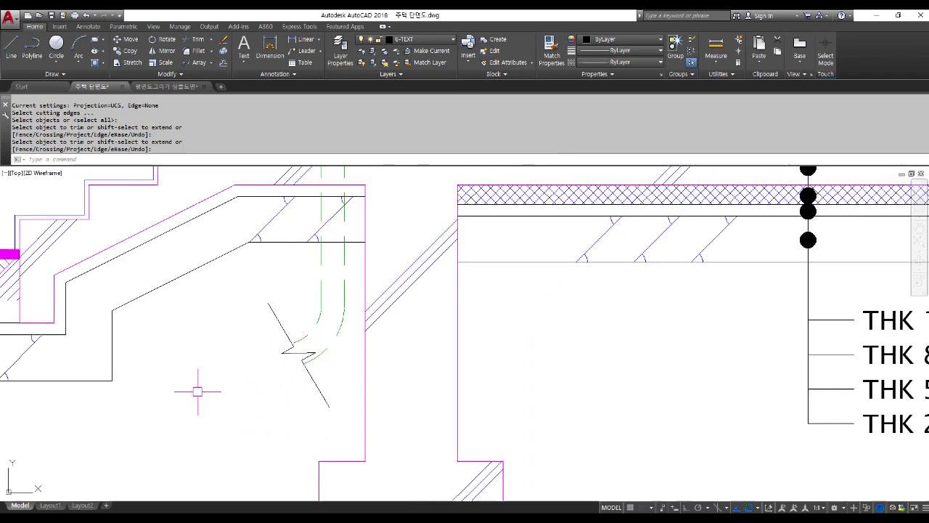
text(CO)
key(Return)
scroll(299, 394, down, 3)
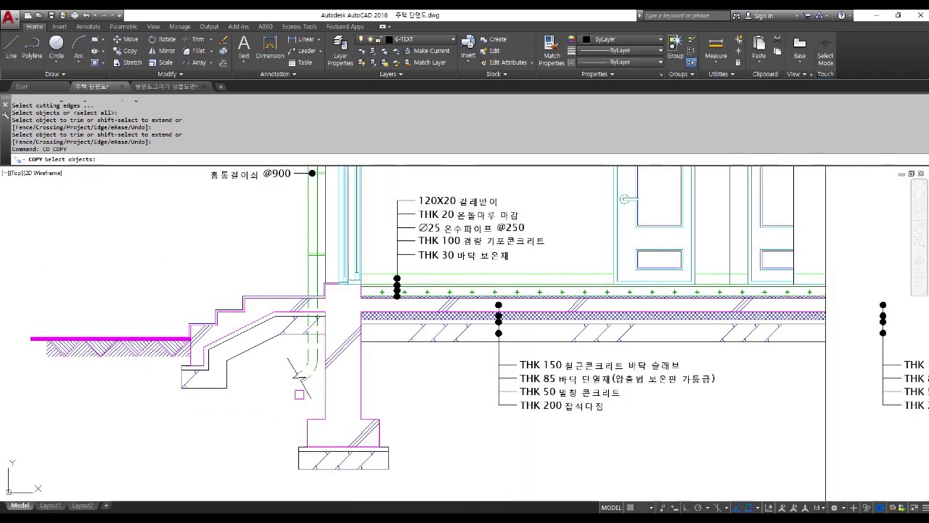
scroll(298, 398, down, 2)
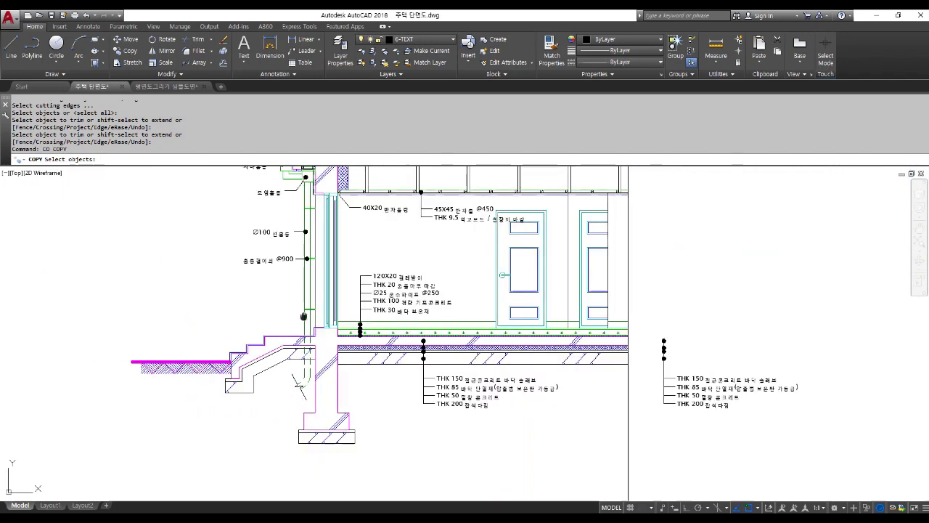
middle_drag(304, 316, 328, 399)
scroll(505, 259, up, 4)
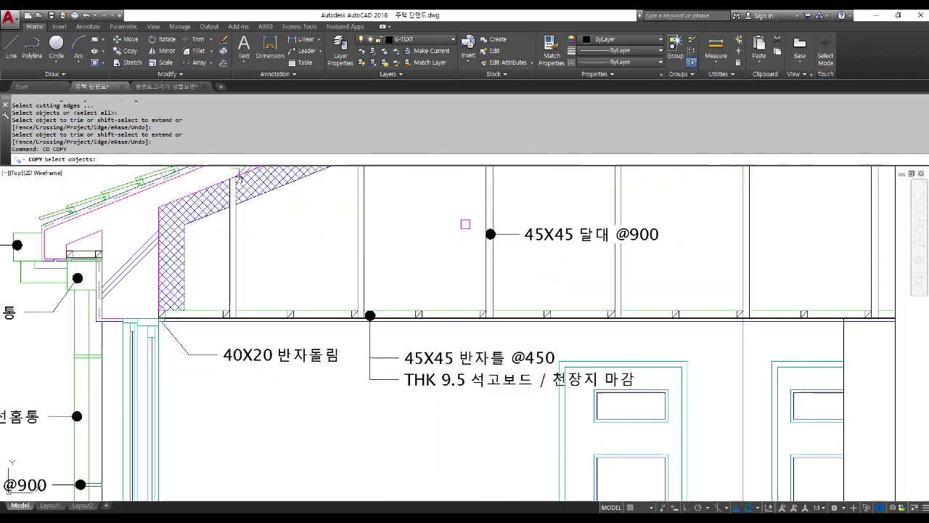
click(431, 192)
click(699, 262)
key(Return)
click(585, 259)
scroll(581, 236, down, 5)
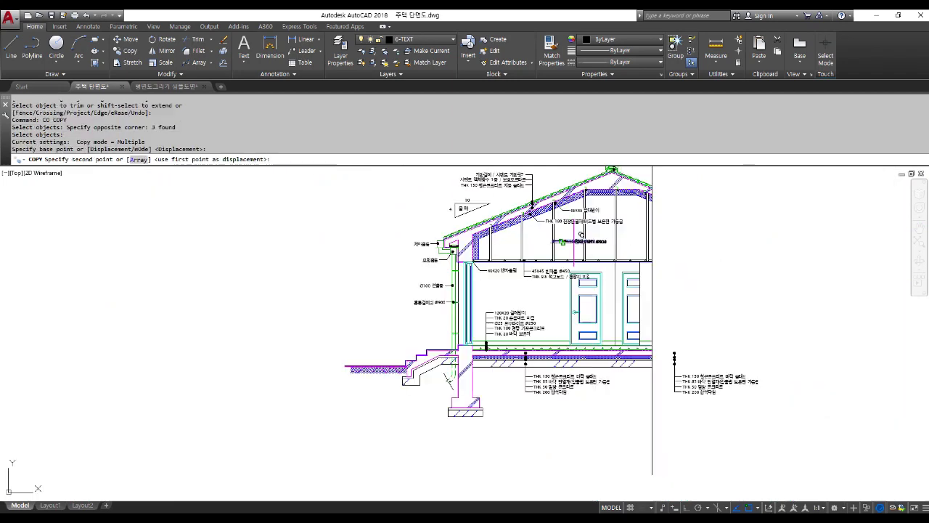
scroll(448, 379, up, 9)
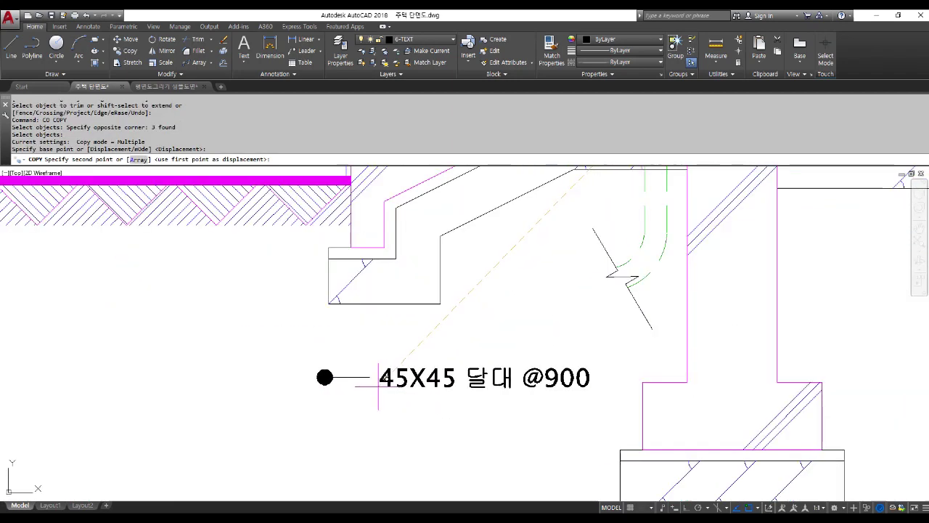
click(356, 386)
key(Return)
scroll(353, 386, down, 4)
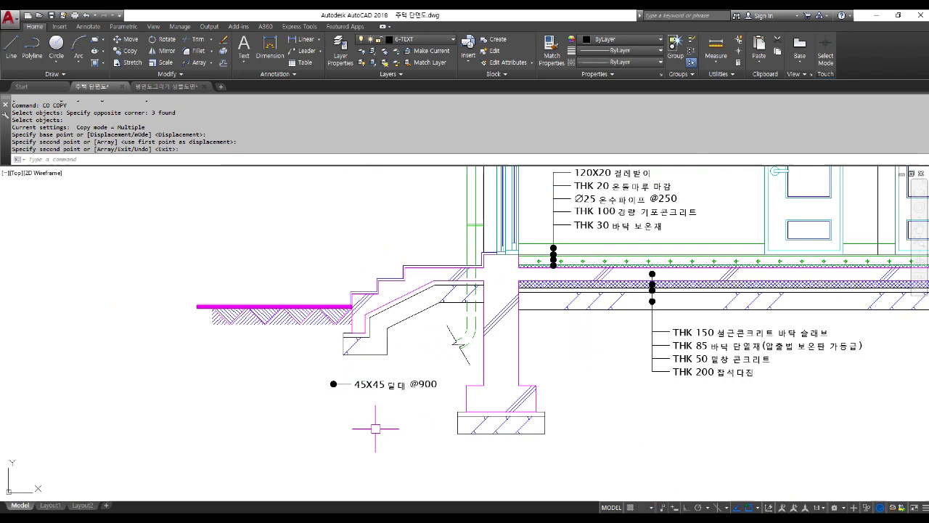
Change the copied callout's text below the entrance steps to "지하 우수관 연결".
double_click(376, 389)
text(지하)
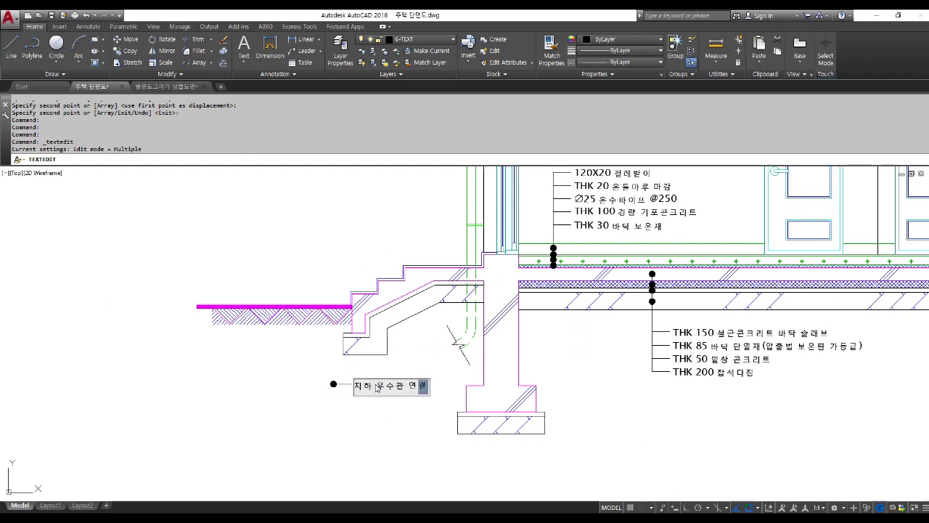
text( 우수관 연결)
key(Escape)
key(Escape)
Mirror the "지하 우수관 연결" callout about a vertical line so its dot faces the downpipe, erasing the source objects.
text(MI)
key(Return)
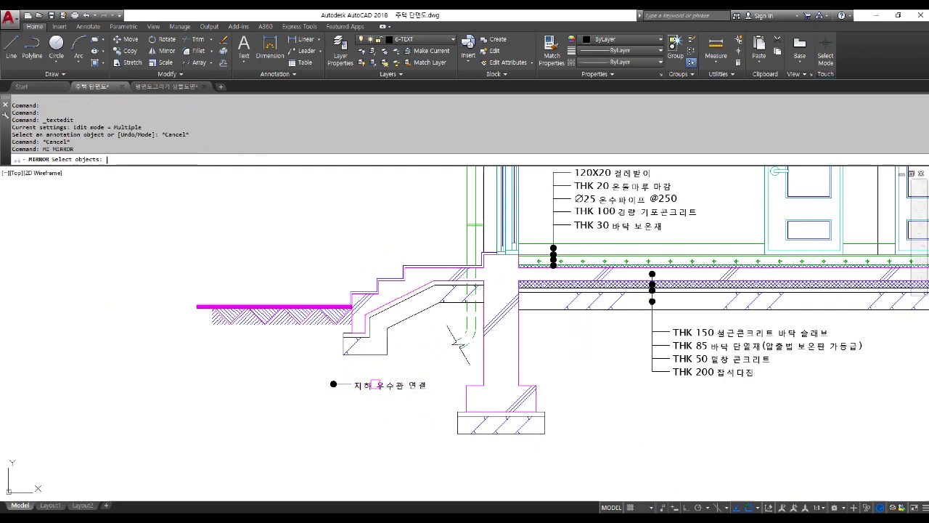
click(384, 419)
click(300, 355)
key(Return)
click(386, 406)
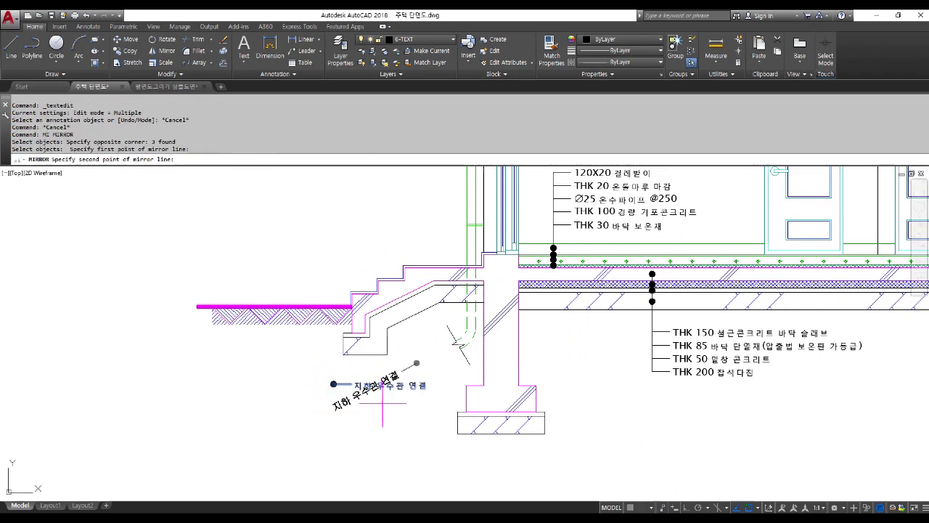
key(F8)
click(385, 425)
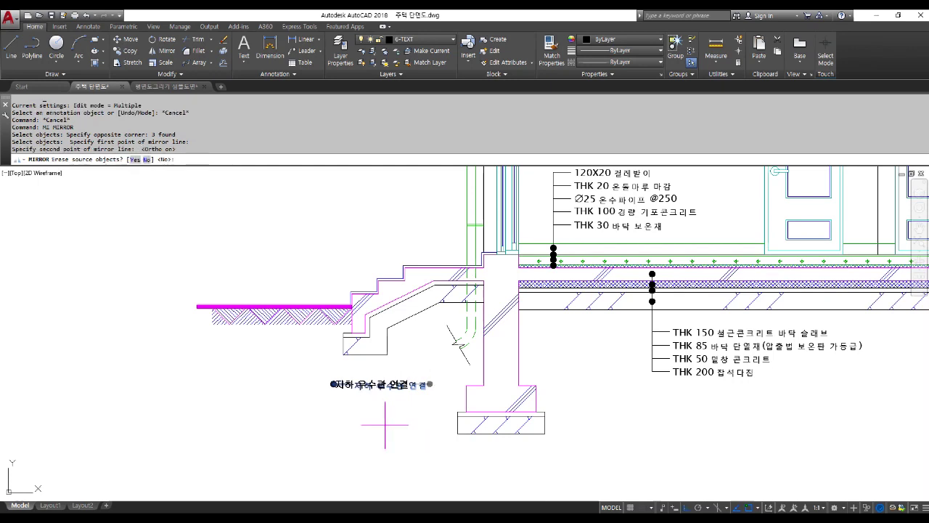
text(Y)
key(Return)
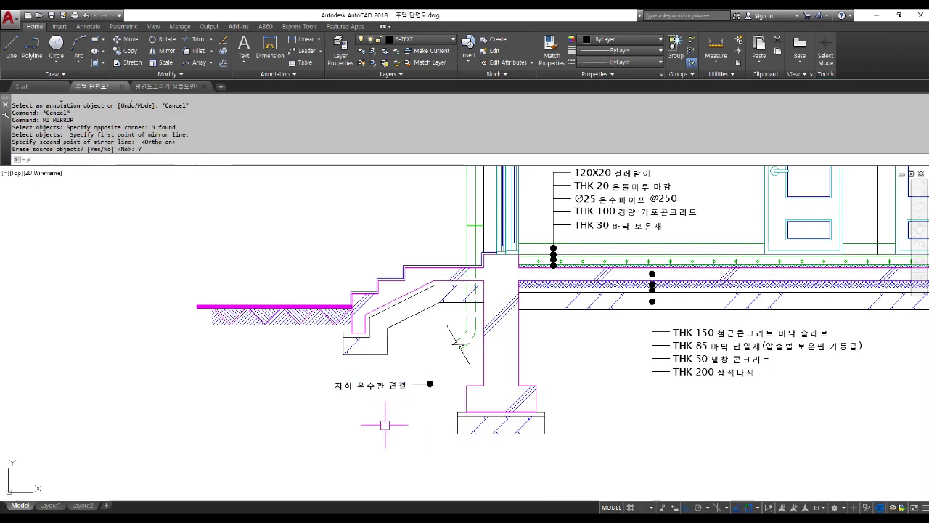
Move the whole "지하 우수관 연결" callout diagonally up, closer to the downpipe break symbol.
key(Return)
click(443, 403)
click(364, 371)
key(Return)
click(340, 456)
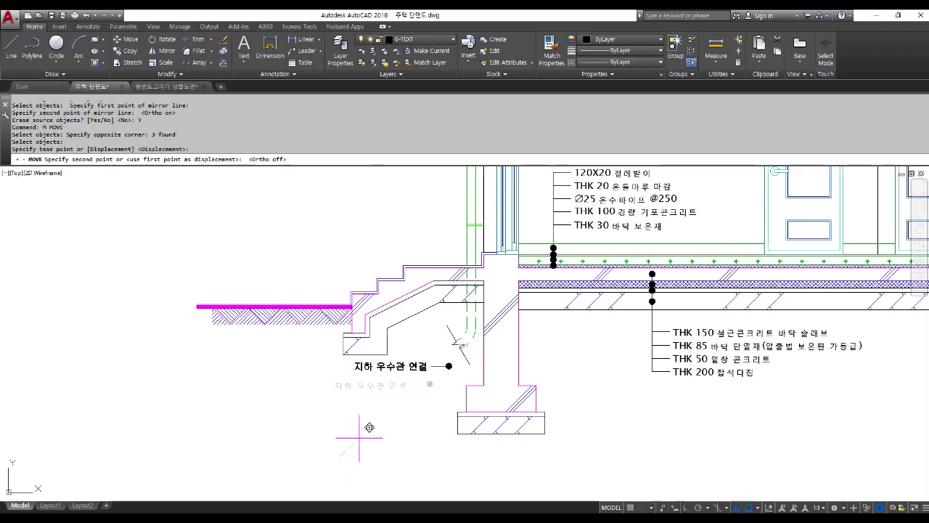
click(355, 438)
Move only the callout's dot off its leader onto the lower part of the downpipe break symbol.
scroll(439, 377, up, 4)
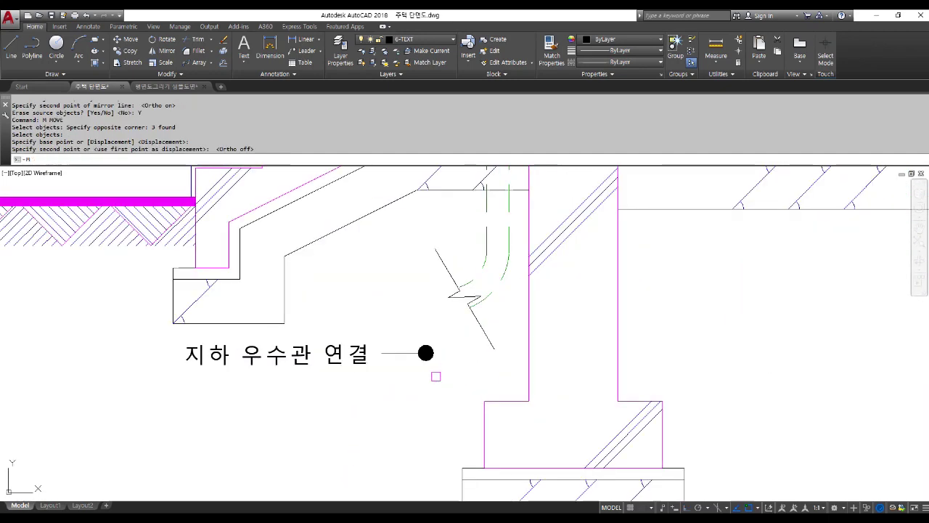
text(M)
key(Return)
click(409, 328)
click(481, 400)
key(Return)
click(372, 462)
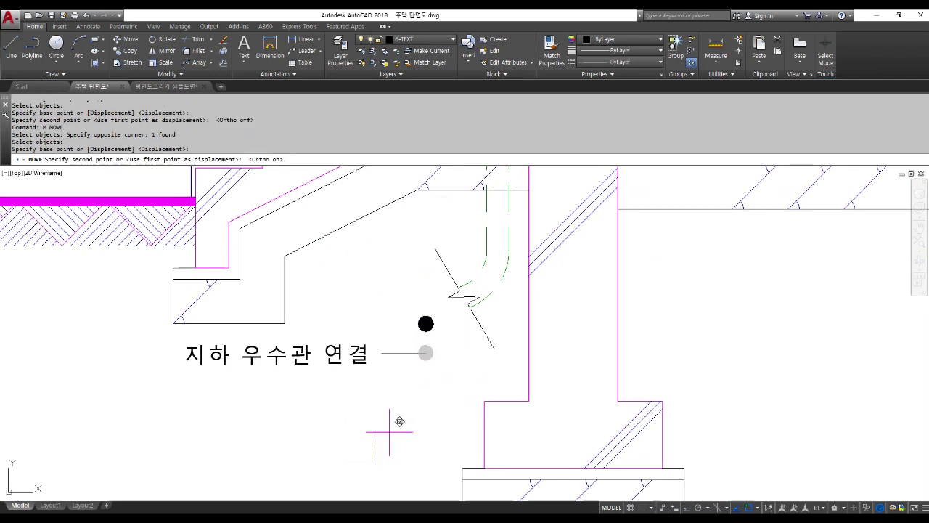
key(F8)
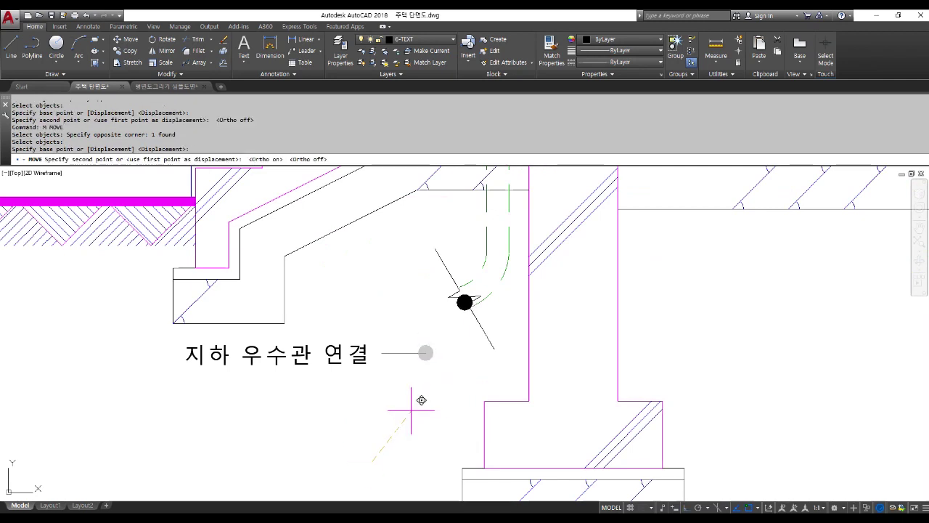
key(Escape)
key(Escape)
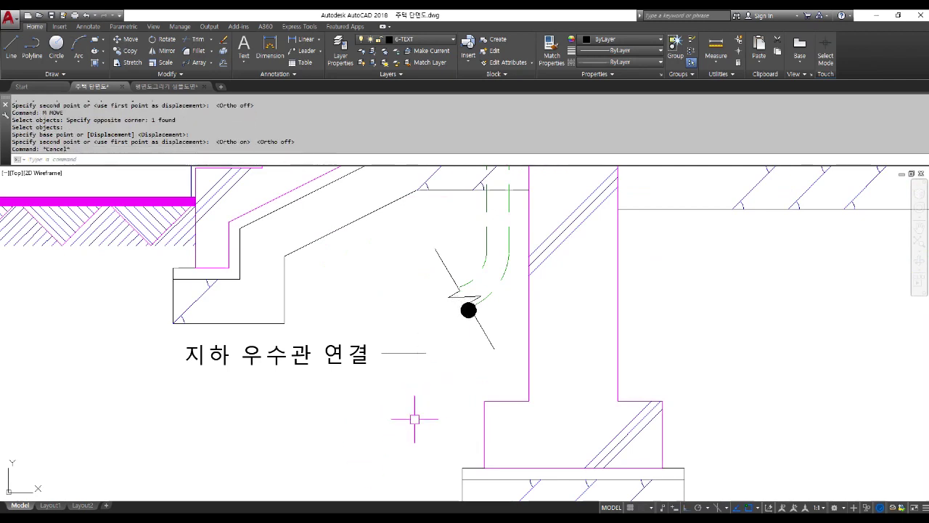
Draw a slanted leader line from the end of the short horizontal leader to the centre of the moved dot.
text(L)
key(Return)
click(426, 353)
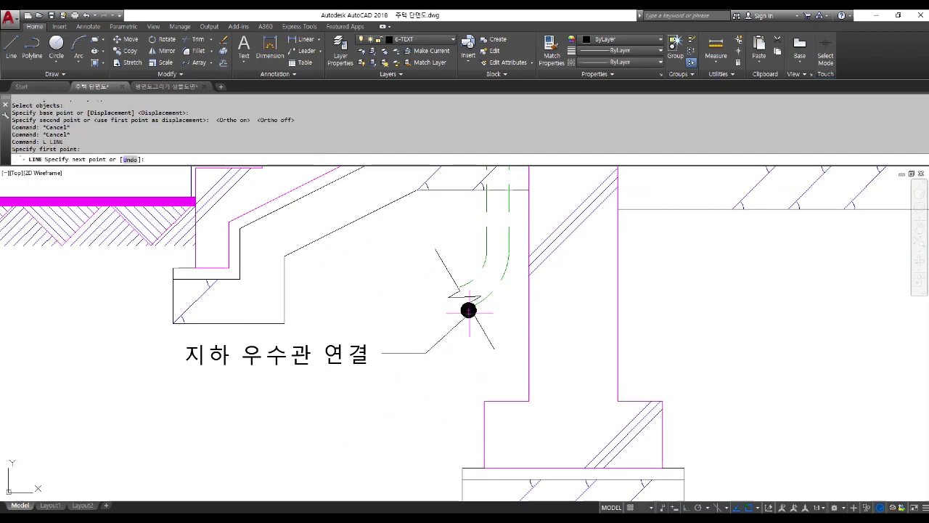
click(468, 310)
key(Return)
scroll(351, 356, down, 6)
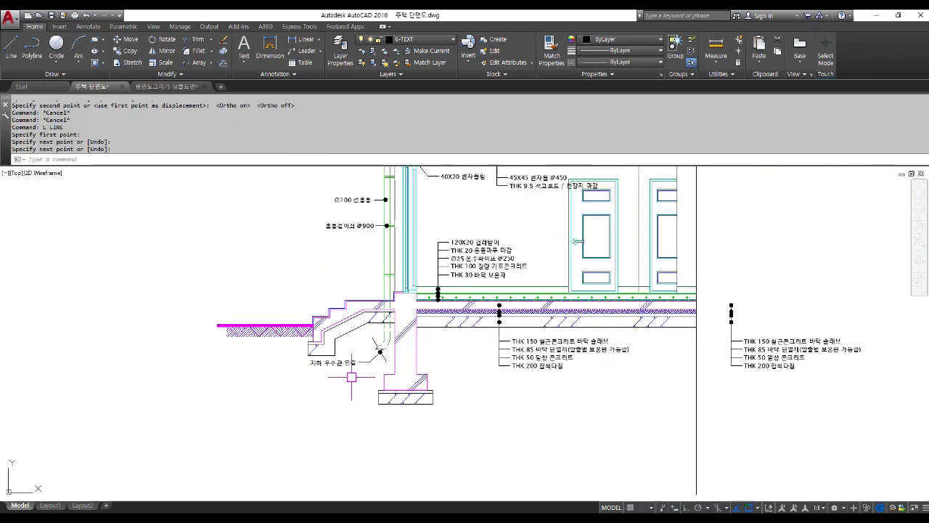
middle_drag(500, 351, 453, 423)
scroll(459, 397, down, 2)
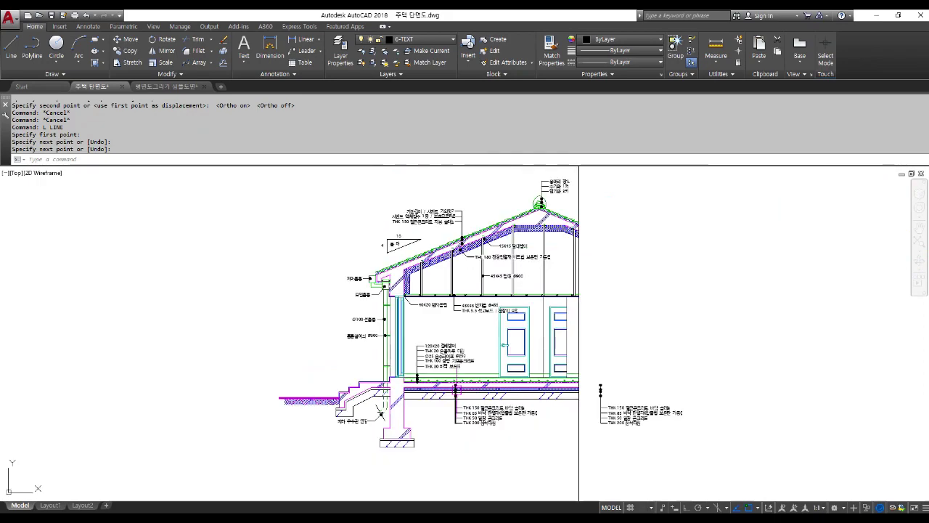